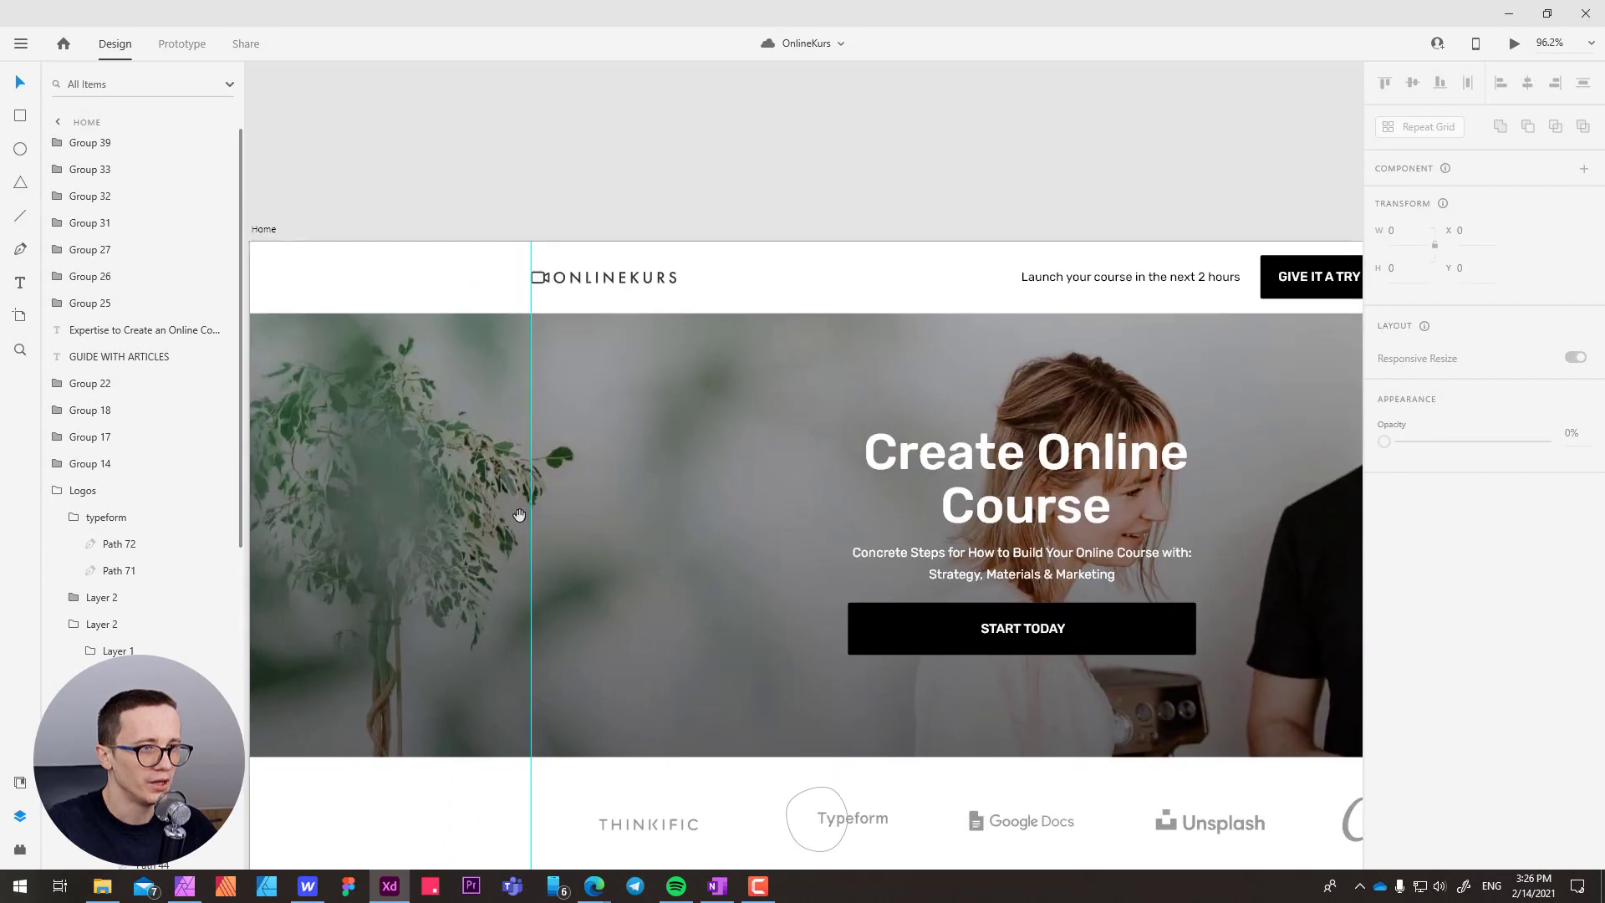
- Examine the partner logo row below the hero section, comparing the circled Typeform logo with the plain Typeform wordmark
scroll(795, 310, "down", 2)
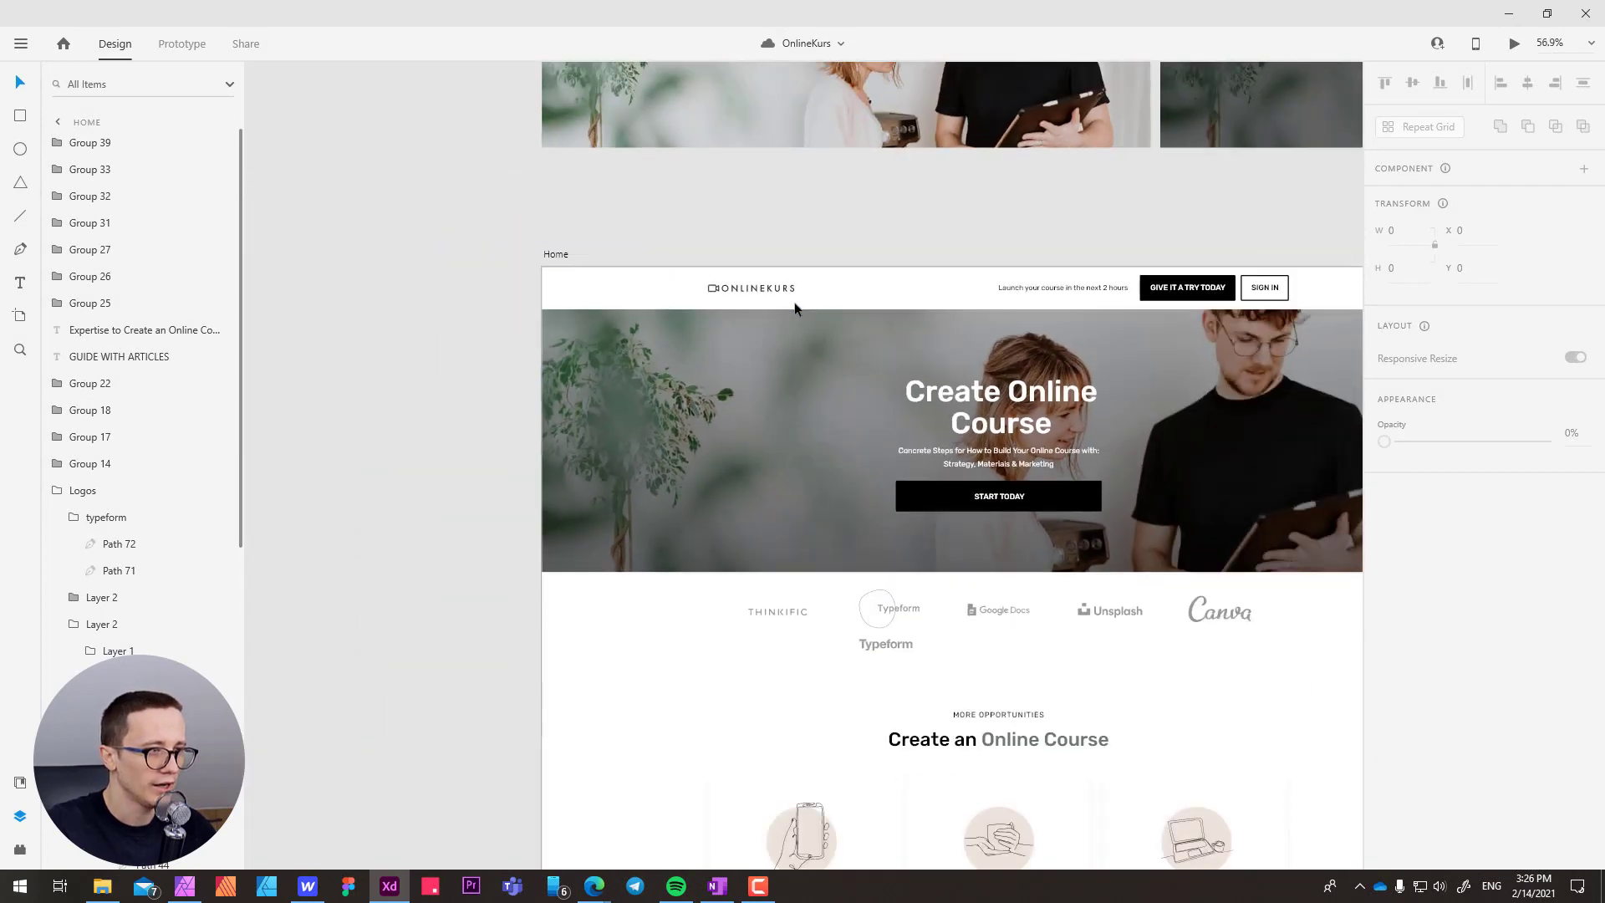
left_click_drag(800, 428, 614, 414)
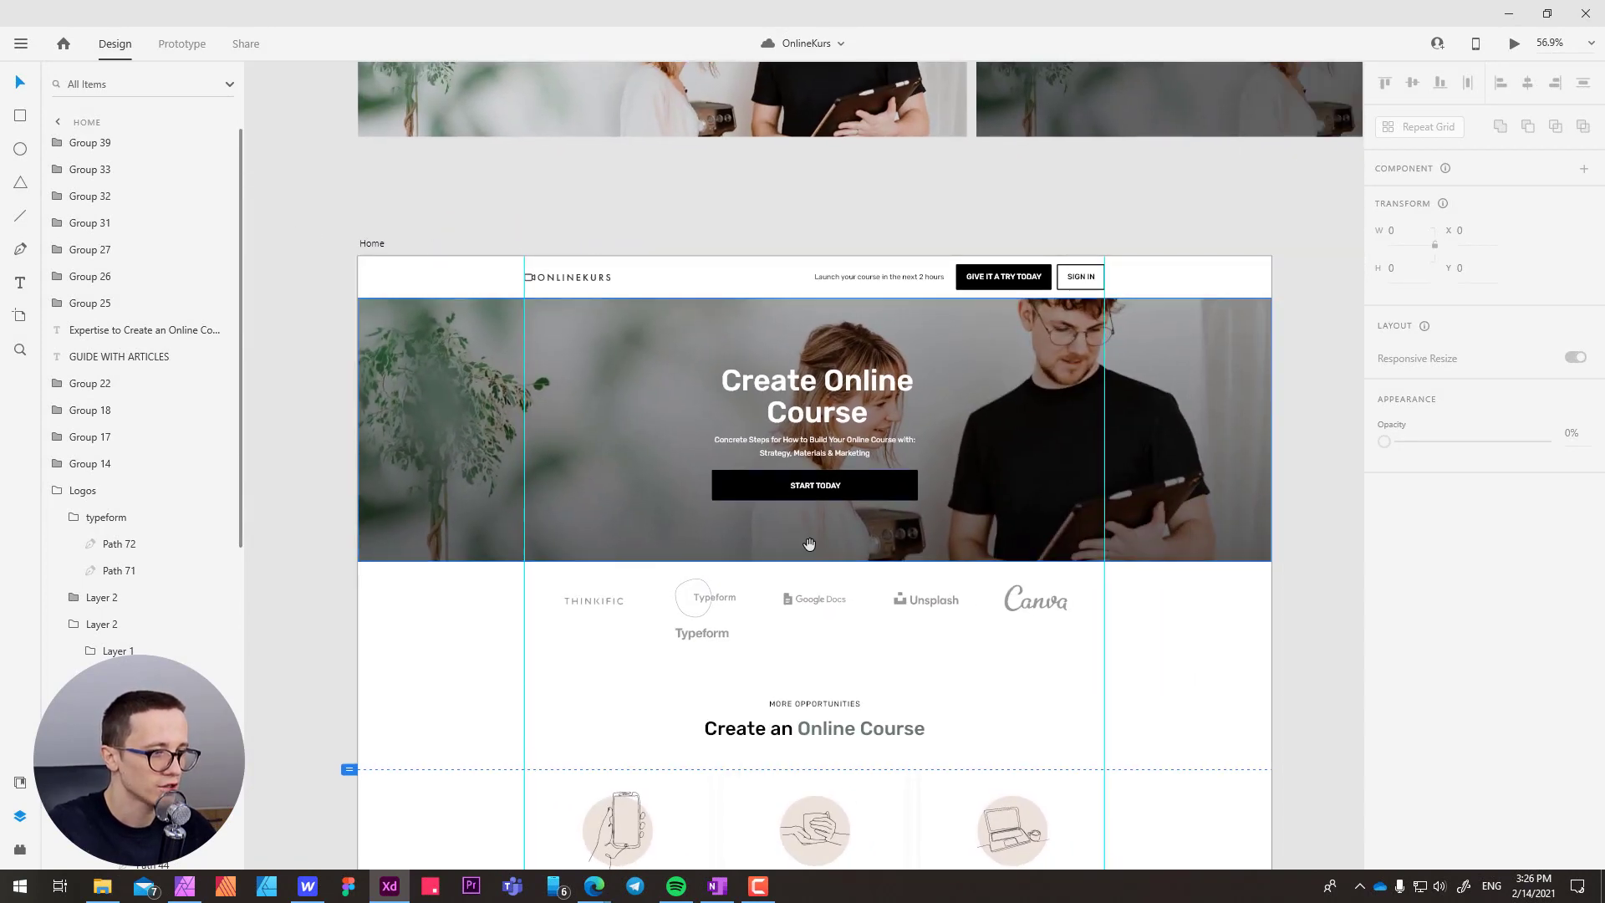
scroll(644, 502, "down", 2)
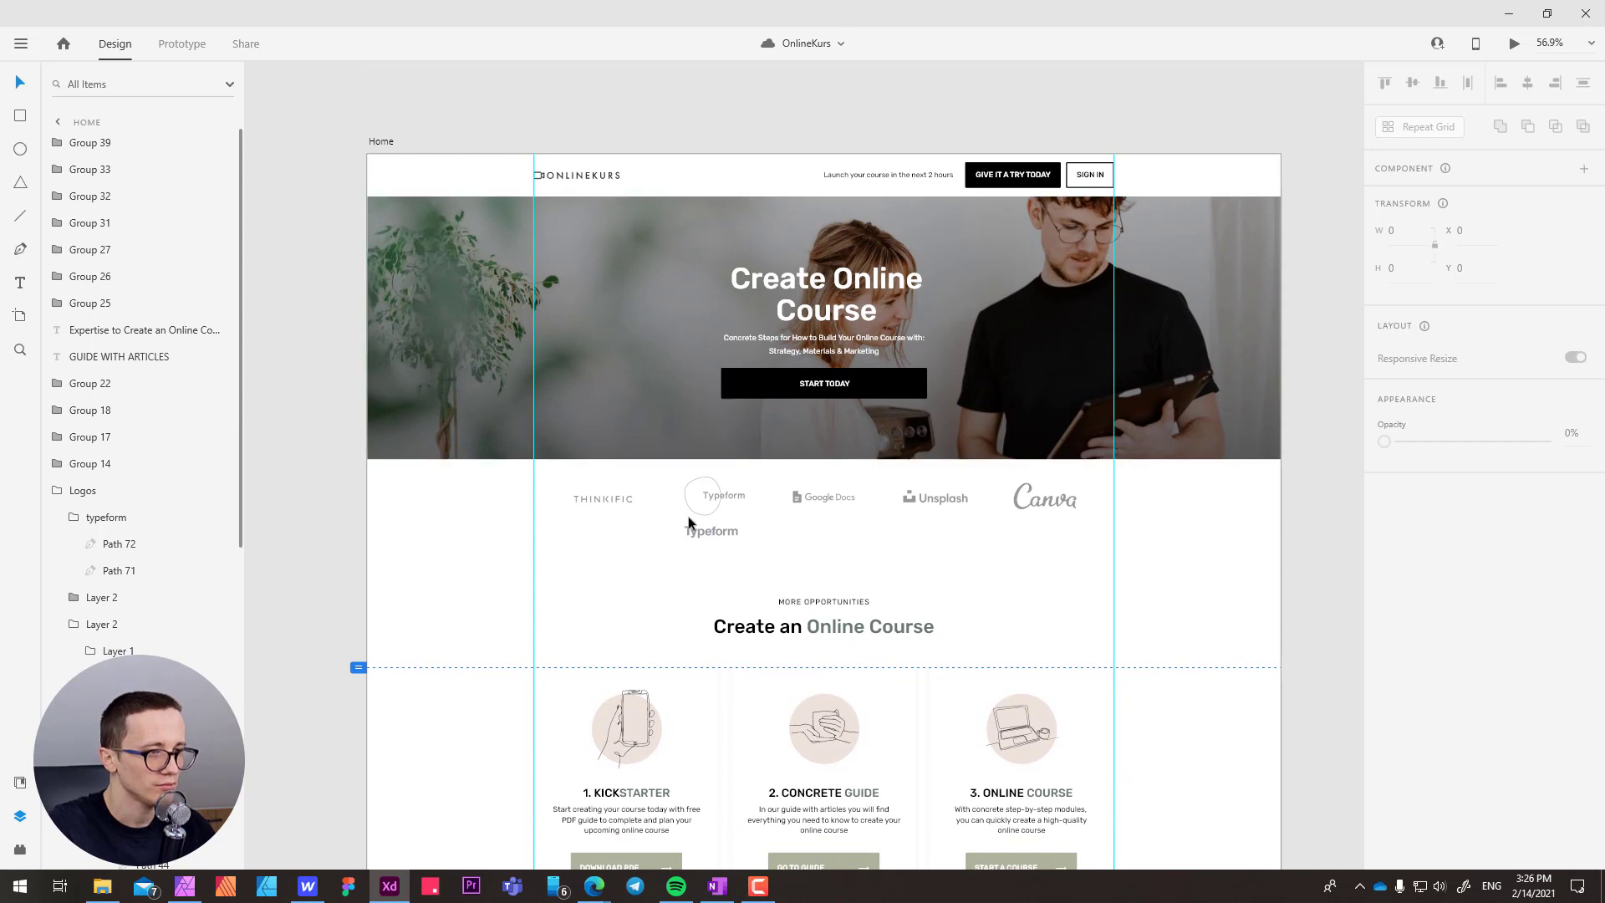
scroll(689, 522, "up", 3)
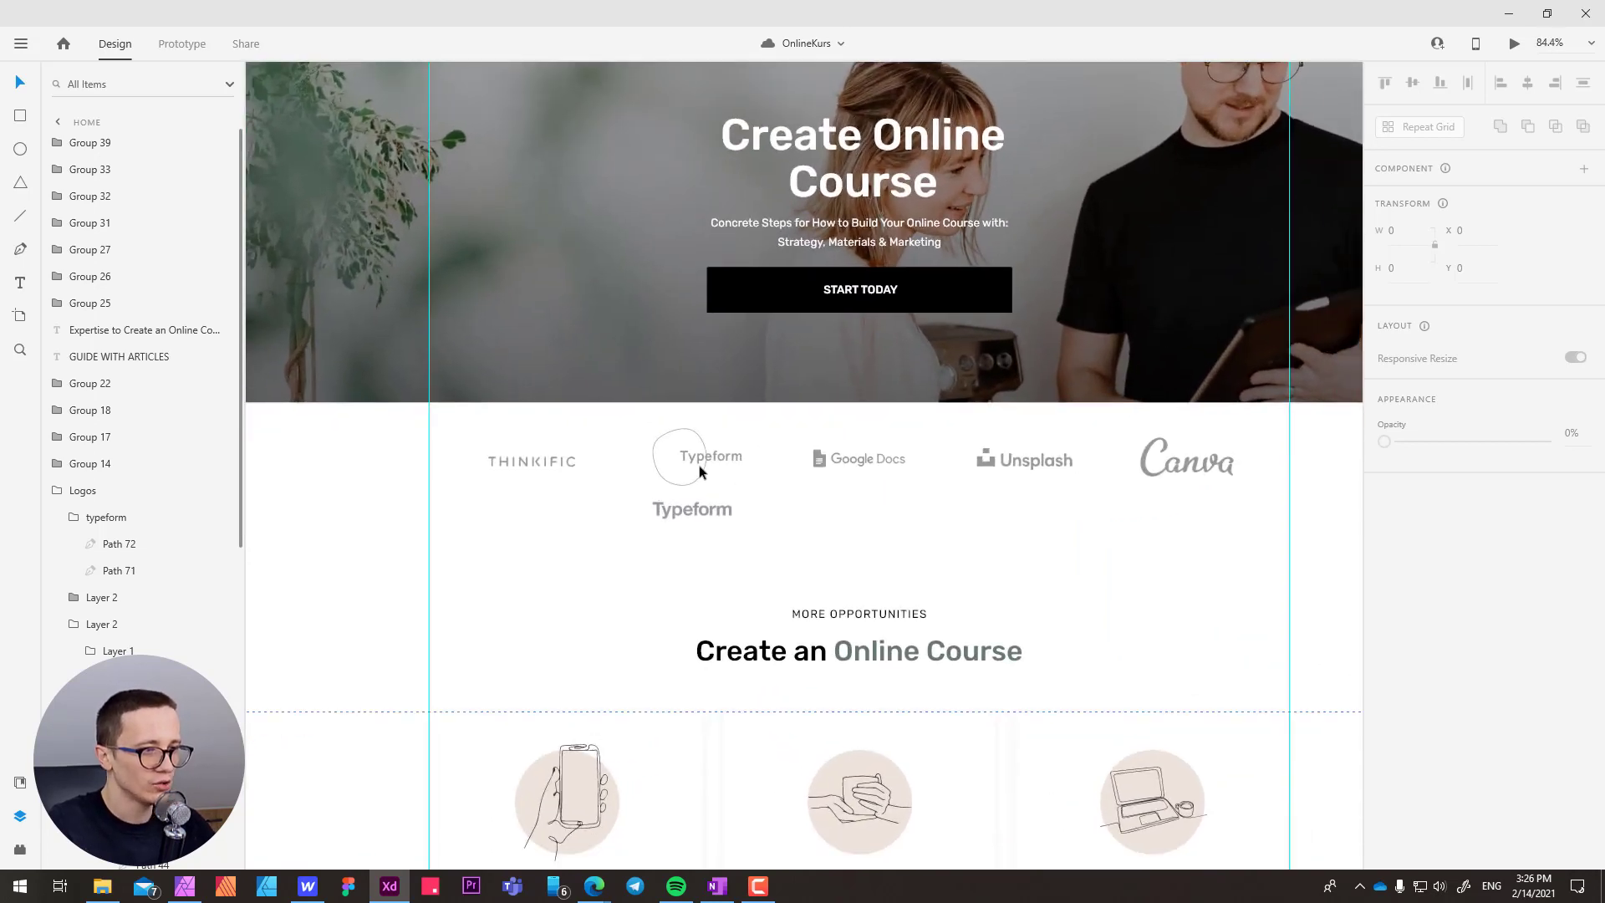
left_click(636, 466)
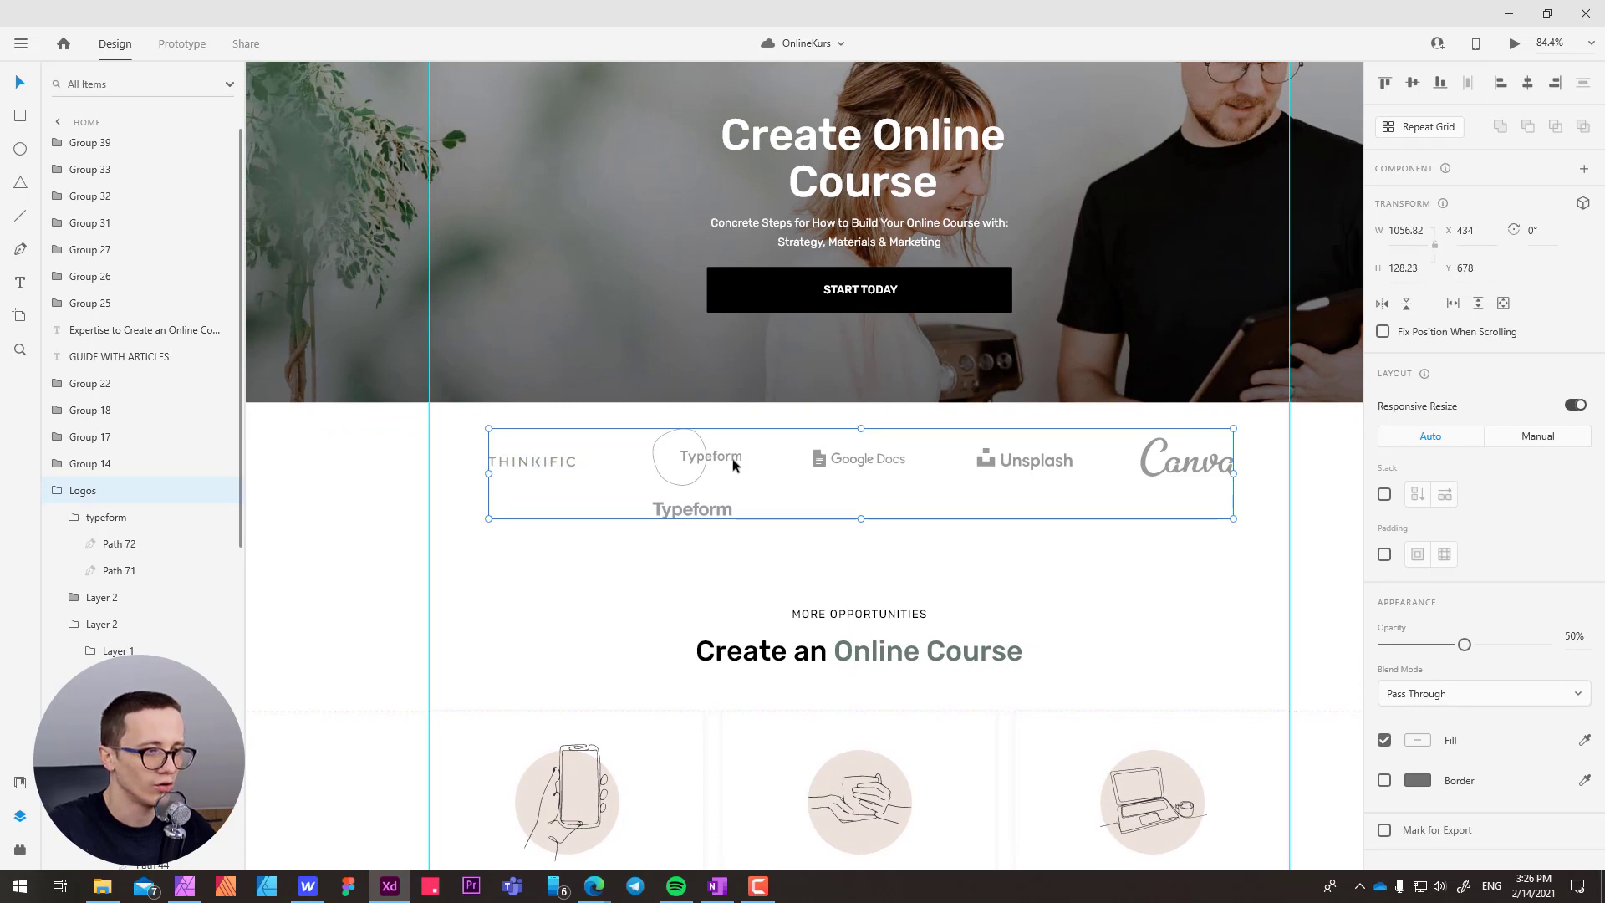
left_click(732, 561)
left_click_drag(696, 561, 713, 543)
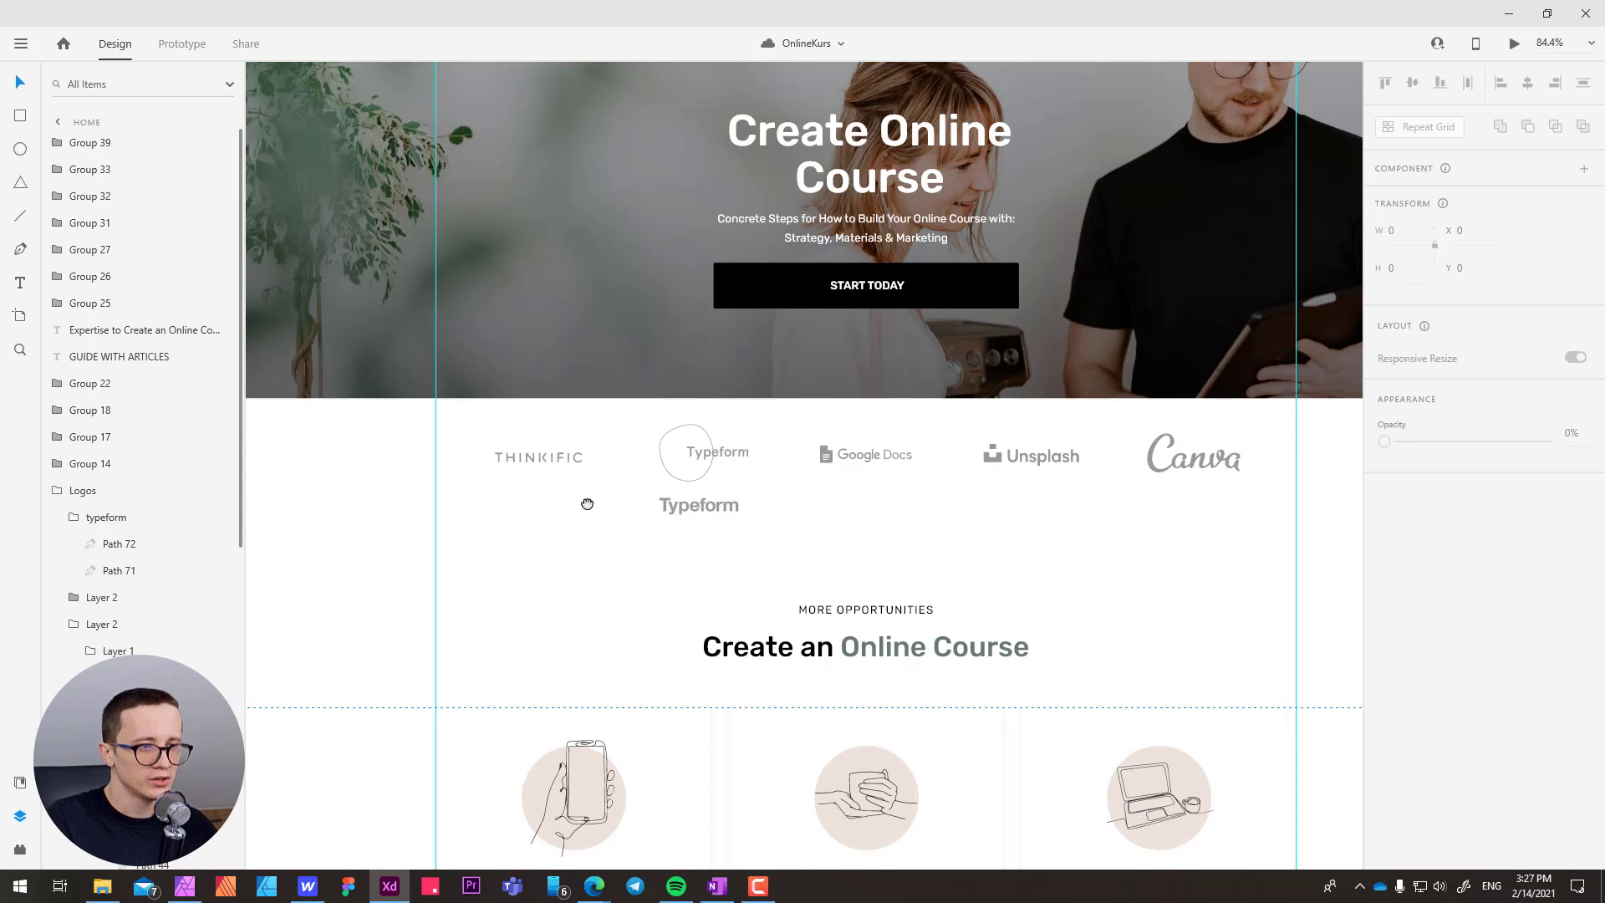
left_click_drag(605, 500, 649, 496)
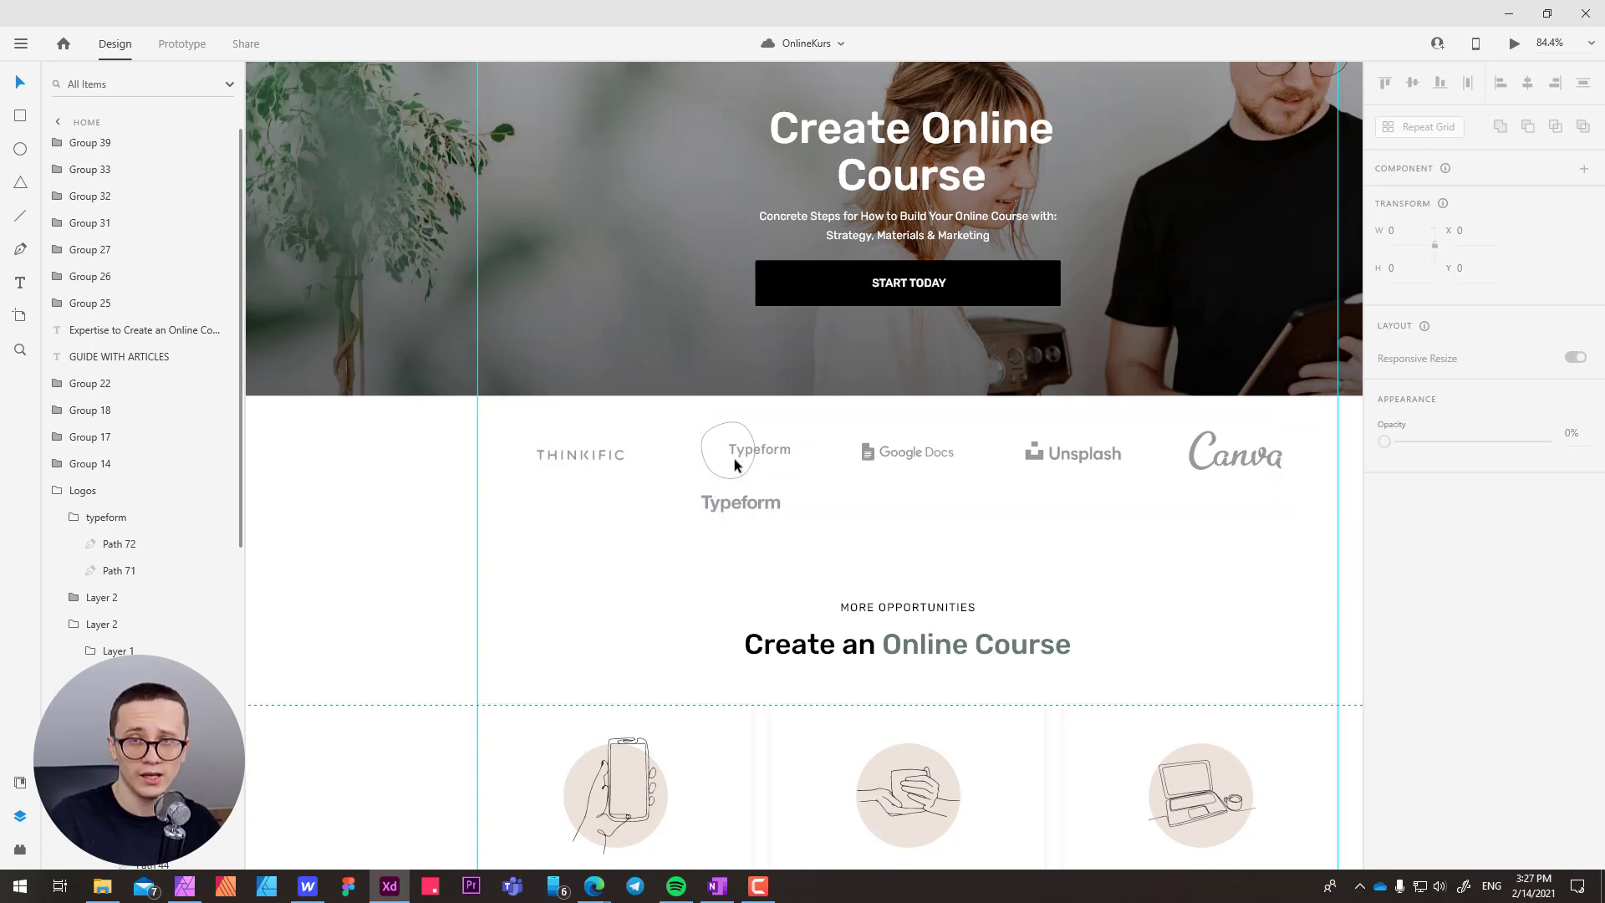
scroll(652, 510, "up", 5)
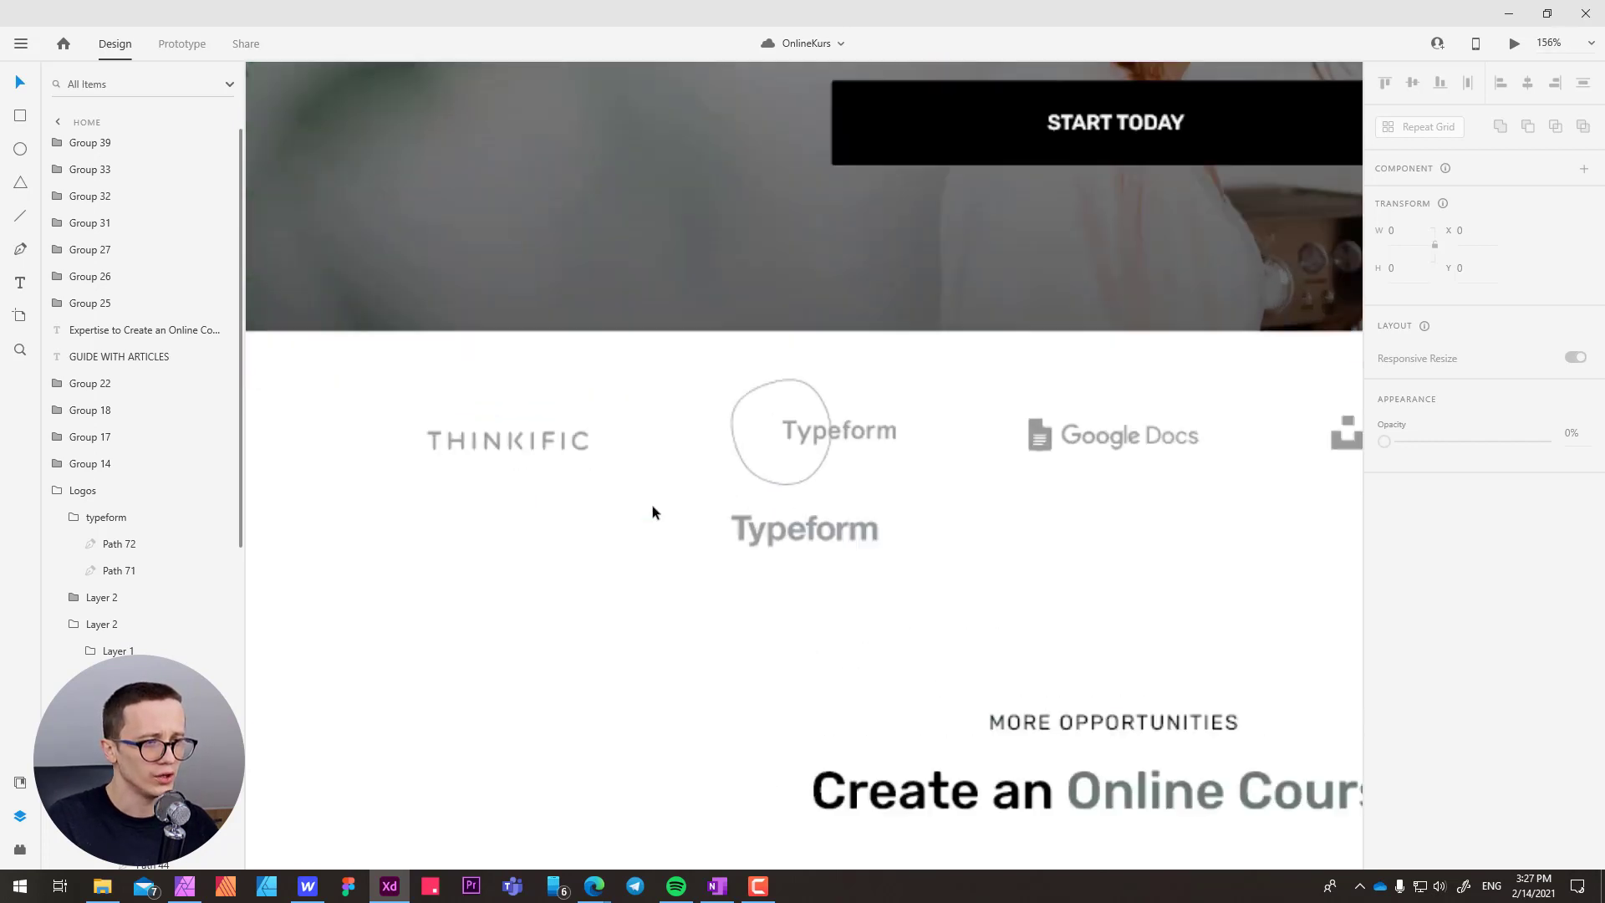
left_click_drag(573, 495, 586, 496)
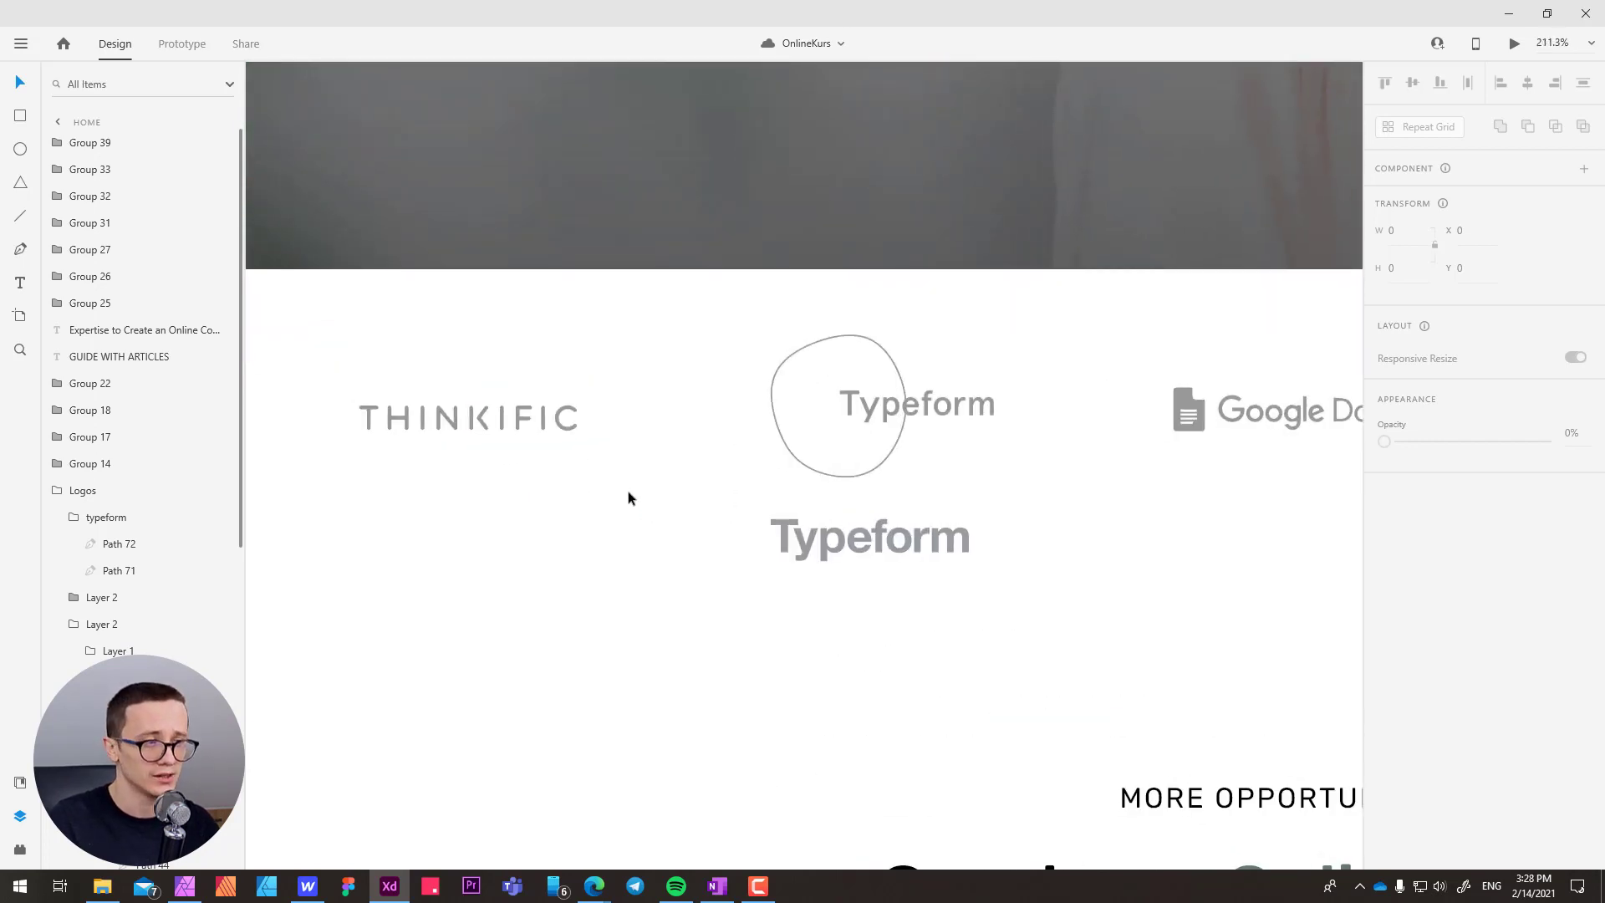
- Examine the anchor points of the circle outline and the letter "e" it crosses in the circled Typeform logo
left_click_drag(897, 425, 870, 441)
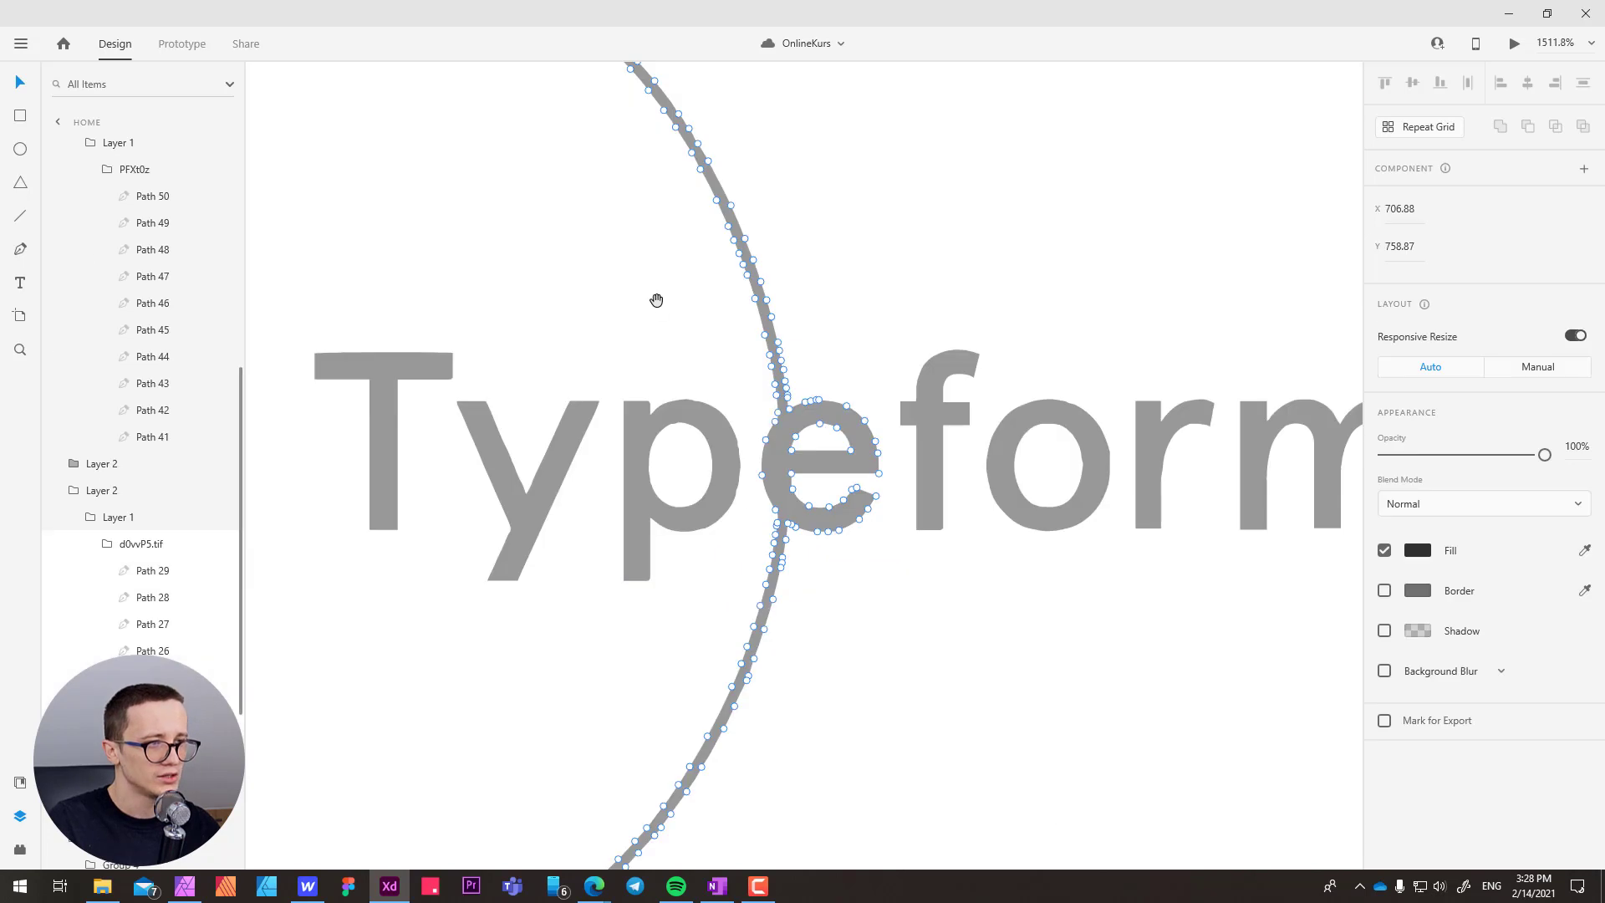
left_click_drag(502, 108, 775, 389)
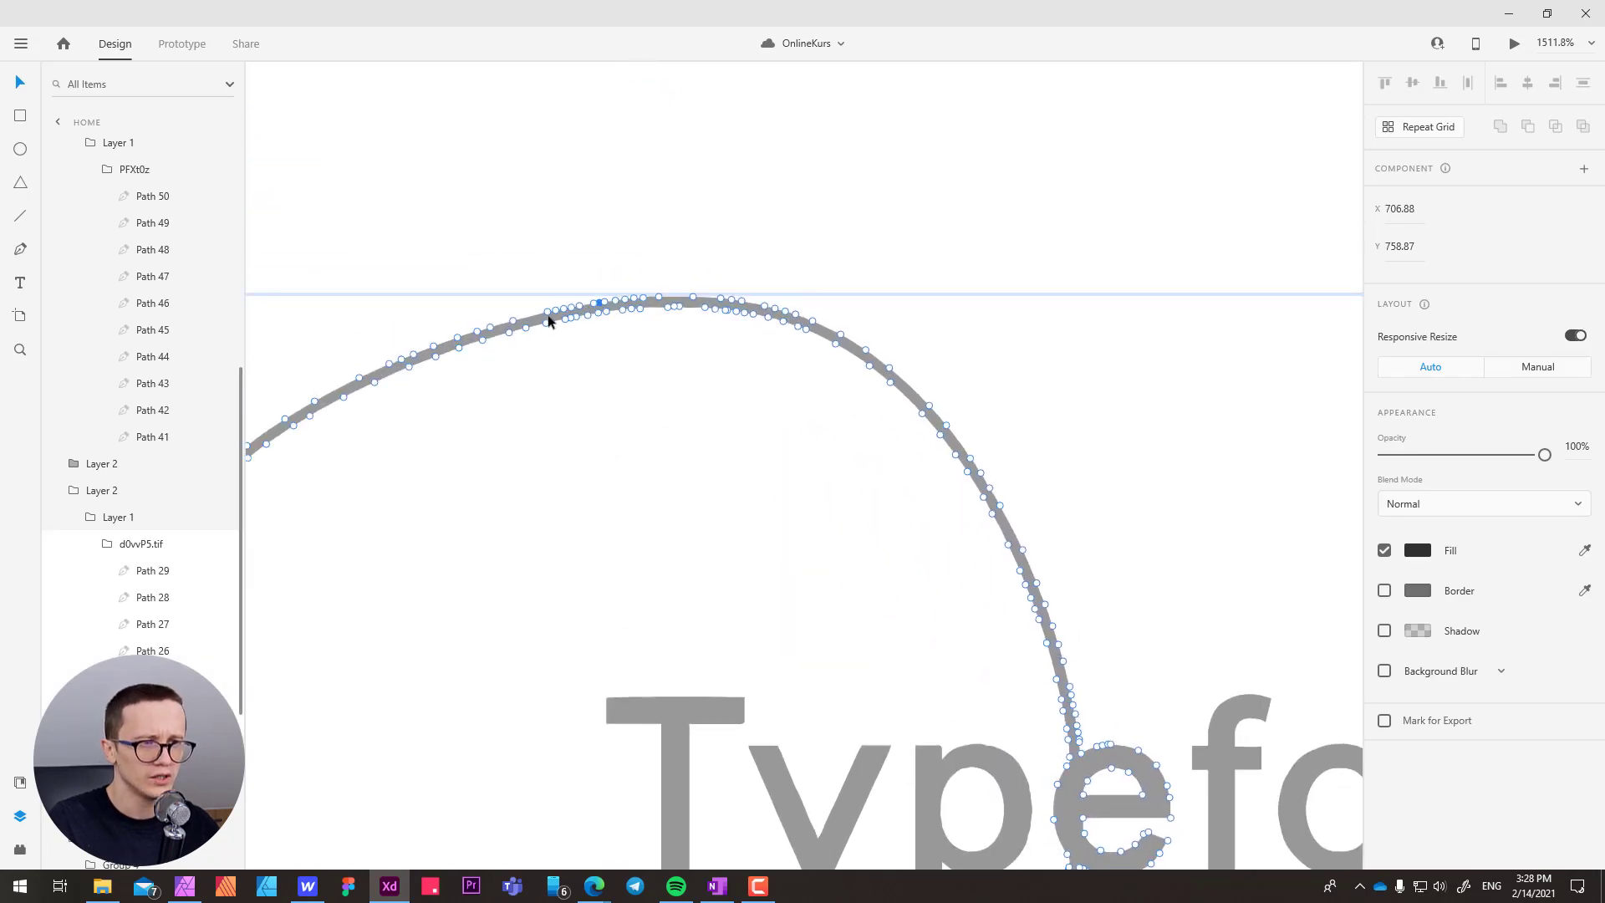
left_click_drag(790, 580, 707, 470)
left_click_drag(834, 541, 745, 485)
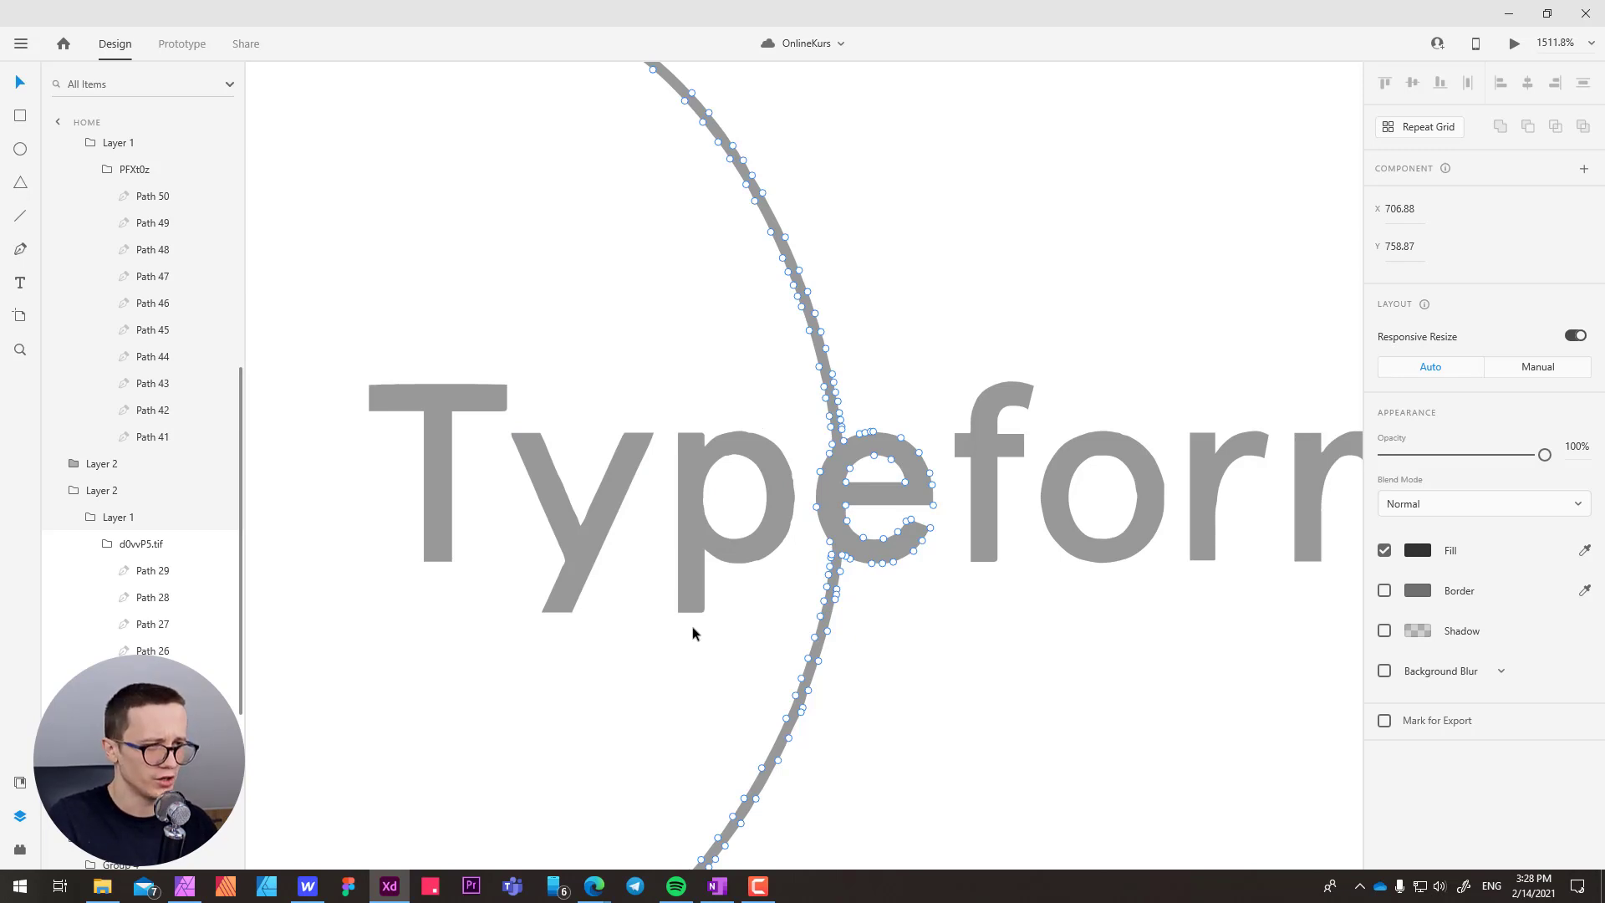
scroll(745, 415, "down", 3)
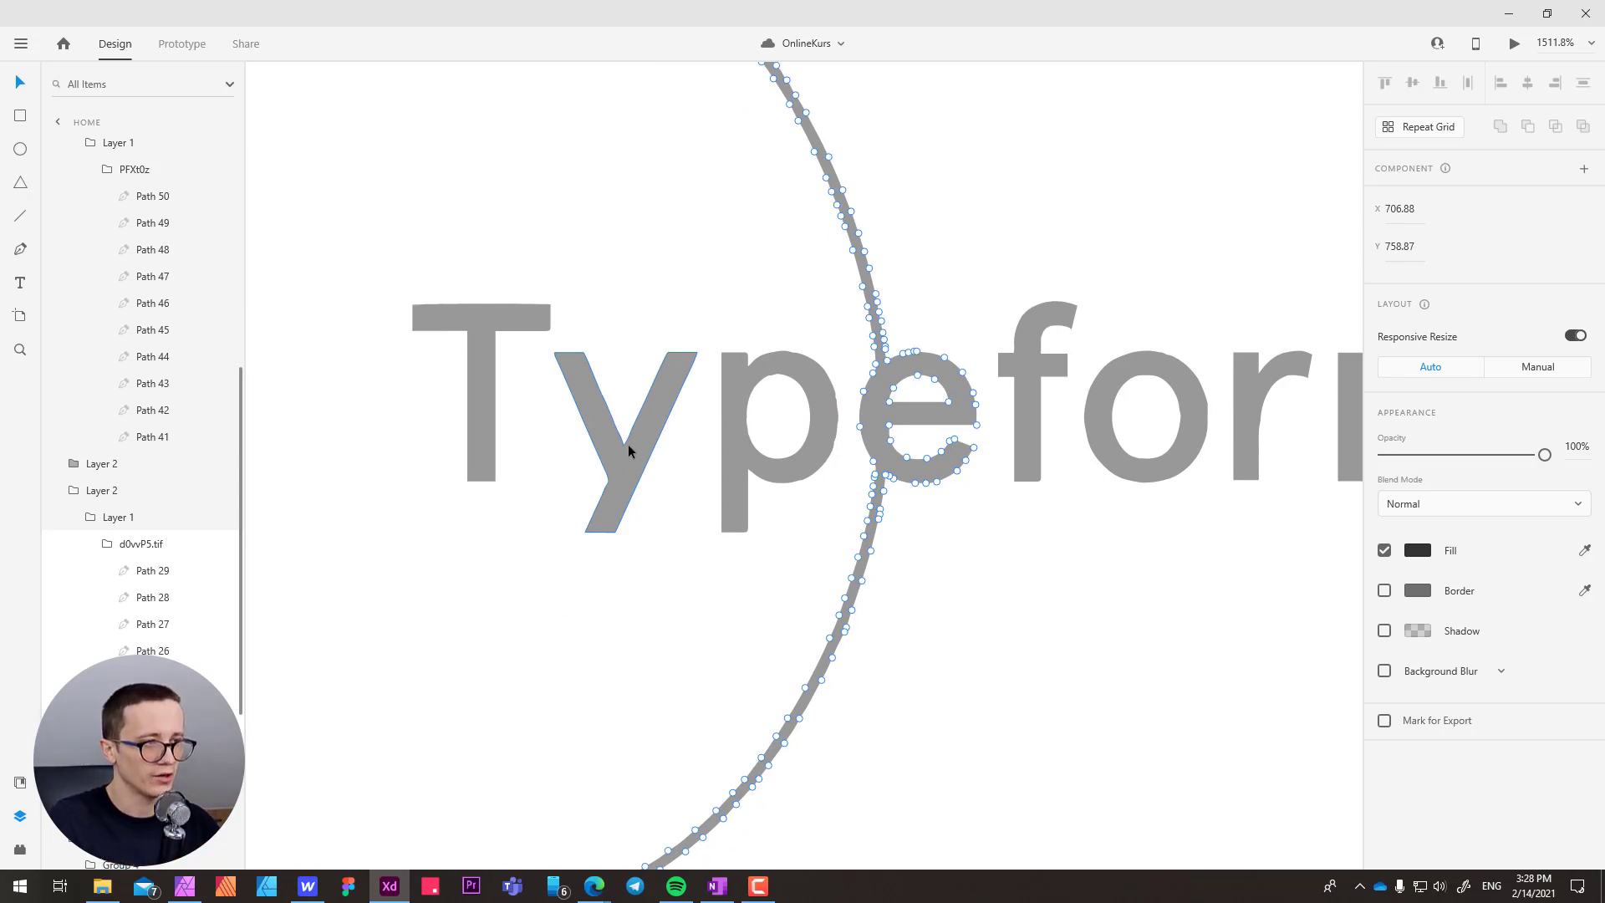
mouse_move(738, 526)
left_mouse_down()
mouse_move(738, 438)
mouse_move(757, 435)
mouse_move(720, 521)
left_mouse_up()
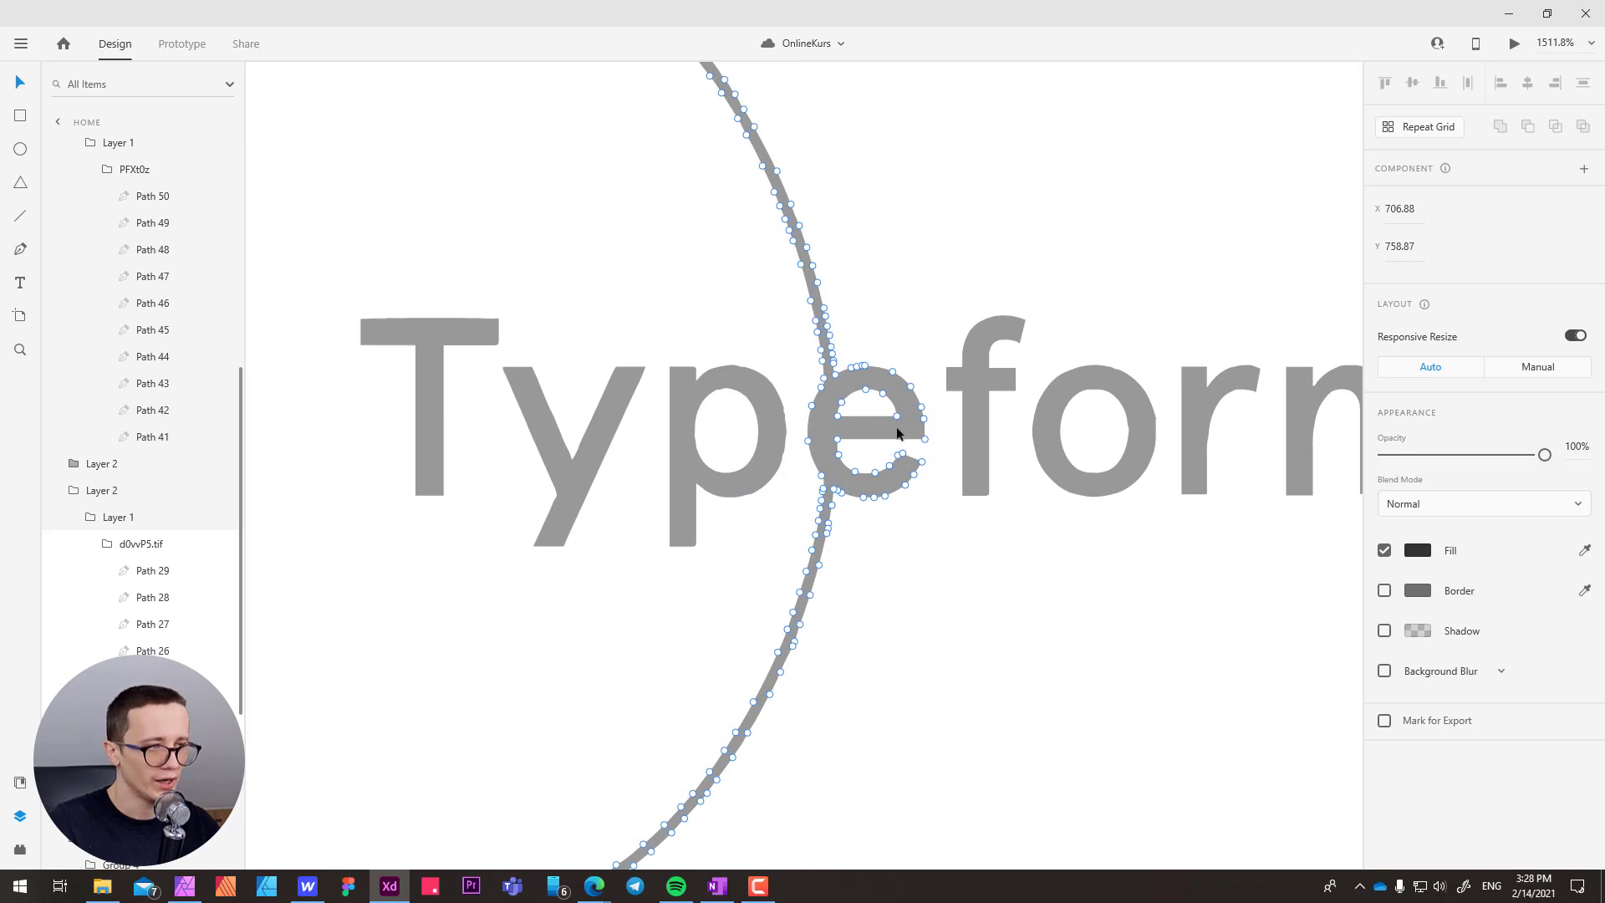
left_click_drag(702, 616, 742, 520)
left_click_drag(713, 573, 746, 518)
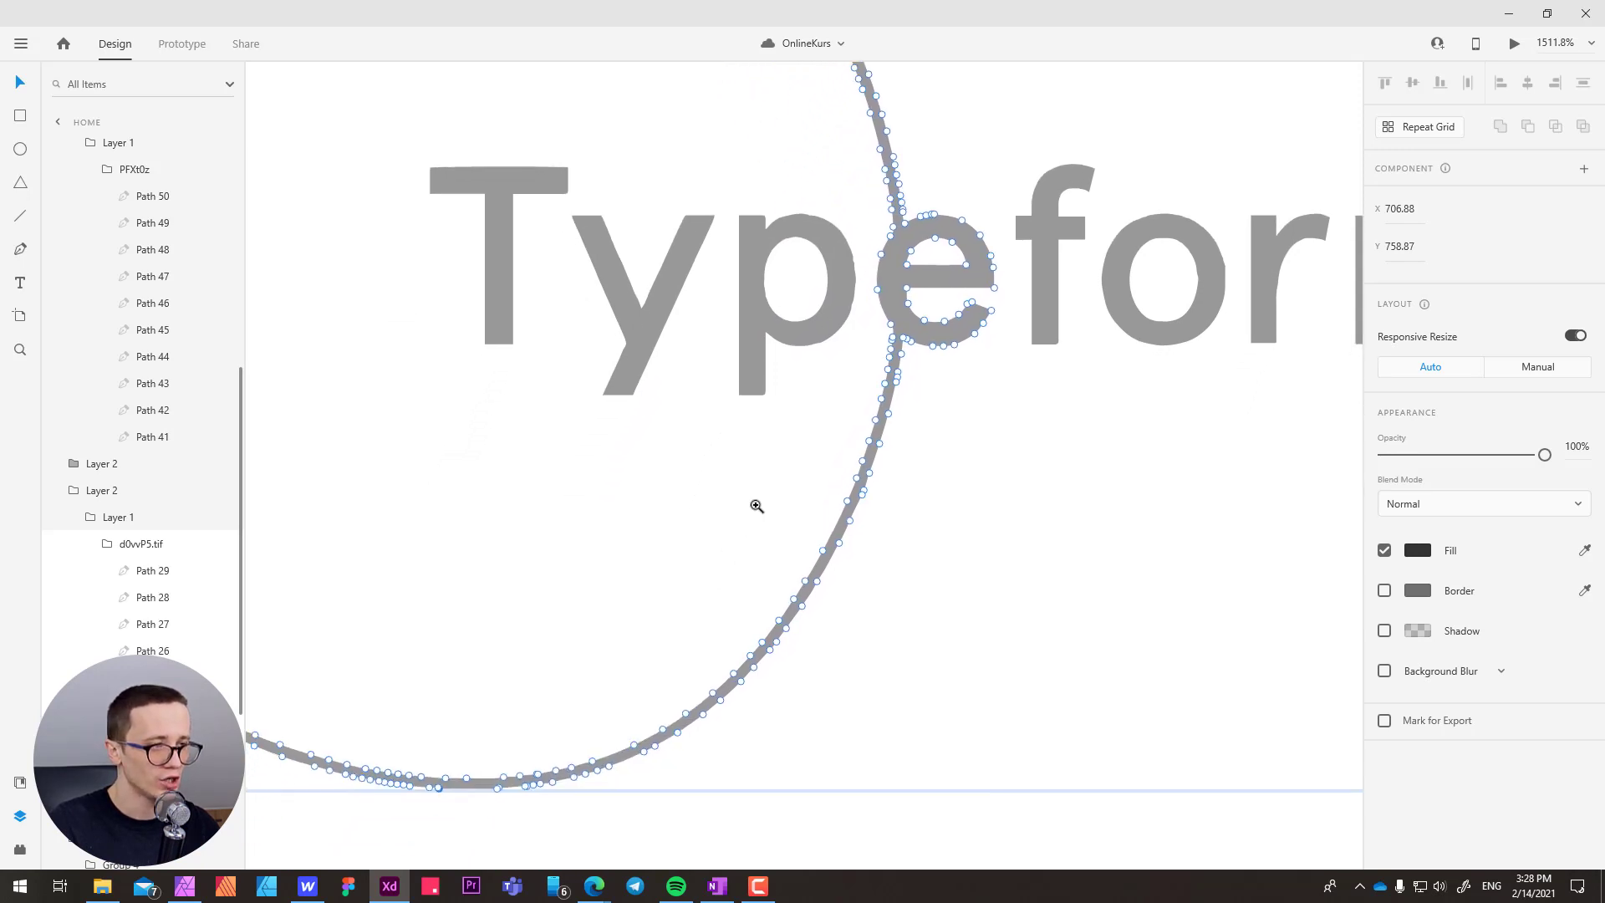
scroll(757, 506, "down", 5)
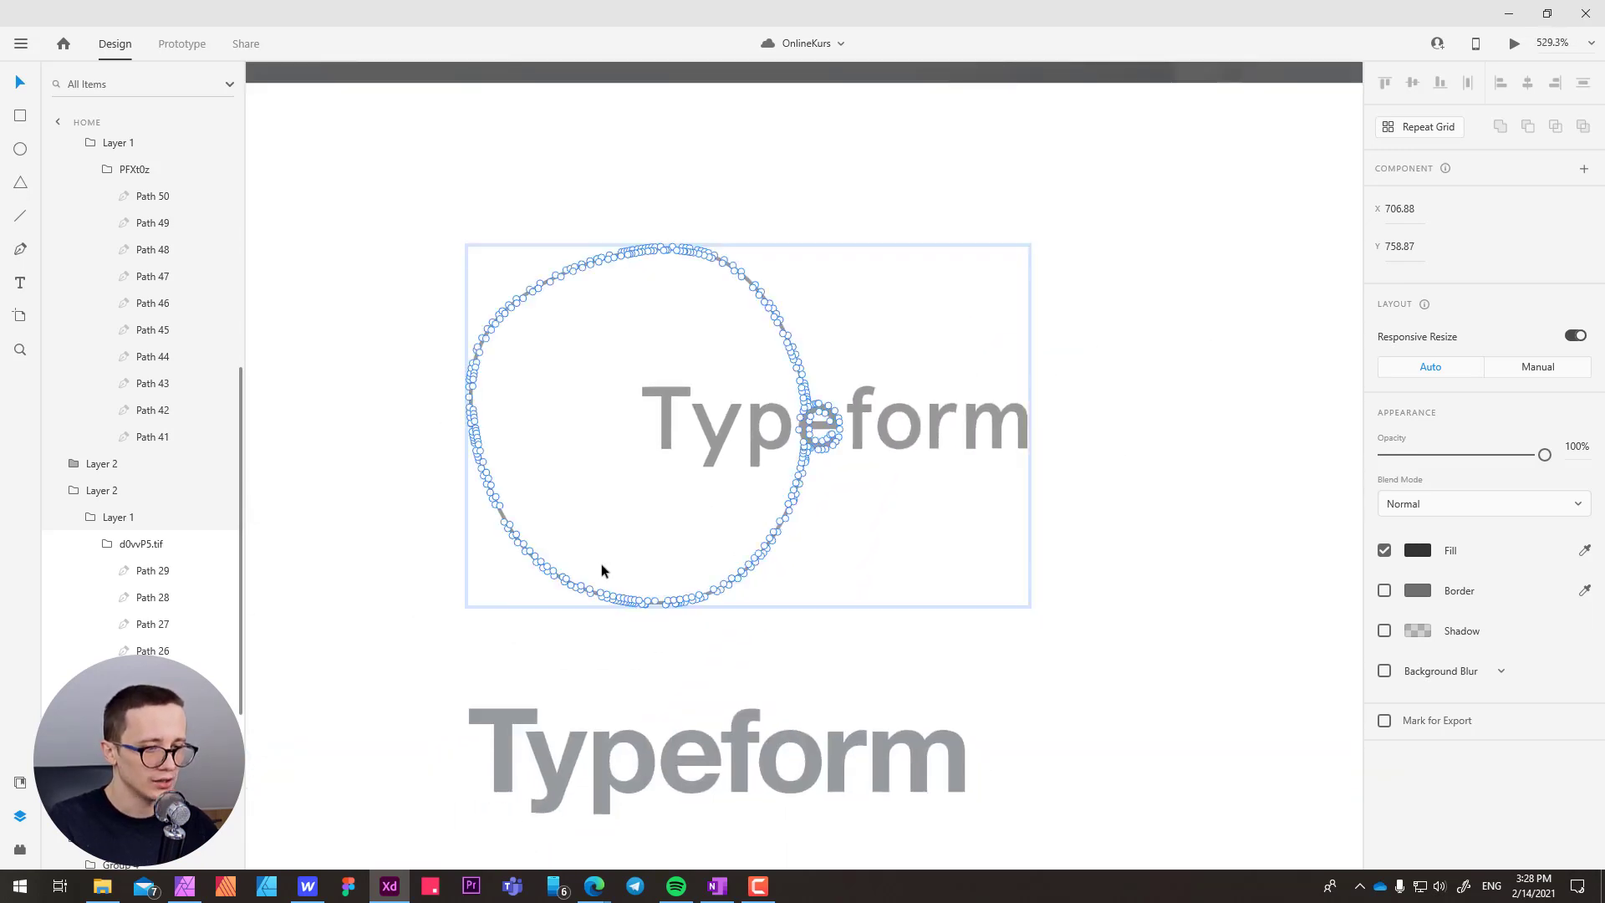
- Switch to the Edge browser, open the Worldvectorlogo home page and look through its random vector logos
mouse_move(595, 887)
left_click(684, 799)
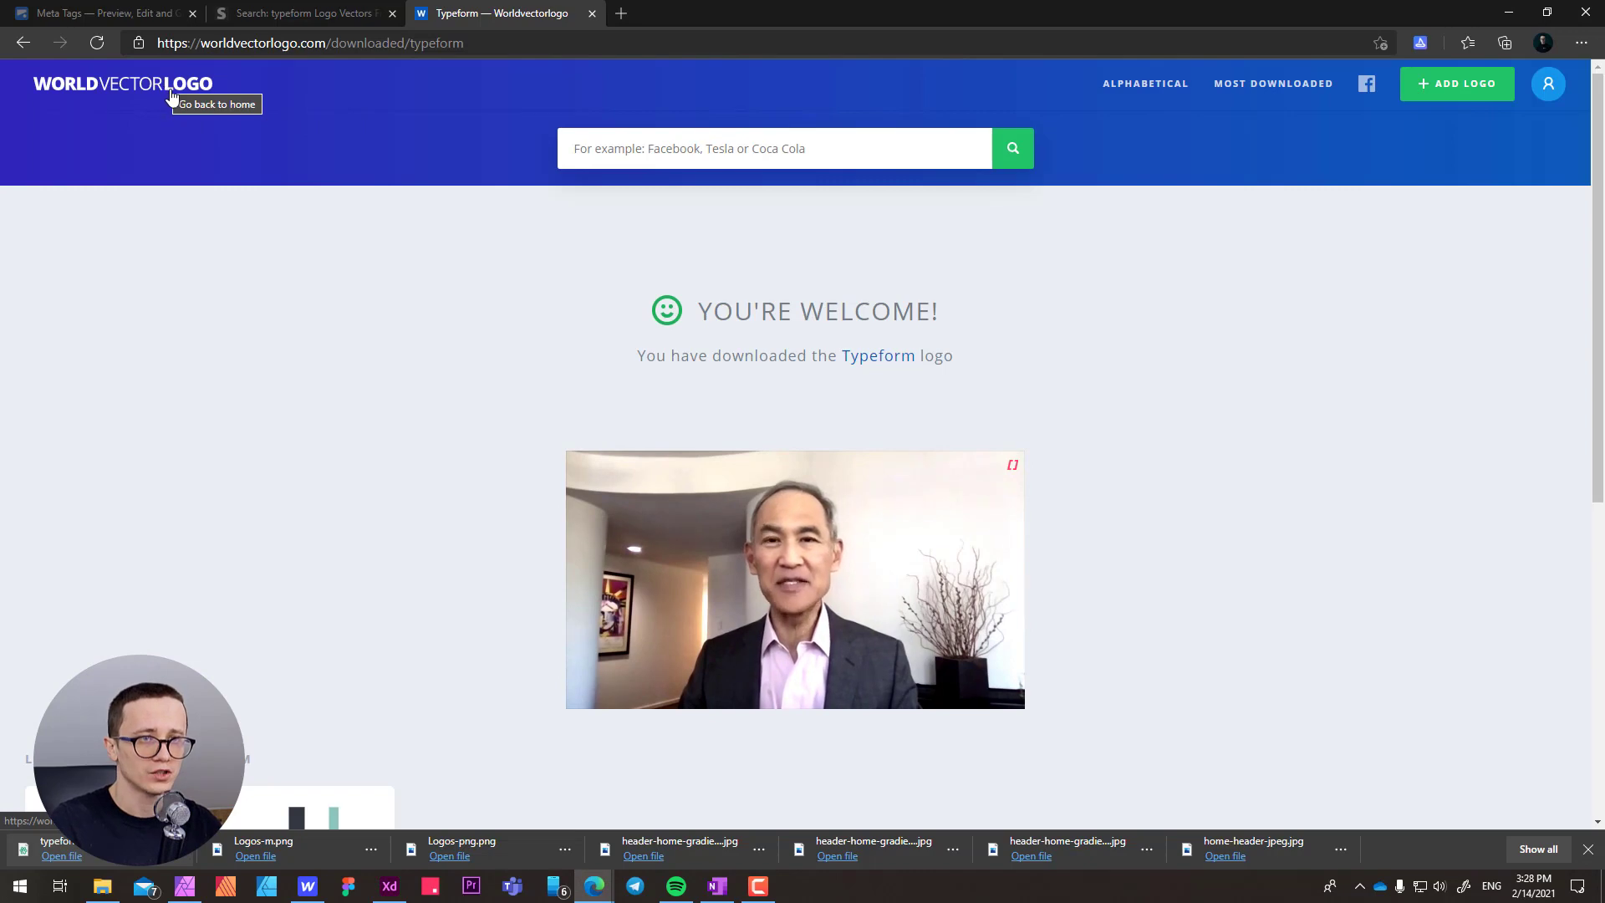
left_click(142, 92)
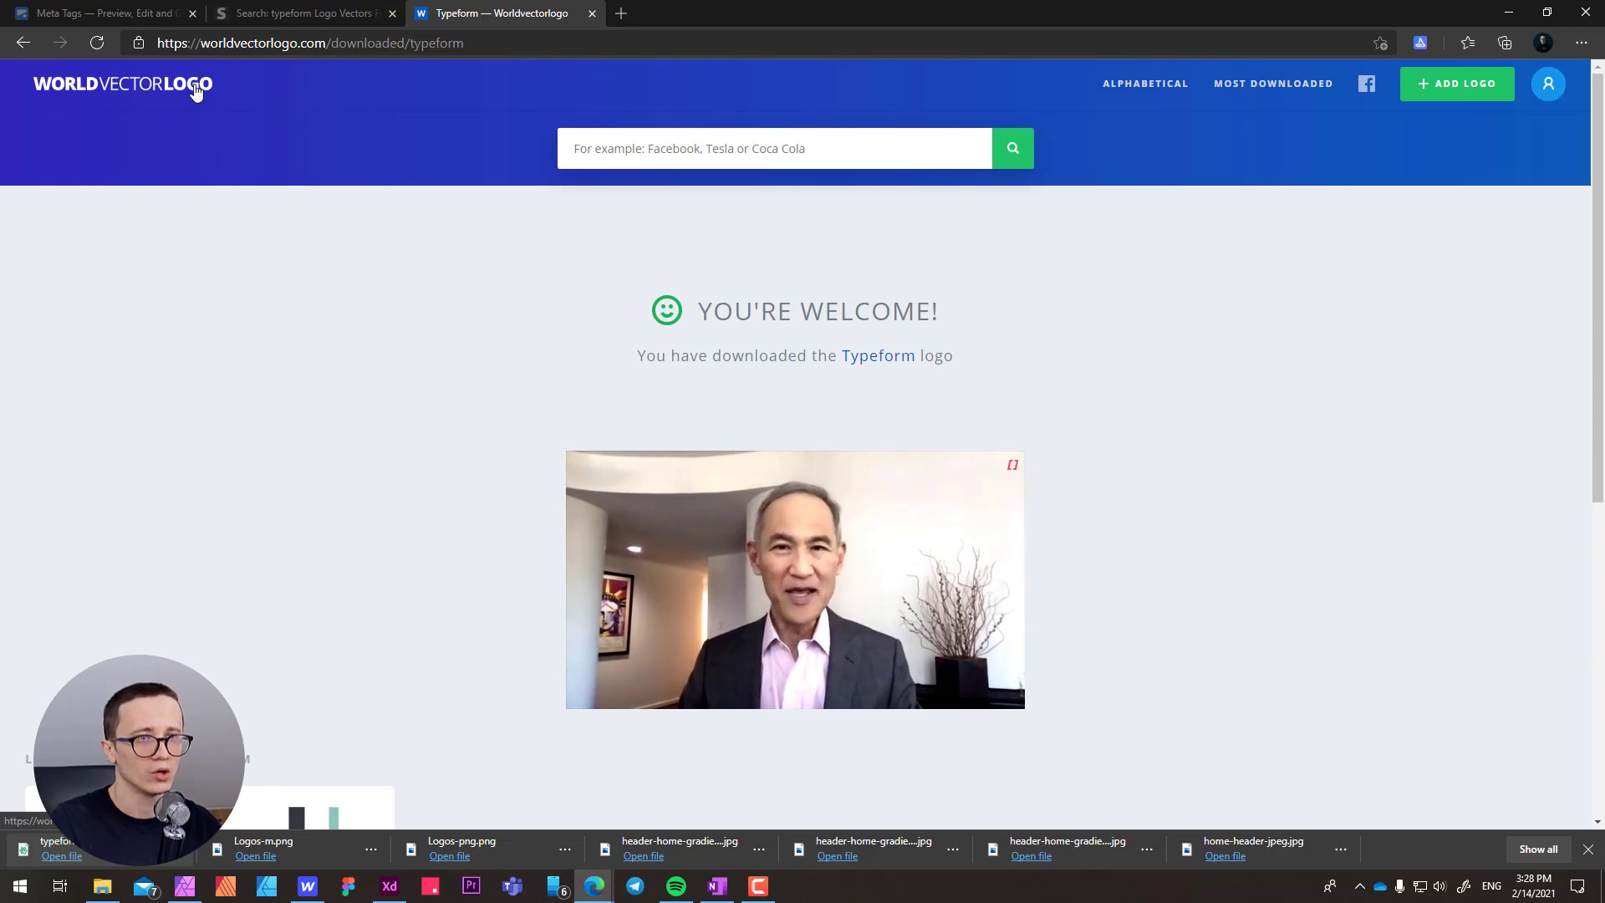
scroll(585, 566, "down", 7)
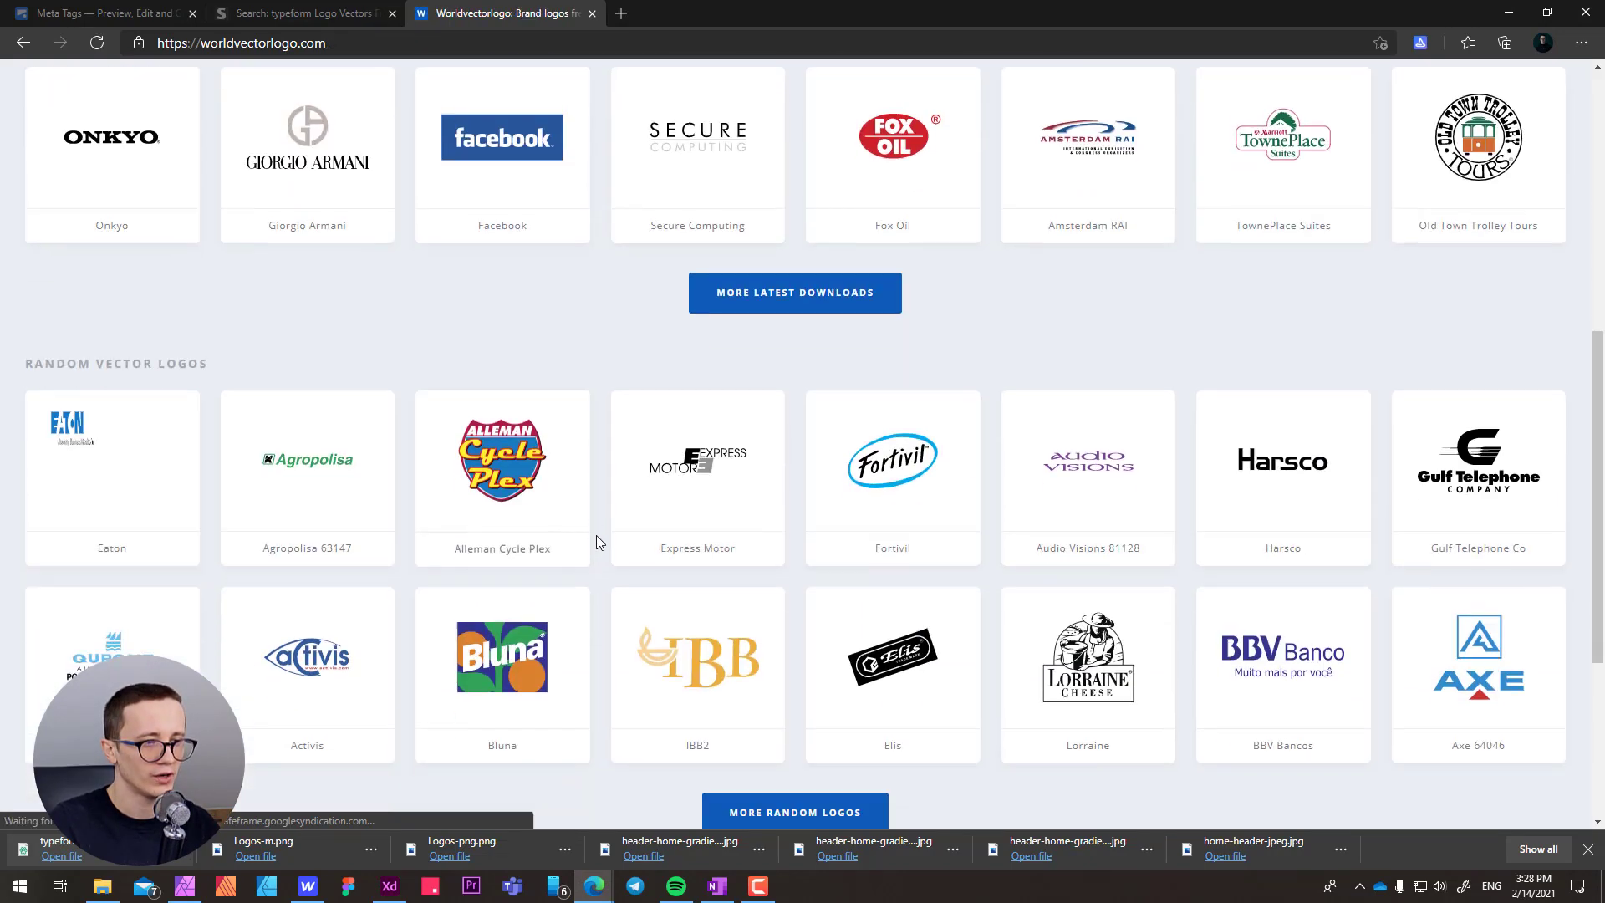
scroll(614, 388, "down", 3)
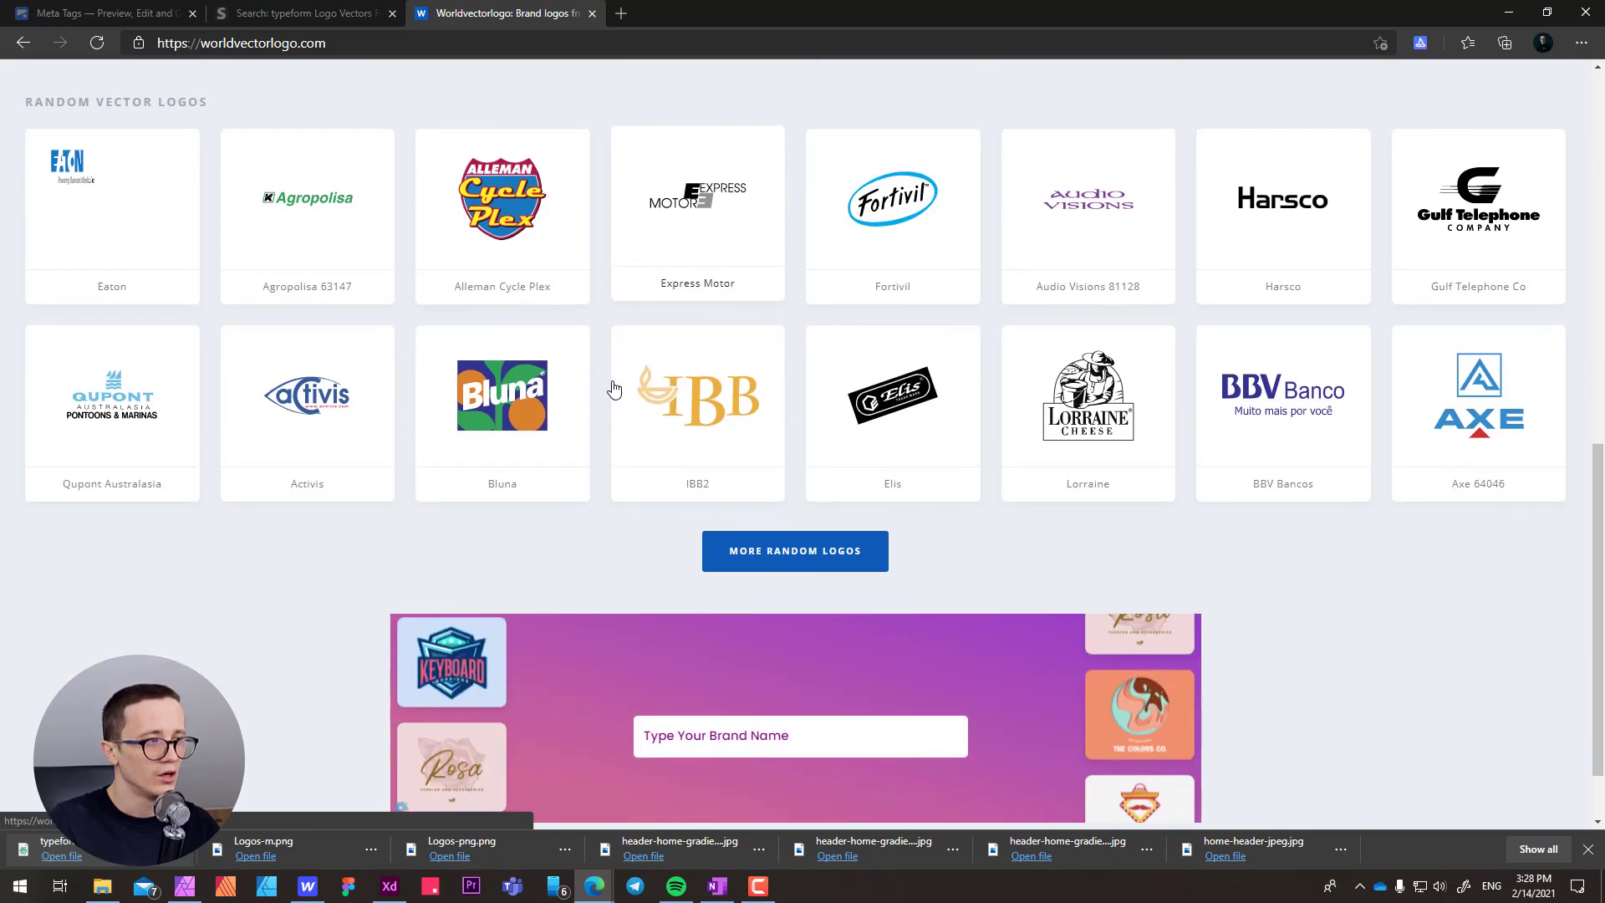
scroll(611, 387, "up", 1)
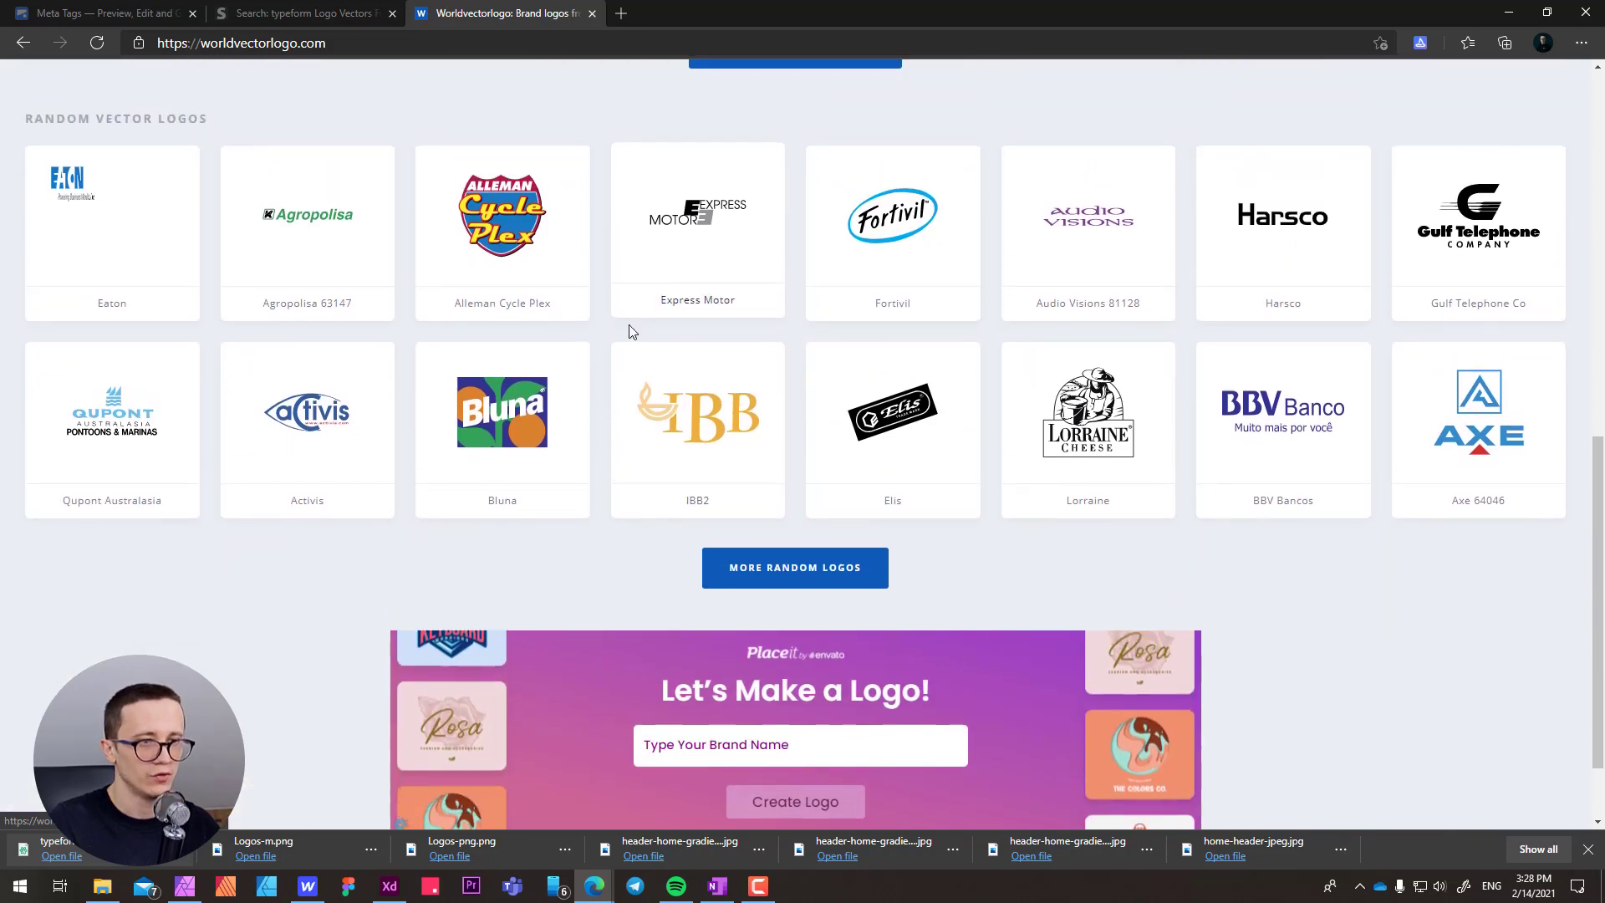
- Return to Adobe XD, delete the whole circled Typeform logo and move the plain Typeform wordmark up into its place in the row
key("alt+Tab")
left_click(1000, 523)
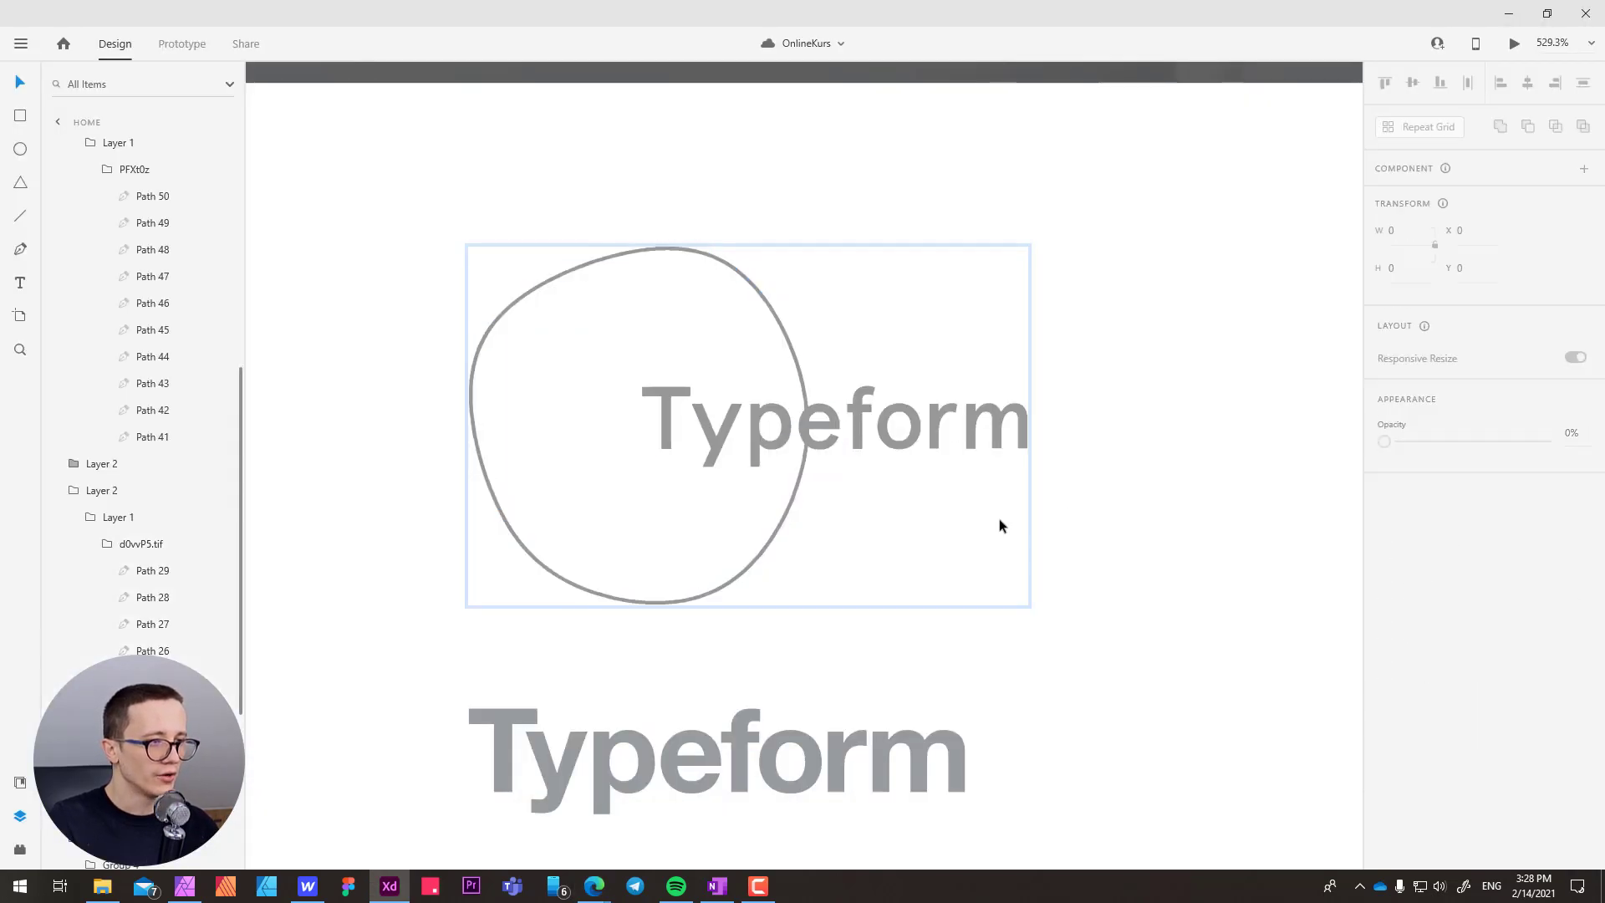
left_click(971, 438)
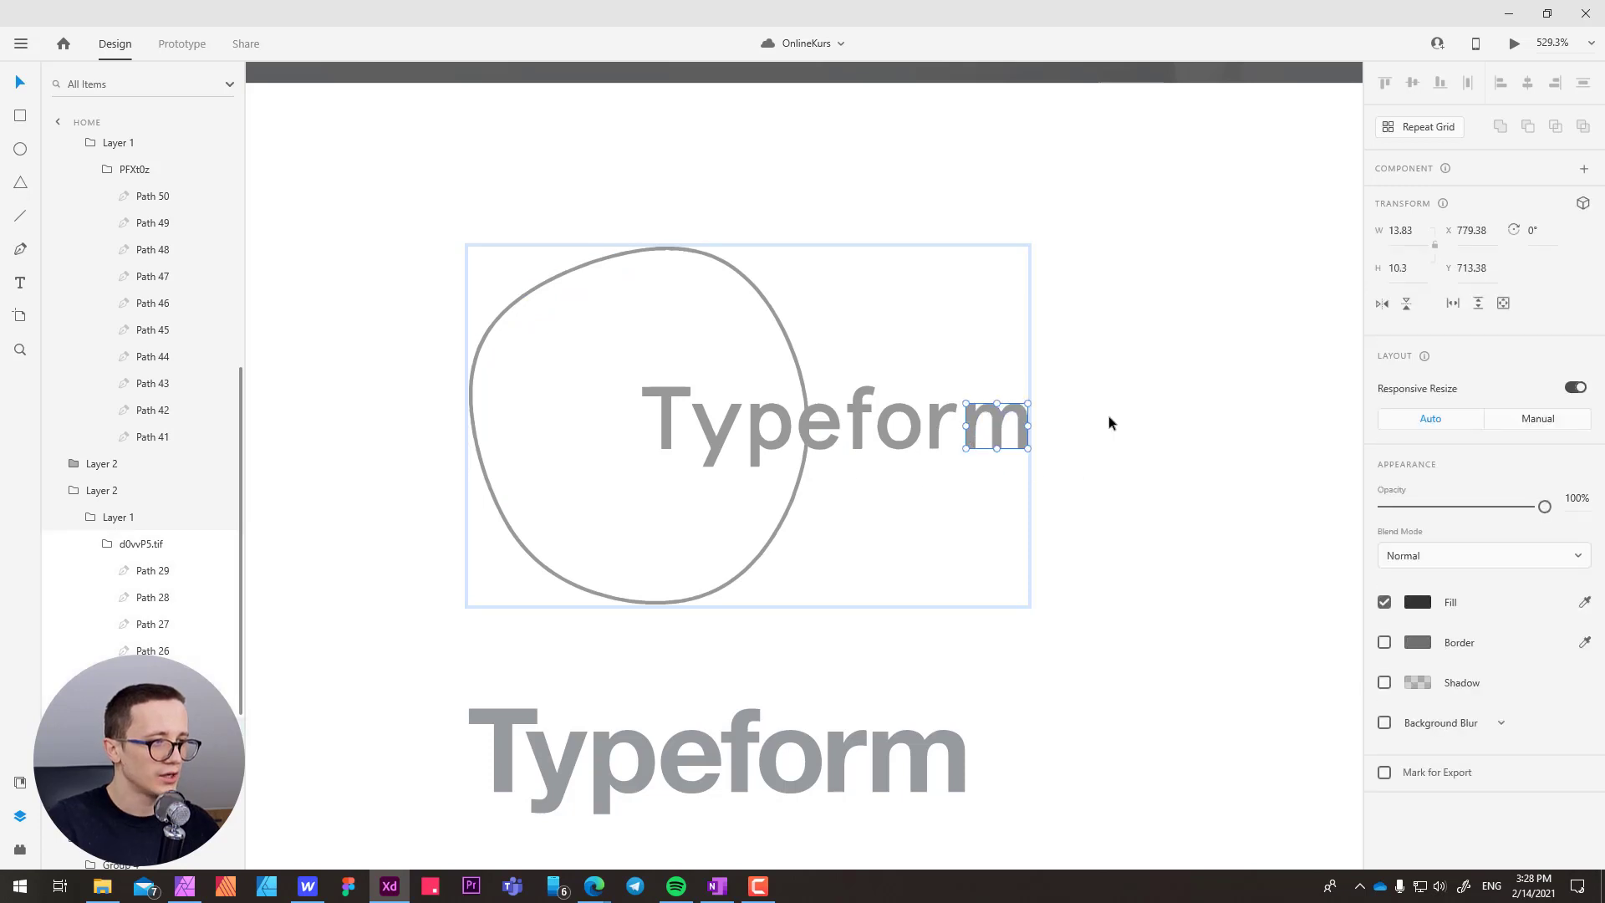
left_click(842, 443)
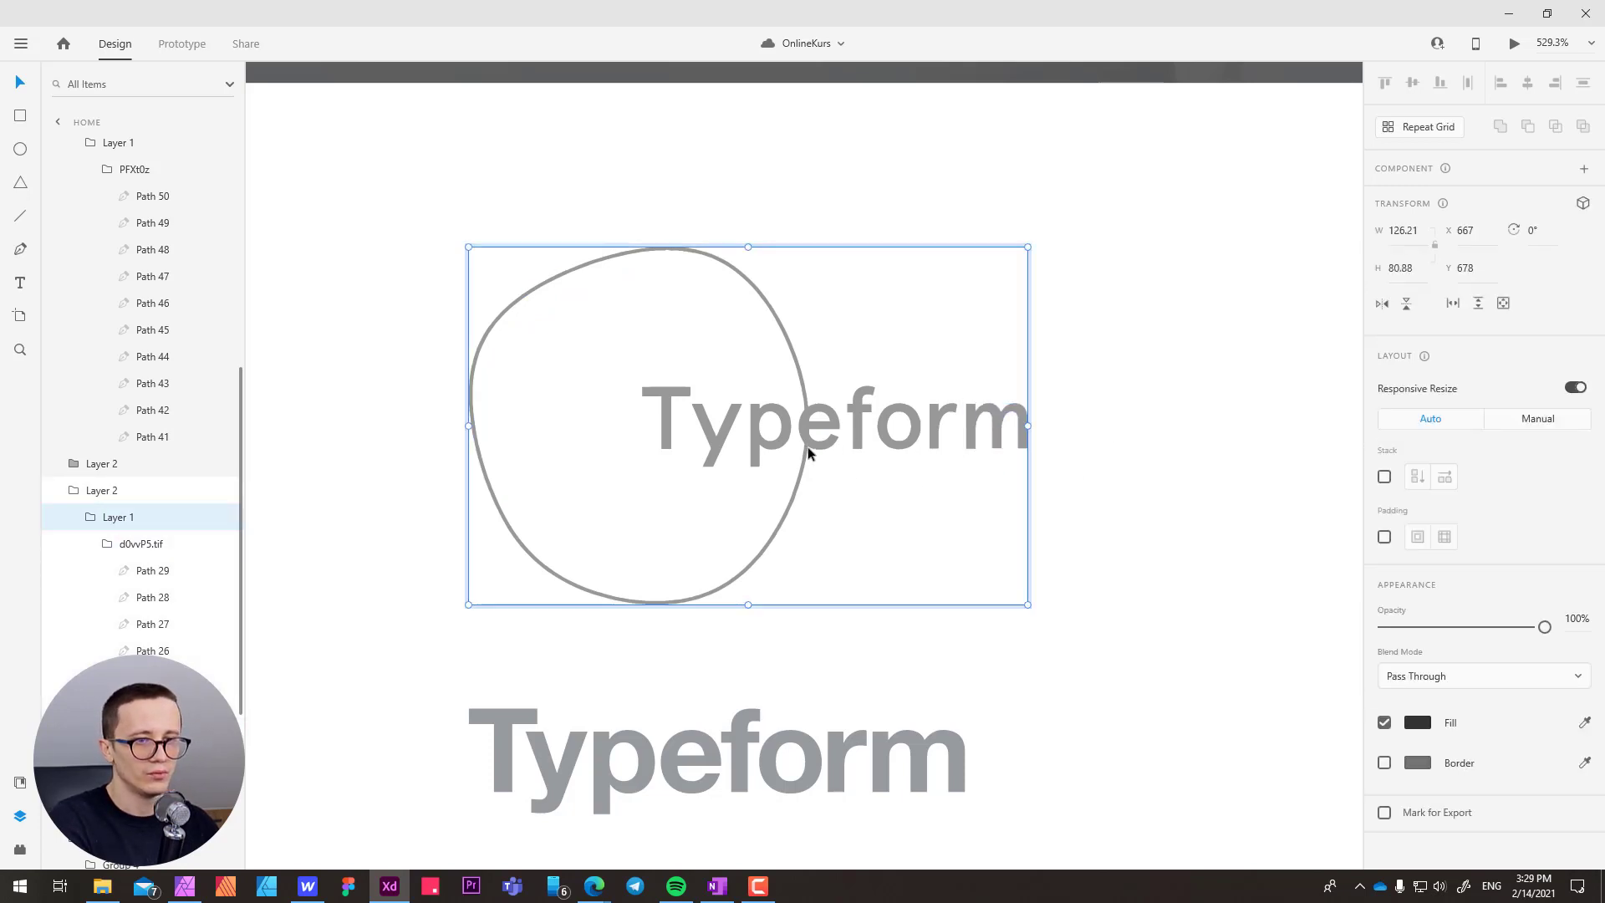
key("Escape")
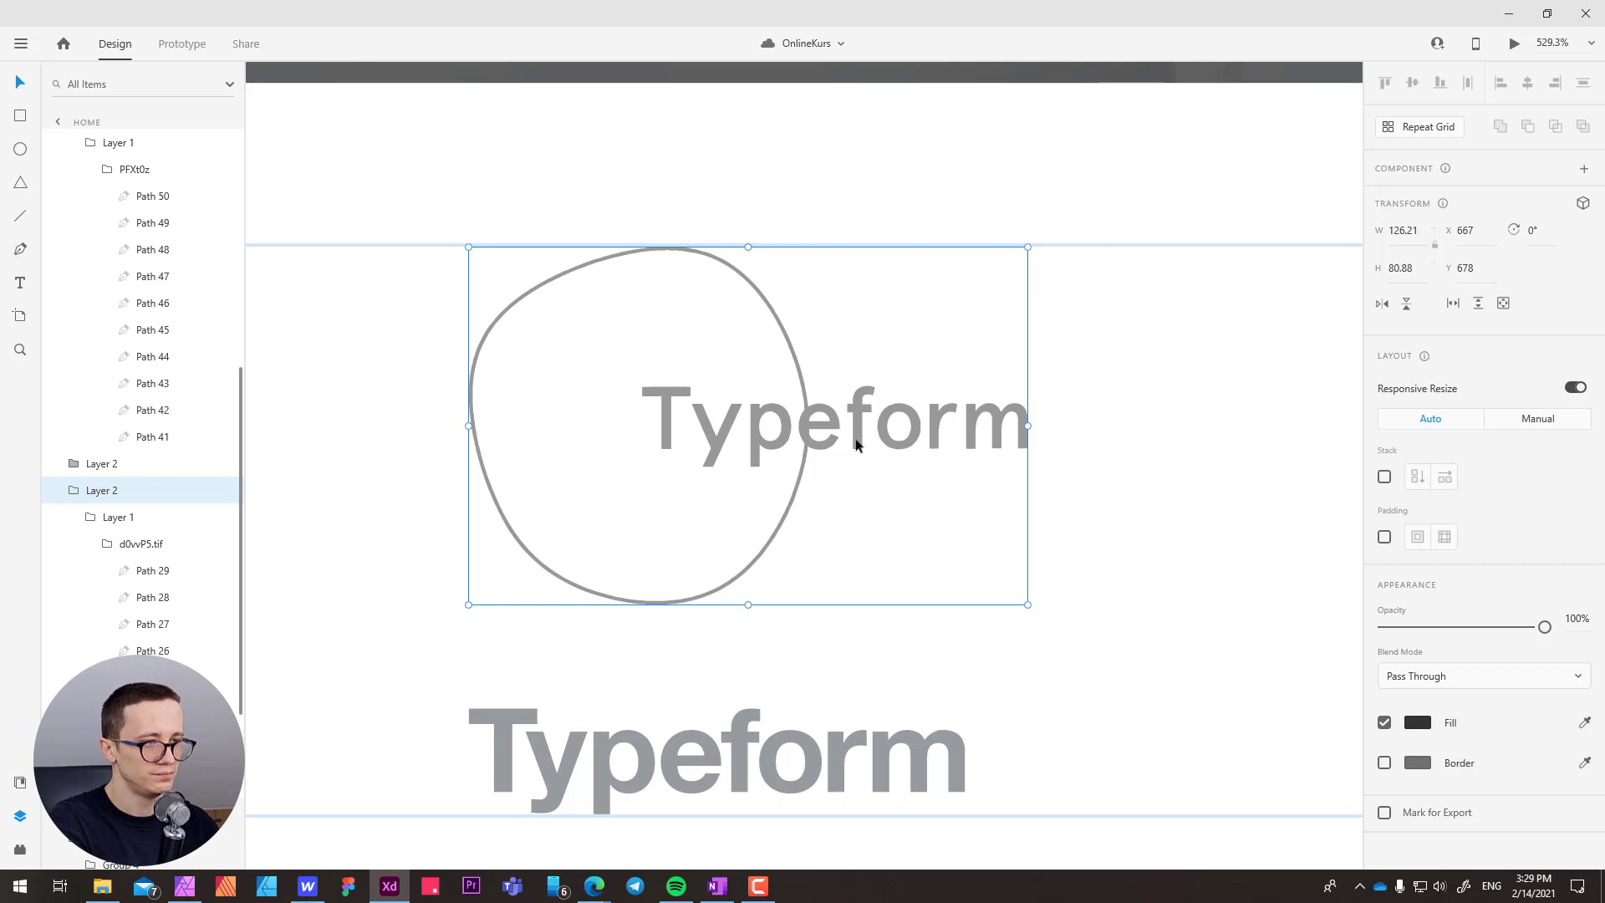
key("Delete")
left_click_drag(739, 755, 750, 428)
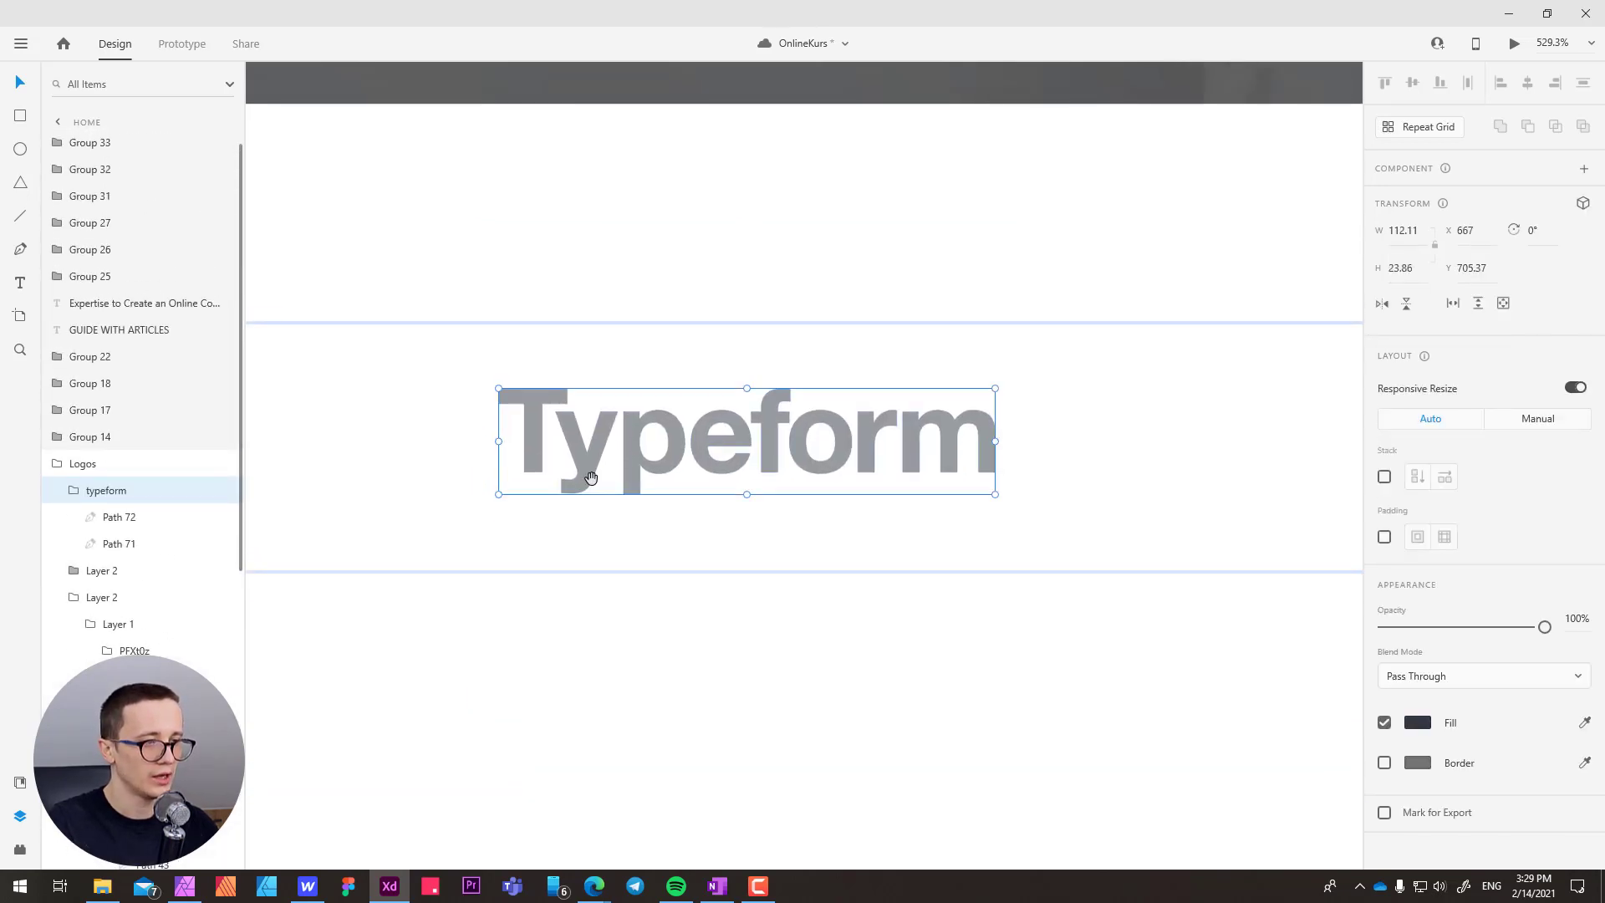
- Check the Typeform wordmark's paths and its placement against the Thinkific, Google Docs and Unsplash logos along the row
scroll(590, 477, "down", 5)
scroll(590, 476, "up", 2)
scroll(697, 459, "left", 2)
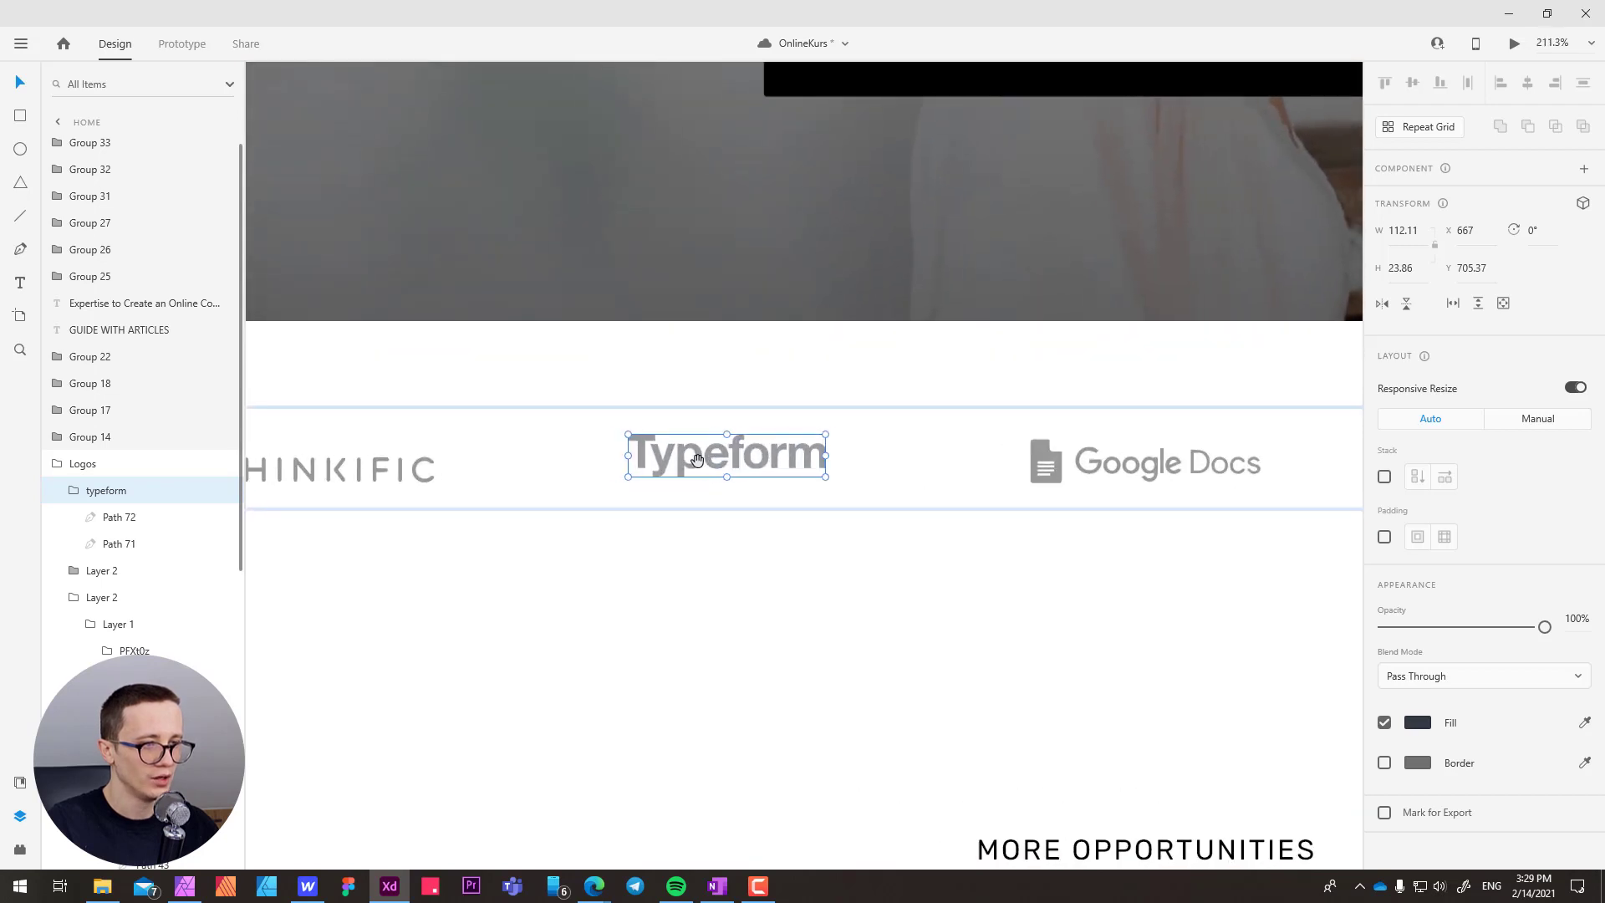
double_click(698, 460)
scroll(530, 444, "right", 3)
scroll(530, 444, "up", 1)
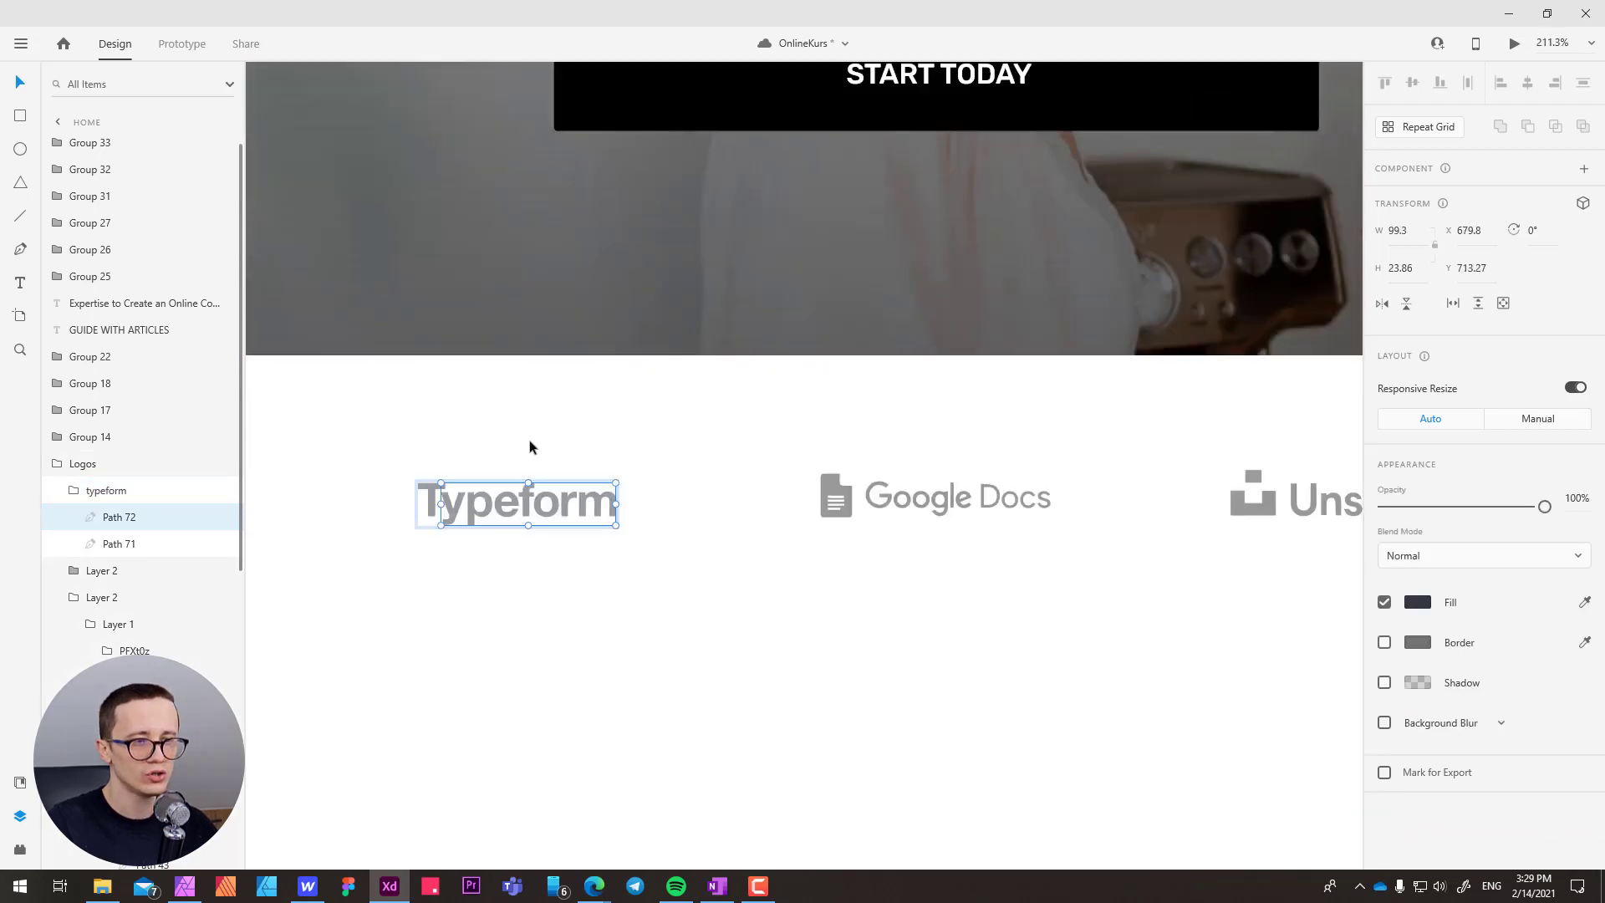
left_click(678, 454)
scroll(638, 438, "left", 2)
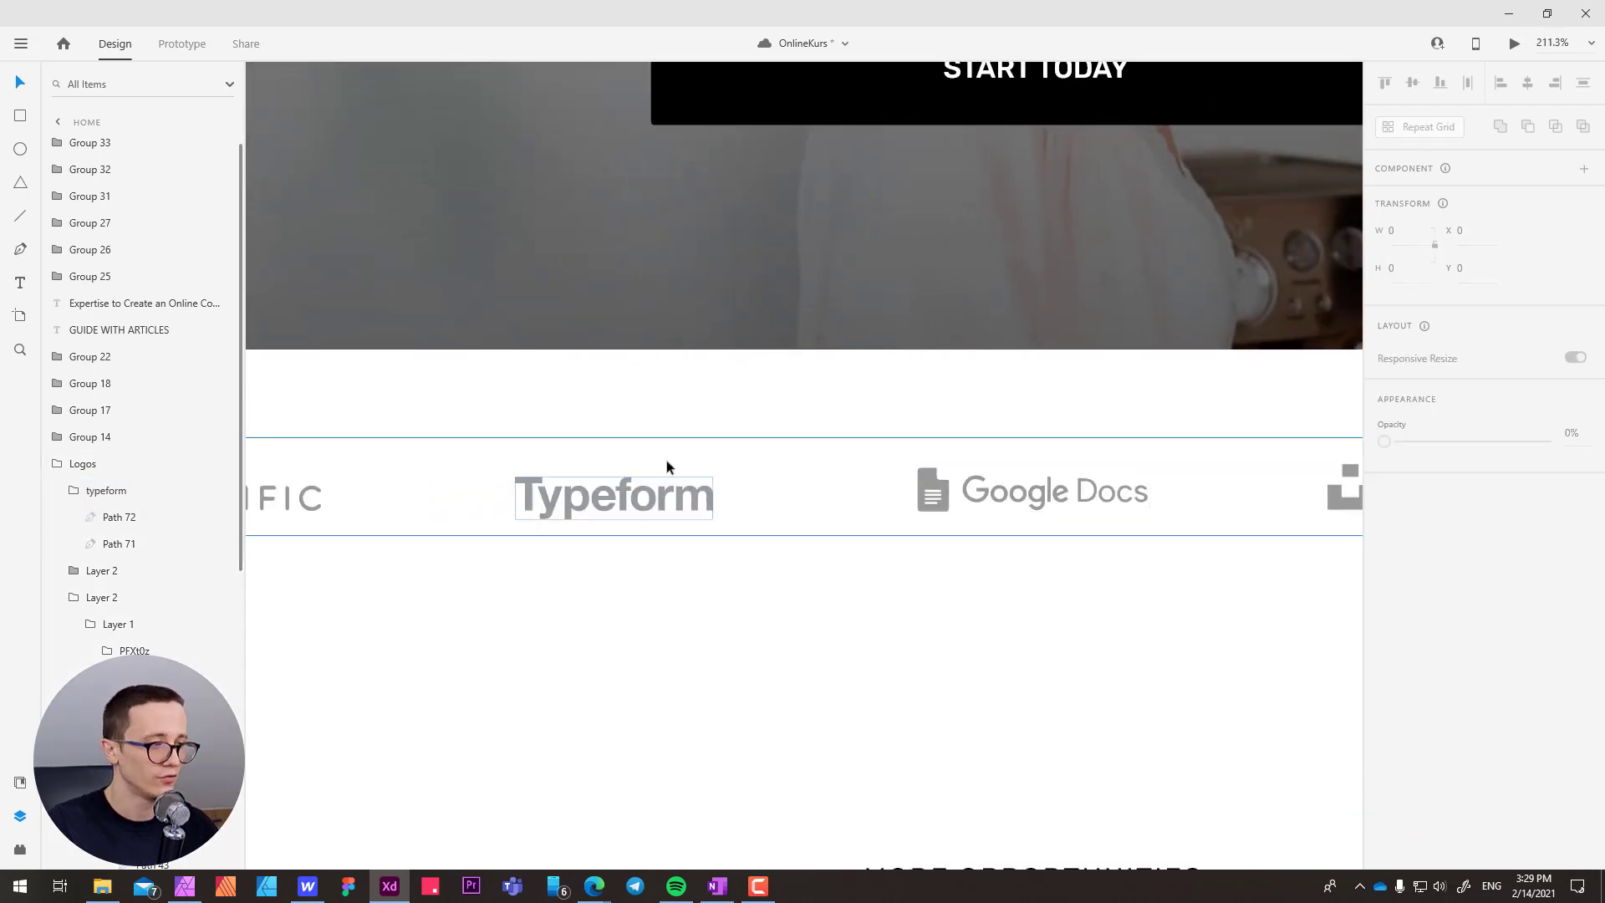
scroll(666, 466, "right", 6)
scroll(636, 460, "up", 1)
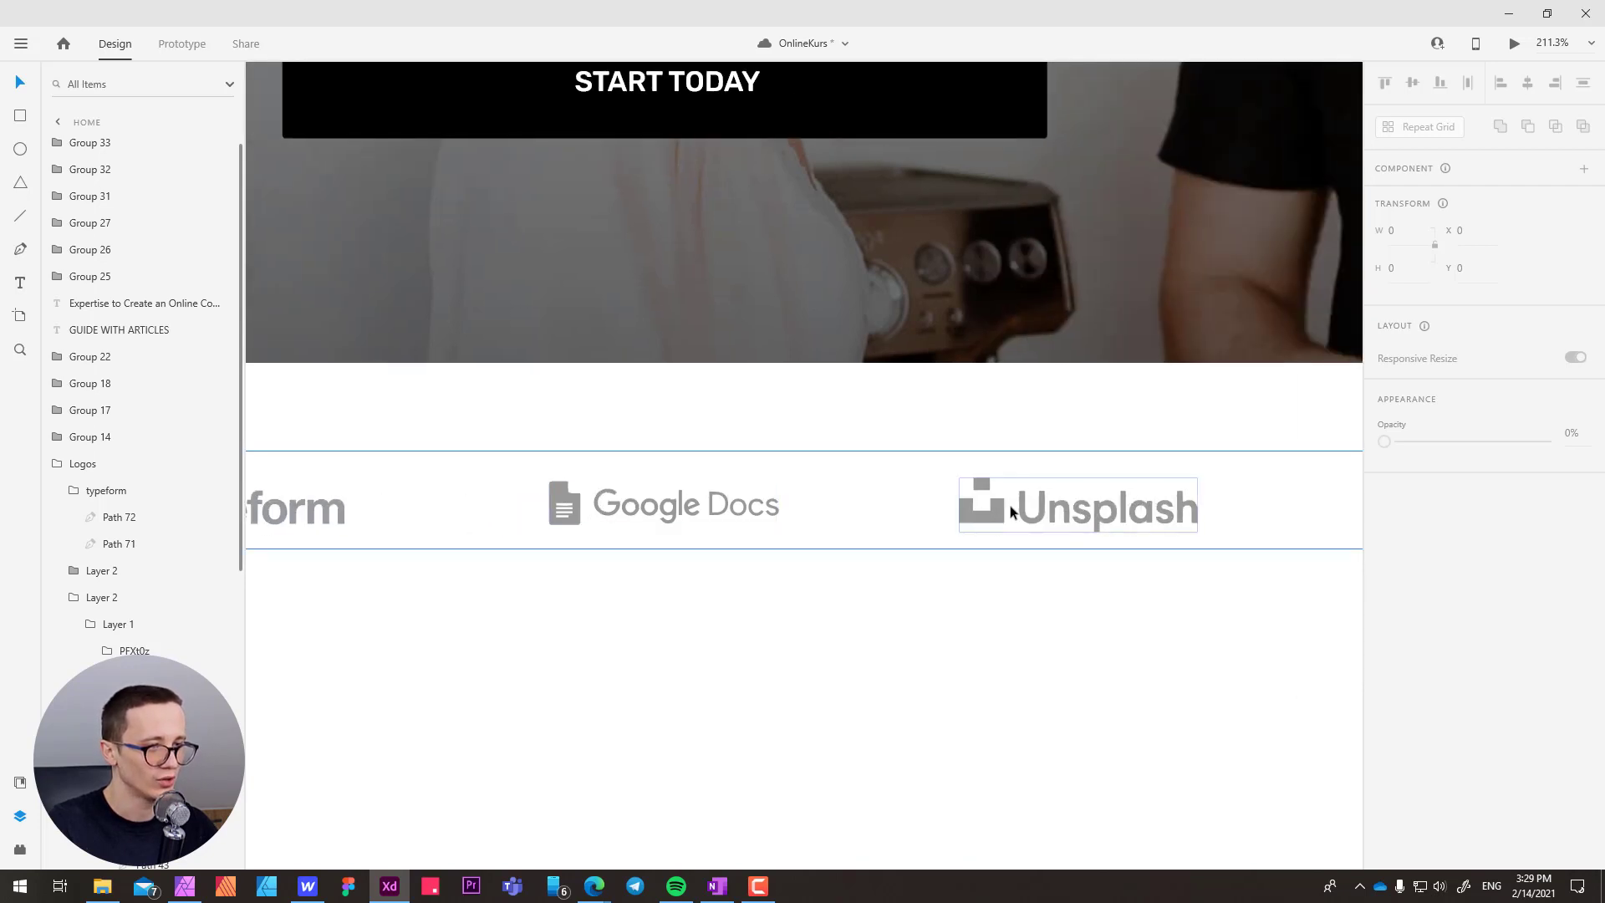
scroll(514, 502, "left", 6)
scroll(544, 506, "left", 3)
scroll(549, 510, "down", 1)
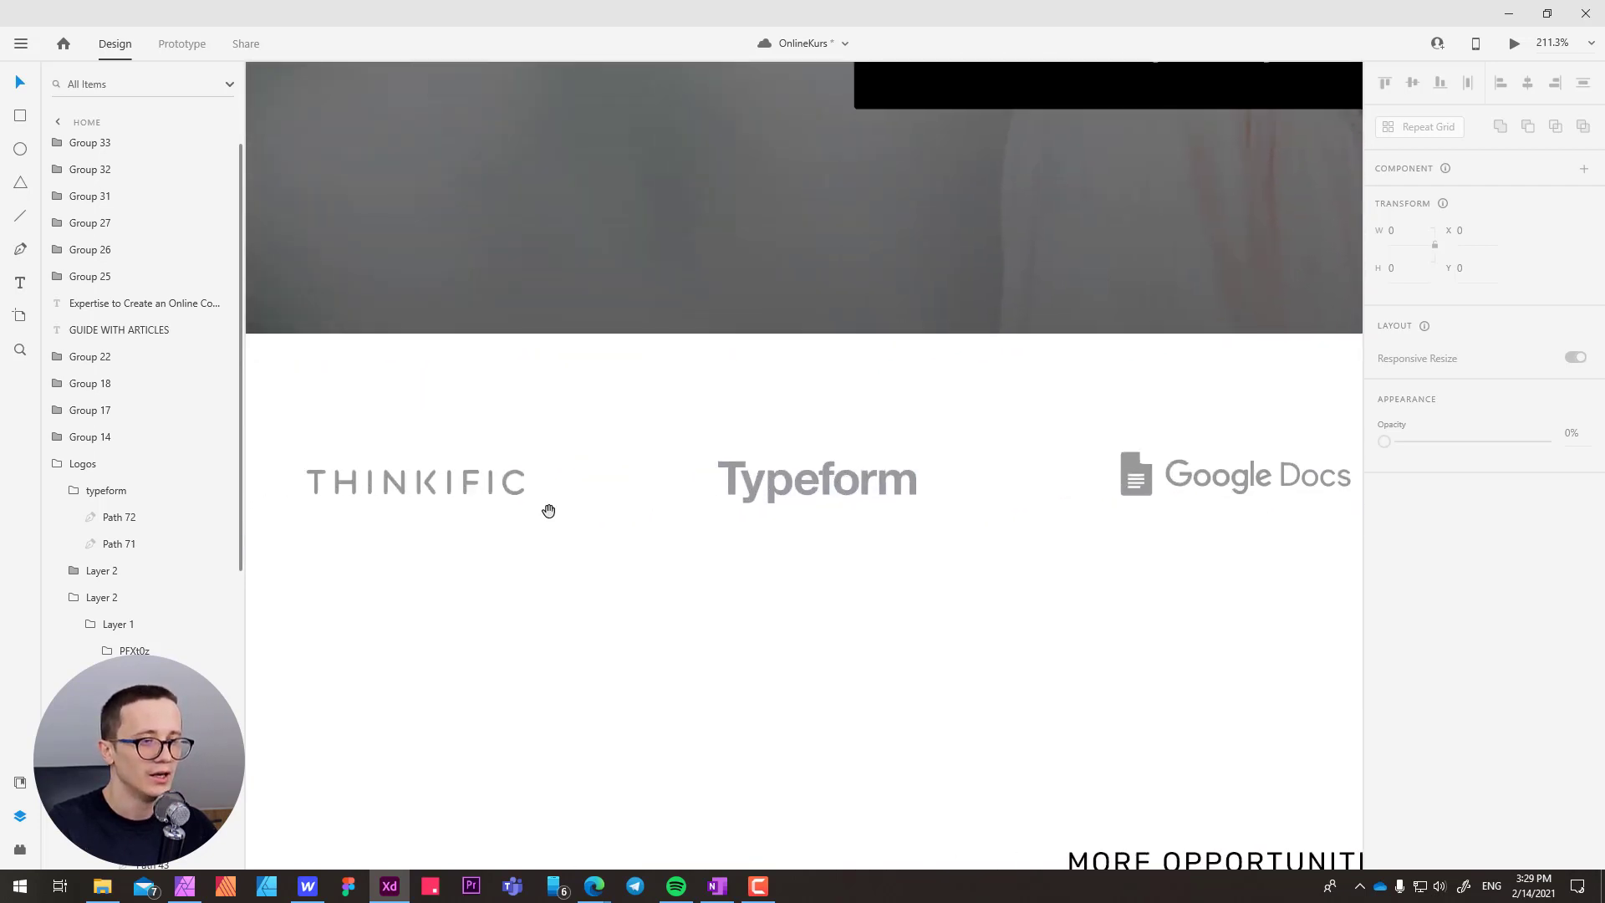
scroll(549, 510, "left", 2)
- Move the final letter C of the Thinkific logo slightly closer to the neighbouring I, to X about 544.82
left_click(655, 478)
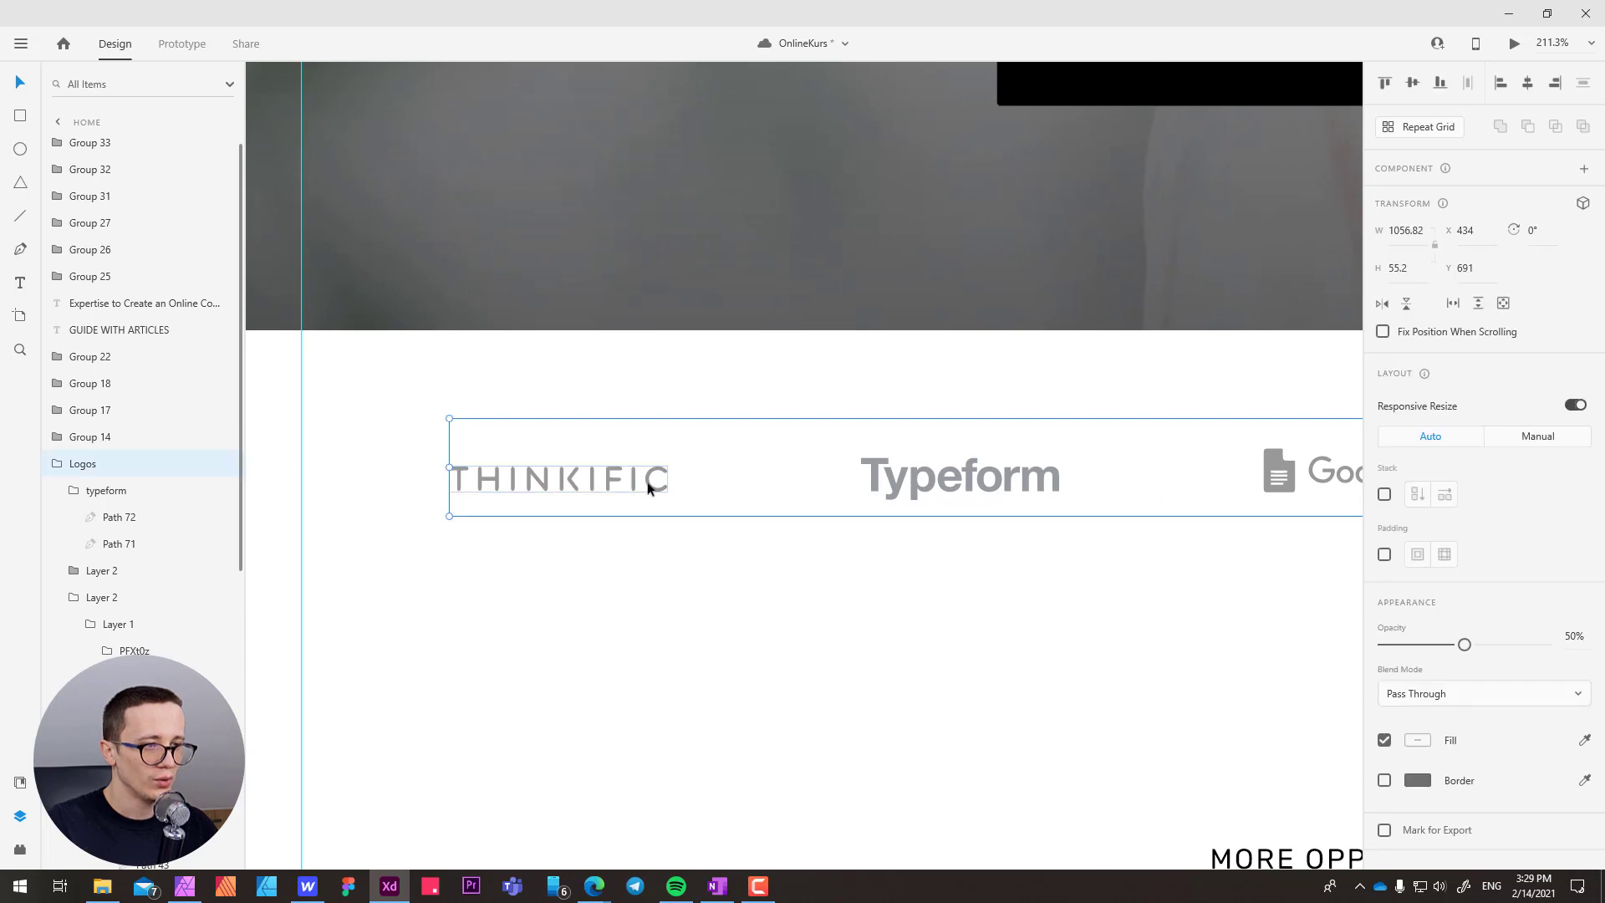
double_click(649, 489)
double_click(649, 489)
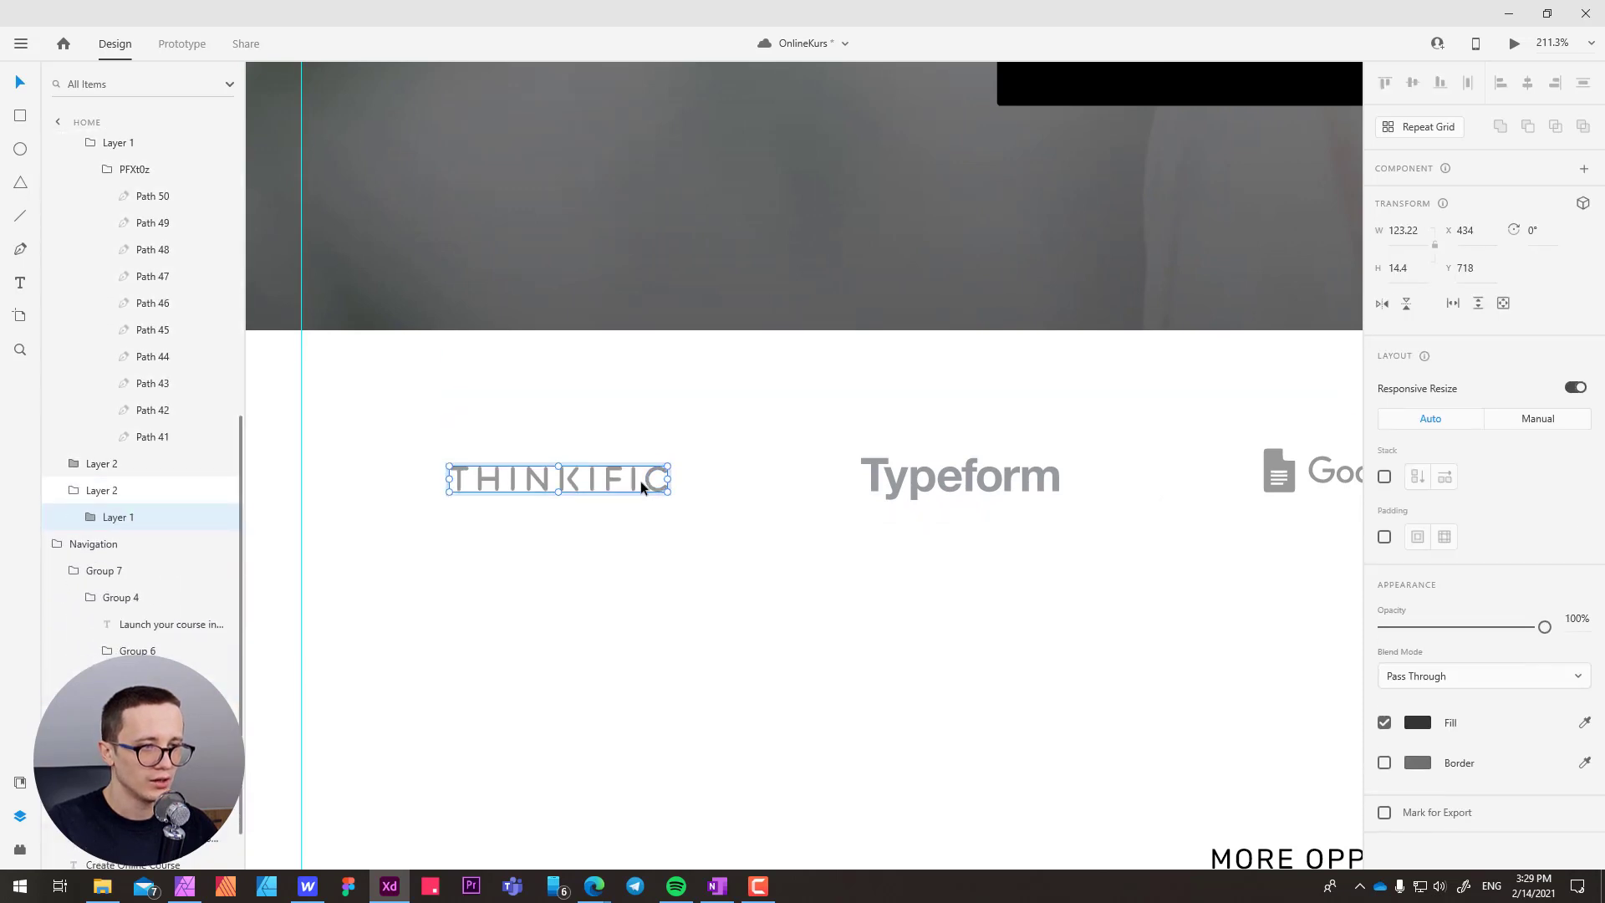
double_click(652, 481)
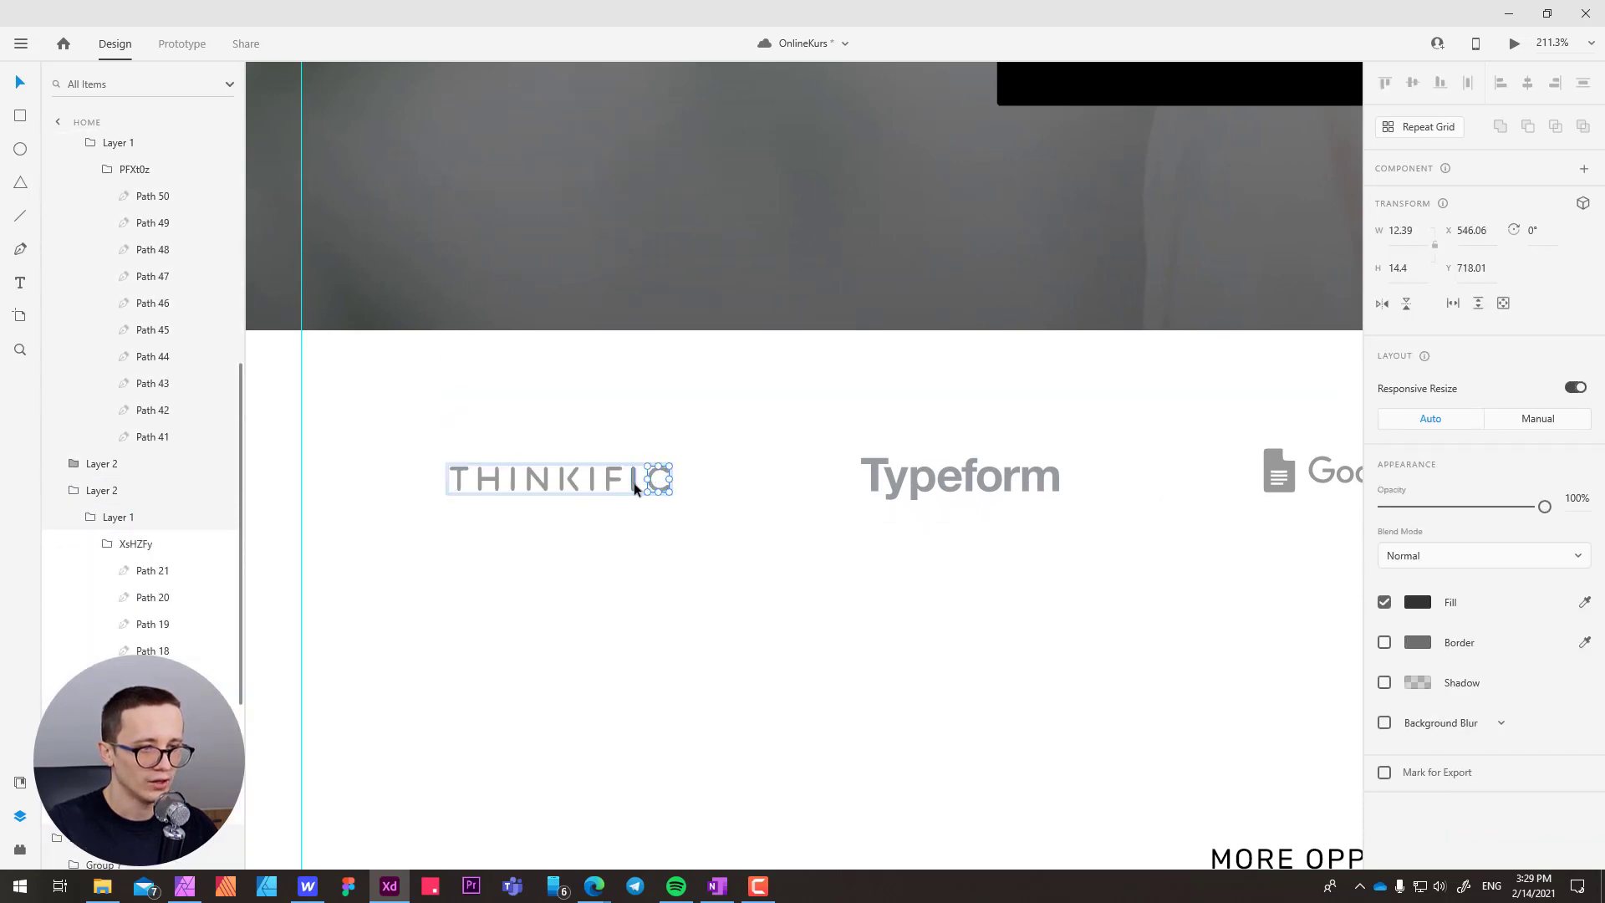
left_click_drag(635, 489, 632, 489)
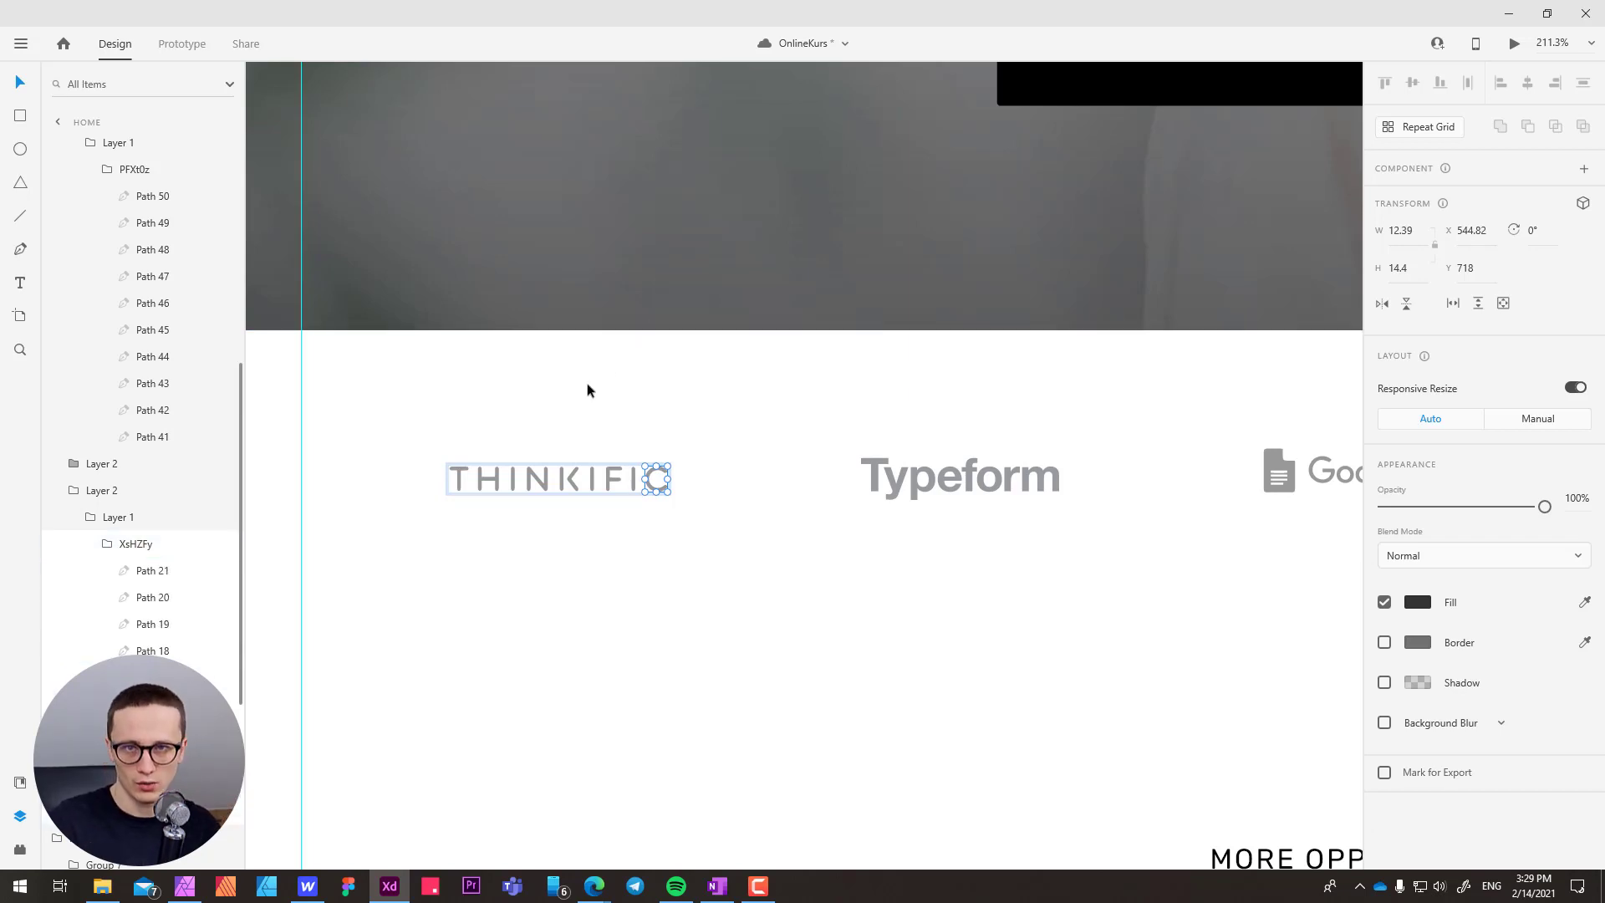
- Examine the partner logo row from Thinkific to Unsplash, including the vector path of the Google Docs document icon
left_click(612, 580)
left_click(637, 492)
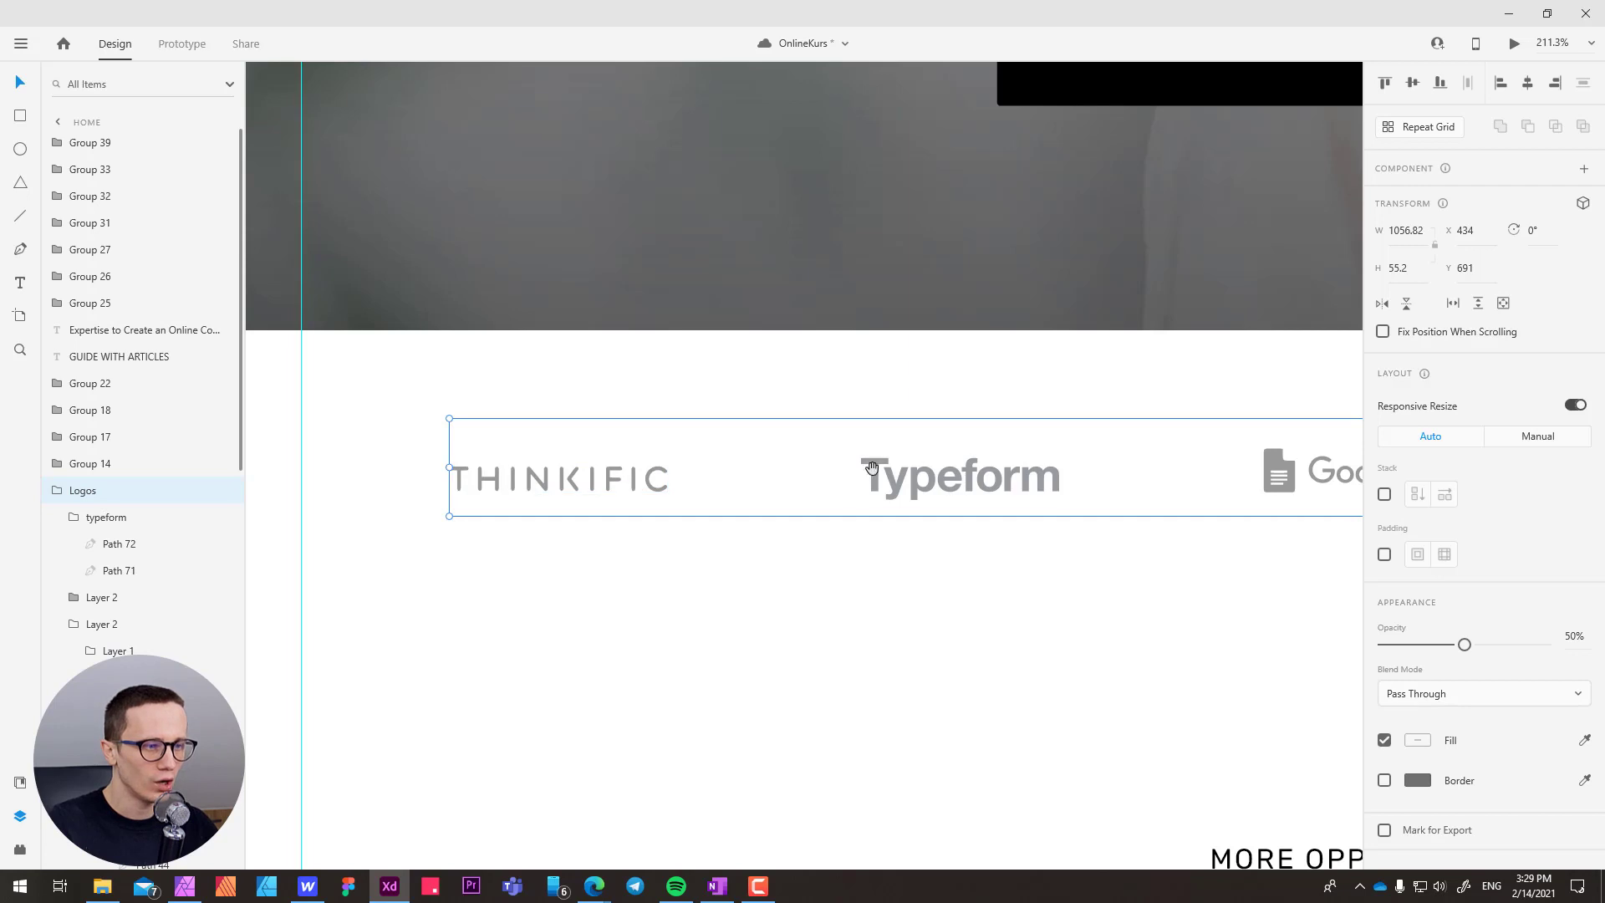
scroll(870, 472, "right", 3)
left_click_drag(899, 481, 631, 490)
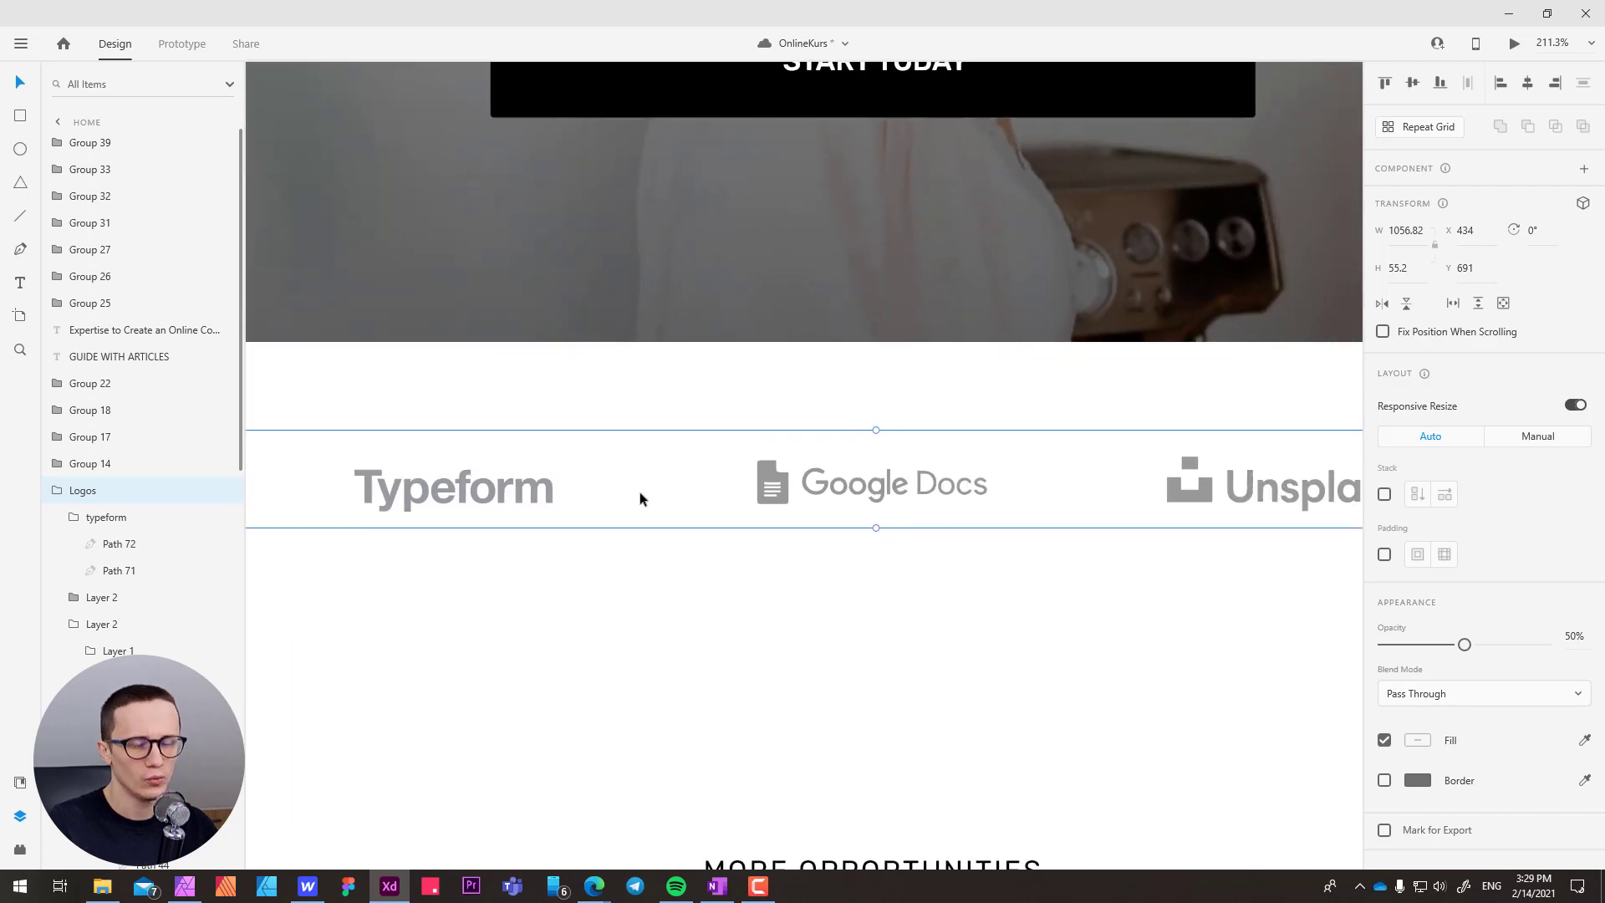
left_click(774, 473, "ctrl")
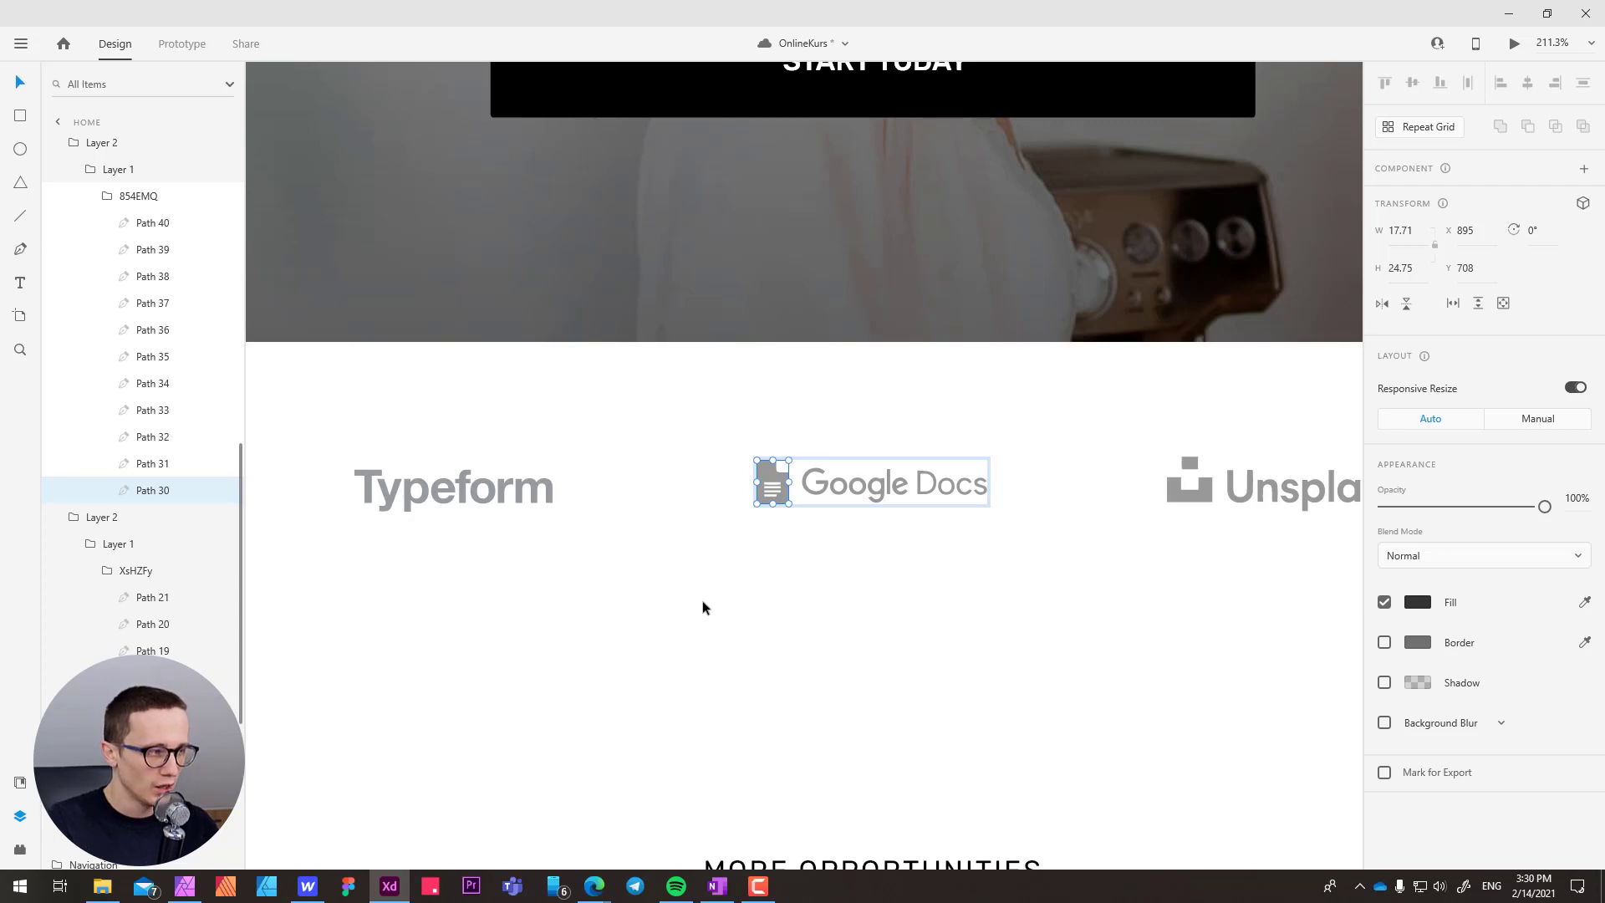
left_click_drag(949, 563, 643, 613)
left_click_drag(1103, 608, 1112, 562)
left_click_drag(901, 558, 724, 570)
scroll(686, 599, "left", 10)
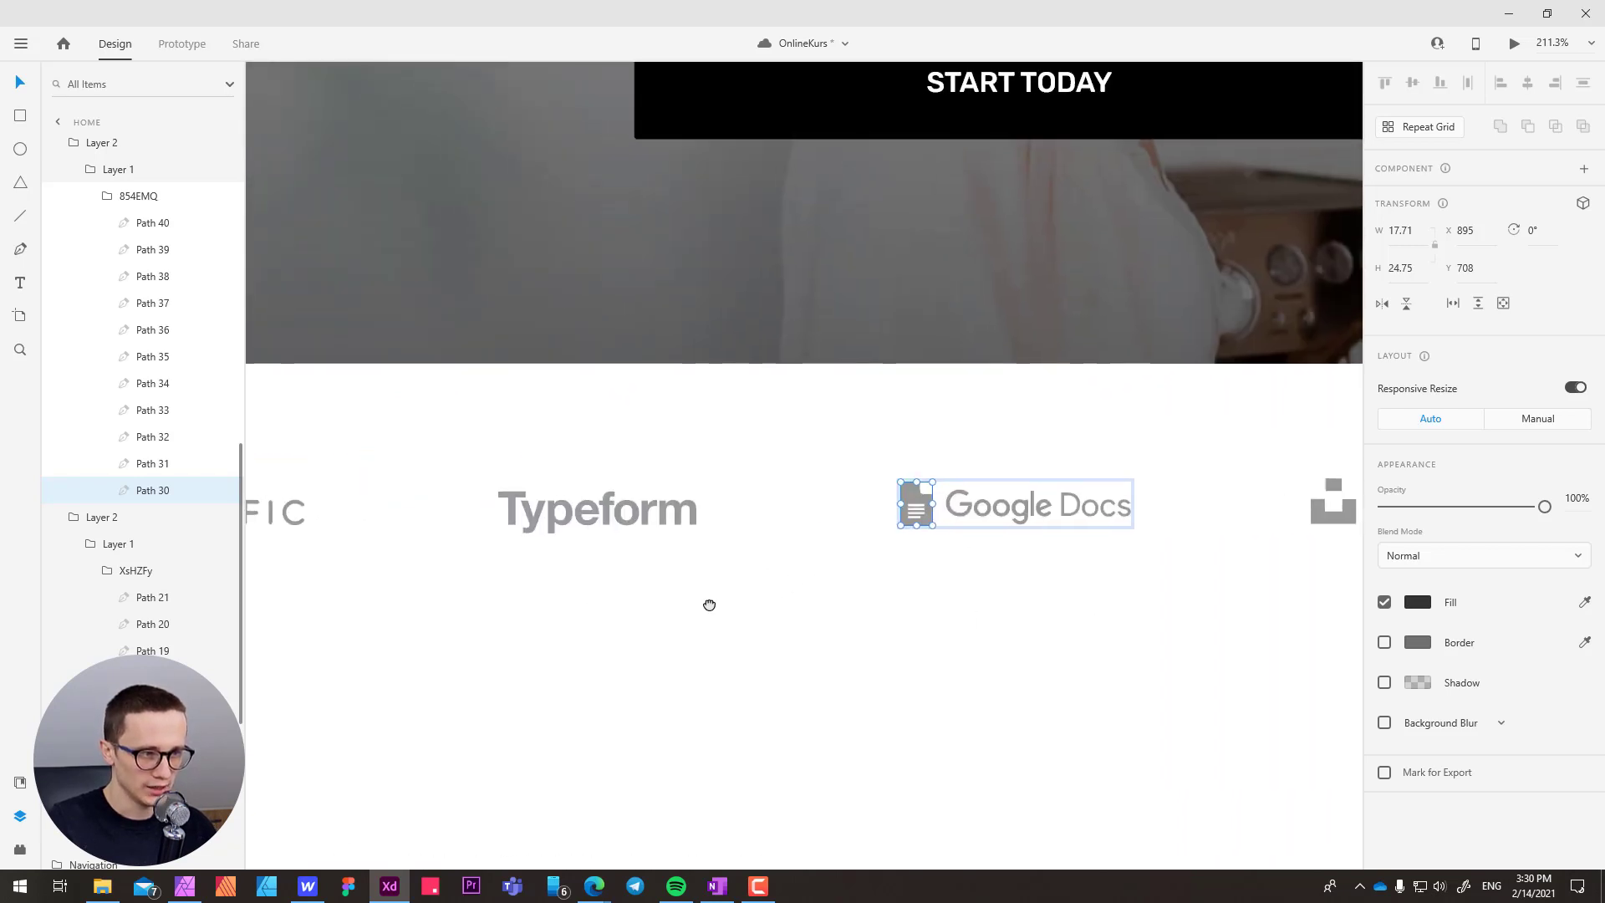
scroll(585, 579, "right", 3)
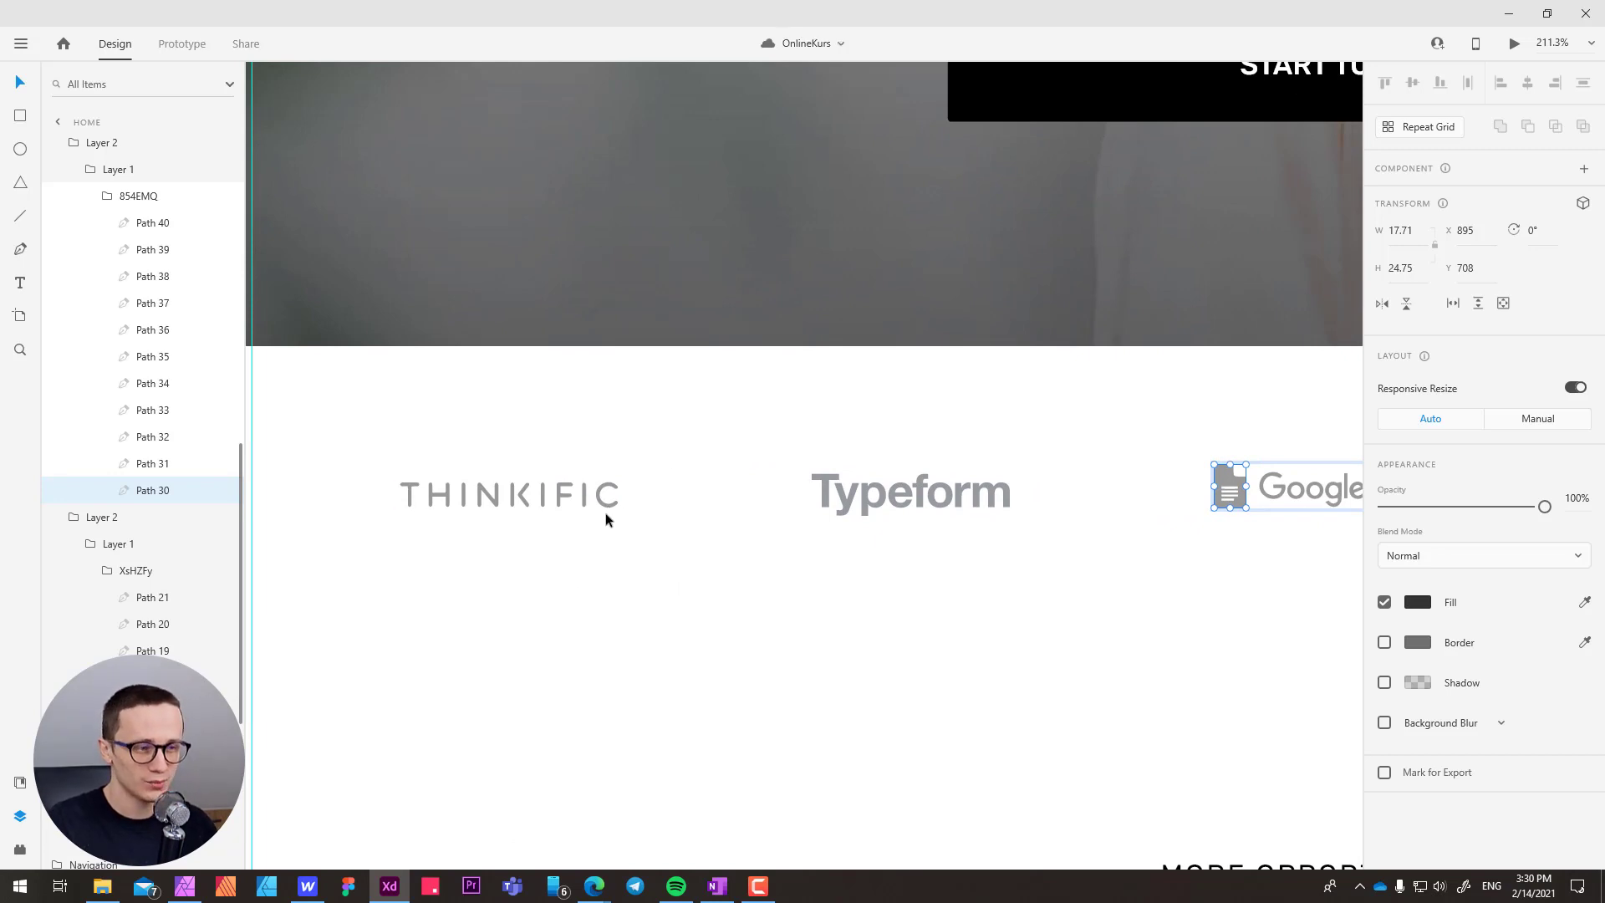
- Start an asset export of the whole Thinkific logo with SVG as the format
scroll(599, 509, "up", 3)
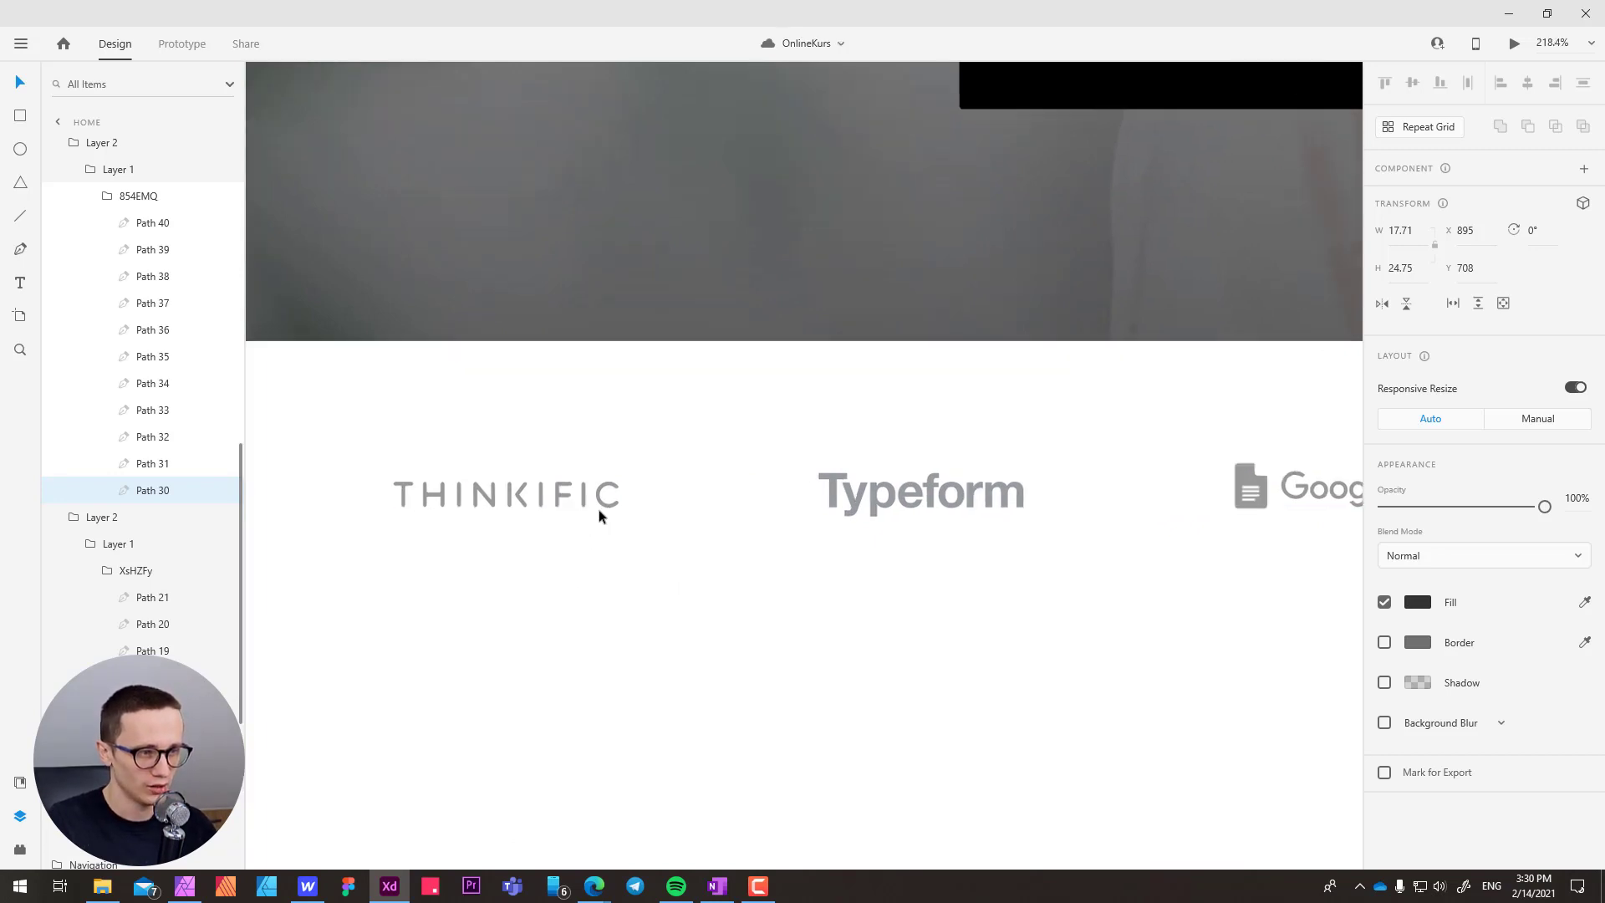
left_click_drag(495, 509, 654, 552)
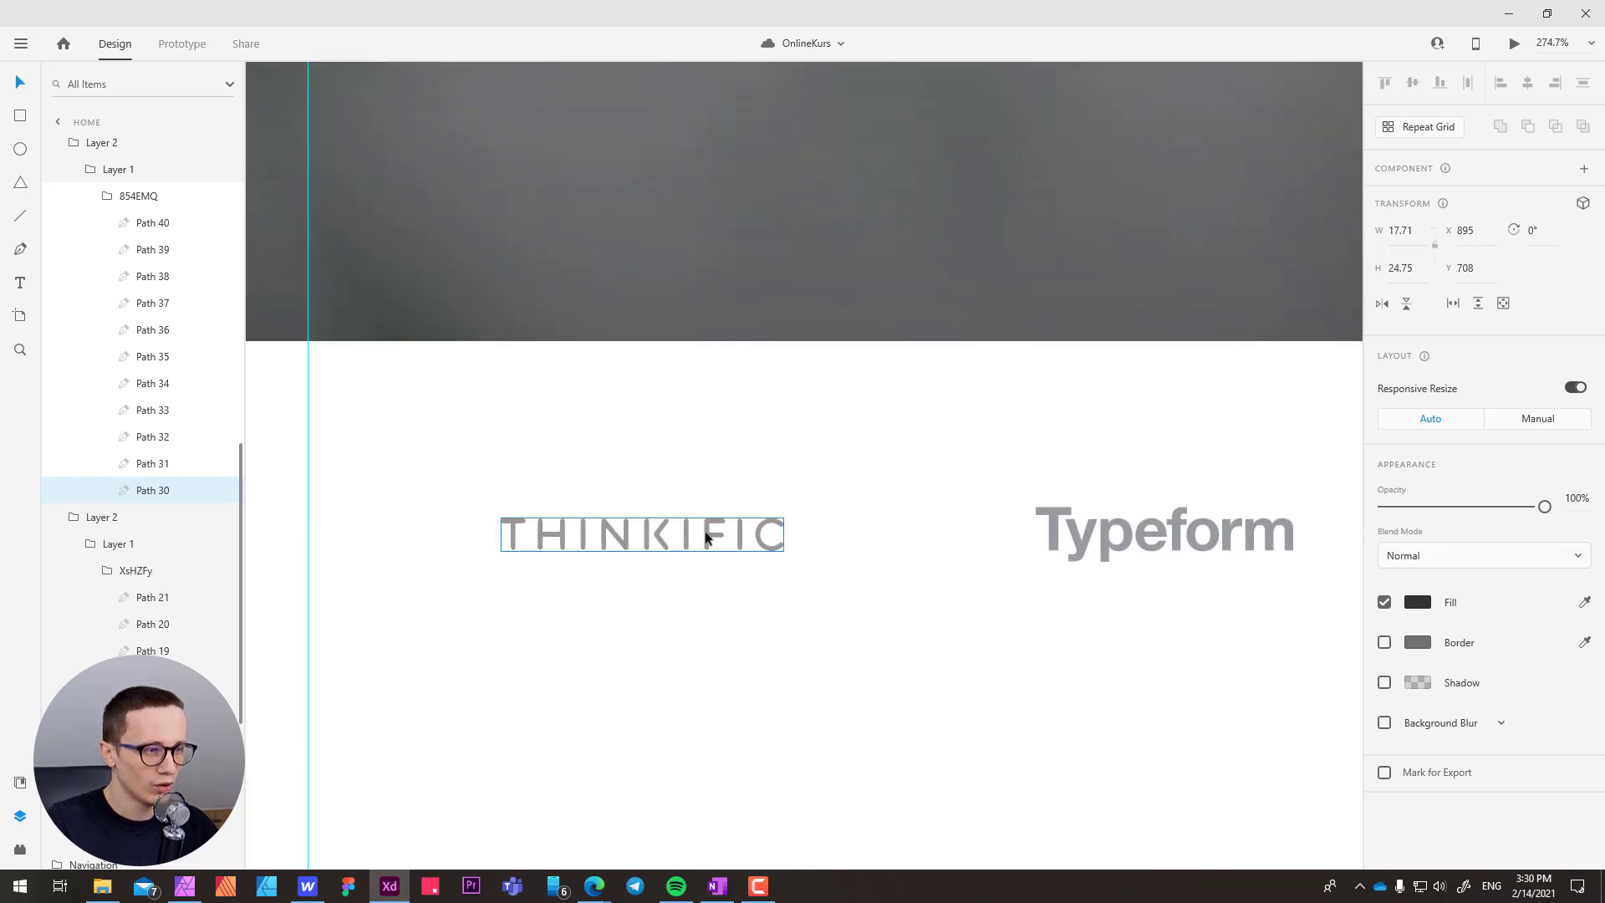
left_click(710, 535)
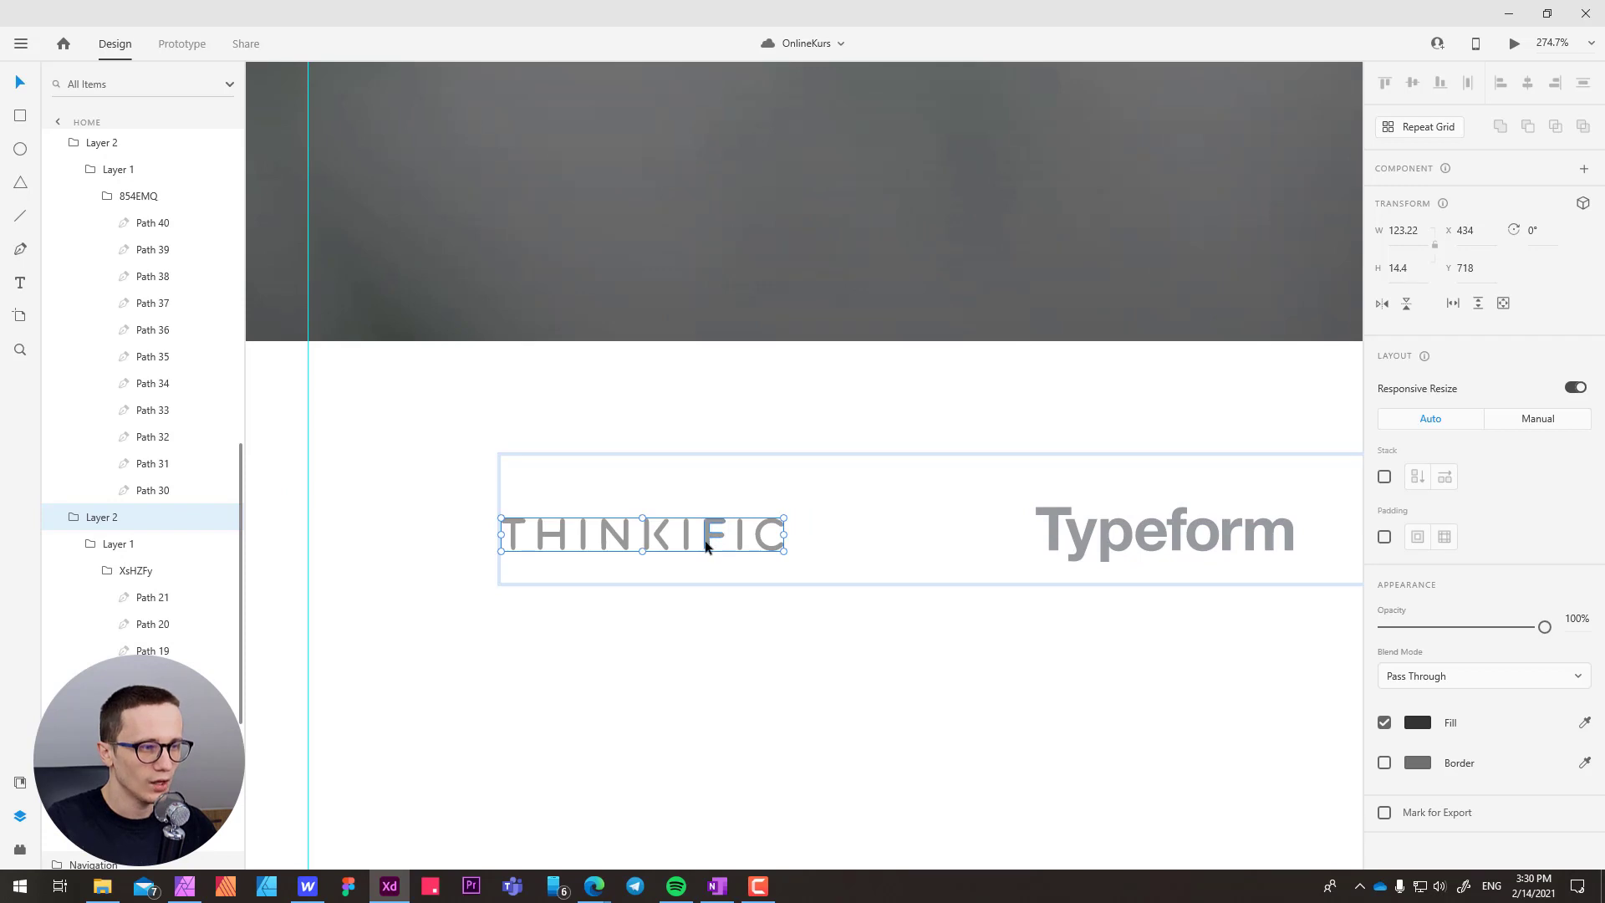
key("ctrl+e")
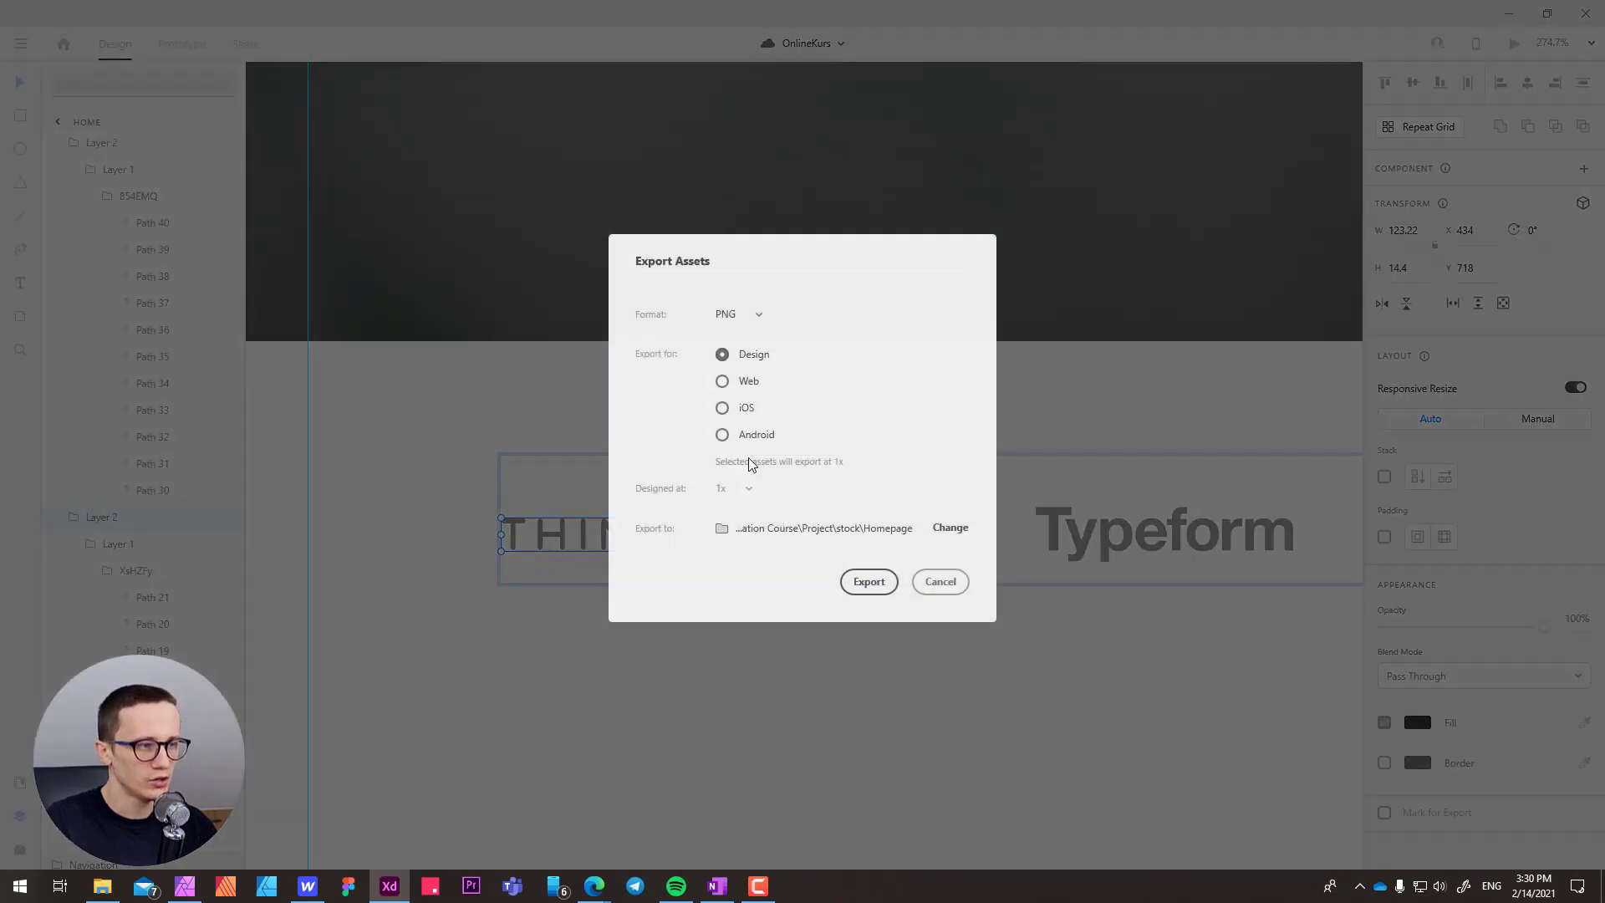
left_click(755, 318)
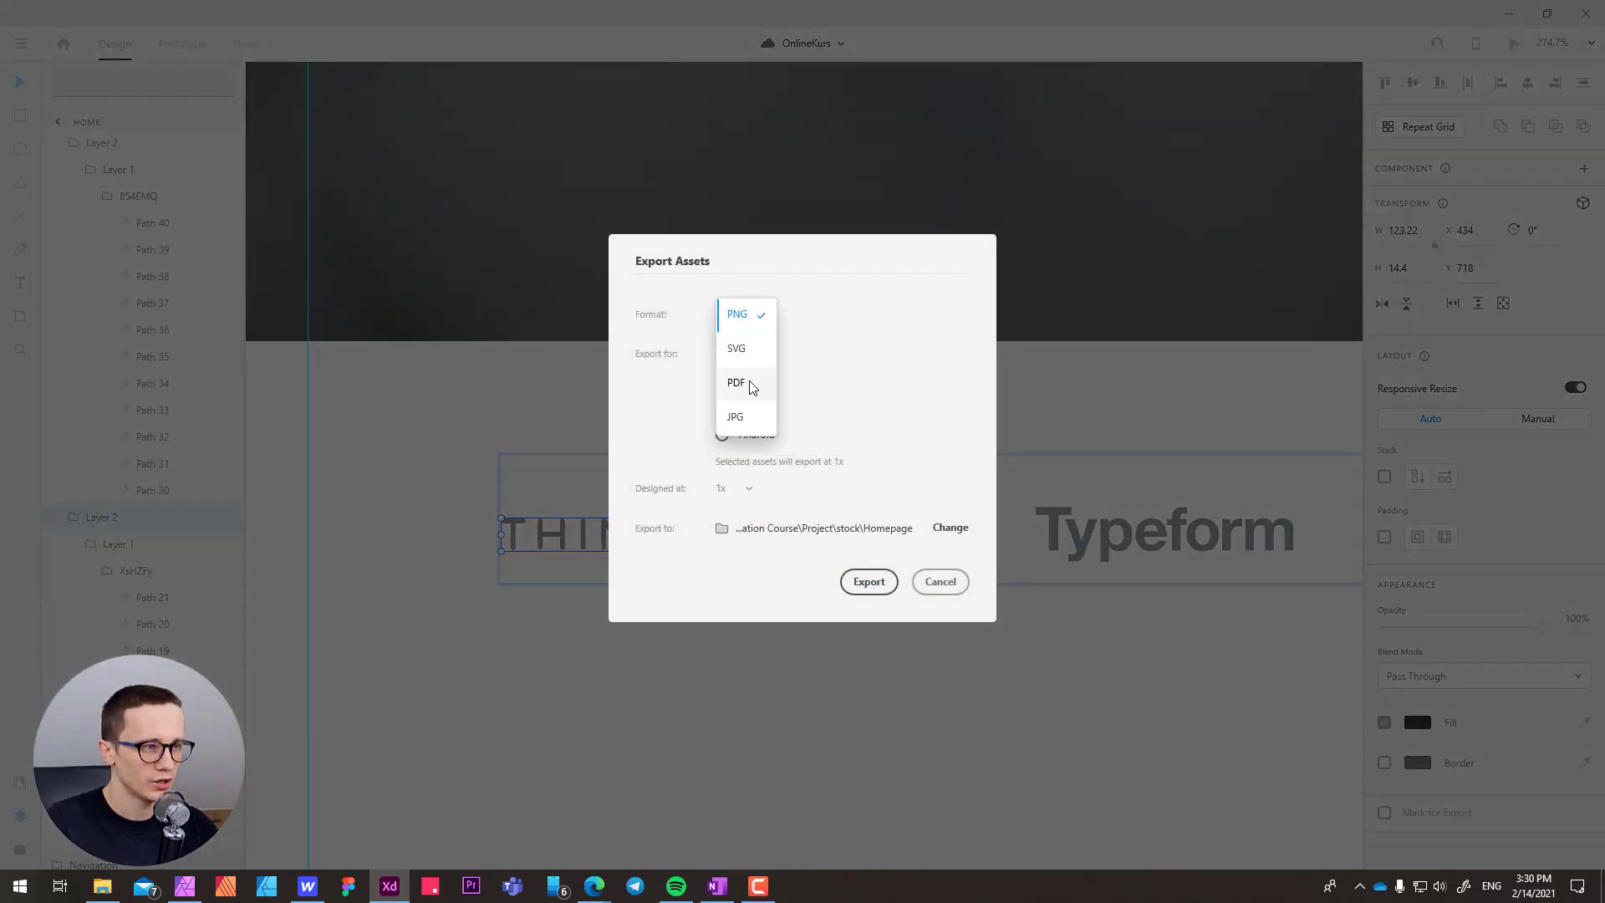
left_click(752, 360)
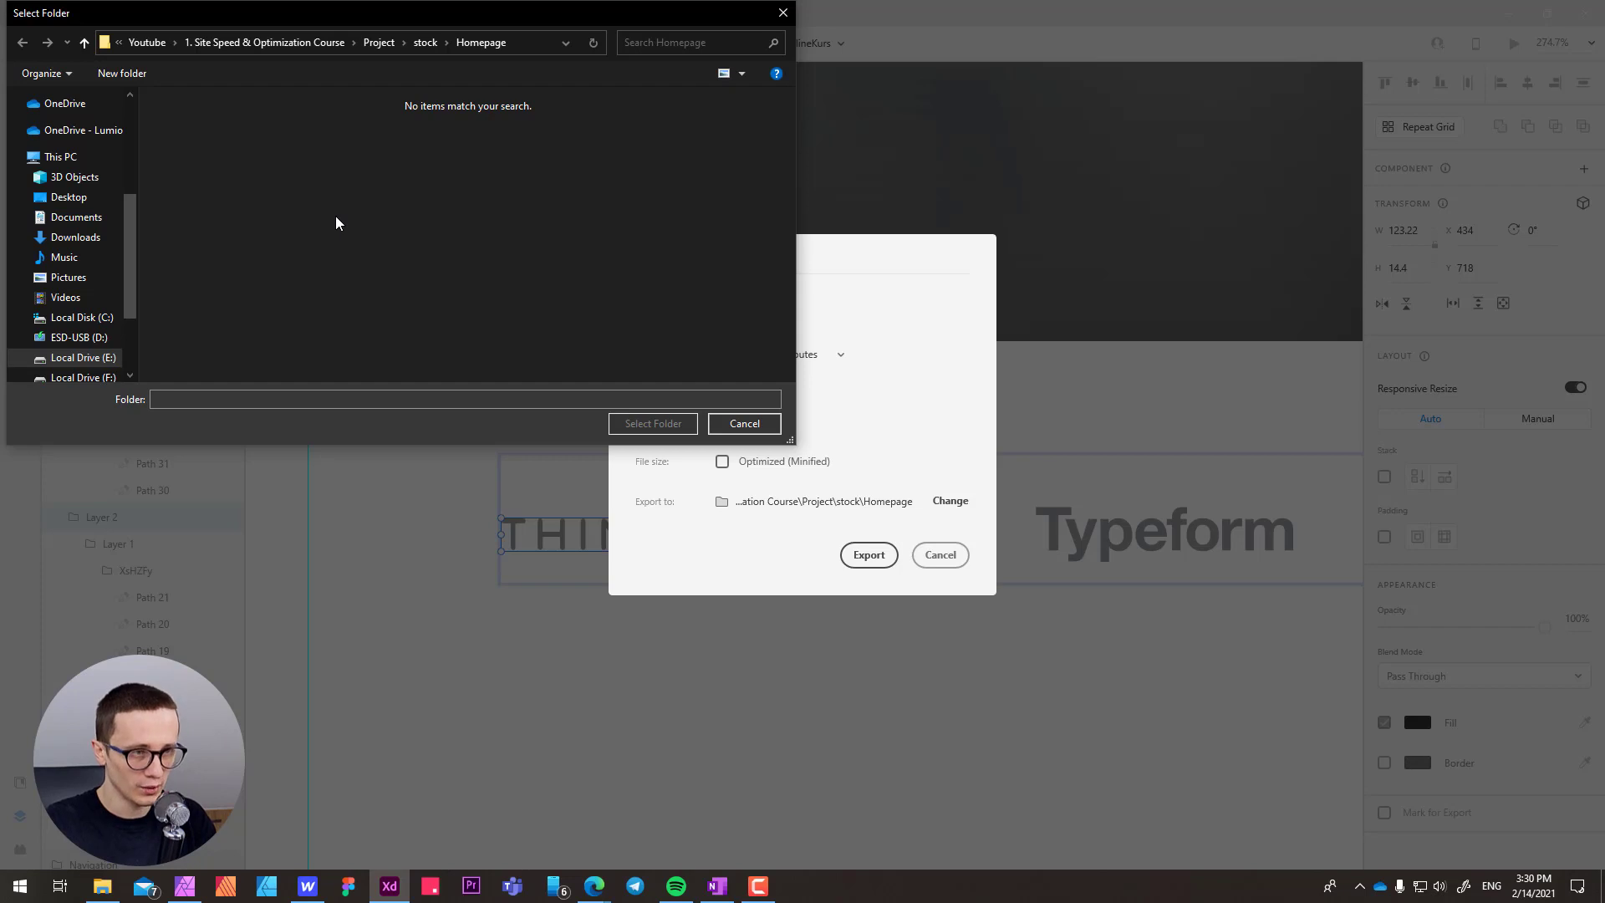
- Create a "logos" folder inside the Homepage folder and export the Thinkific SVG into it
key("ctrl+shift+n")
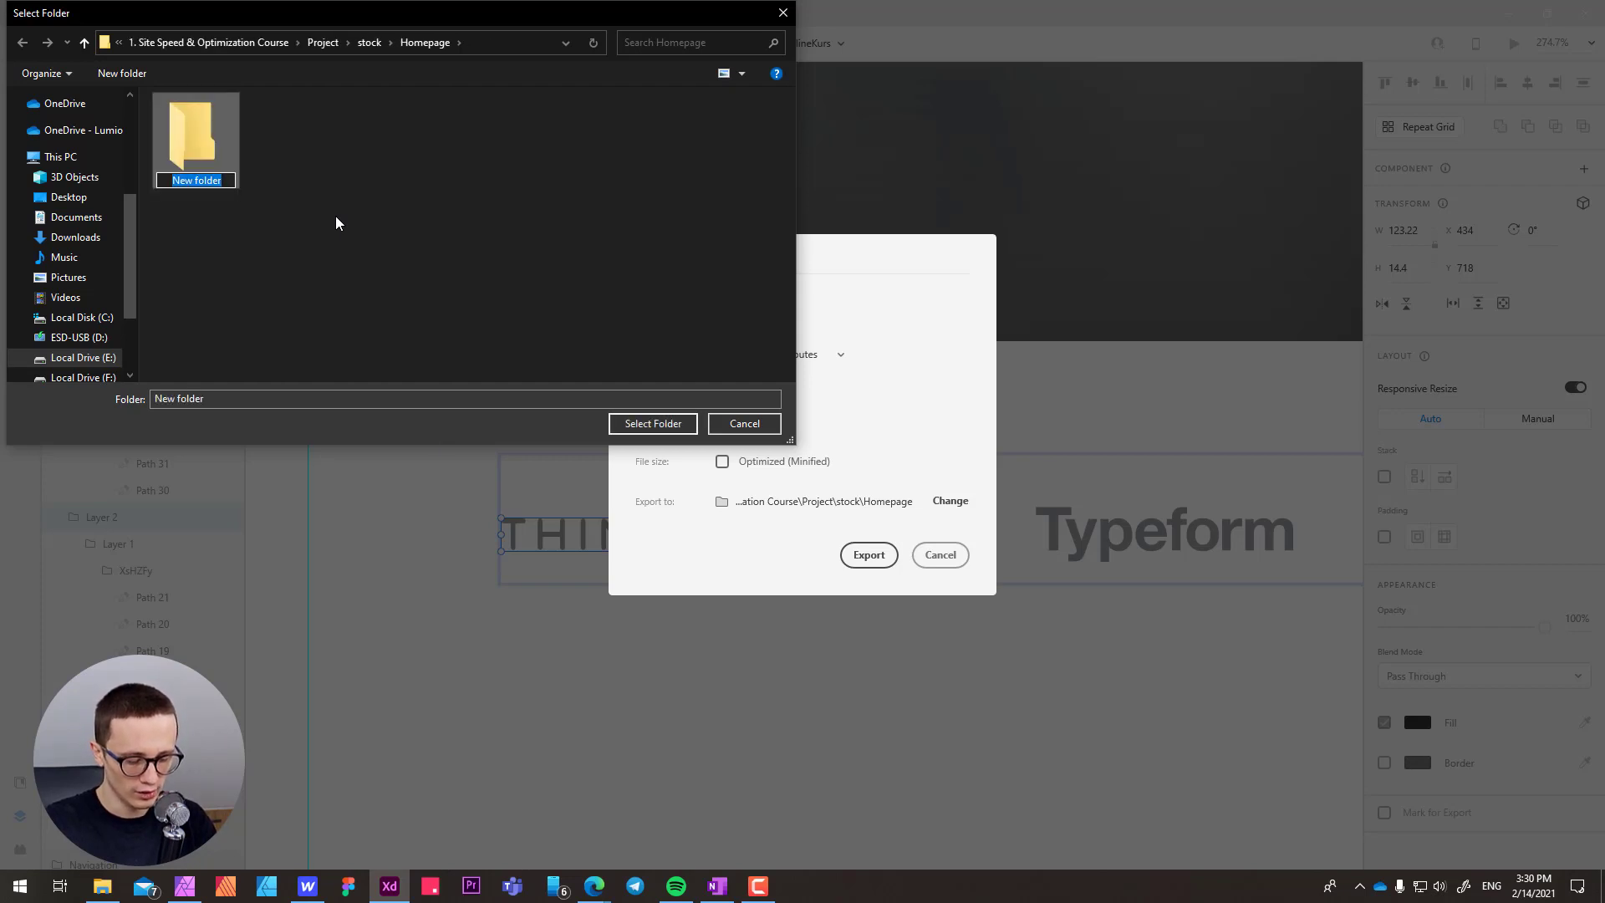
key("BackSpace")
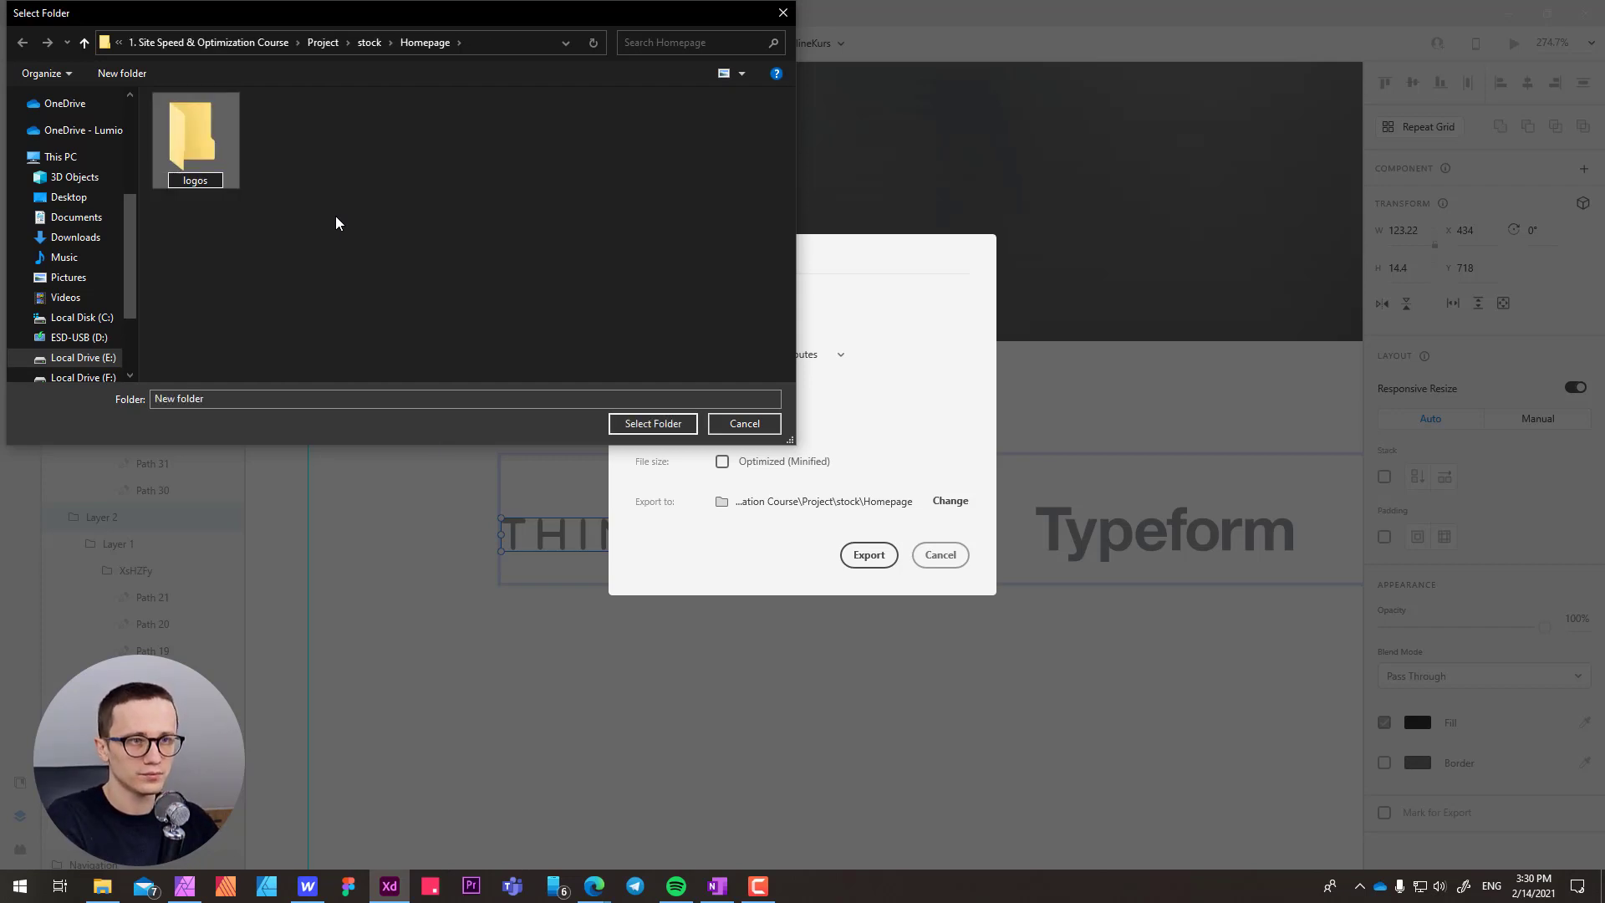
key("Return")
double_click(195, 154)
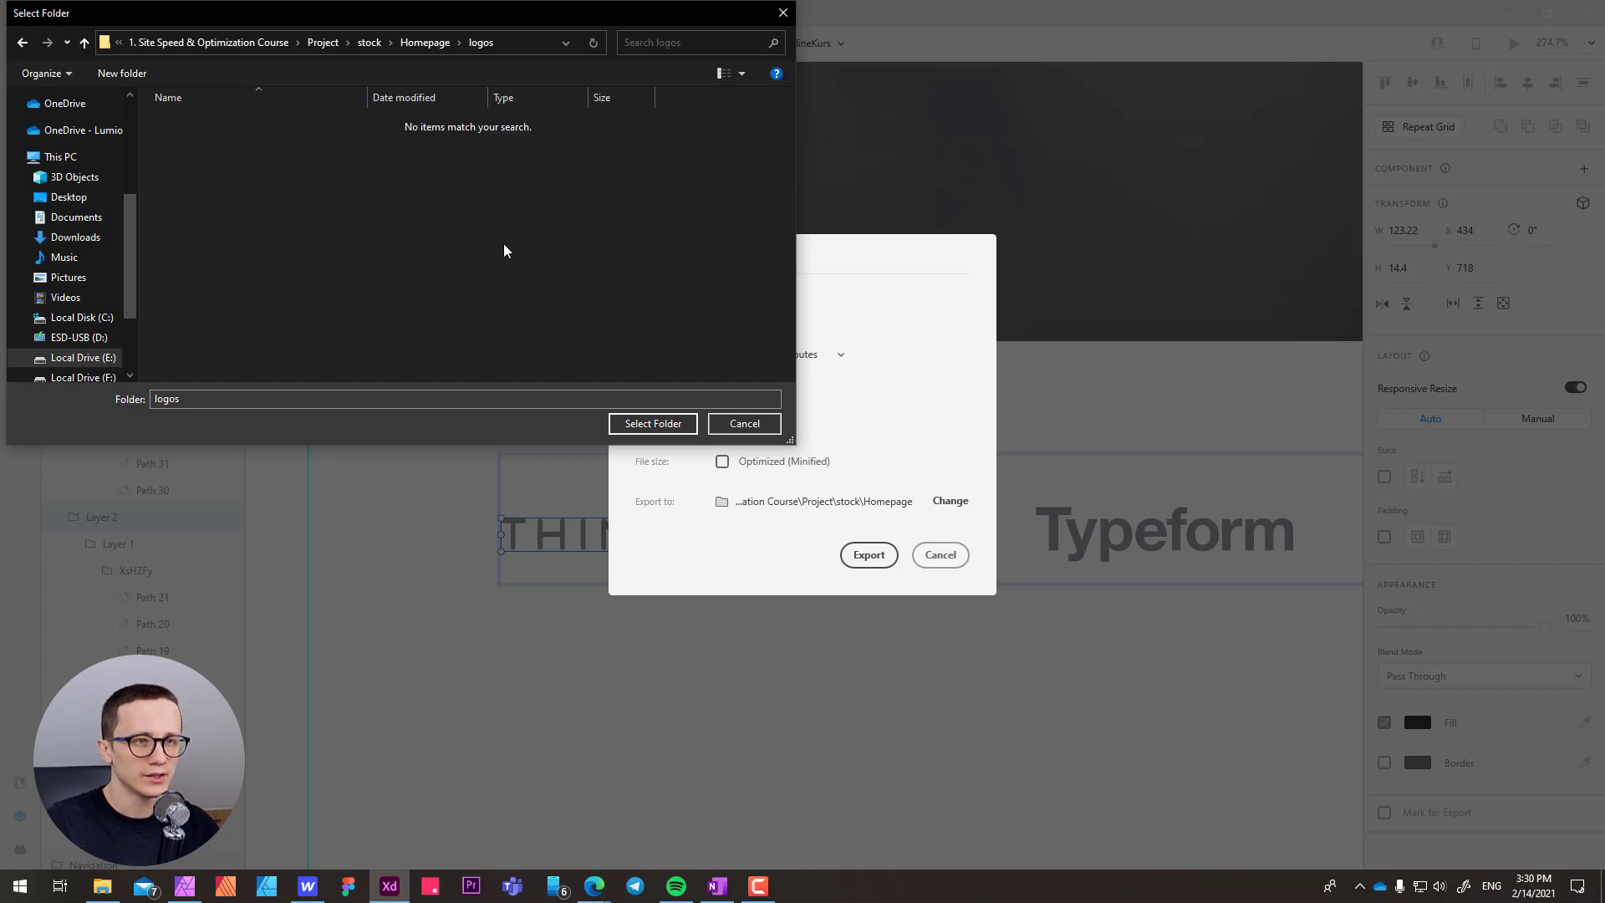
left_click(661, 425)
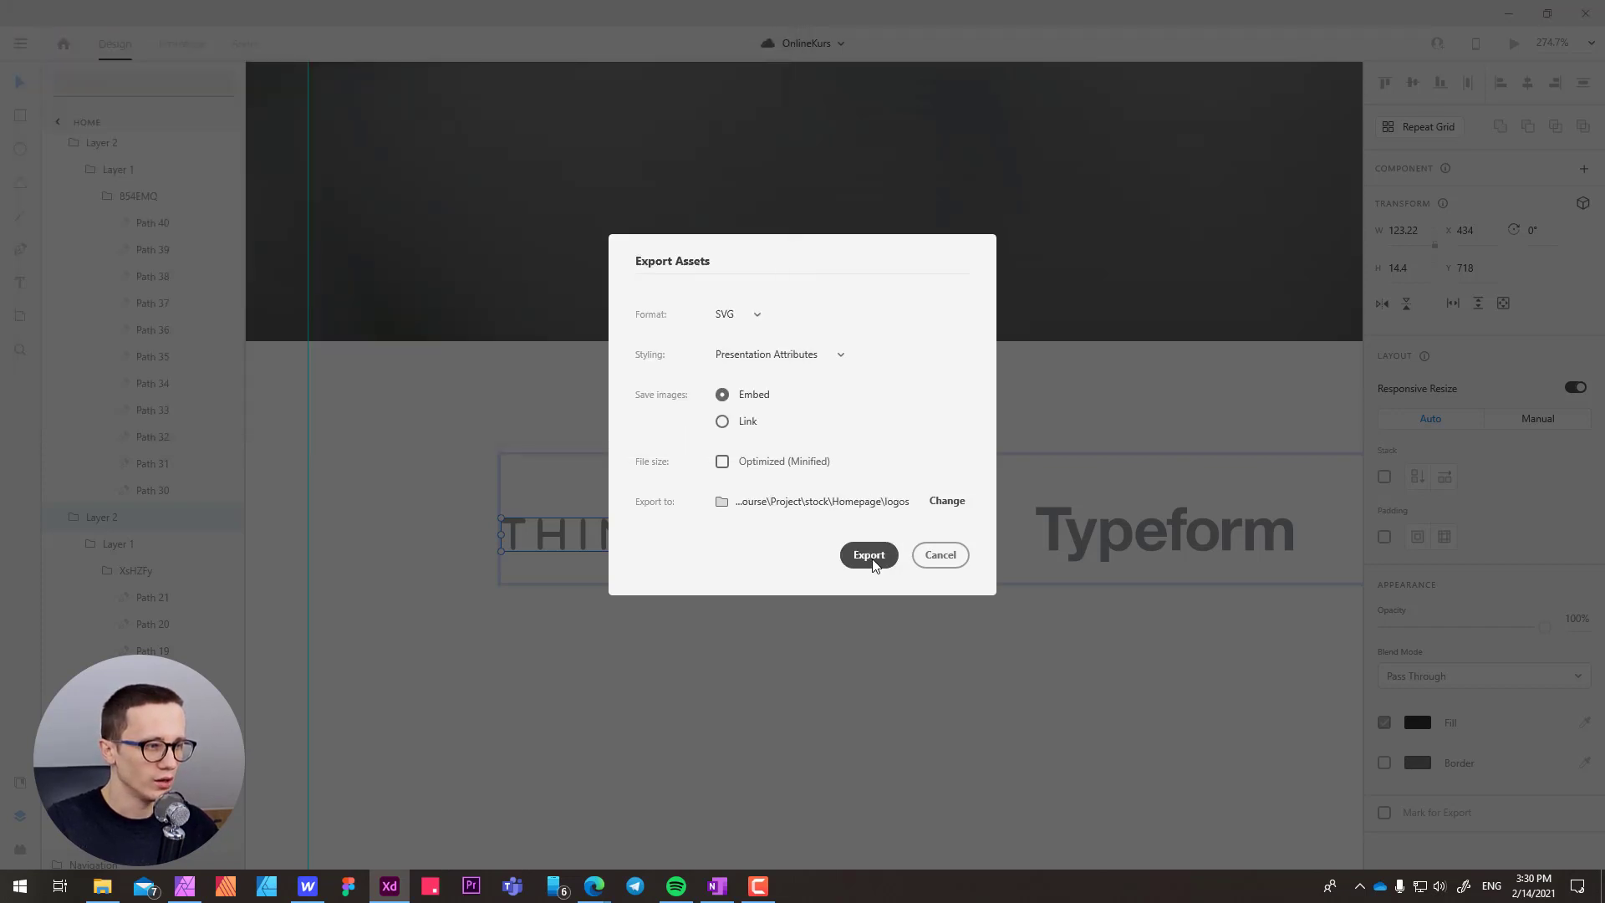
left_click(869, 555)
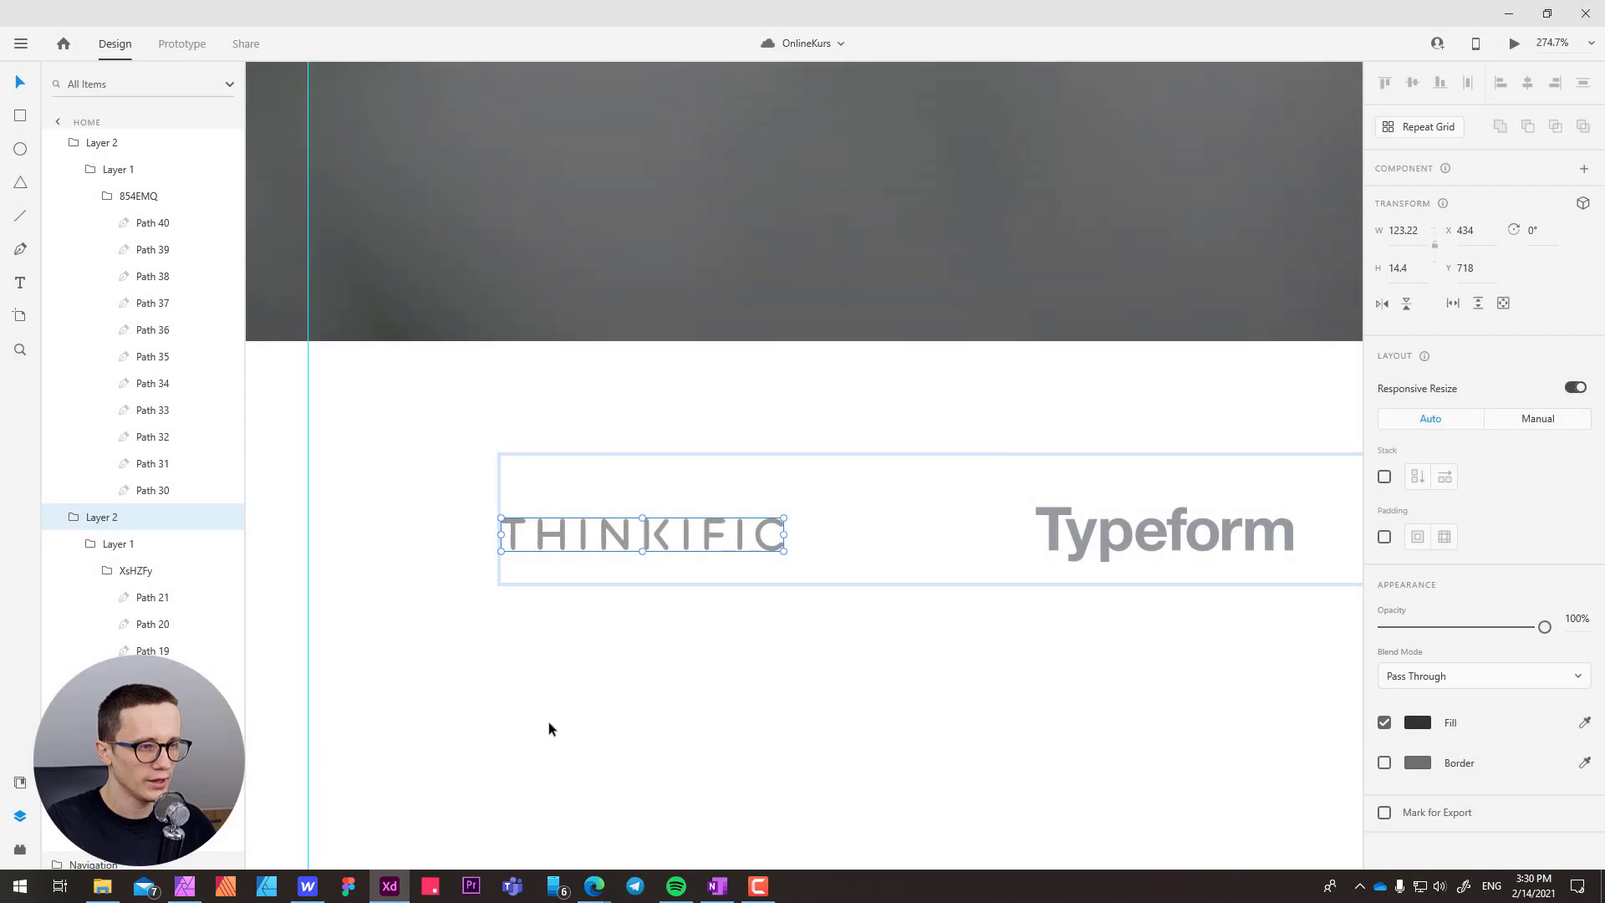
left_click_drag(699, 669, 623, 590)
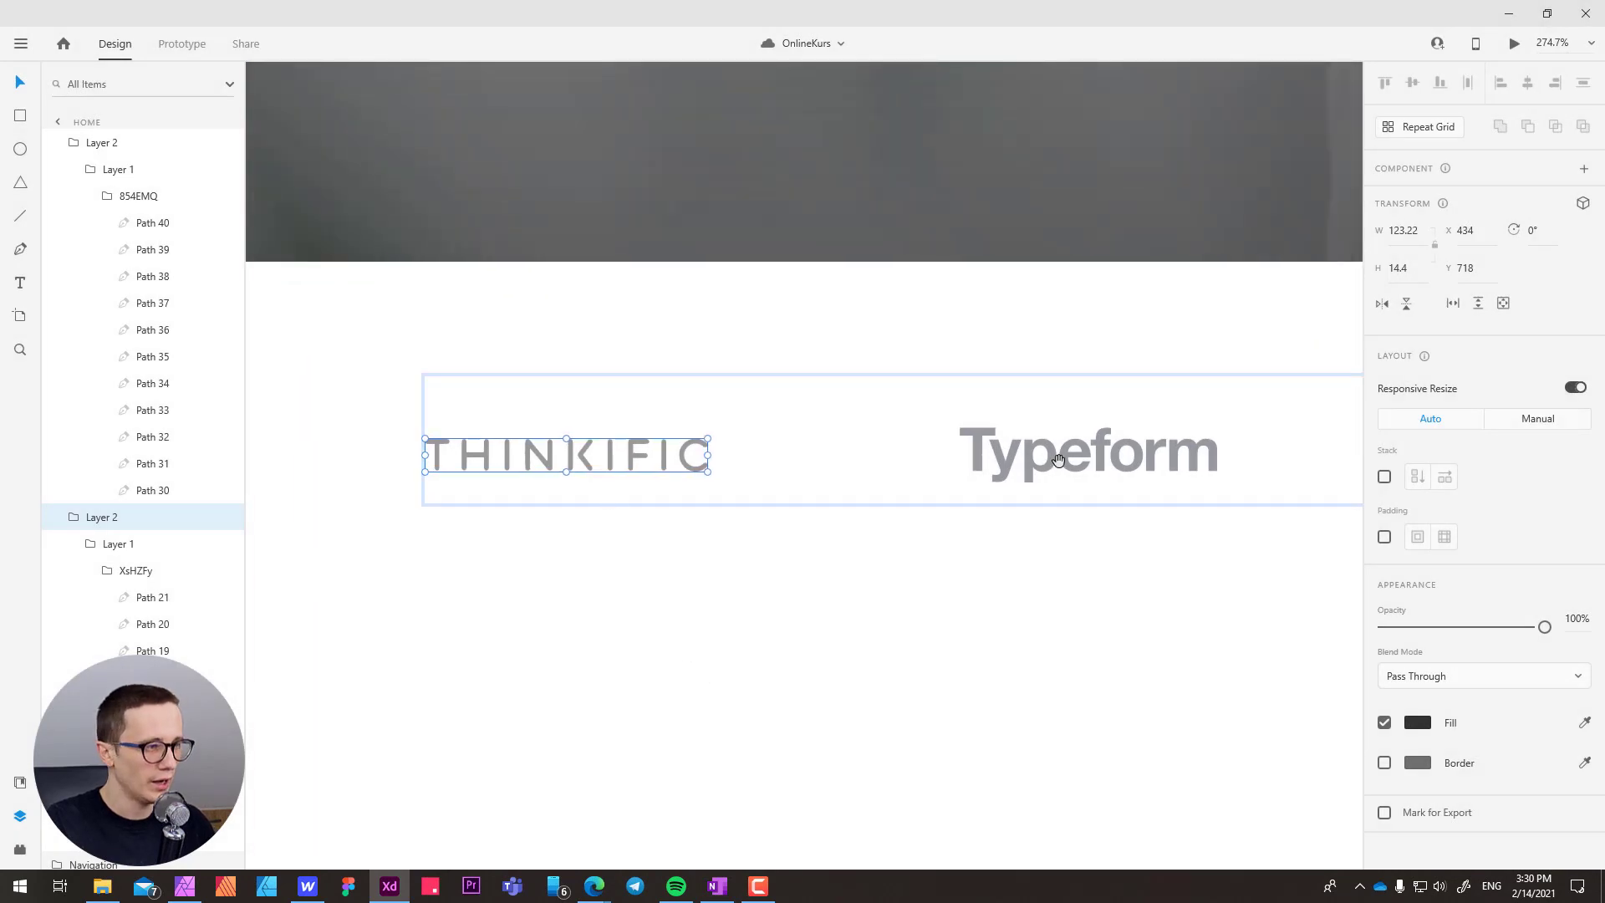
left_click_drag(1058, 460, 806, 489)
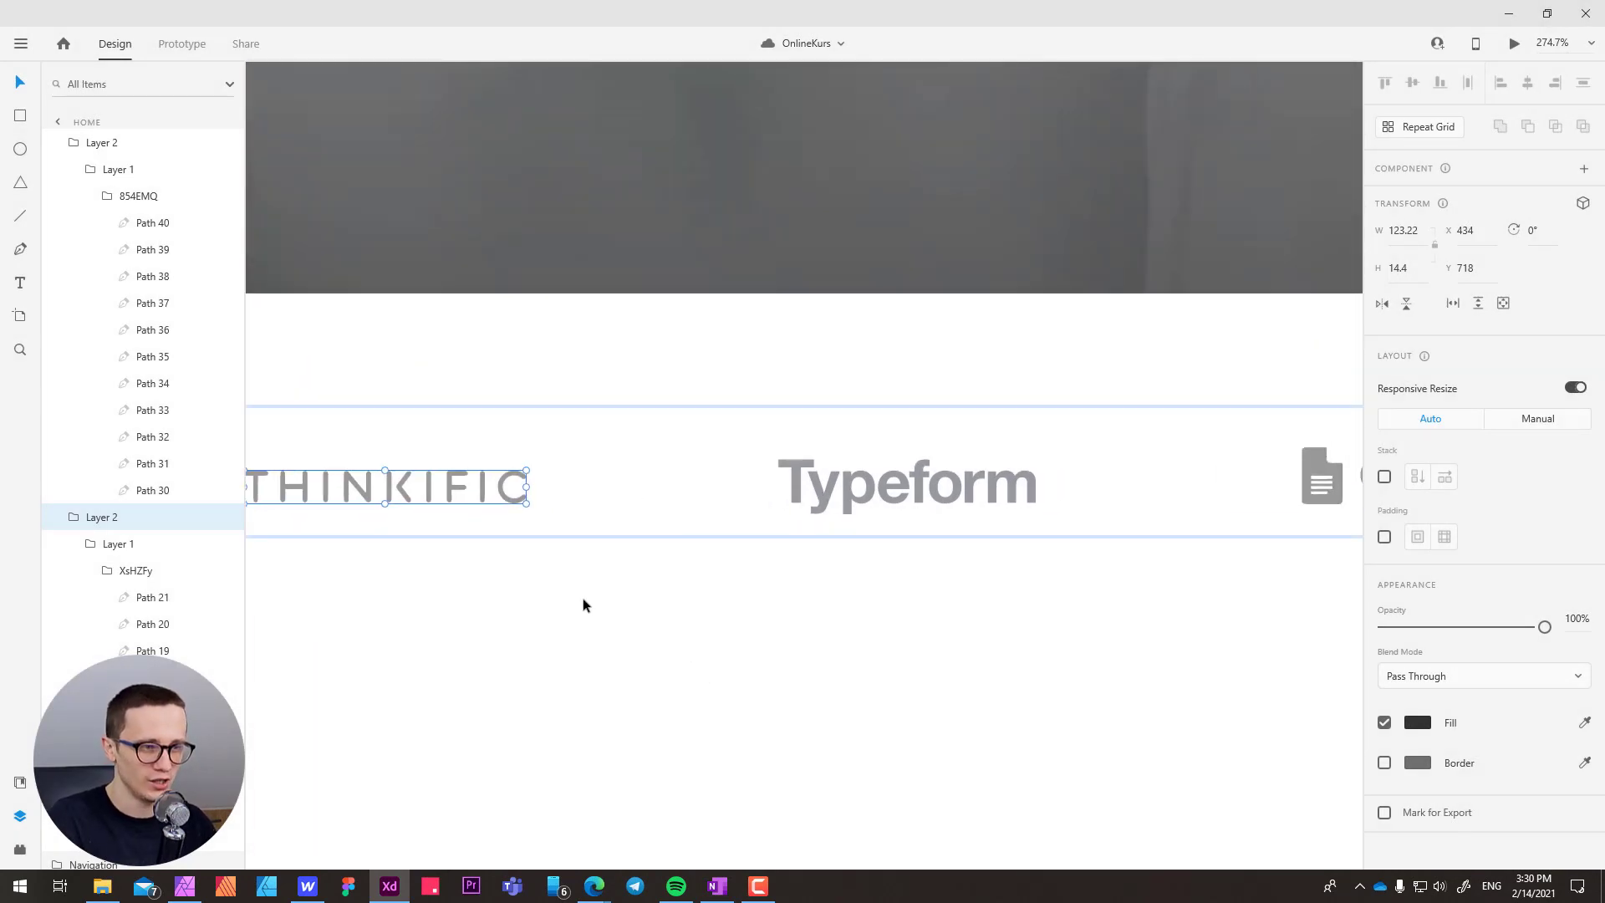
left_click_drag(540, 666, 596, 641)
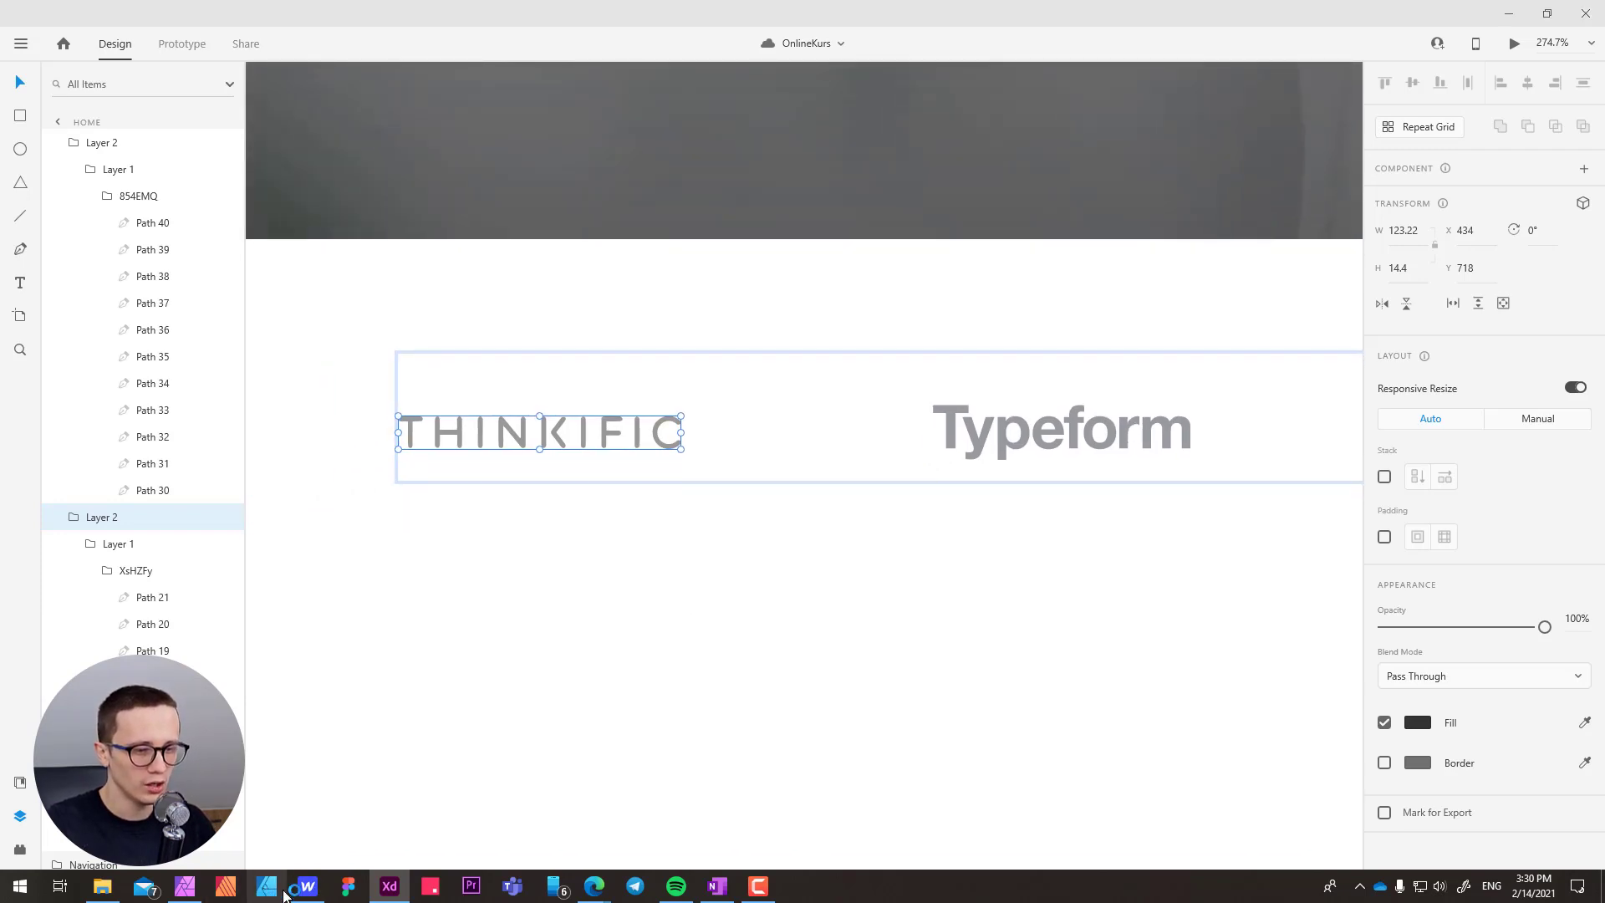
- Switch to Affinity Designer and open the exported Layer 2 SVG from the Homepage logos folder
left_click(265, 887)
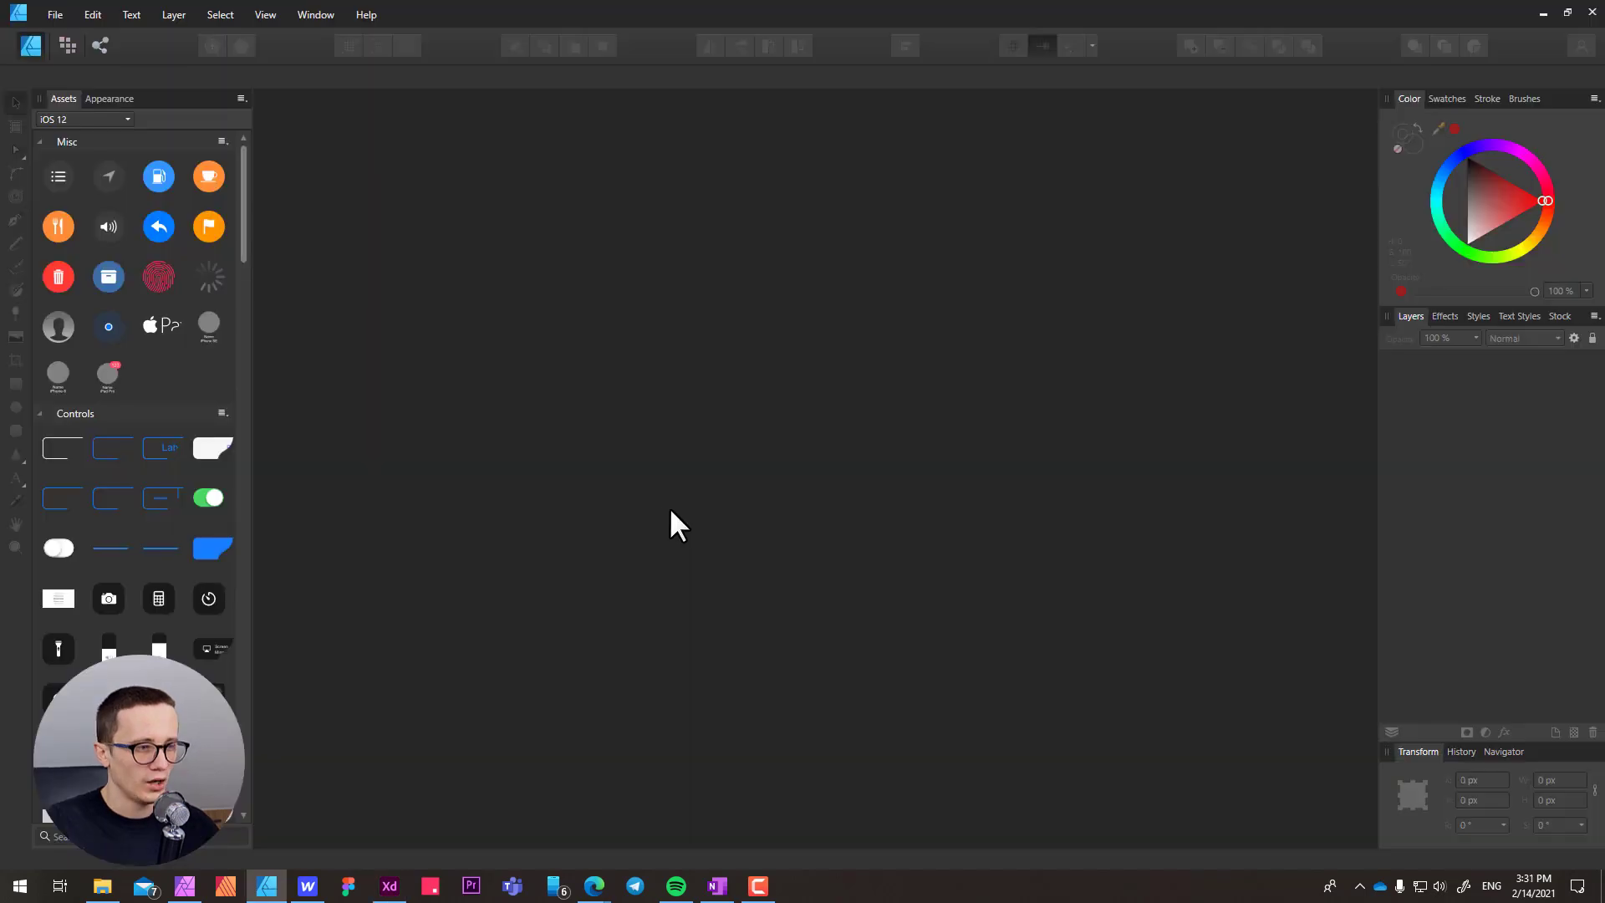
left_click(101, 886)
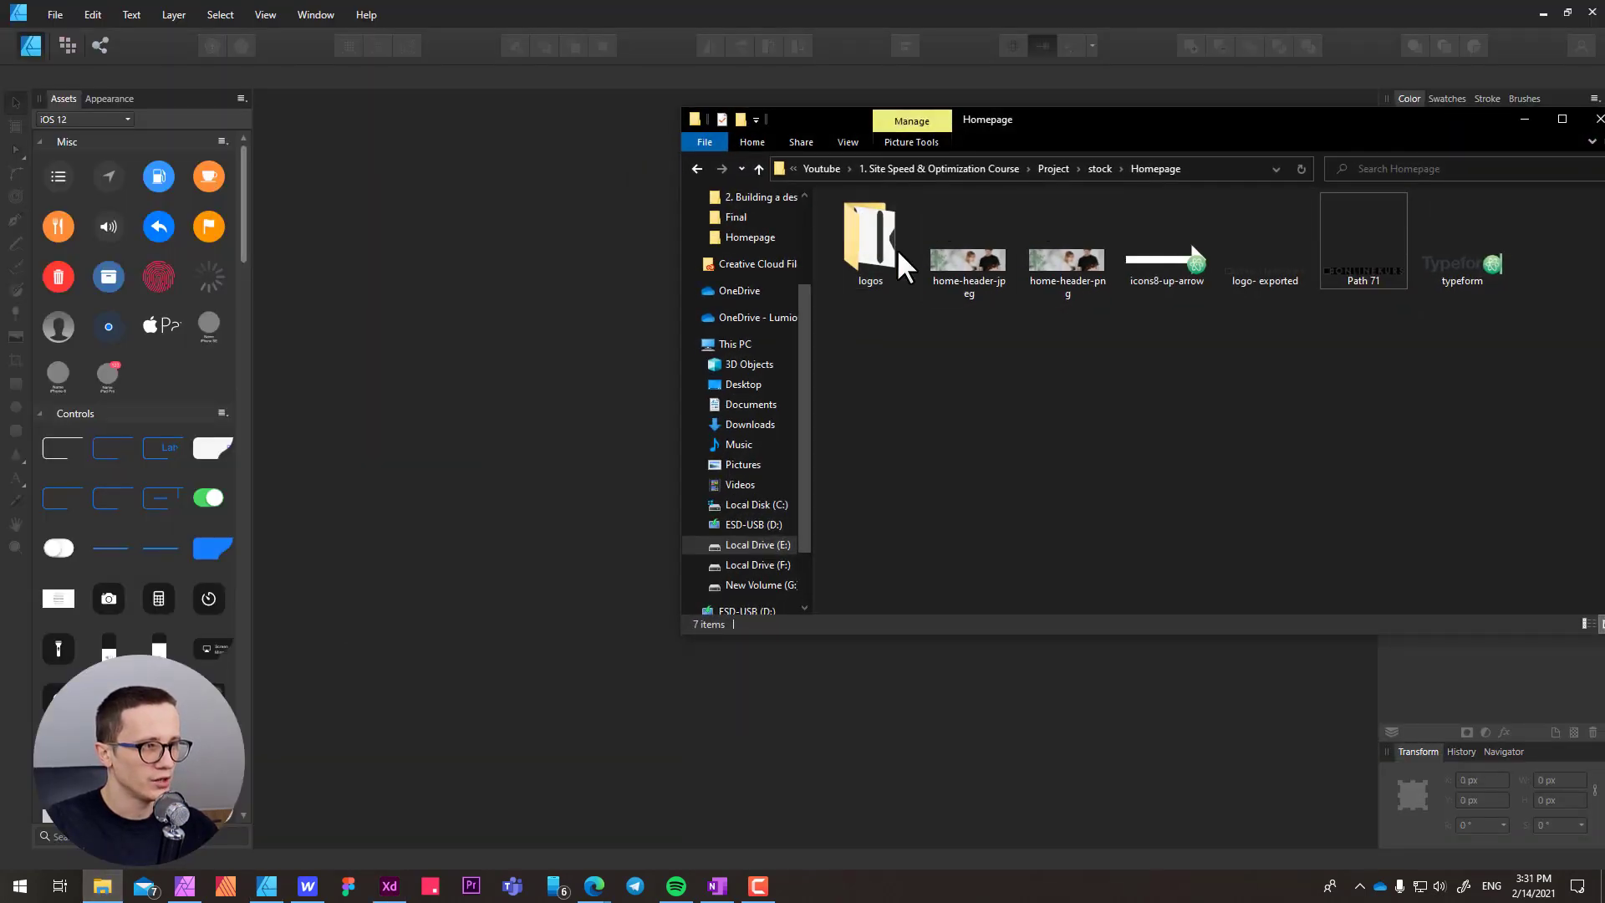
double_click(867, 251)
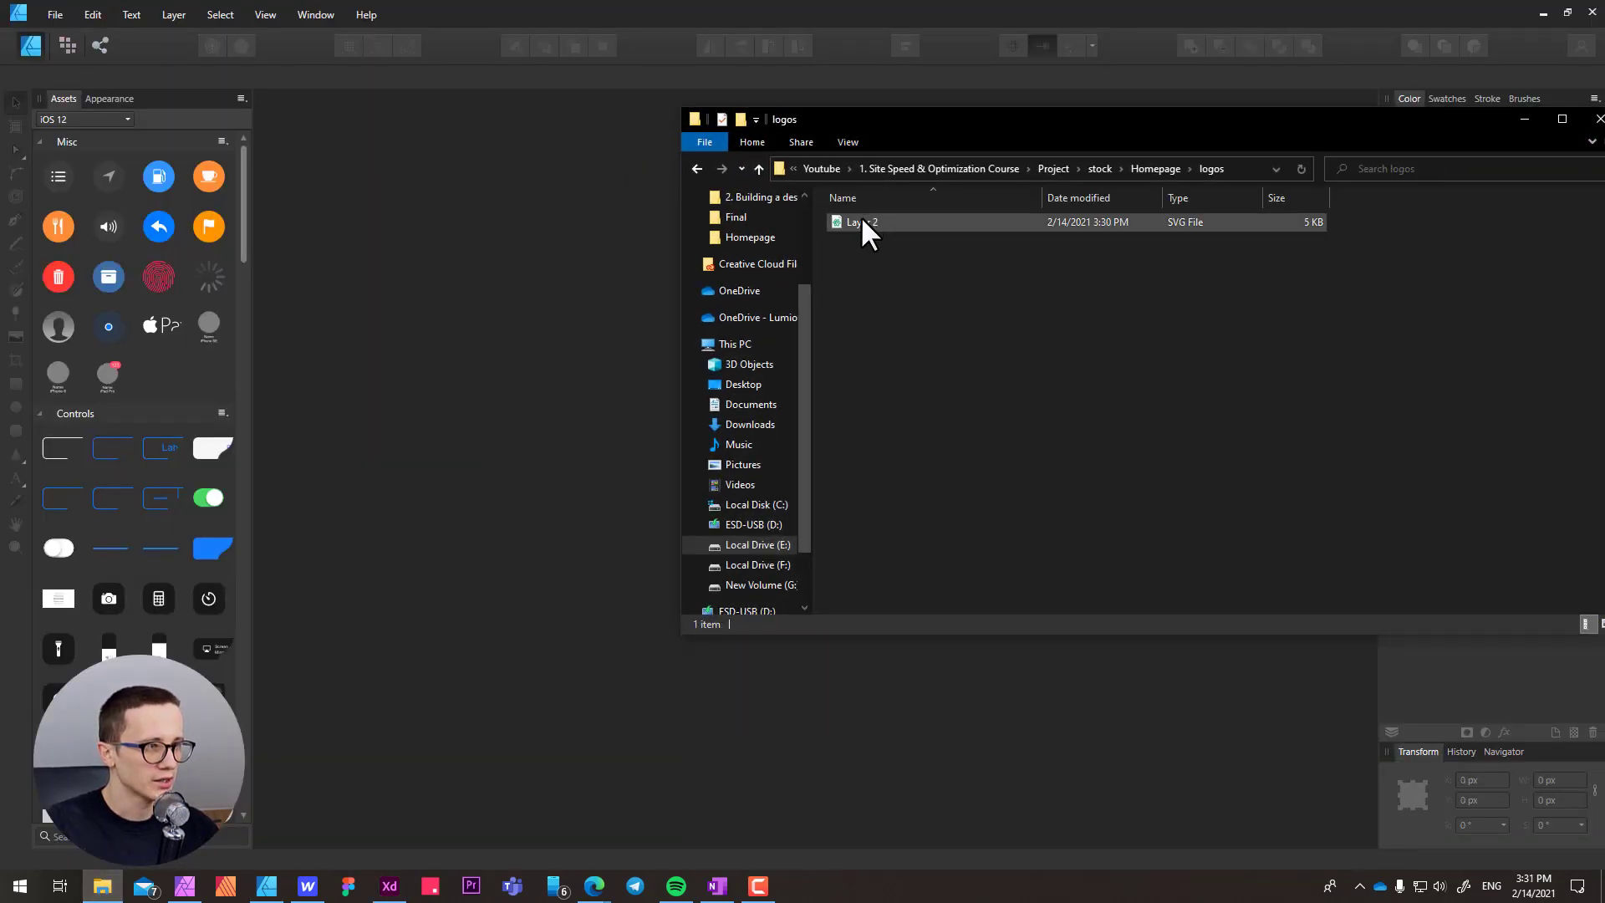
left_click_drag(860, 222, 473, 363)
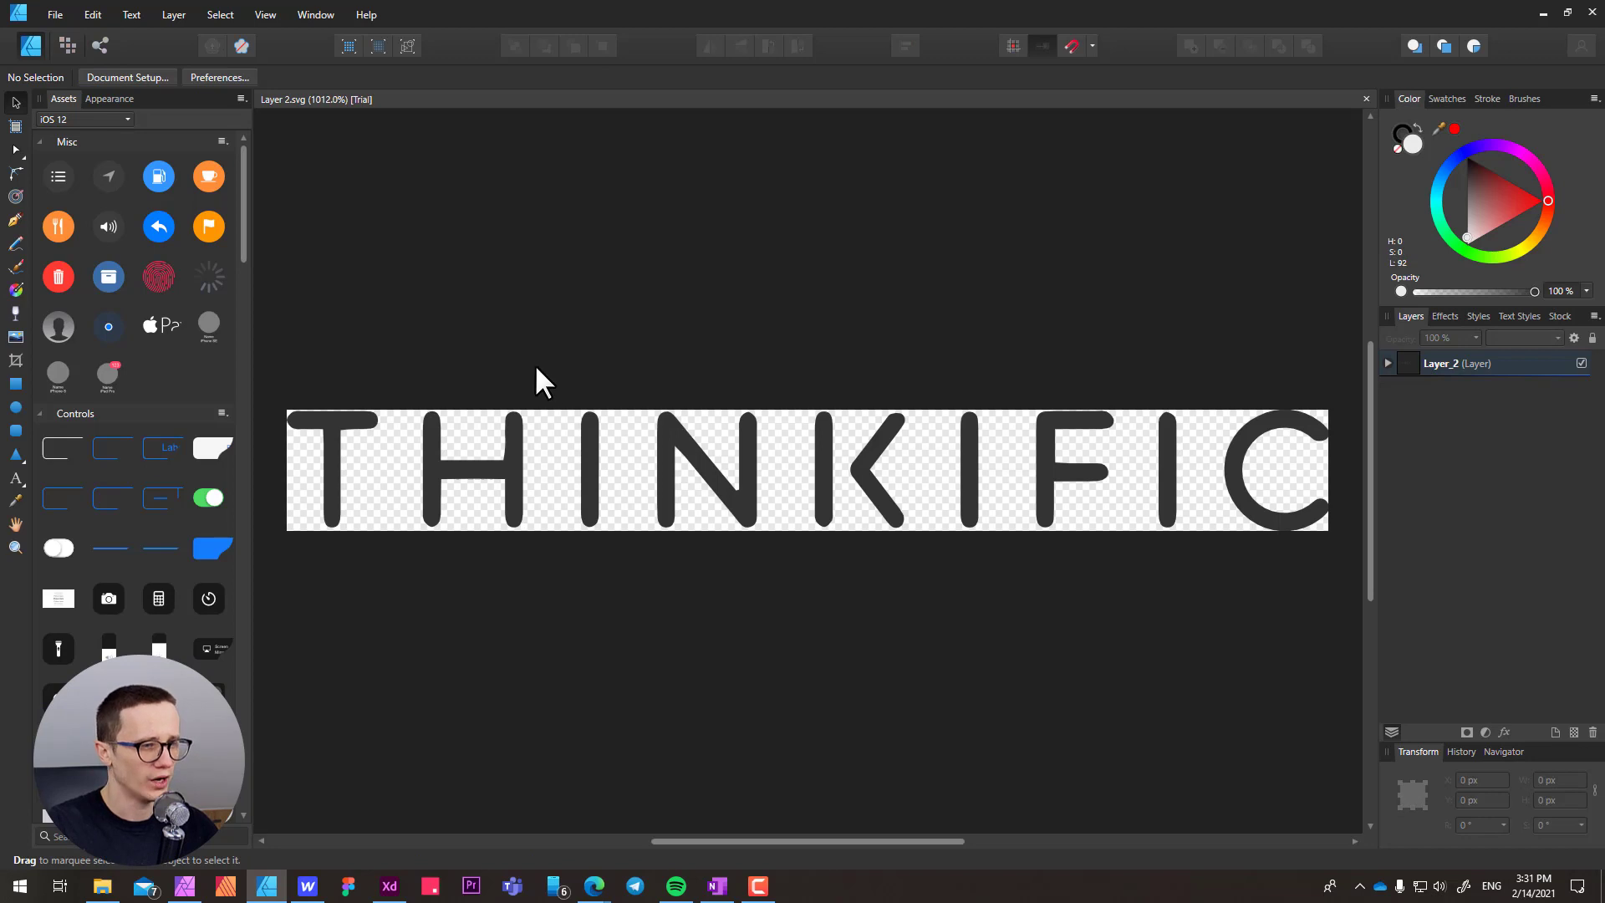
- Ungroup the Thinkific logo completely into its individual letter paths
left_click_drag(490, 361, 592, 378)
left_click(534, 468)
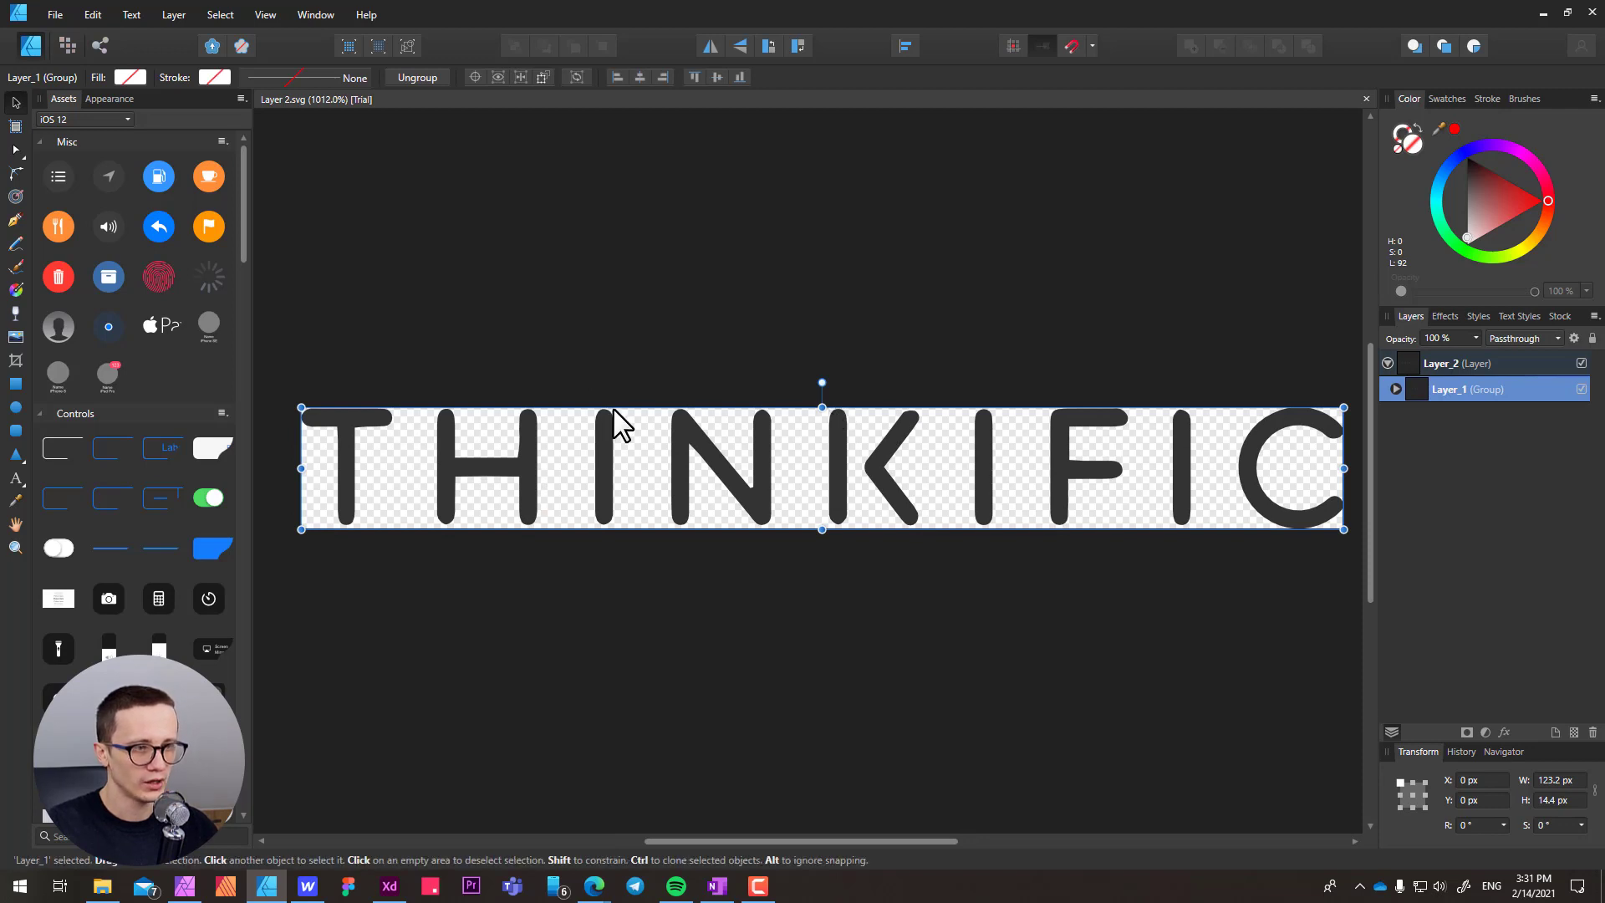
key("ctrl+shift+g")
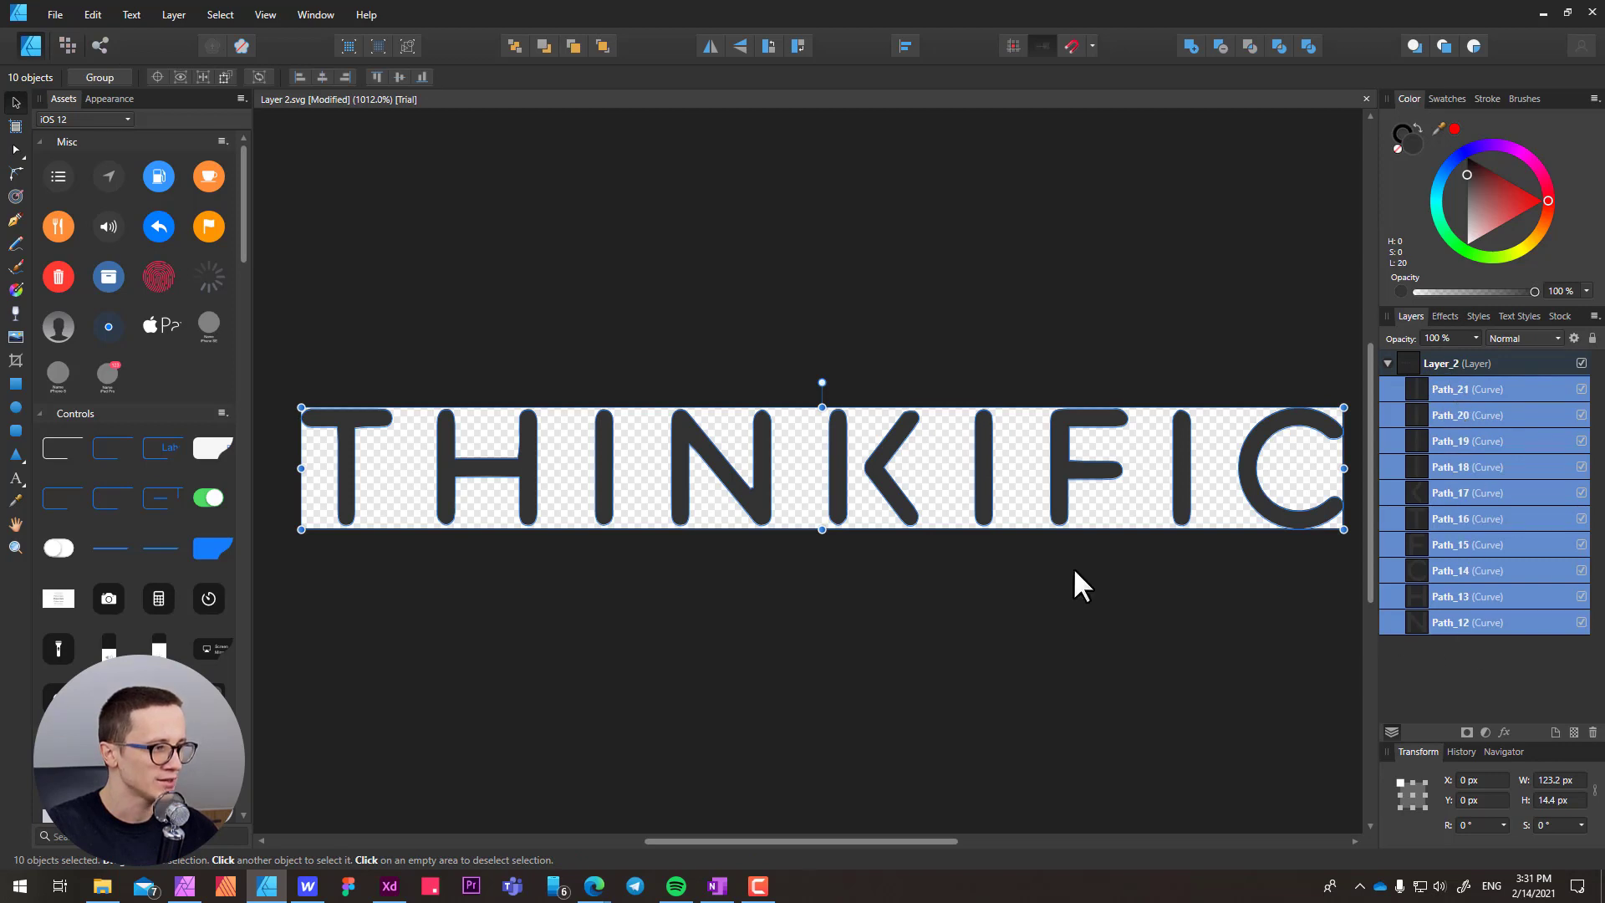
left_click(919, 597)
- Merge all the Thinkific letter paths into a single curves object with the Add operation
left_click_drag(917, 609, 897, 561)
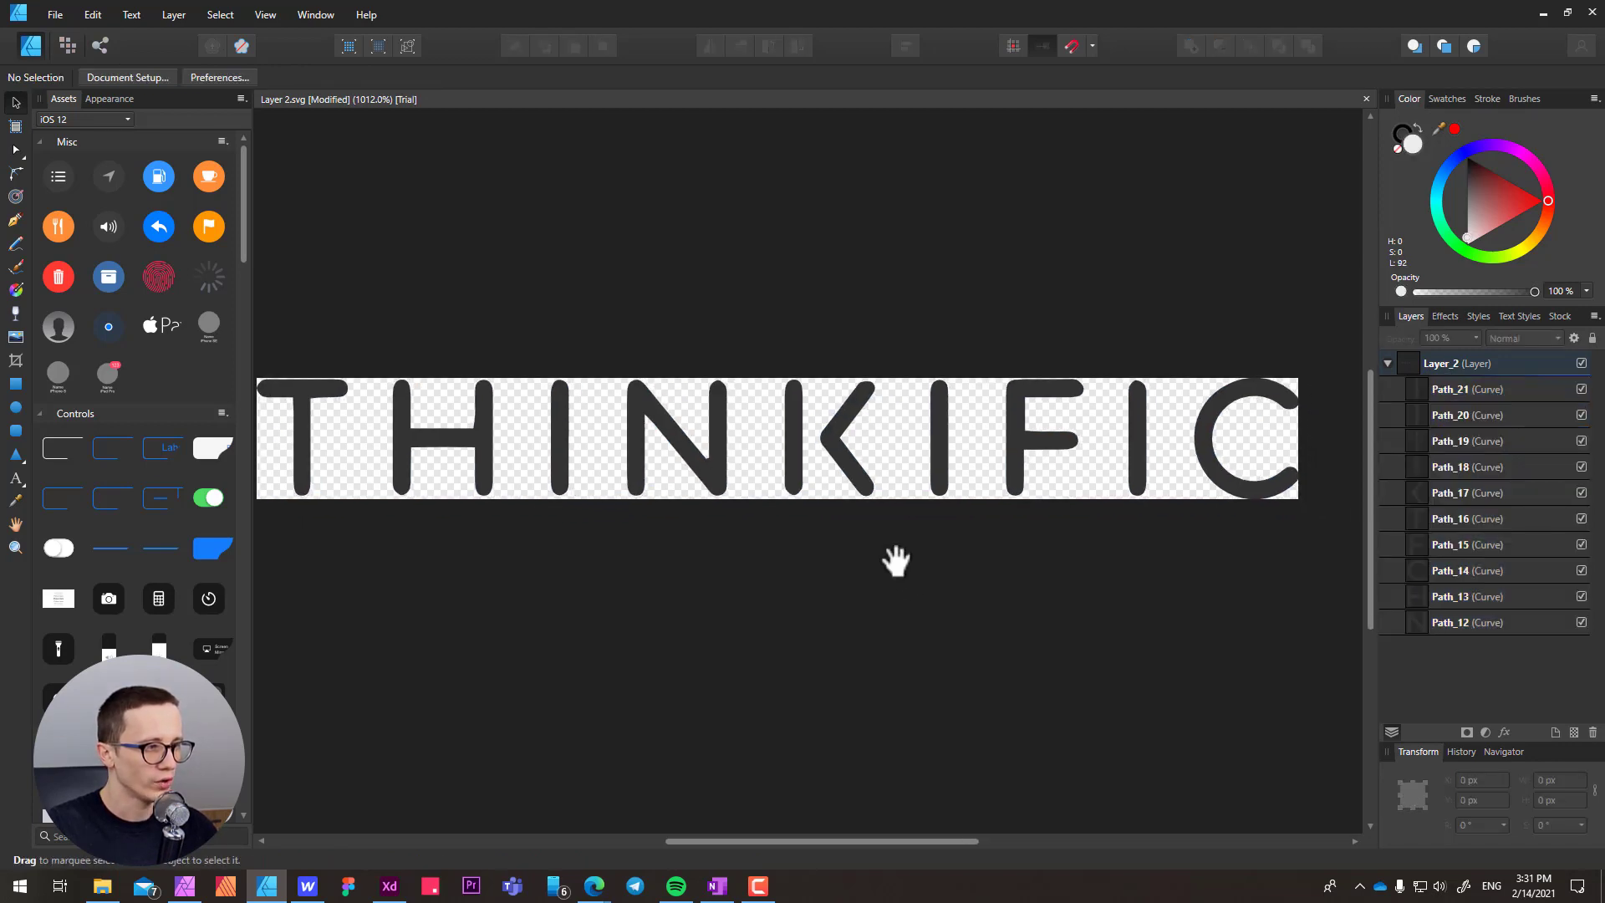
scroll(895, 560, "down", 2)
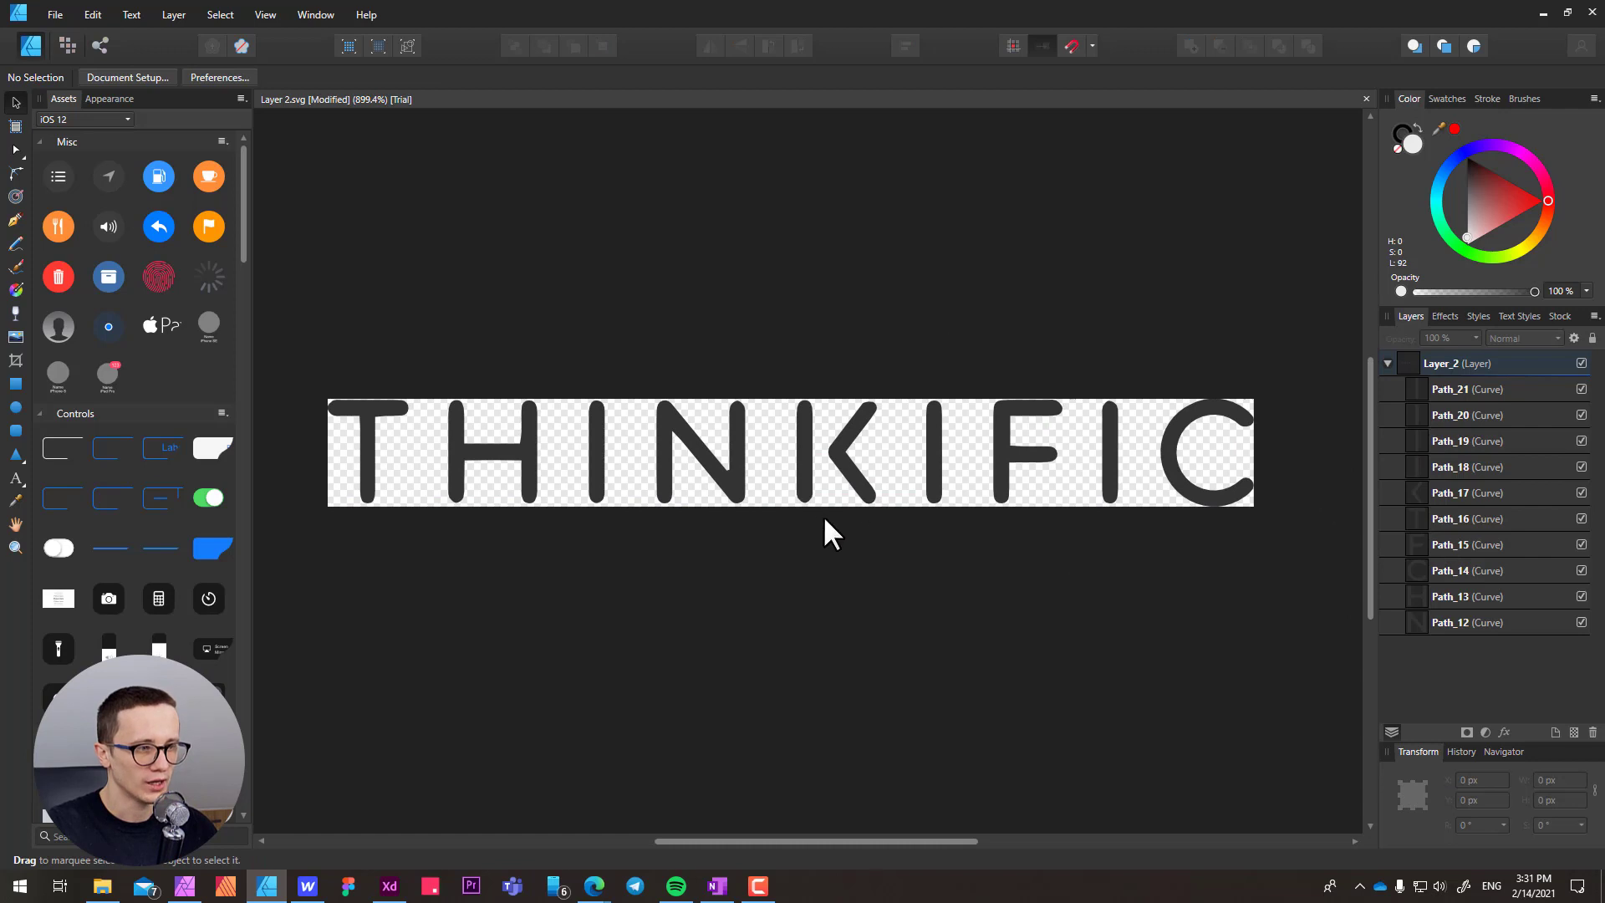
left_click_drag(1177, 476, 308, 354)
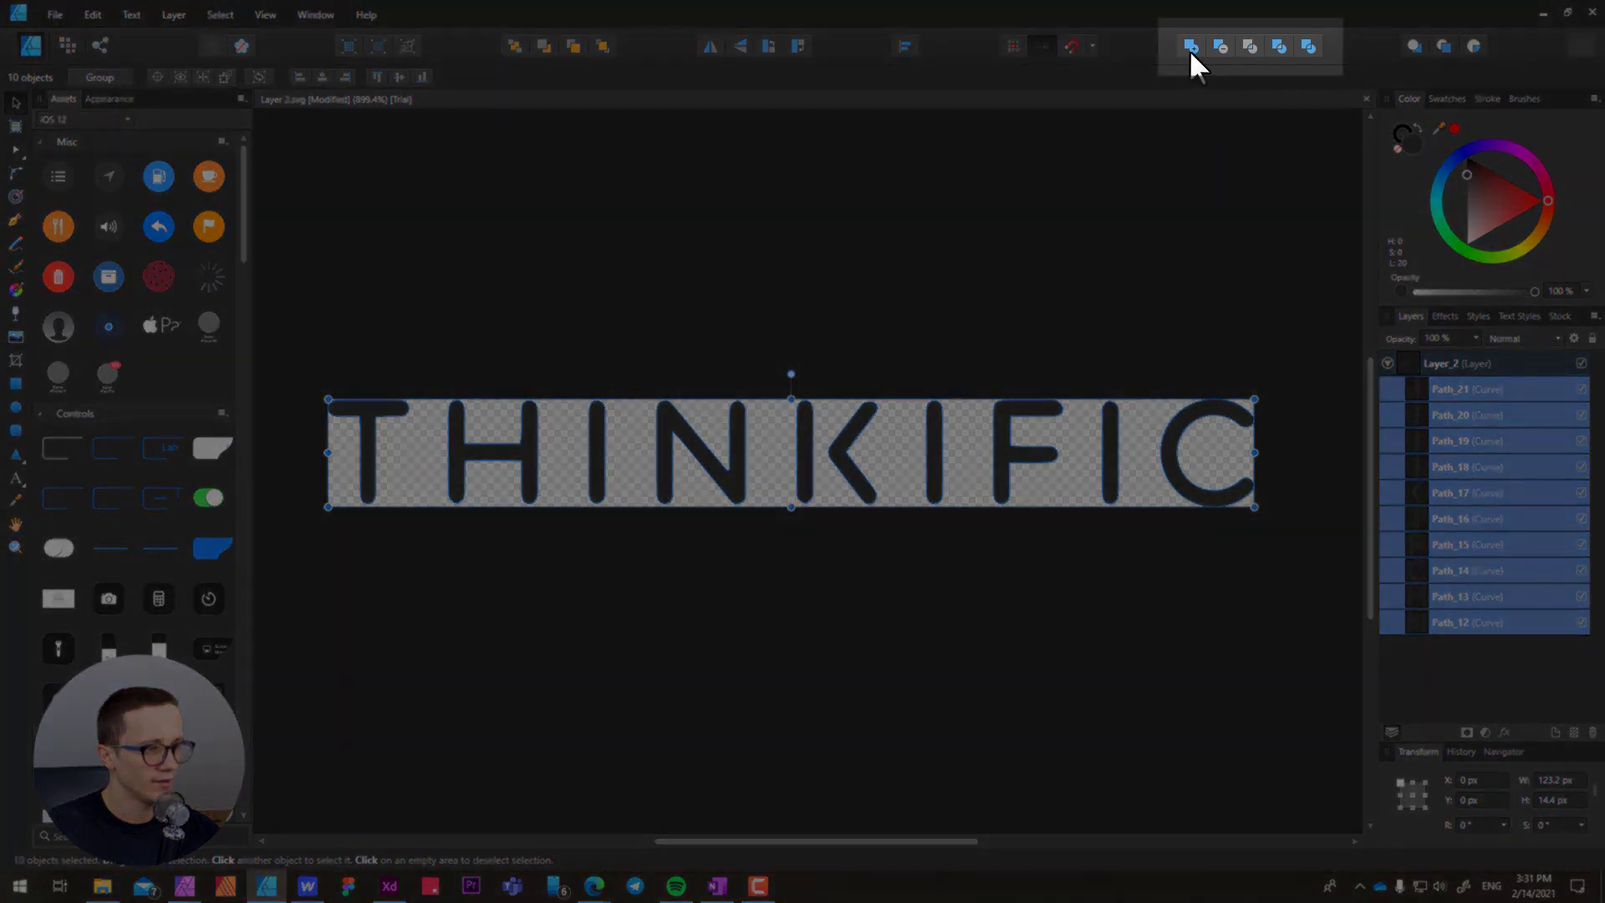
left_click(1191, 47)
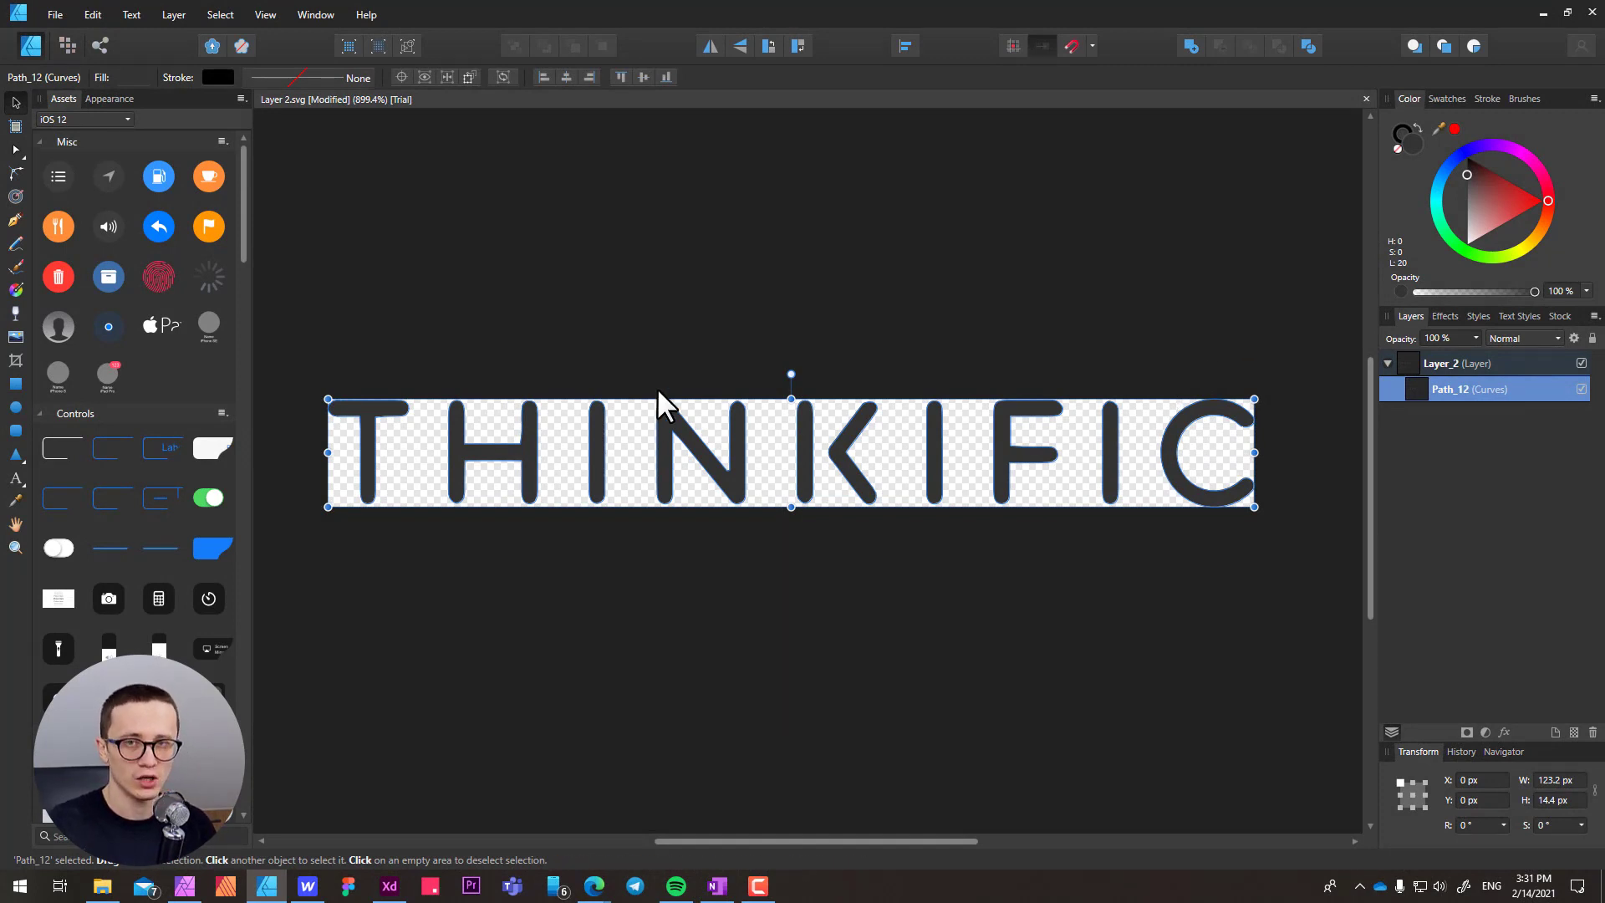
left_click(714, 361)
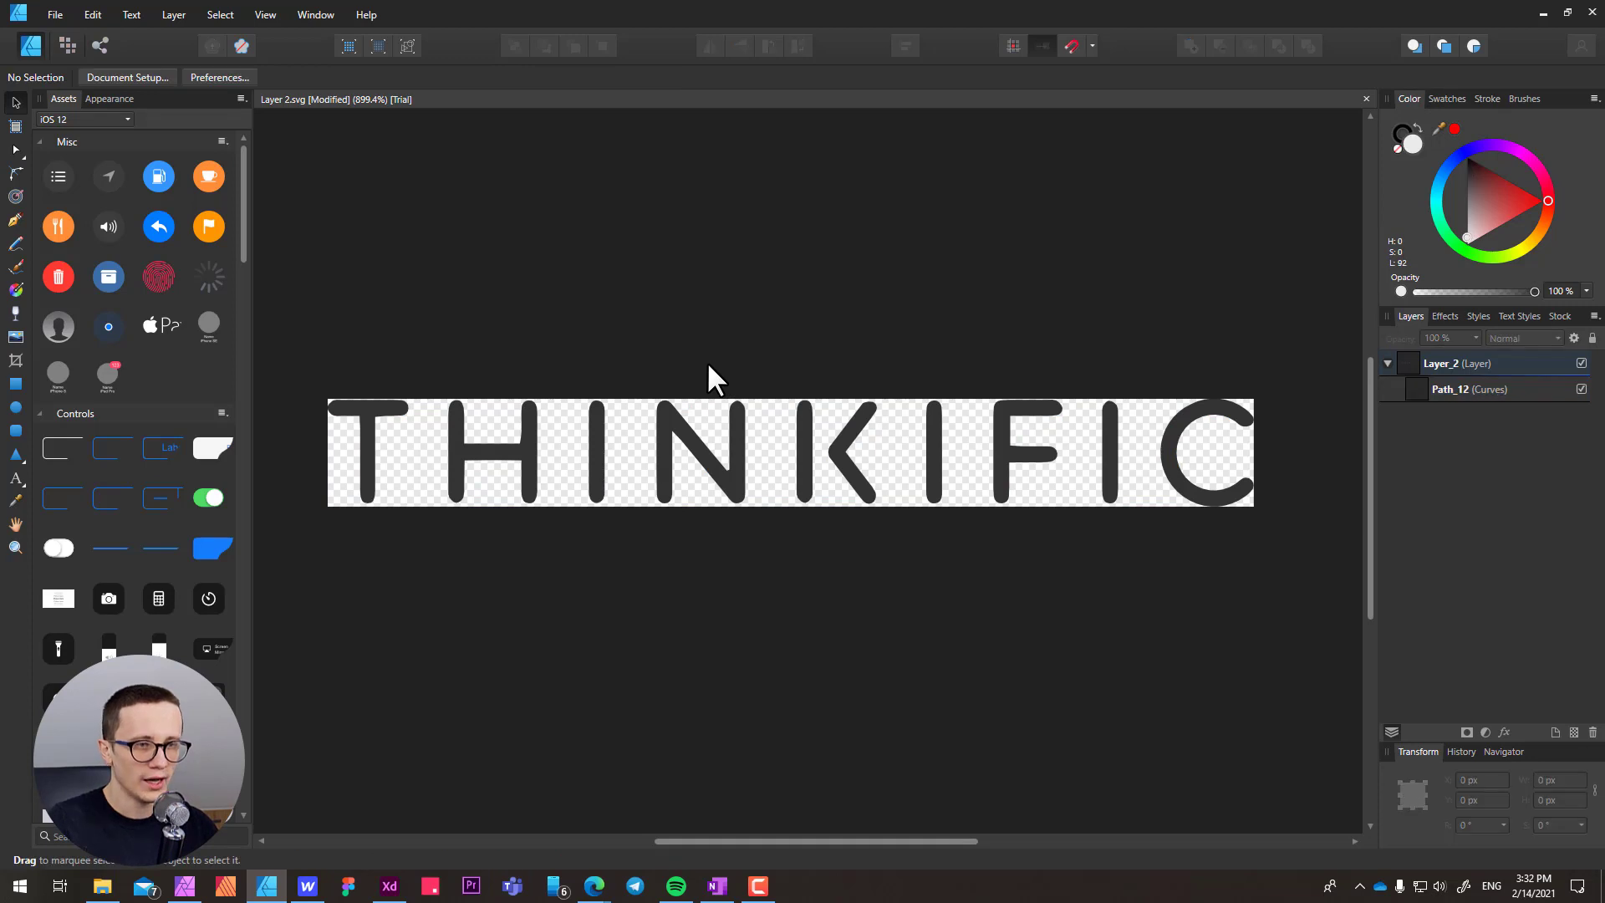
- Inspect the merged curve's nodes around the letter H, especially the inner corner where the crossbar meets the second stem
left_click(598, 460)
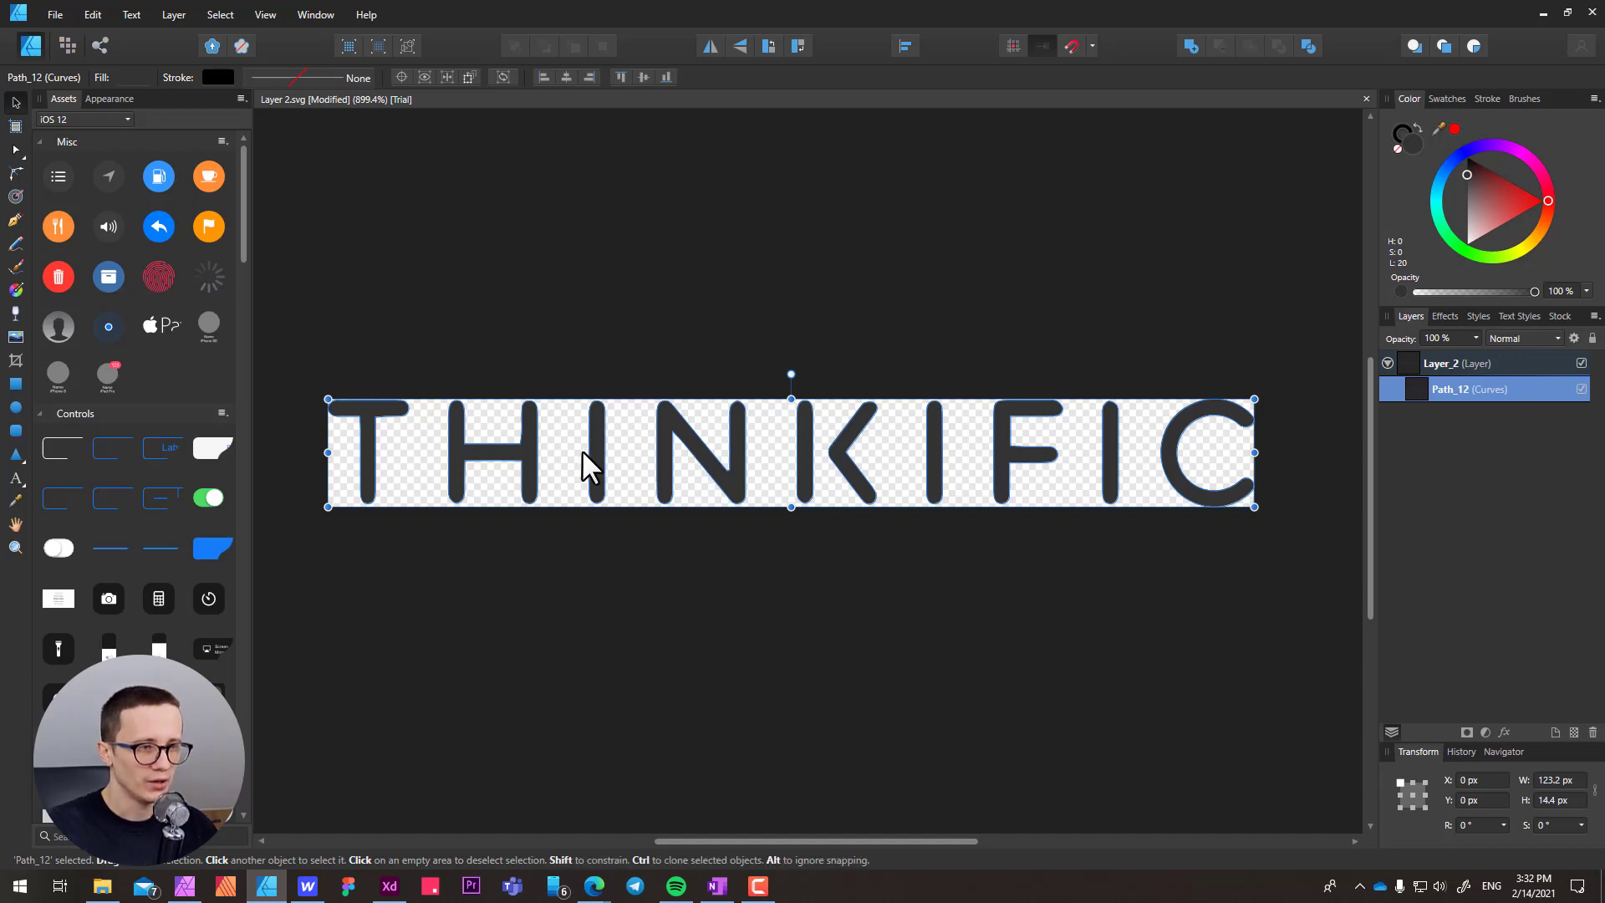
scroll(504, 428, "up", 8)
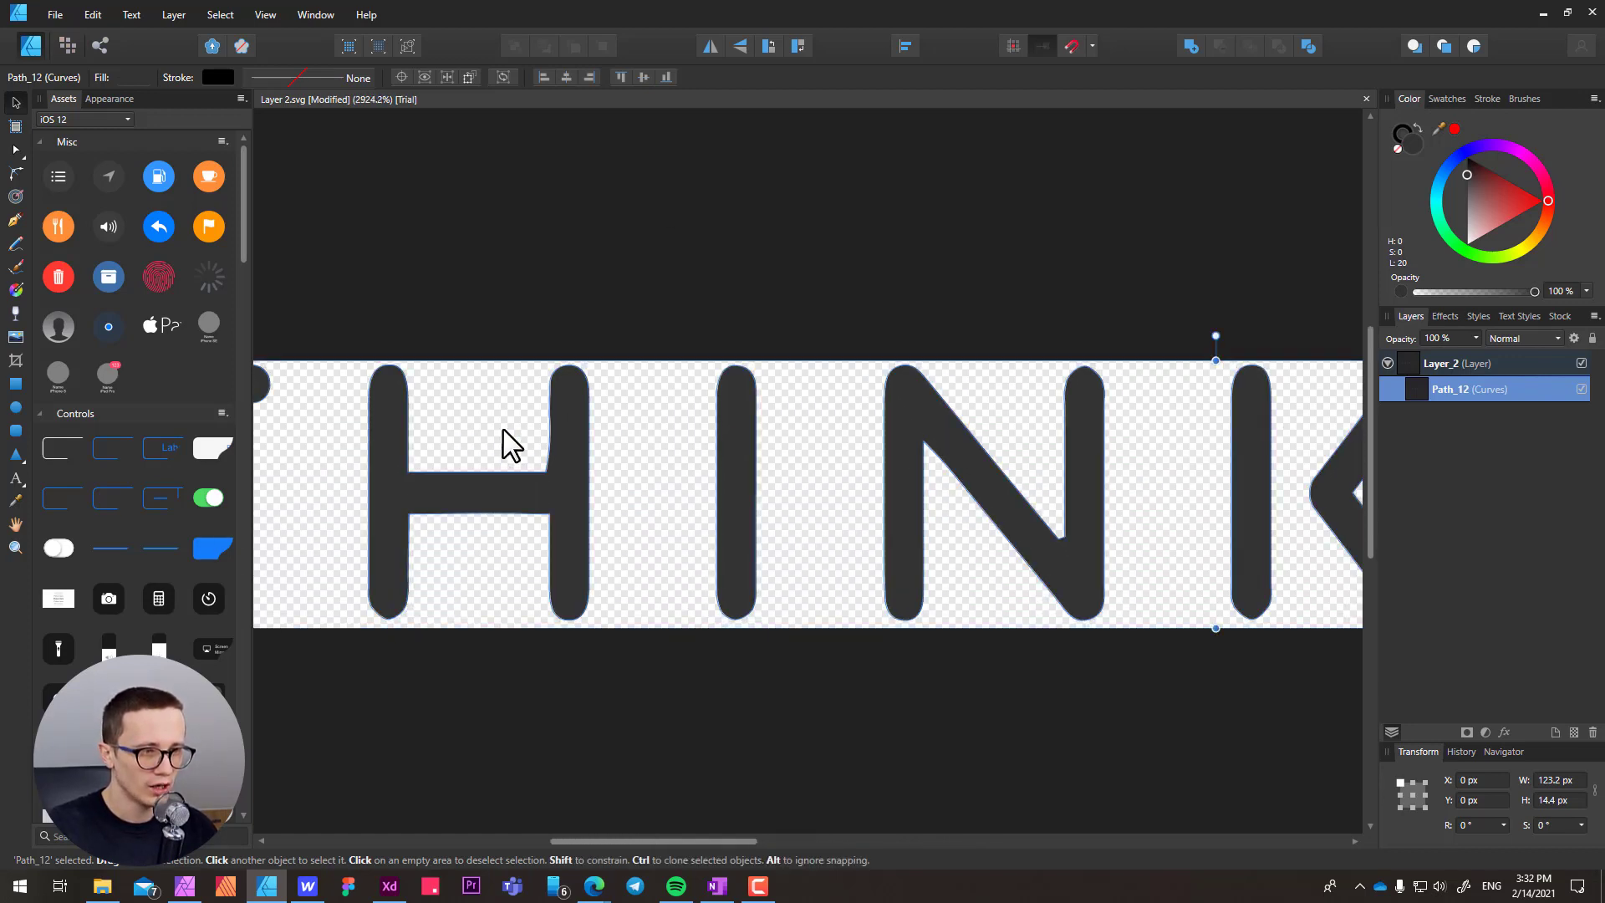
key("a")
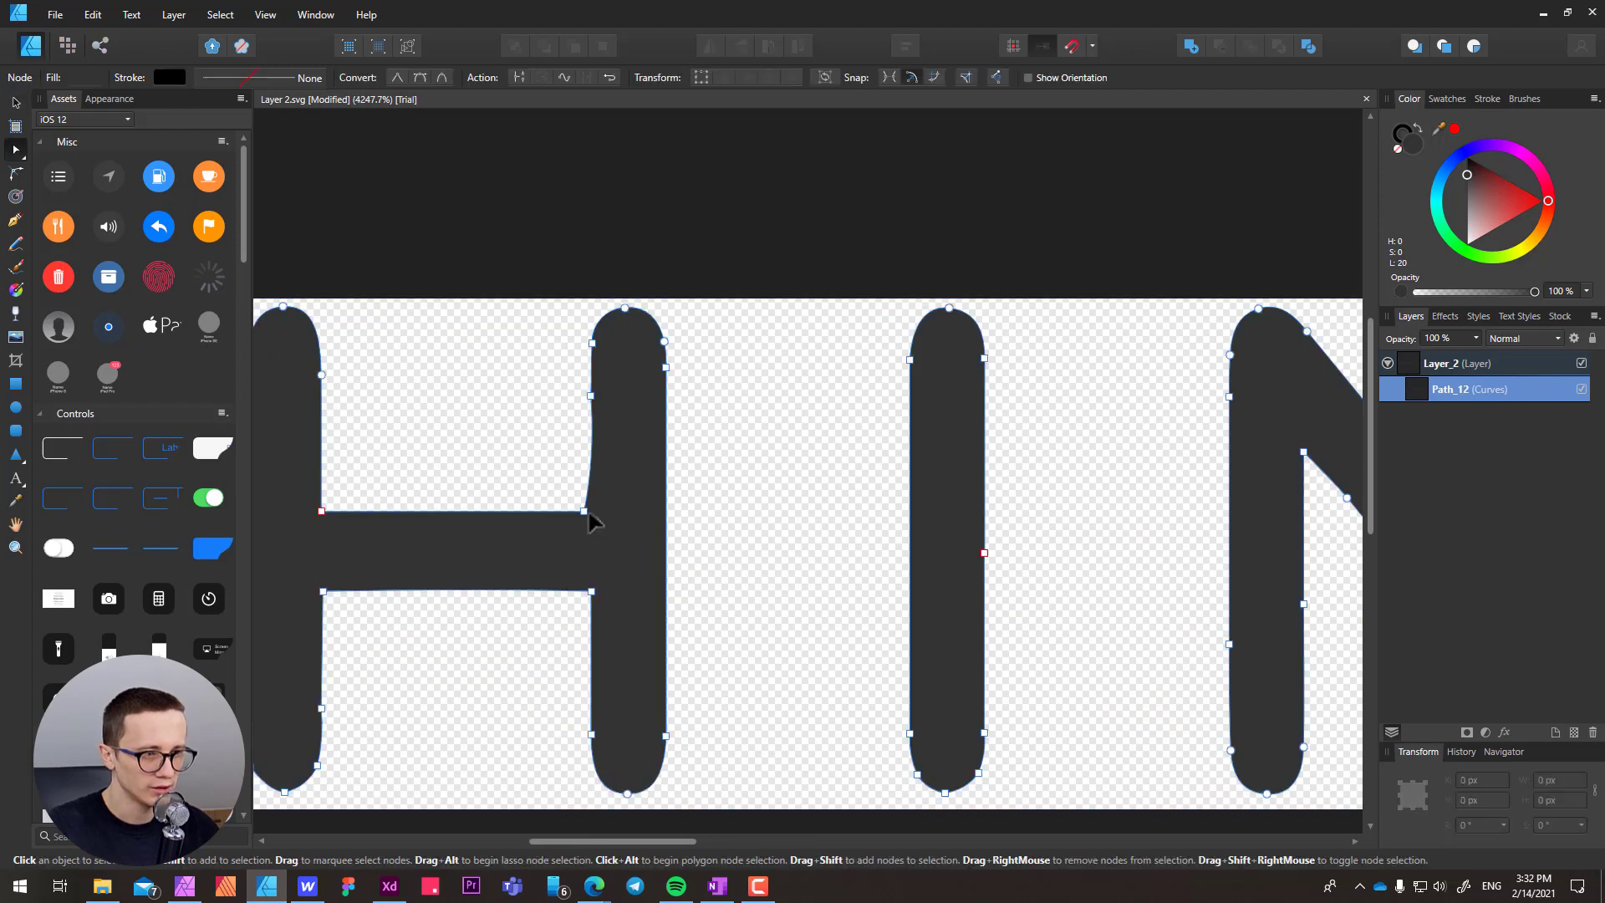
left_click(583, 512)
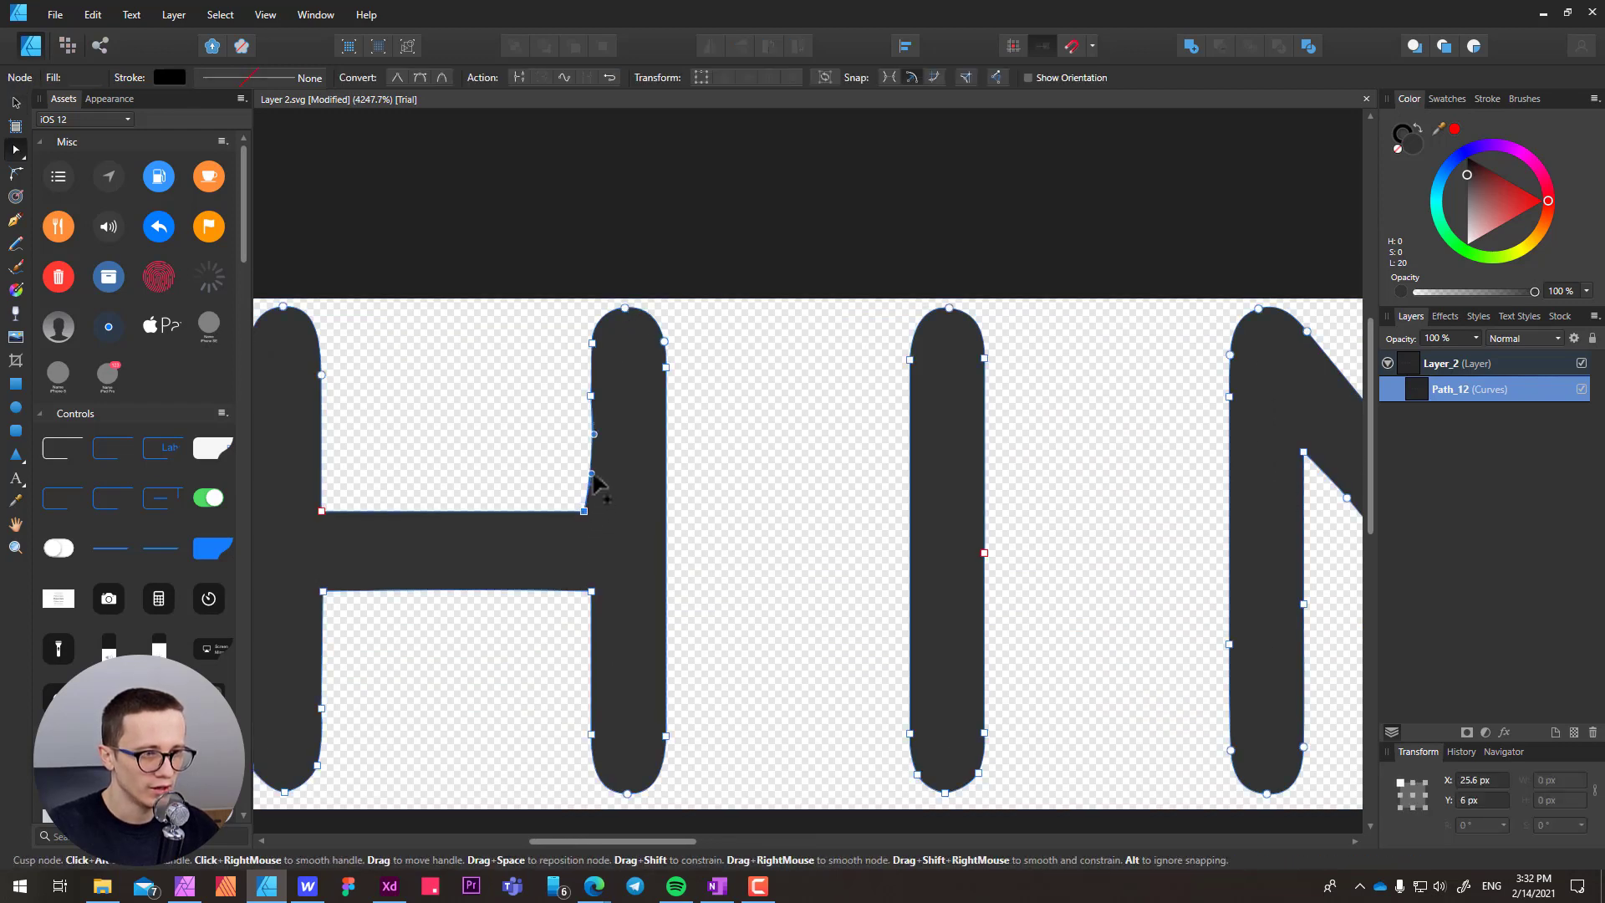
left_click(729, 472)
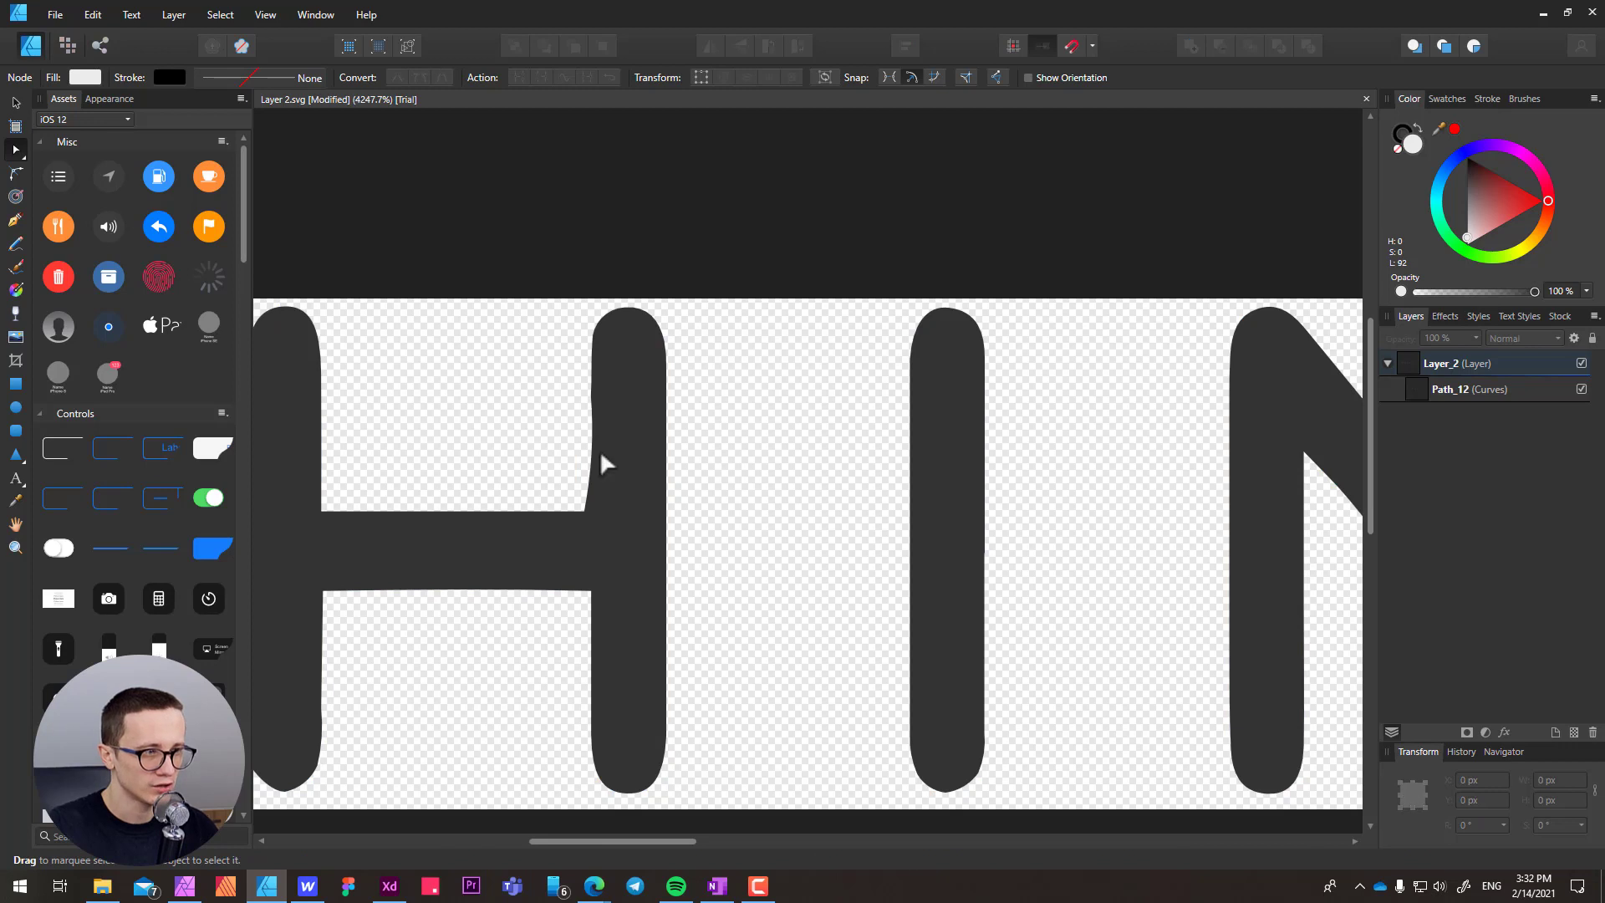
- Copy the merged Thinkific curve and paste it into the OnlineKurs home page in Adobe XD
scroll(602, 455, "down", 10)
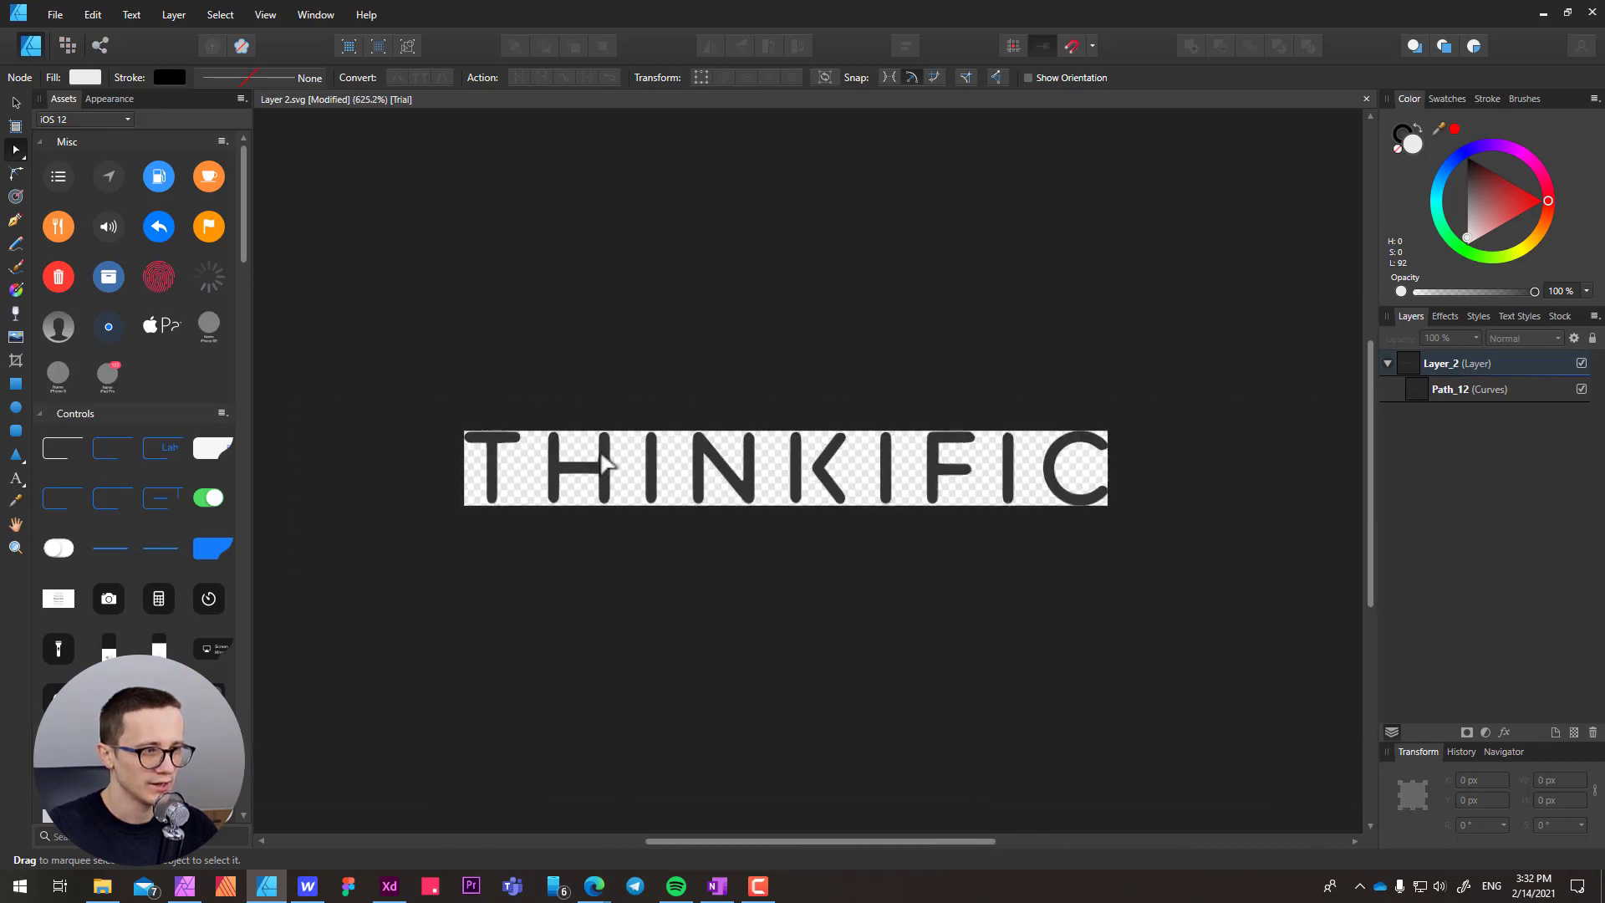
scroll(604, 462, "up", 1)
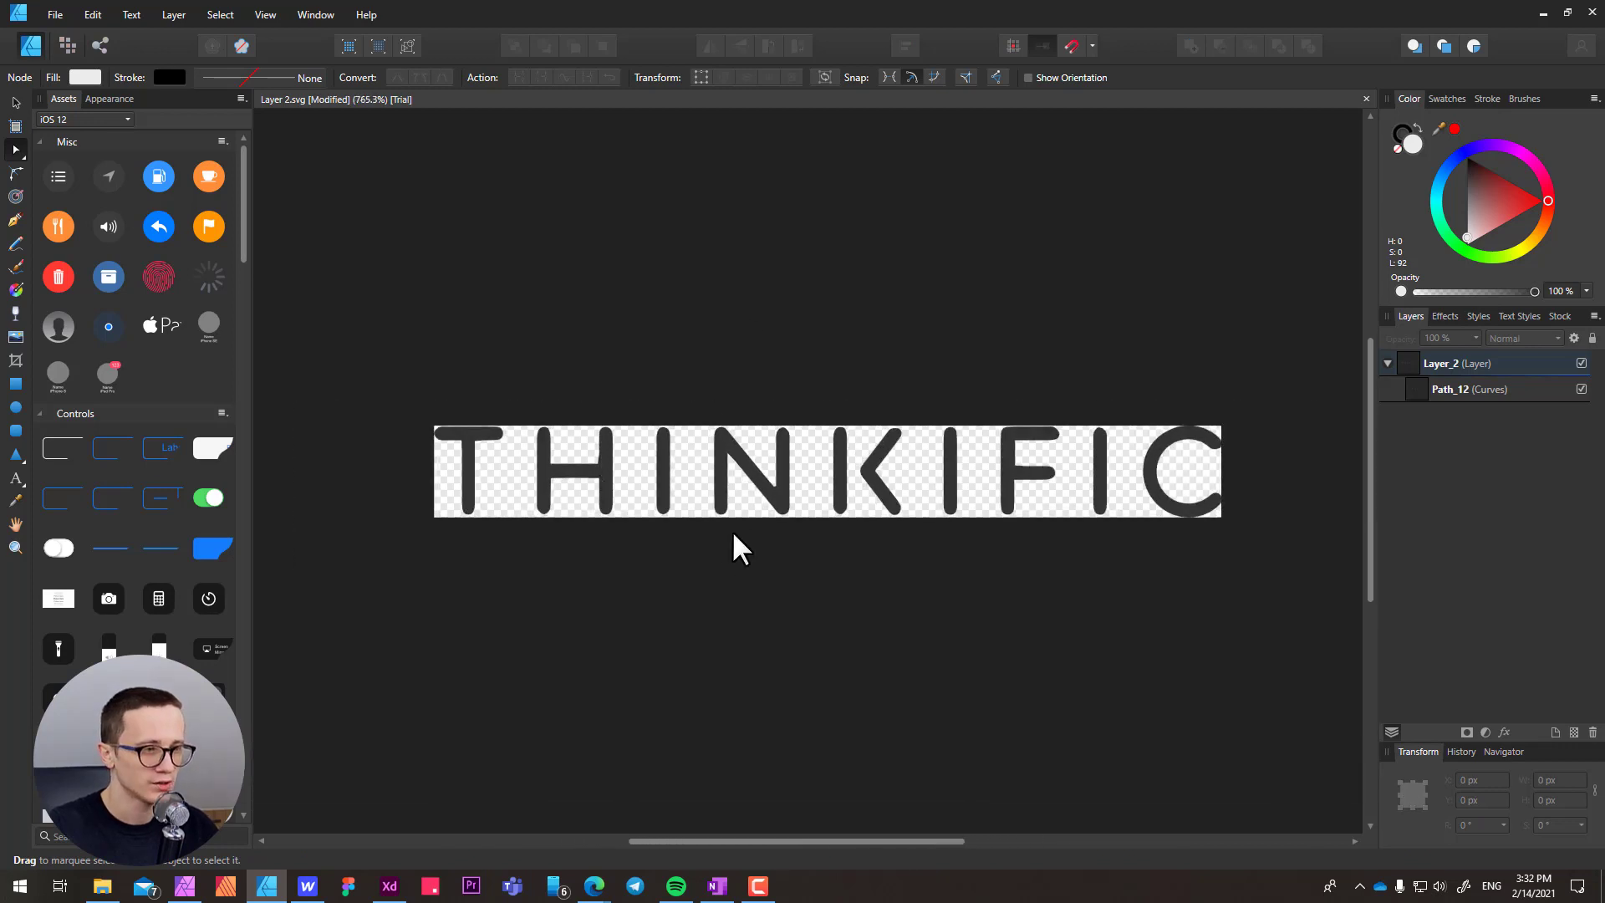
key("v")
left_click(720, 485)
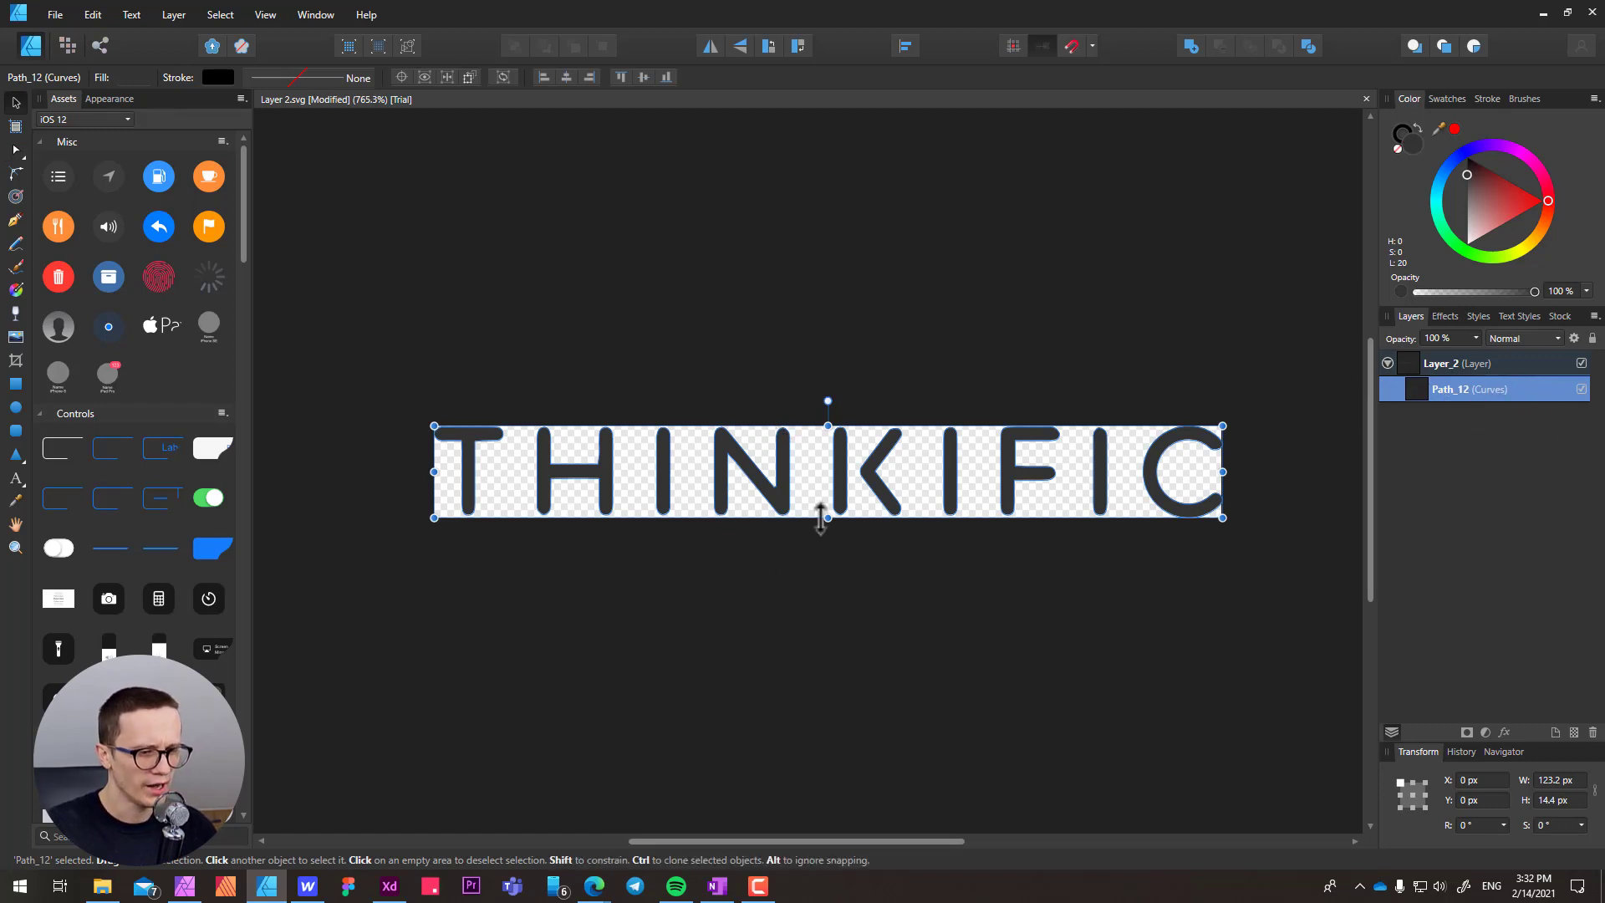
left_click(389, 885)
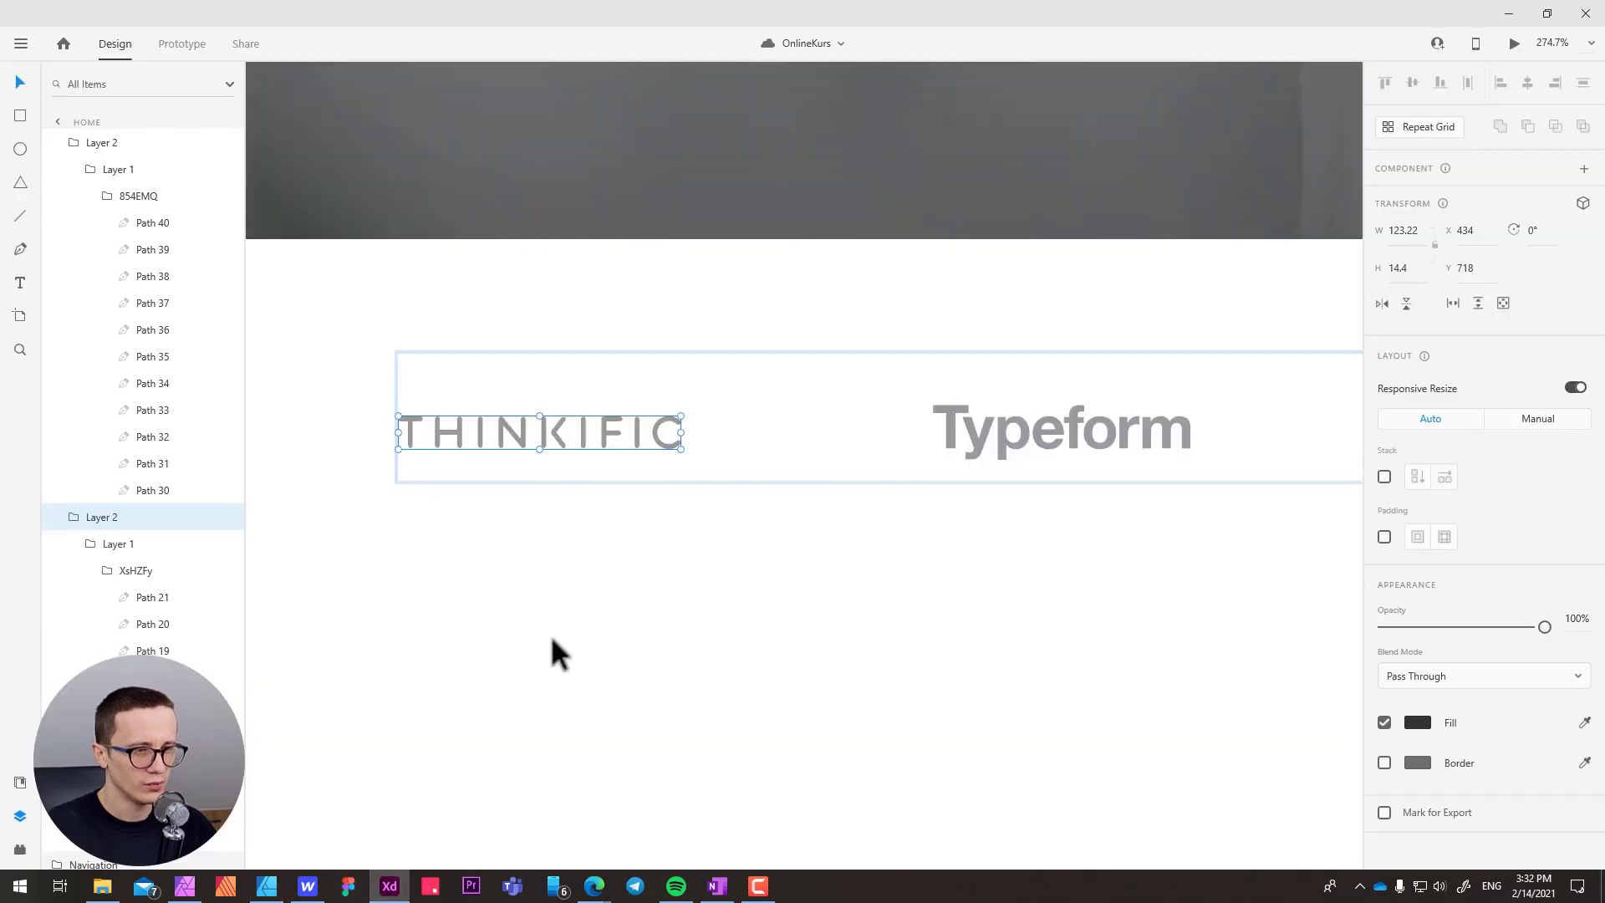
left_click(544, 699)
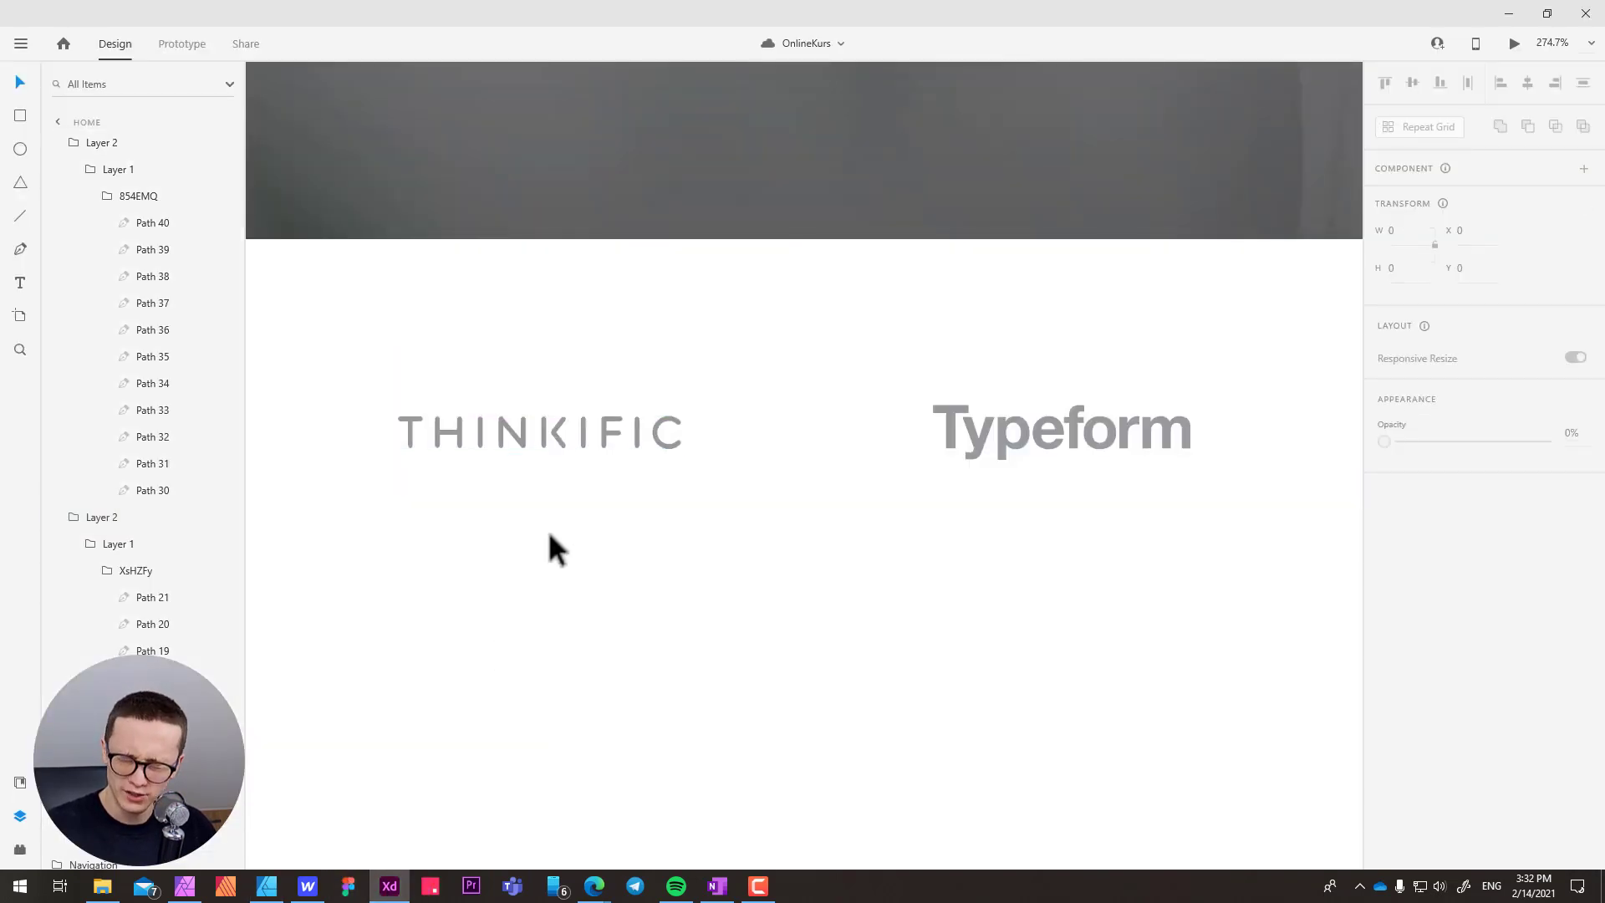
left_click_drag(518, 574, 675, 544)
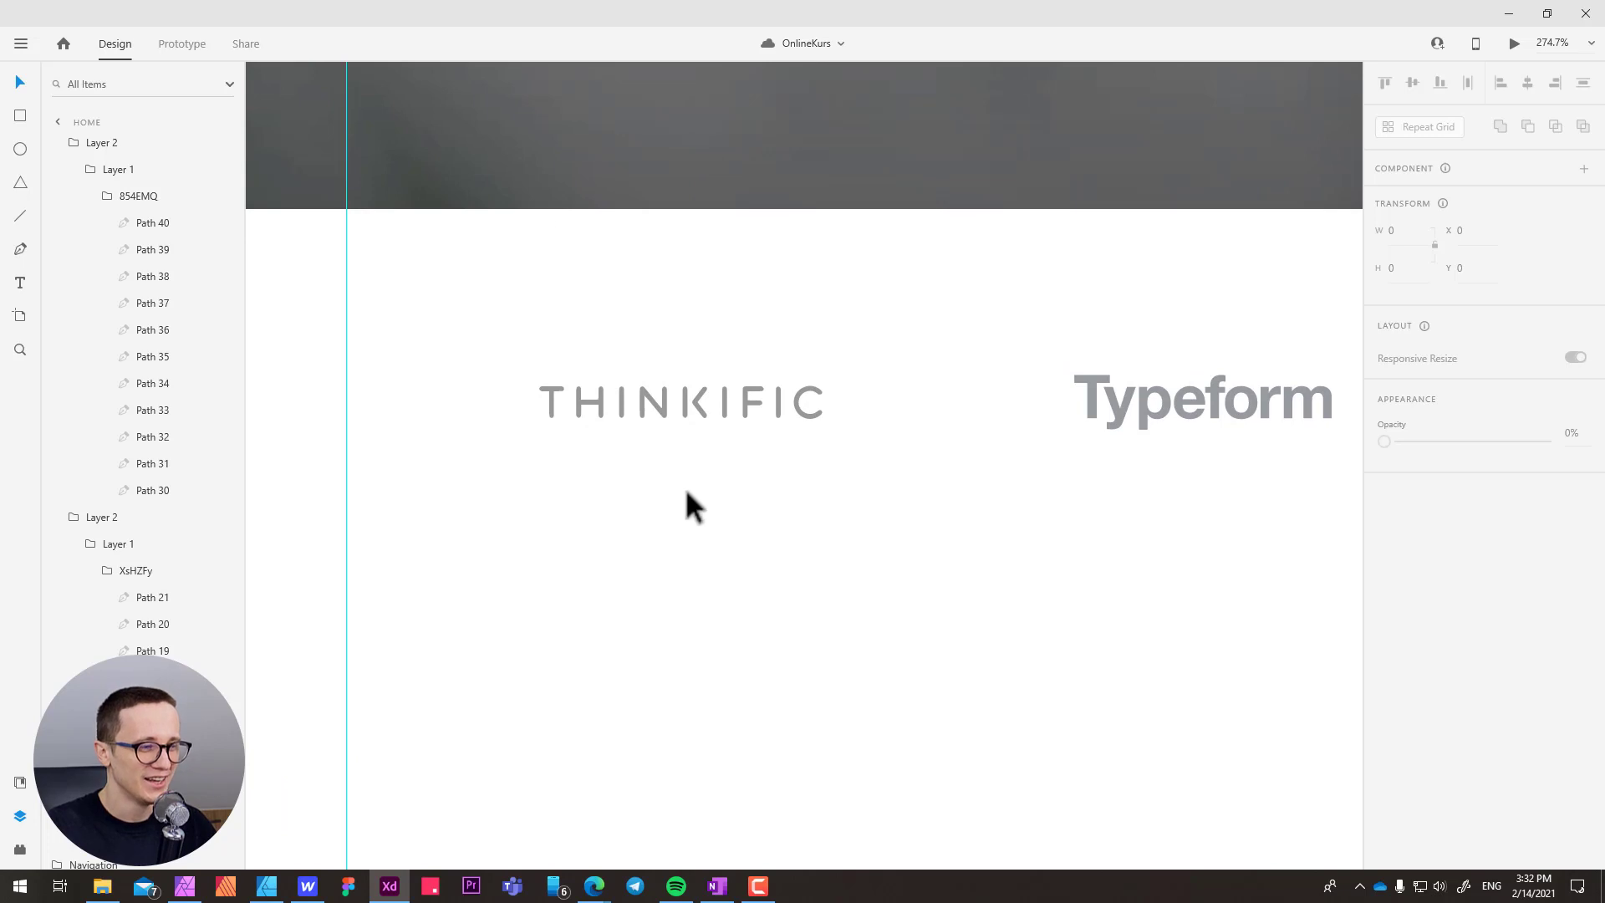
key("ctrl+v")
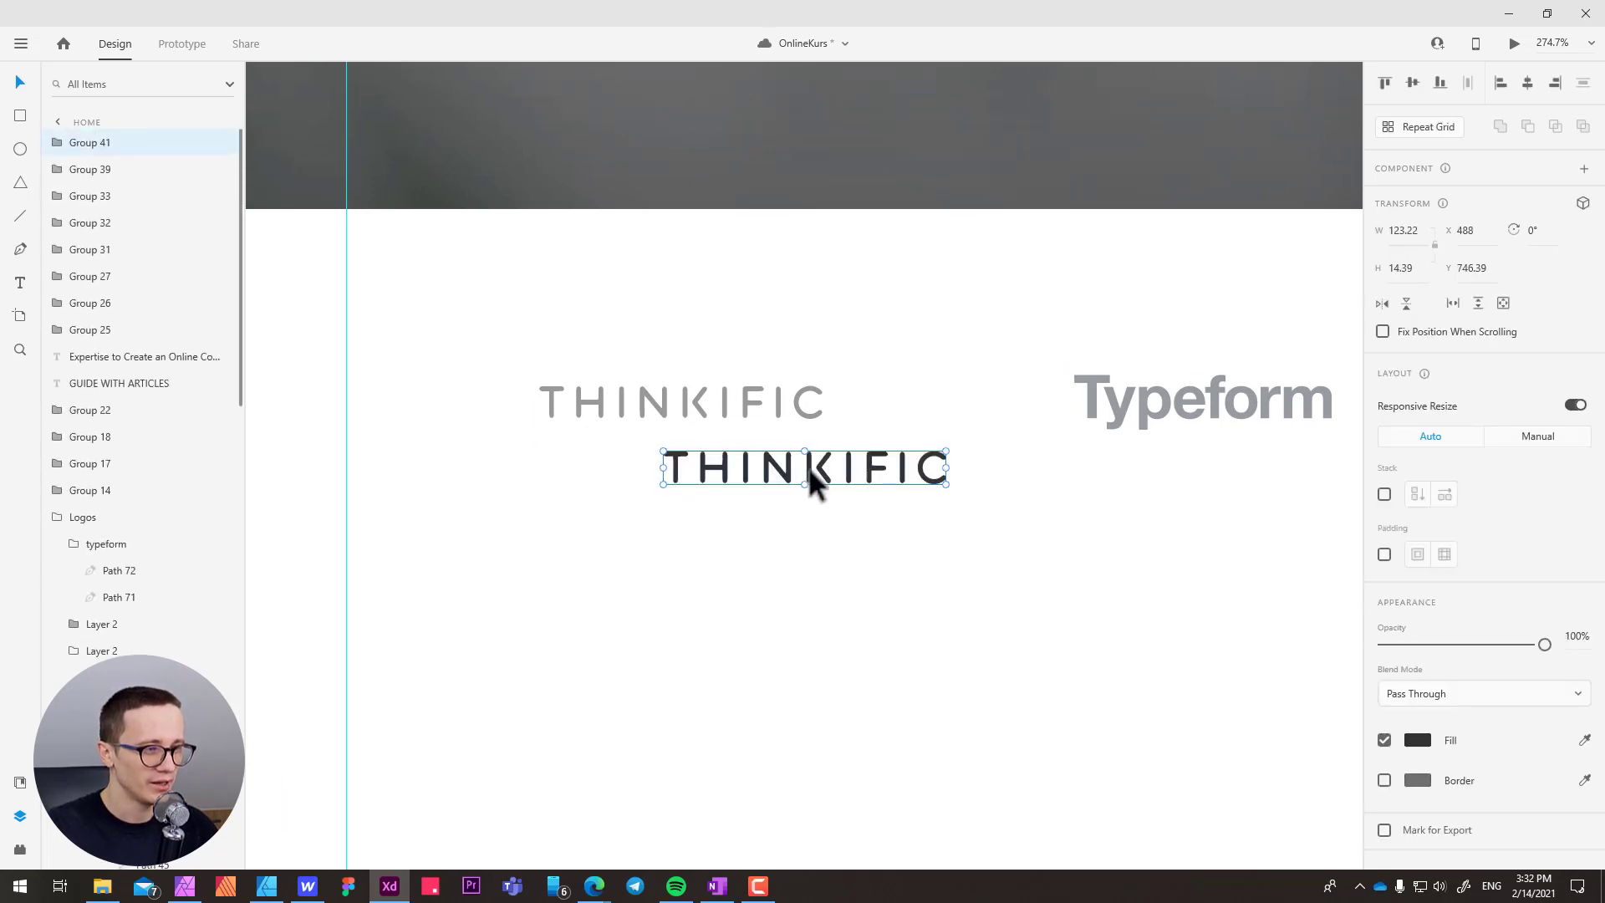
- Place the pasted Thinkific logo beneath the original one, aligned with its left edge, at about X 434, Y 763
left_click_drag(809, 477, 684, 462)
left_click_drag(886, 512, 835, 533)
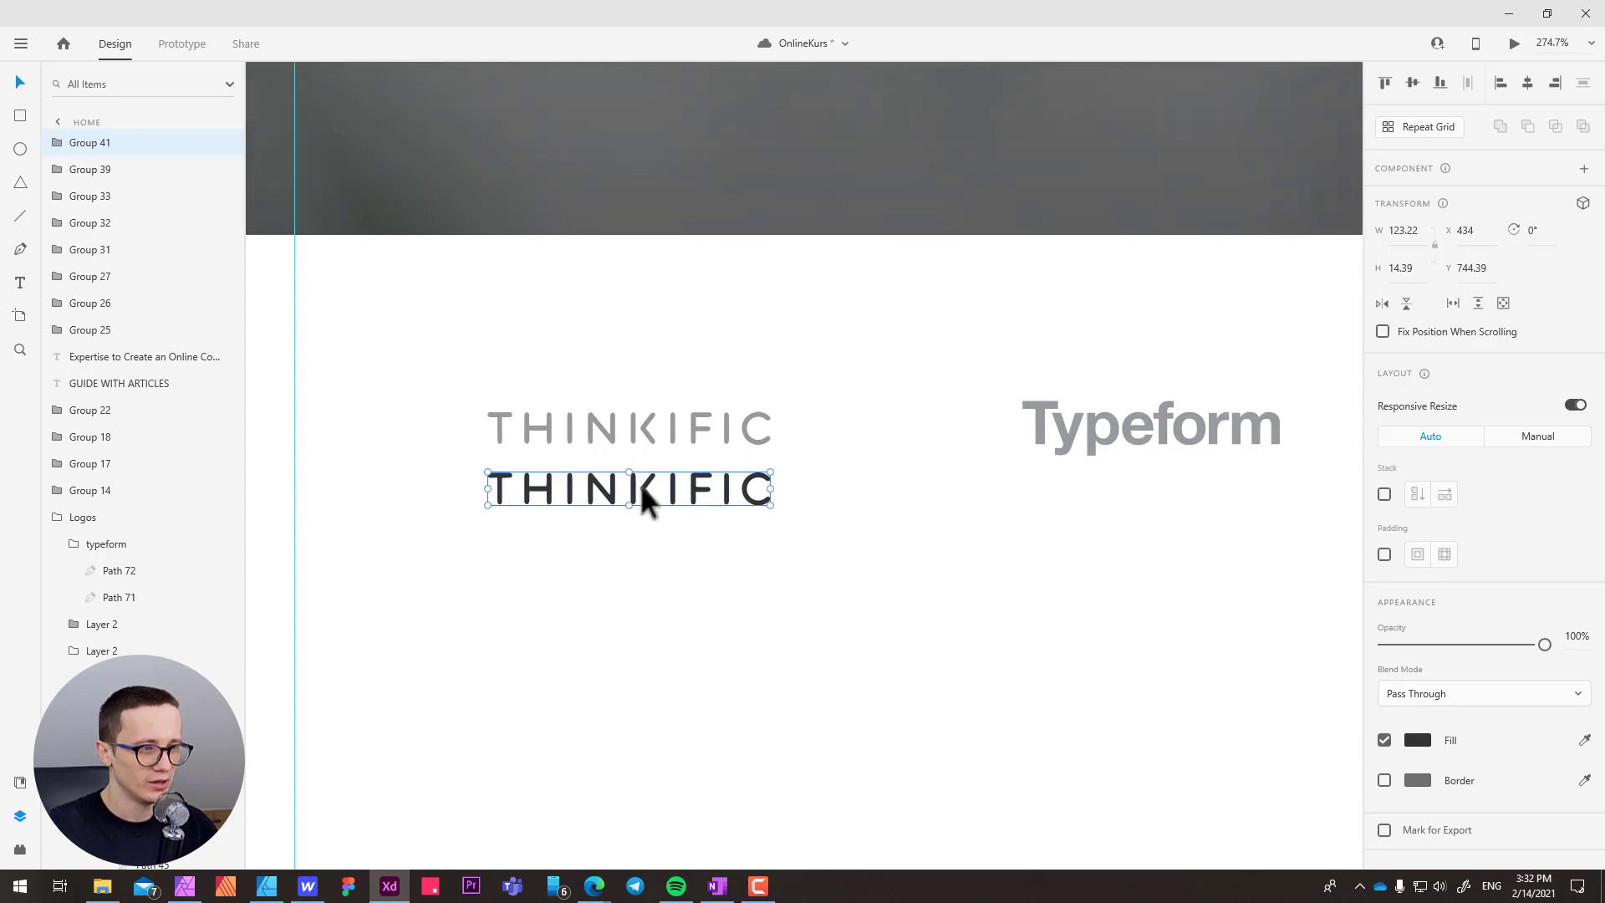
left_click_drag(645, 498, 645, 545)
left_click_drag(851, 520, 796, 522)
- Export the whole typeform logo group as an SVG into the Homepage logos folder
scroll(796, 522, "right", 5)
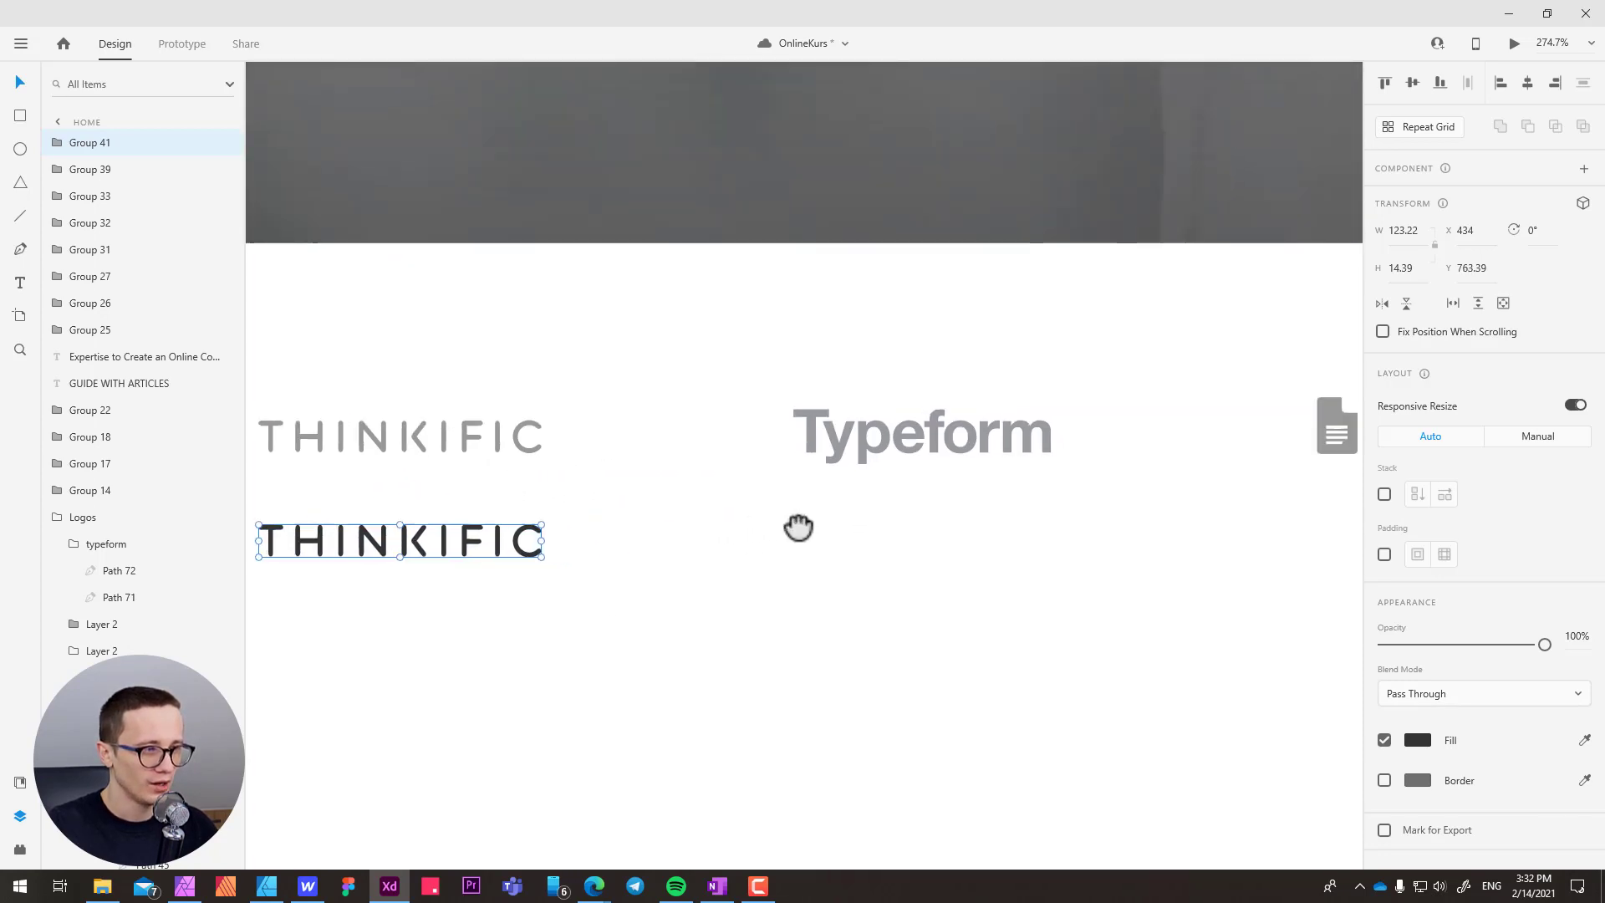
left_click(804, 451)
double_click(805, 451)
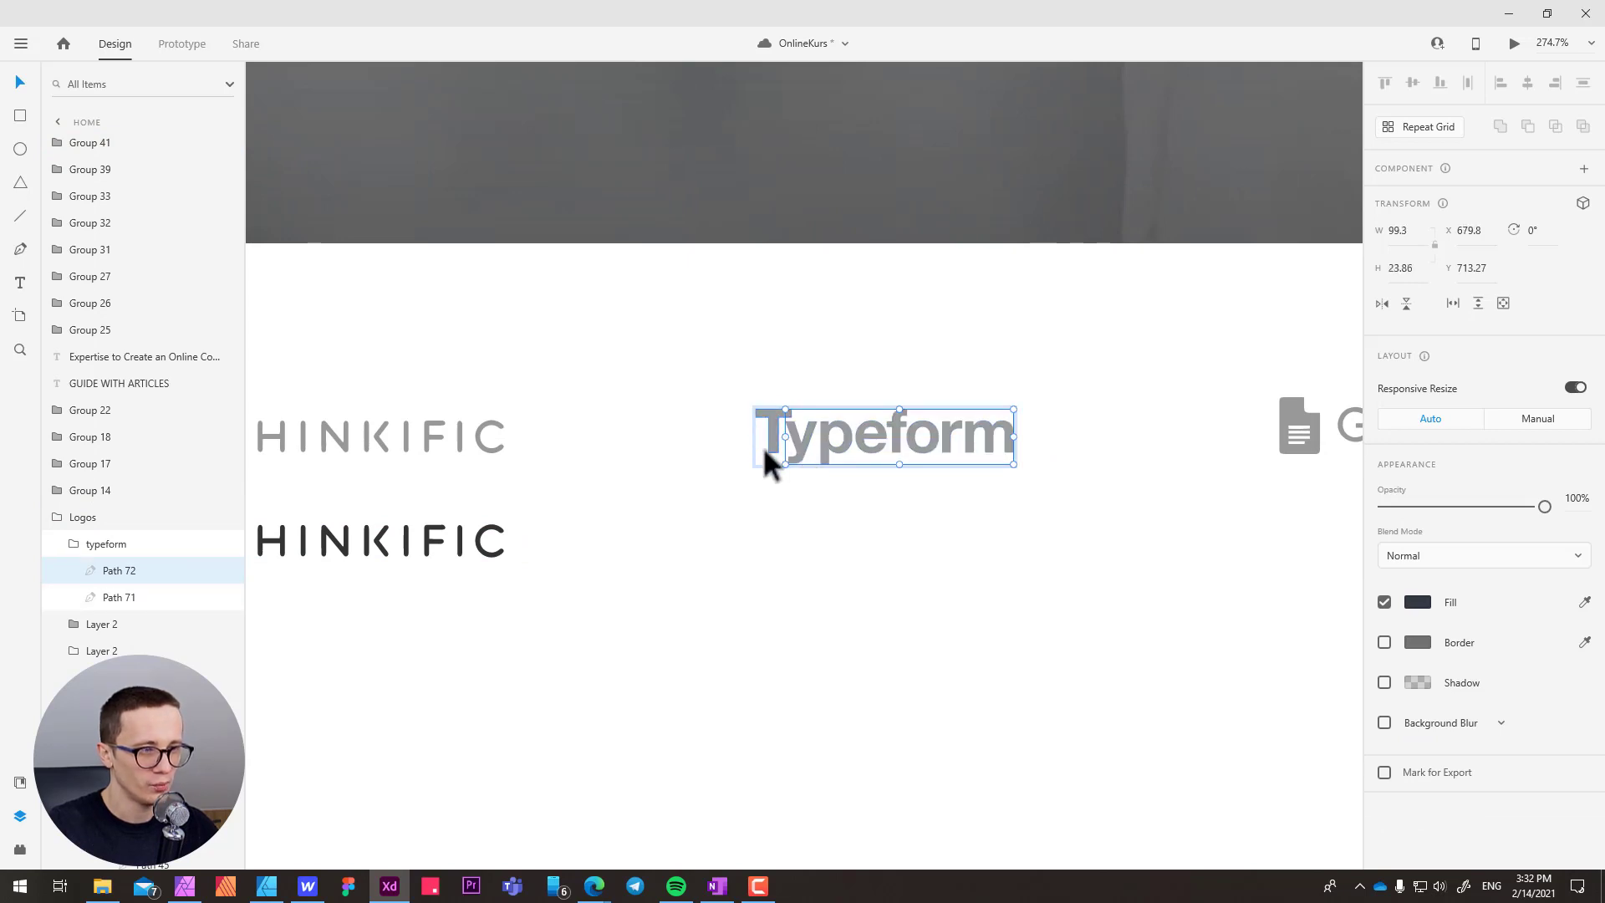
left_click(789, 528)
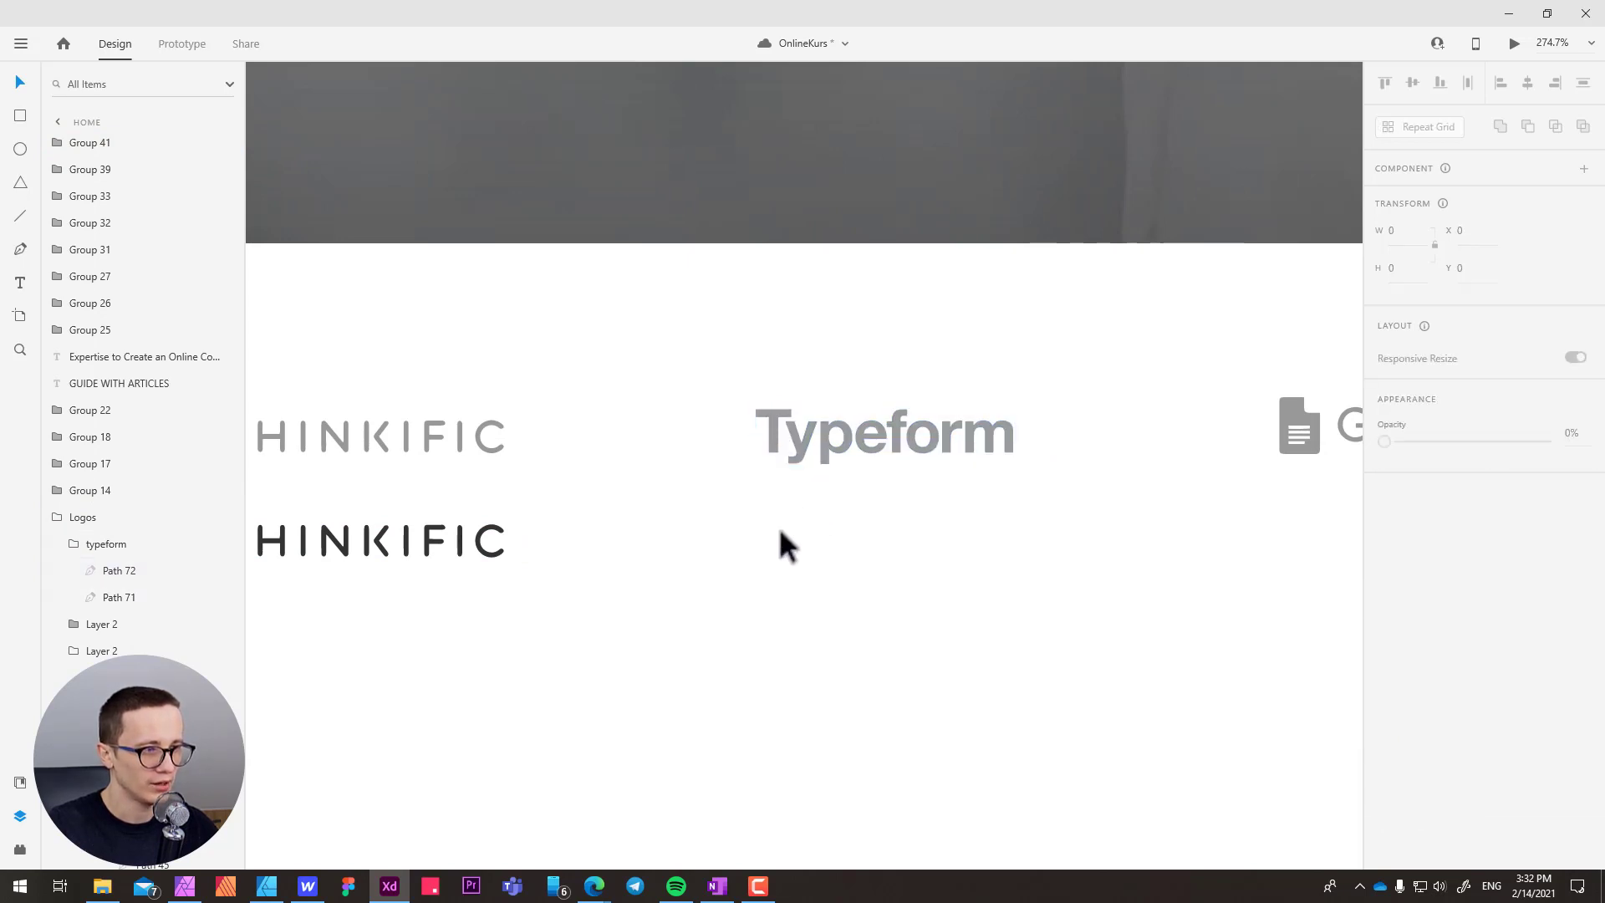
double_click(797, 453)
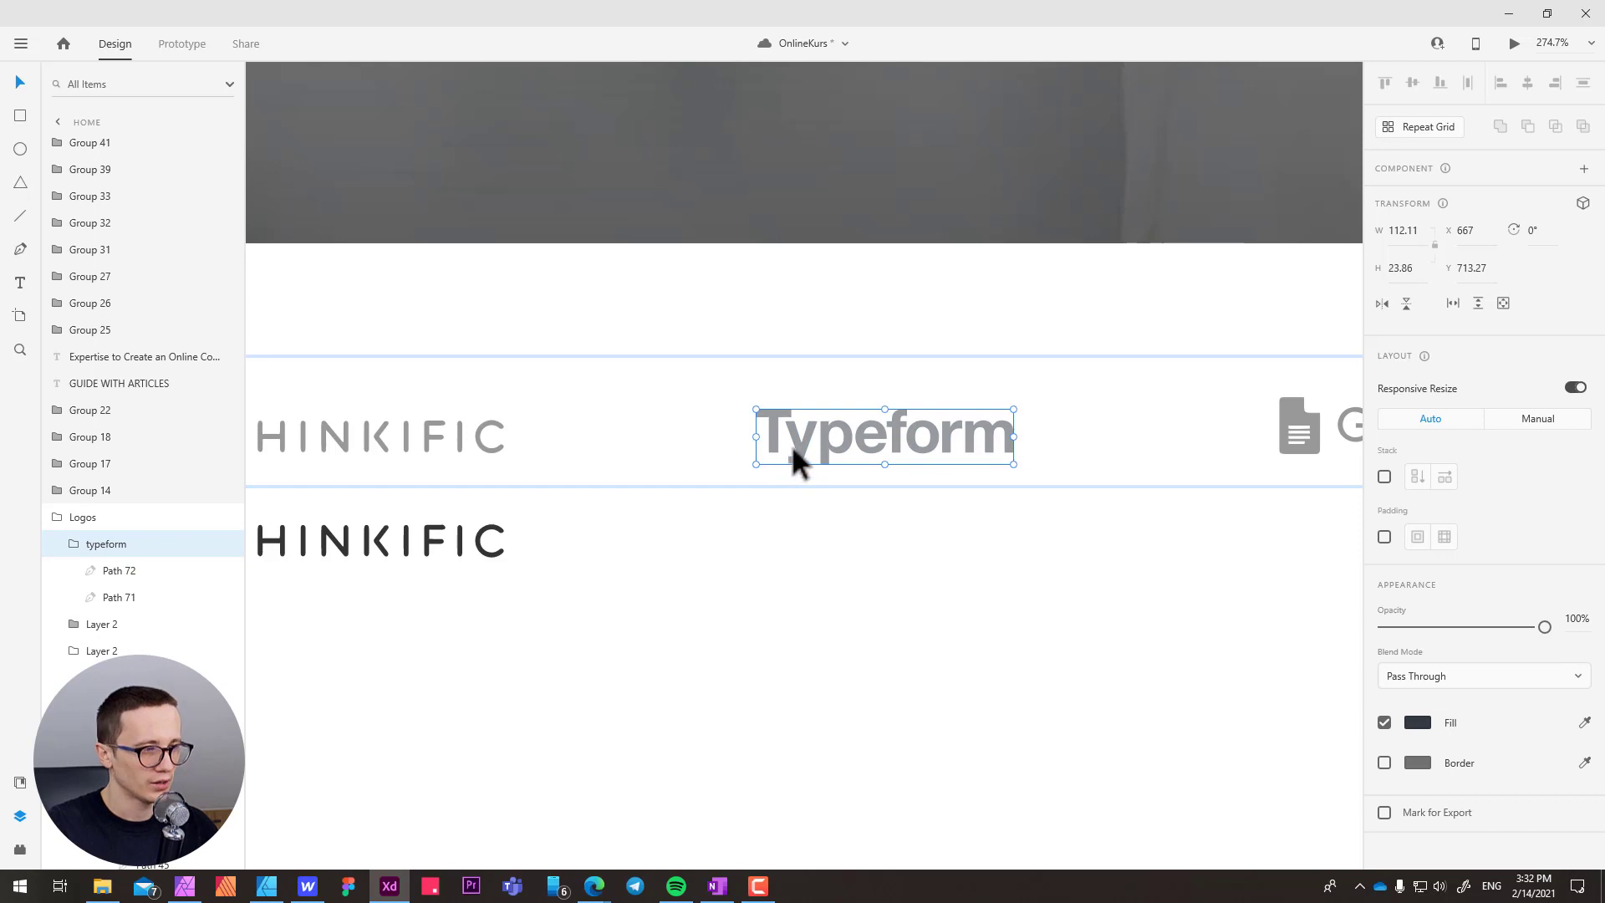
key("ctrl+e")
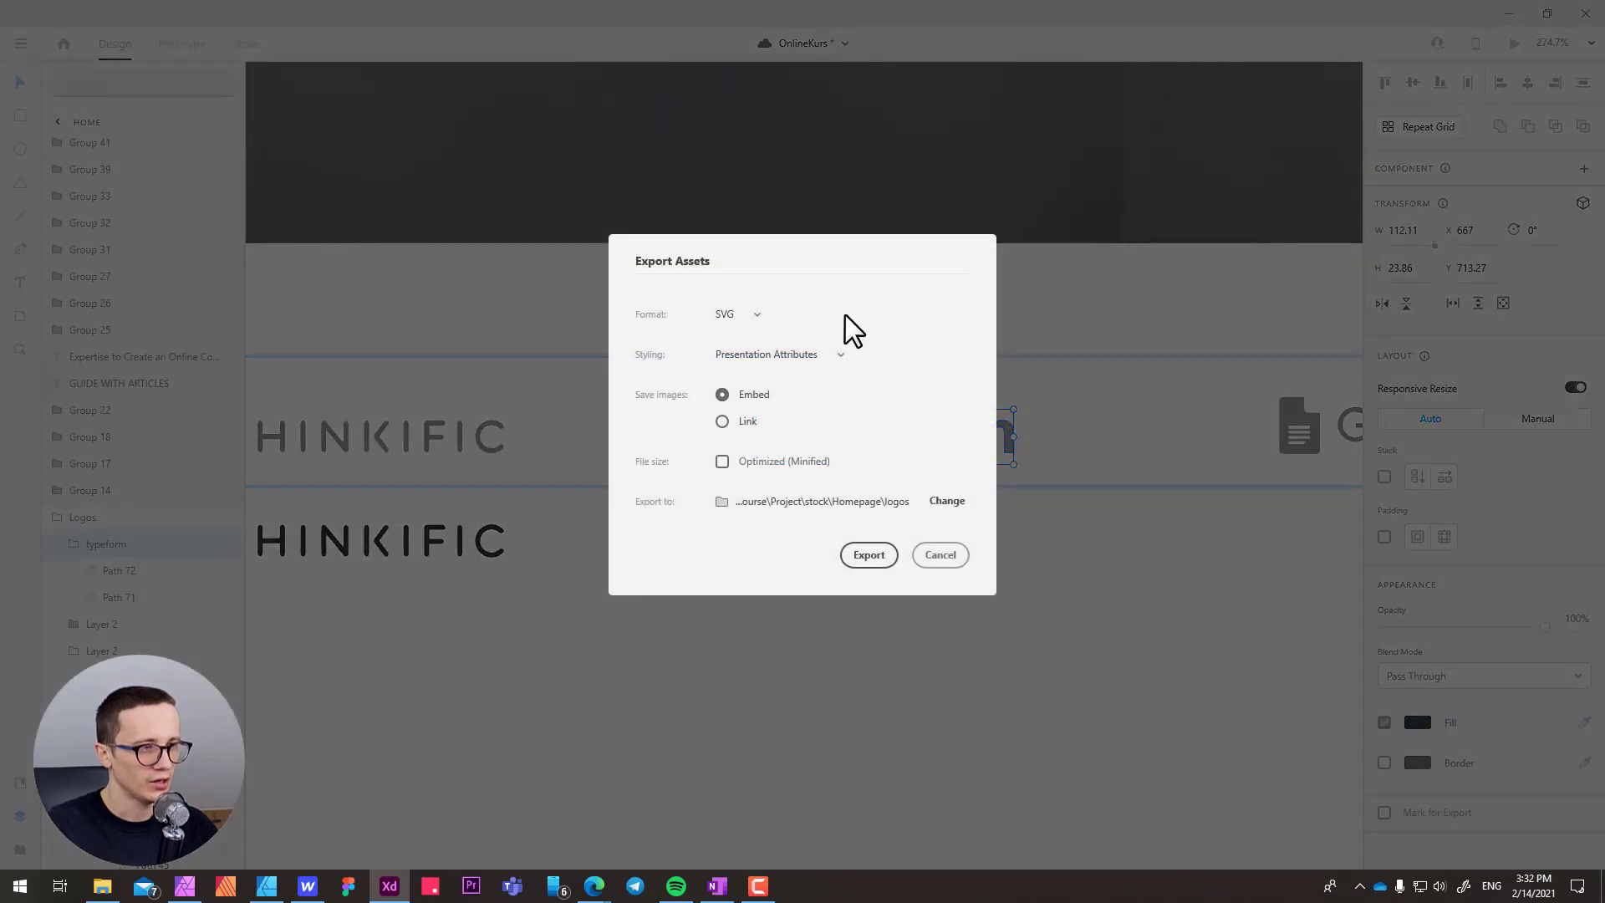
left_click(870, 555)
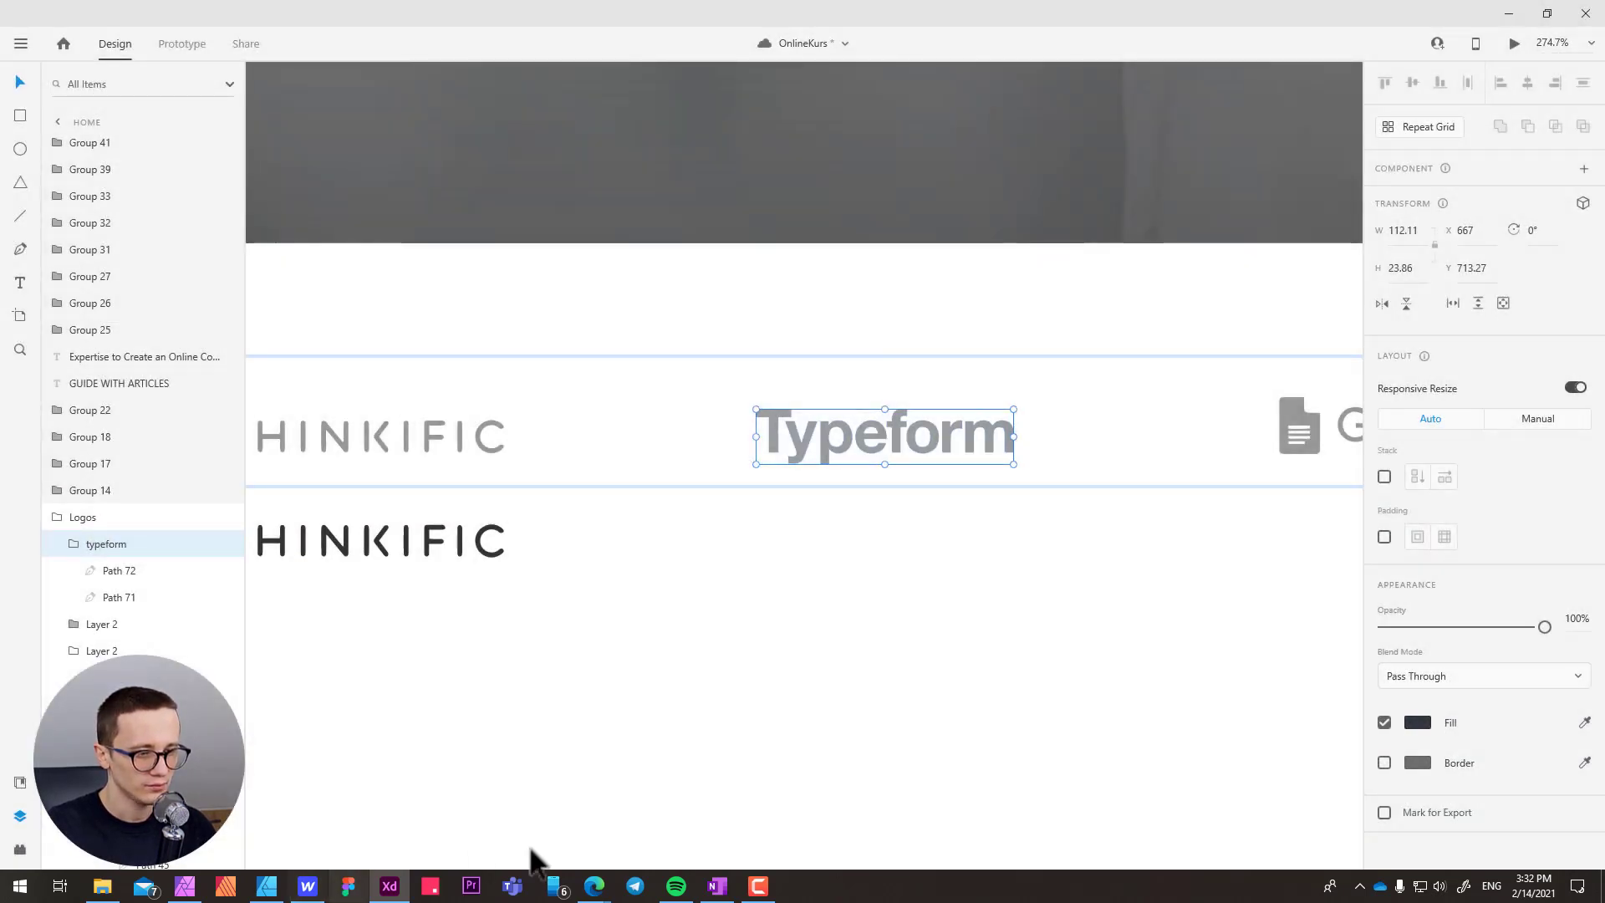
- Switch to Affinity Designer and close Layer 2.svg without saving its changes
left_click(267, 886)
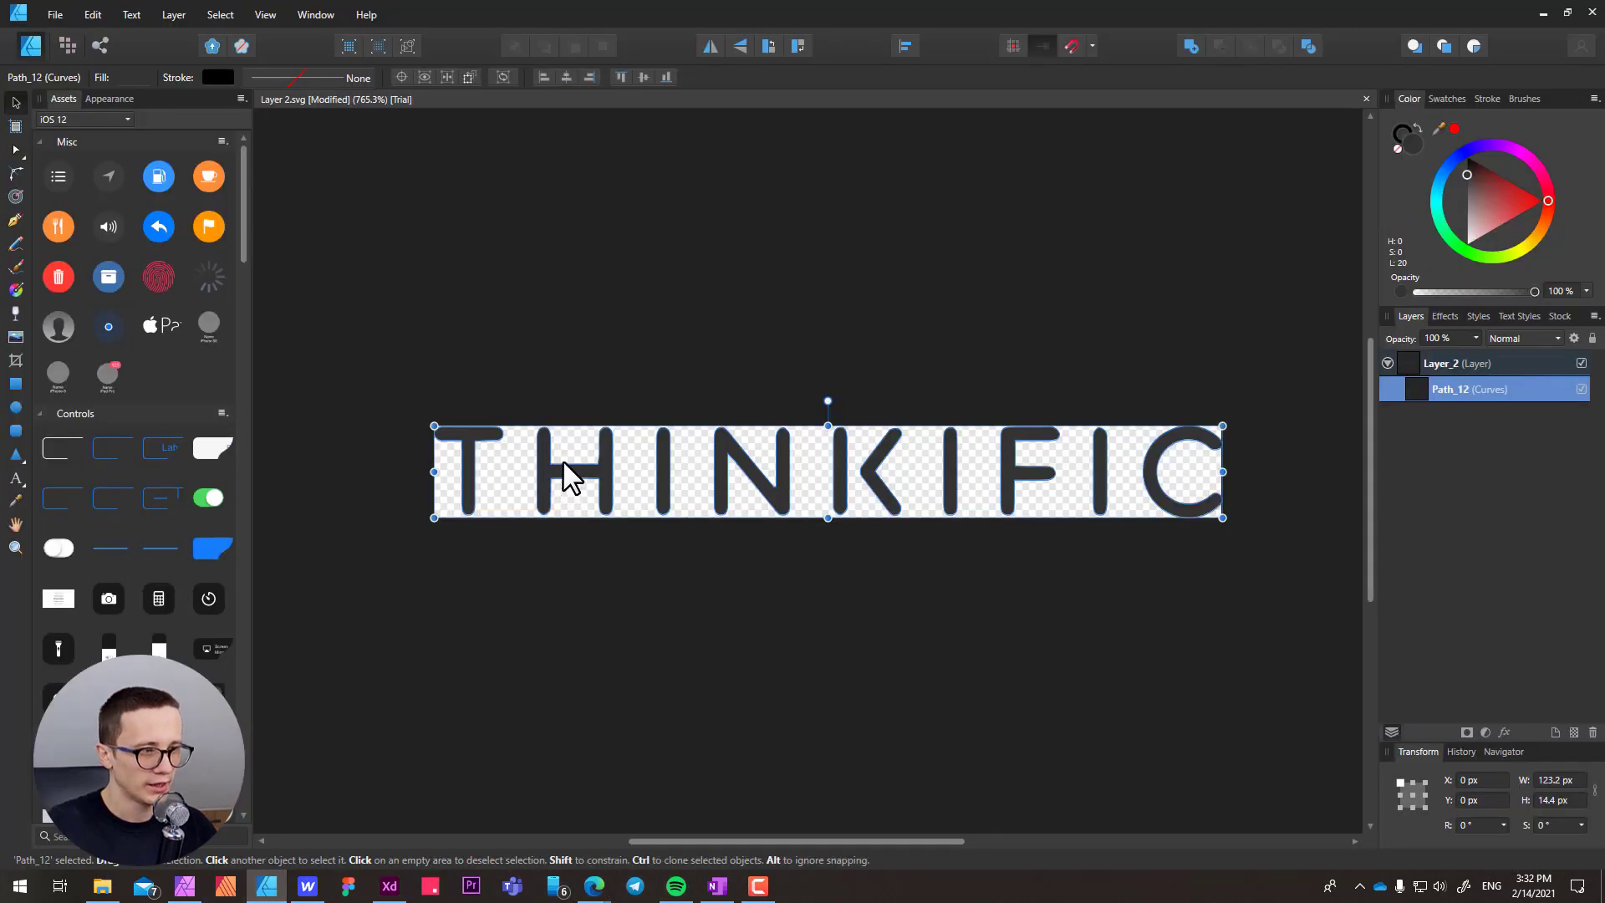
key("ctrl+w")
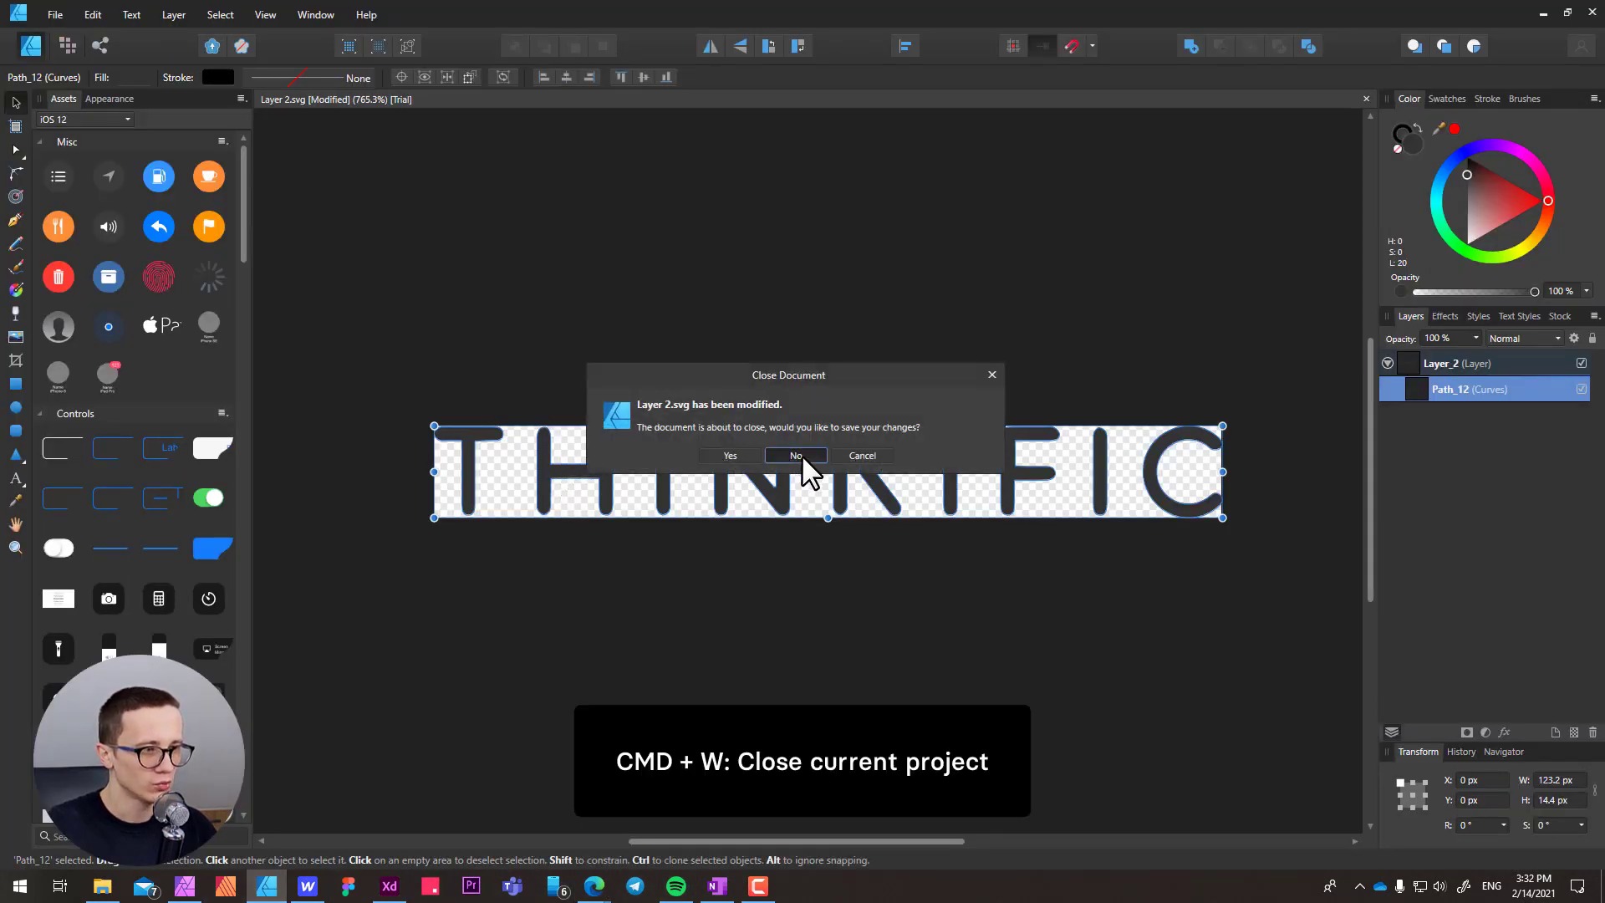
left_click(798, 455)
- Open the exported typeform SVG from the Homepage logos folder in Affinity Designer
left_click(102, 886)
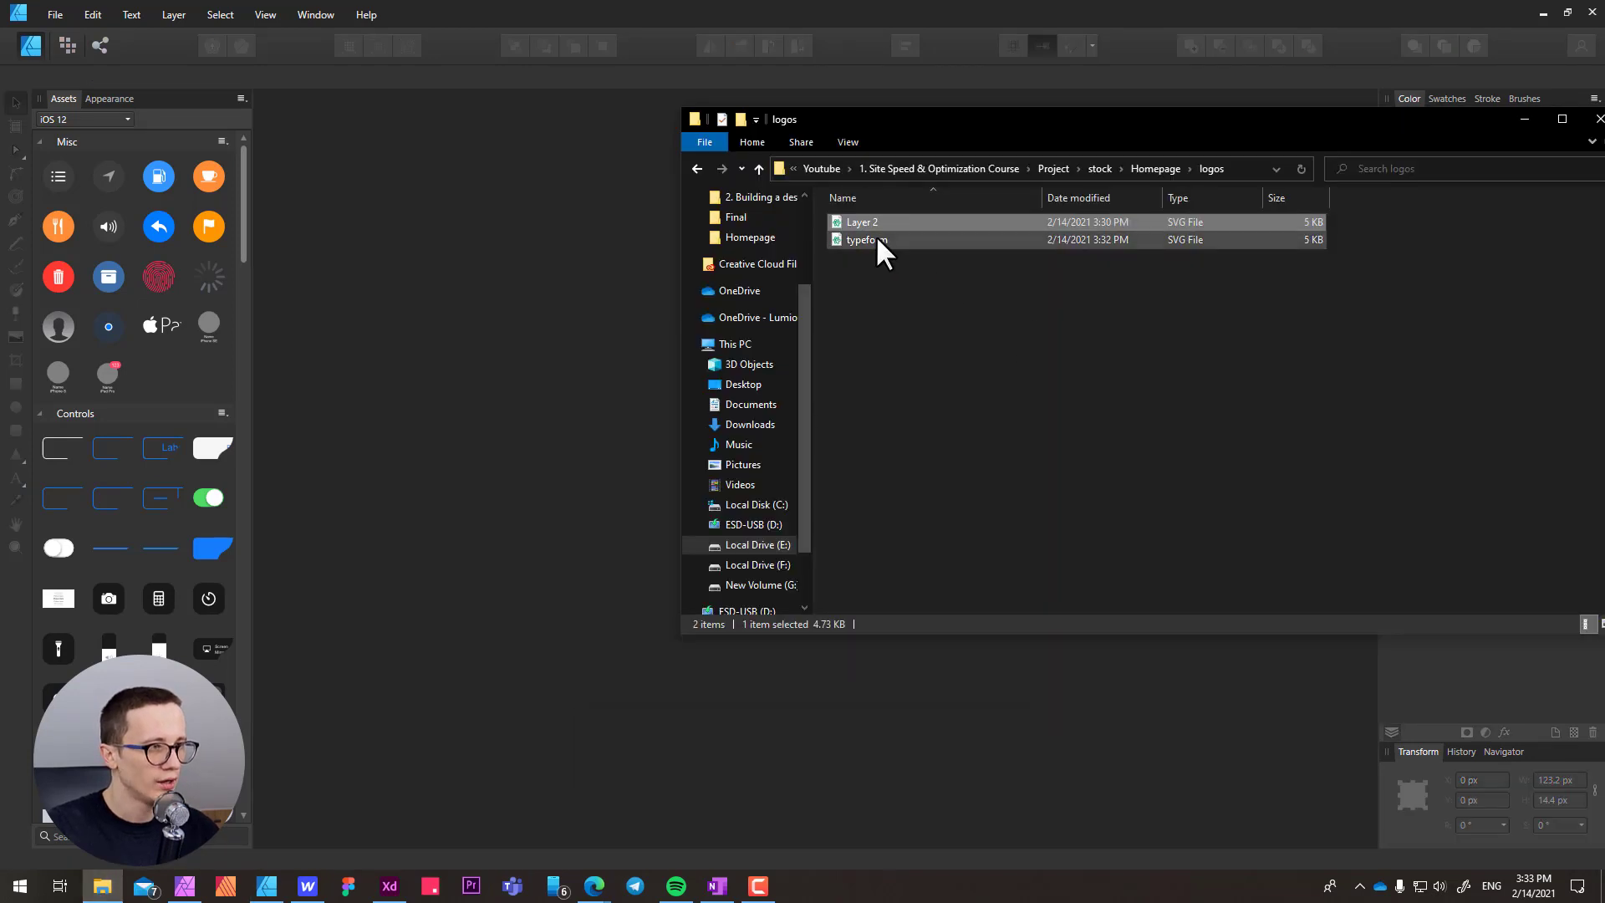
left_click_drag(836, 237, 428, 358)
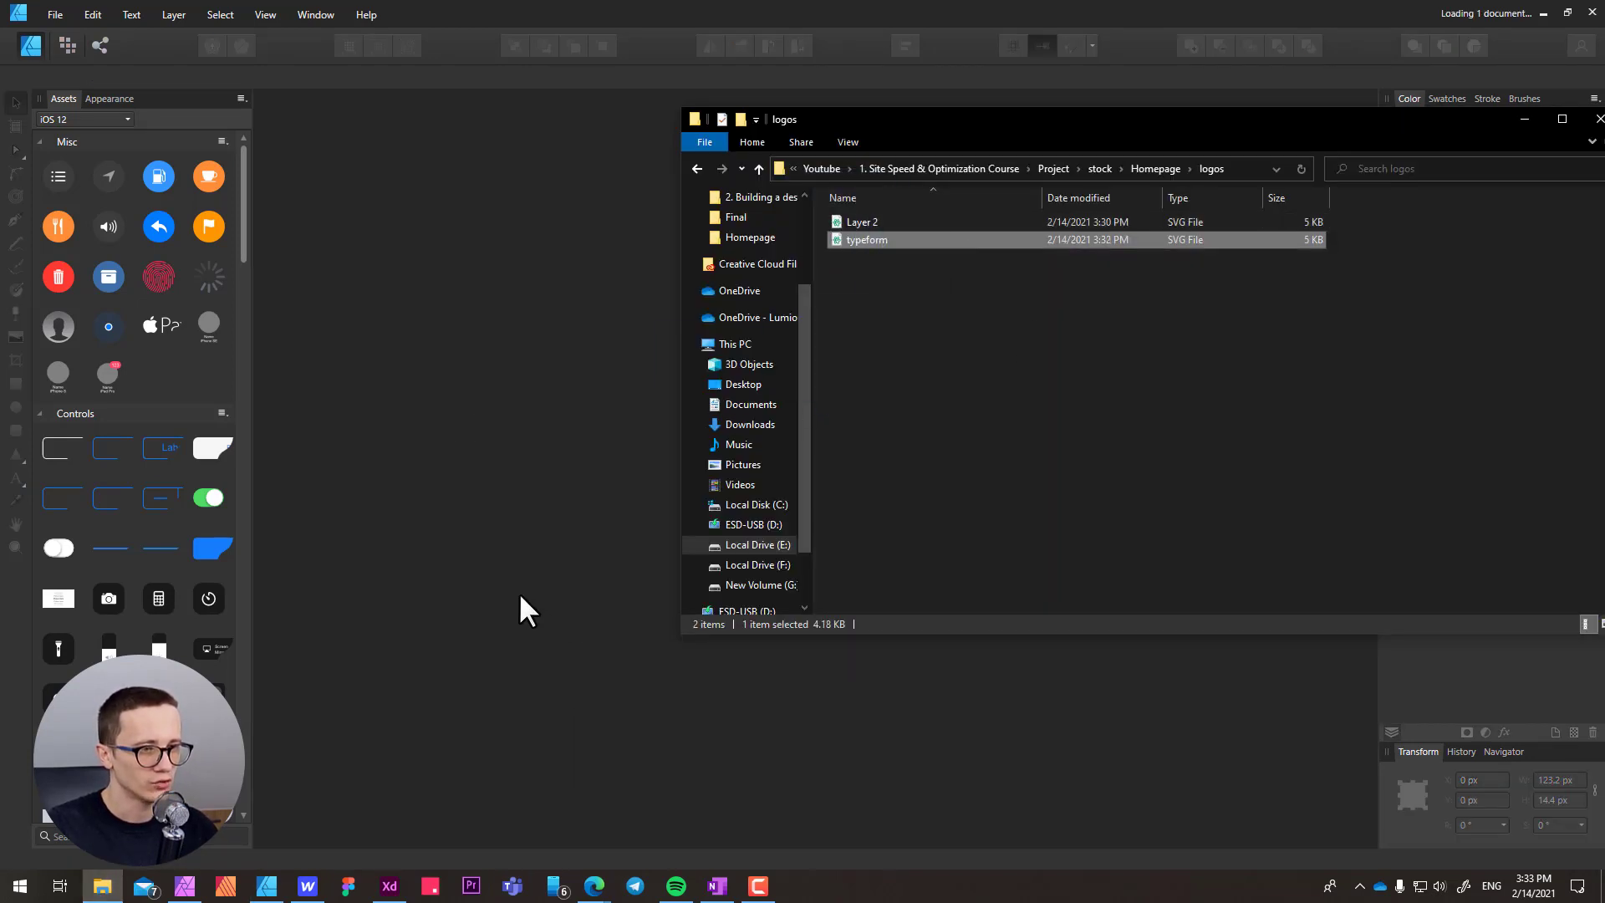
left_click(515, 633)
key("space")
left_click_drag(516, 680, 591, 664)
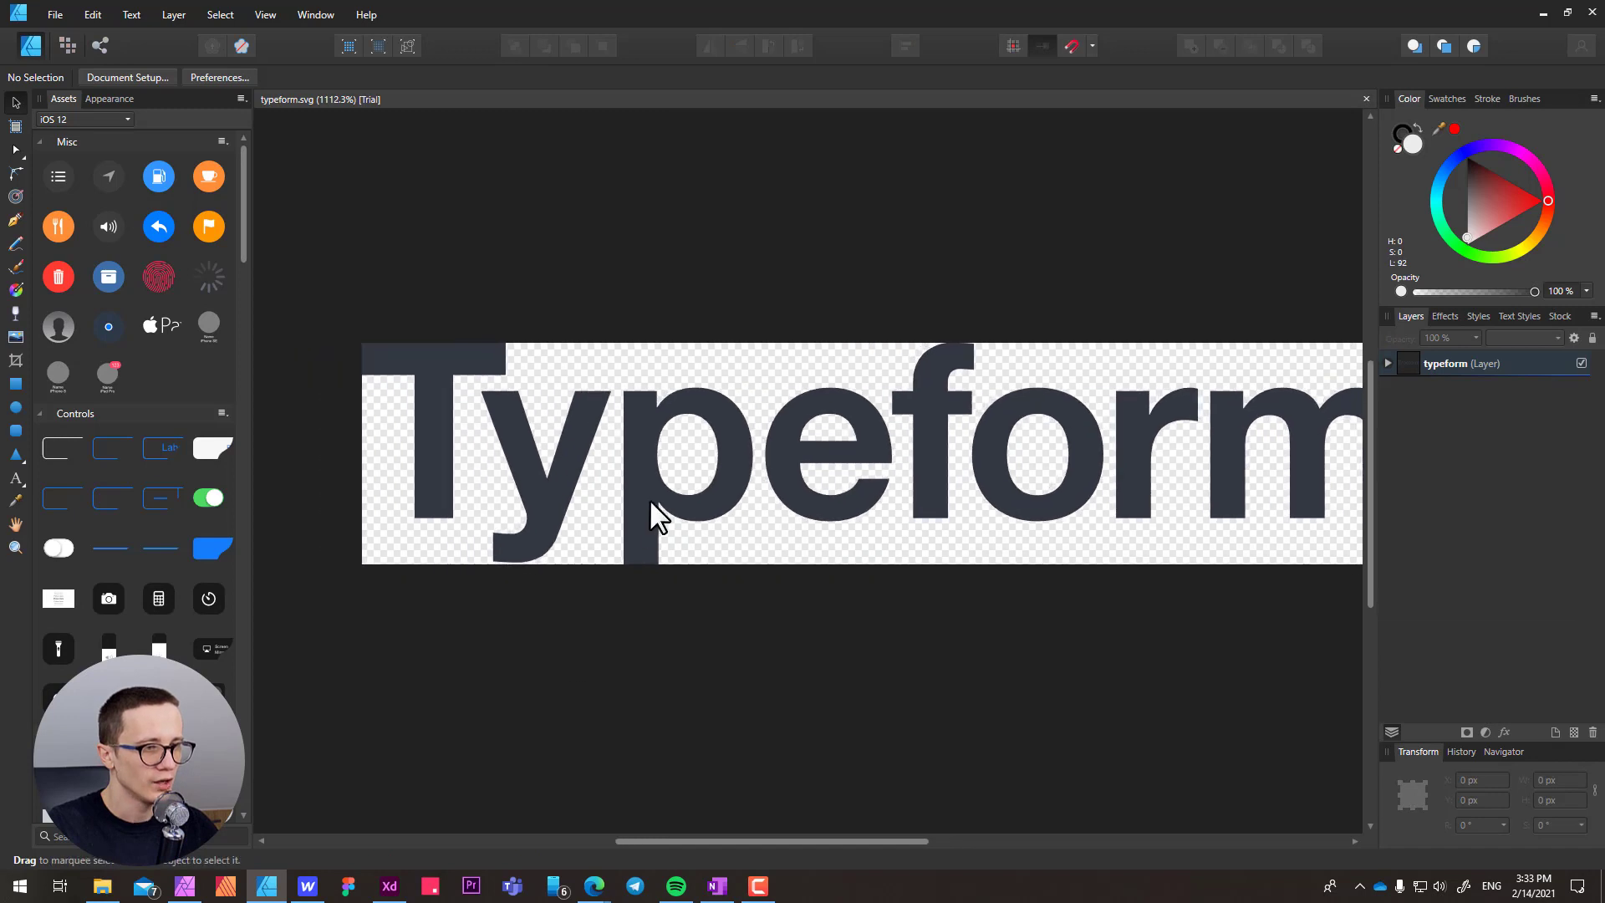
- Merge the letter T and the remaining Typeform letters into a single curves object with the Add operation
left_click(651, 502)
left_click(523, 635)
left_click(518, 459)
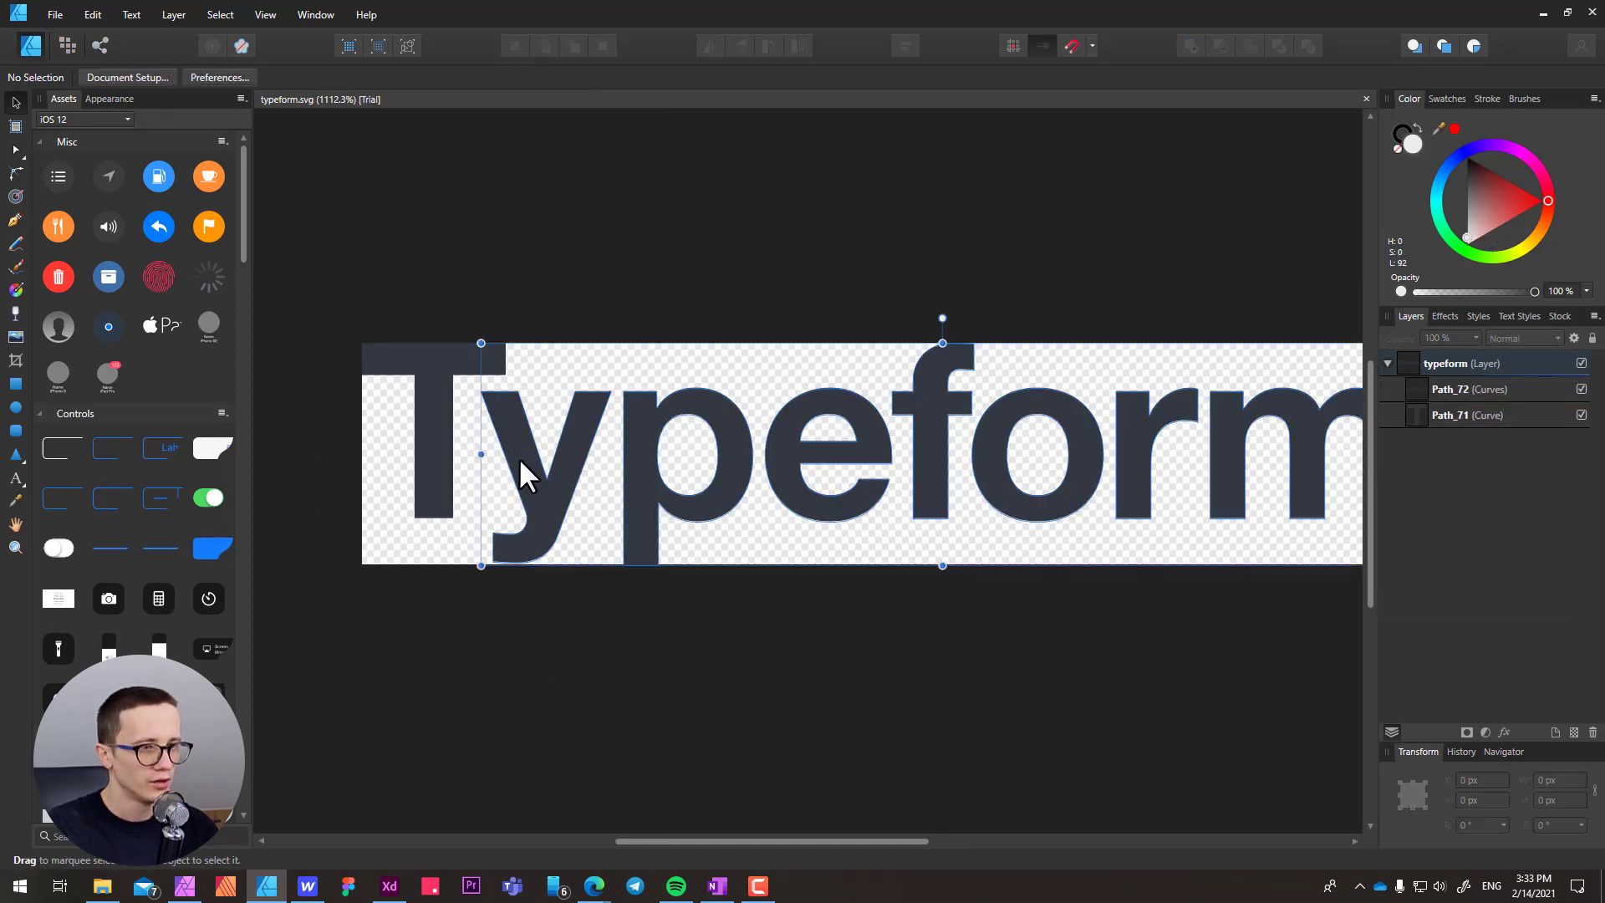
left_click(461, 536)
left_click(492, 547)
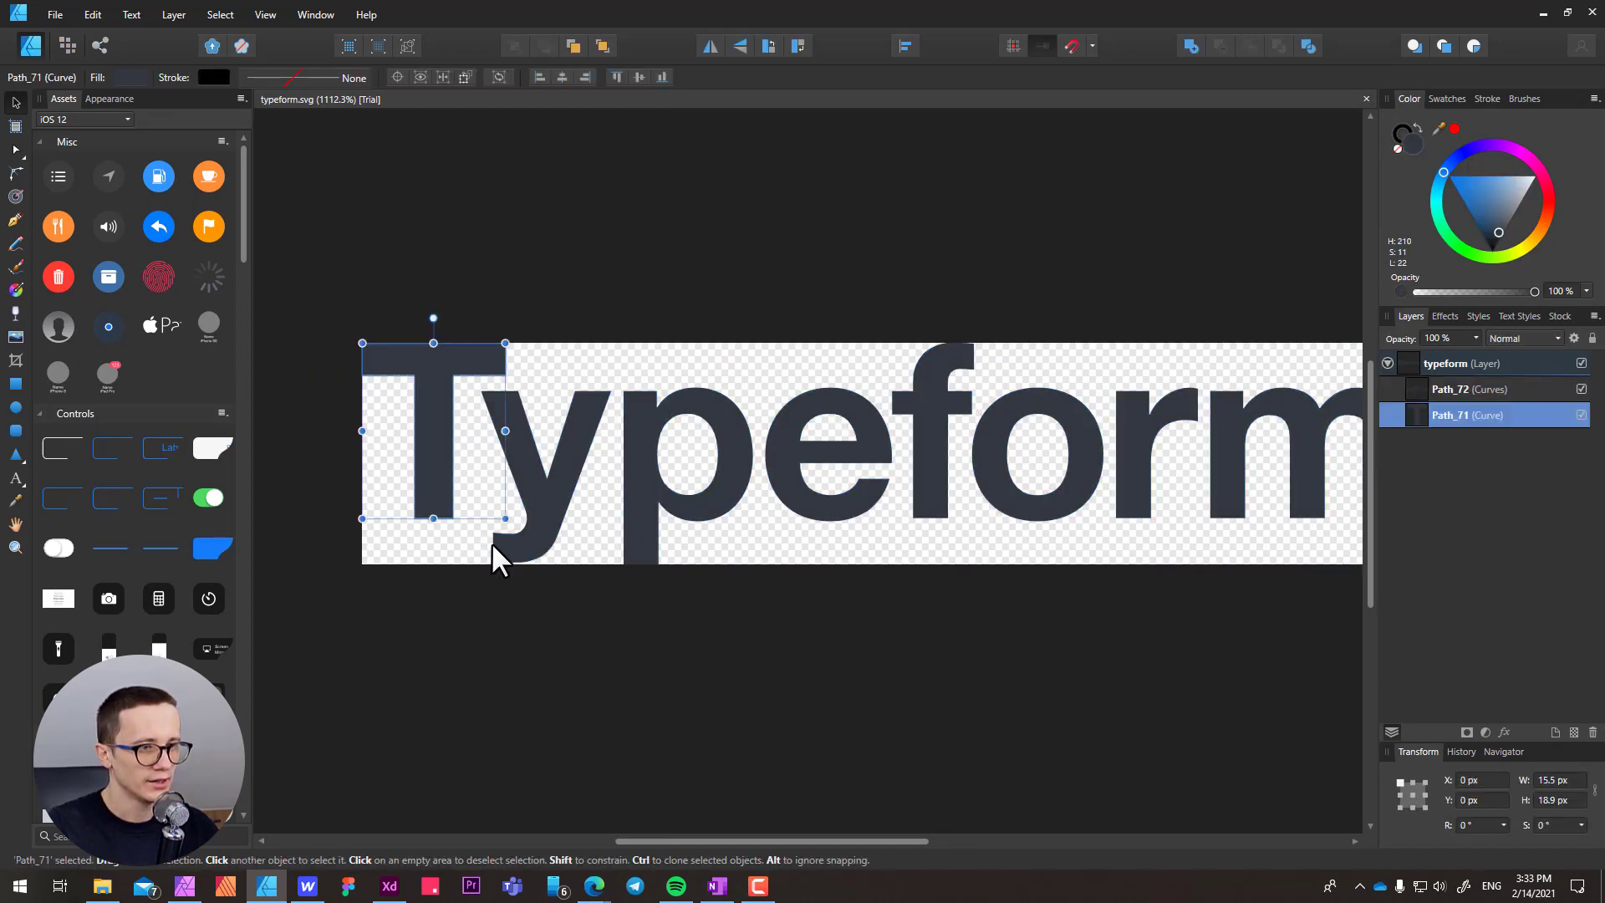
left_click(657, 520, "shift")
left_click(1194, 48)
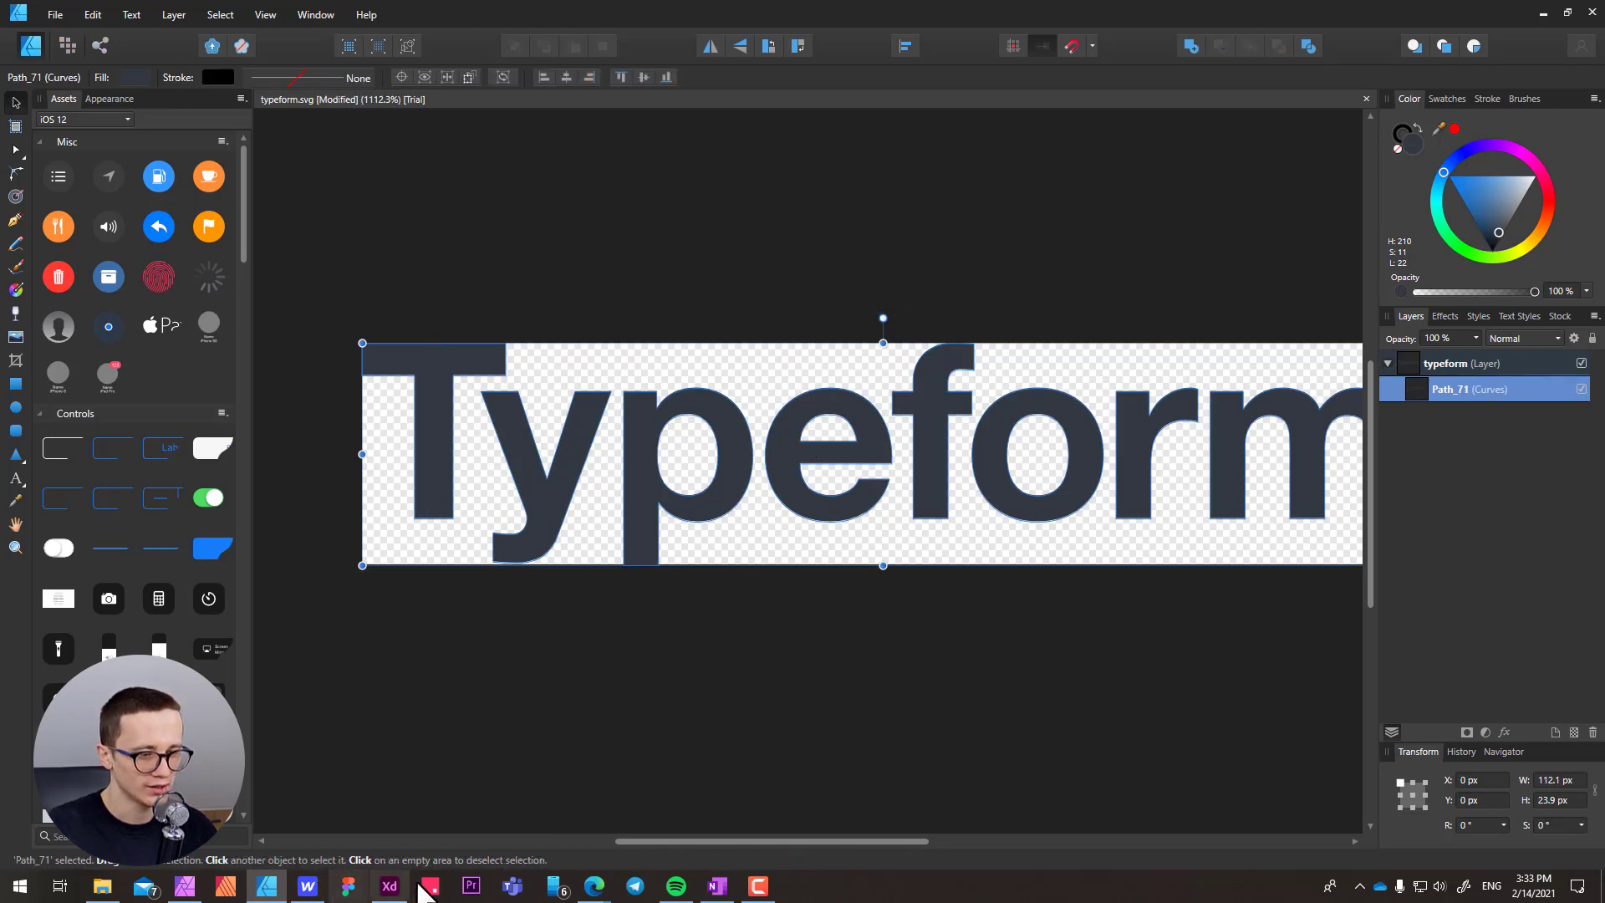
- Paste the merged Typeform logo into the home page in Adobe XD and place it beneath the original Typeform logo
left_click(390, 888)
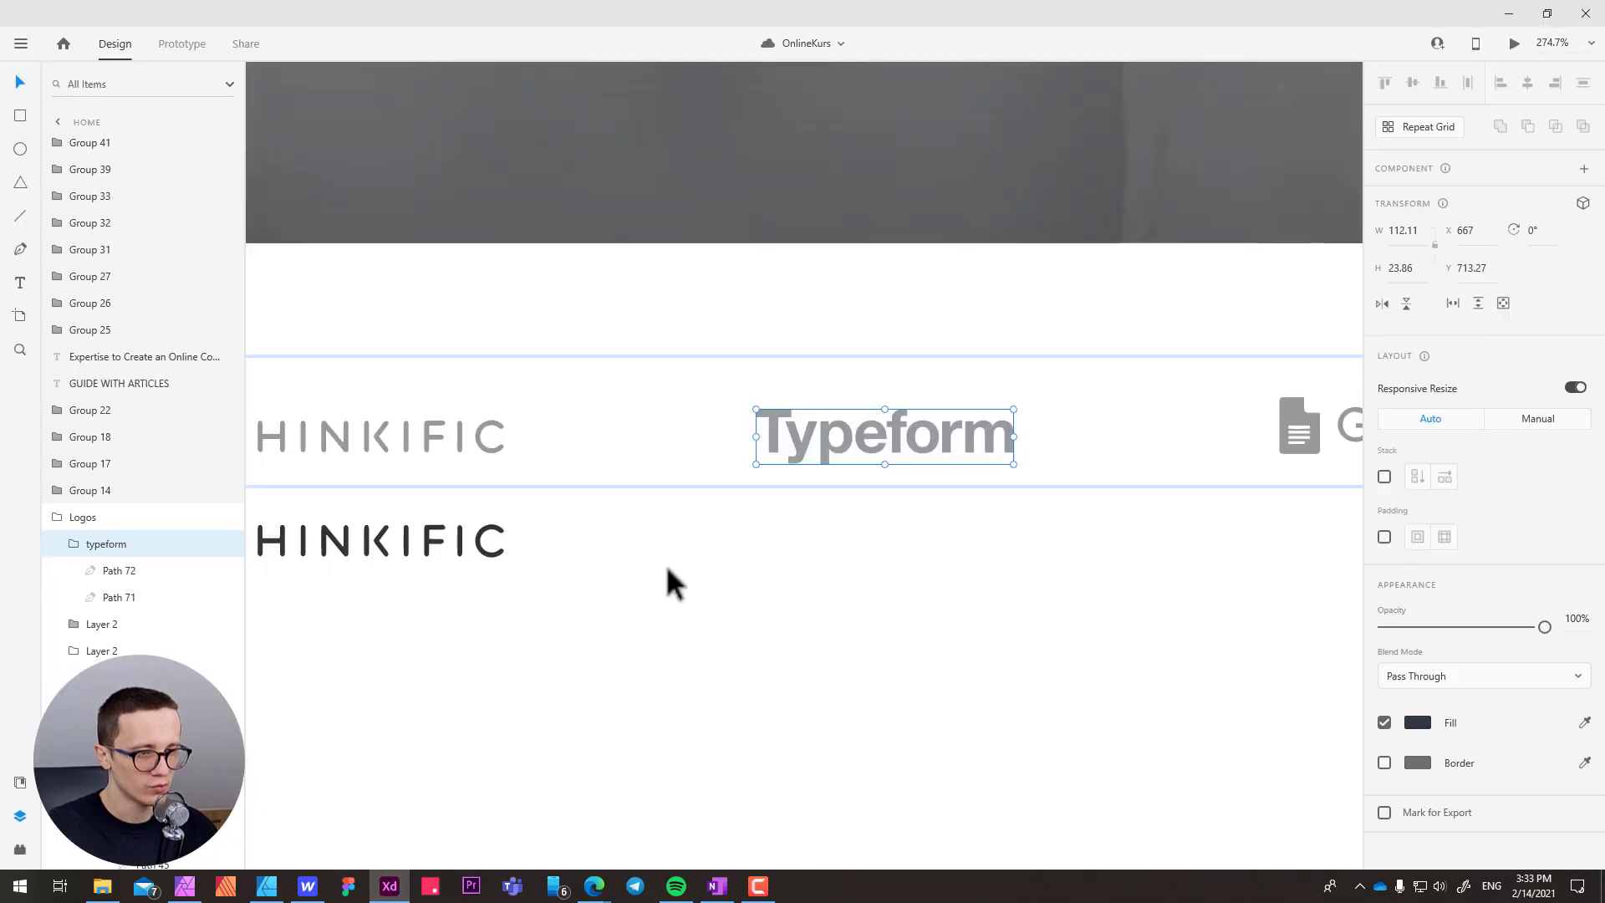
key("ctrl+v")
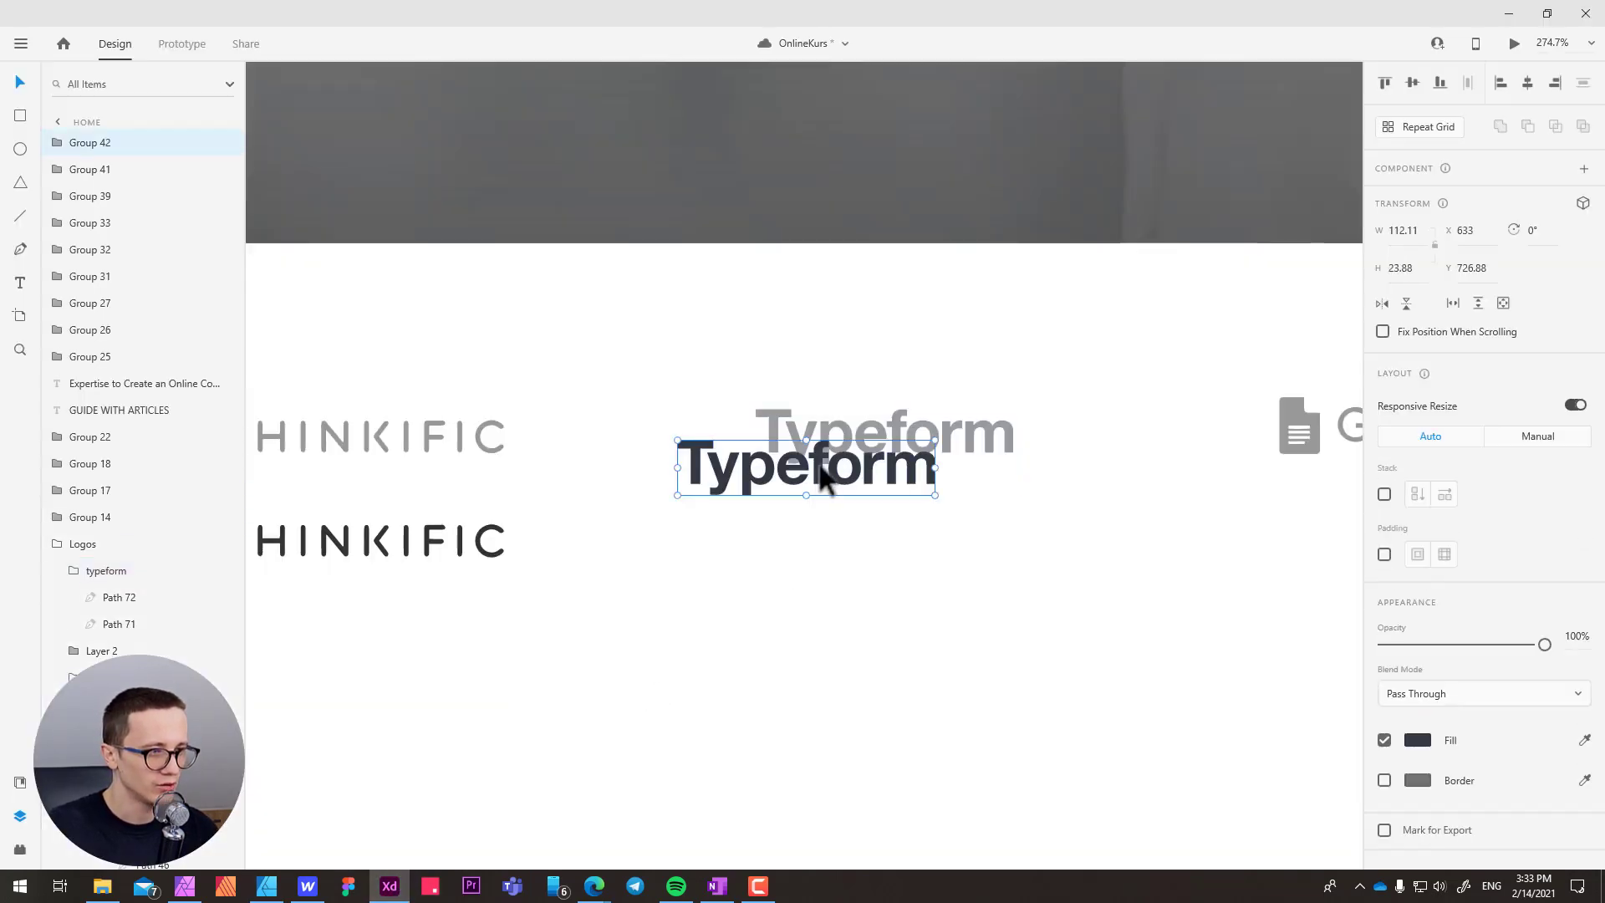
left_click_drag(824, 466, 907, 527)
left_click_drag(907, 527, 903, 545)
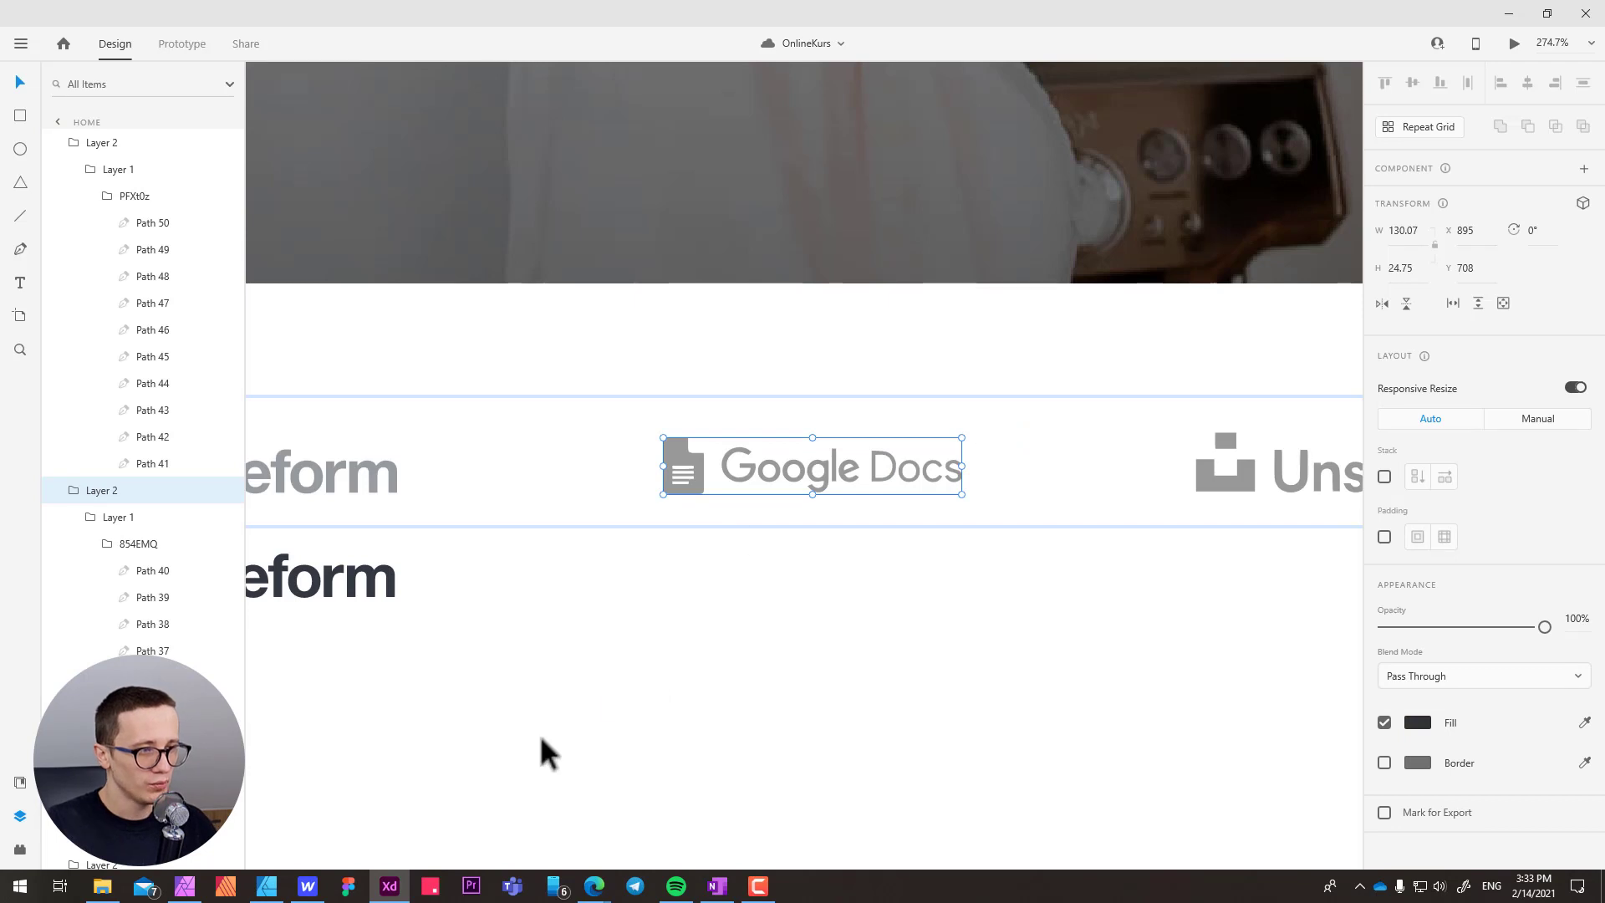
- Return to Affinity Designer and close typeform.svg without saving its changes
left_click(266, 886)
key("ctrl+w")
left_click(796, 454)
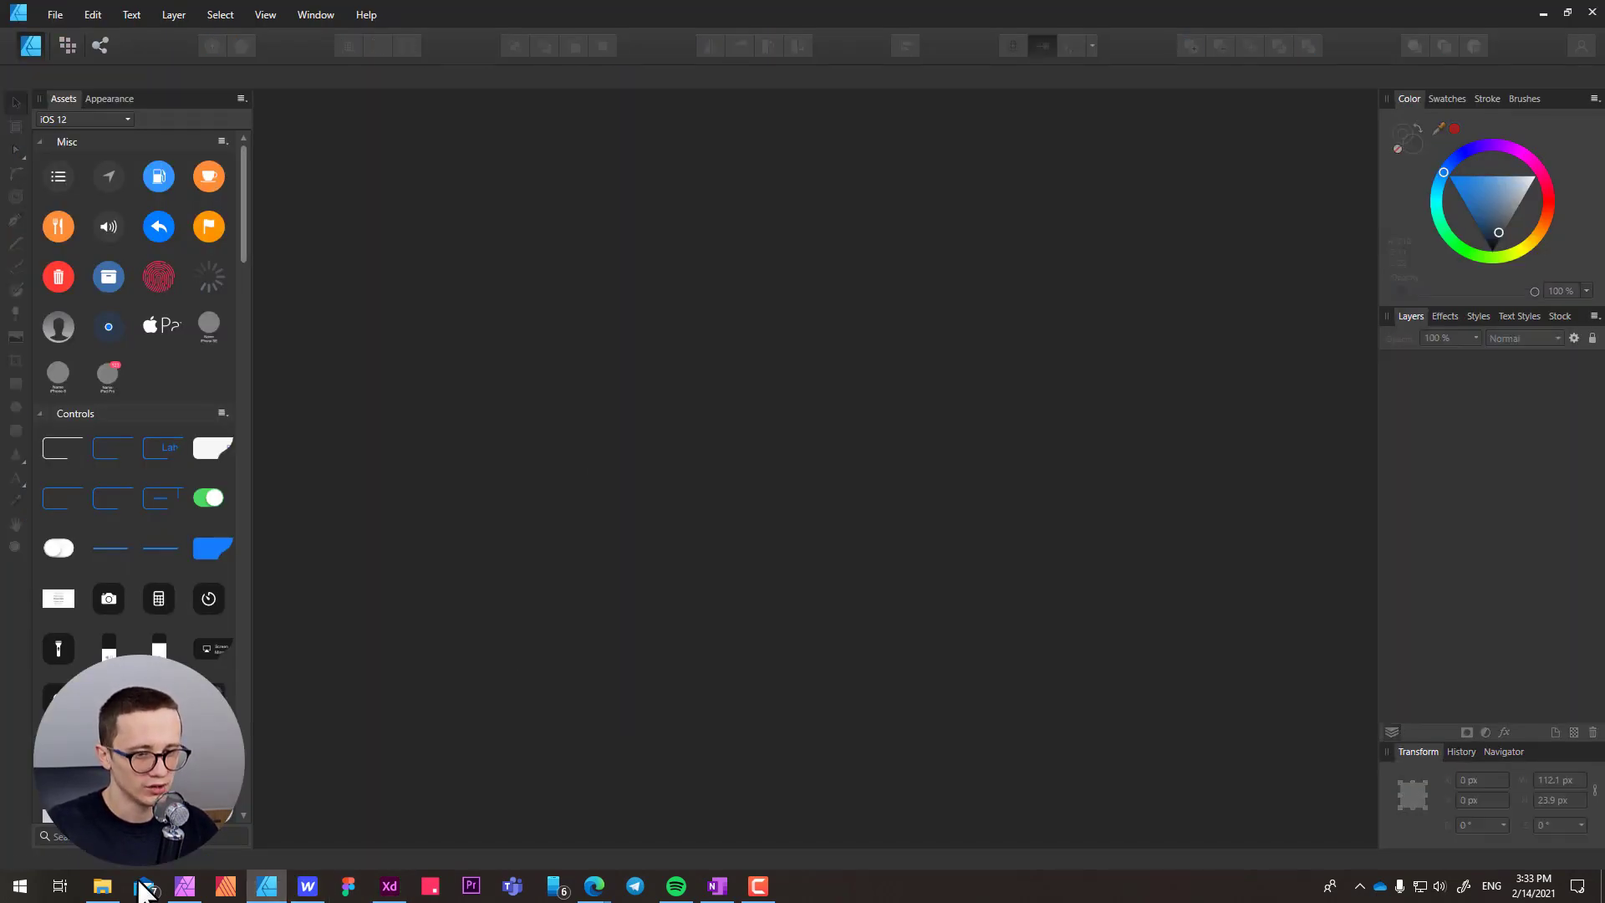
- Switch to the Homepage logos folder in File Explorer and display its files as large thumbnails
left_click(102, 886)
left_click(865, 221)
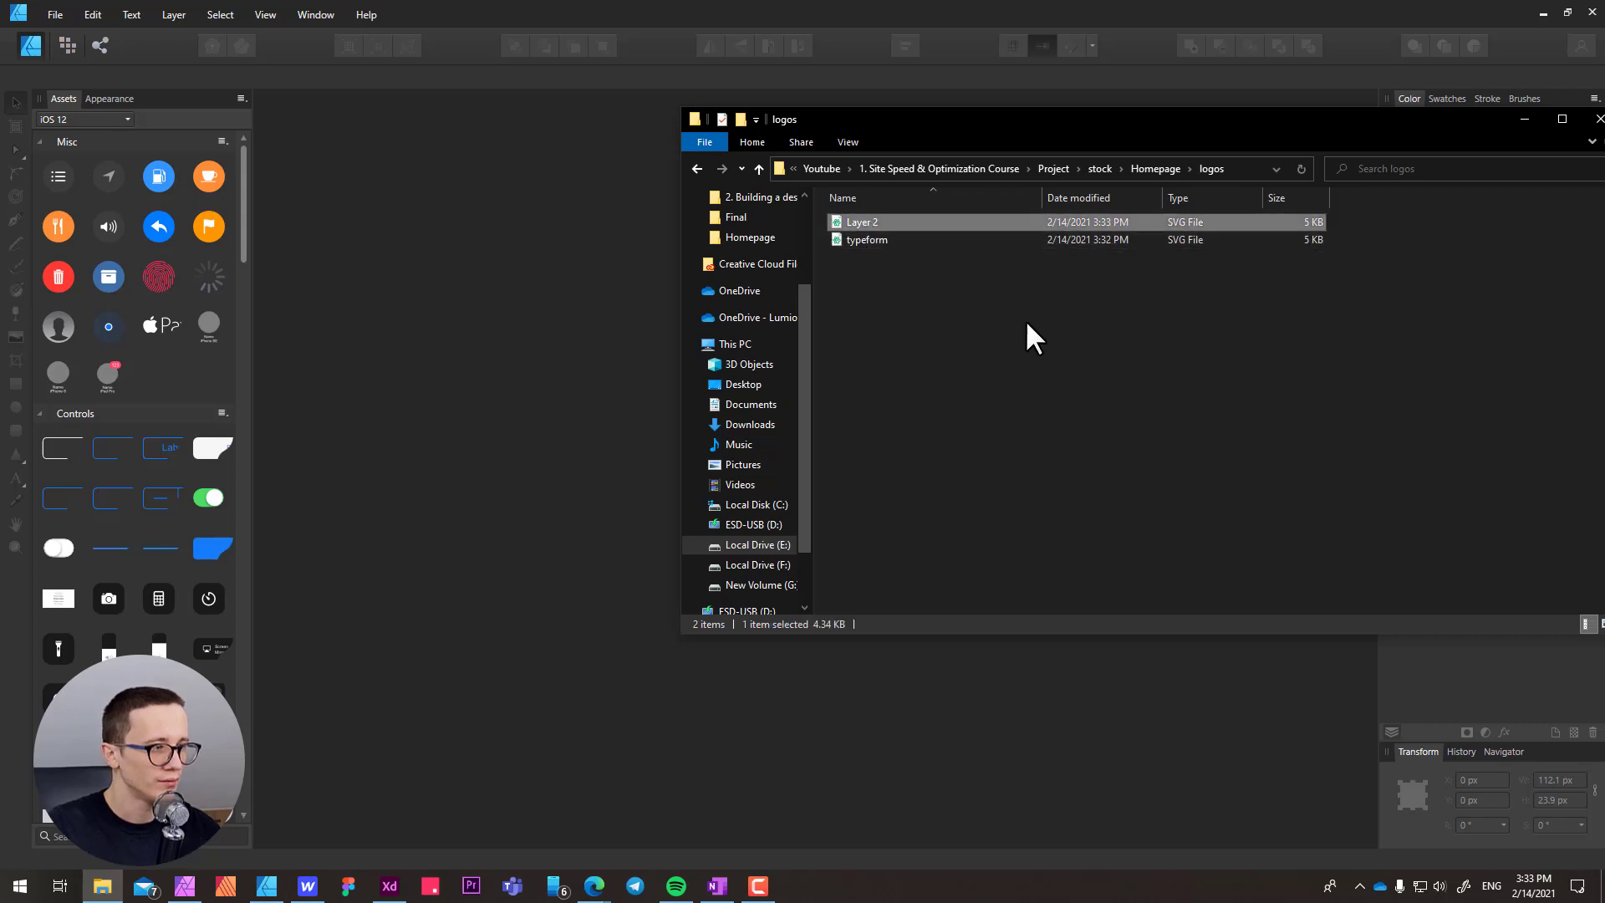
left_click_drag(1311, 134, 1107, 127)
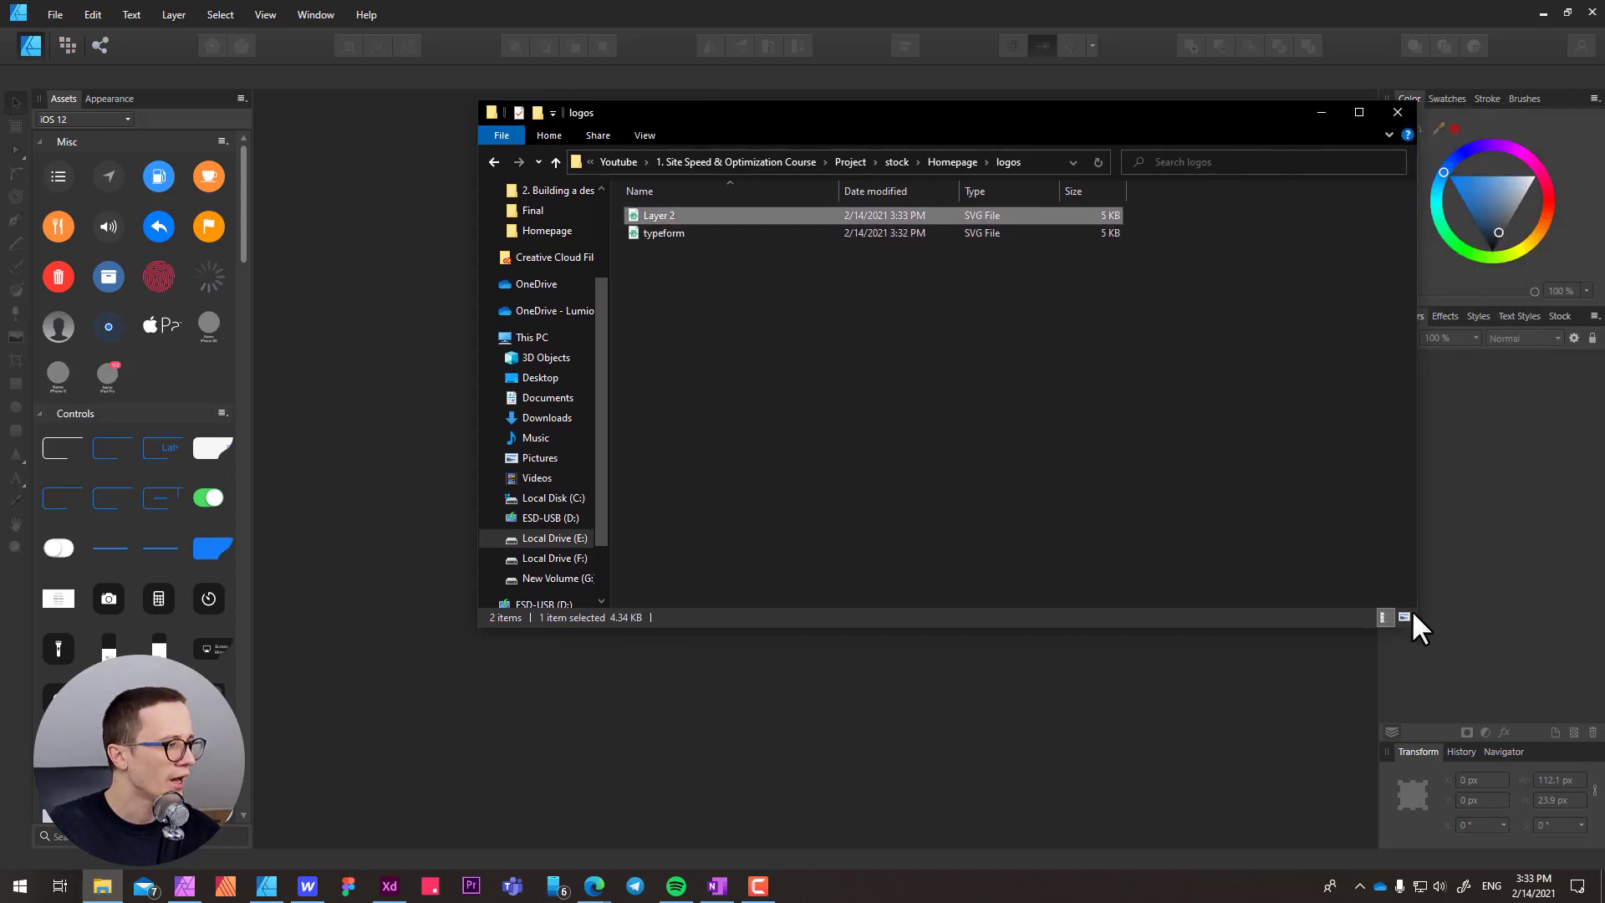
left_click(1405, 617)
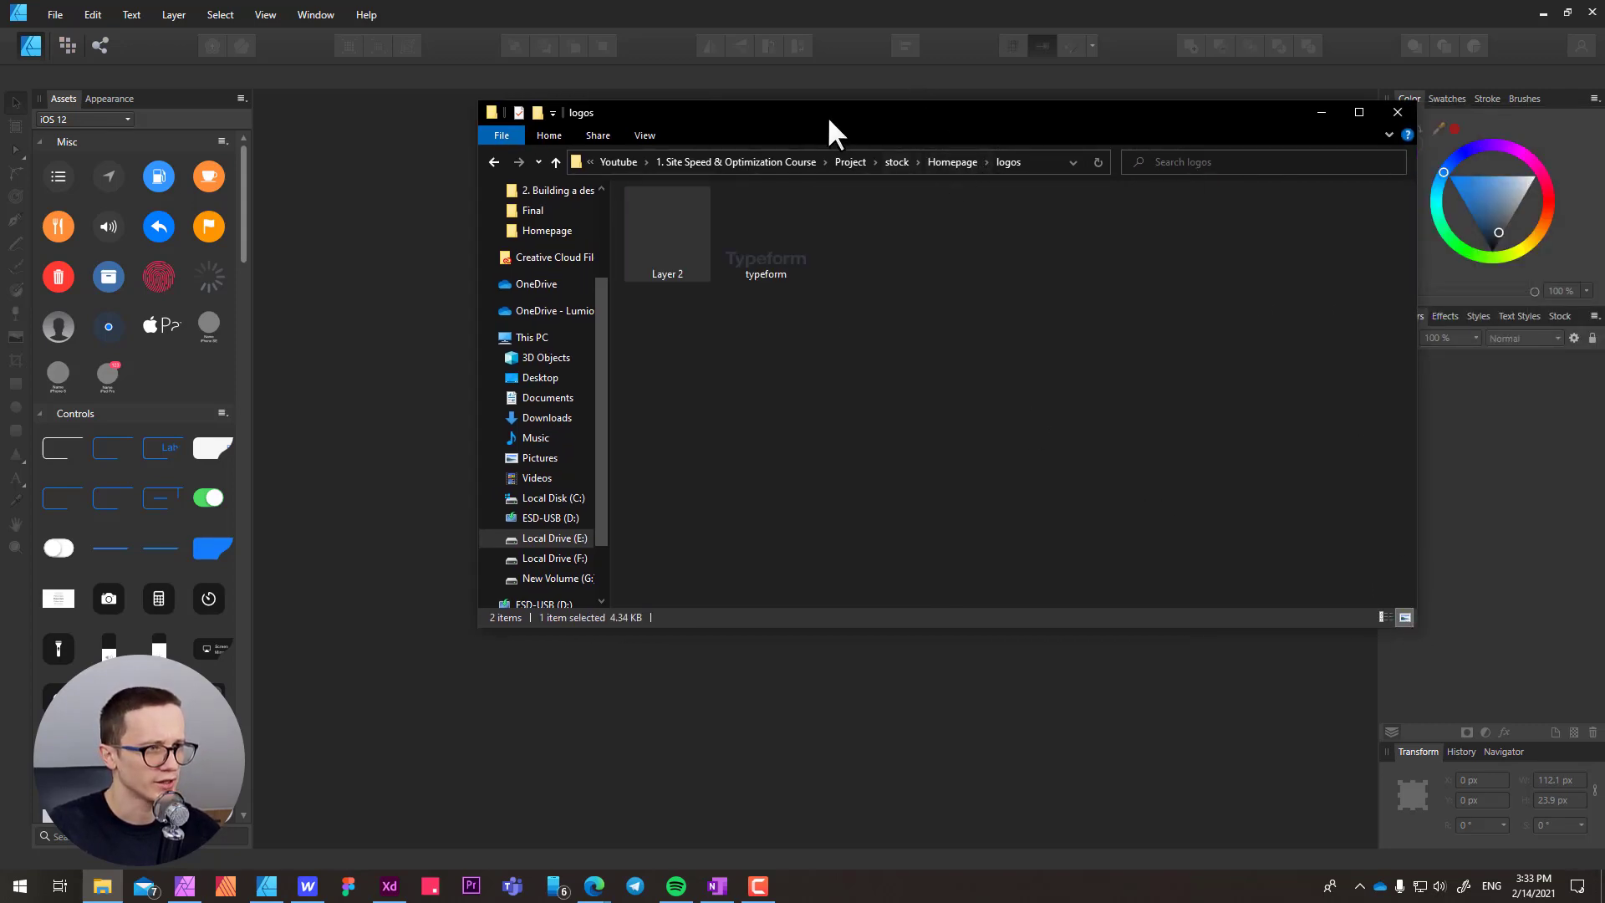
left_click_drag(830, 125, 946, 155)
- Open the Layer 2 SVG containing the Google Docs logo in Affinity Designer
left_click(876, 303)
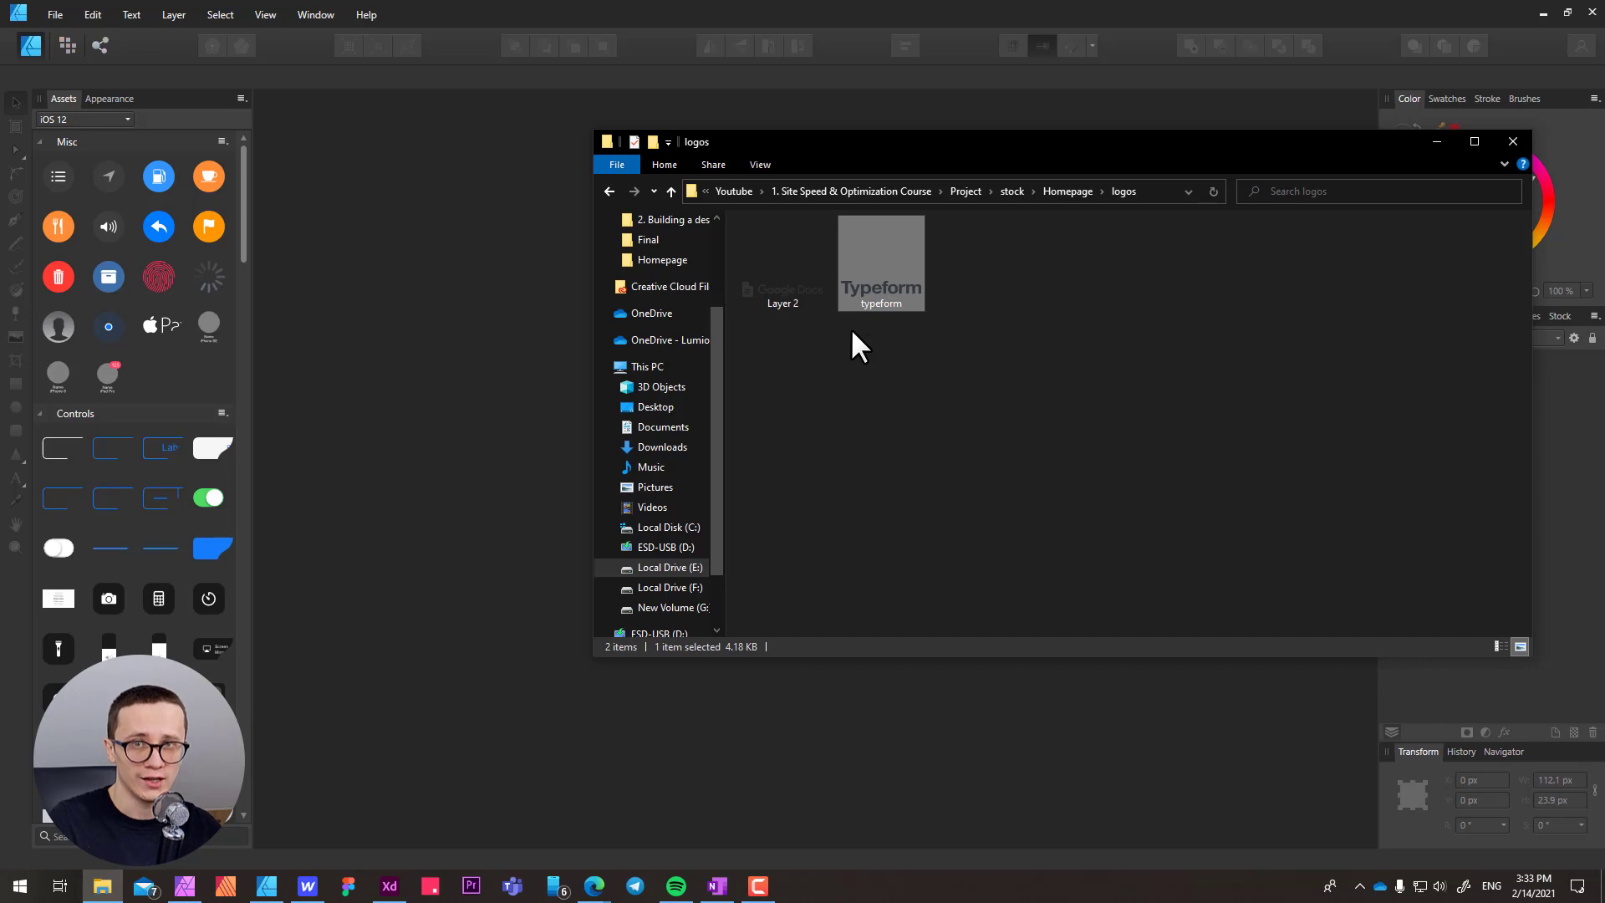
left_click(810, 288)
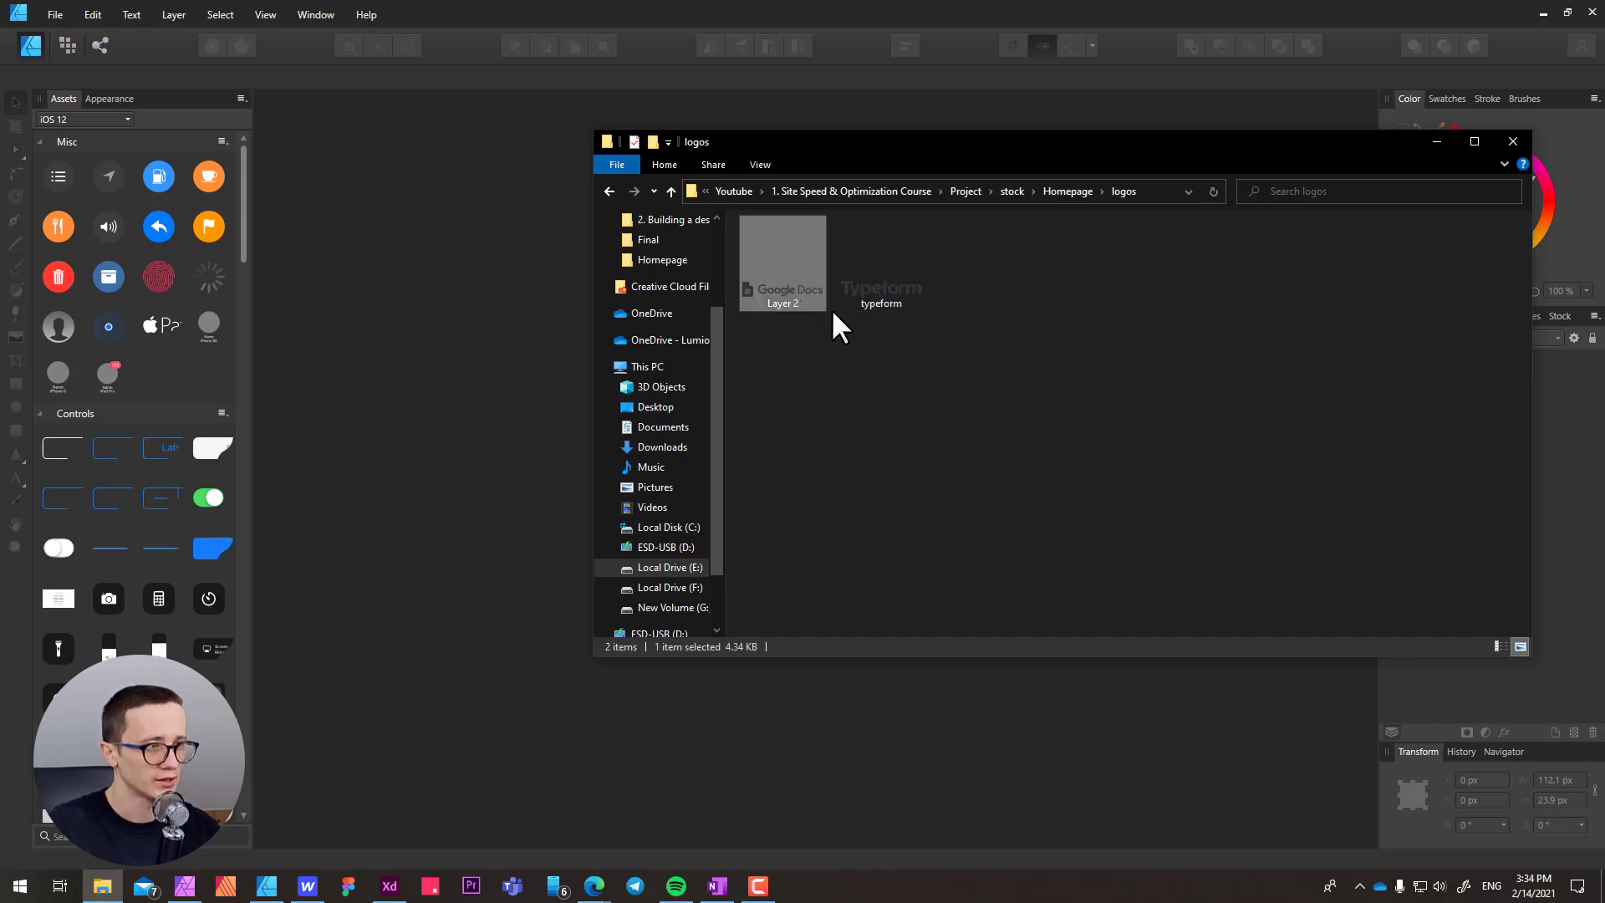
left_click(836, 366)
left_click(778, 302)
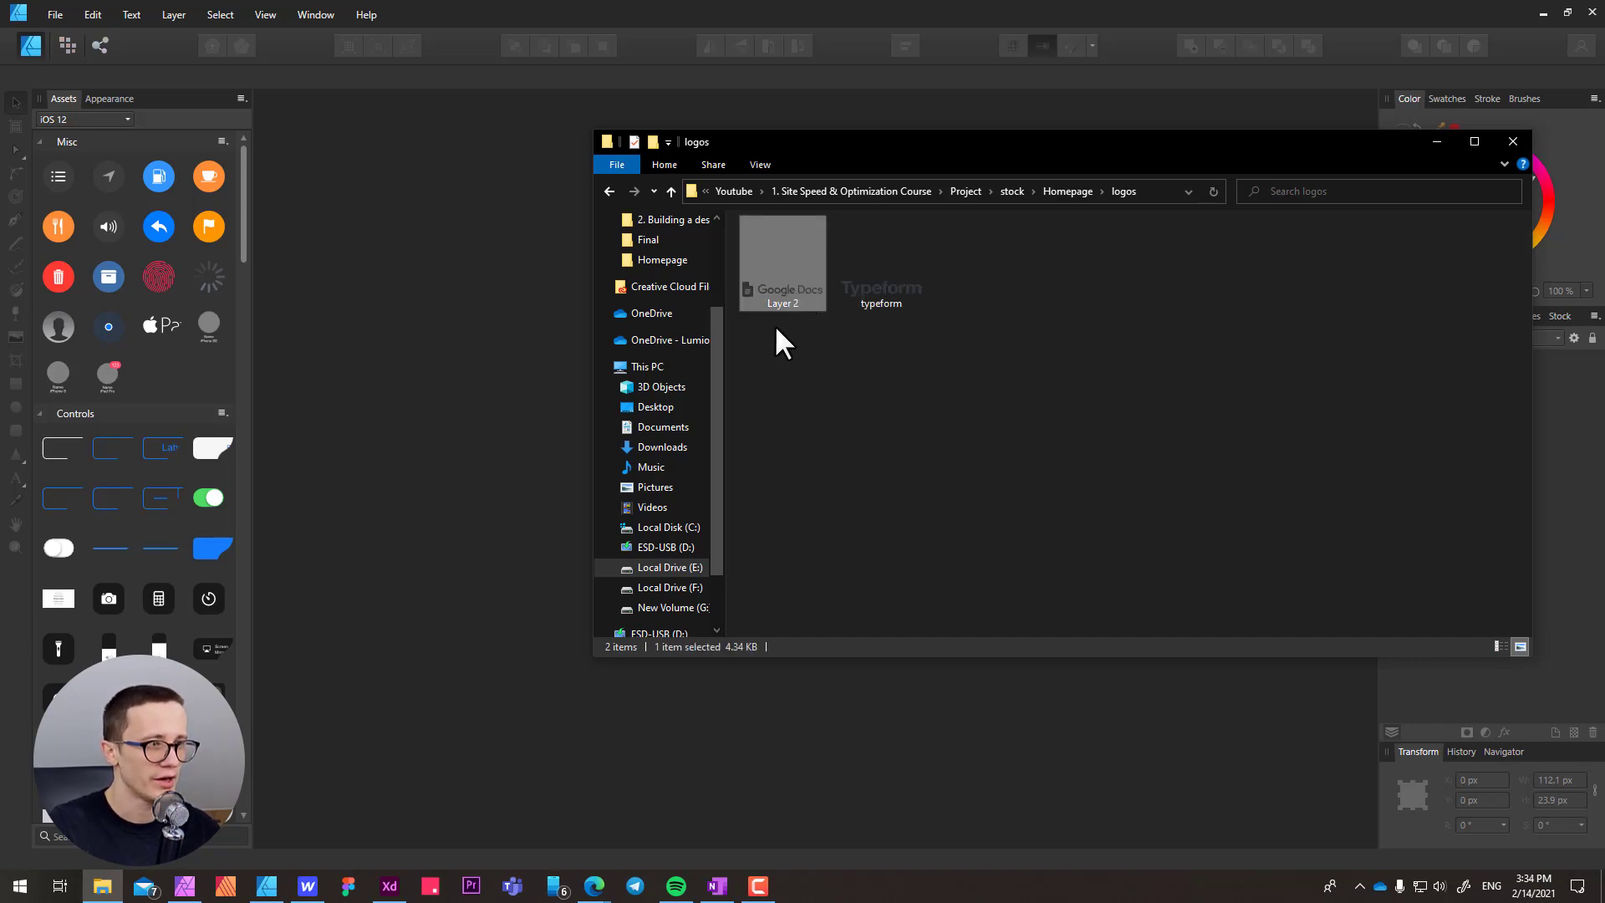
left_click_drag(744, 282, 436, 402)
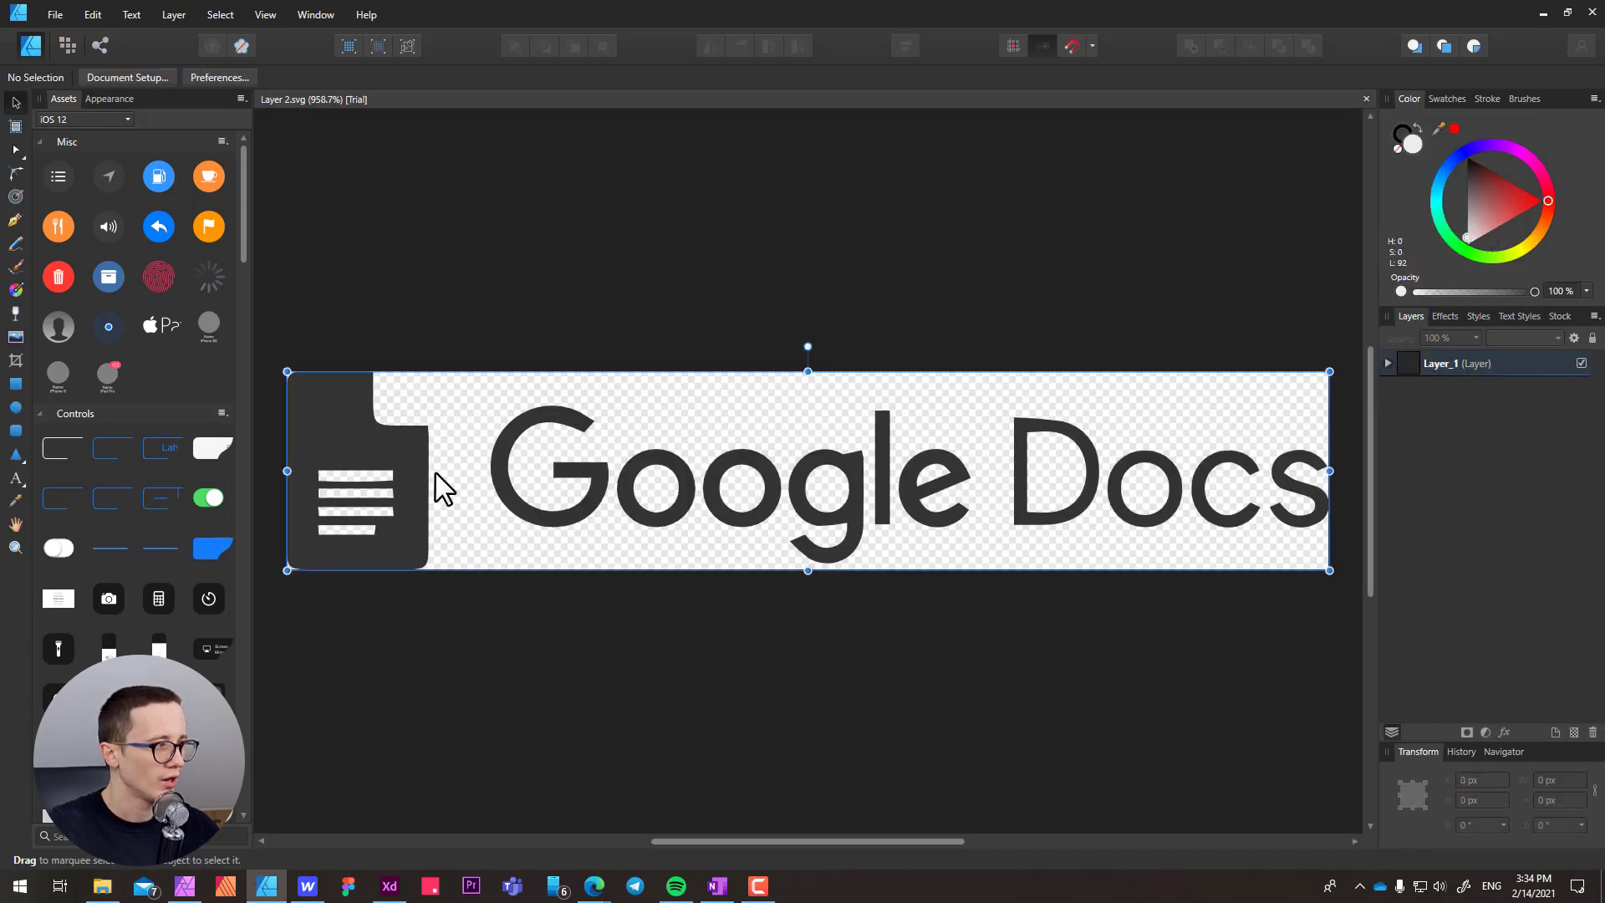
- Ungroup the Google Docs logo into its individual paths
left_click(438, 478)
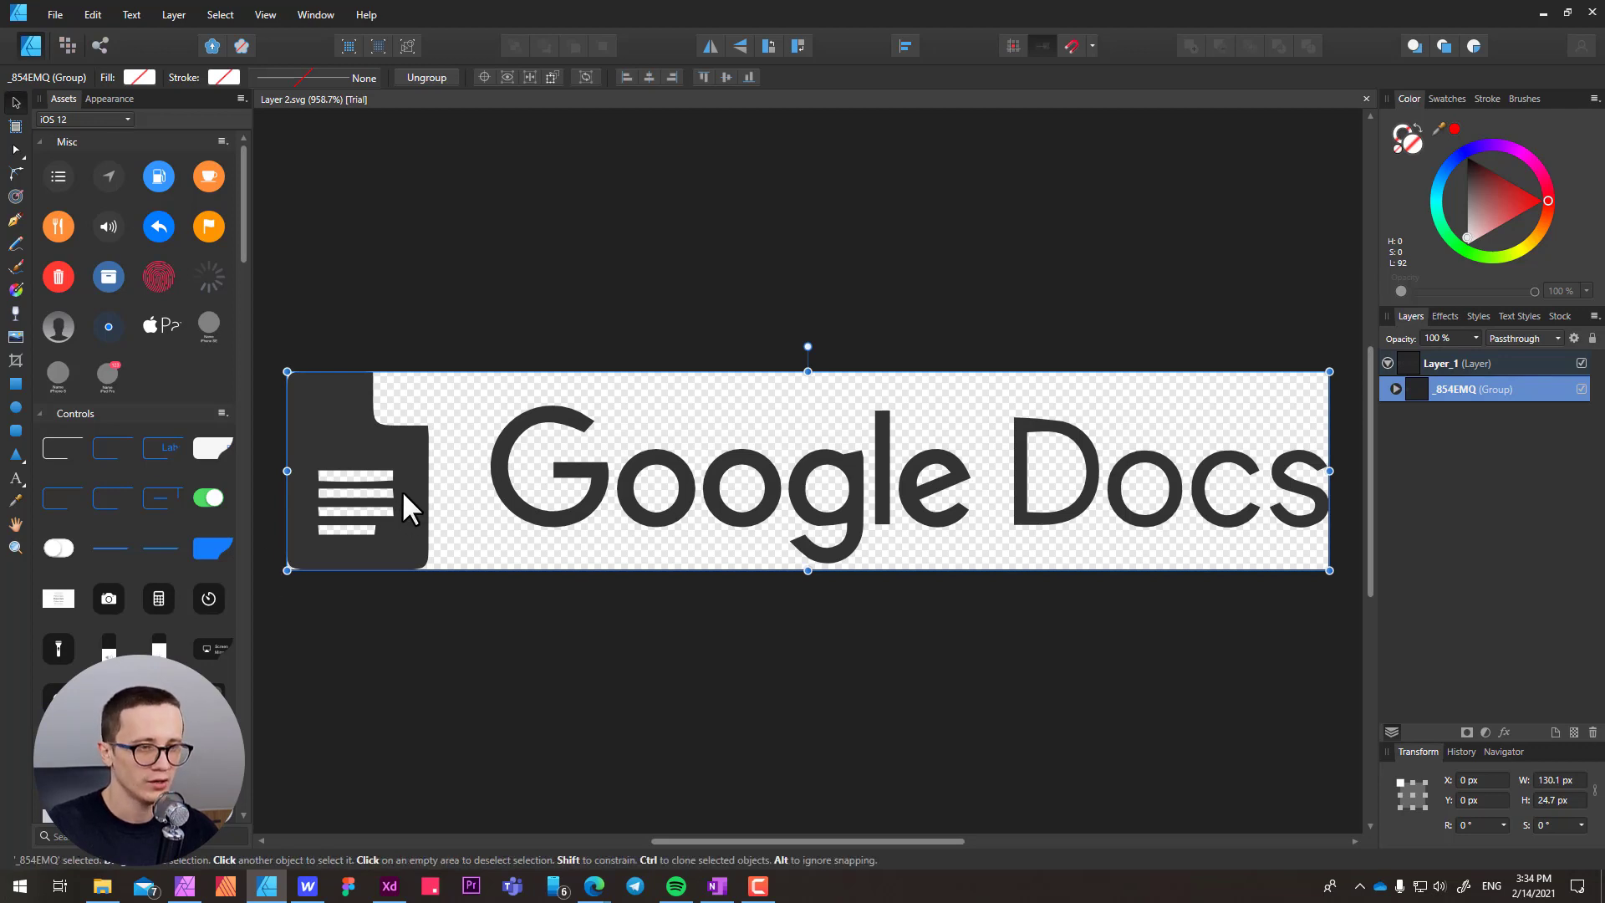
key("ctrl+shift+g")
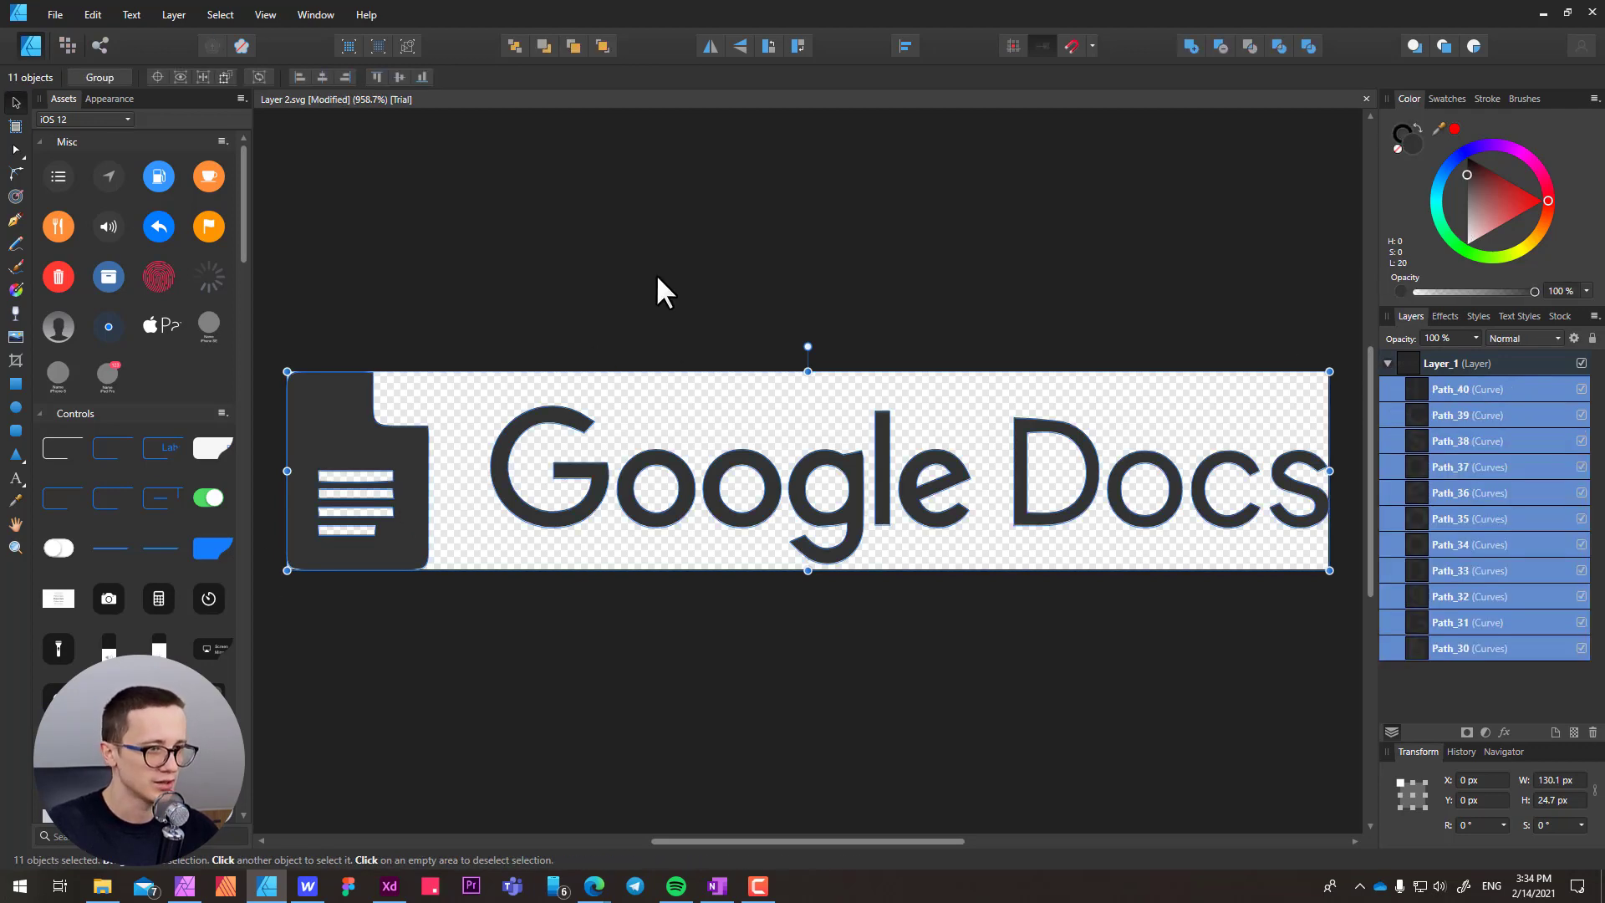
- Merge all the paths of the Google Docs logo into a single curve with the Add operation
left_click(638, 297)
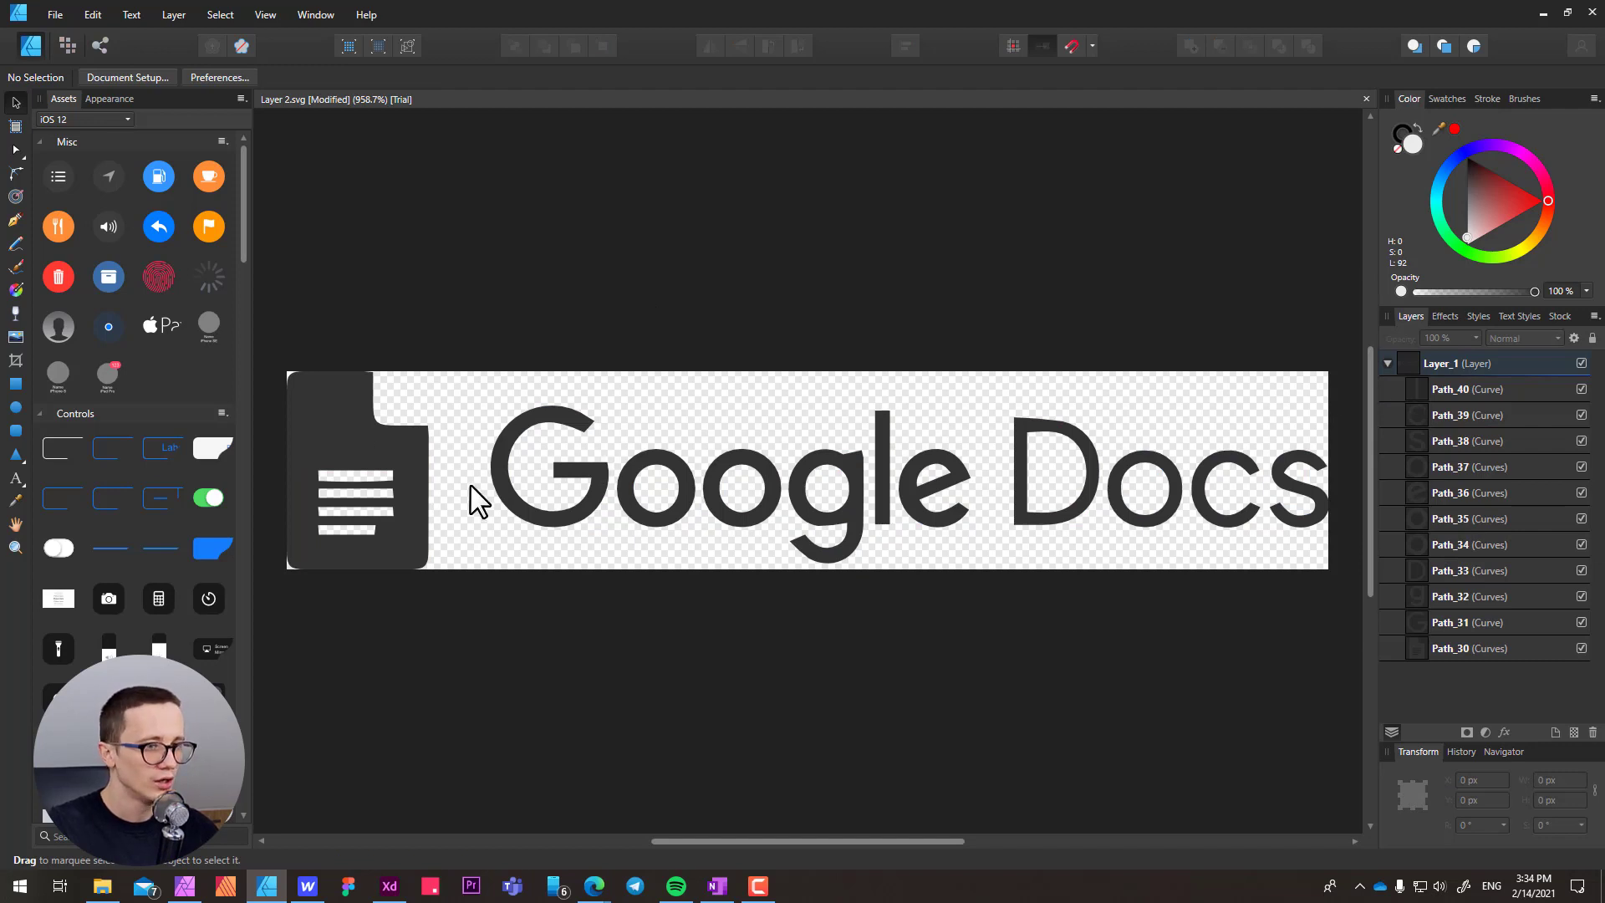
key("ctrl+a")
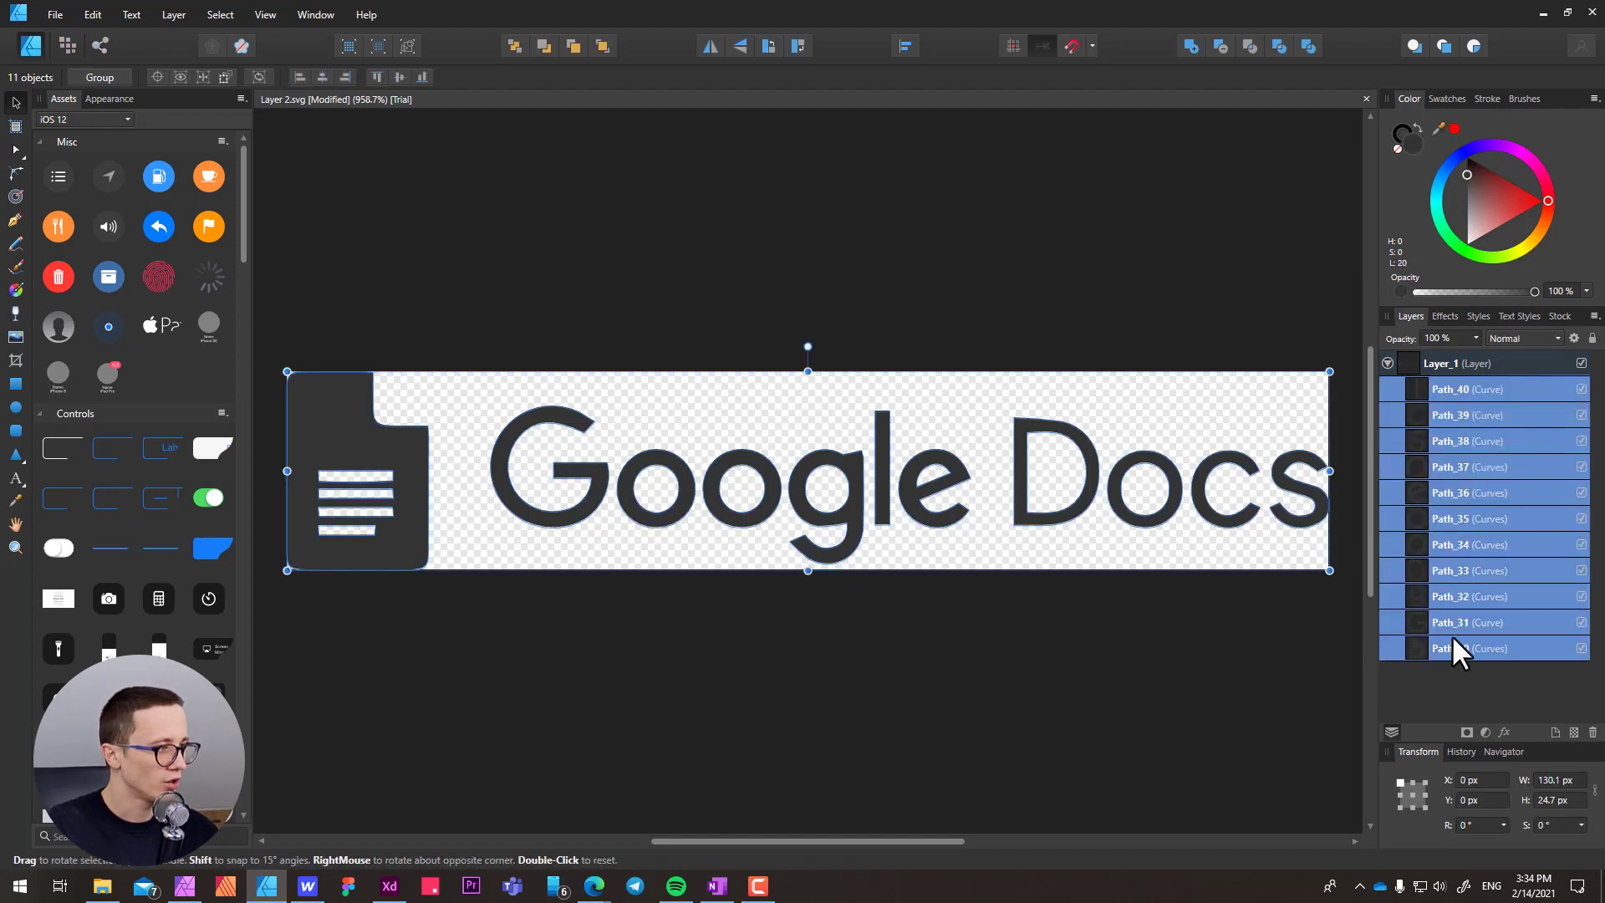
left_click(1191, 46)
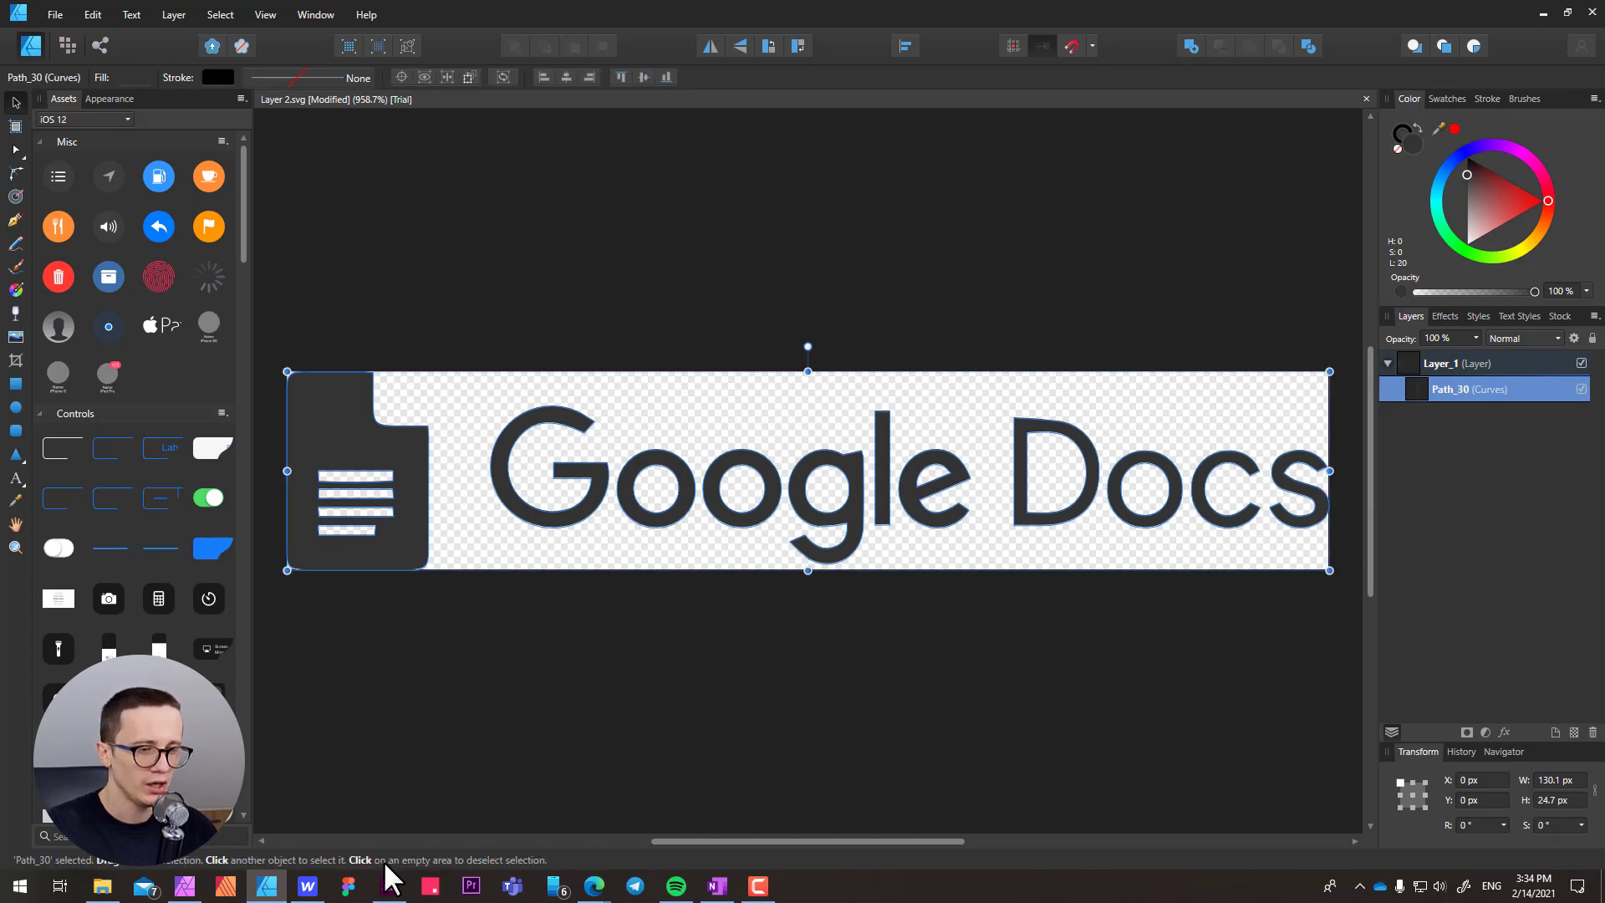
- Switch to Adobe XD, paste the merged Google Docs logo and place it directly beneath the original grey version
key("alt+Tab")
left_click(719, 468)
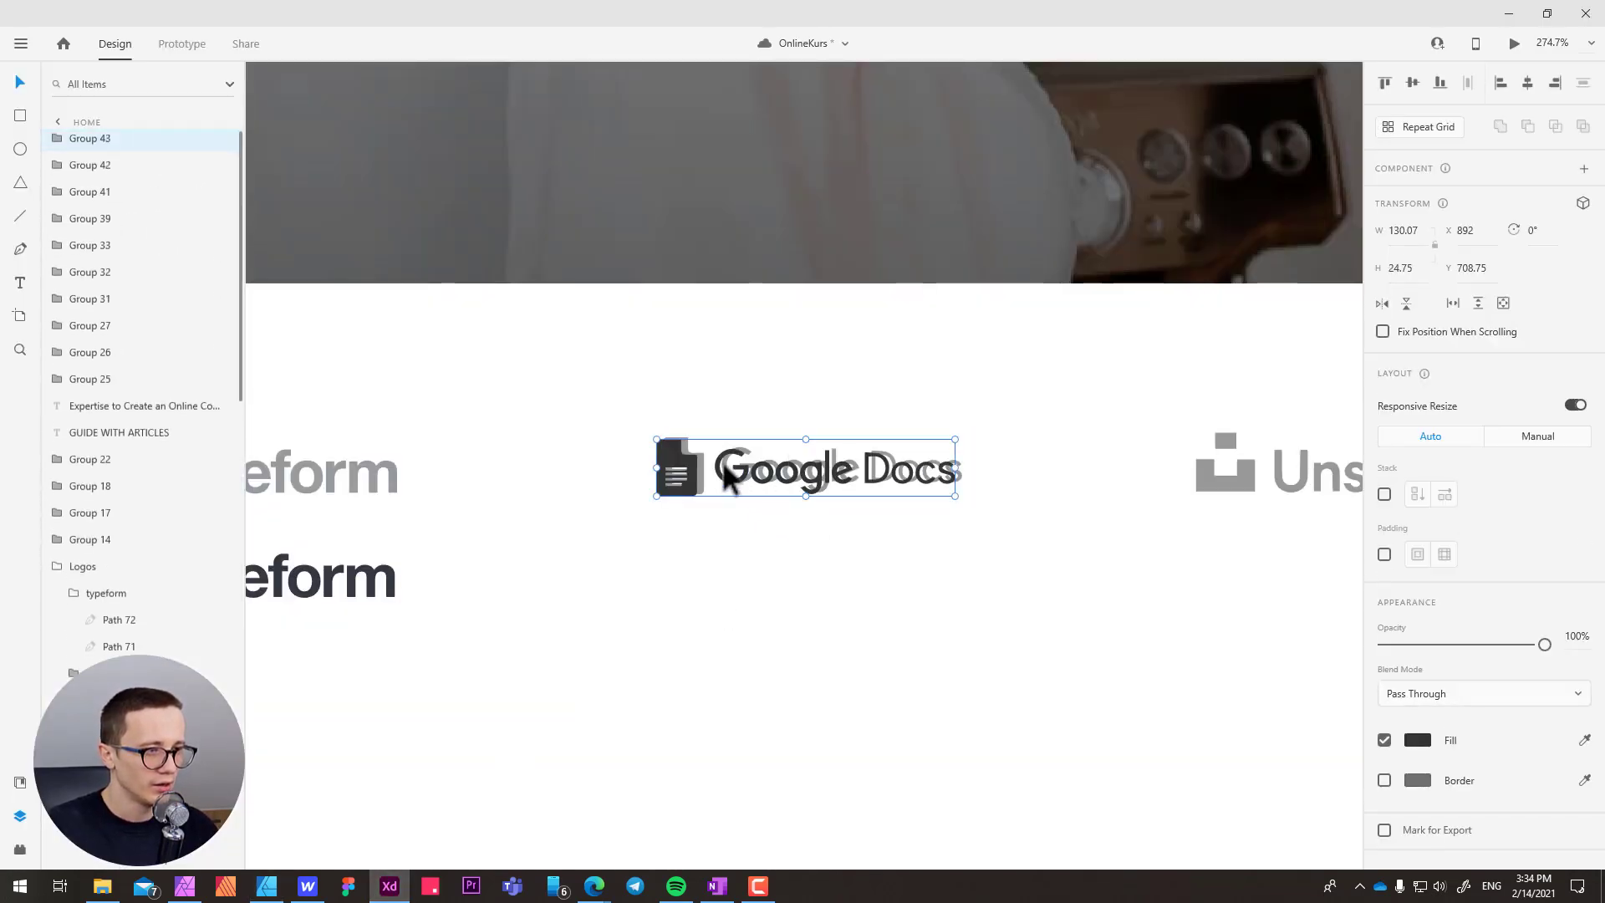
left_click_drag(719, 468, 684, 565)
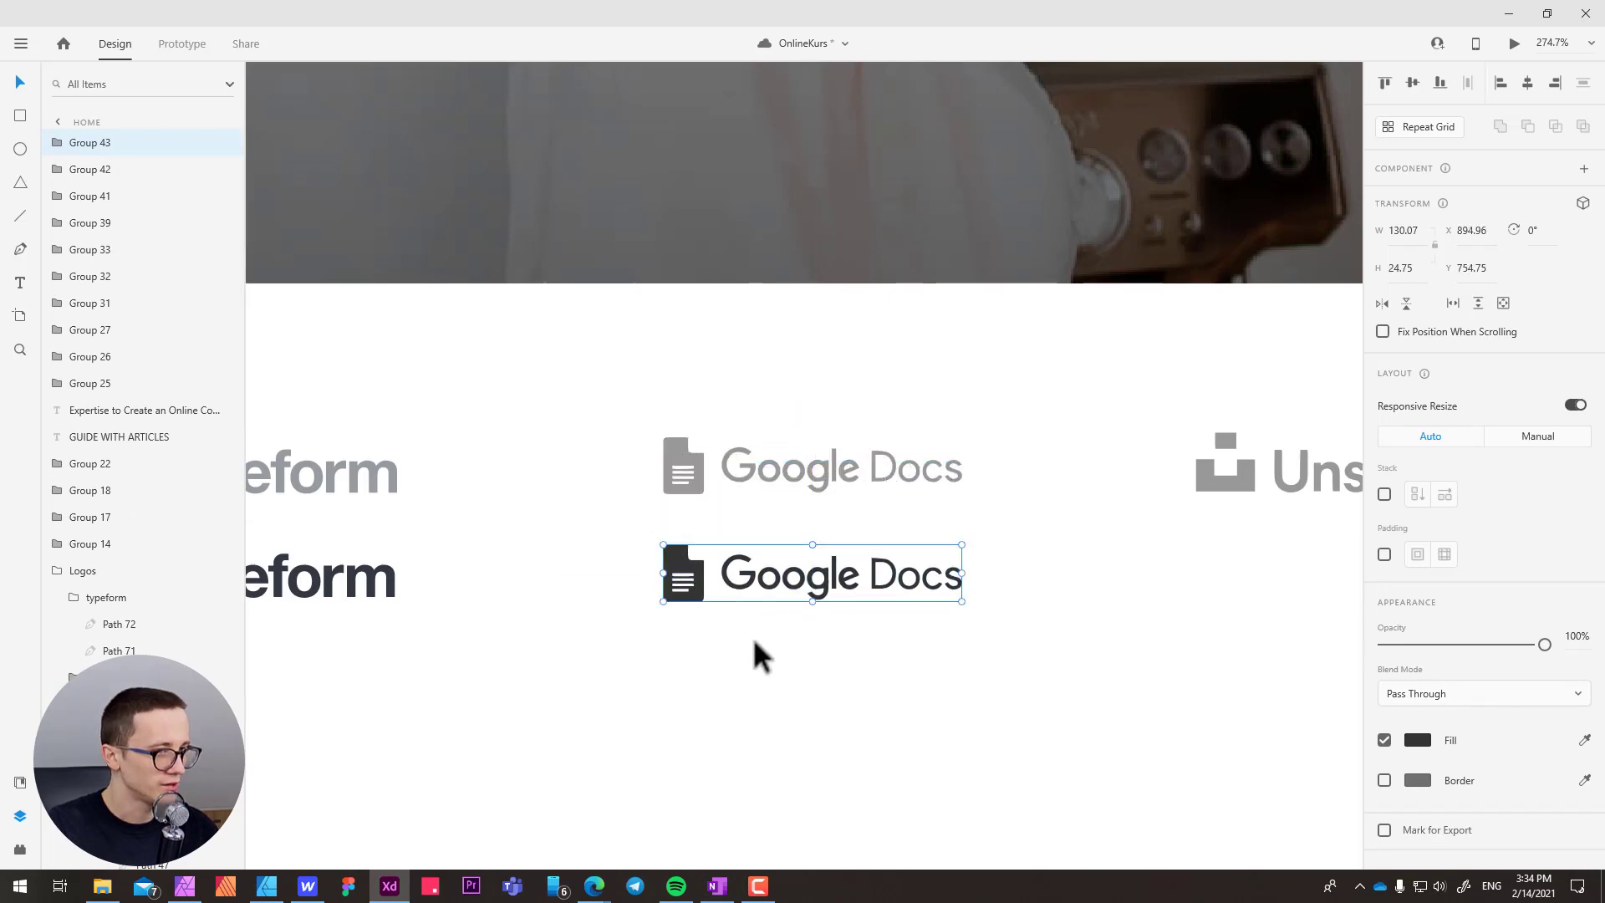
- Inspect the path inside the pasted Google Docs group and compare it with the dark Typeform logo
left_click(744, 629)
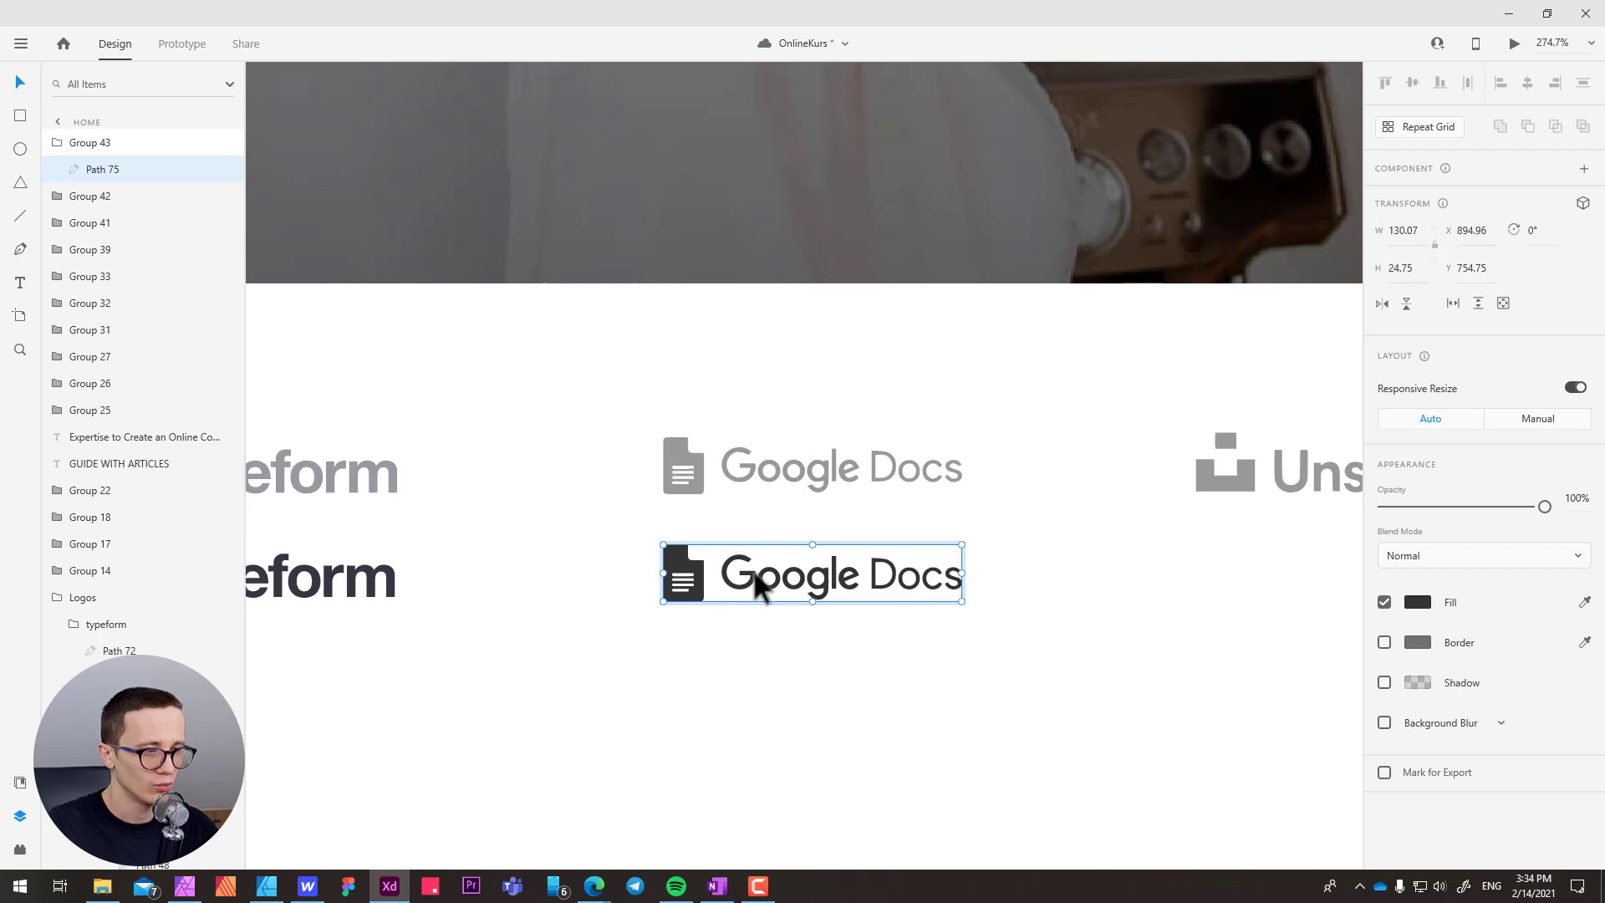
left_click(697, 642)
scroll(705, 674, "left", 3)
scroll(705, 675, "down", 1)
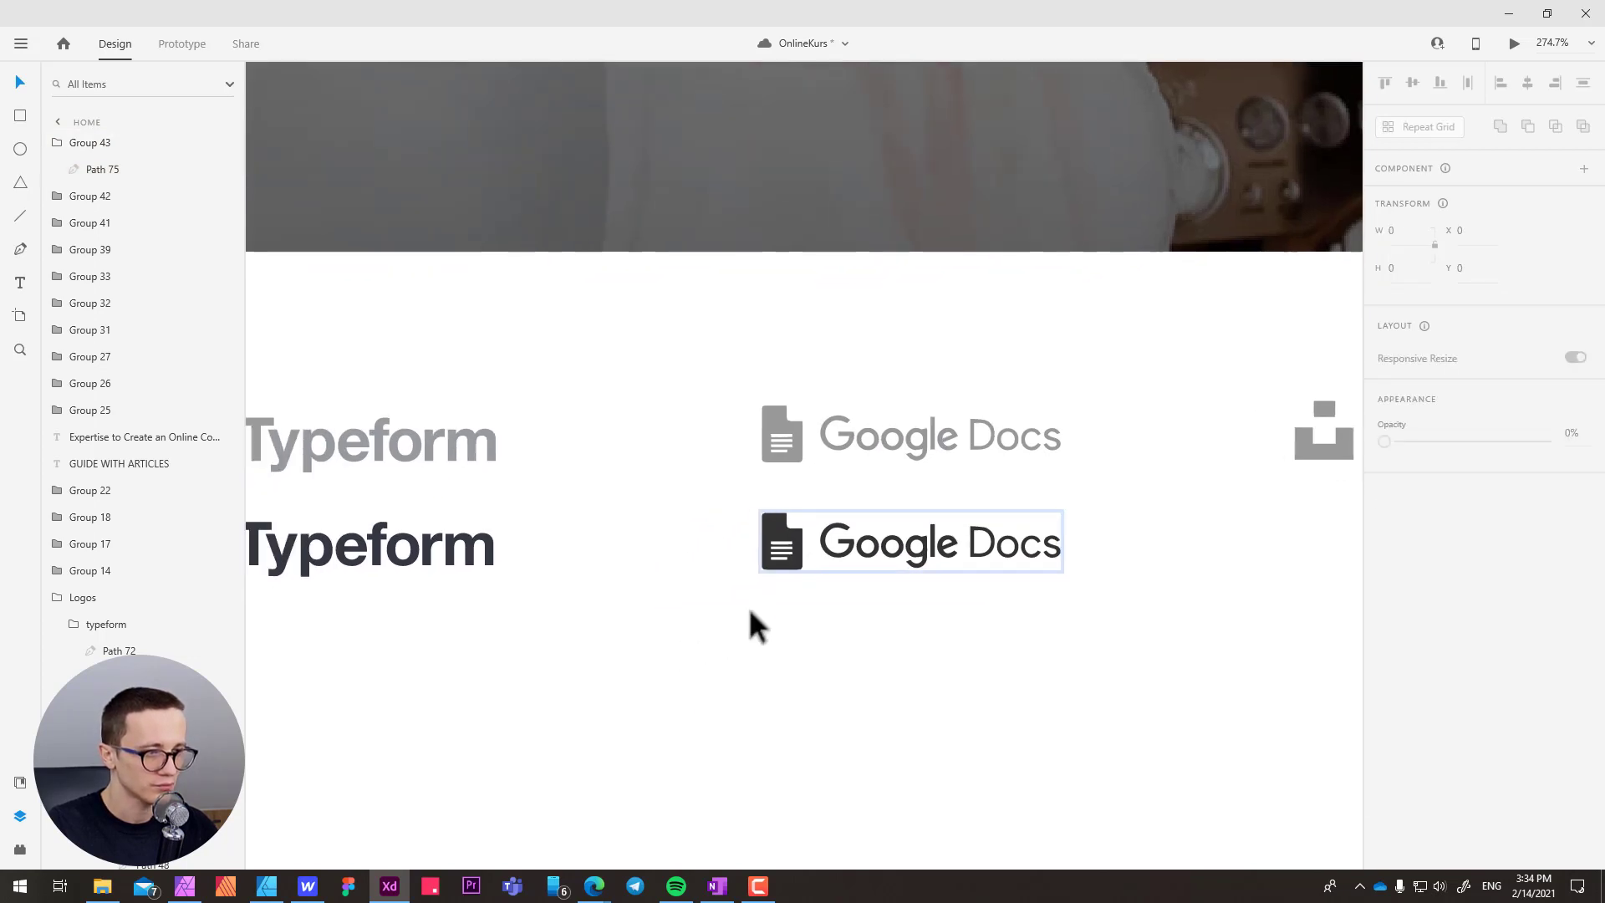
left_click(777, 531)
left_click(464, 551)
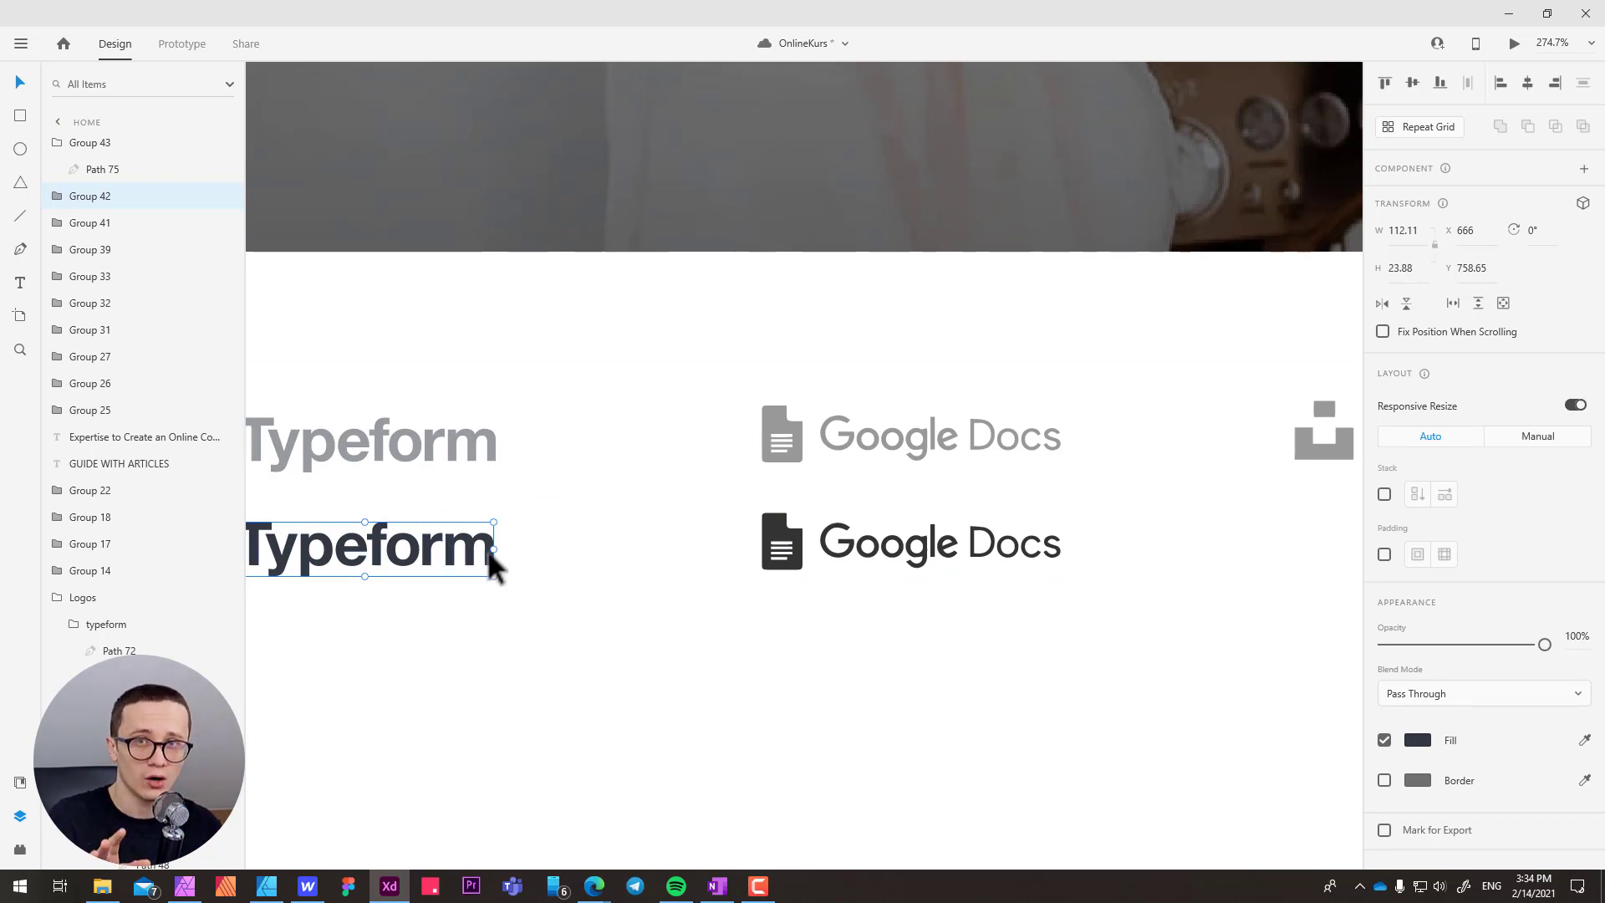
- Review the dark merged logos from Thinkific to Canva against the original grey Logos group above them
scroll(1050, 566, "right", 6)
scroll(616, 527, "up", 1)
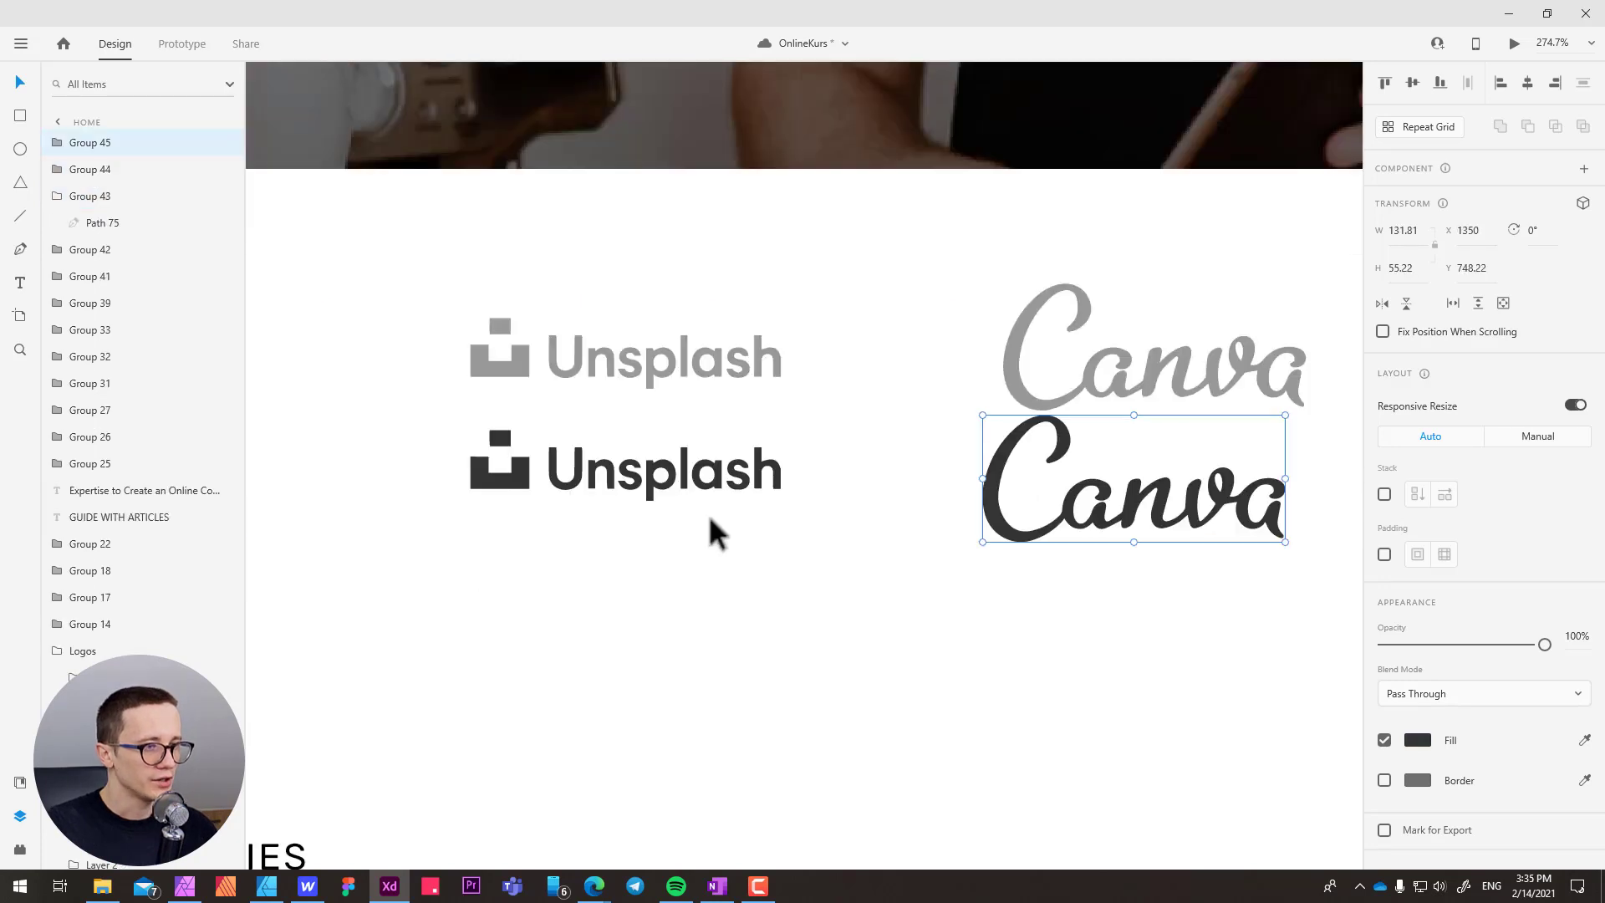
scroll(709, 530, "down", 5)
scroll(709, 530, "up", 2)
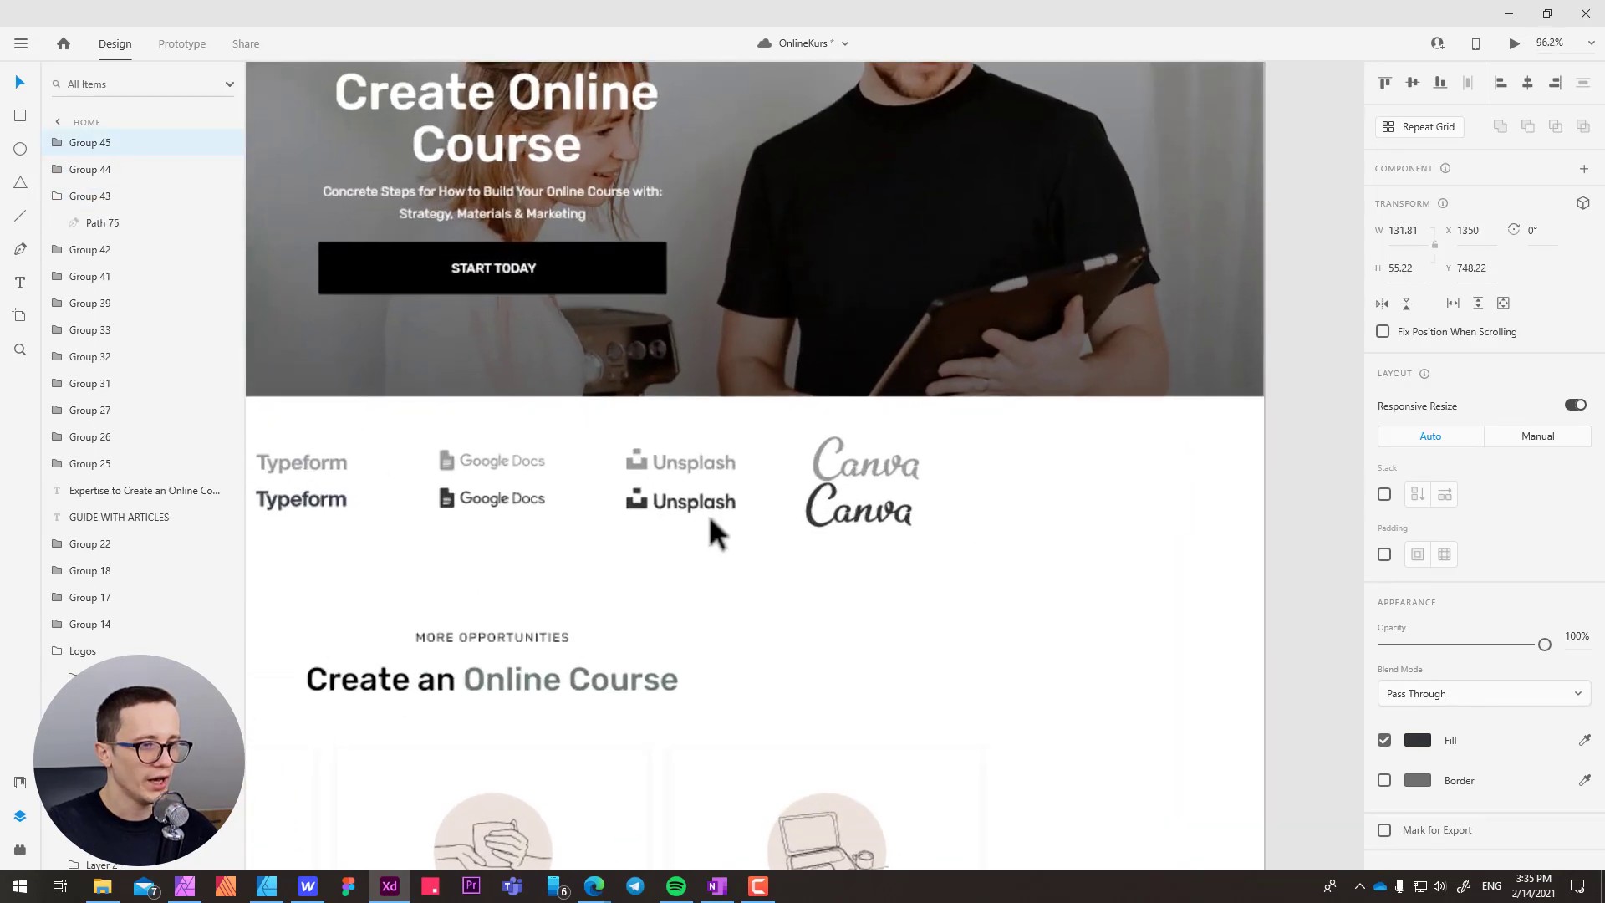
scroll(486, 505, "left", 5)
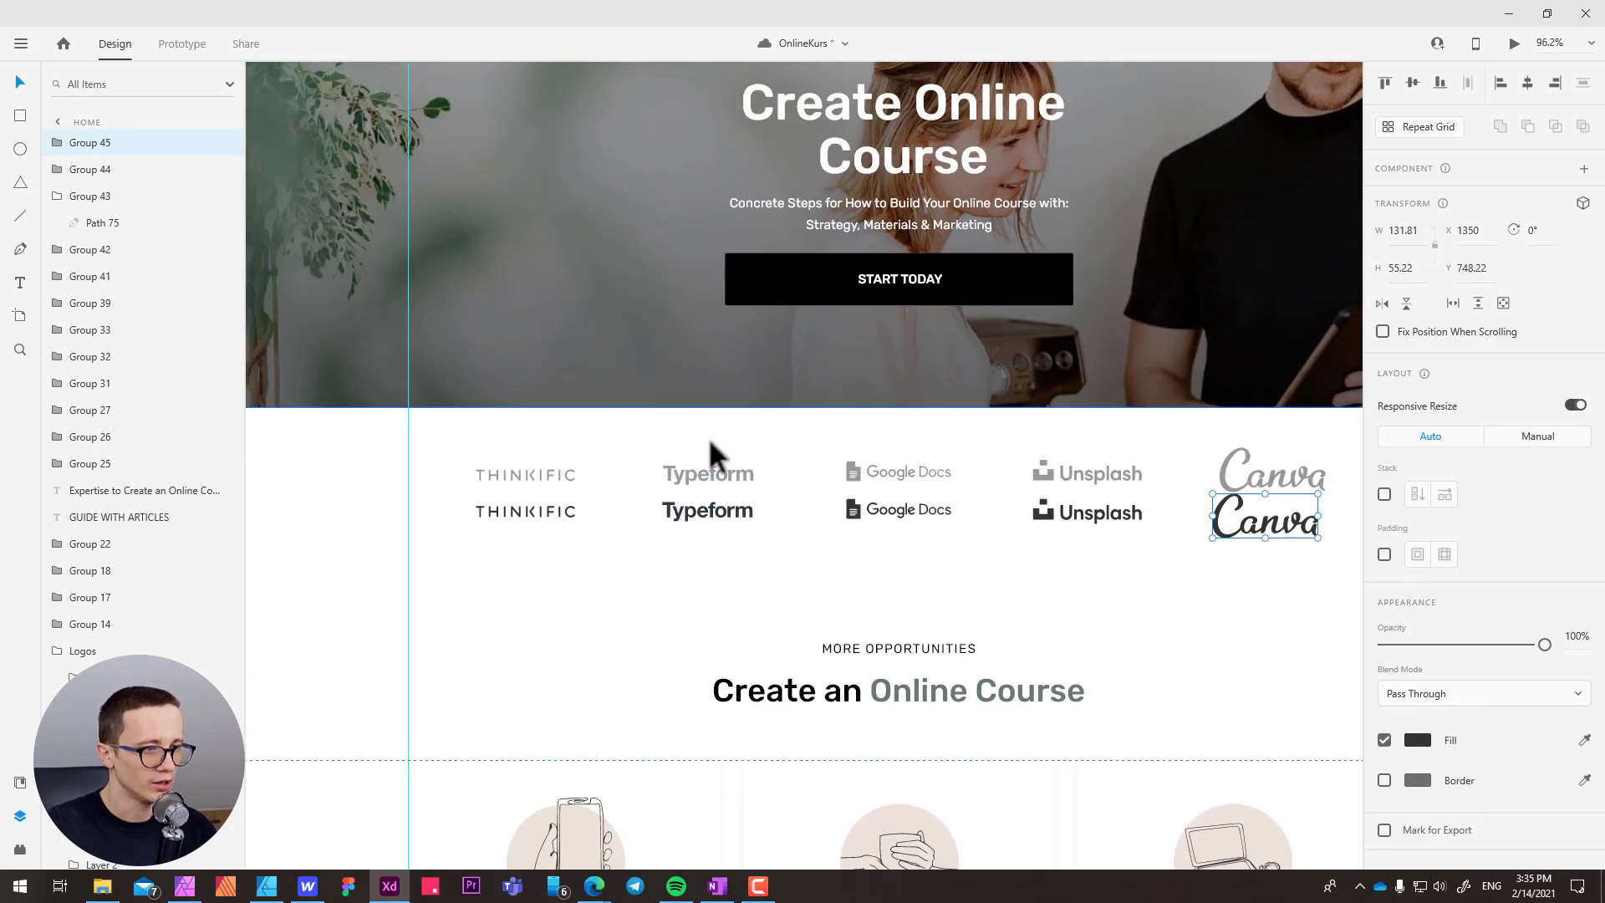
left_click(689, 476)
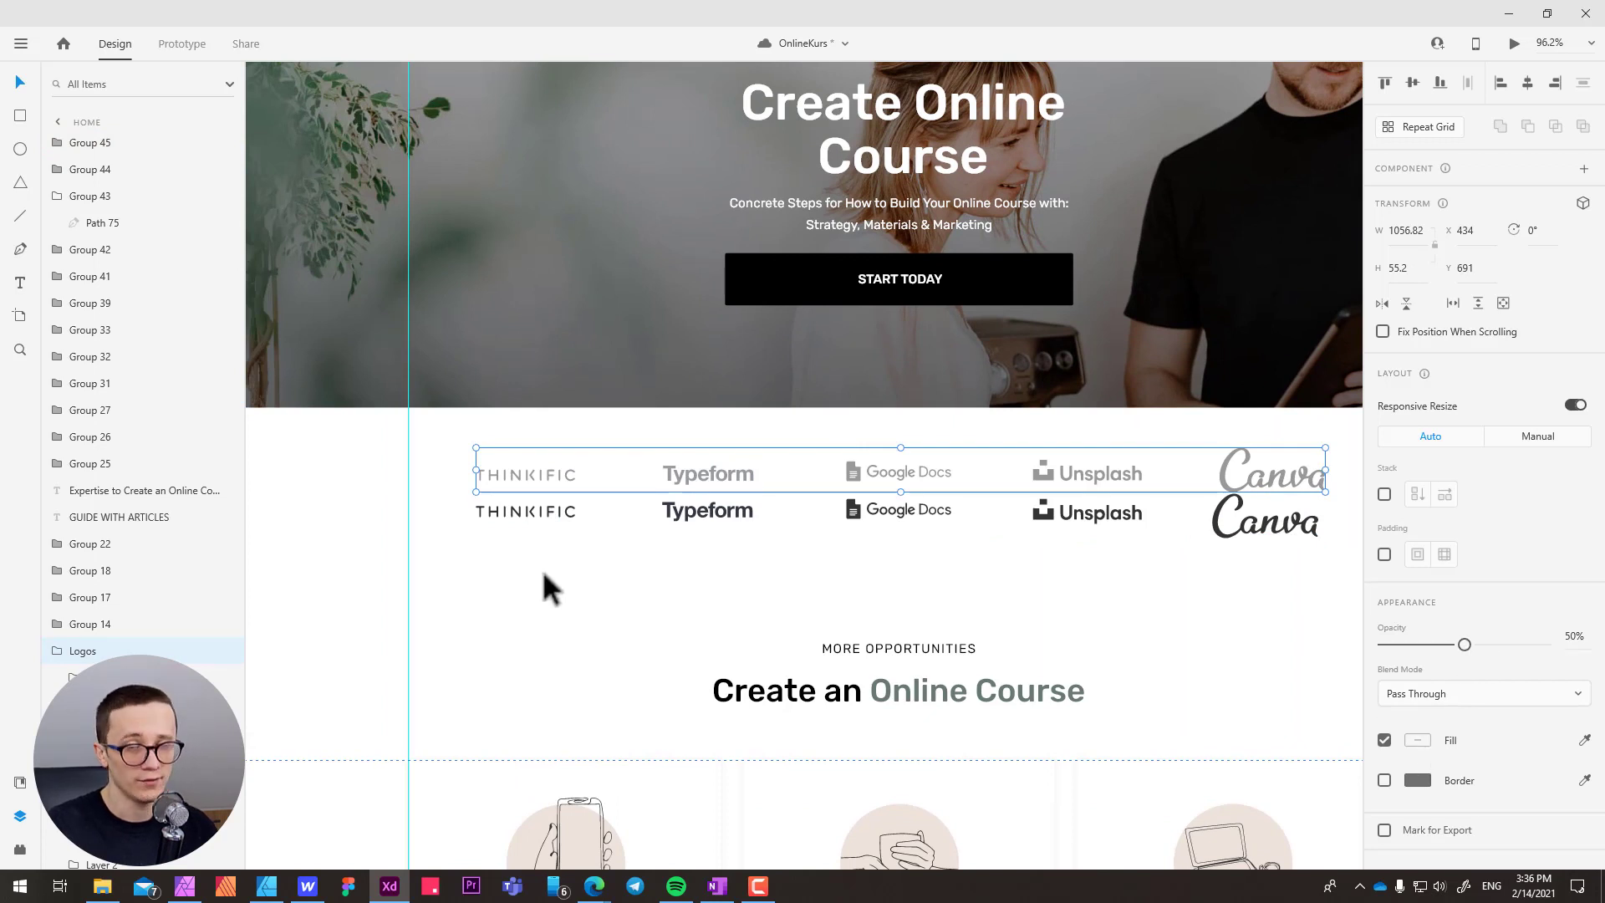
left_click(560, 548)
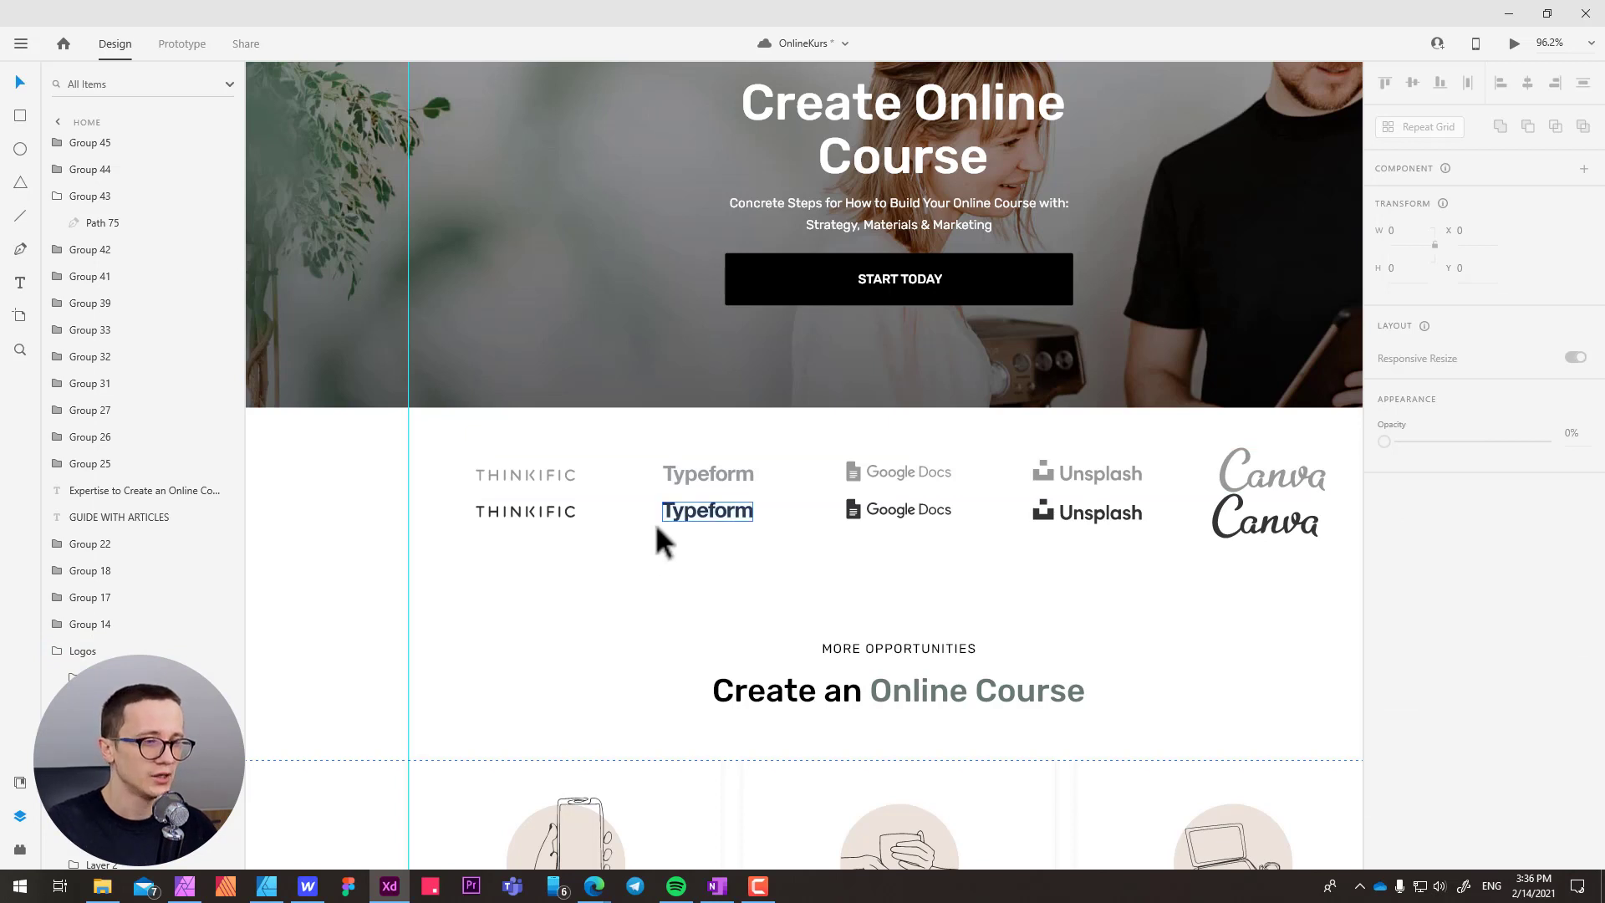
left_click_drag(703, 550, 604, 564)
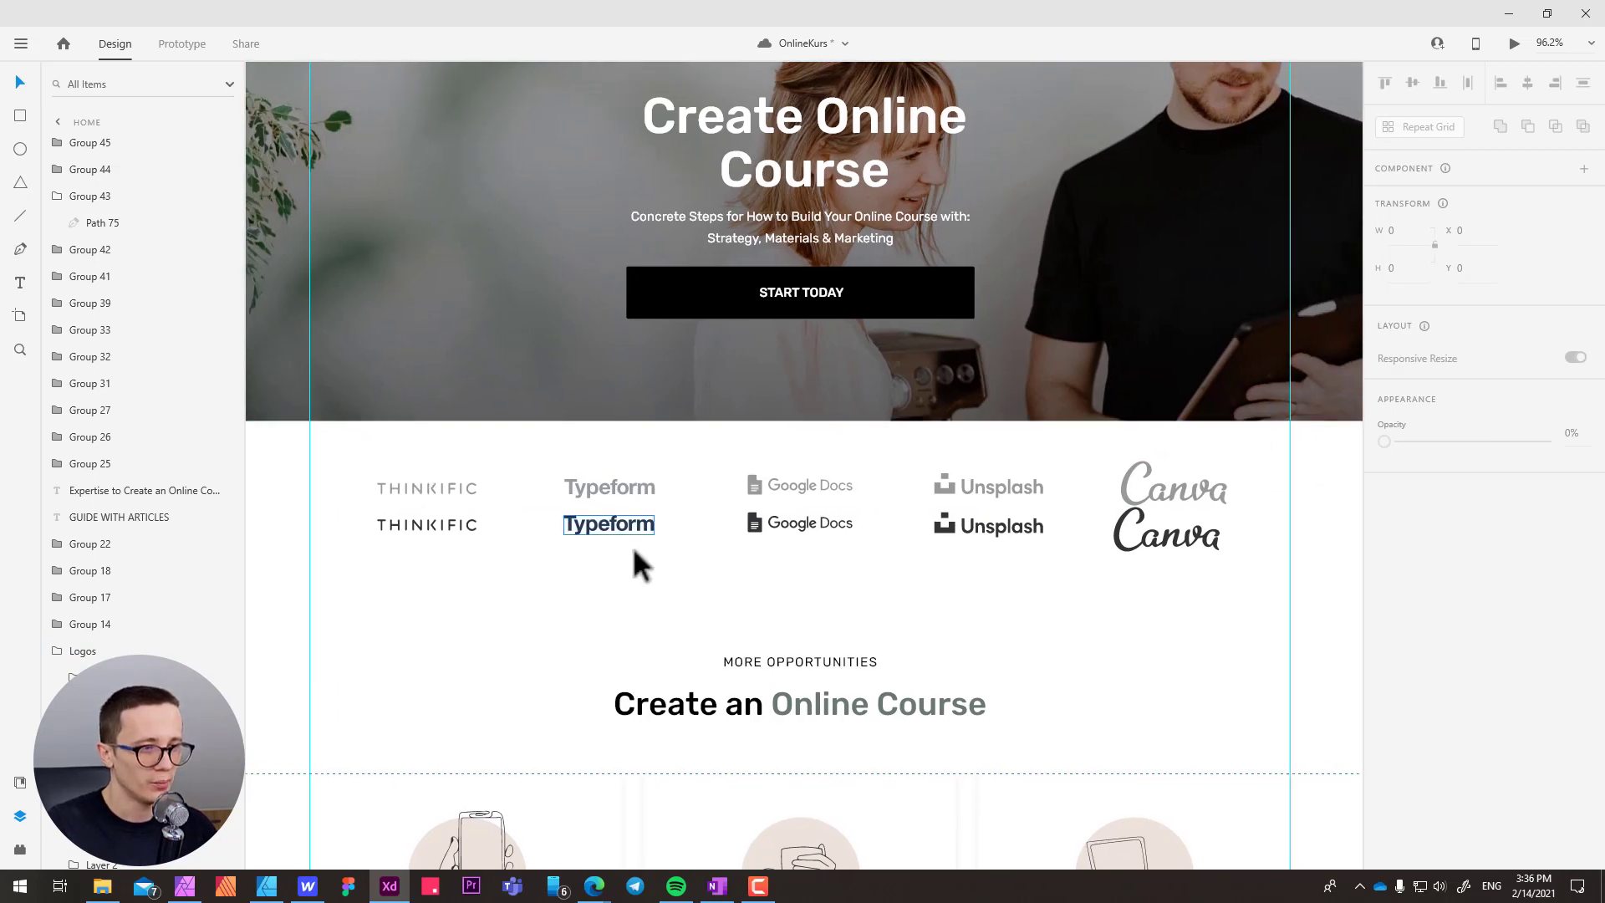
left_click(627, 536)
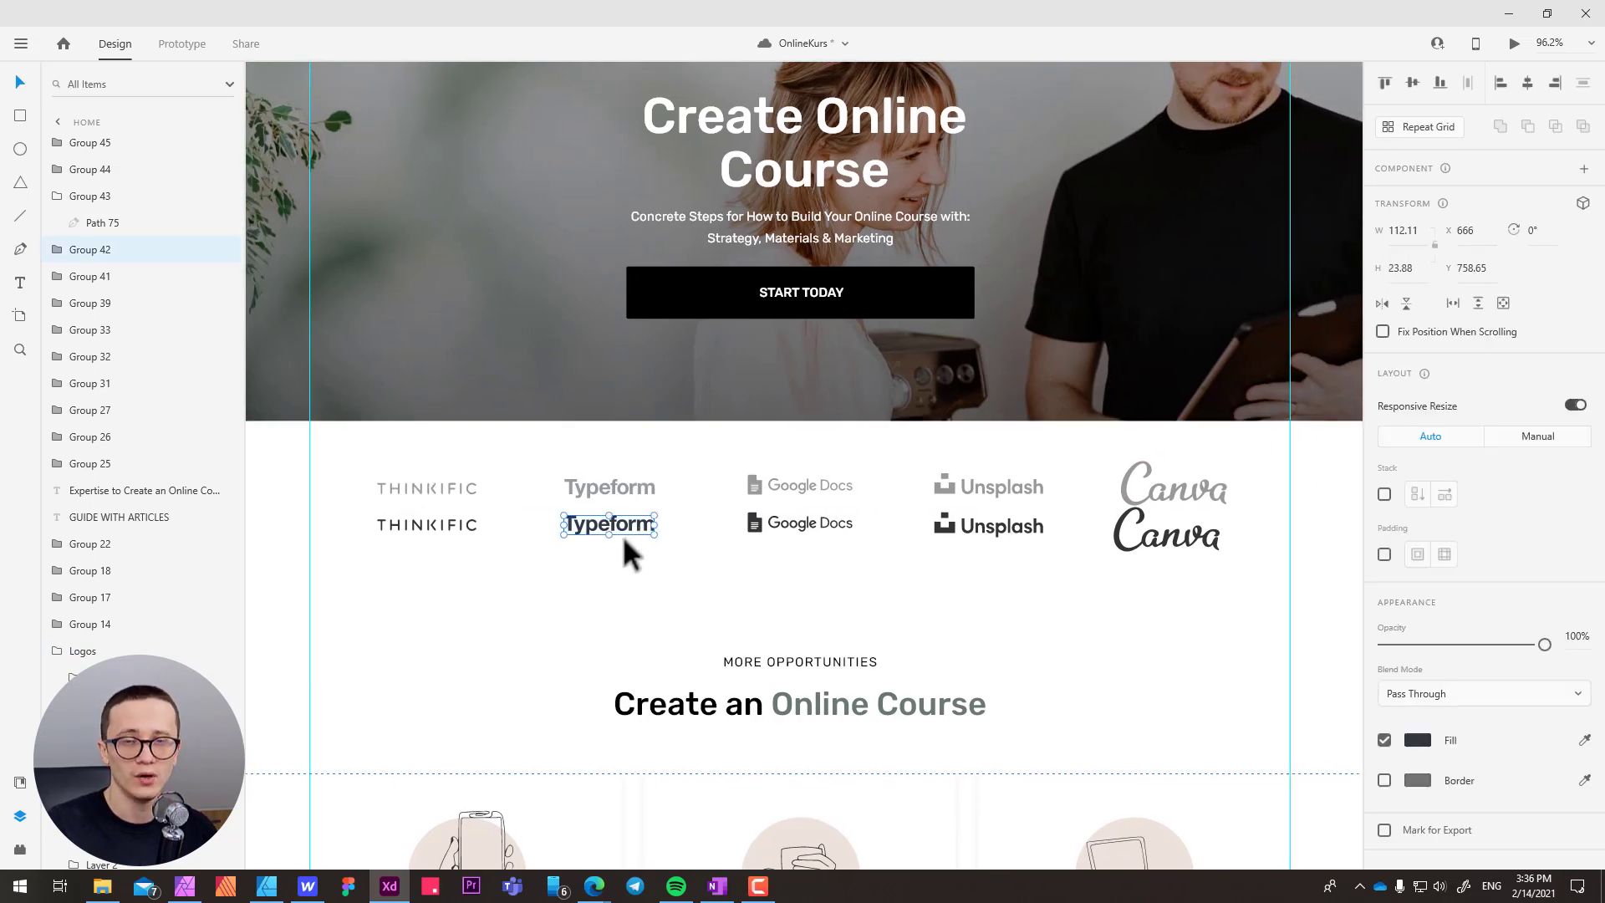
left_click(610, 588)
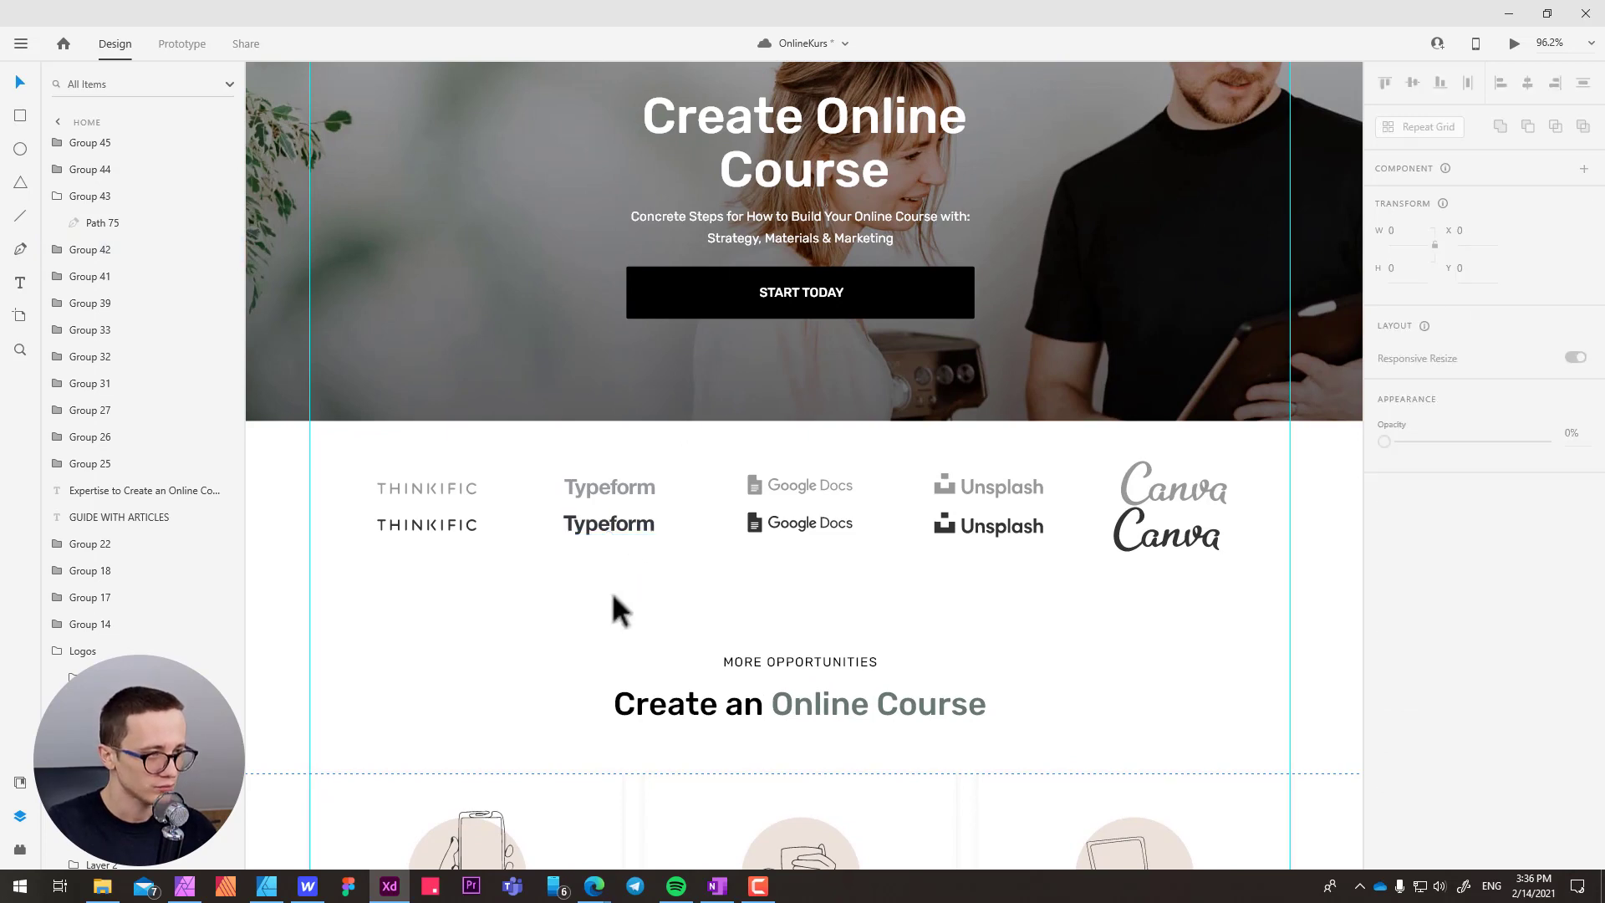
- Ungroup the dark Thinkific logo beneath its grey original
scroll(610, 588, "up", 3)
scroll(665, 585, "down", 1)
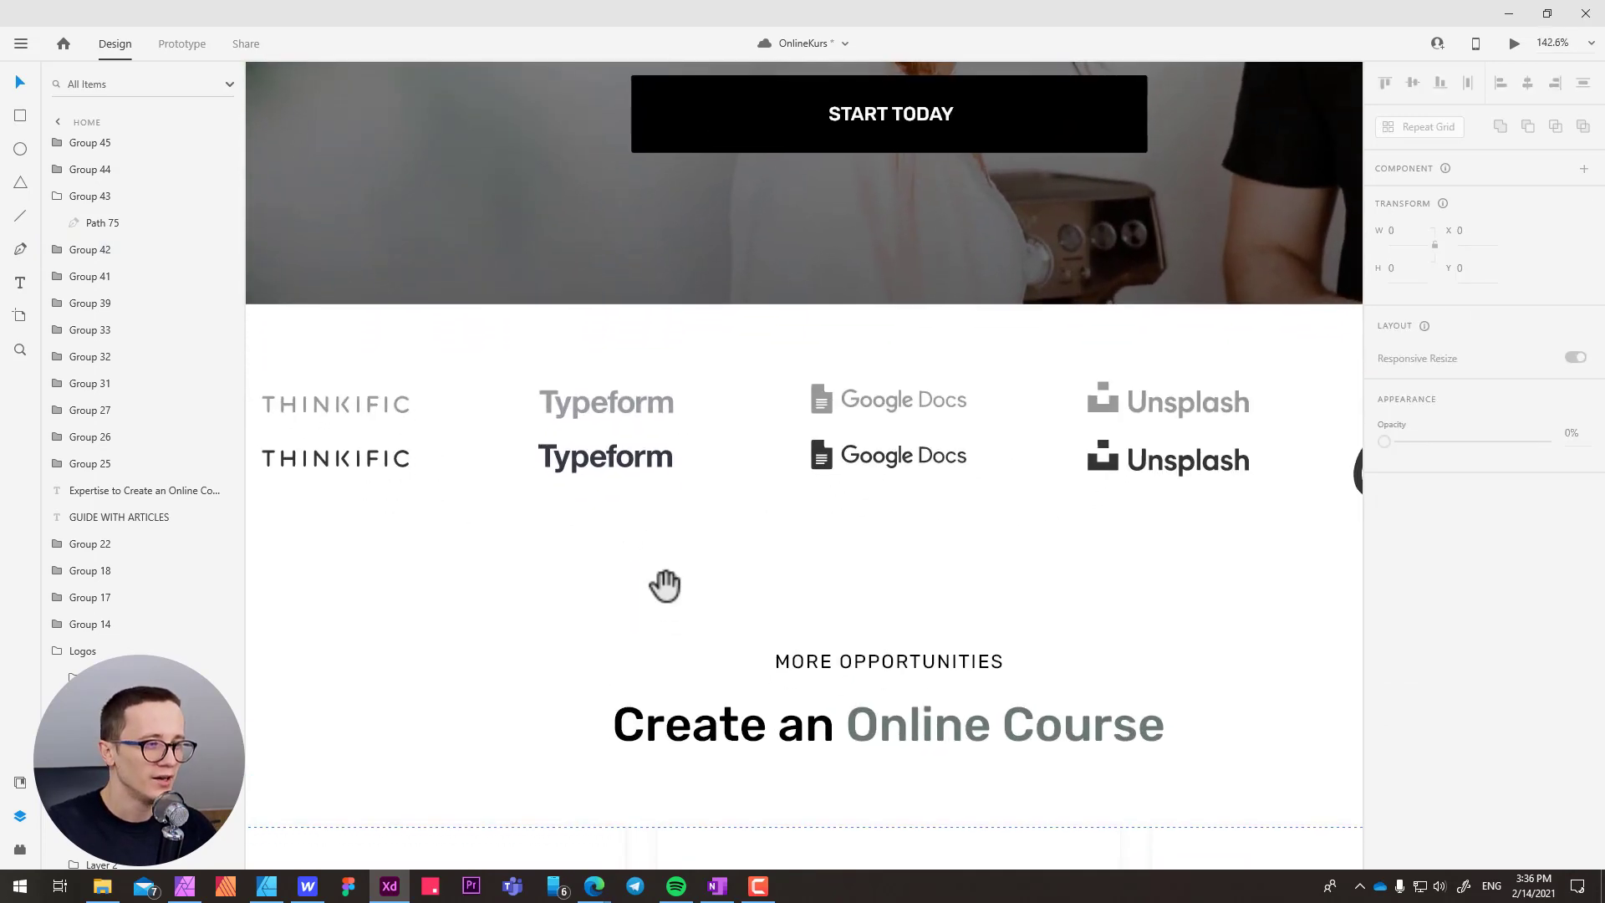
left_click_drag(664, 585, 660, 593)
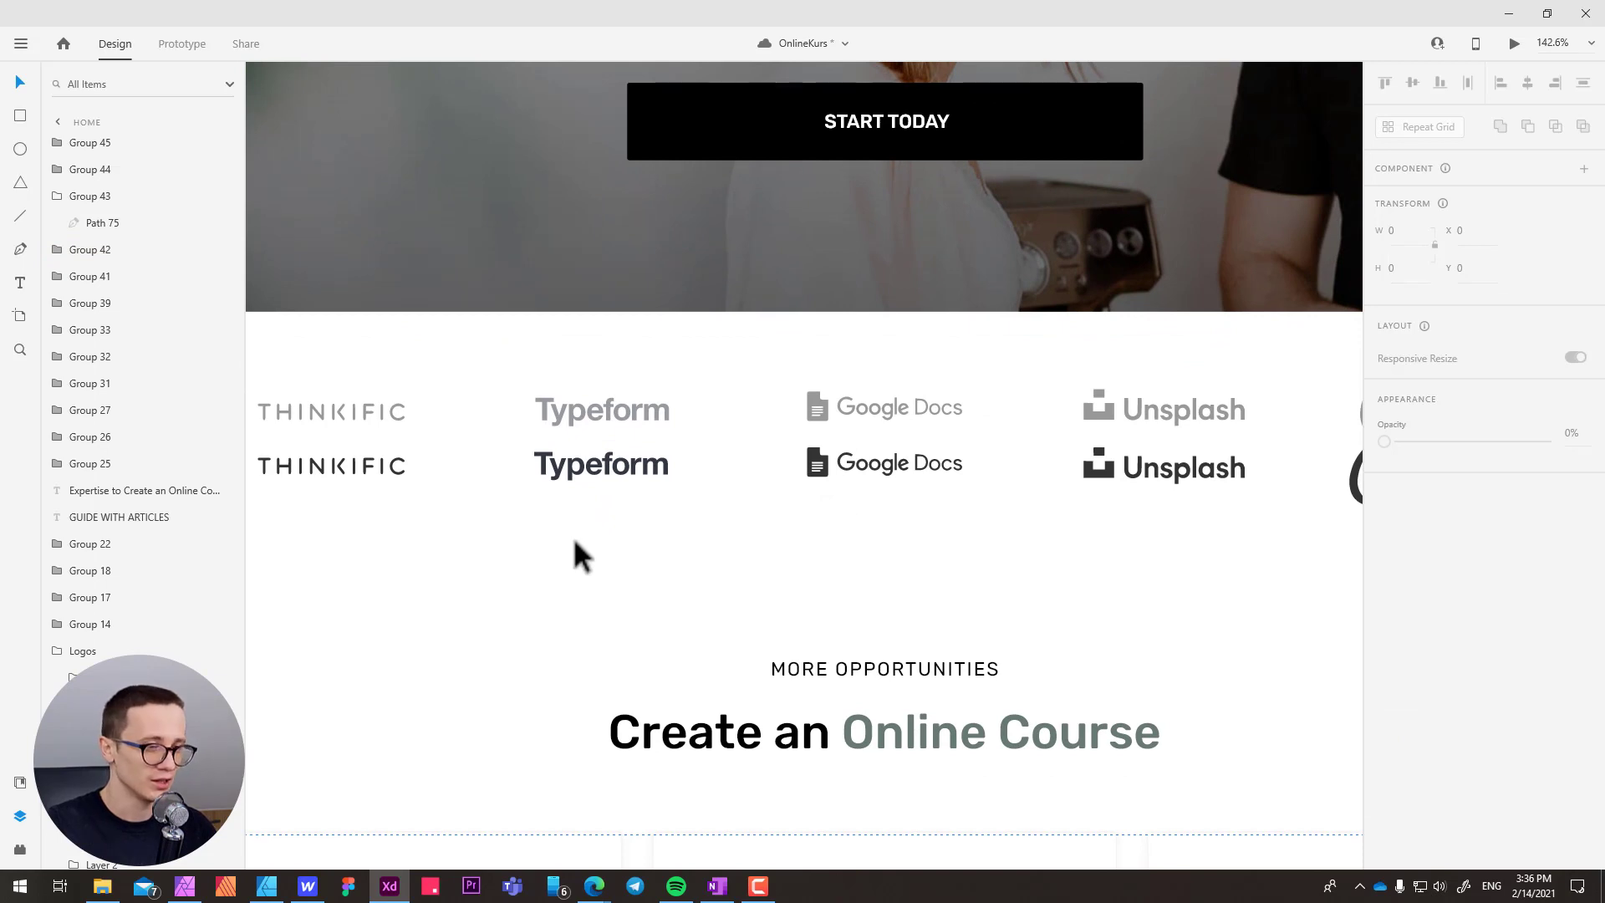
left_click_drag(558, 580, 614, 587)
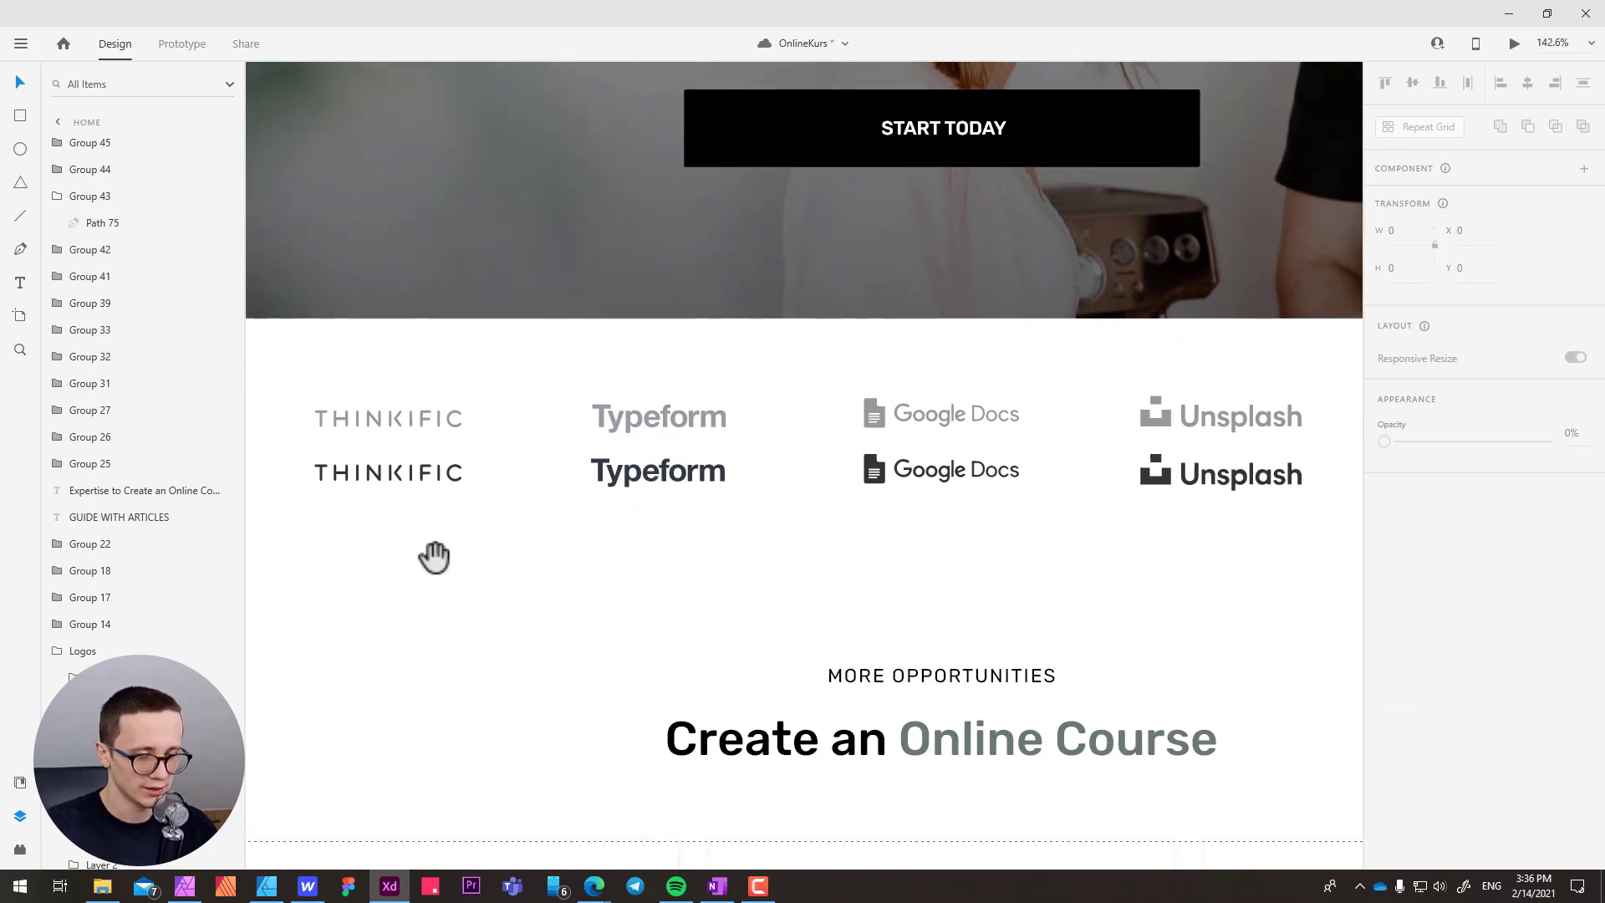
left_click_drag(434, 555, 542, 578)
left_click(553, 493)
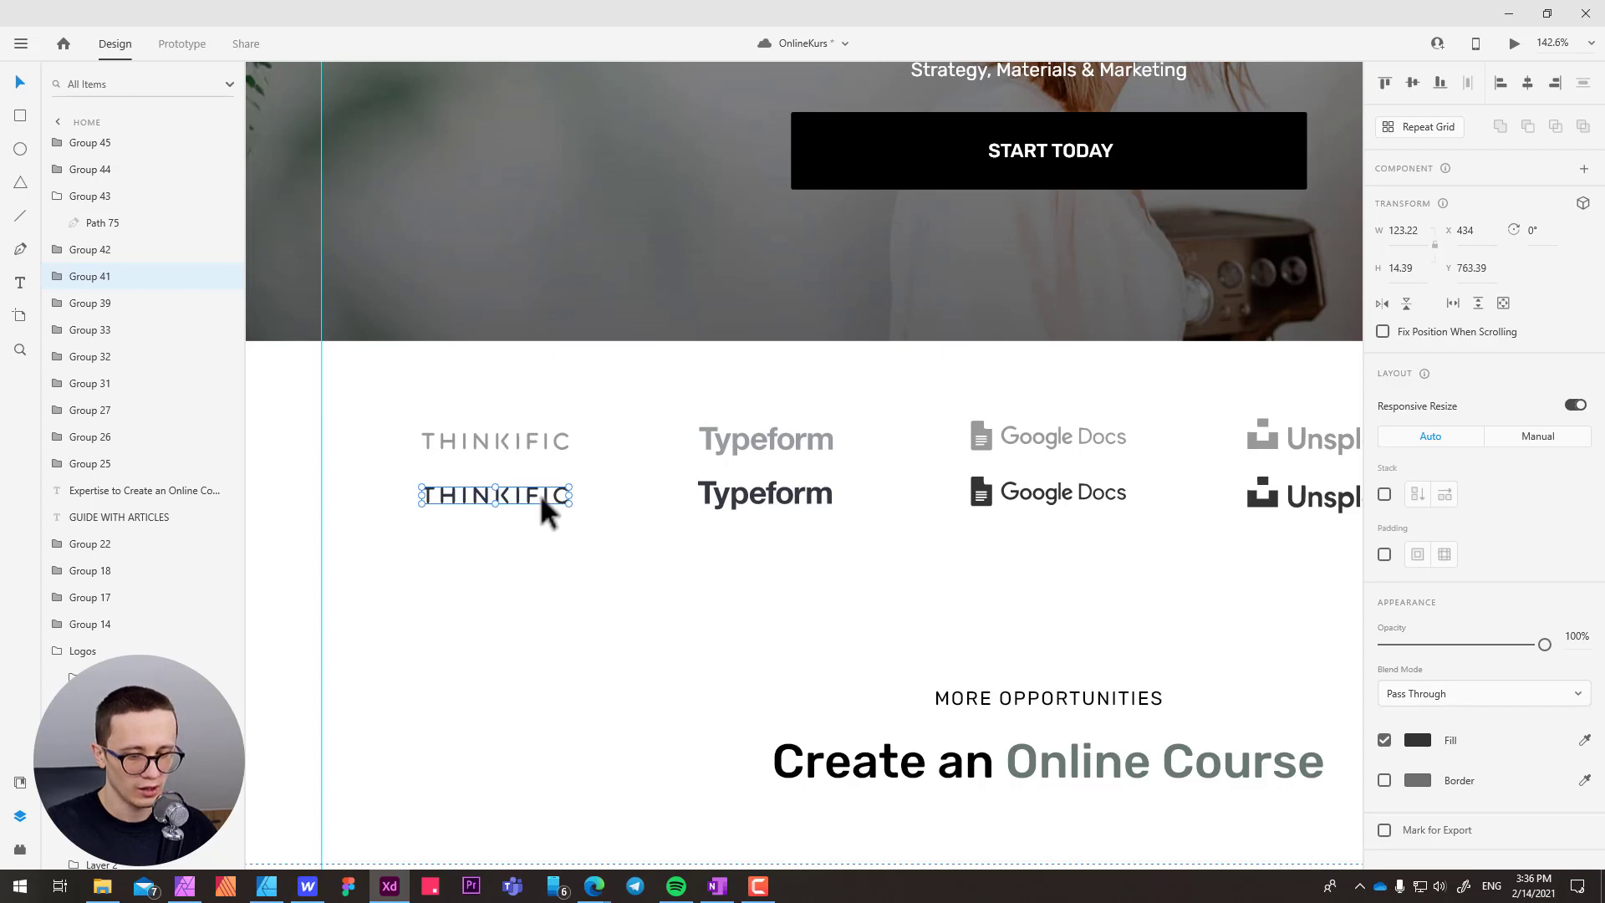
key("ctrl+shift+g")
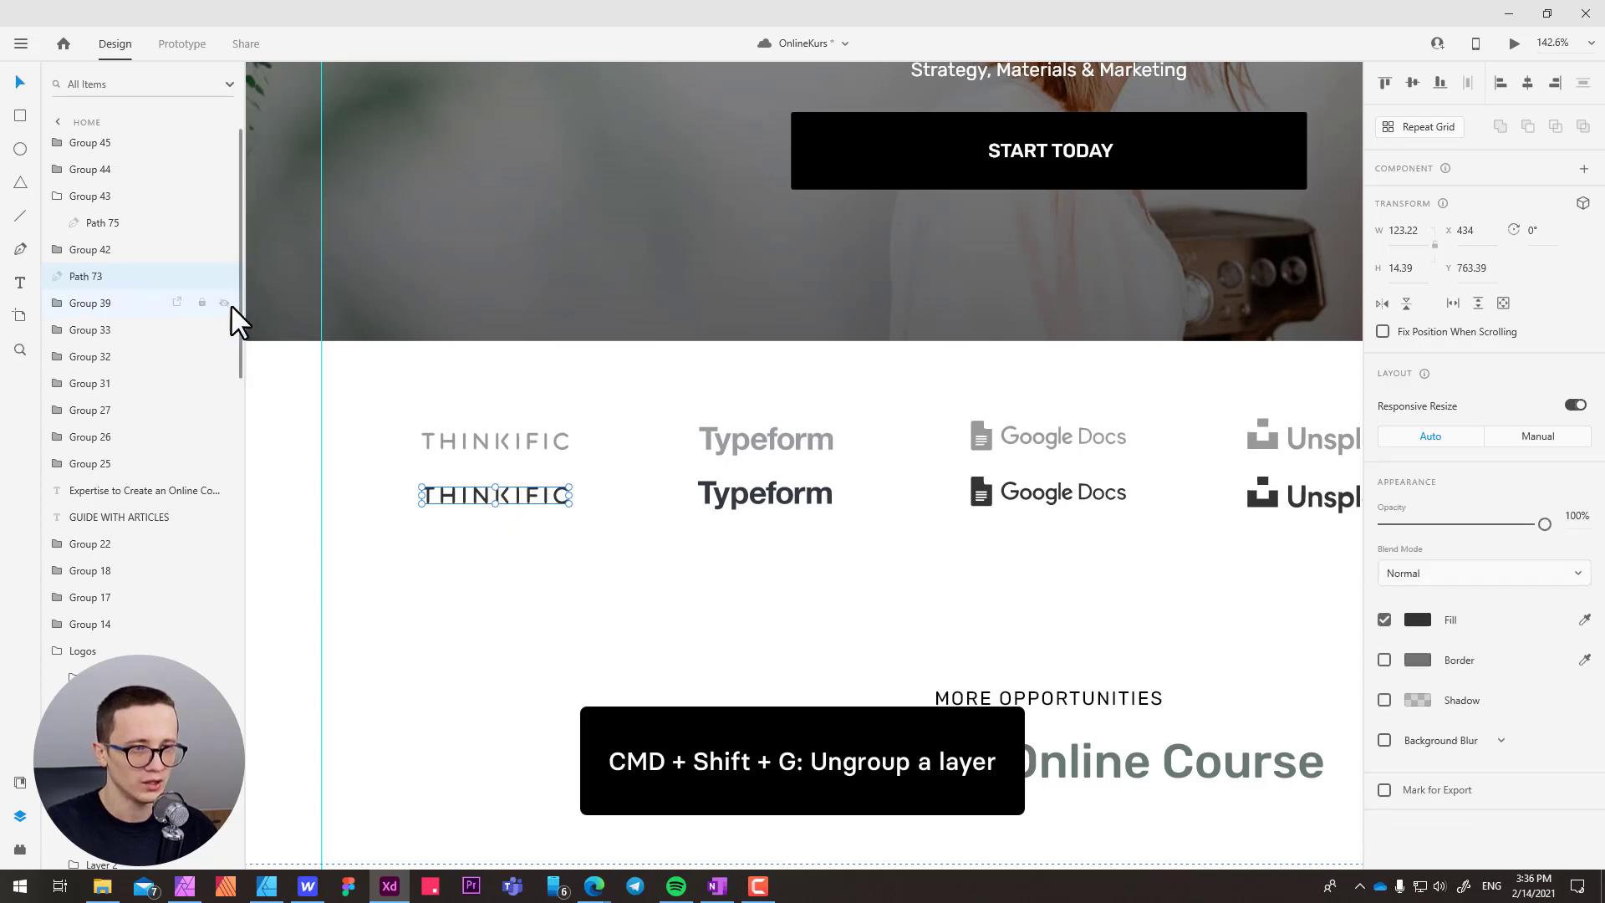
- Rename the ungrouped Thinkific path as logo1
double_click(78, 276)
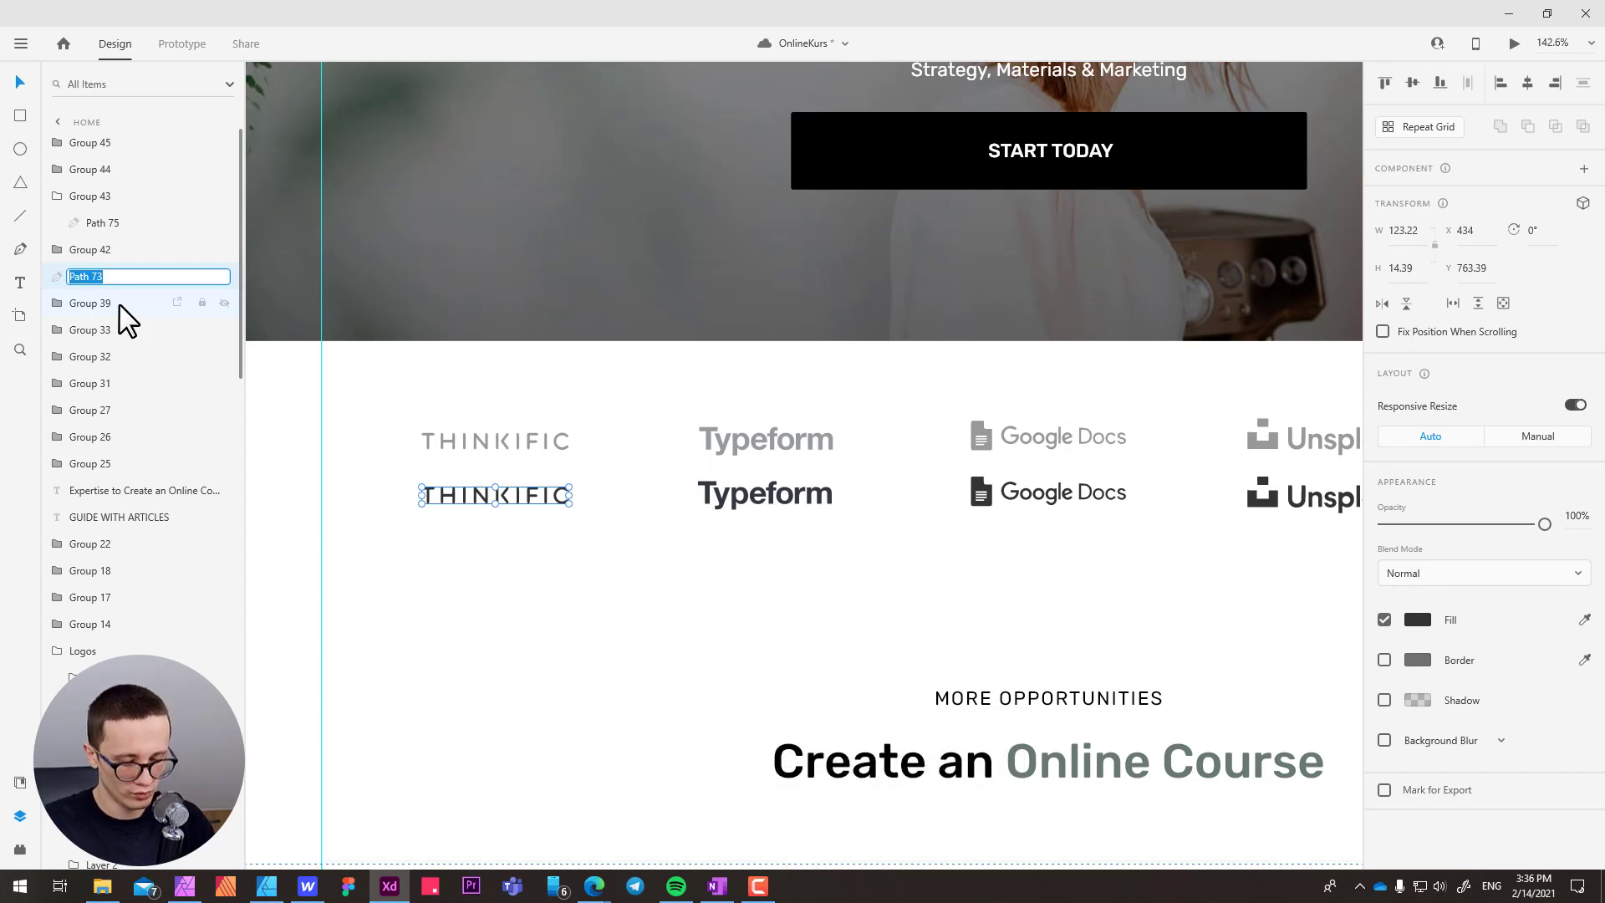
type("think")
key("ctrl+a")
type("lo")
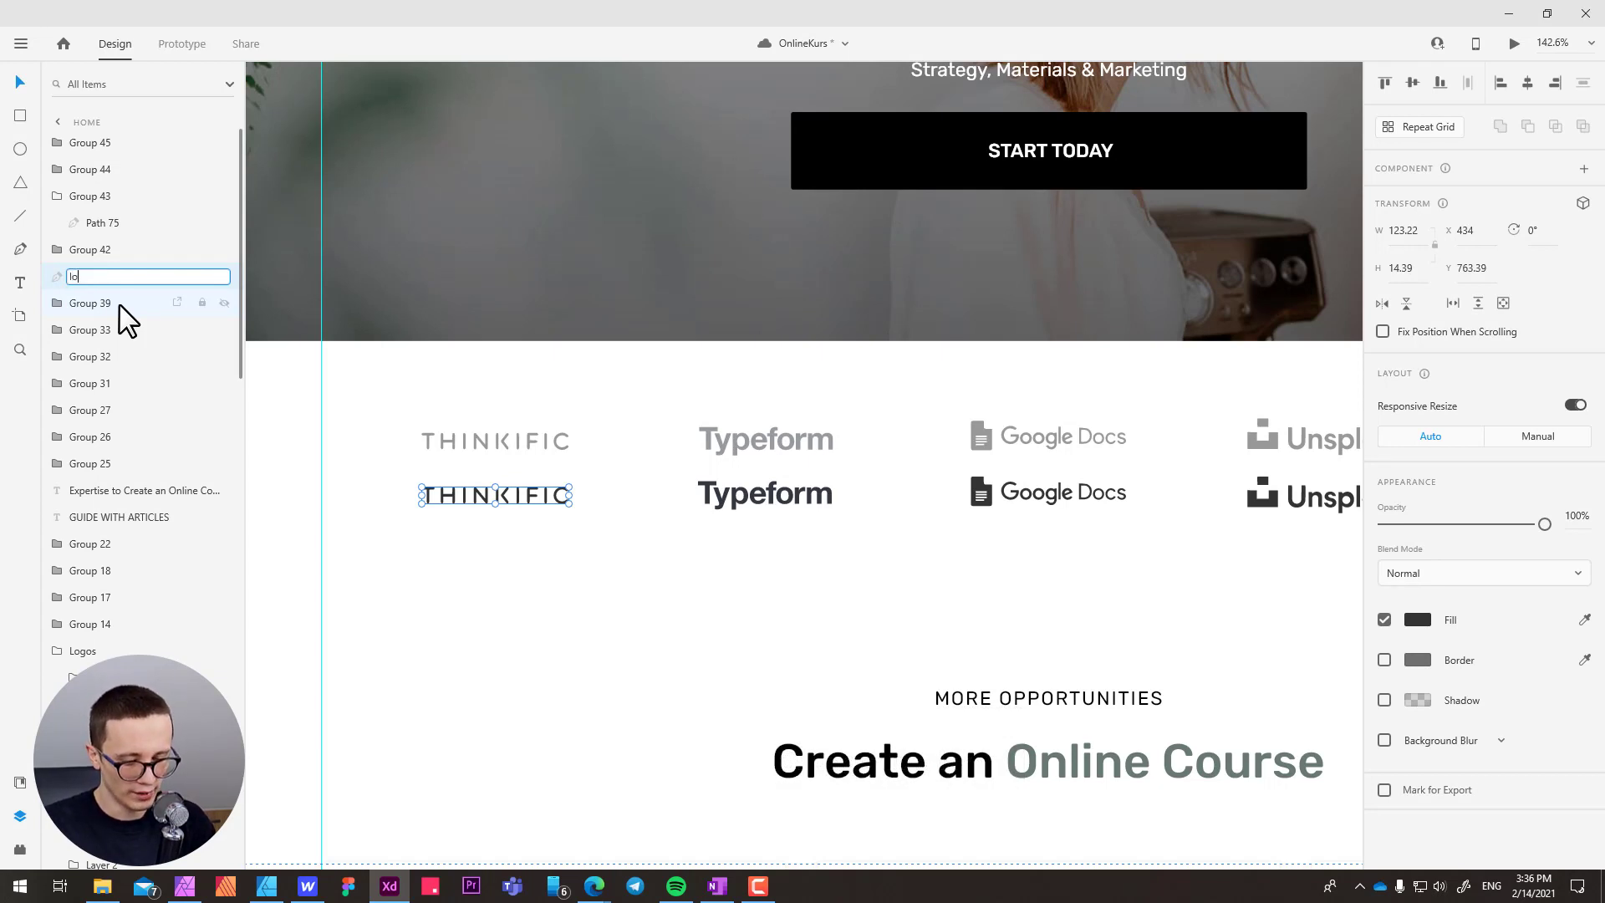
type("go1")
key("Return")
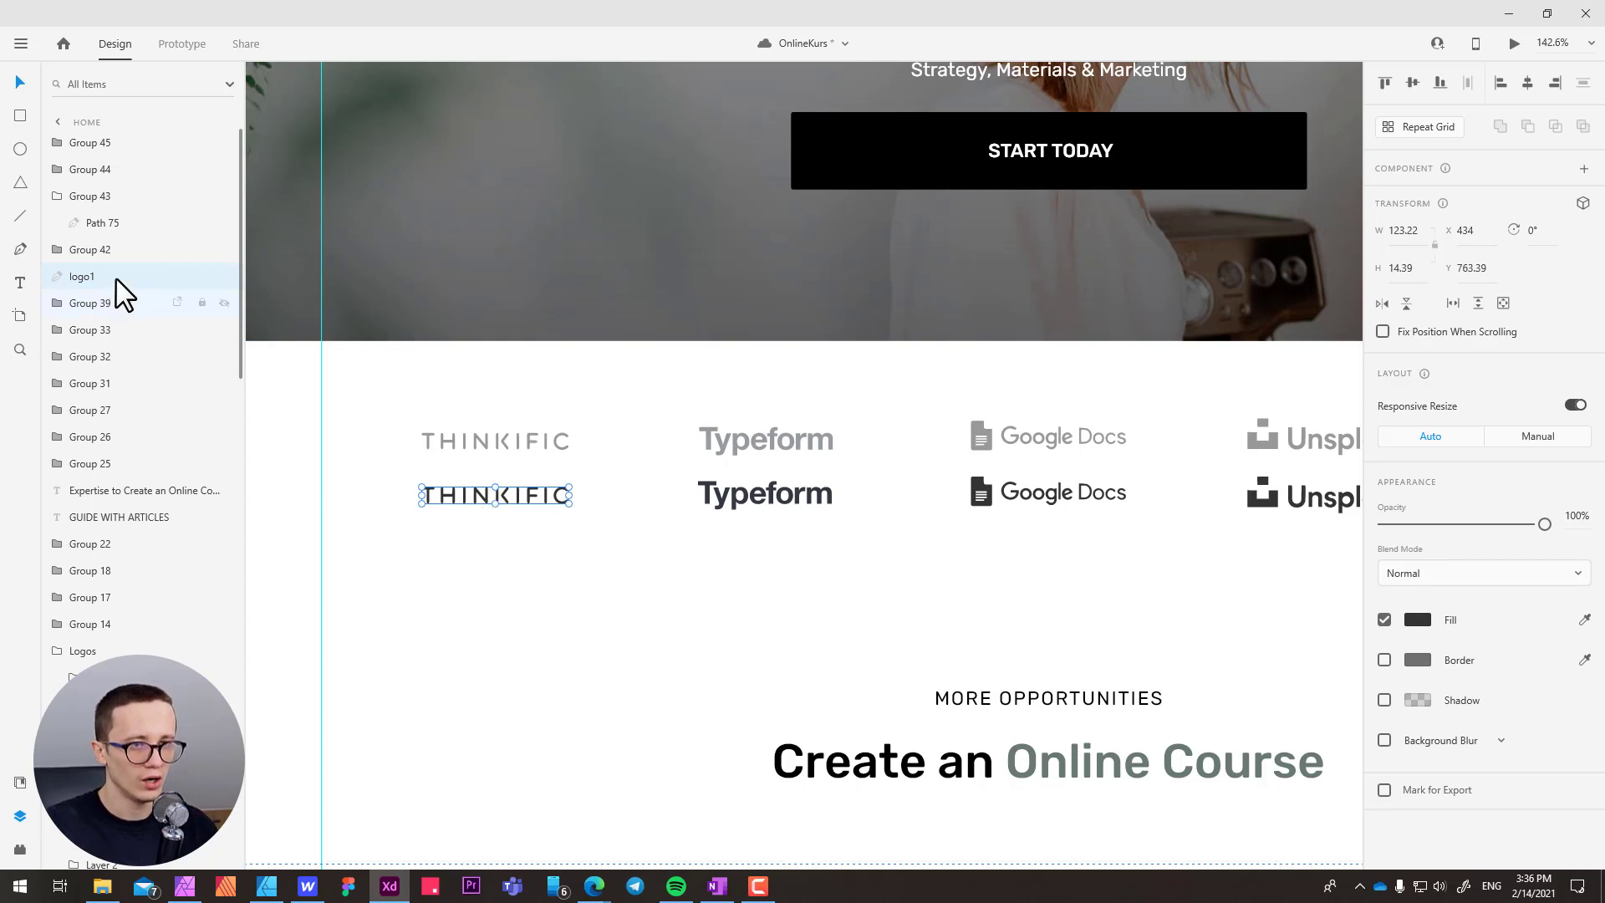
- Bring up the export settings for logo1 and choose a new folder named optimized inside the logos folder as destination
right_click(79, 276)
left_click(126, 720)
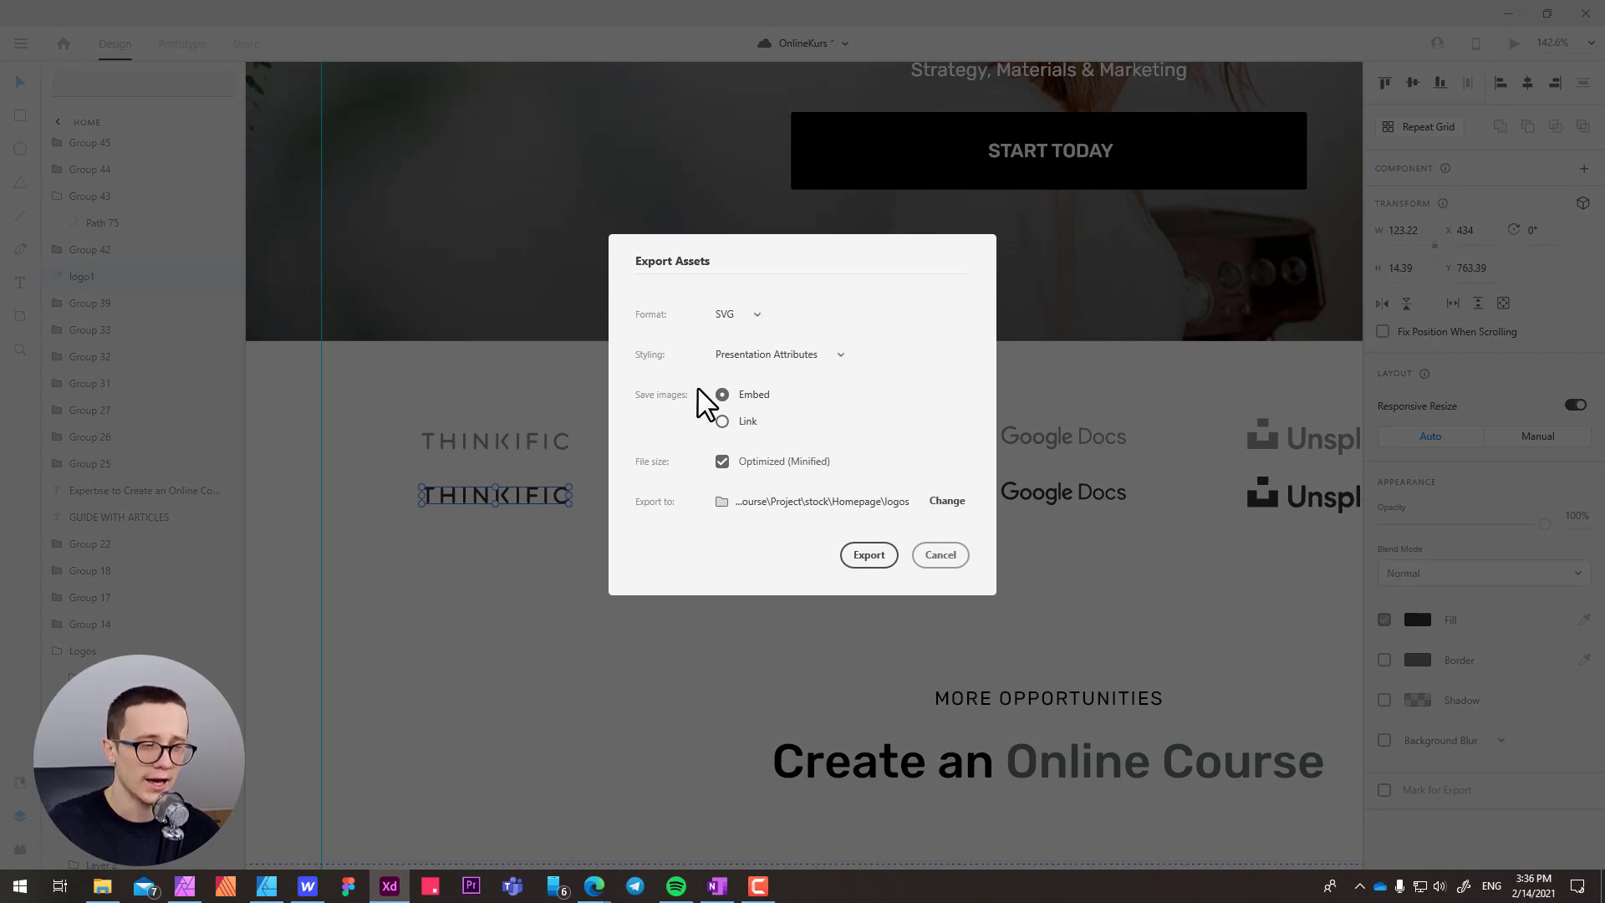
left_click(947, 502)
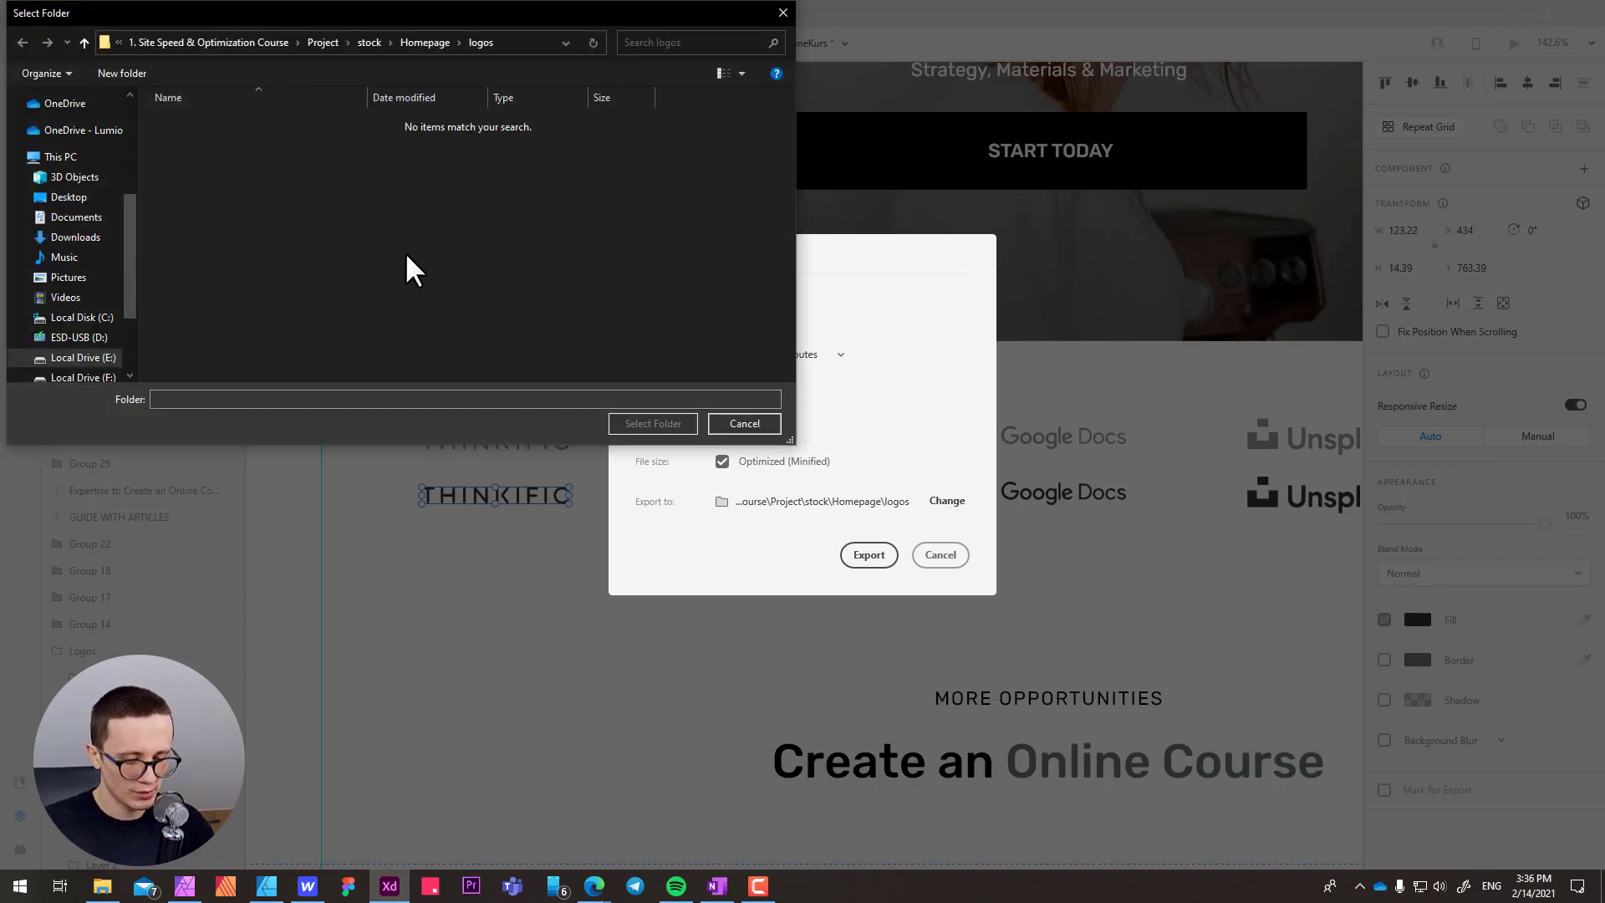
key("ctrl+shift+n")
type("opti")
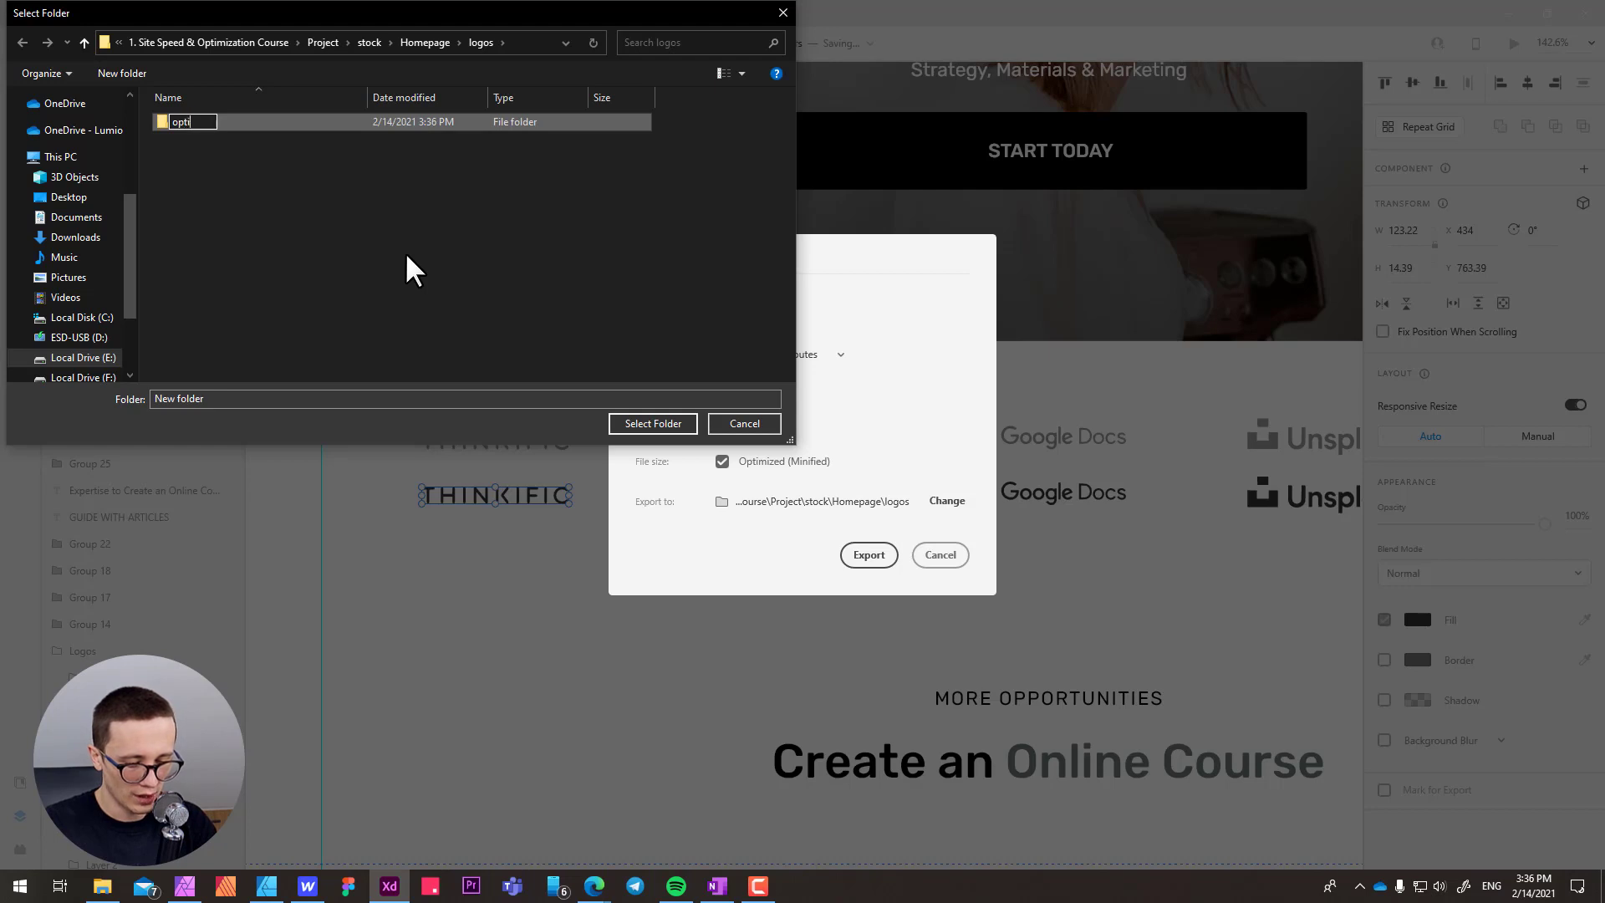
type("mized")
key("Return")
key("Return")
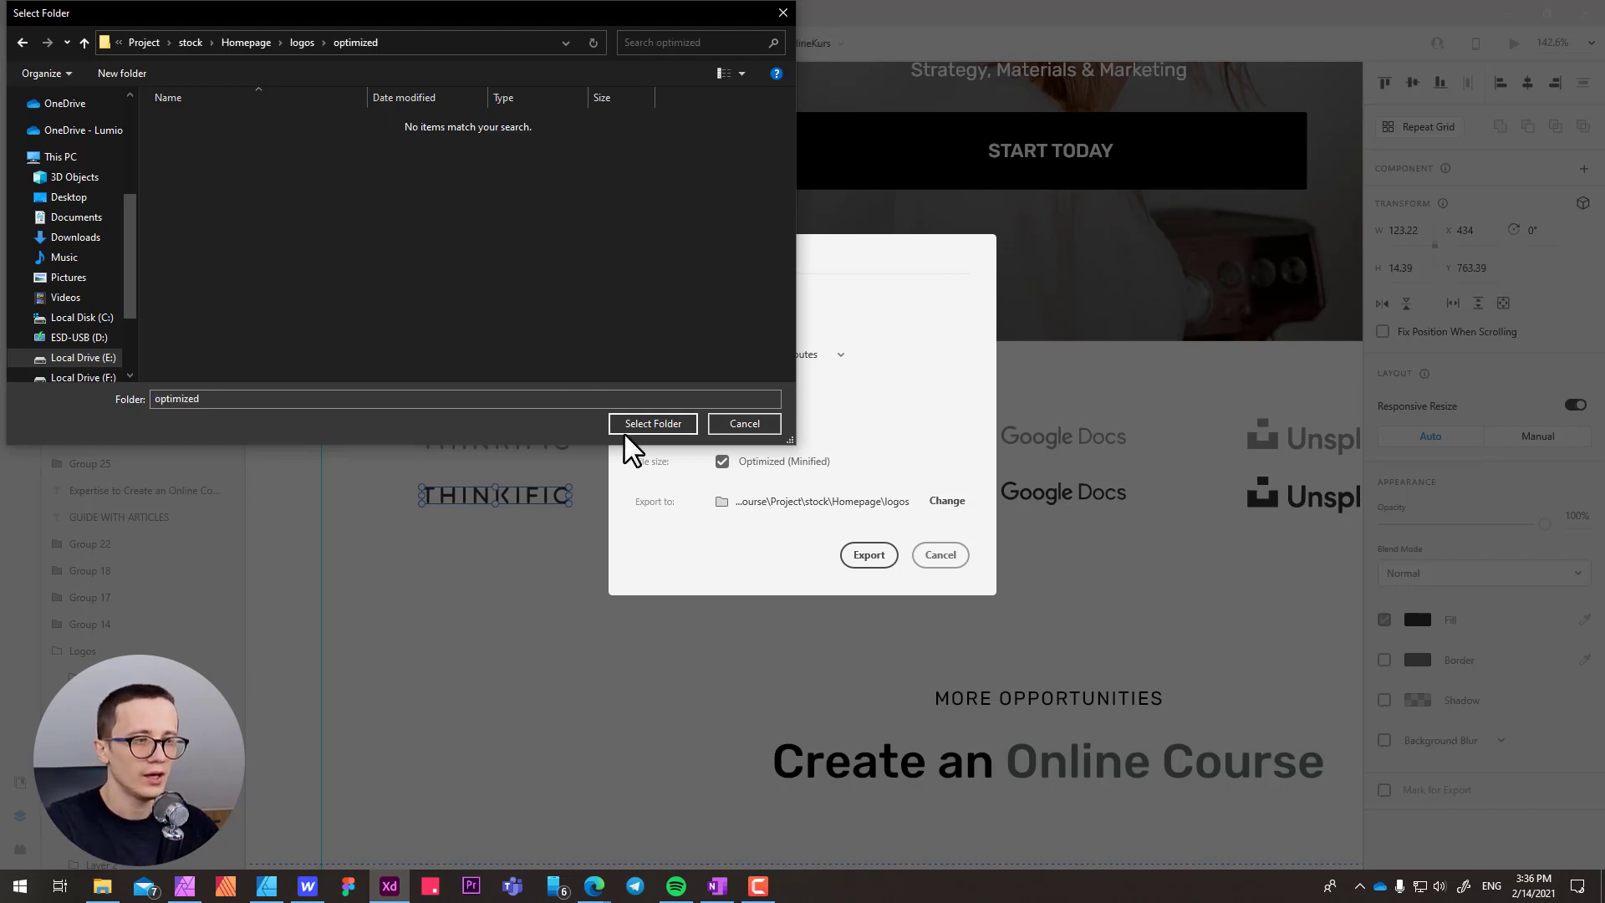
left_click(657, 421)
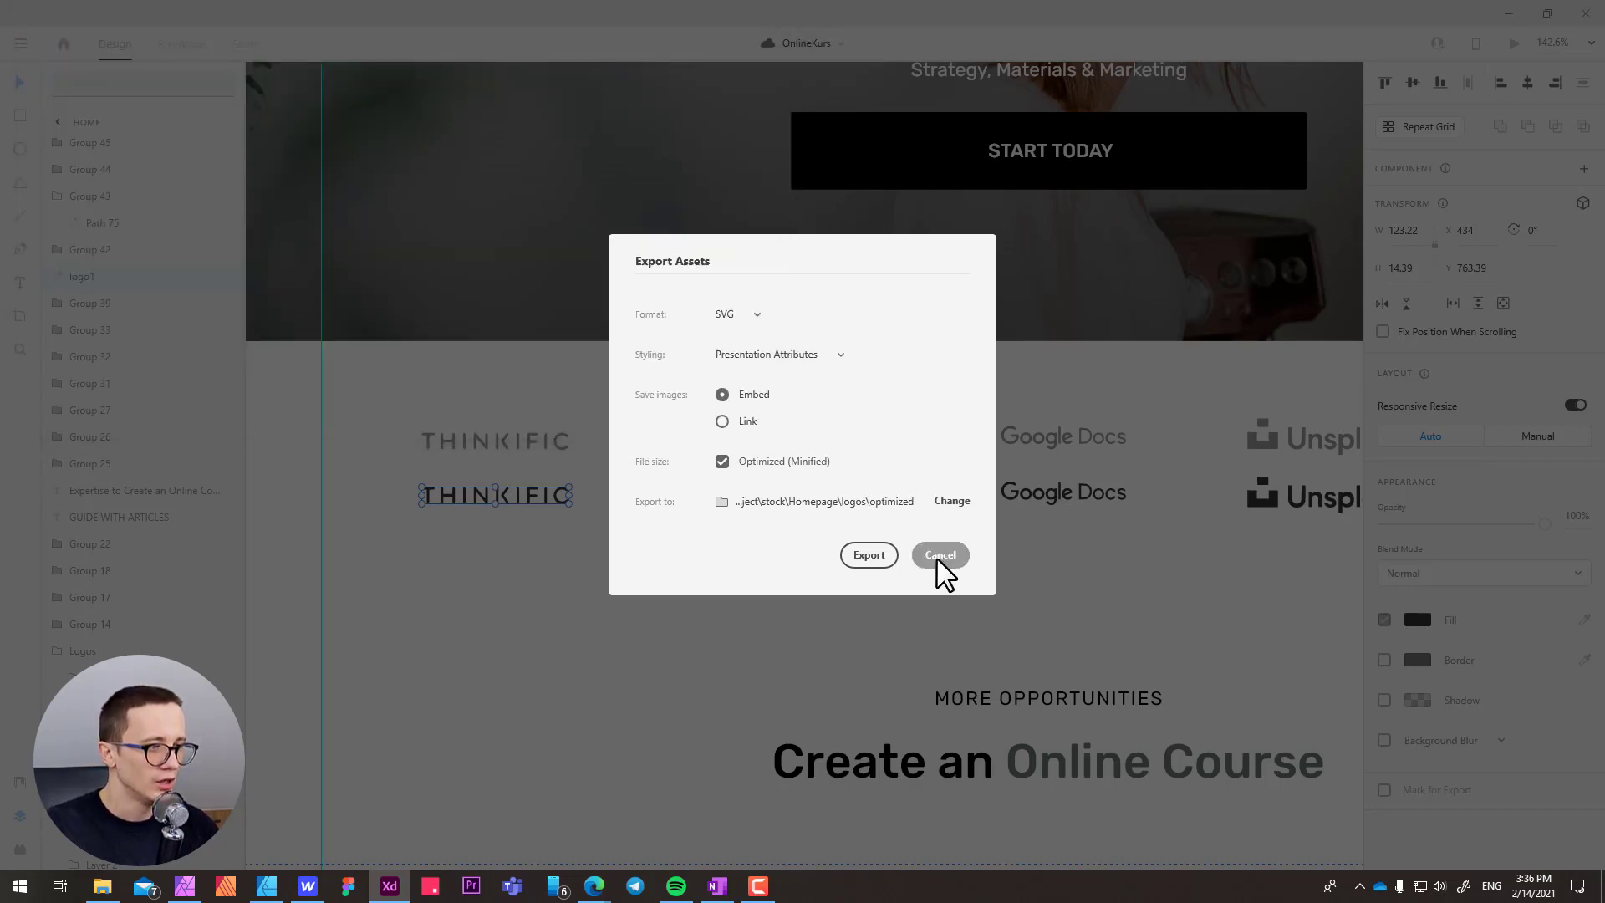
left_click(936, 560)
- Ungroup the dark Typeform logo and rename its path as logo2
left_click_drag(1075, 548, 799, 559)
left_click(522, 508)
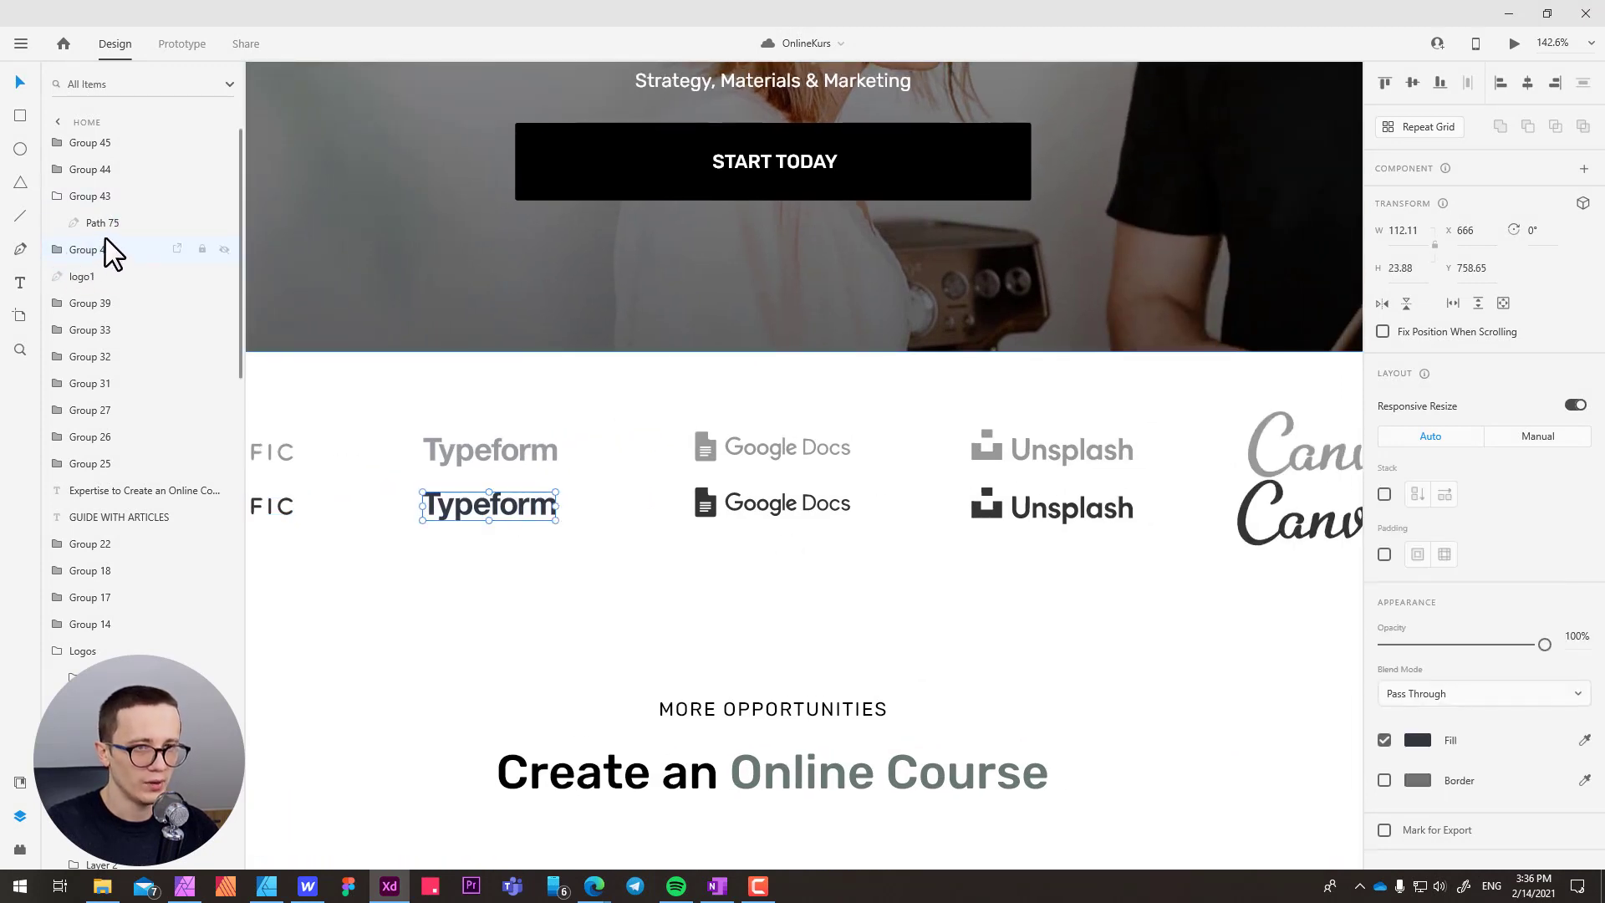
double_click(83, 249)
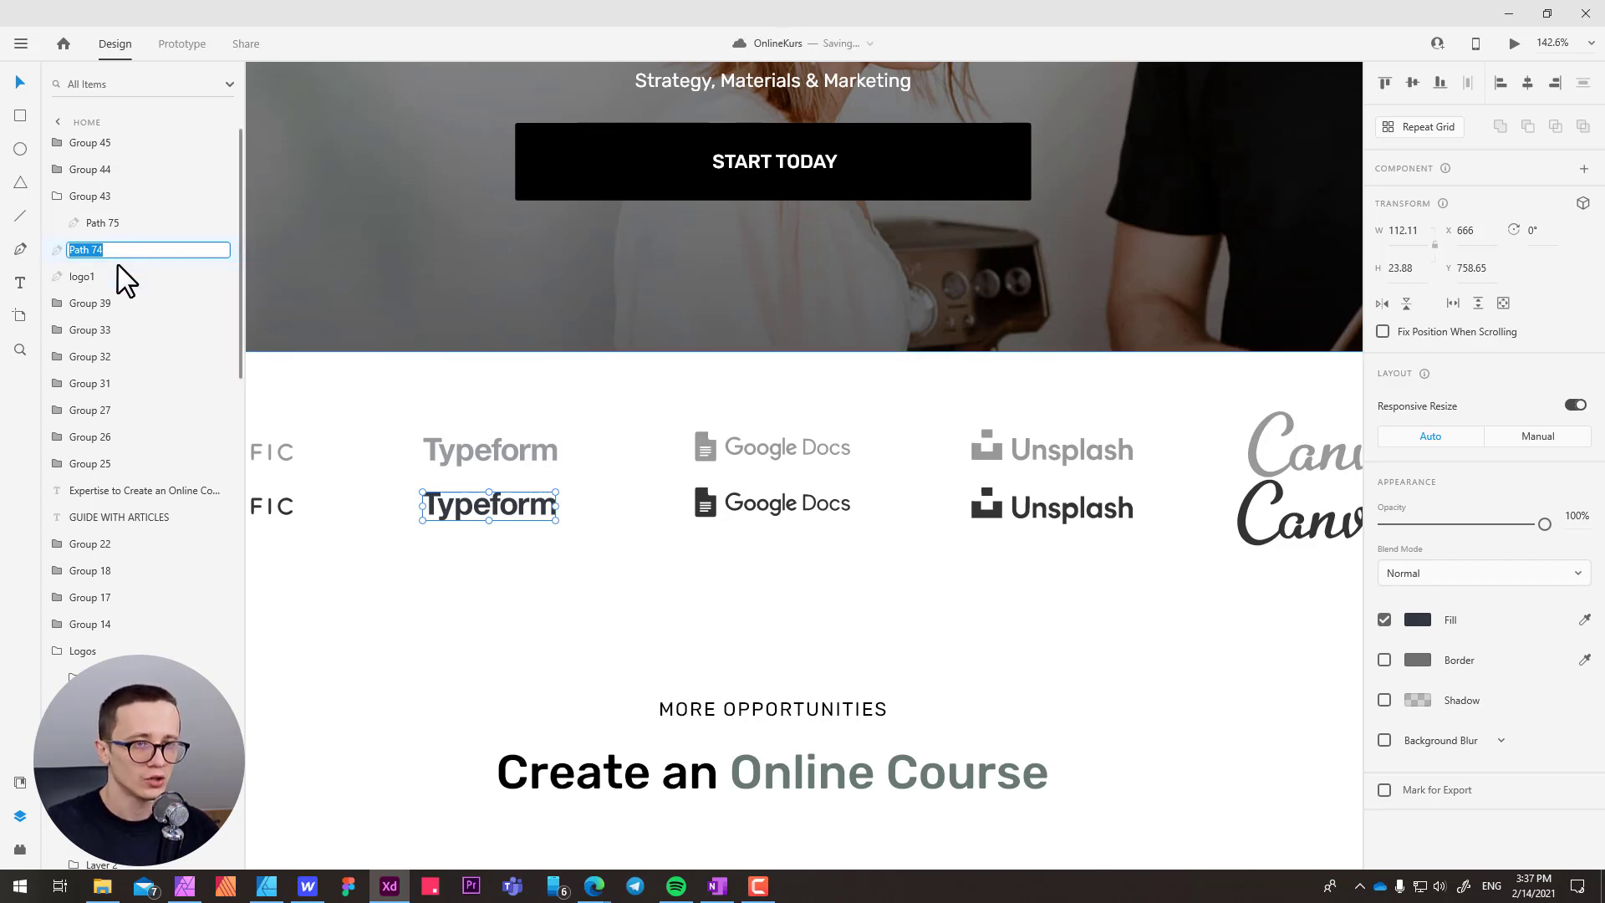
type("go2")
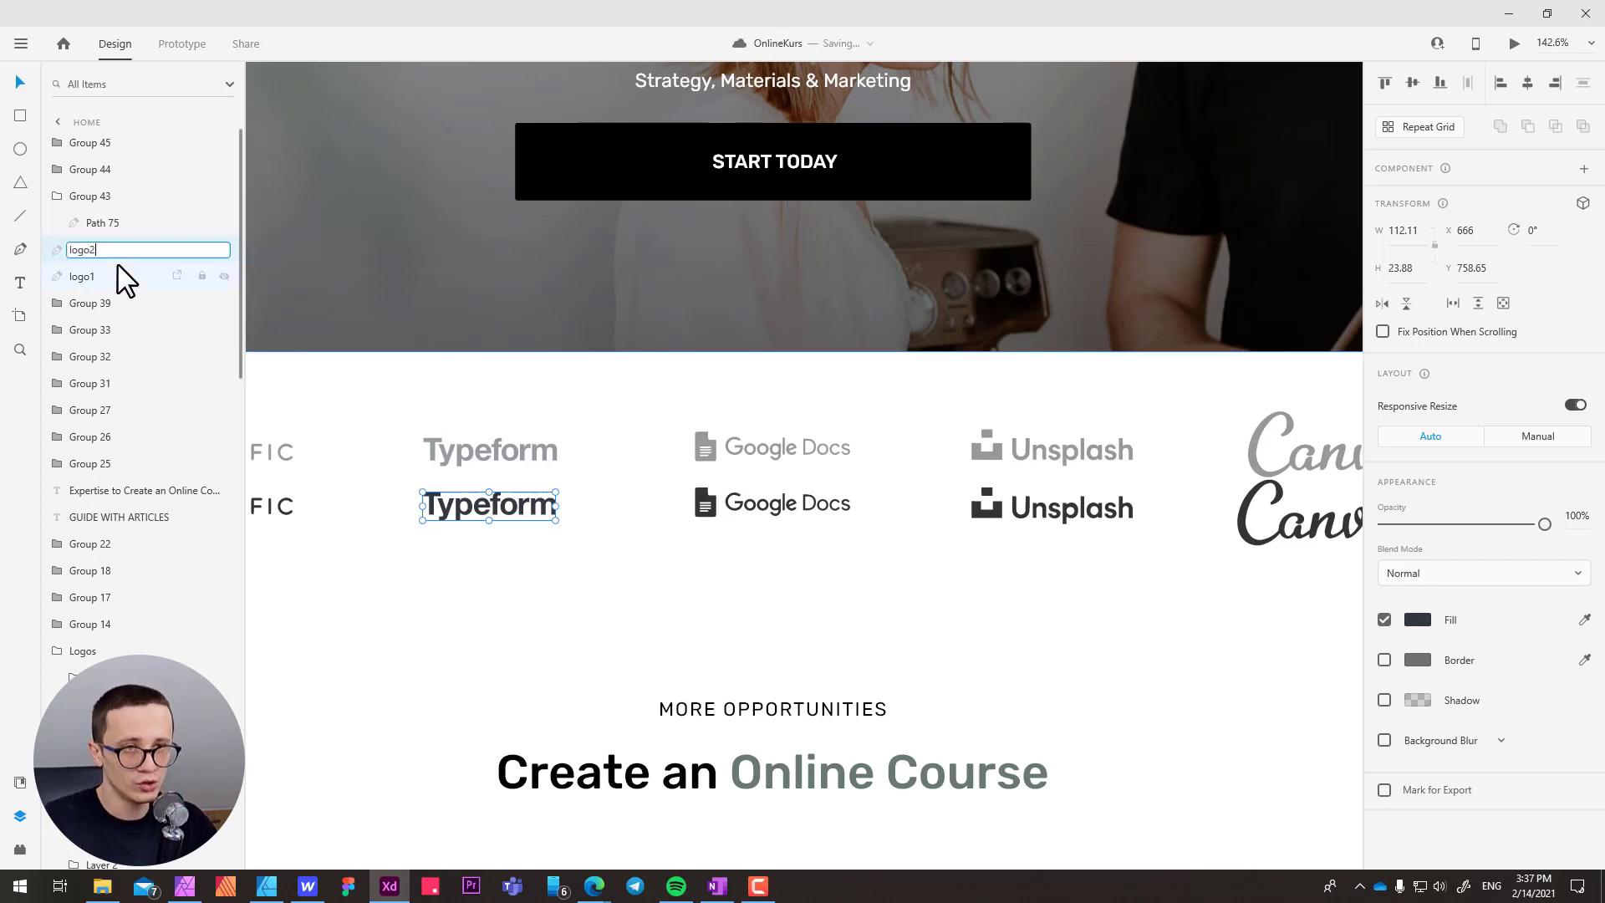
key("Return")
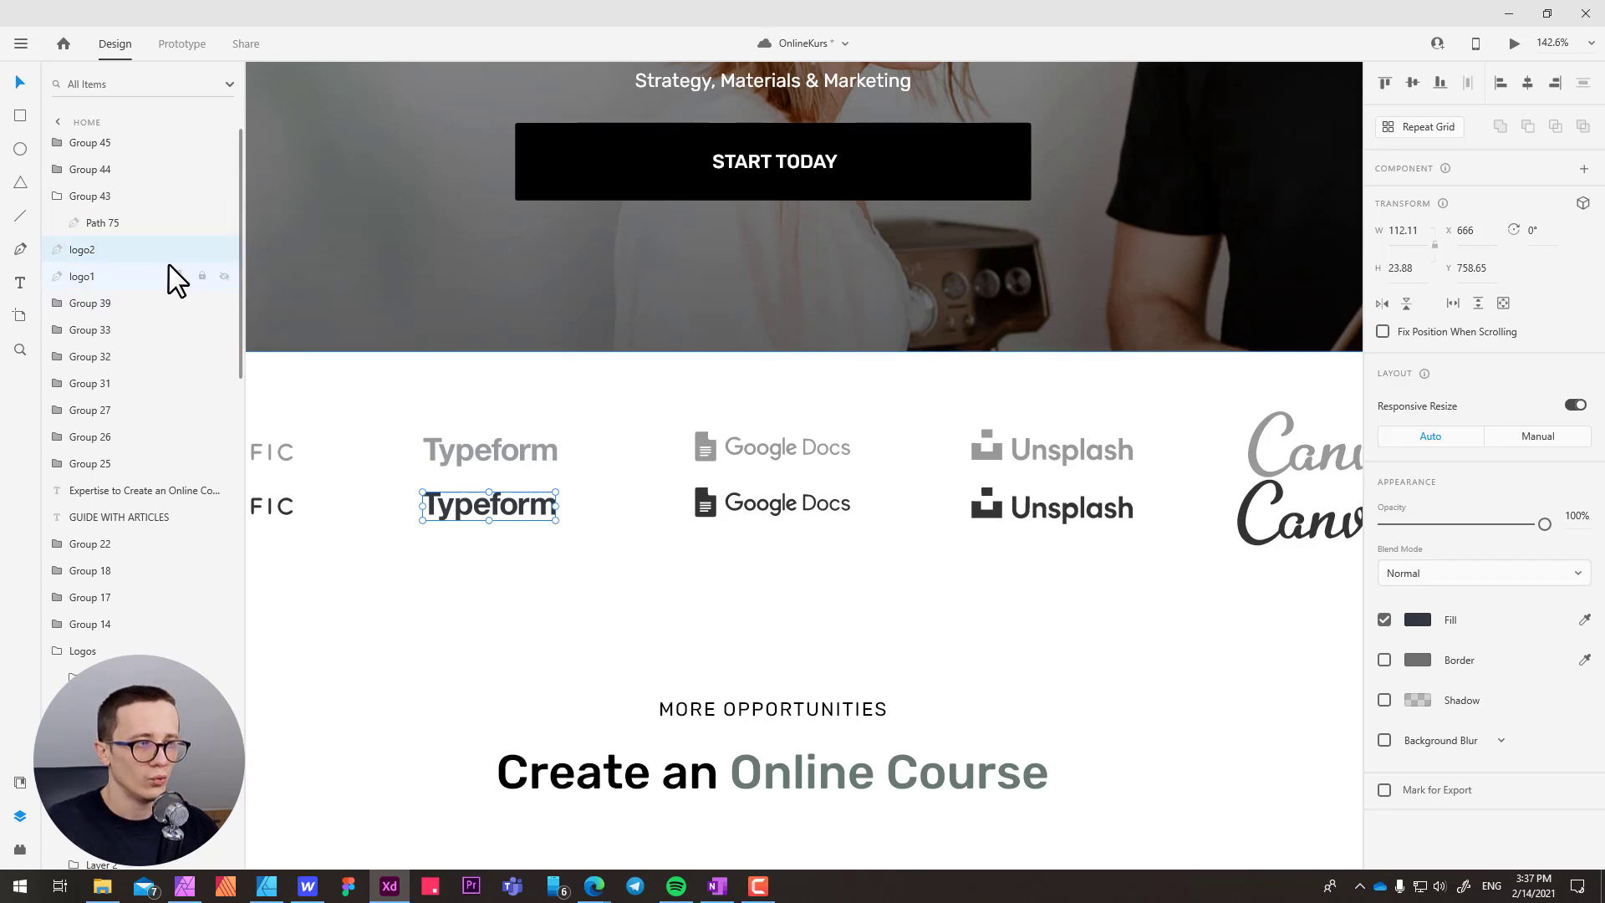
- Export logo2 to the optimized folder as a minified SVG with presentation attributes and embedded images
key("ctrl+e")
left_click(721, 462)
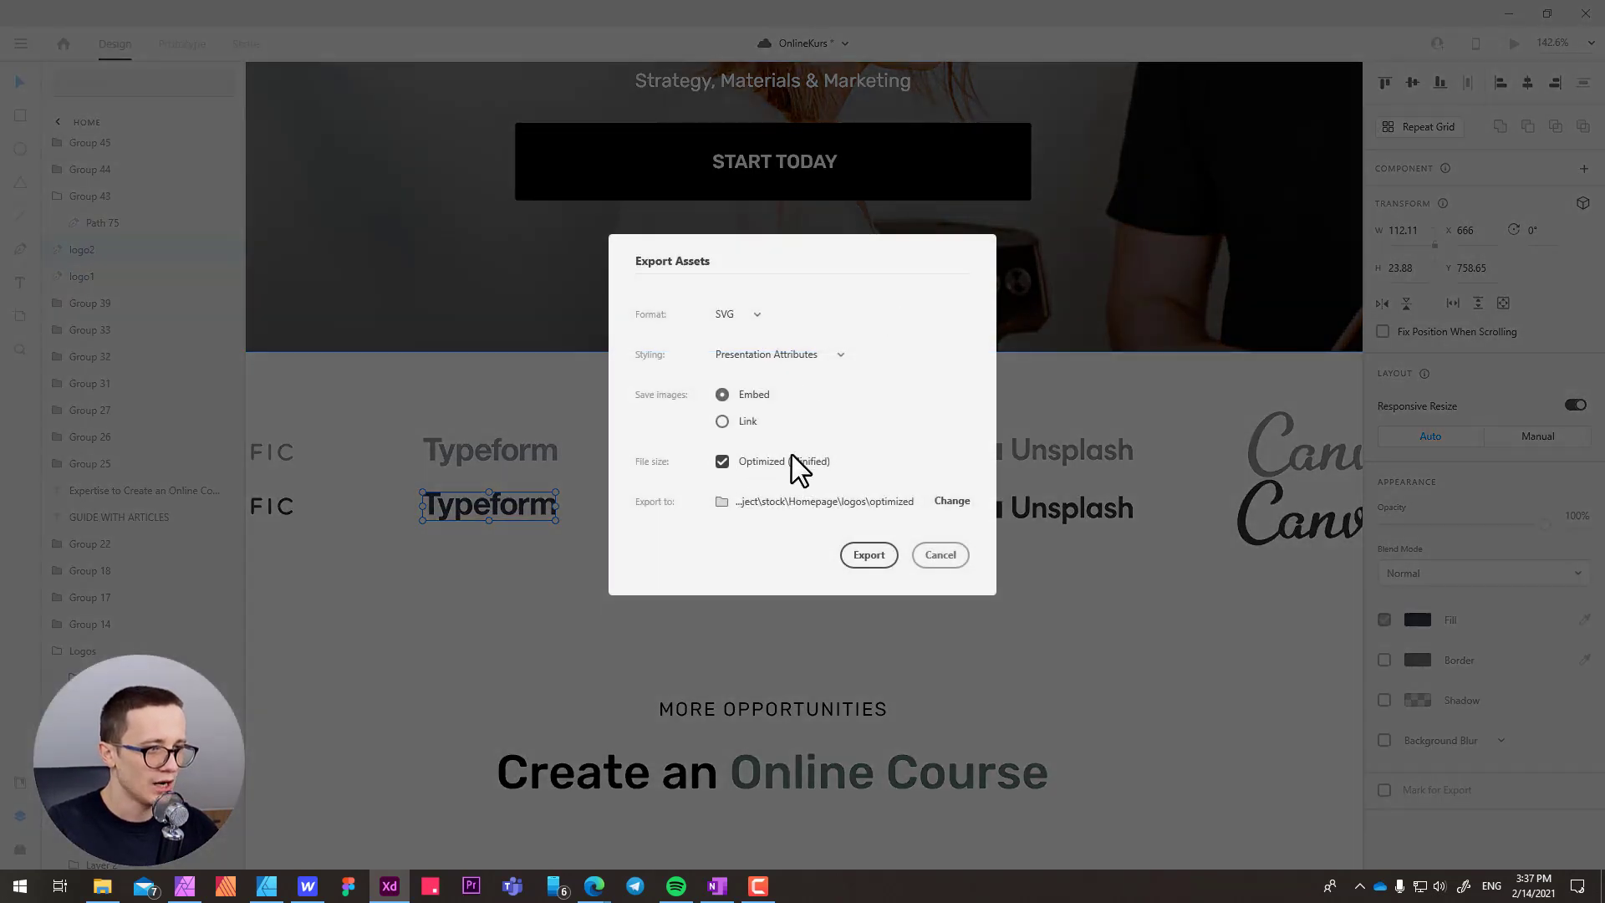
left_click(866, 557)
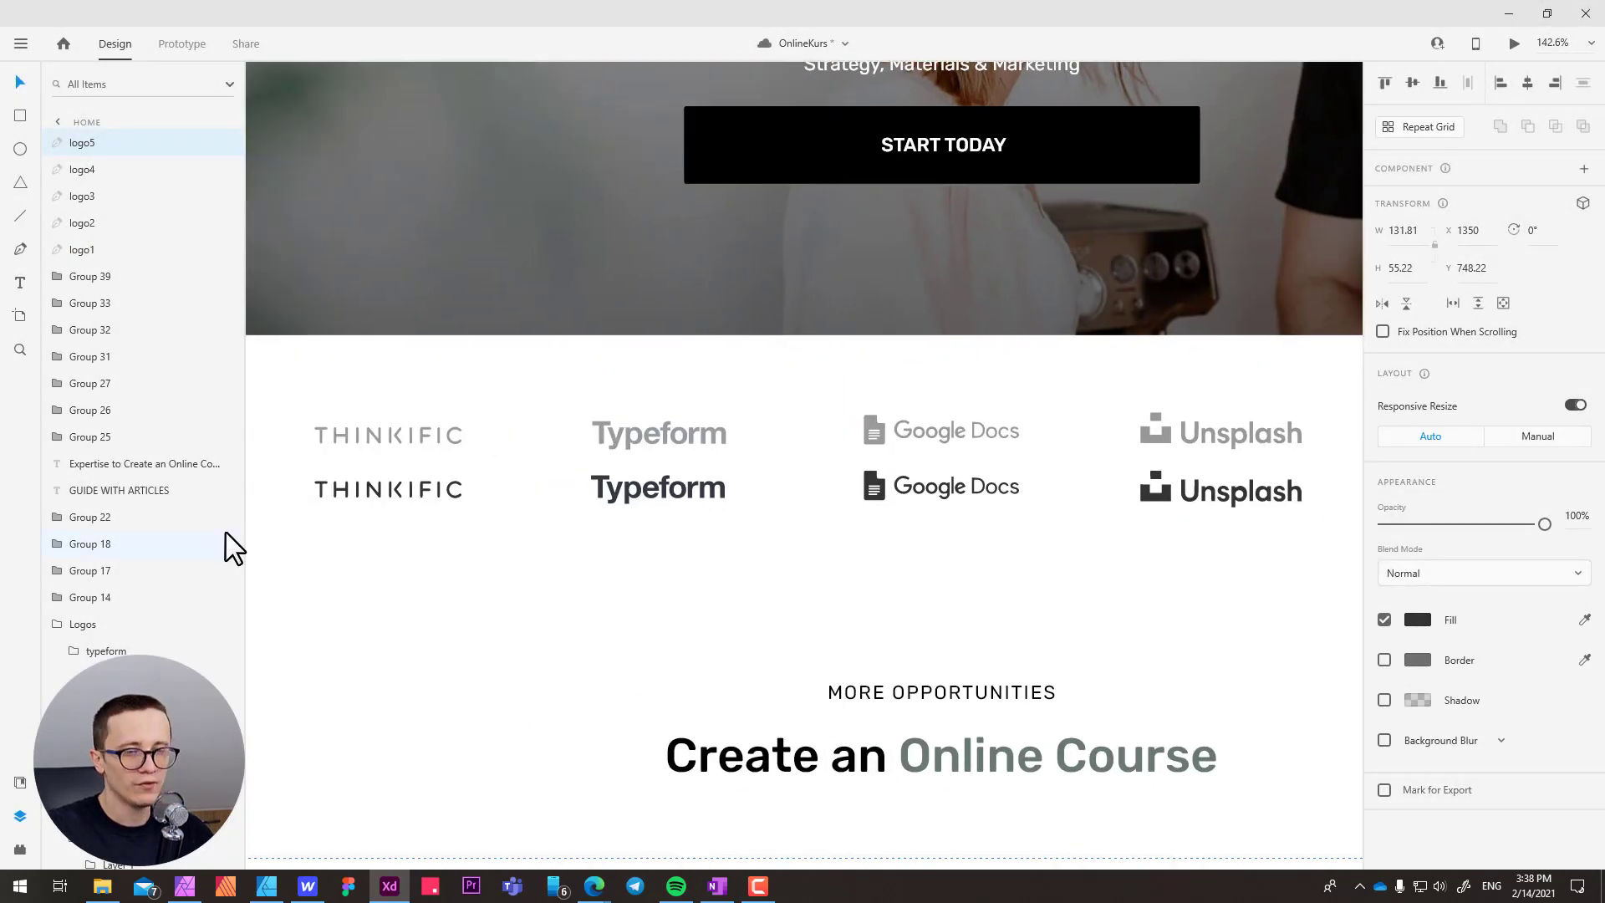
- Open the optimized logos folder in File Explorer and display its exported SVG files as large thumbnails
scroll(677, 563, "down", 1)
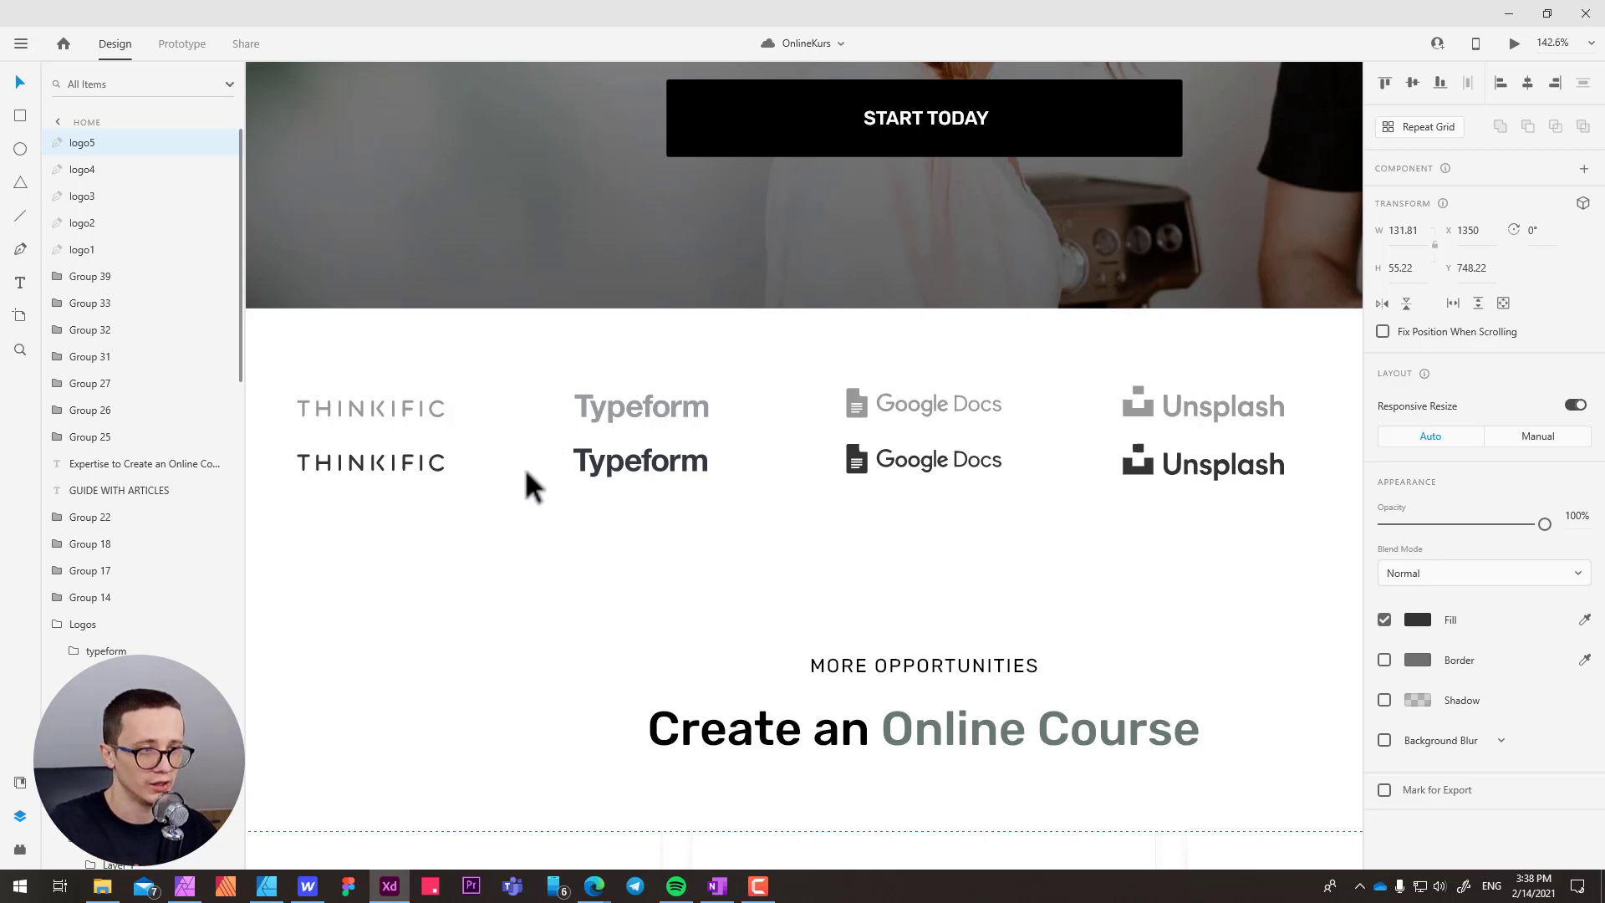
left_click(102, 886)
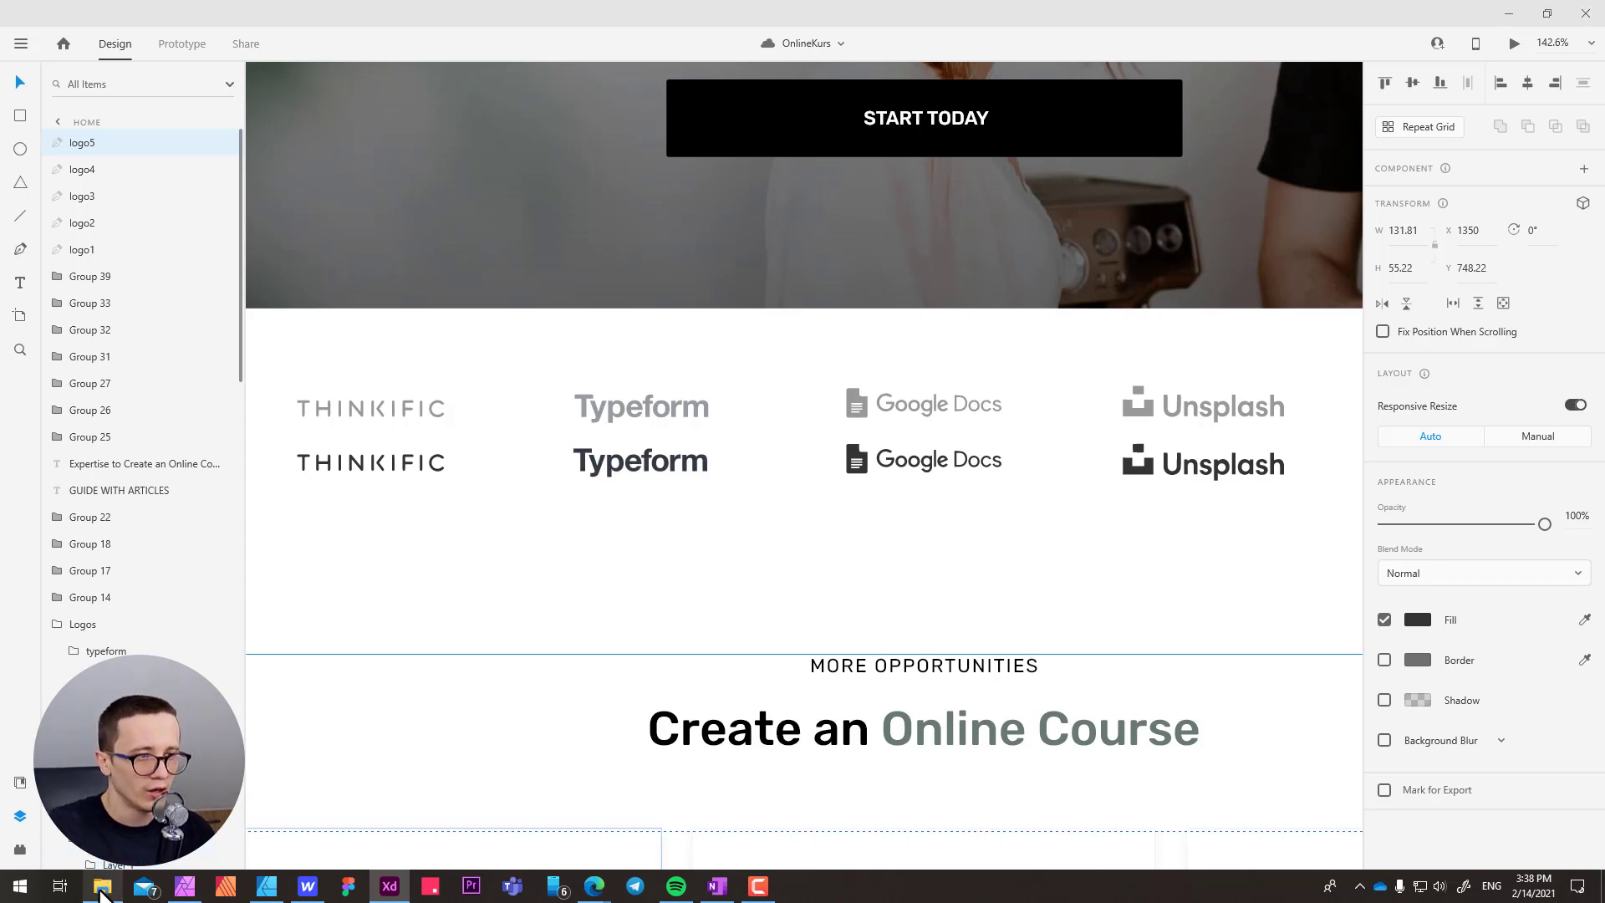
double_click(782, 271)
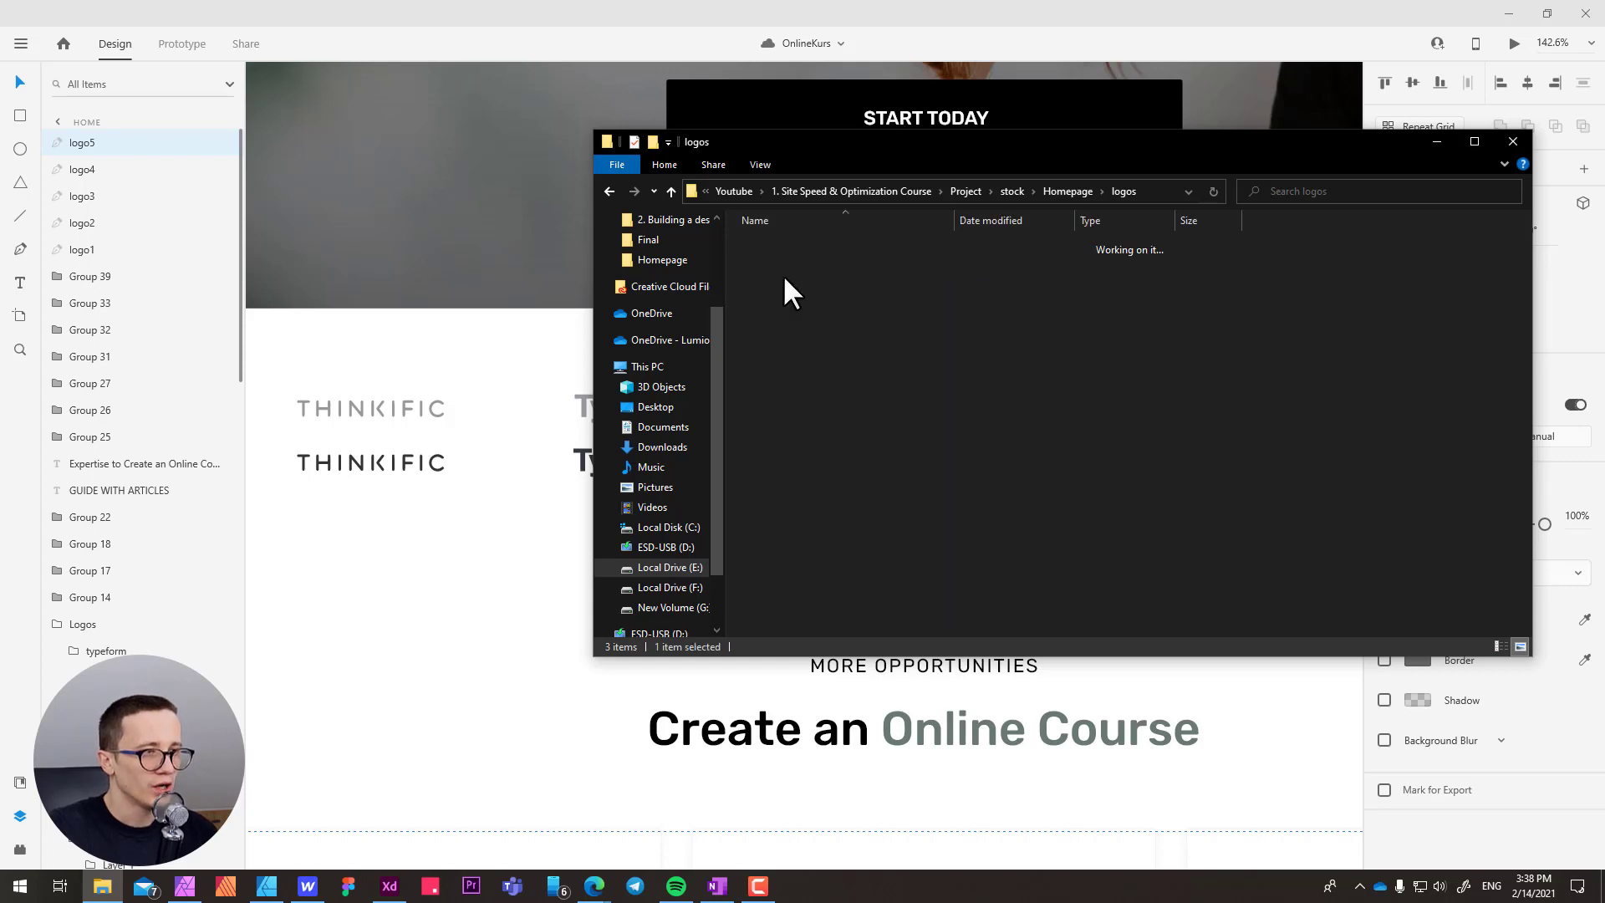
left_click_drag(784, 149, 700, 172)
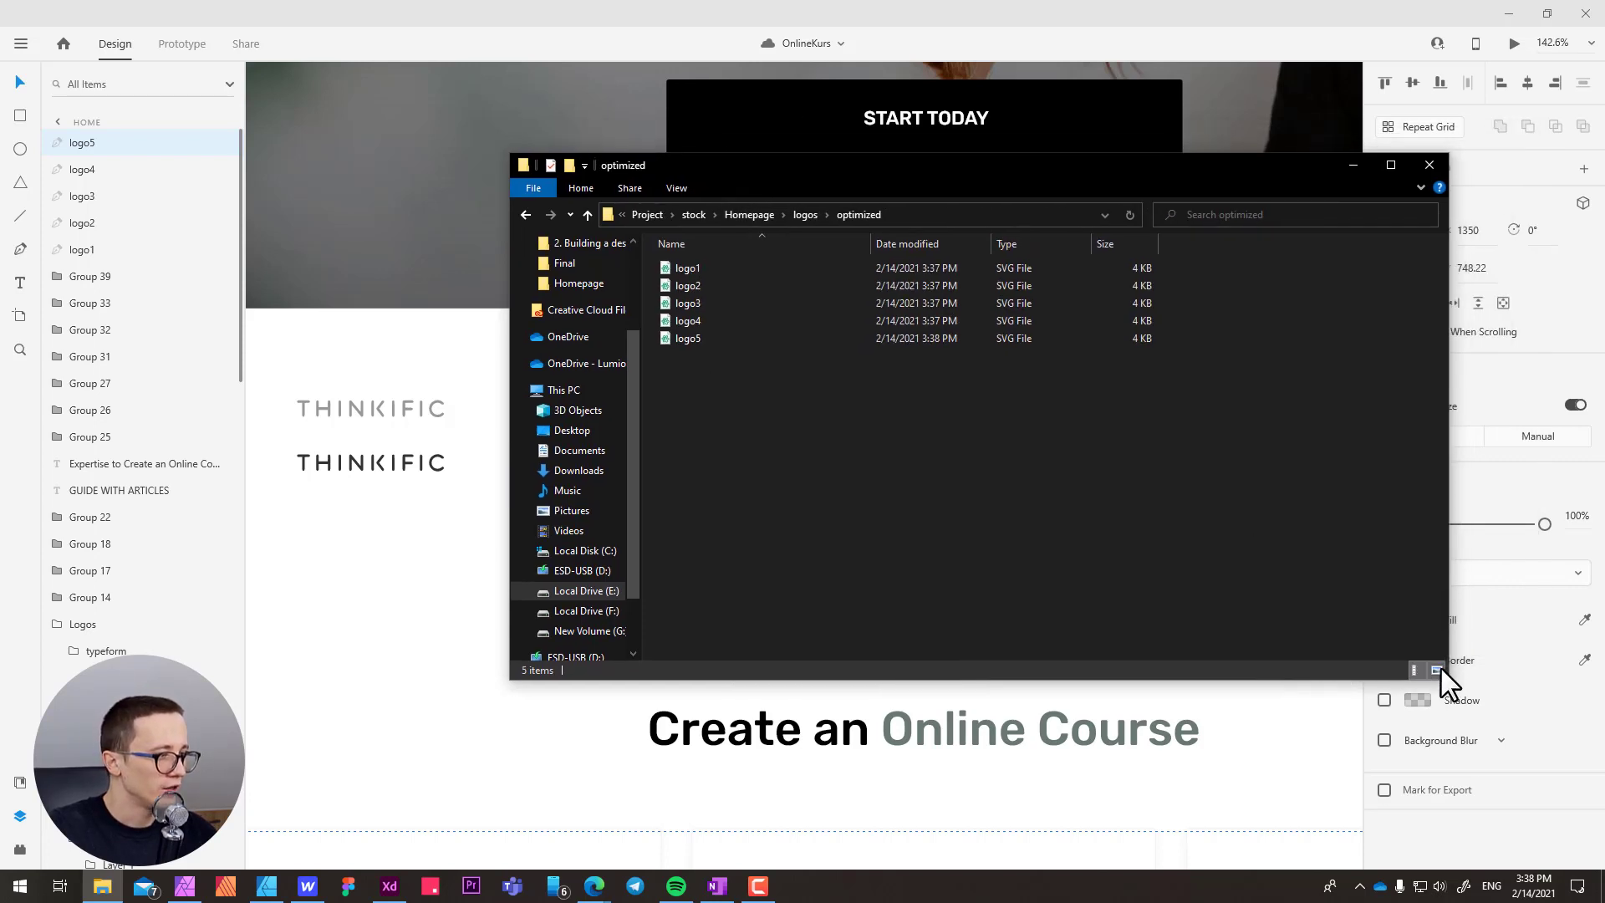
left_click(1439, 669)
left_click(699, 289)
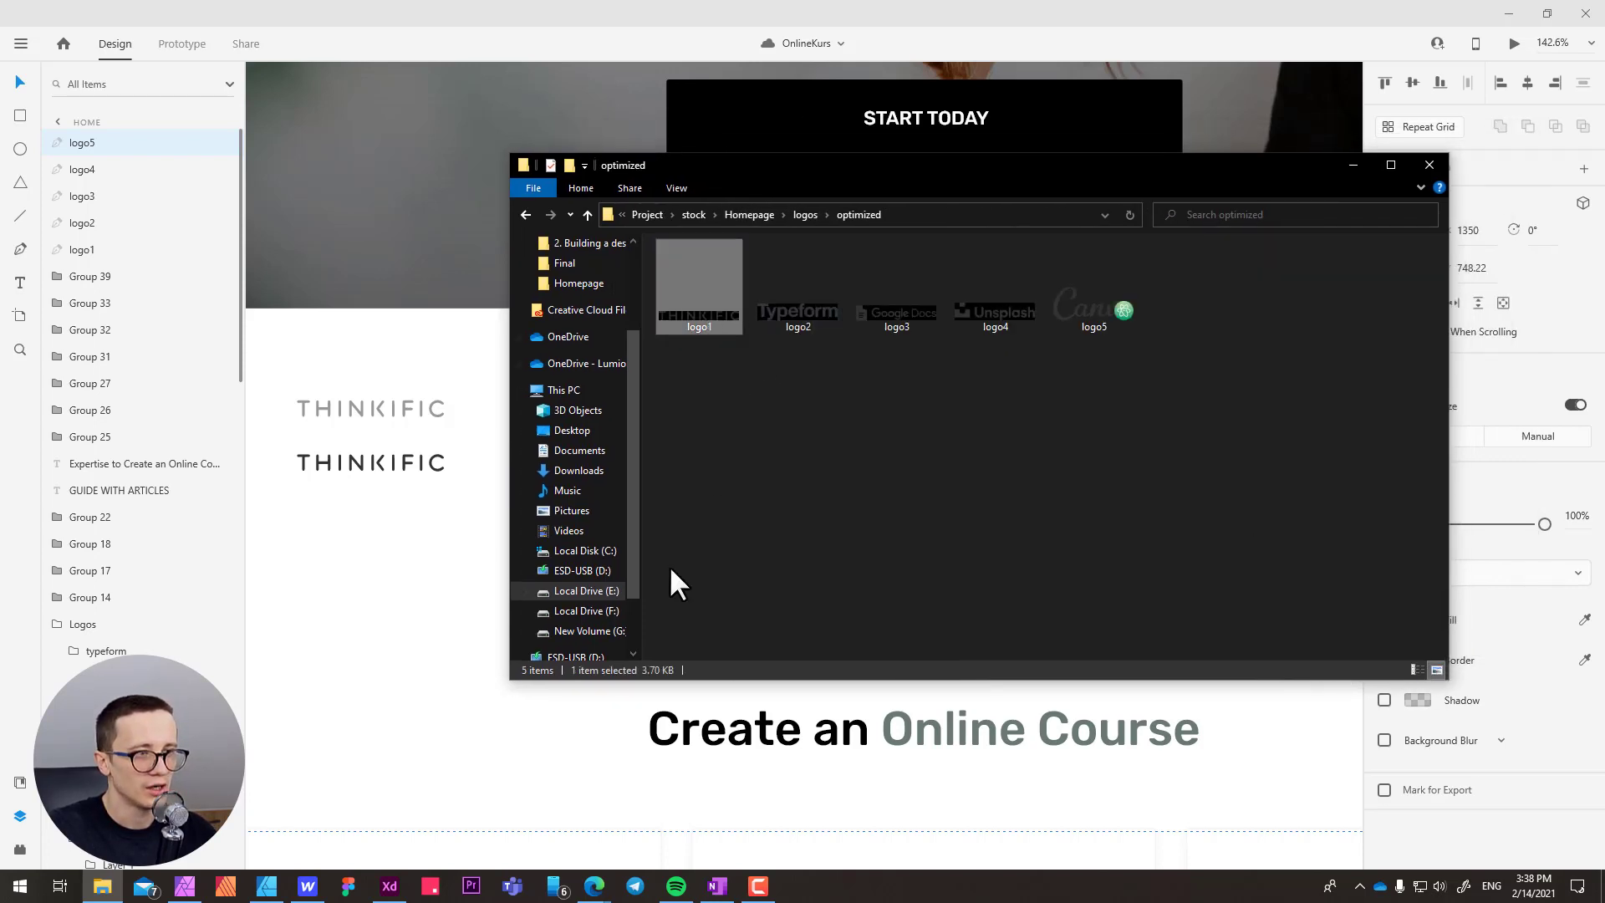
- Open the logo1 SVG in Atom and wrap its long code lines
double_click(699, 314)
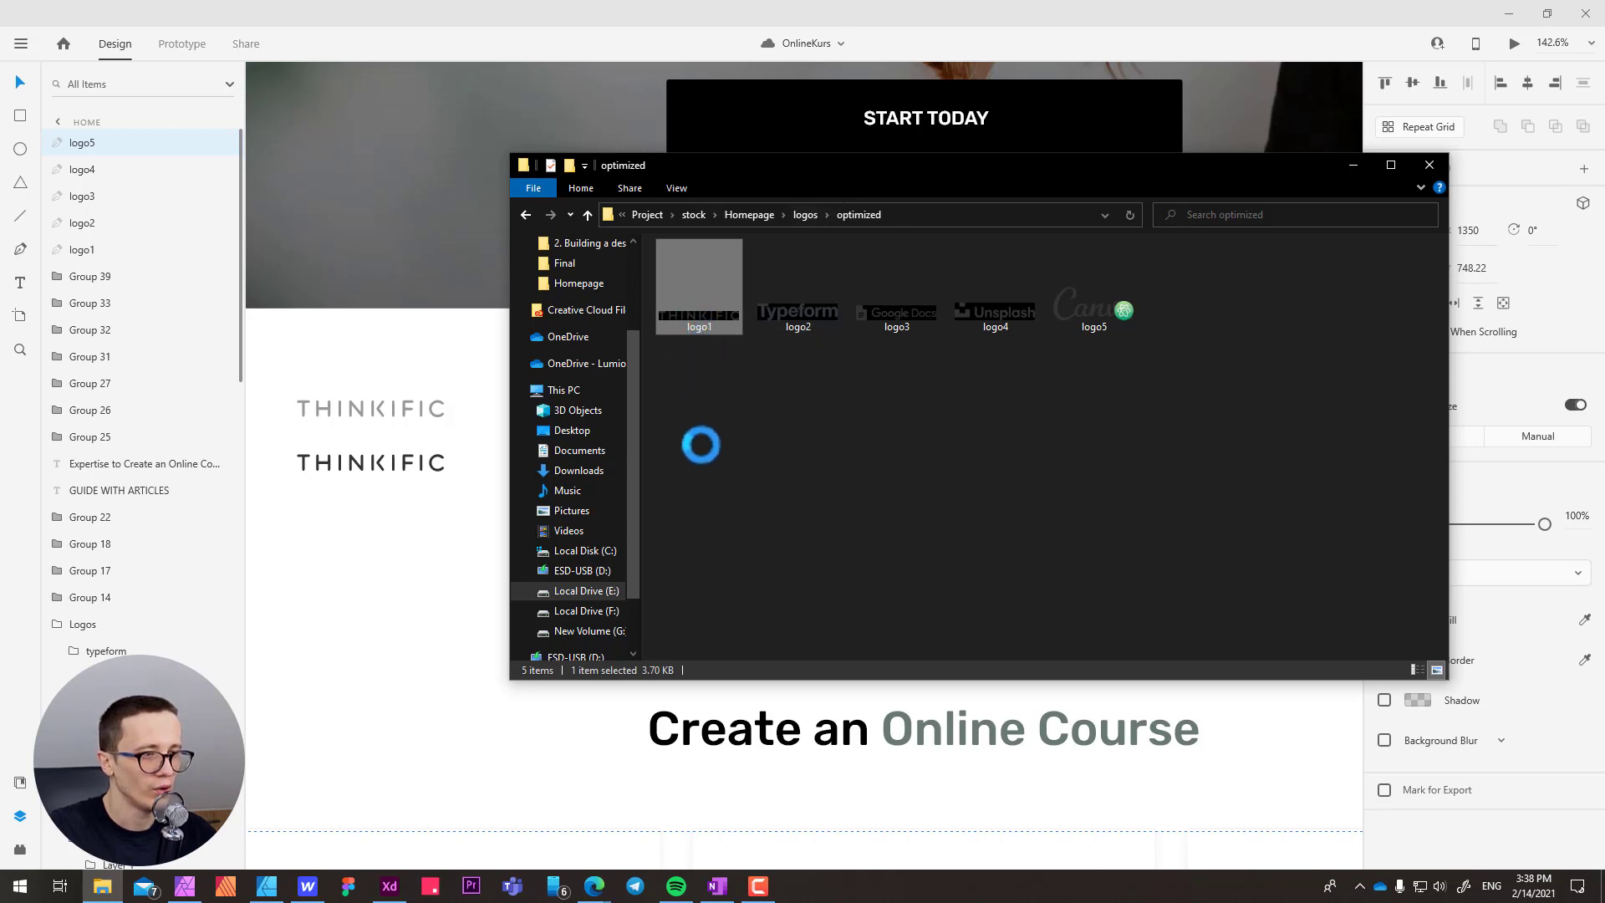
mouse_move(899, 416)
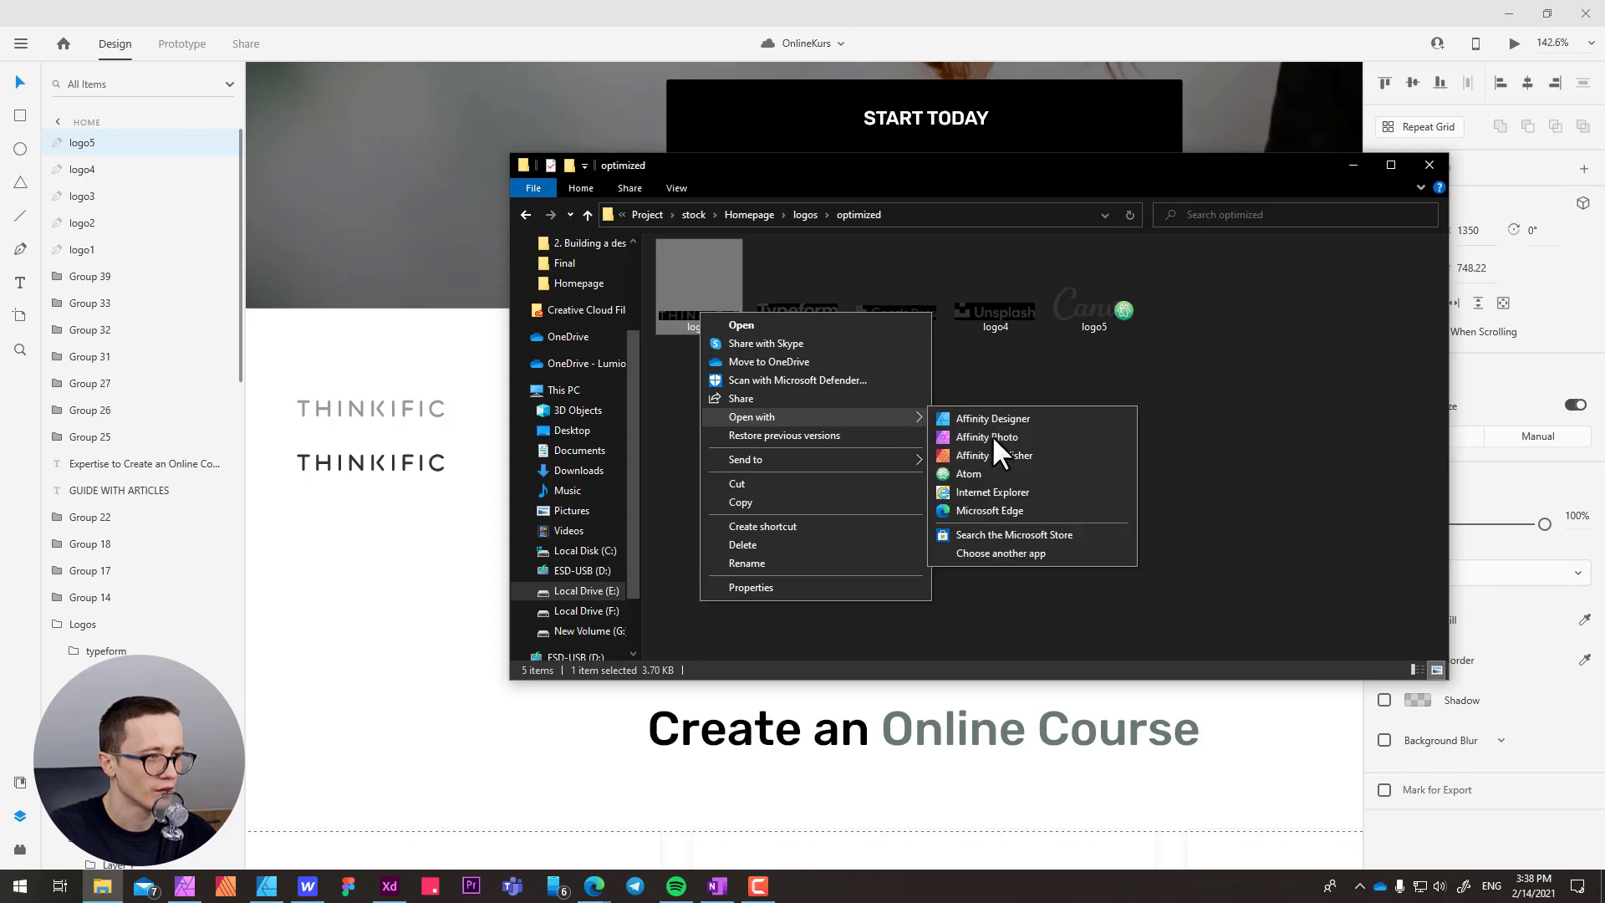
left_click(991, 474)
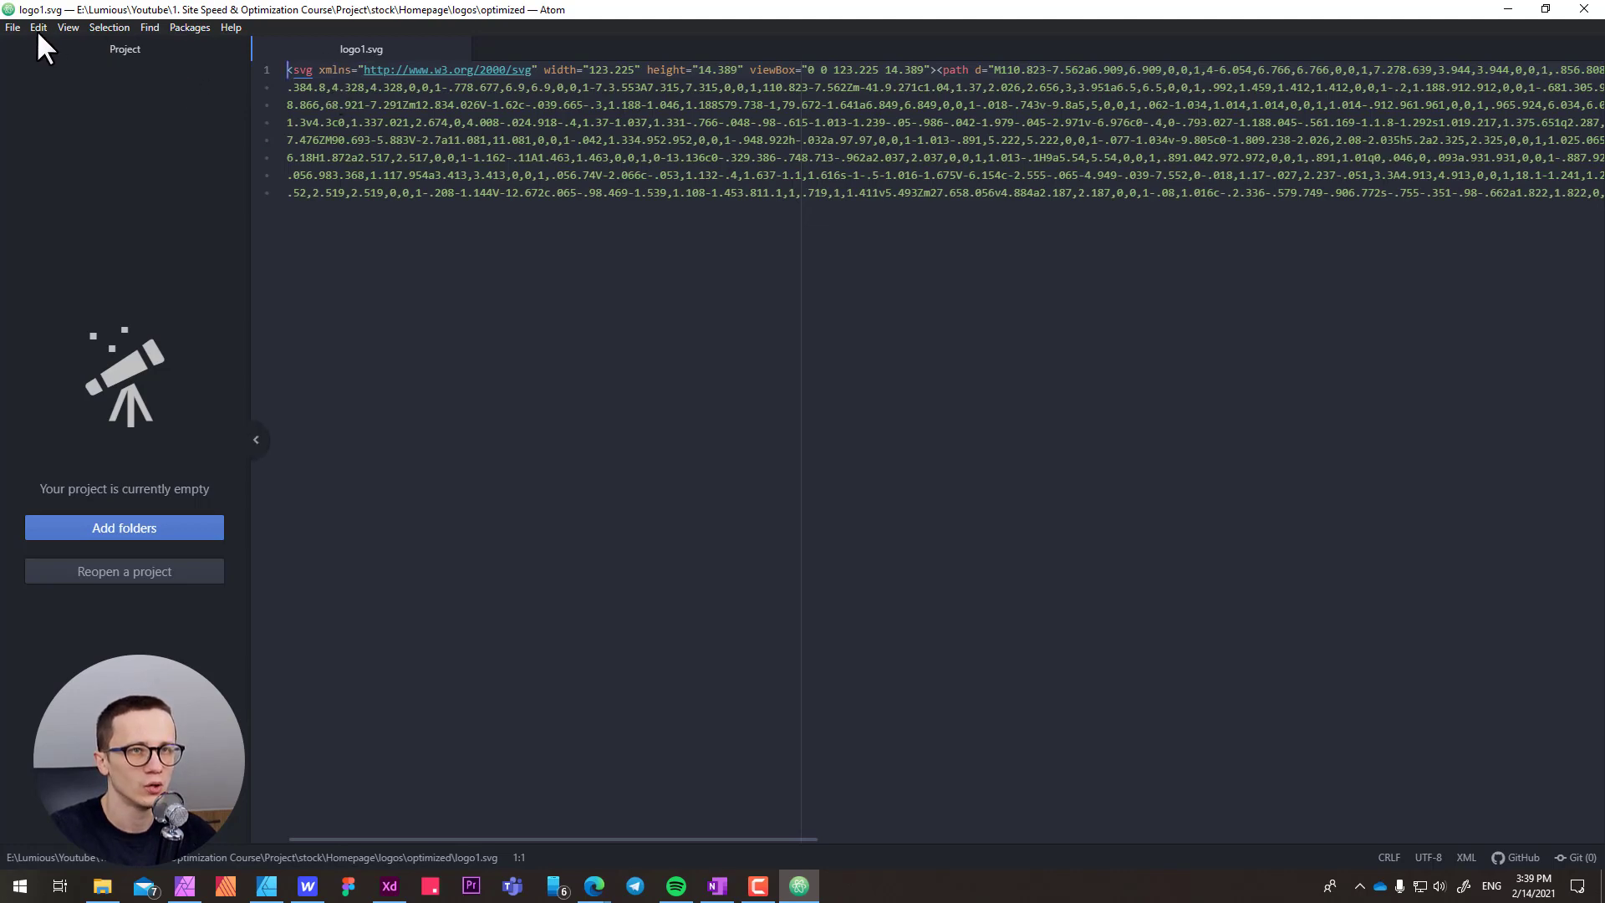
left_click(67, 27)
left_click(119, 210)
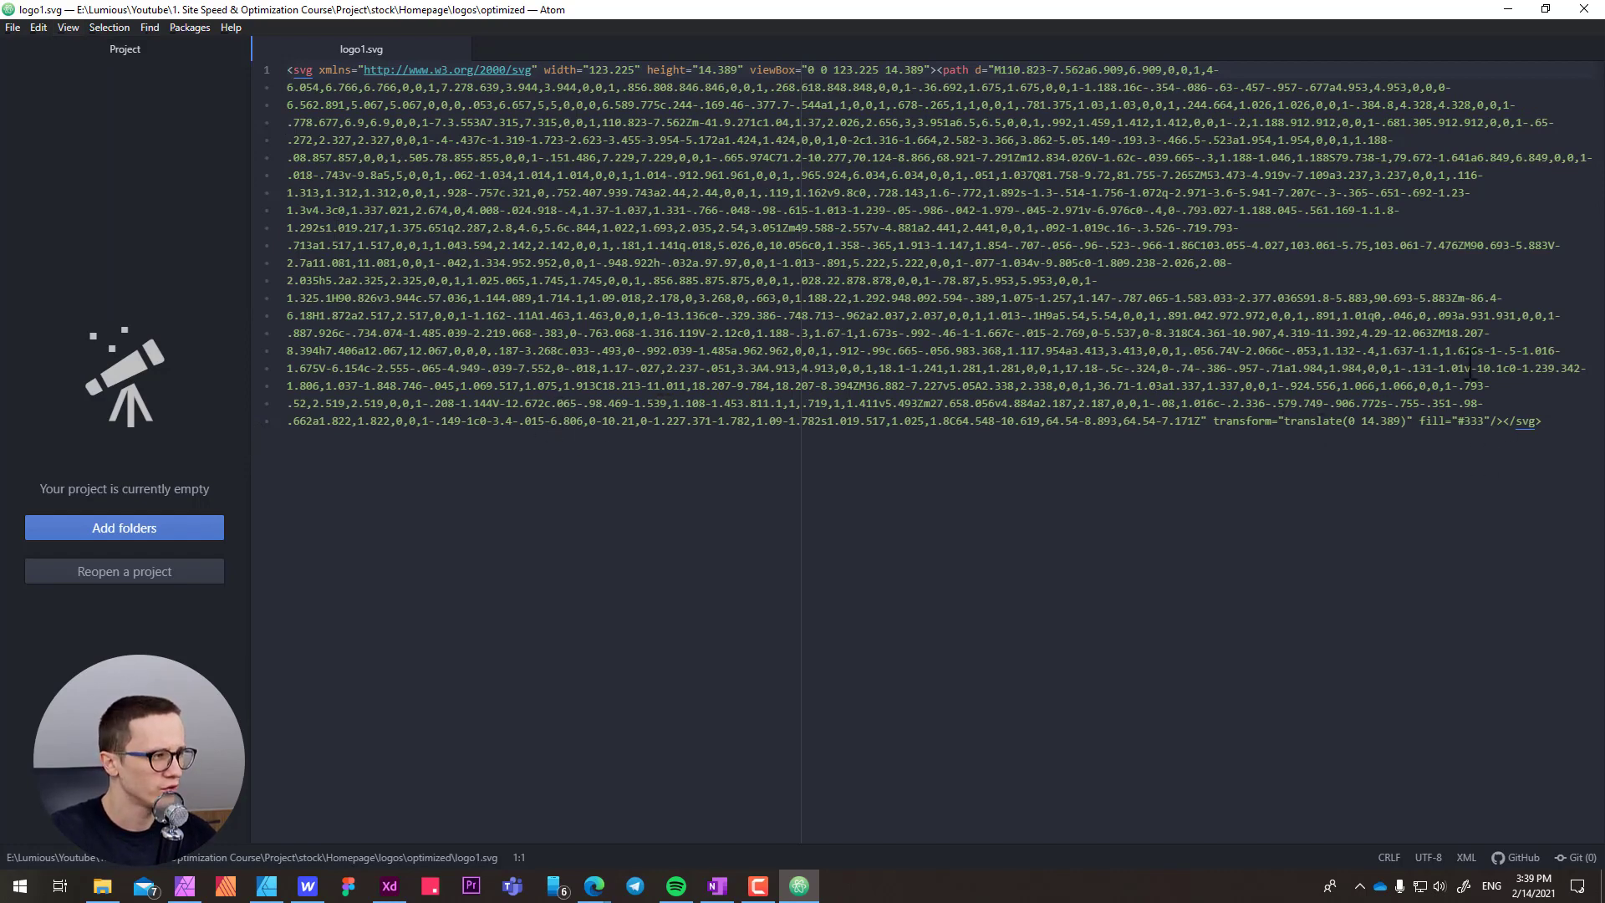
- Delete the fill="#333" attribute from the end of the path element in logo1.svg
left_click_drag(1421, 422, 1490, 410)
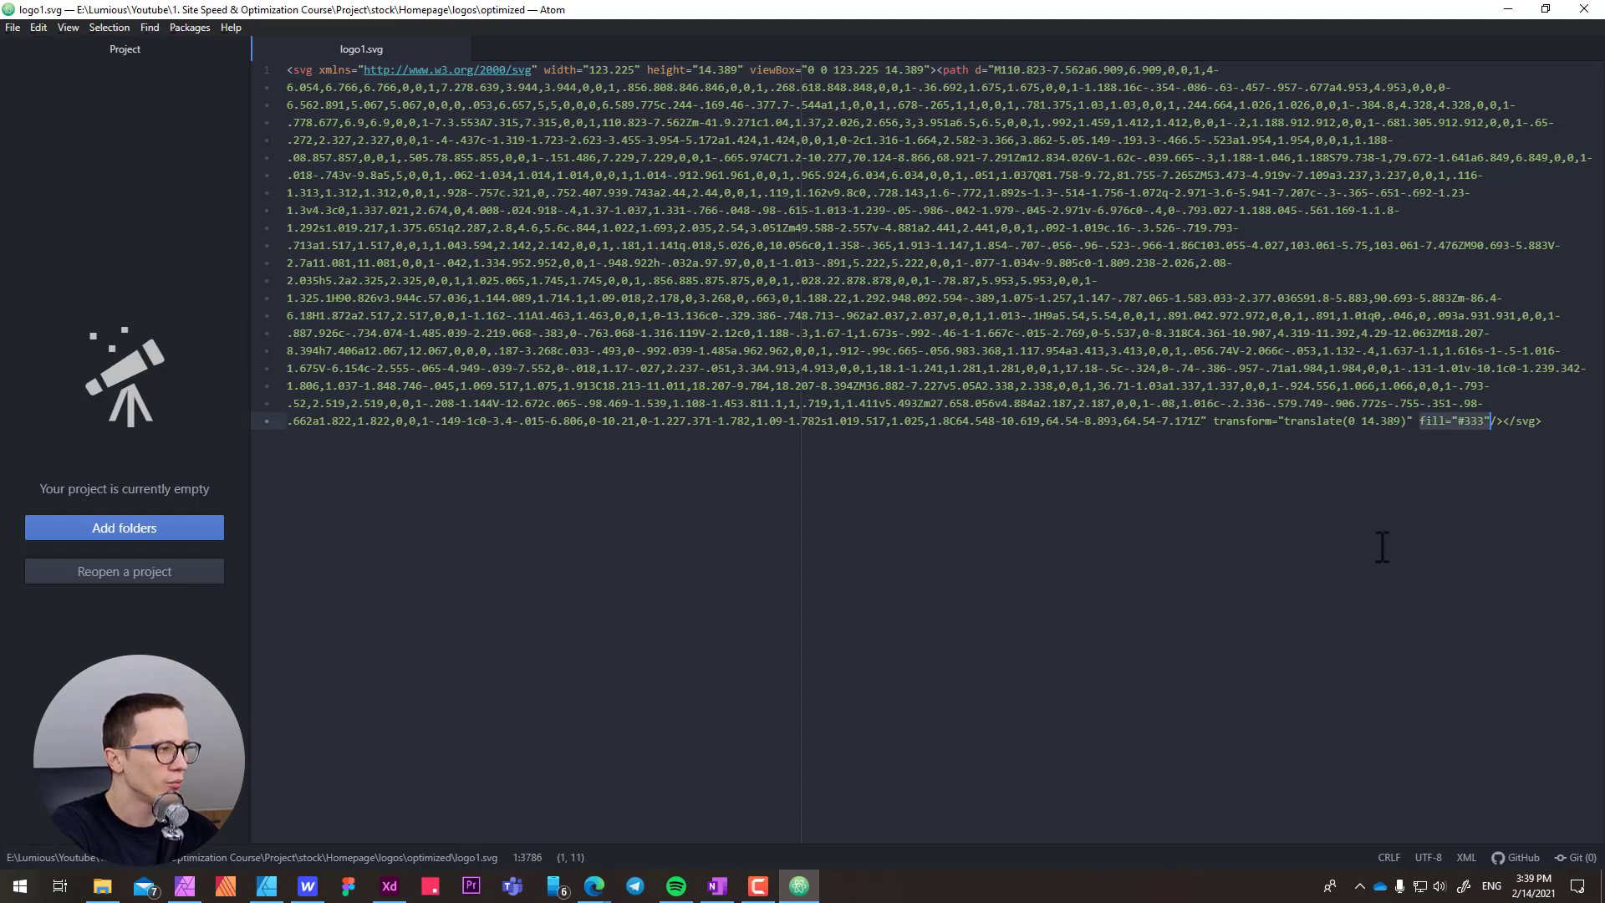
key("BackSpace")
key("BackSpace")
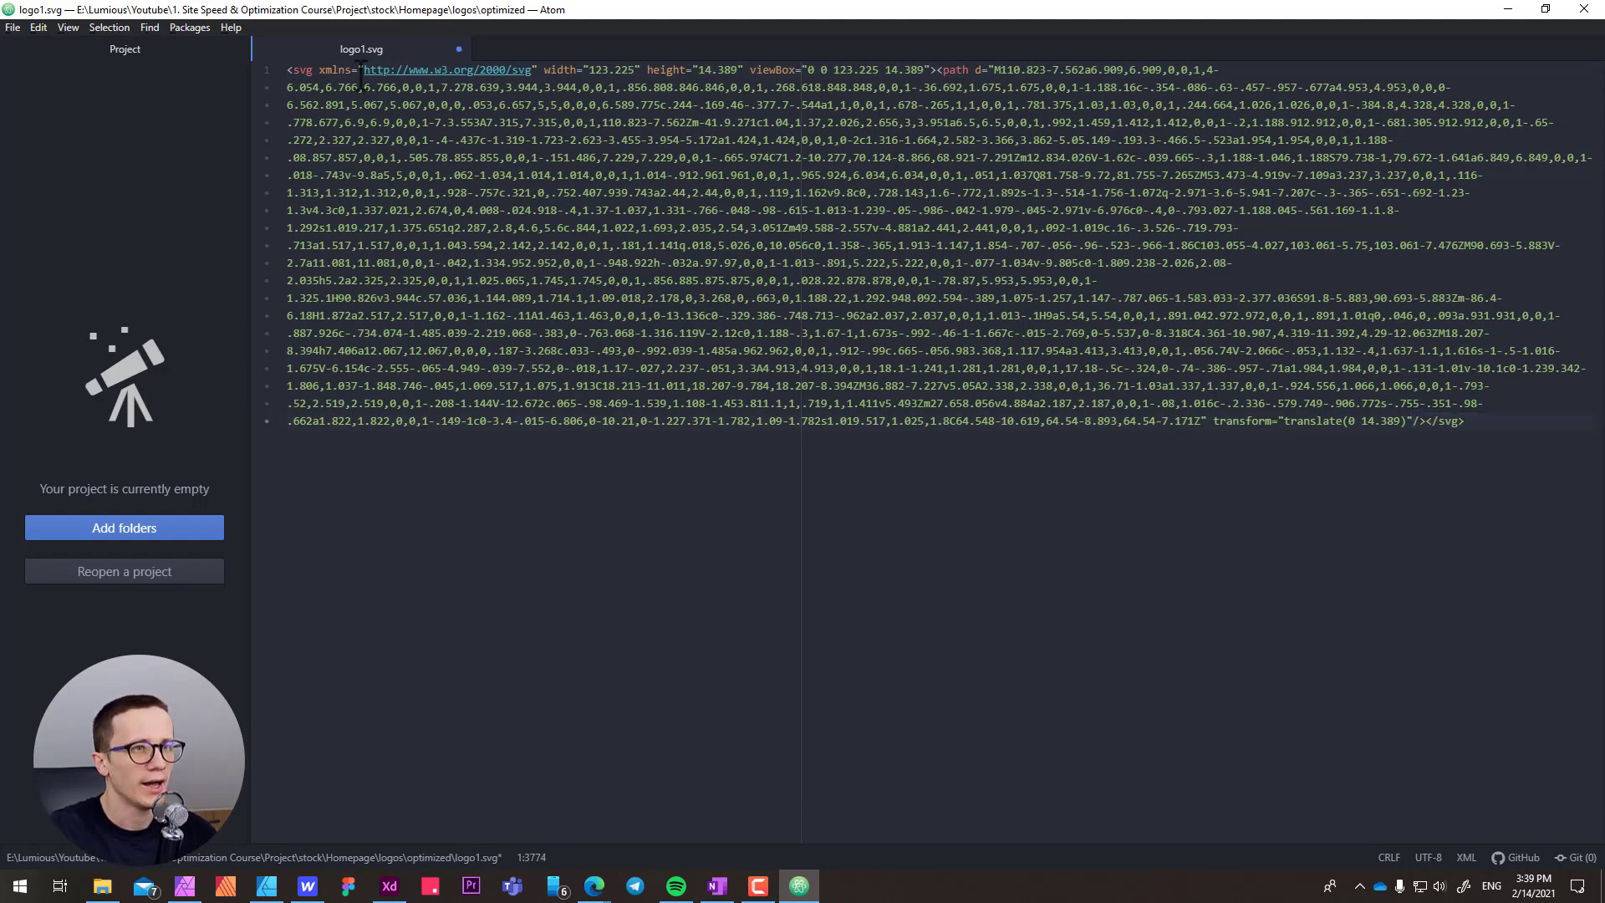
- Add fill="currentColor" to the opening svg tag right after the xmlns attribute, and select the whole SVG code
left_click_drag(289, 71, 500, 123)
left_click(500, 123)
left_click_drag(284, 64, 354, 87)
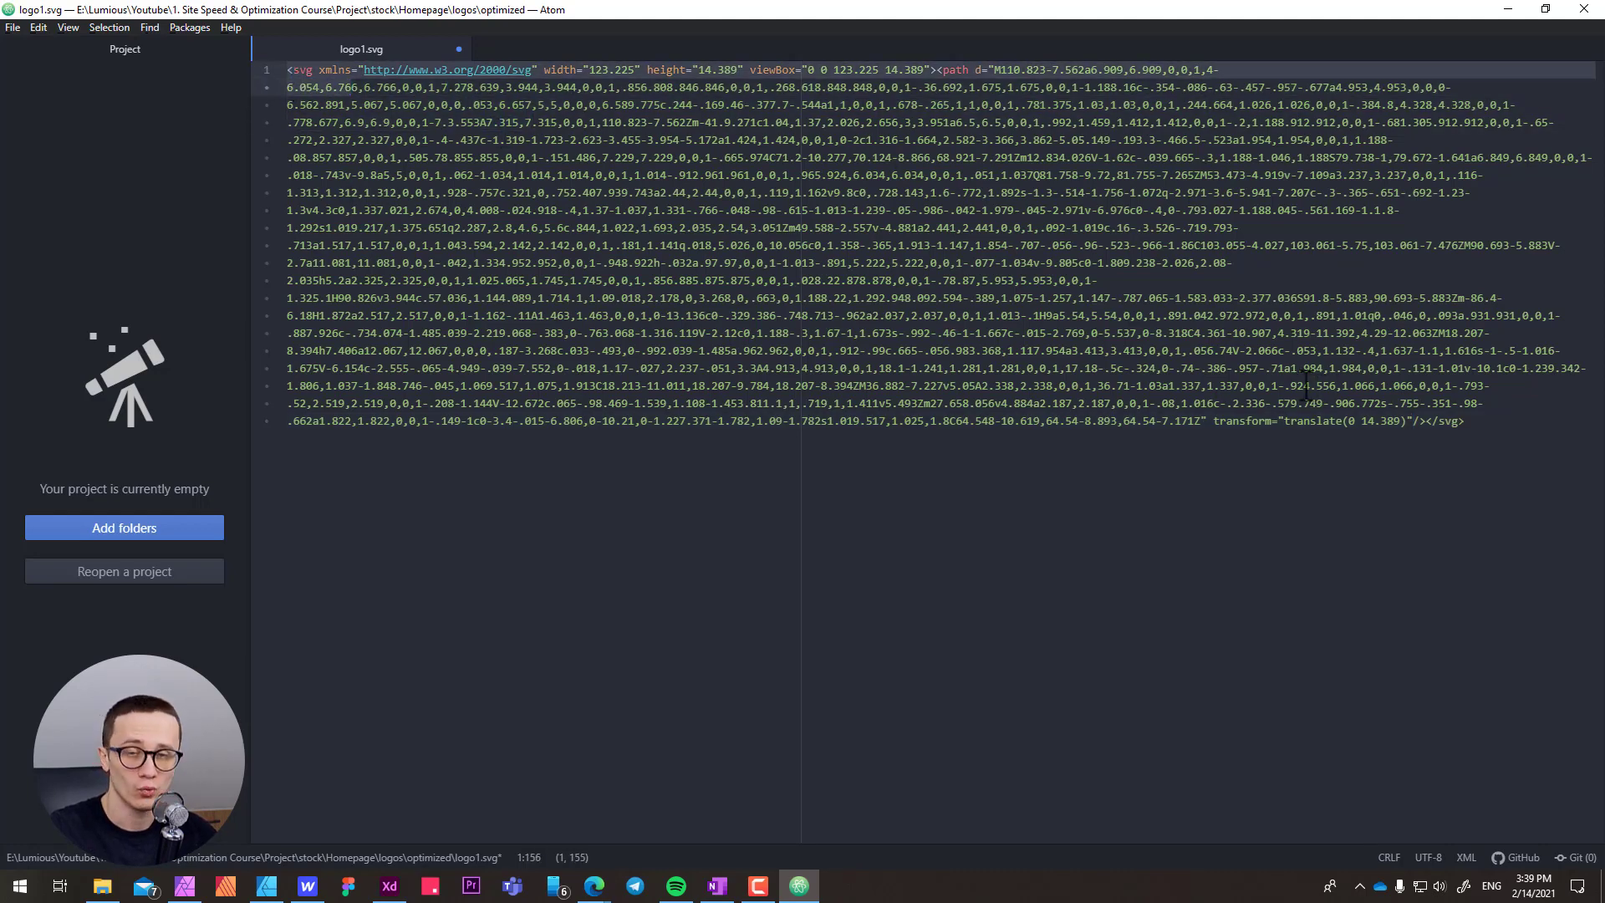
left_click(540, 69)
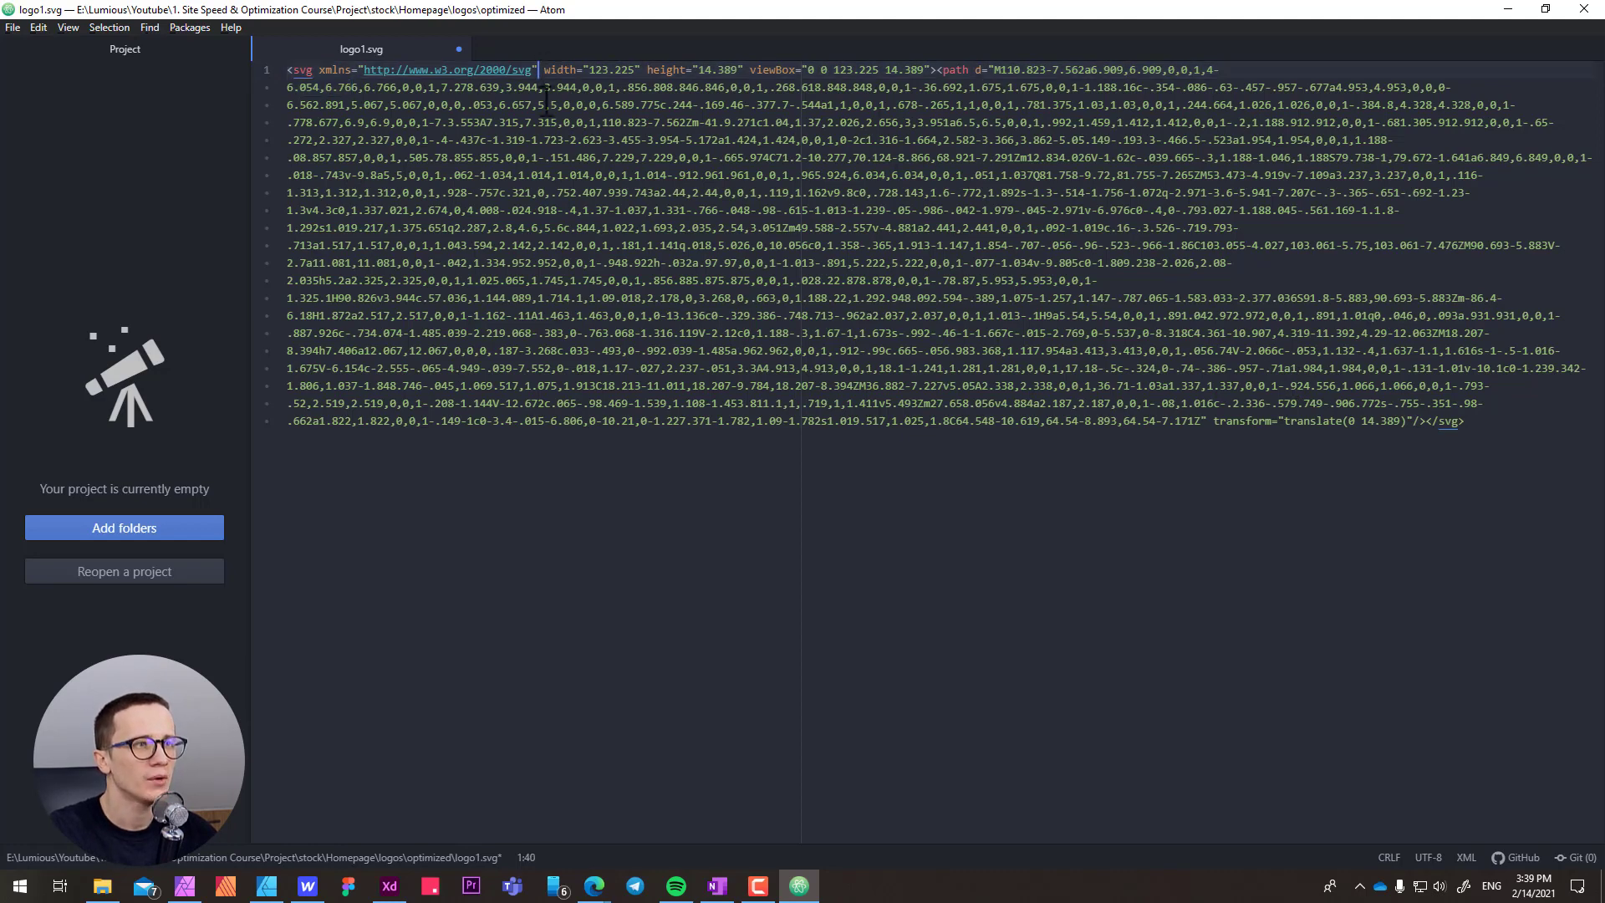
type("fill=")
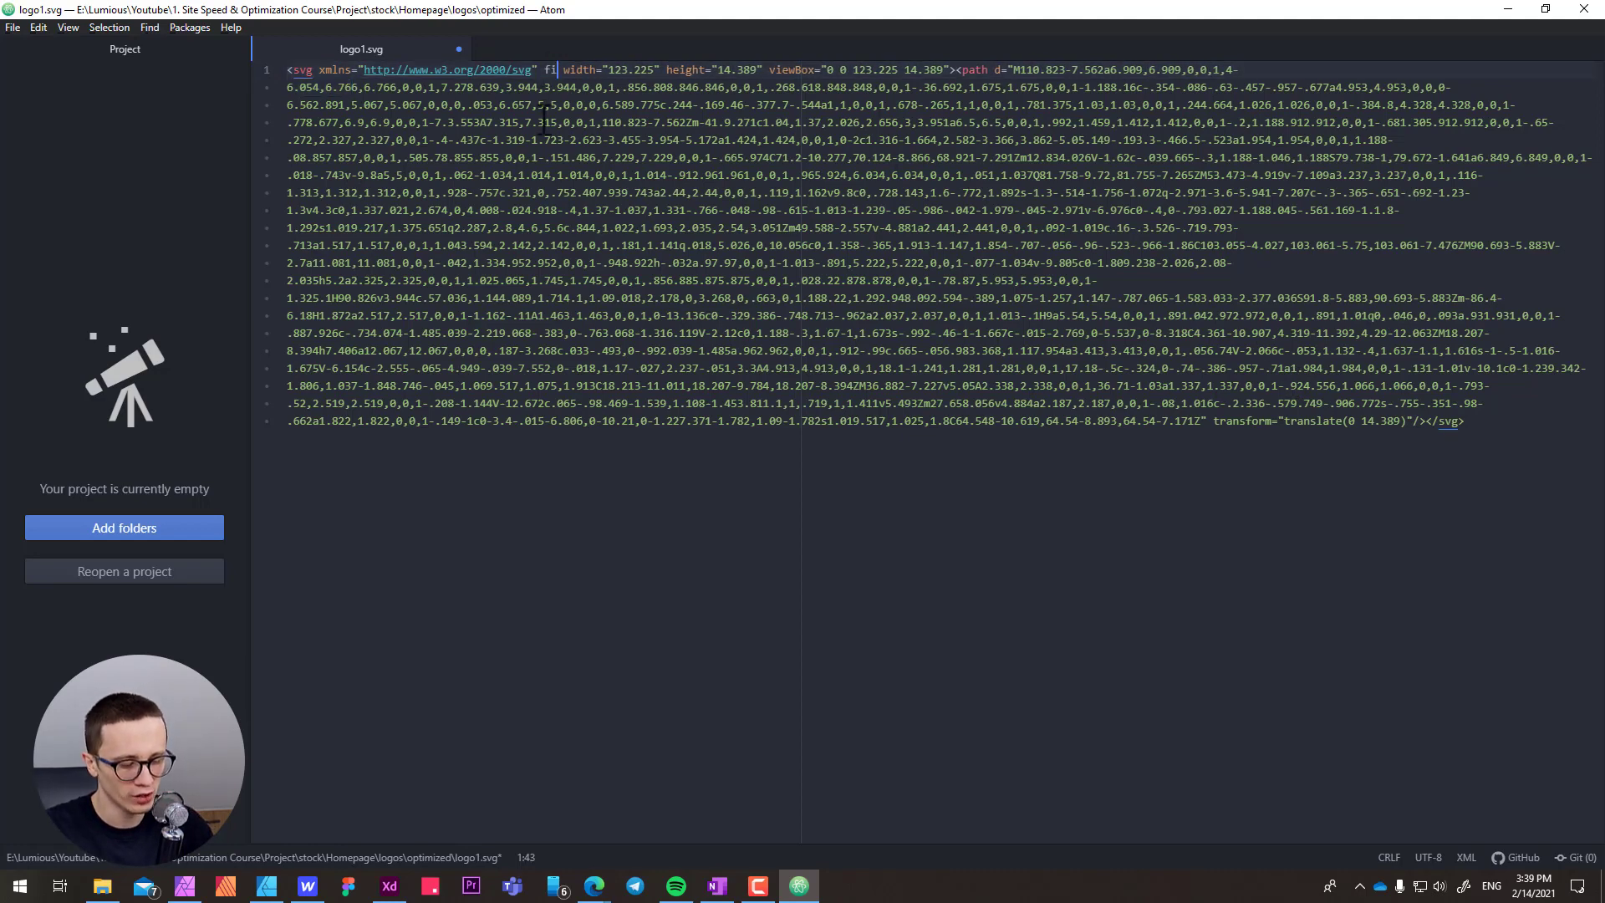
type("\"")
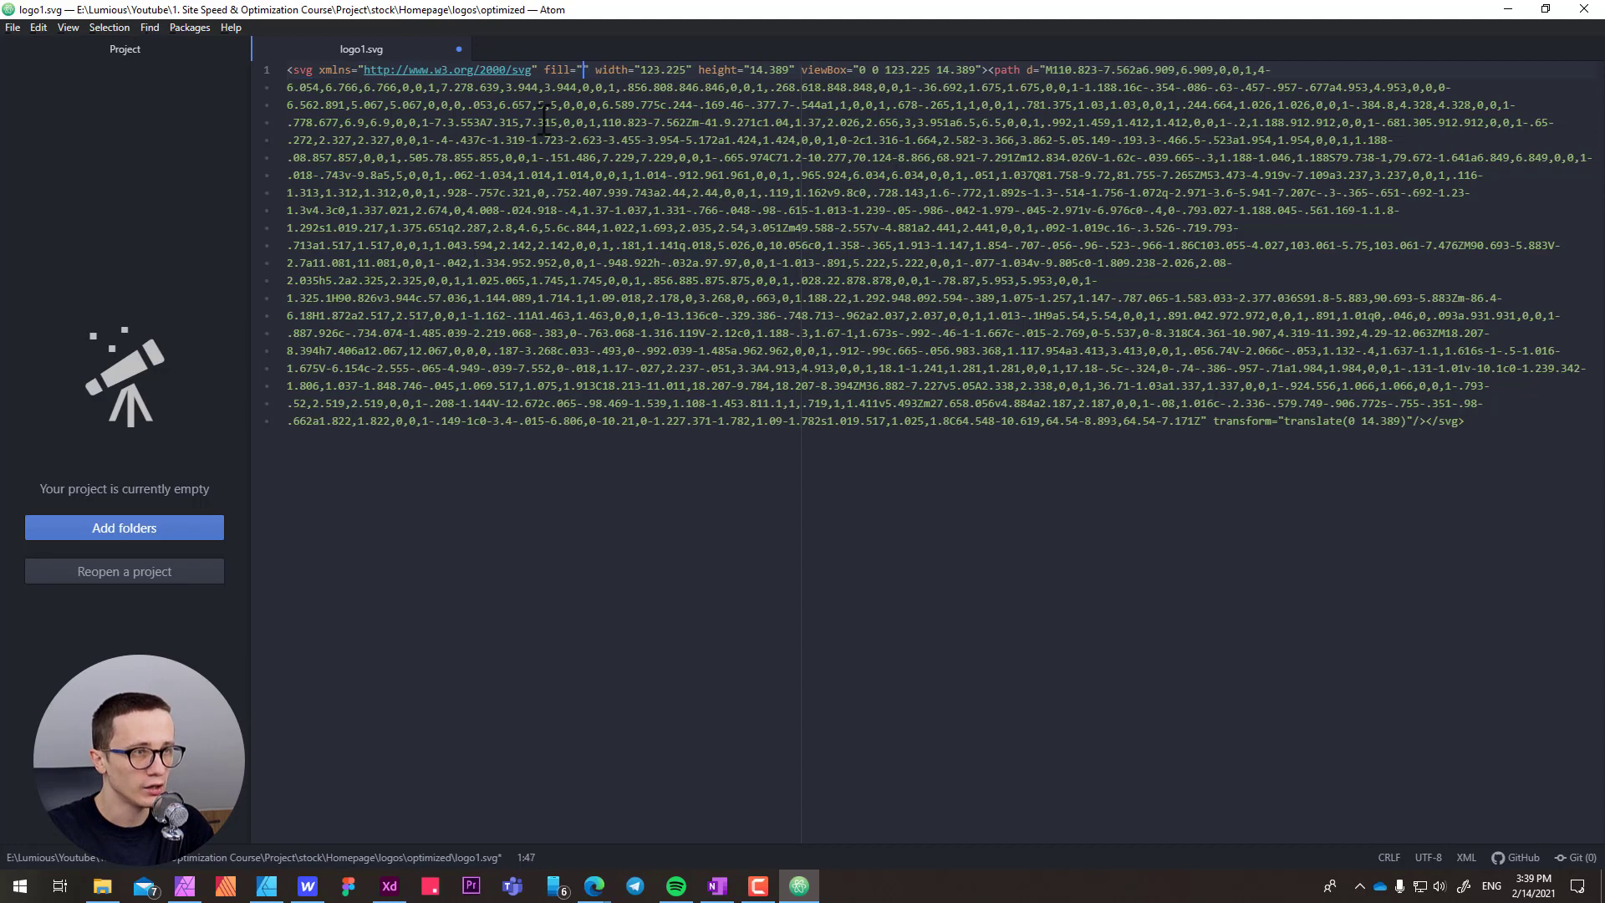
type("currentC")
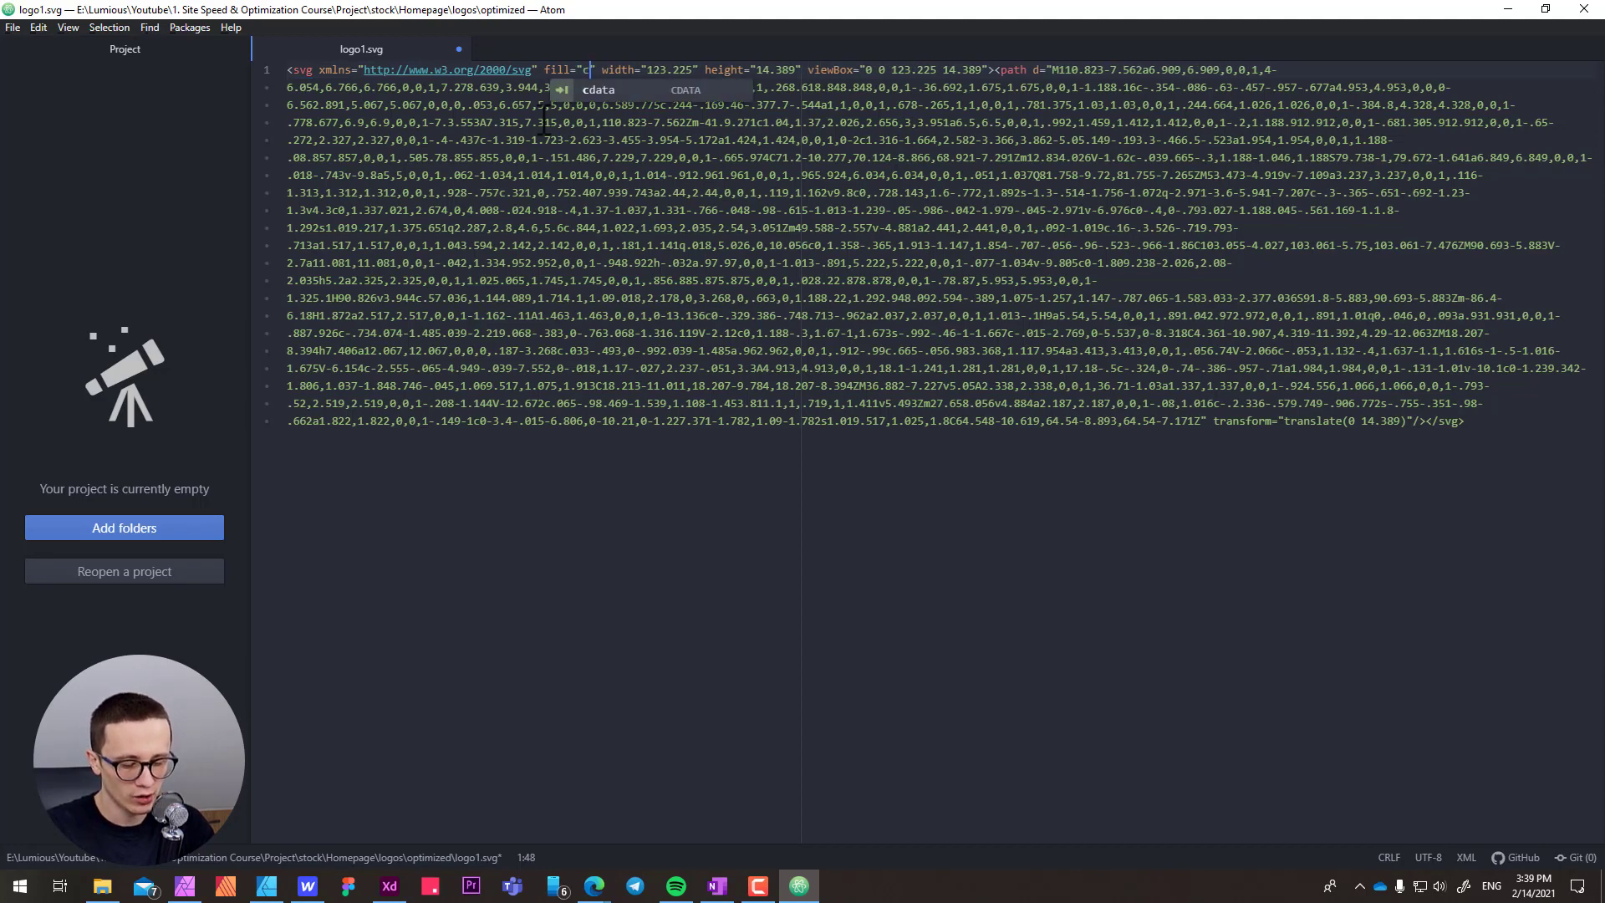
type("olor")
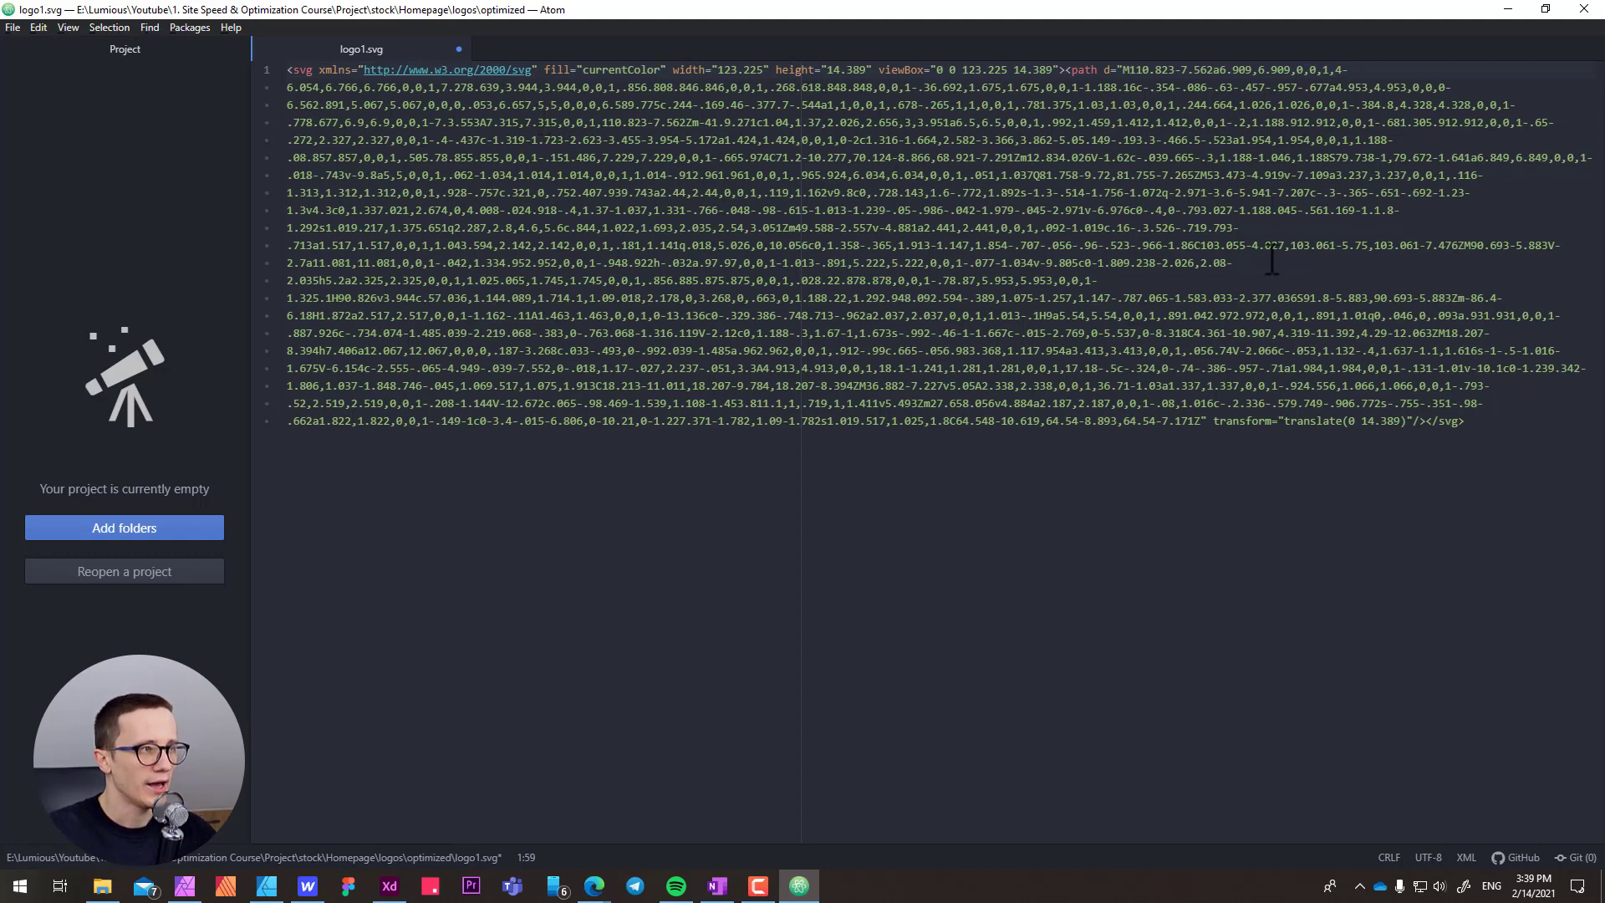
left_click_drag(1488, 422, 287, 69)
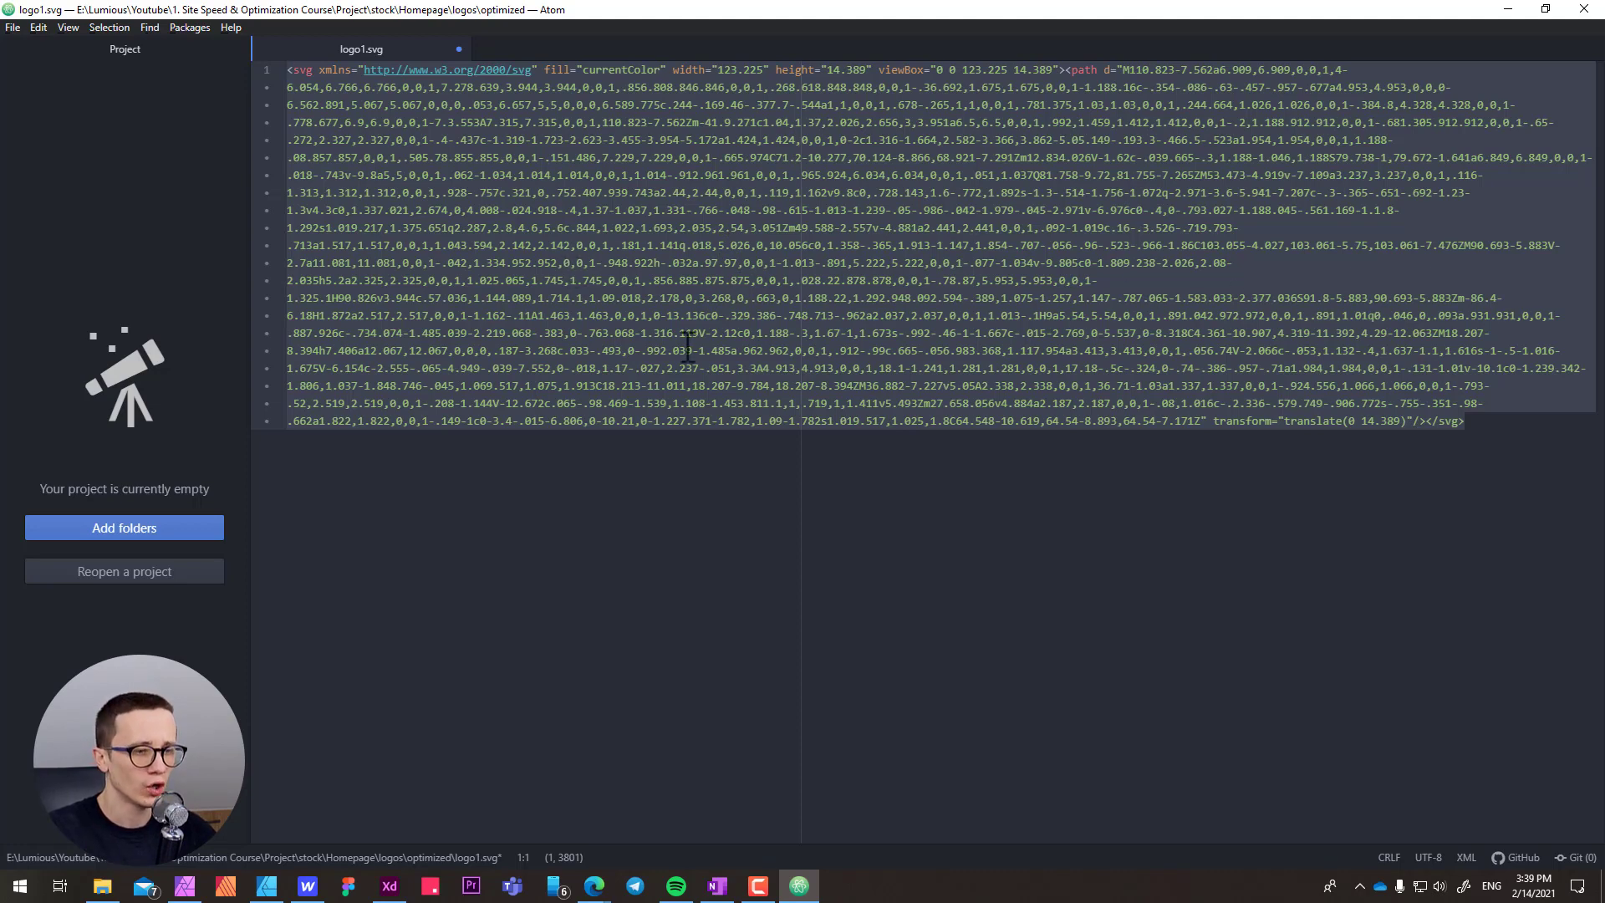
- Switch to Webflow and add a Section below the home header using the quick find
left_click(307, 889)
key("z")
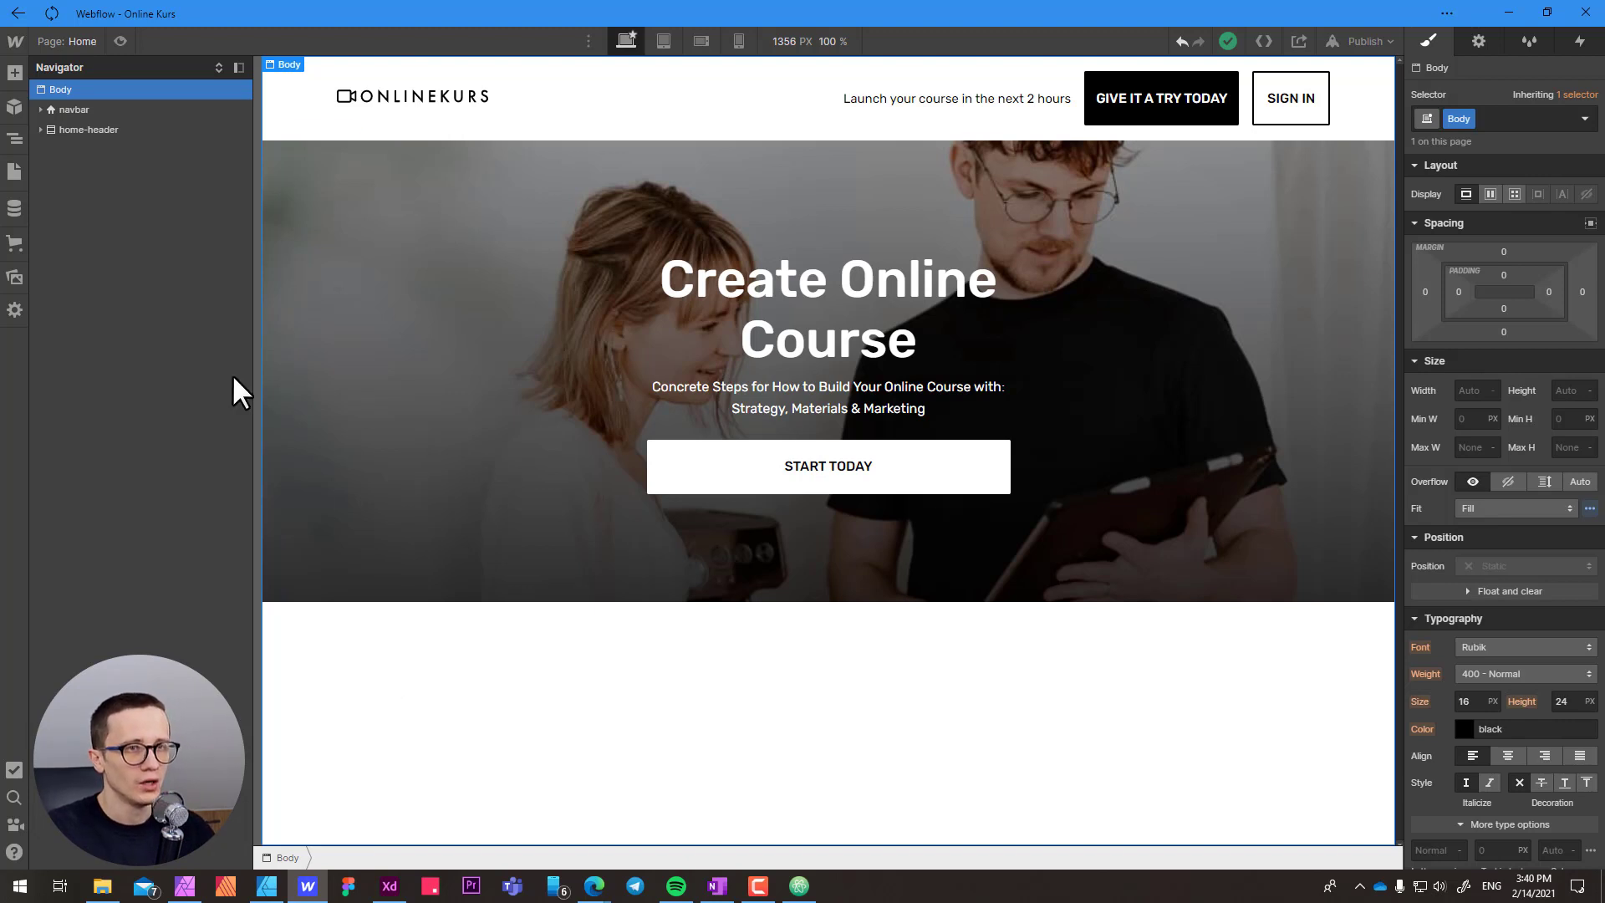
key("ctrl+e")
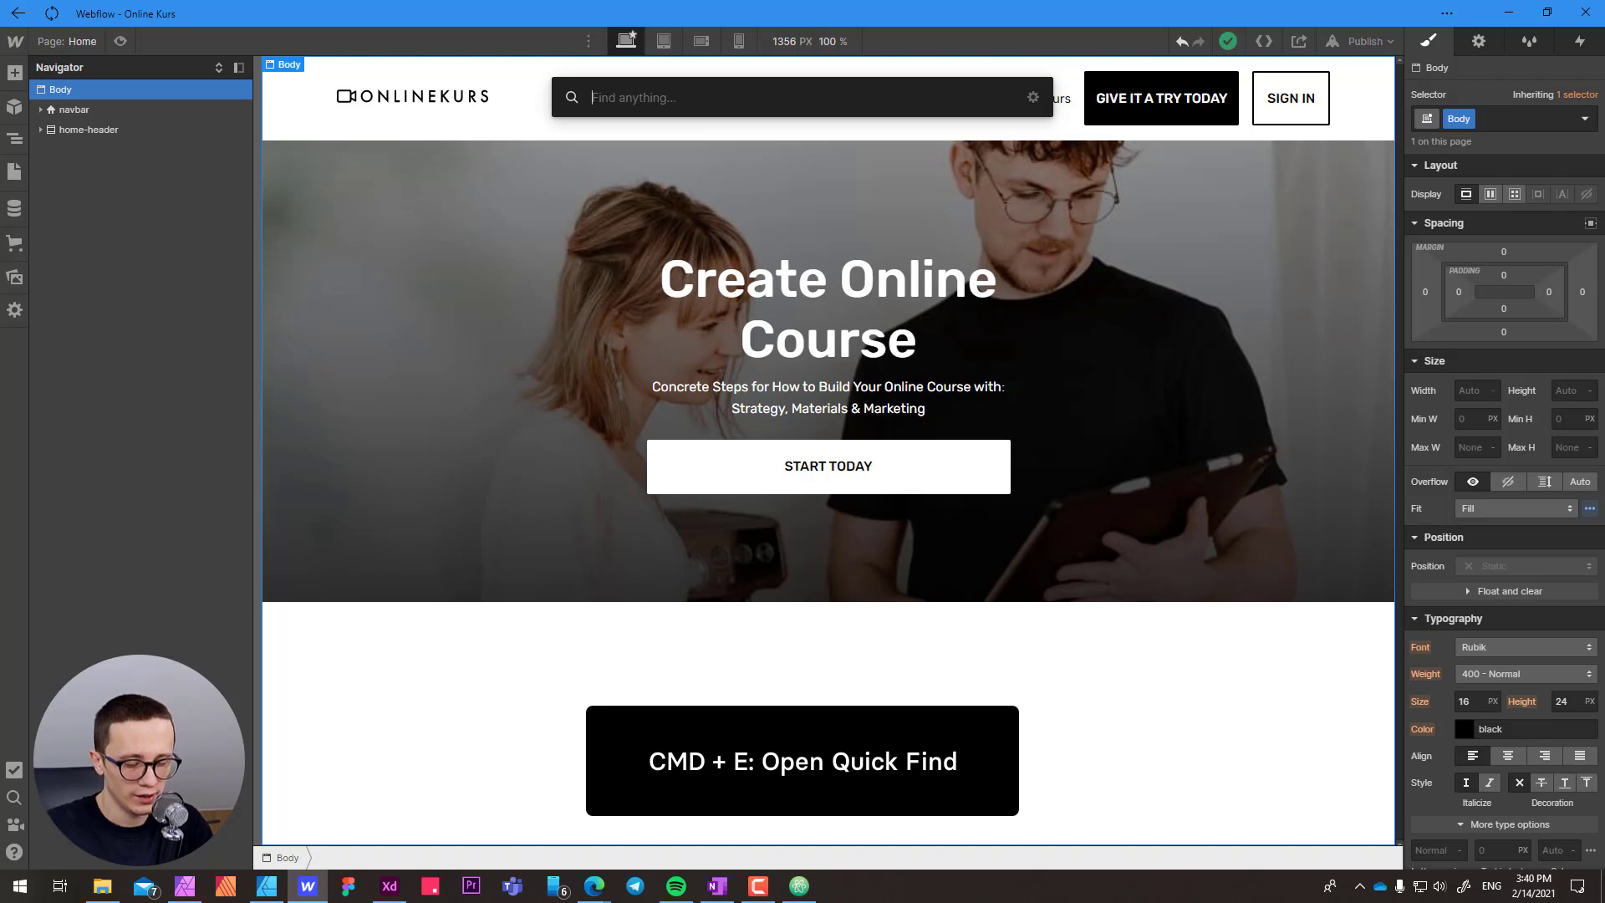
type("sec")
left_click(610, 173)
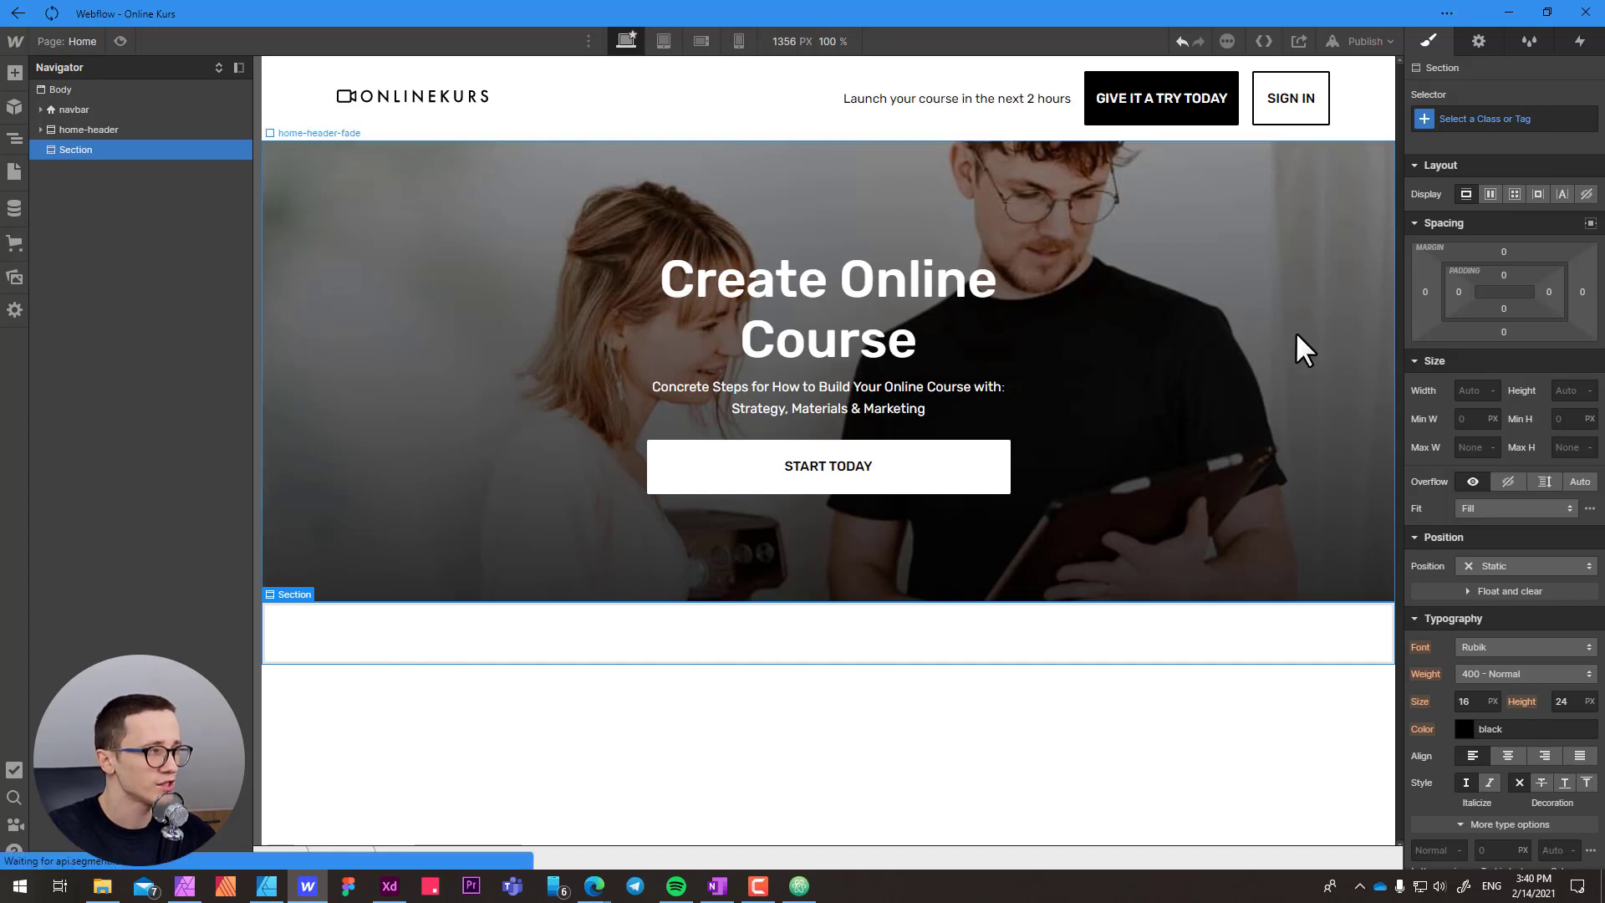
- Change the new section's HTML tag to Section in its element settings
left_click(1475, 38)
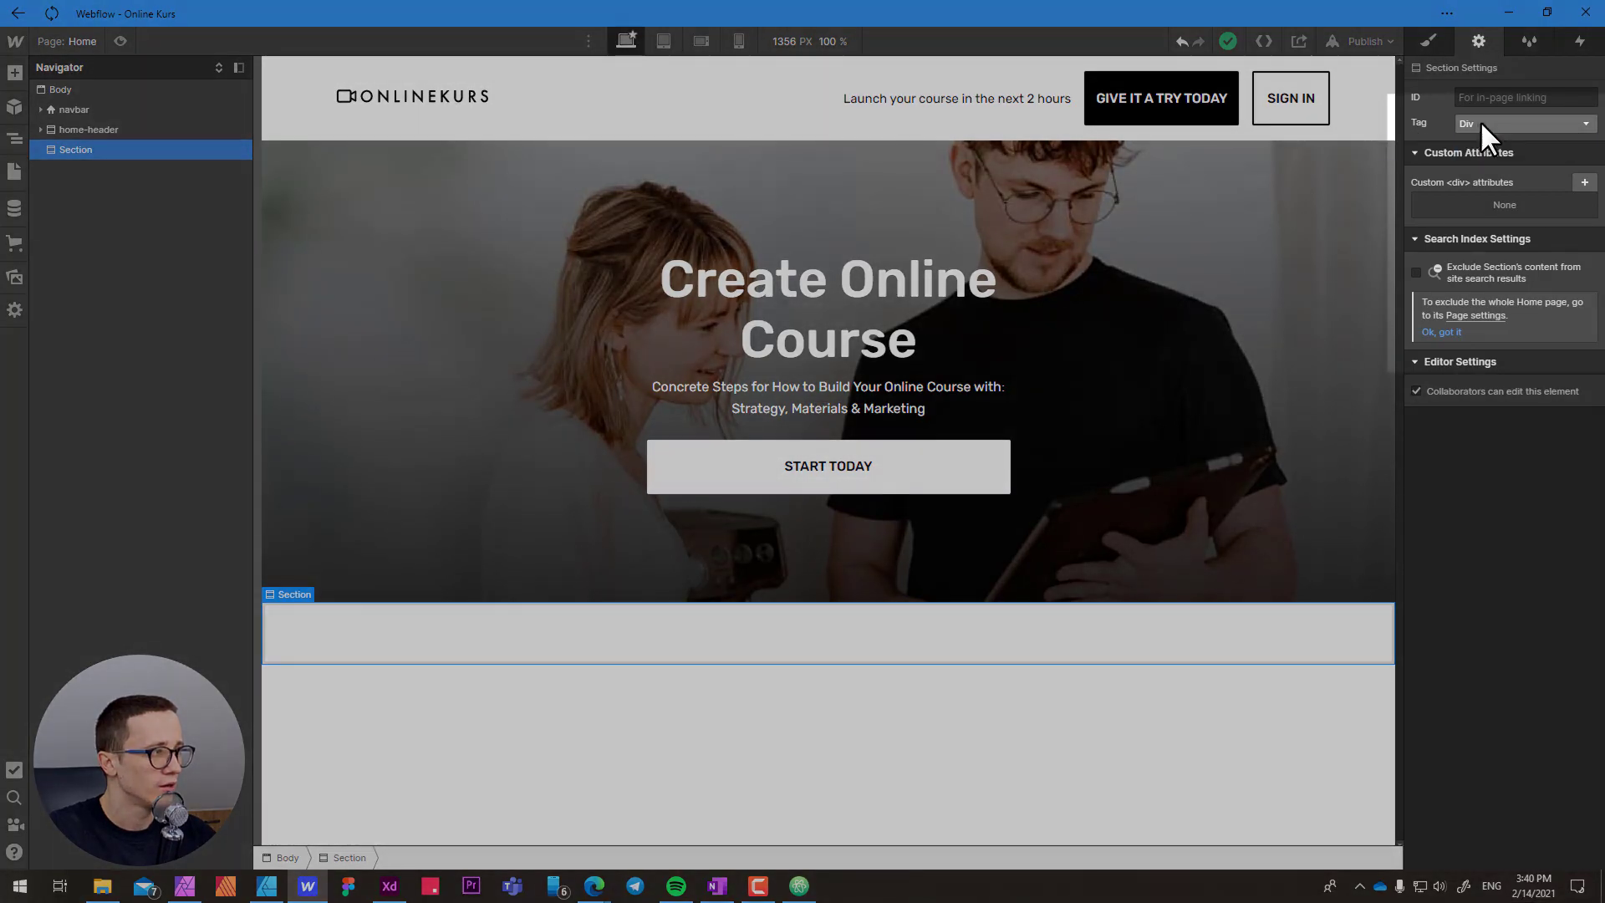
left_click(1480, 122)
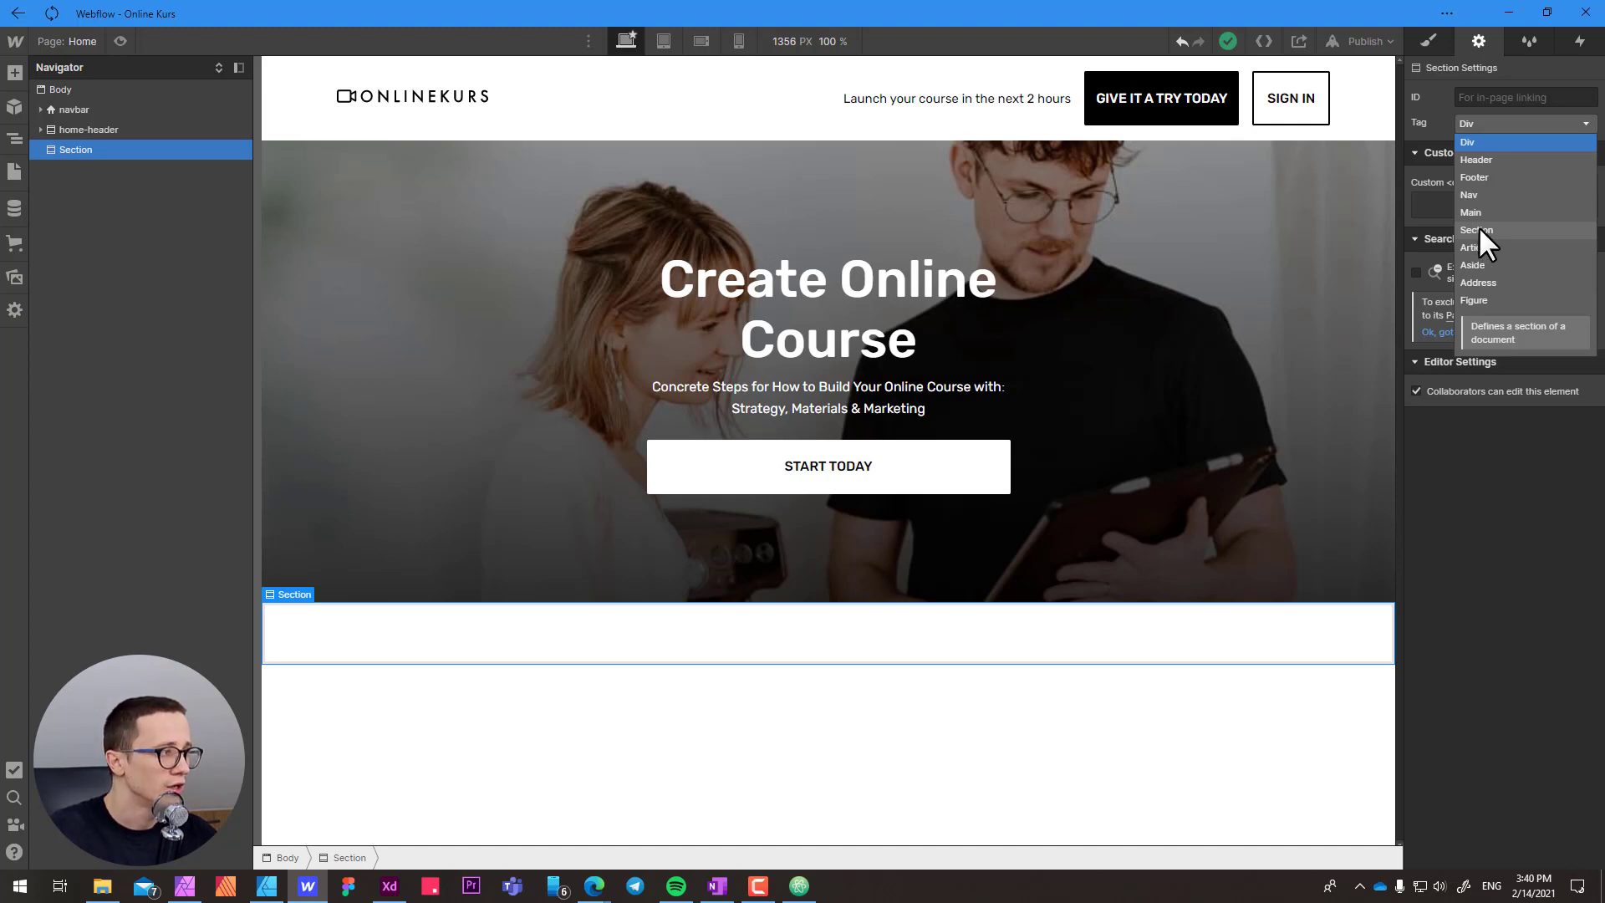
left_click(1476, 230)
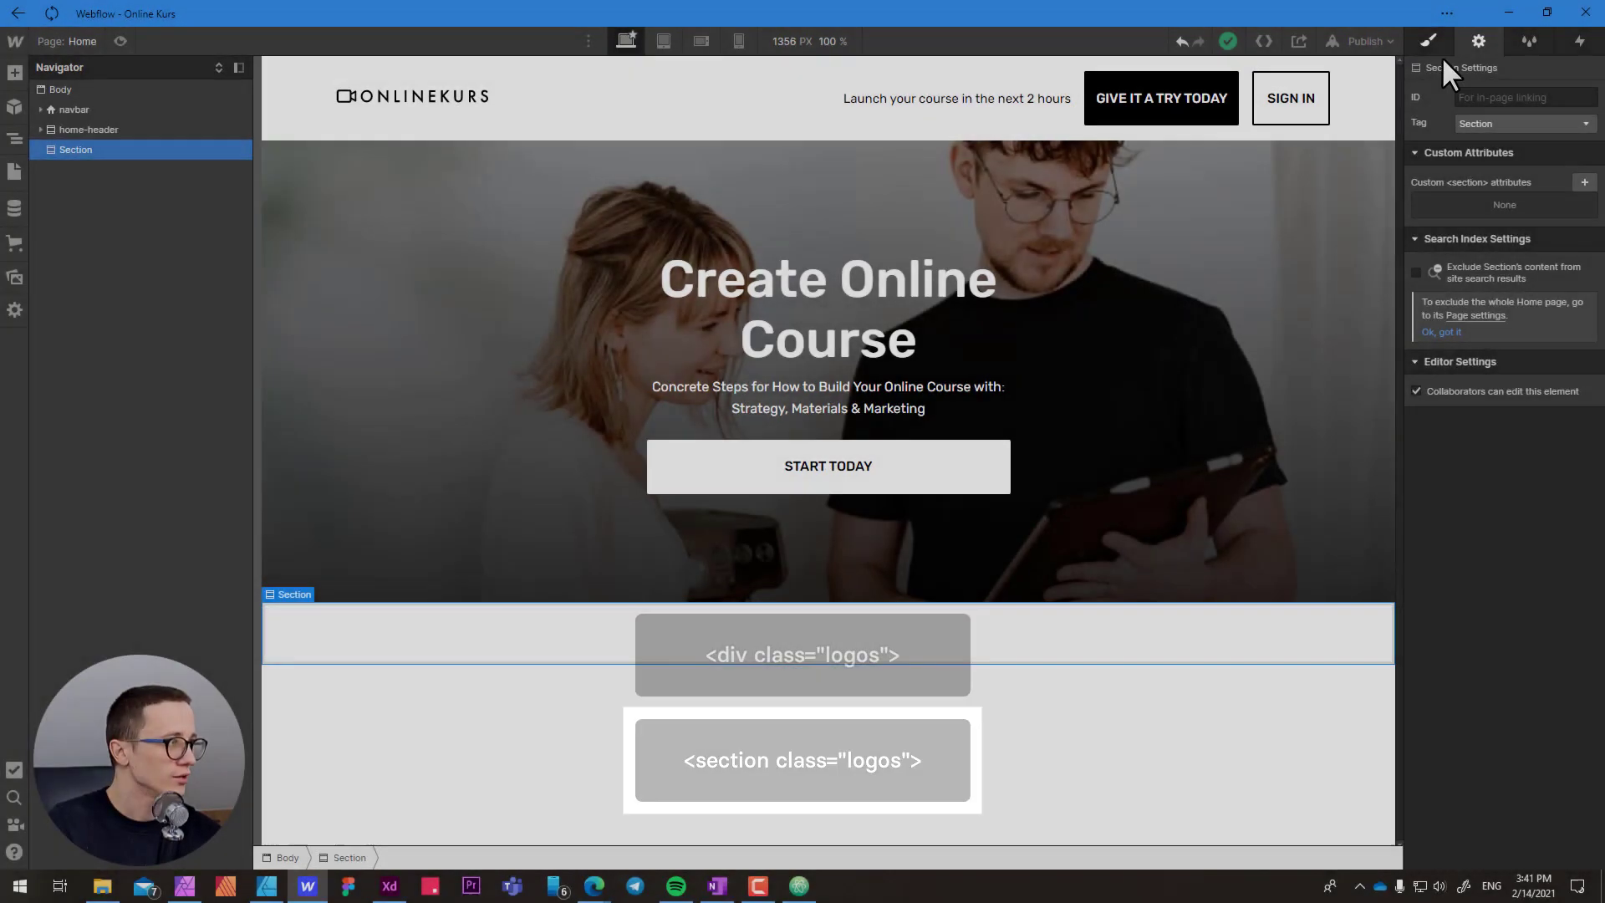
- Create and assign a new class named logos to the section
left_click(1429, 41)
left_click(1467, 118)
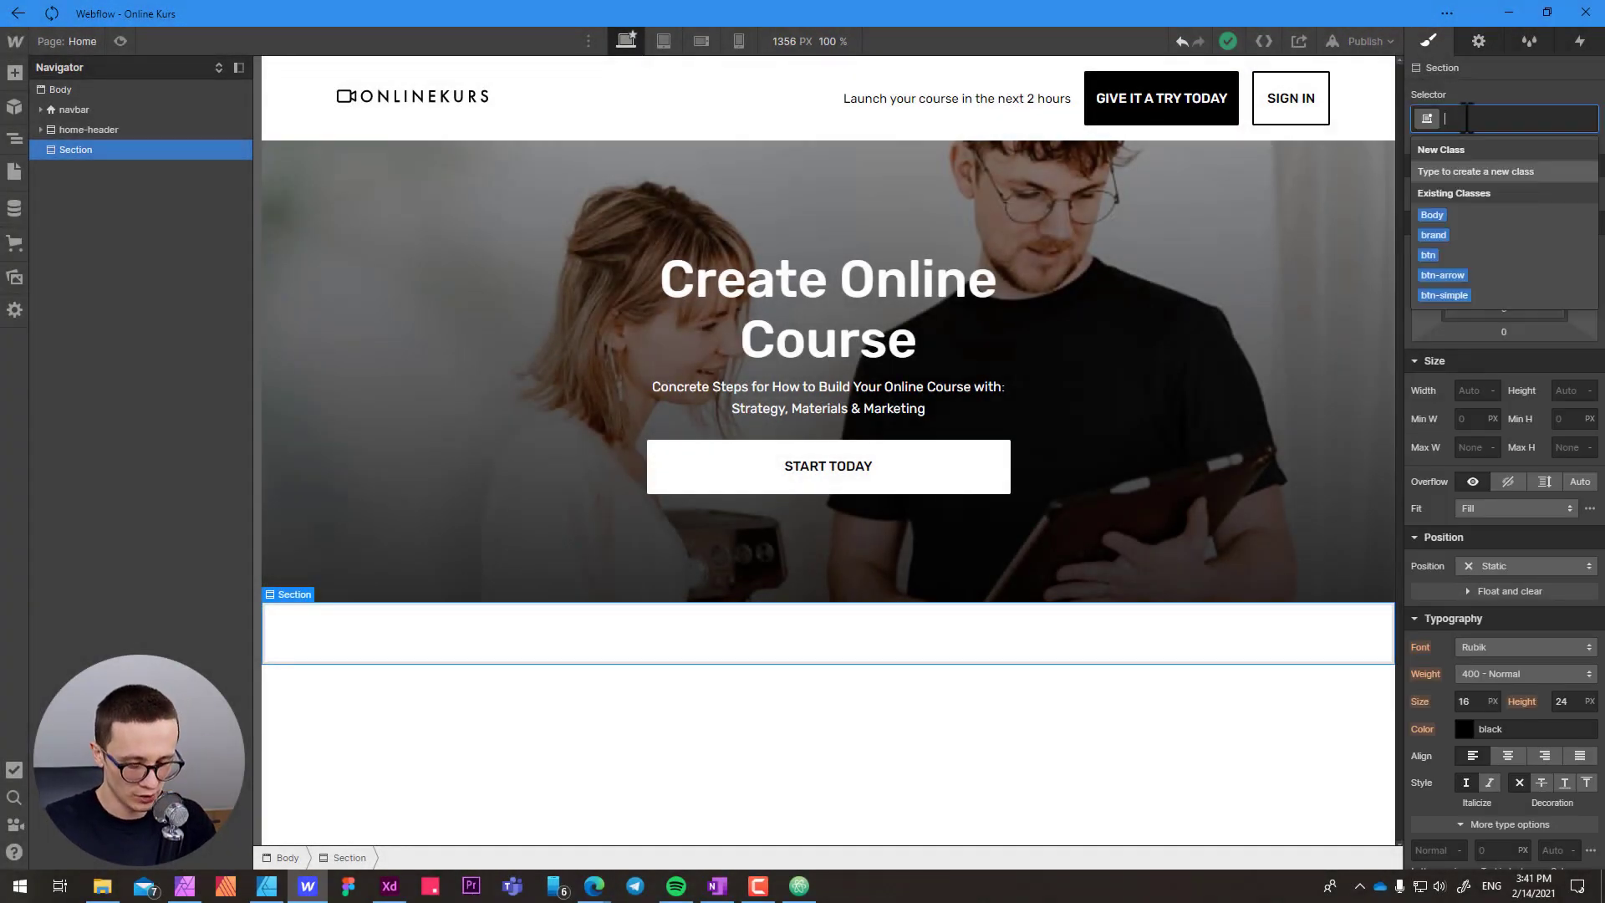
type("logos")
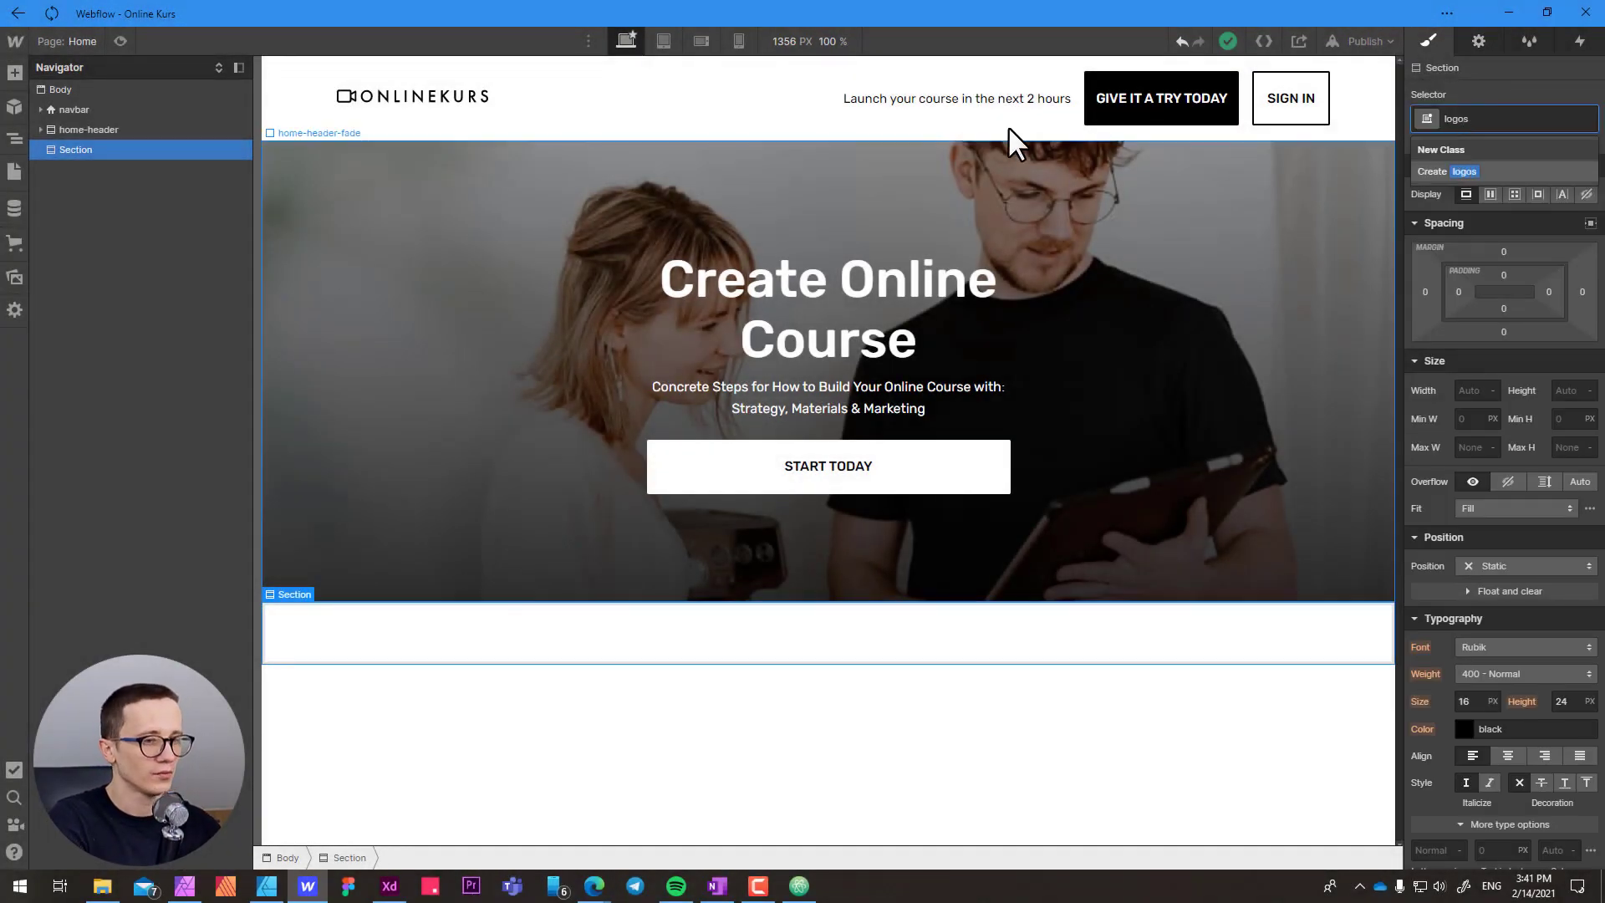
key("Return")
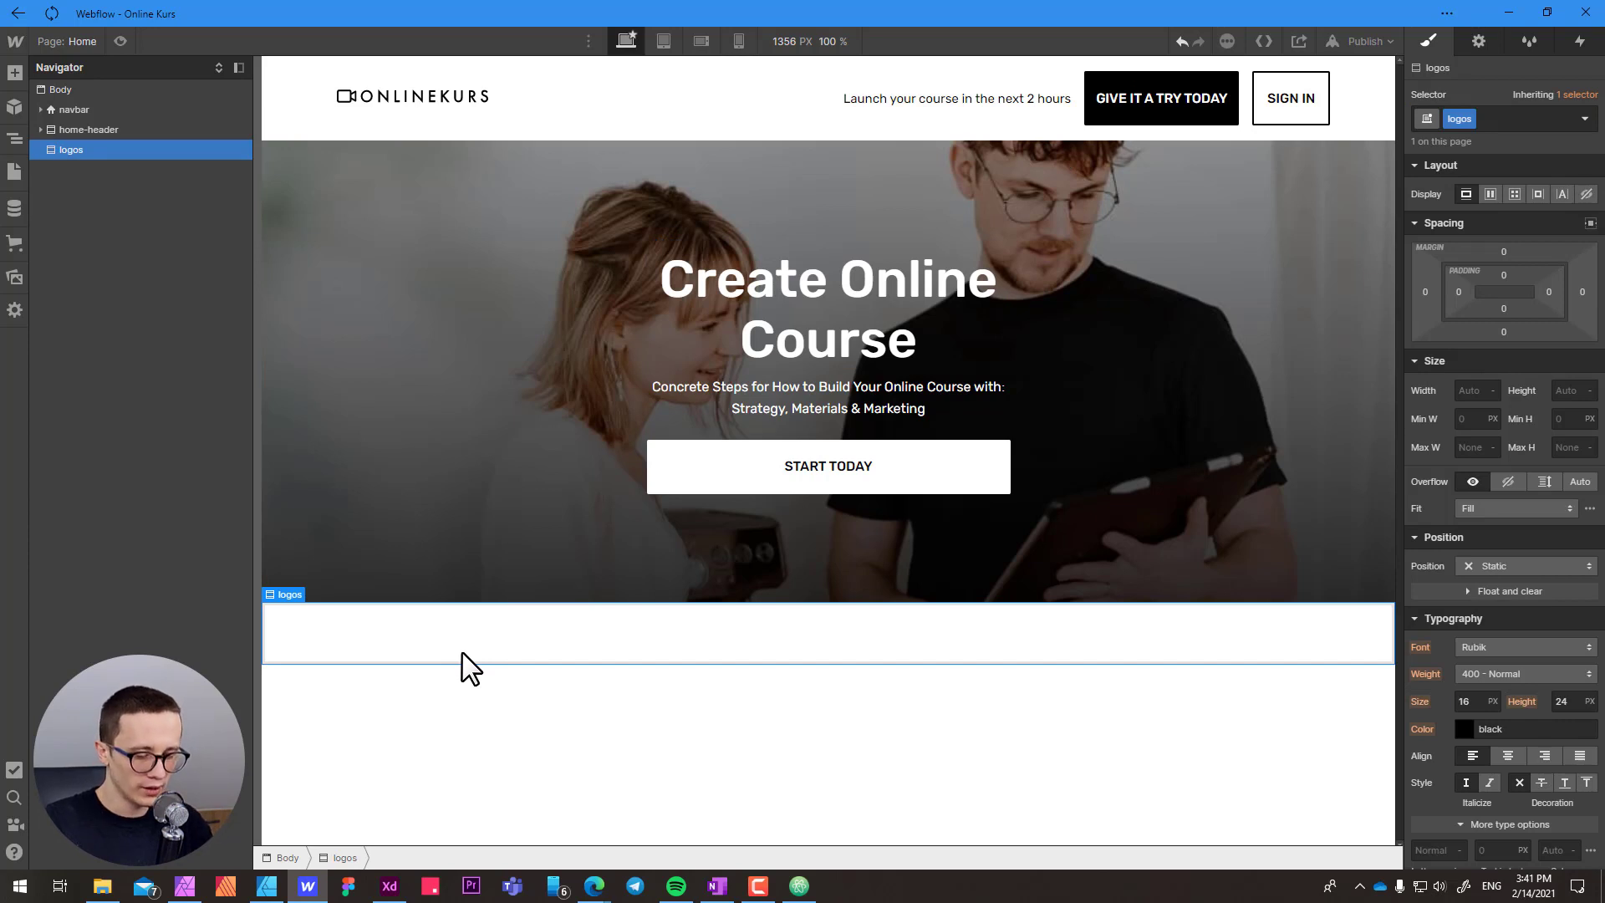
- Add a Div Block inside the logos section and assign it the existing container class
key("ctrl+e")
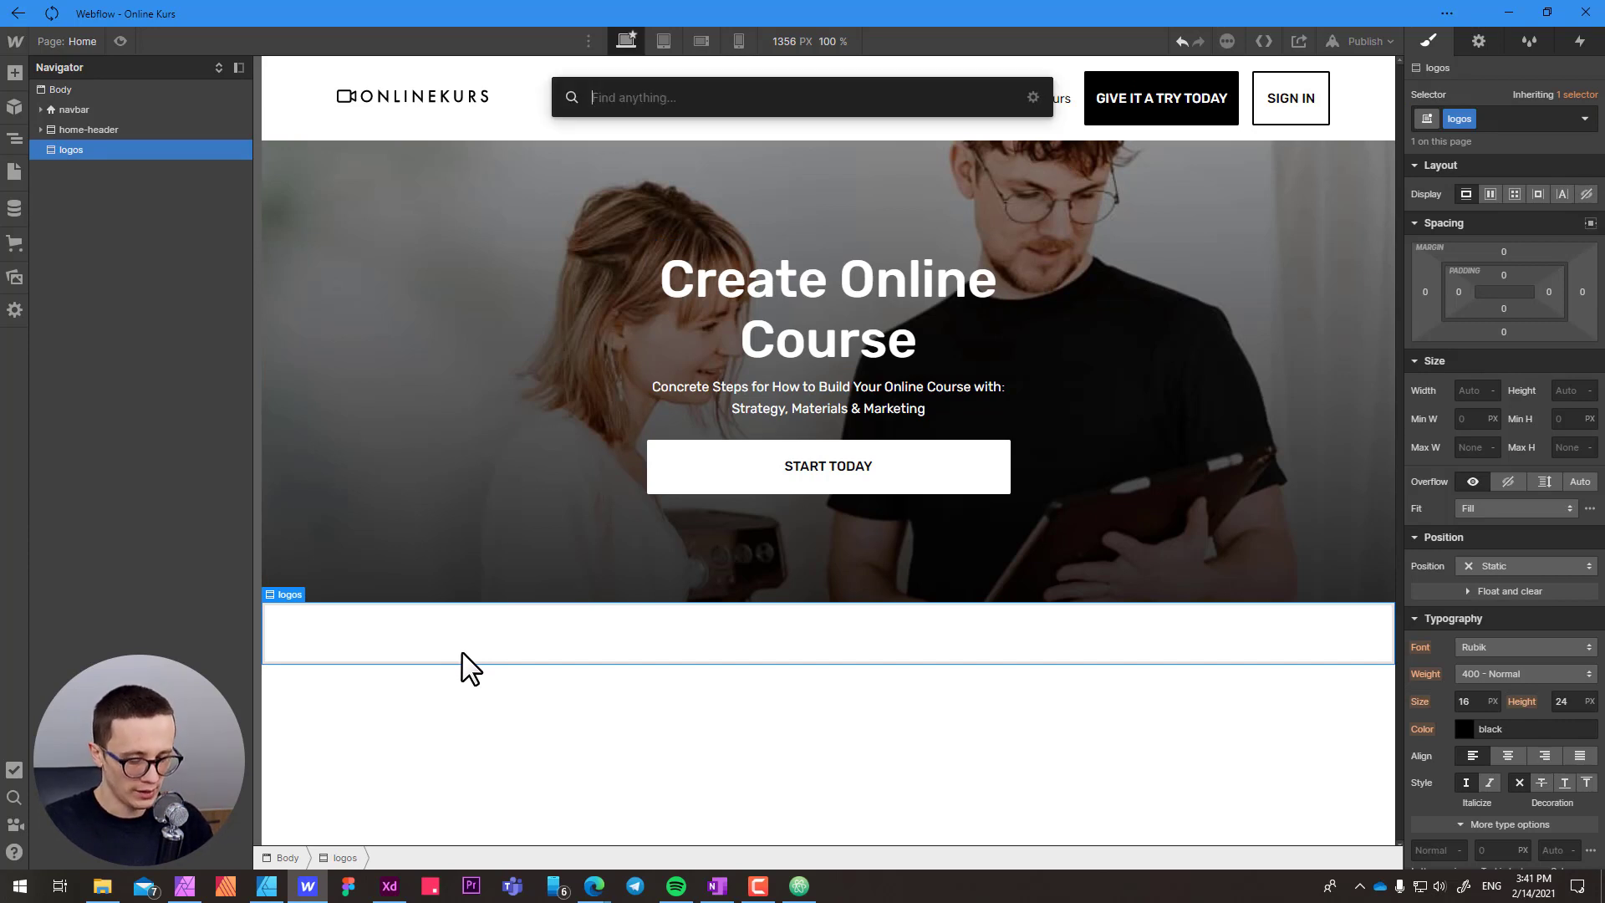
type("div")
key("Return")
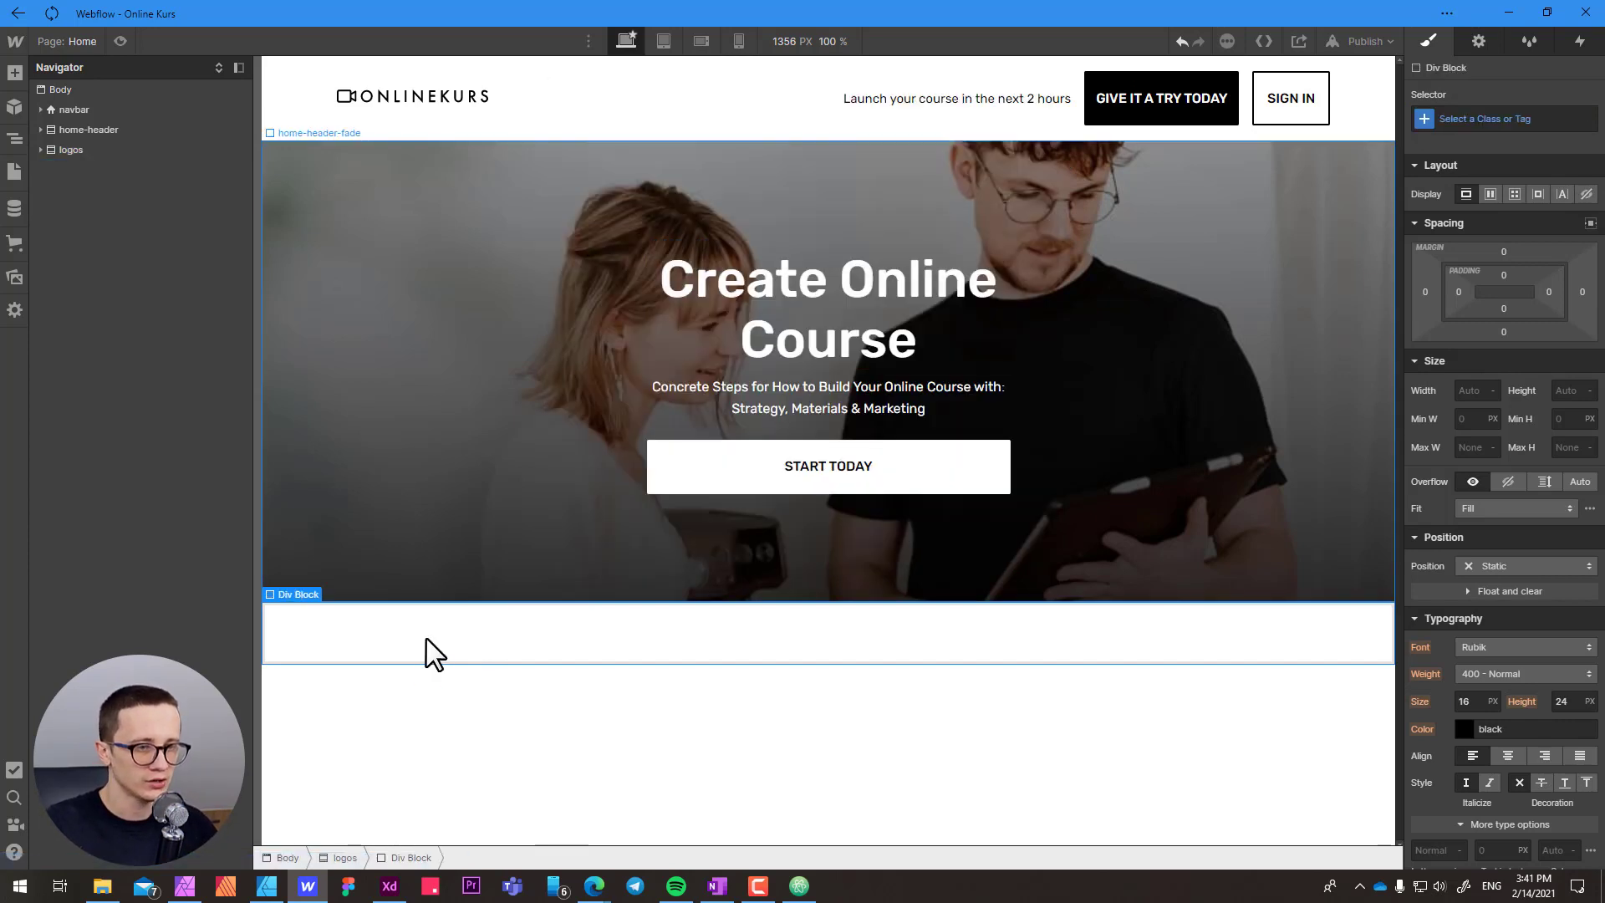
left_click(1460, 118)
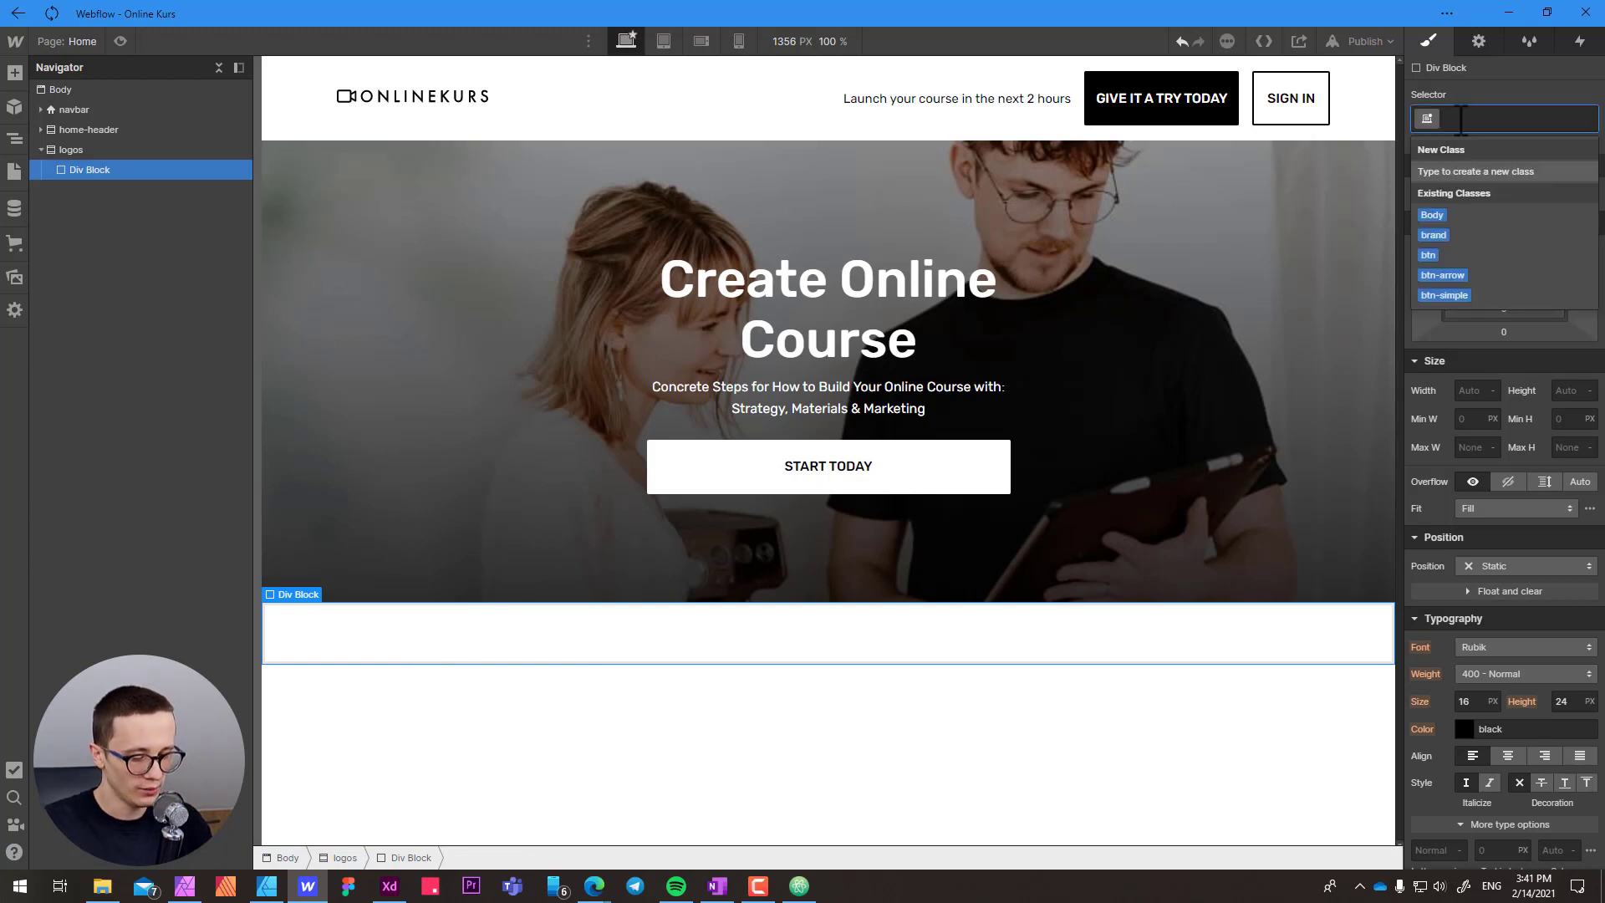
type("conta")
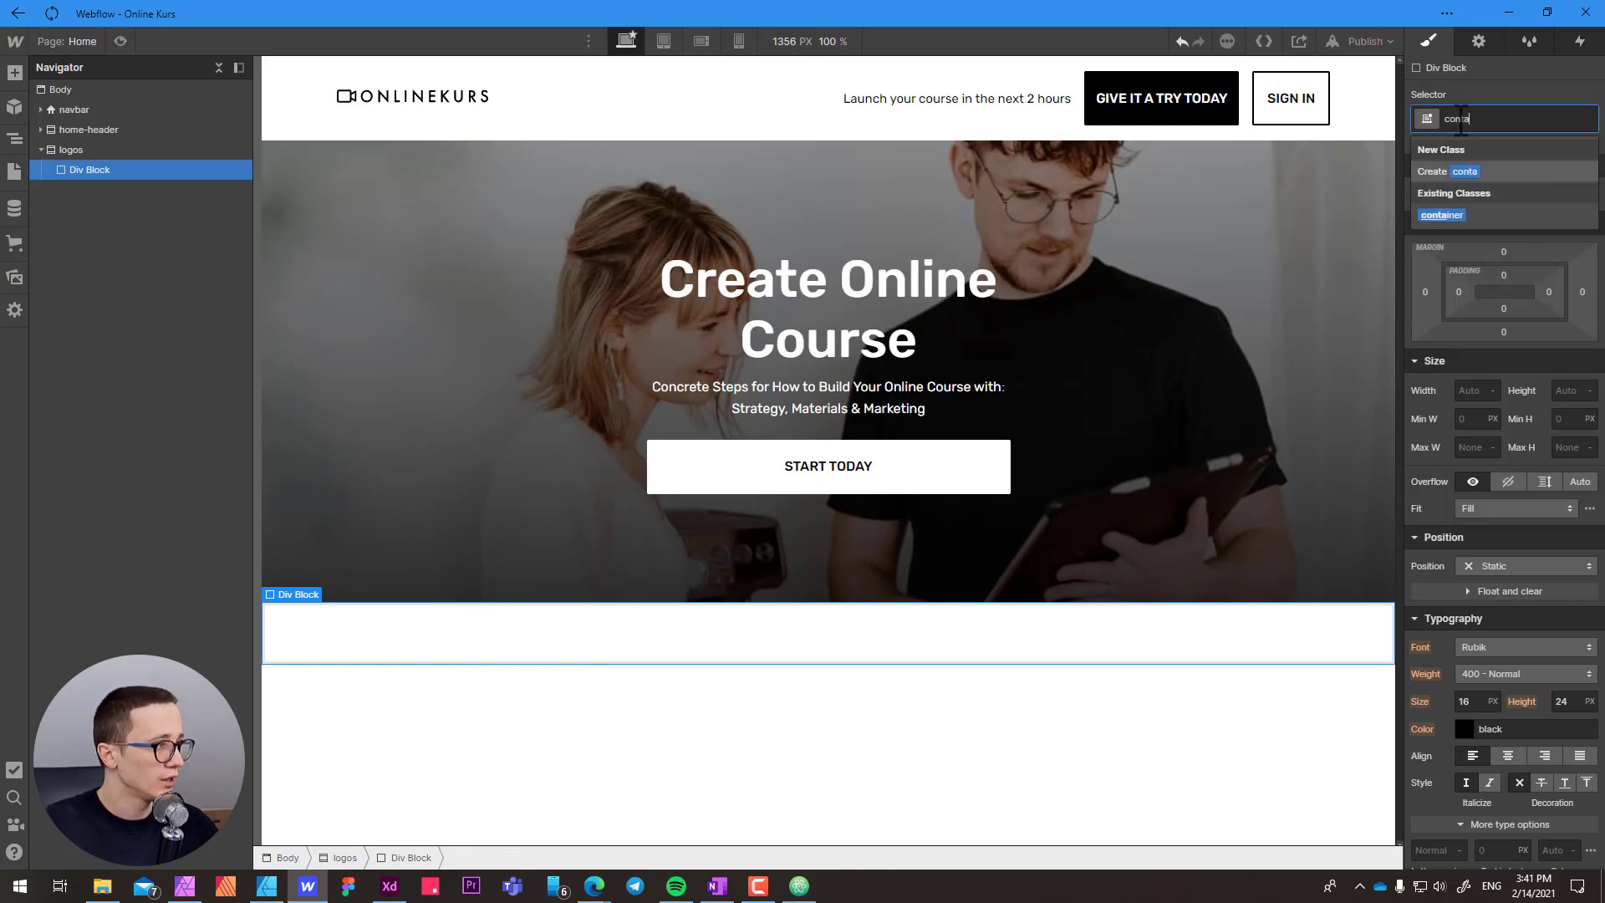
left_click(1451, 214)
- Select the logos section, switch to XD and check the spacing between the grey Logos group and the hero image
left_click(294, 652)
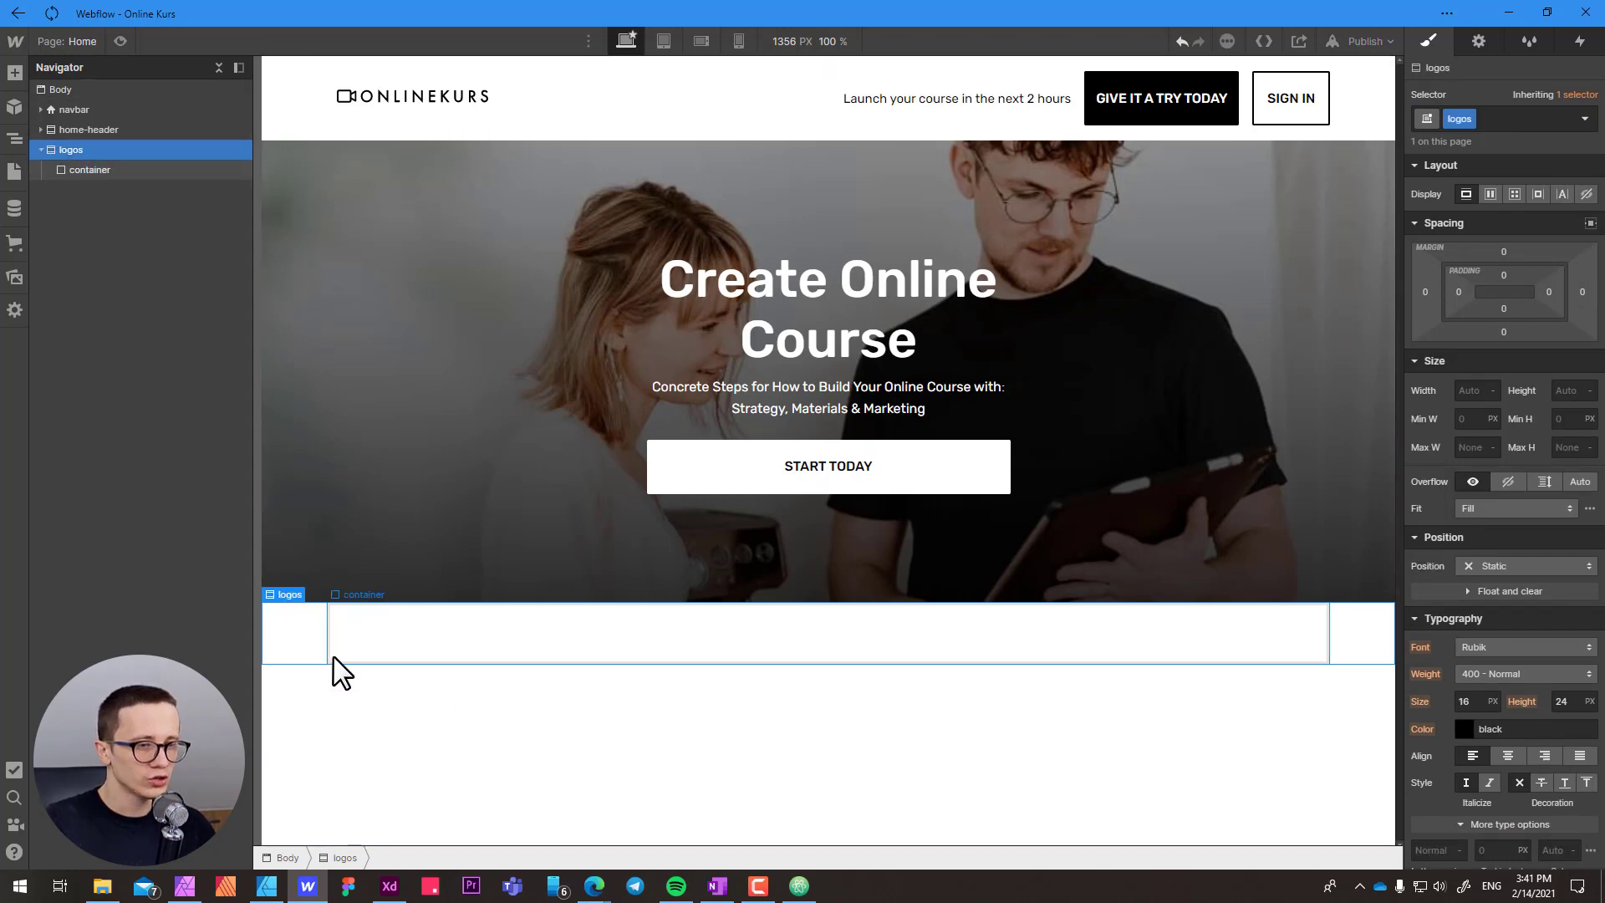
key("alt+Tab")
key("alt+Tab")
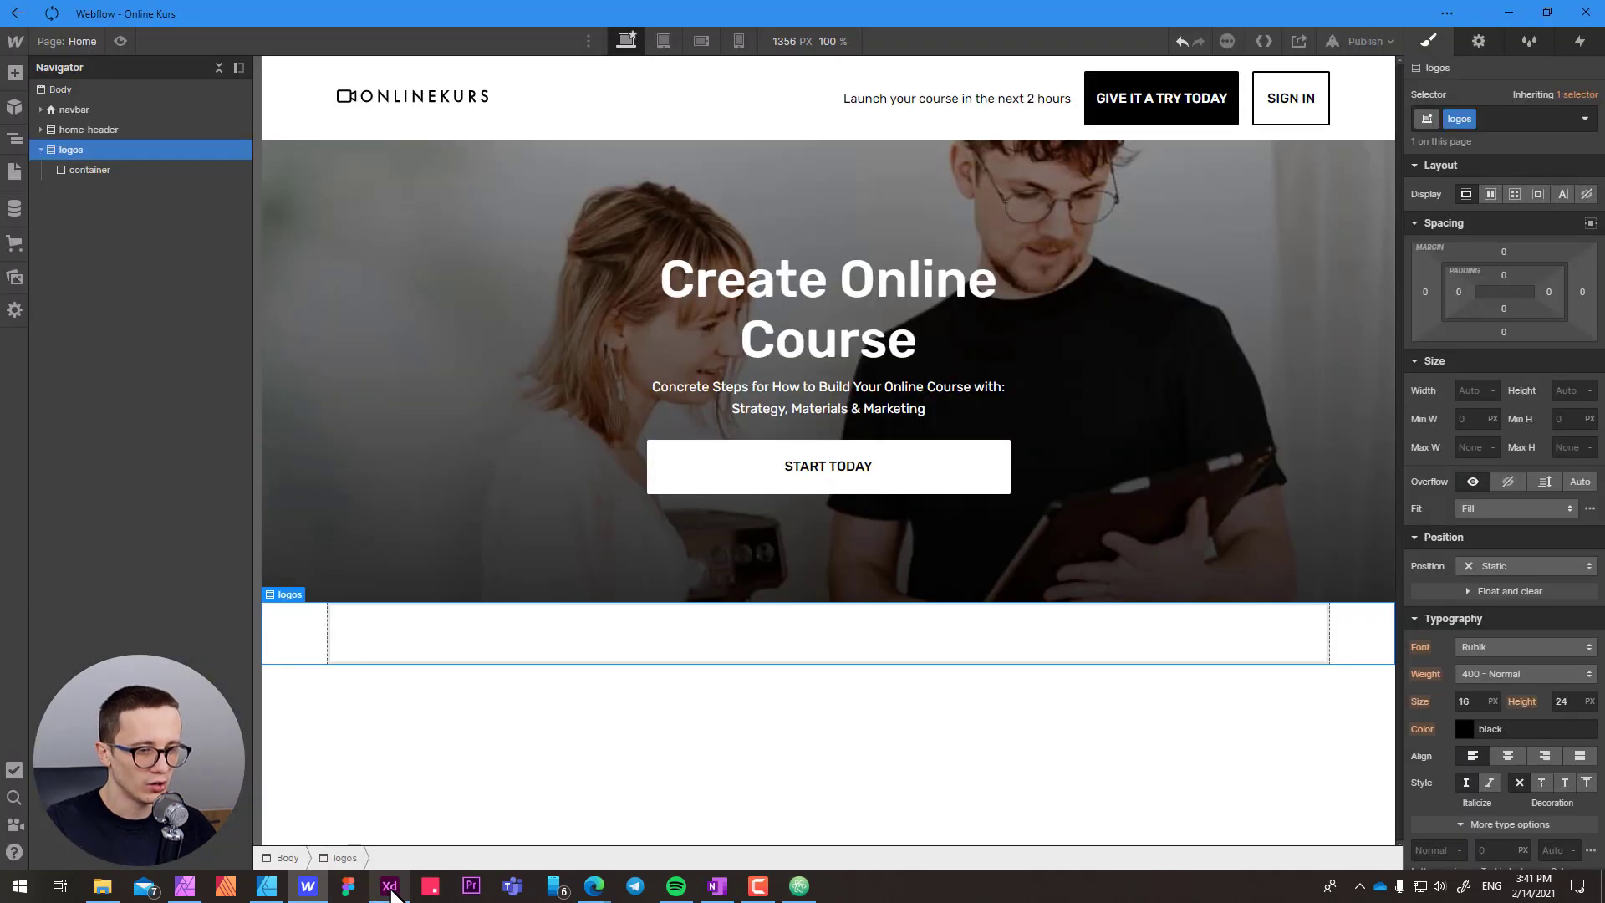
left_click(393, 891)
scroll(813, 596, "up", 2)
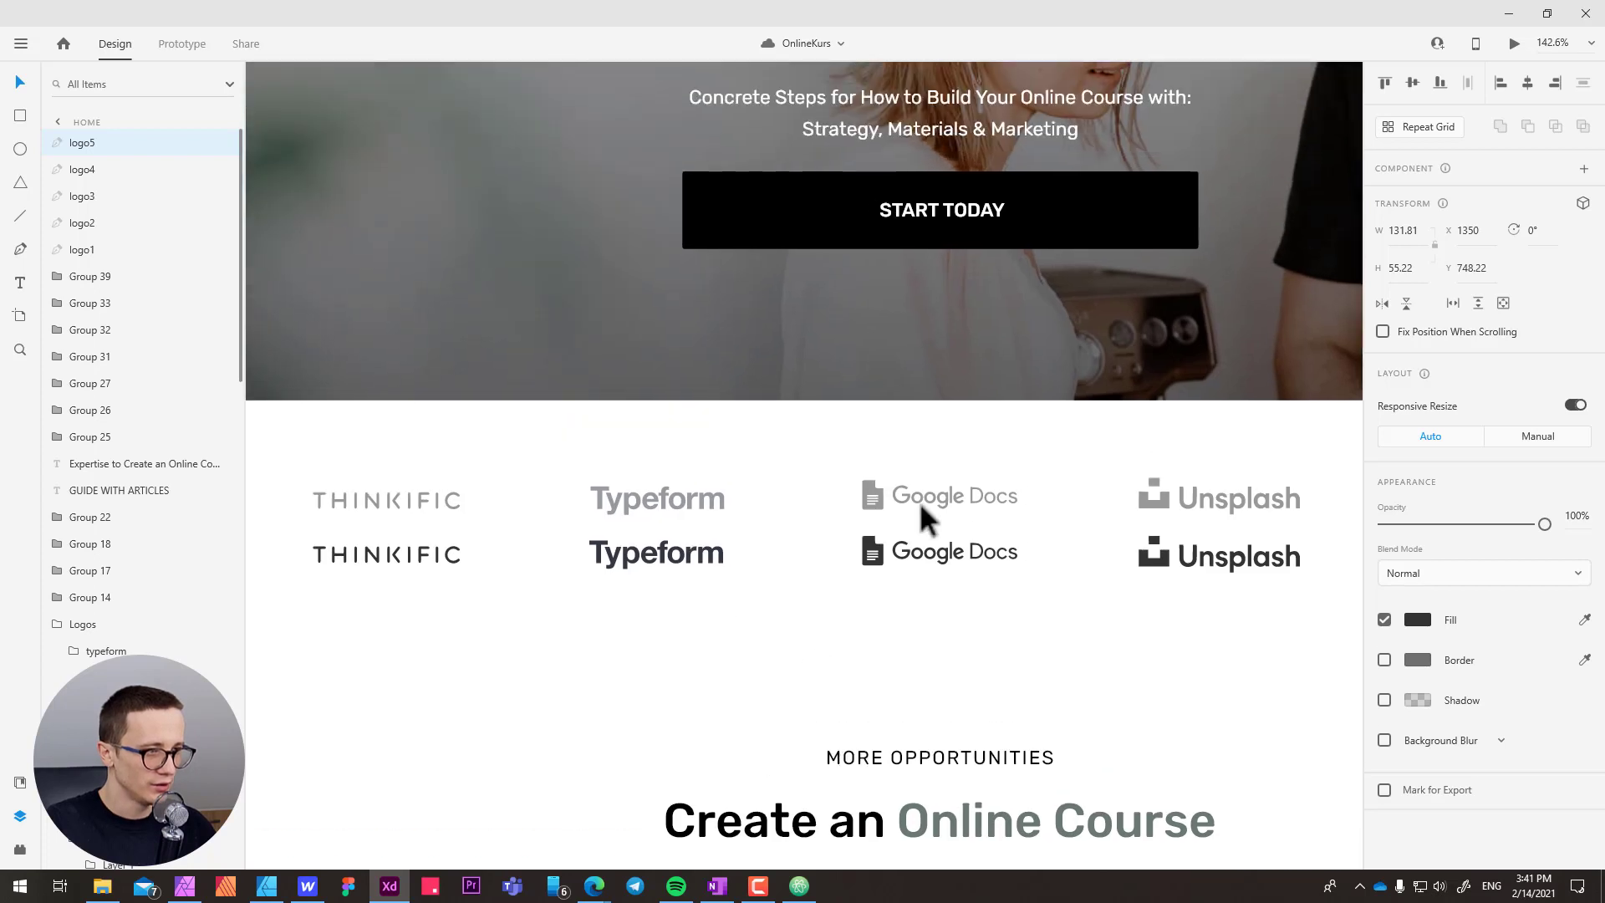
left_click(867, 502)
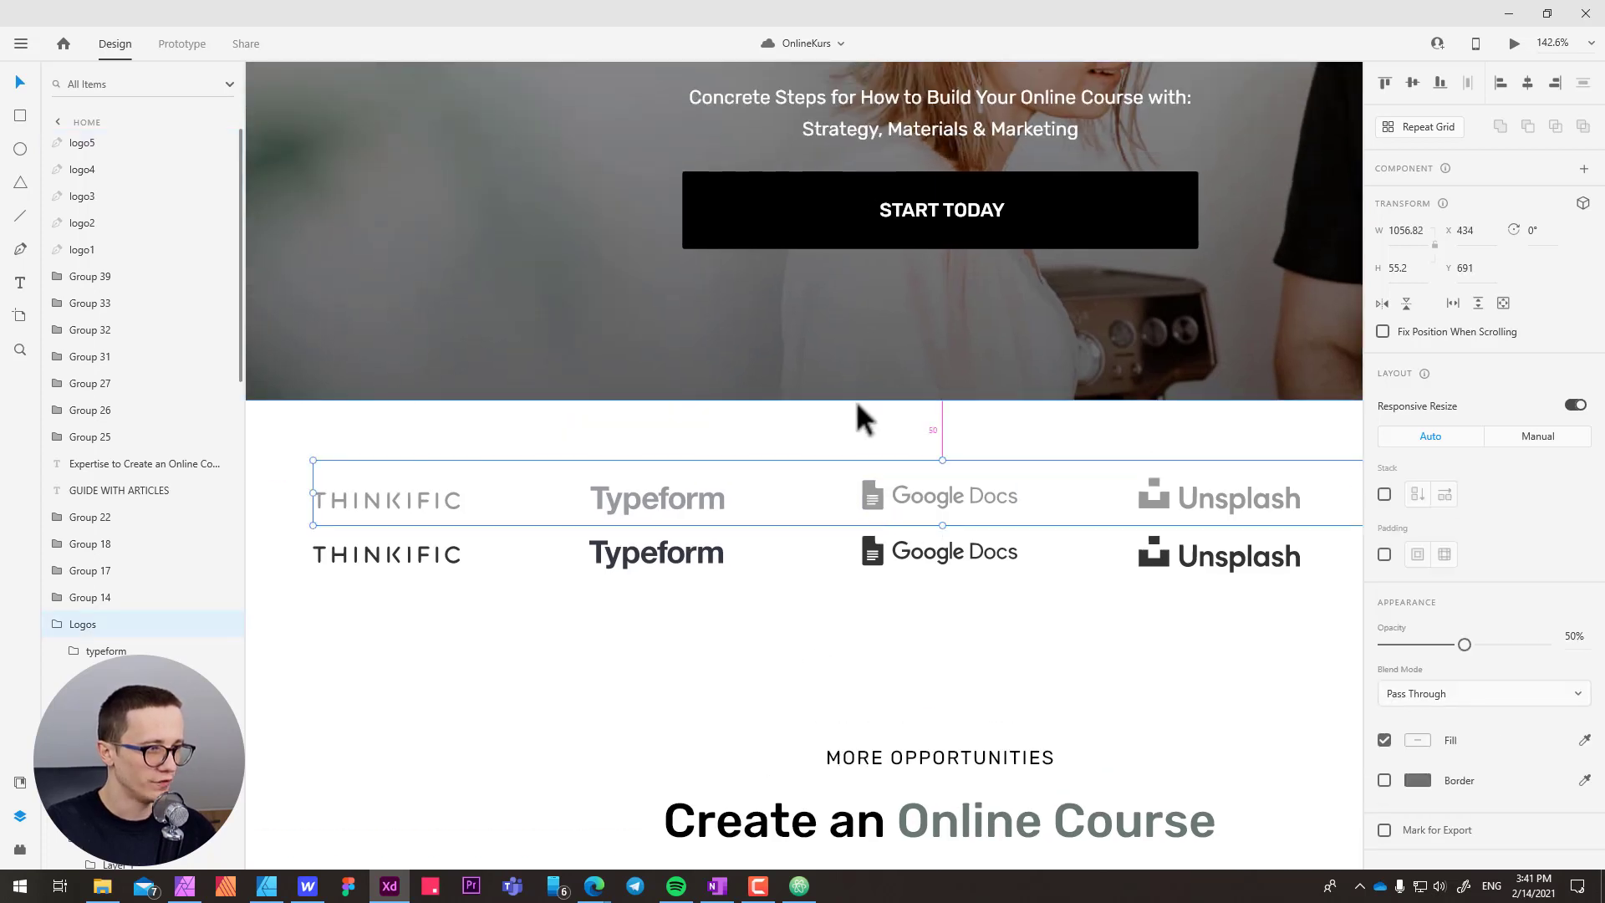
- Measure the logos area's height in the design with a temporary rectangle about 45 by 290 drawn down from the hero image, and delete it
scroll(856, 399, "down", 4)
scroll(752, 401, "down", 1)
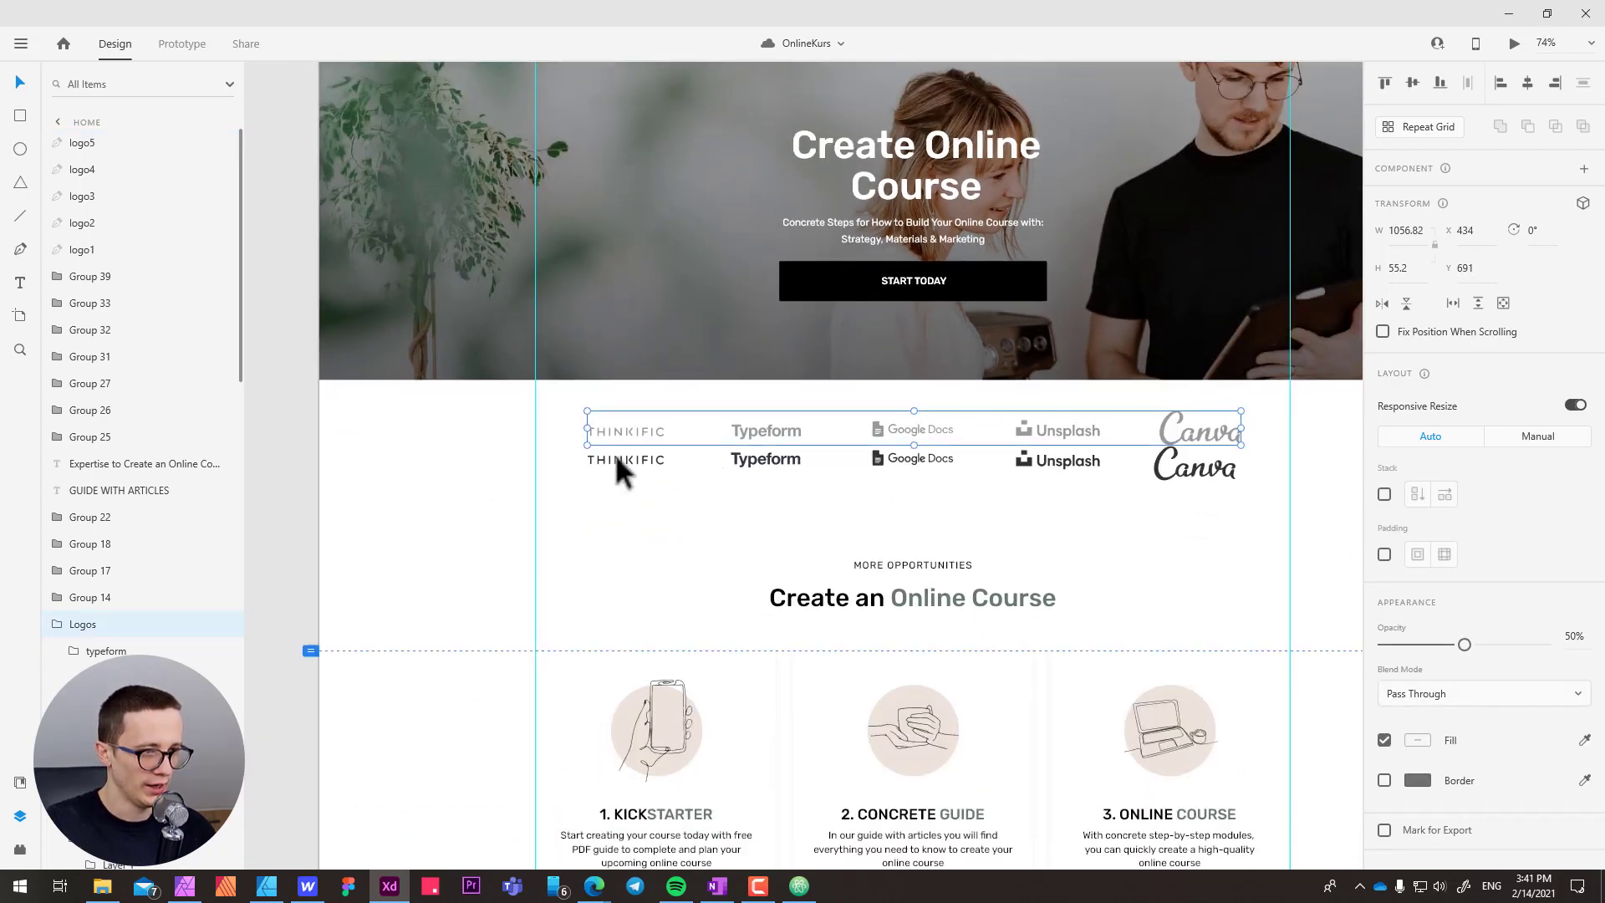
key("r")
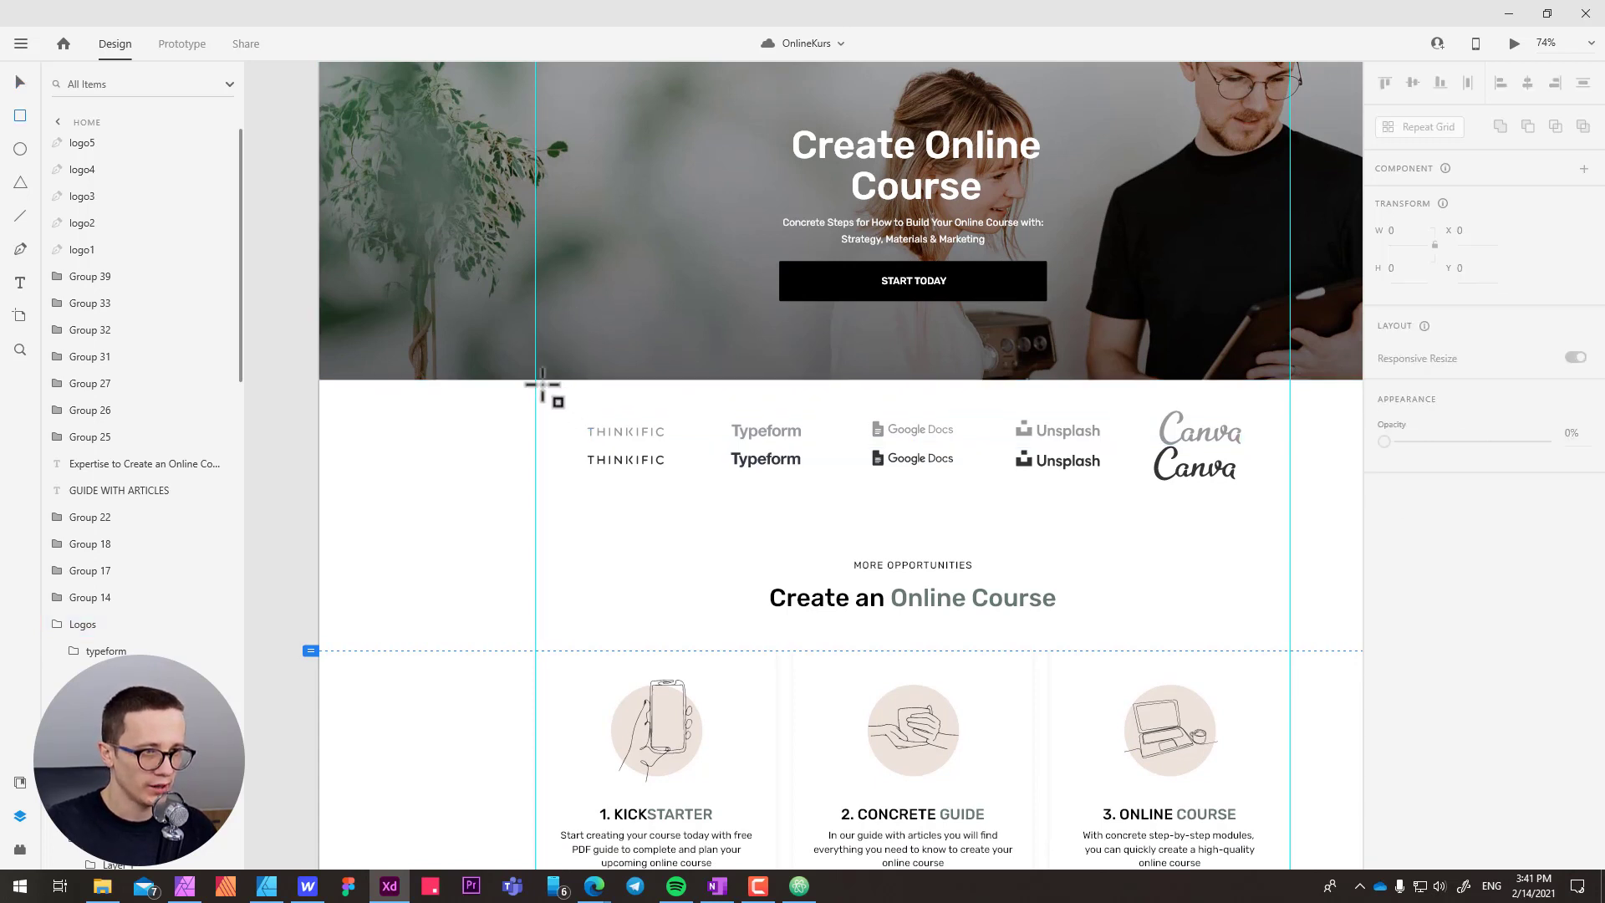
left_click_drag(542, 383, 566, 571)
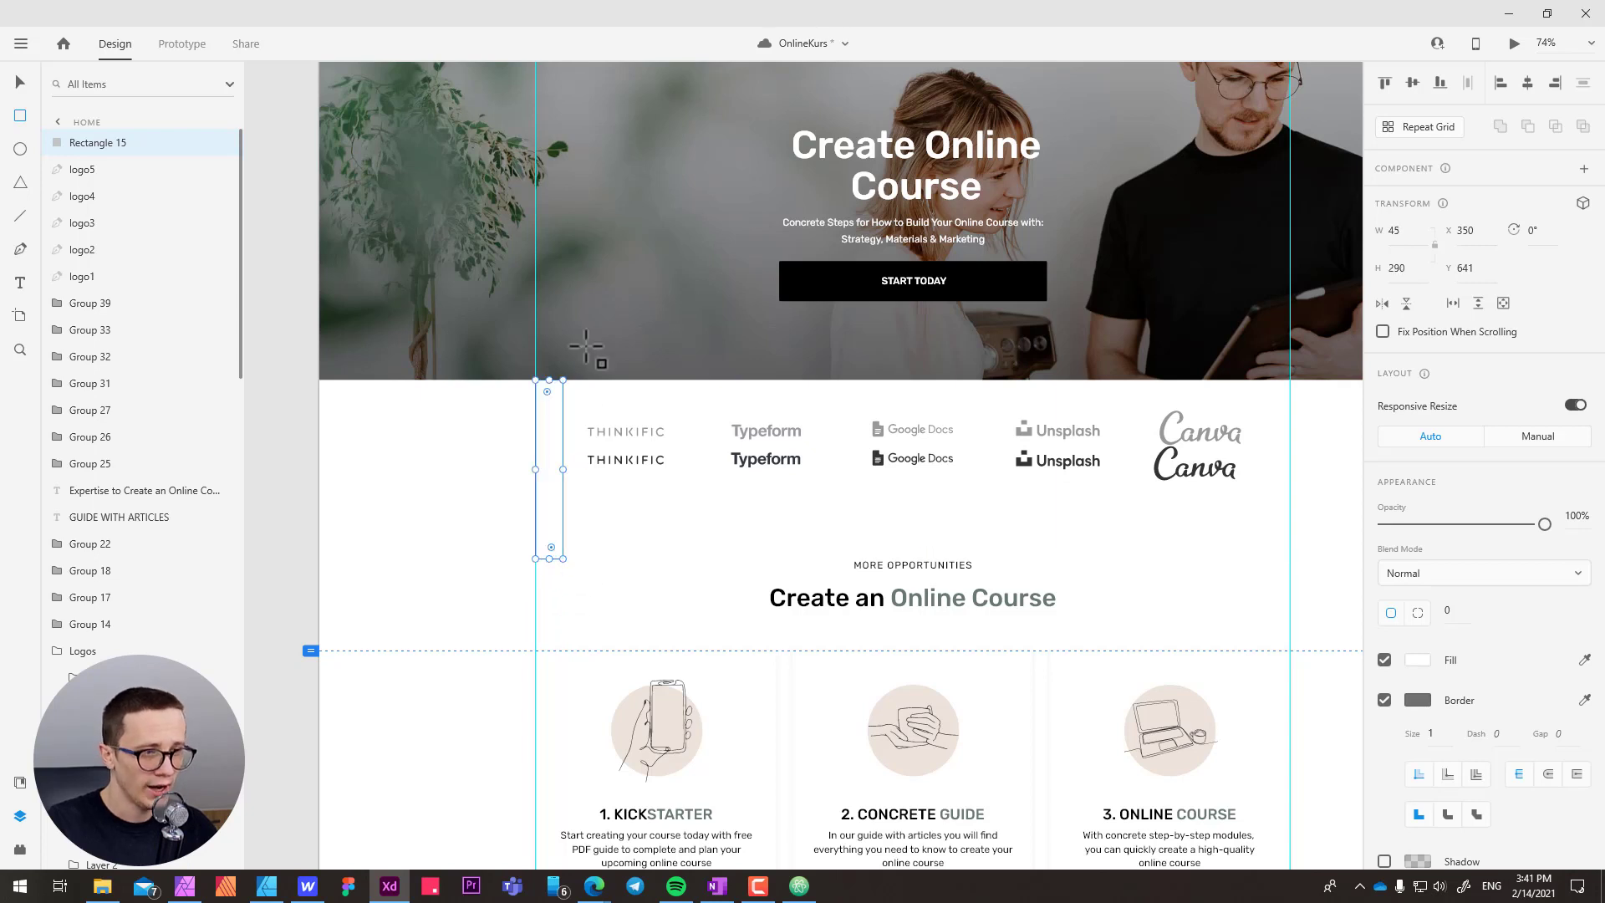
key("v")
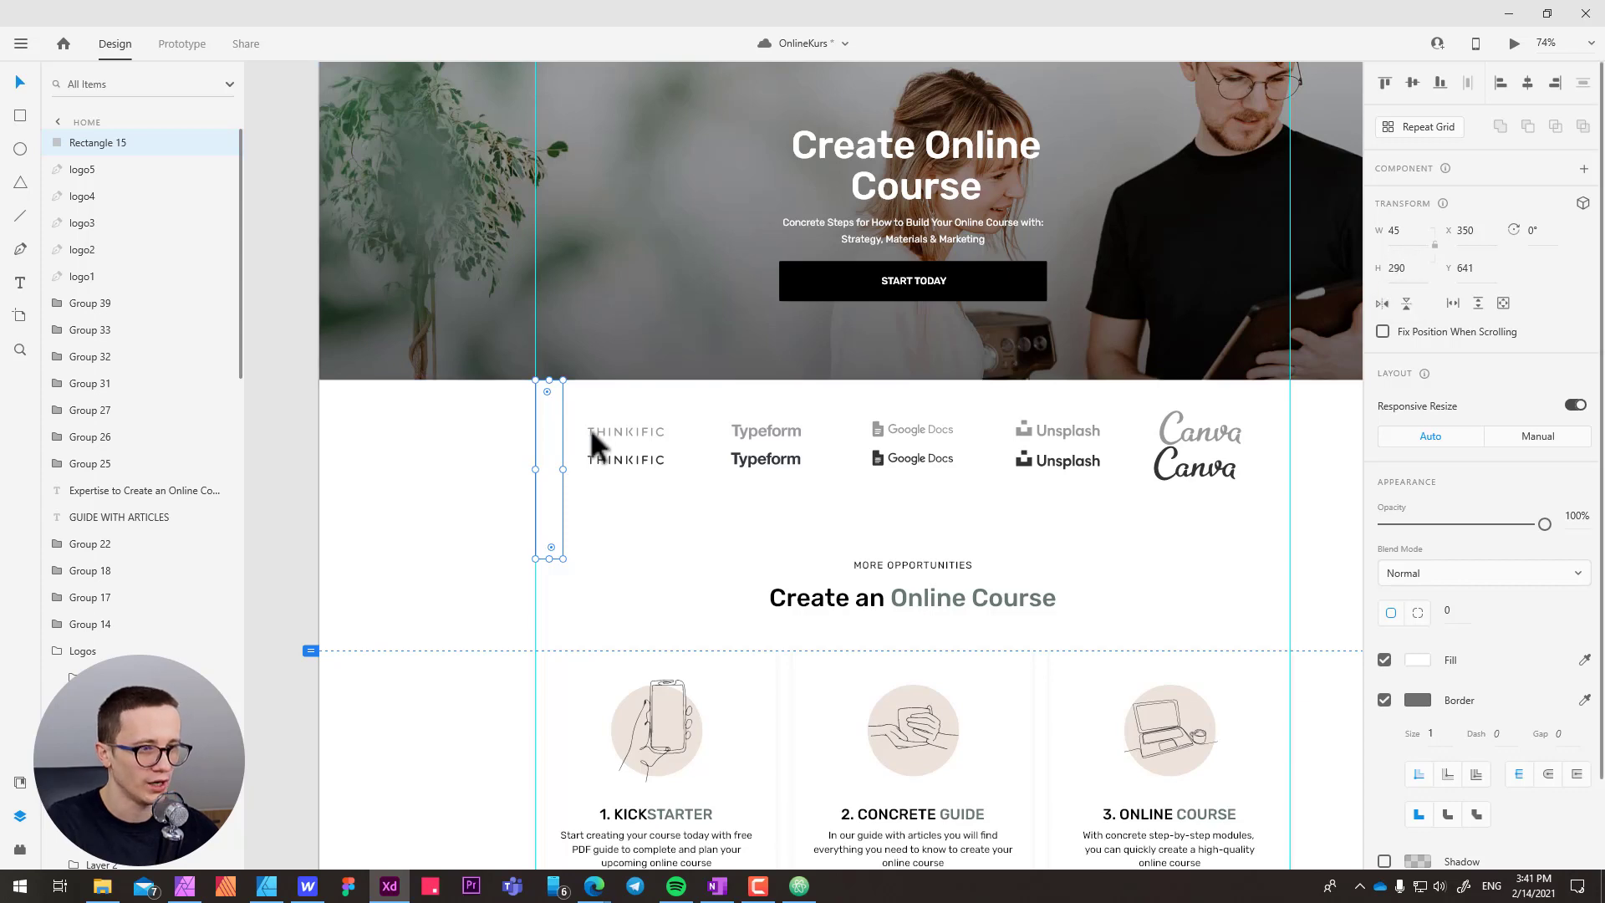
left_click(597, 524)
left_click(561, 500)
key("Delete")
- Switch to Webflow and set the logos section's minimum height to 300 px
key("alt+Tab")
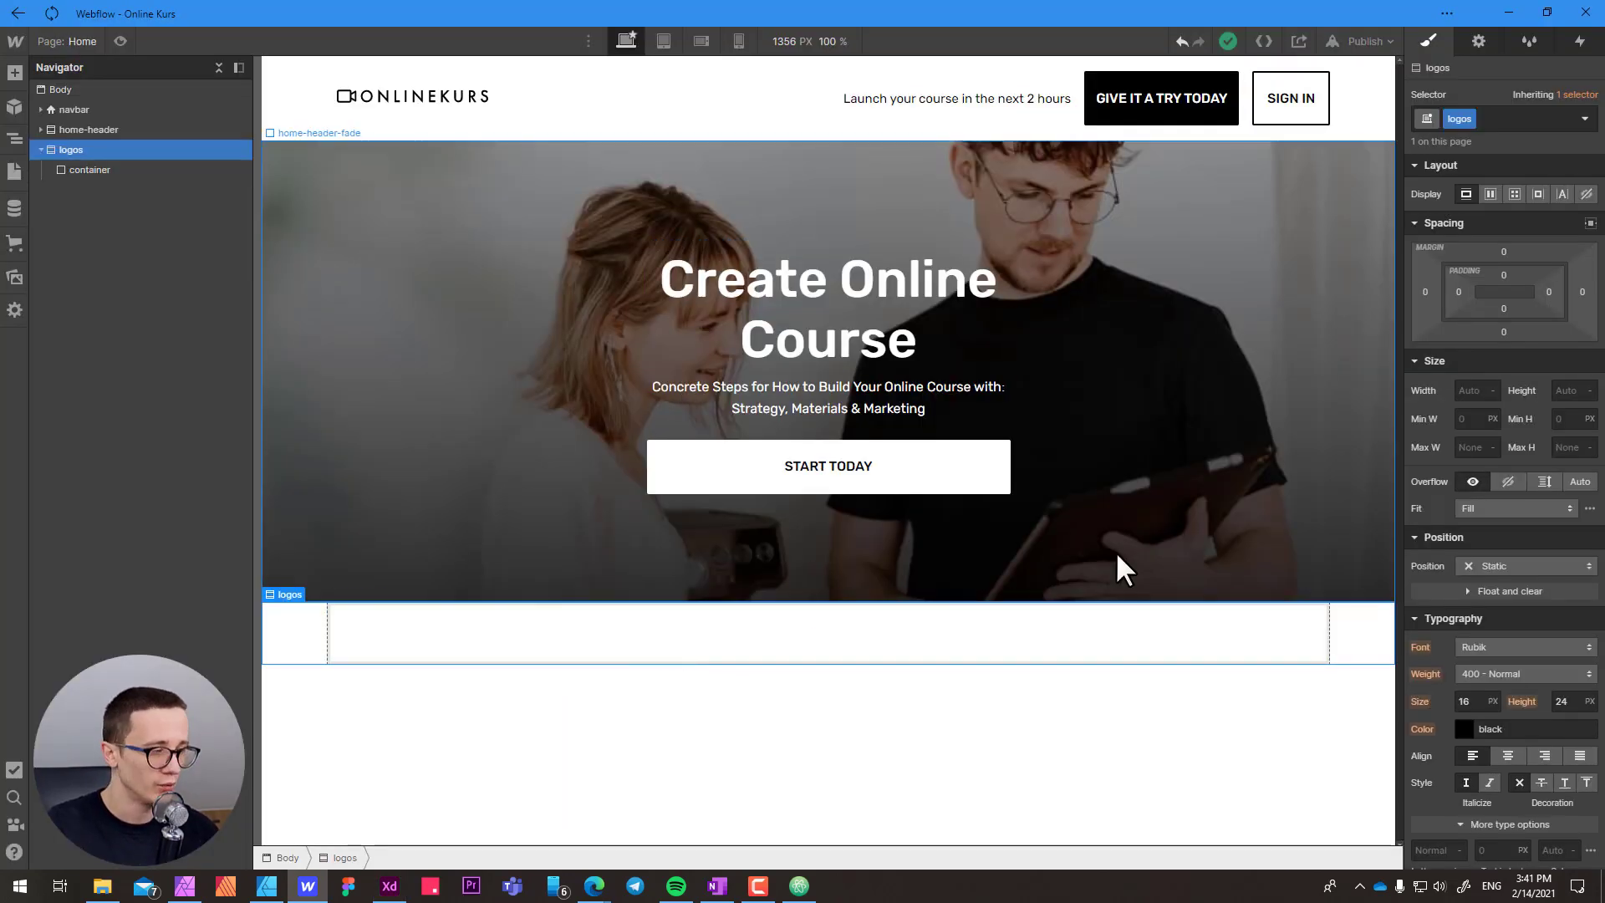
left_click(1562, 421)
type("300")
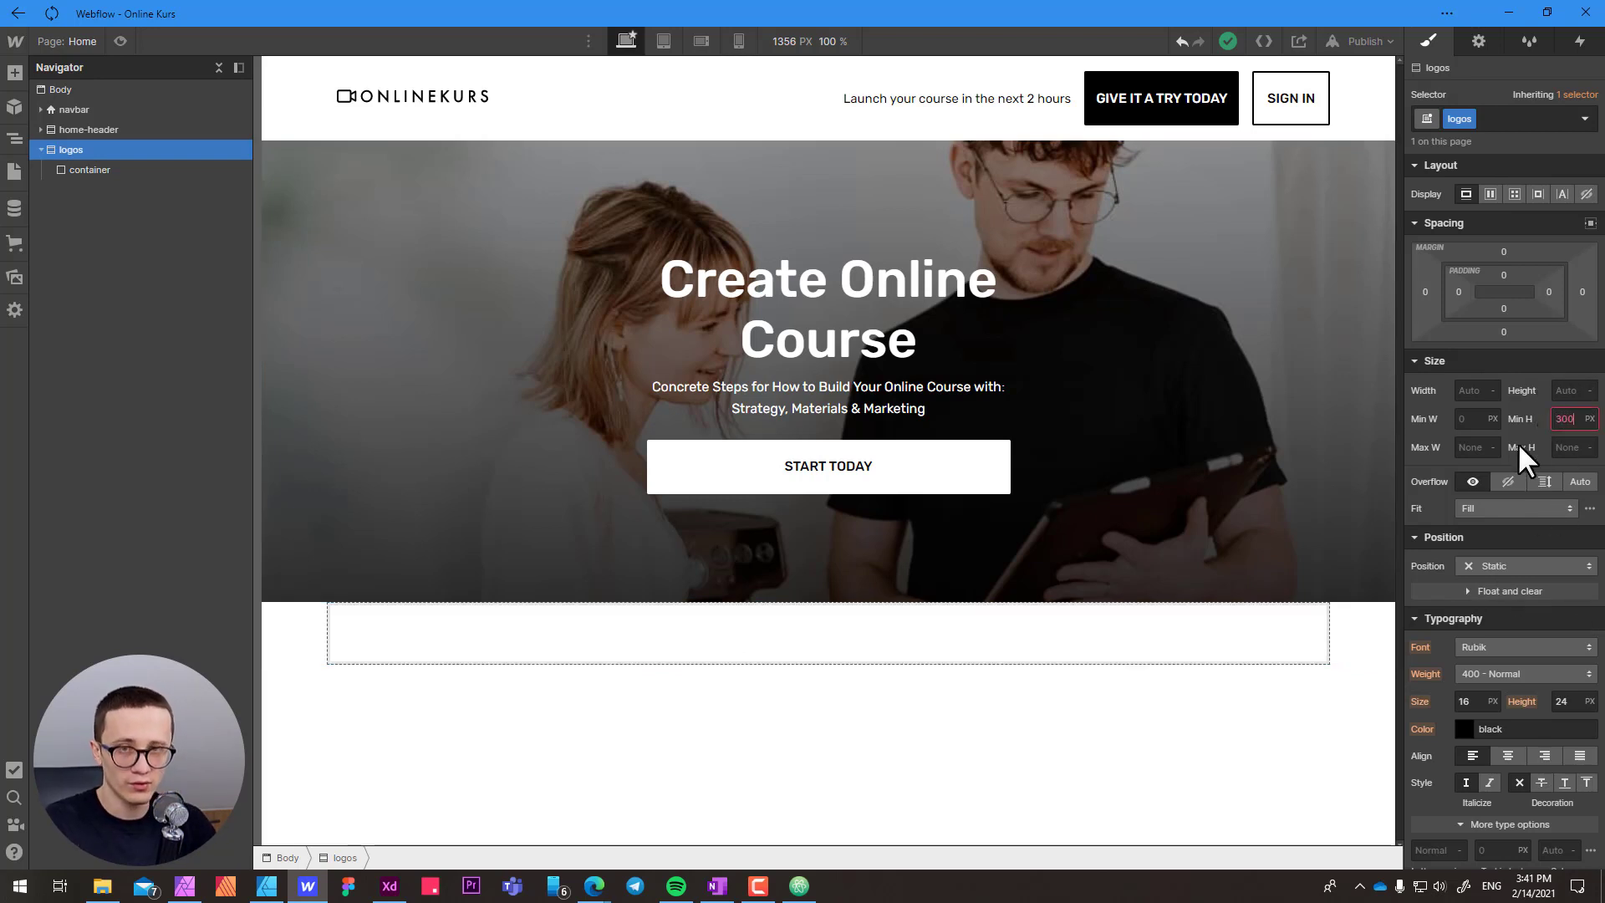
key("Return")
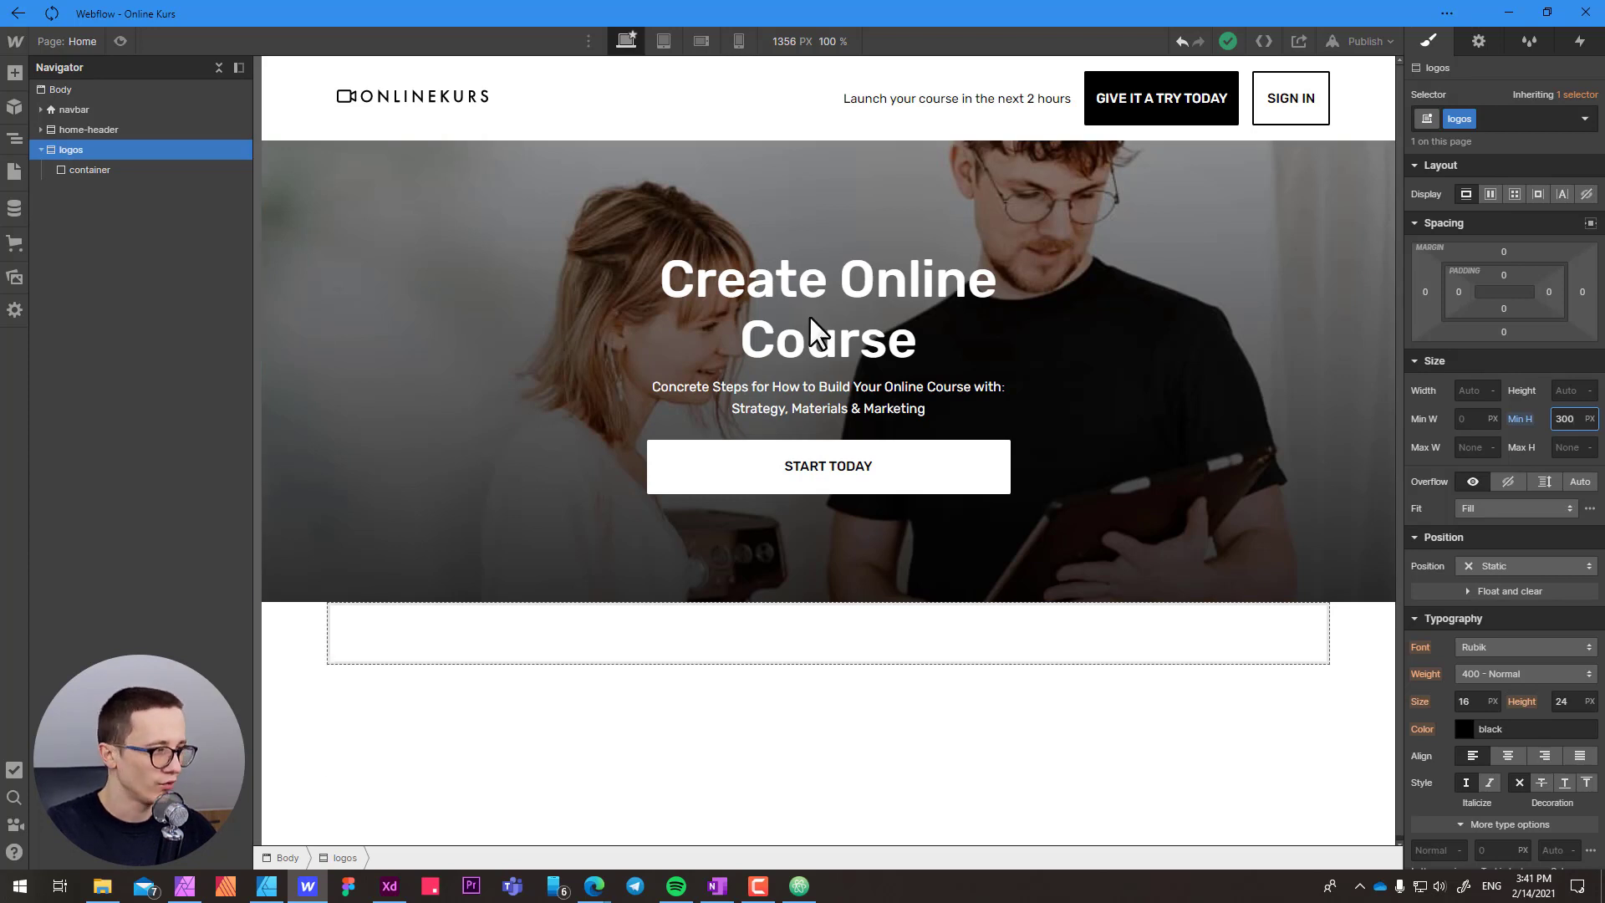
left_click(1294, 703)
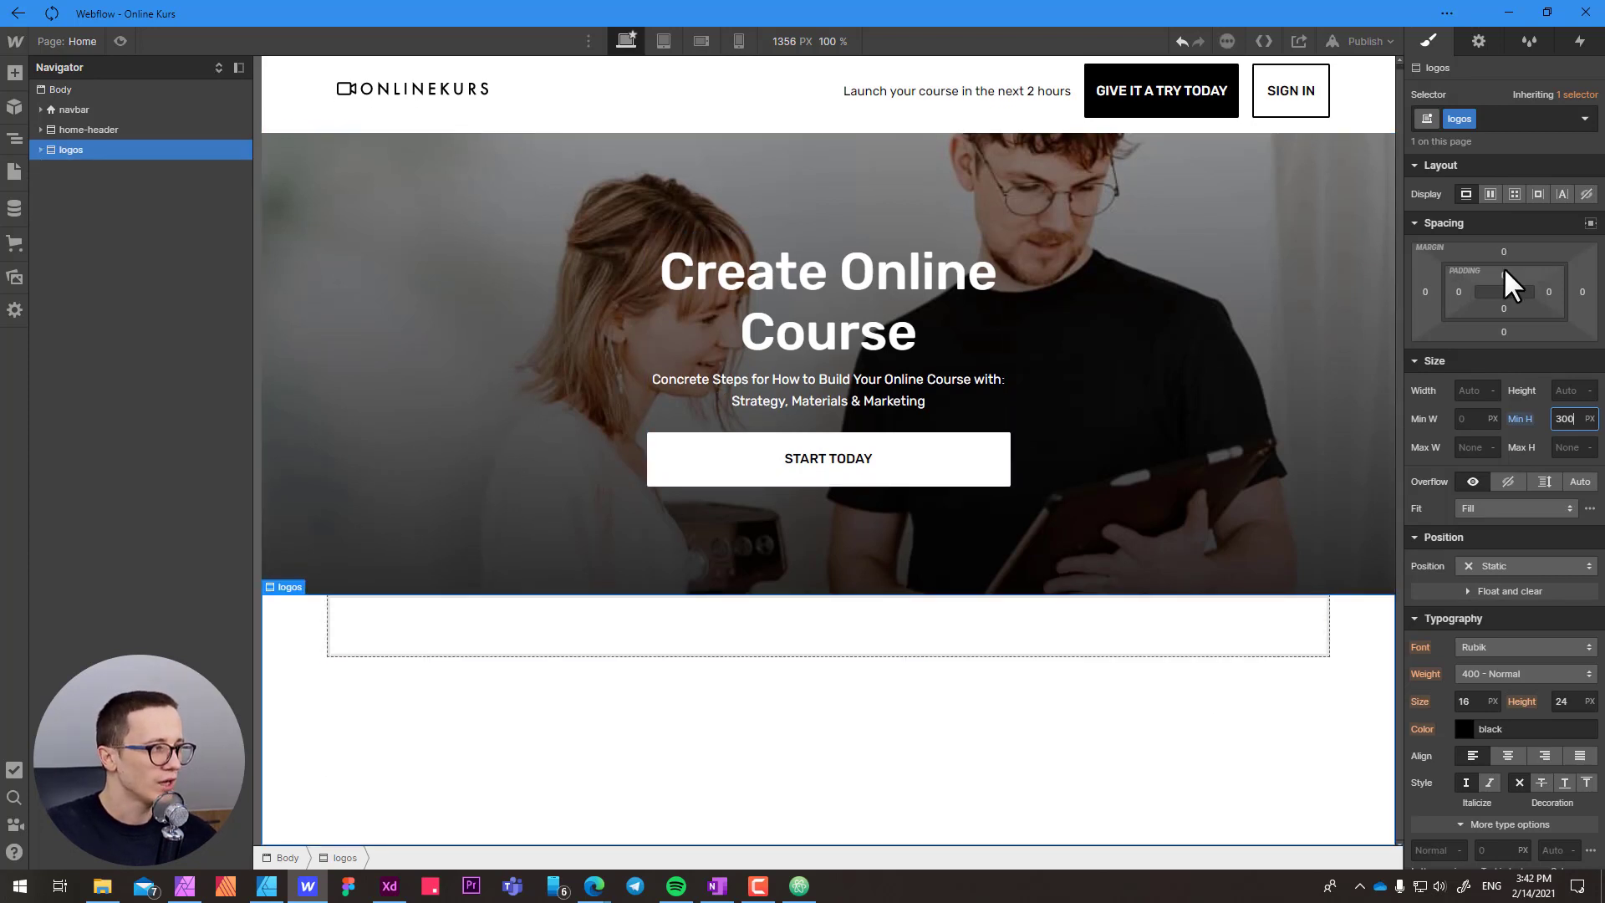
- Check the logo spacing in XD again, and give the logos section in Webflow 40 px of top and bottom padding
key("alt+Tab")
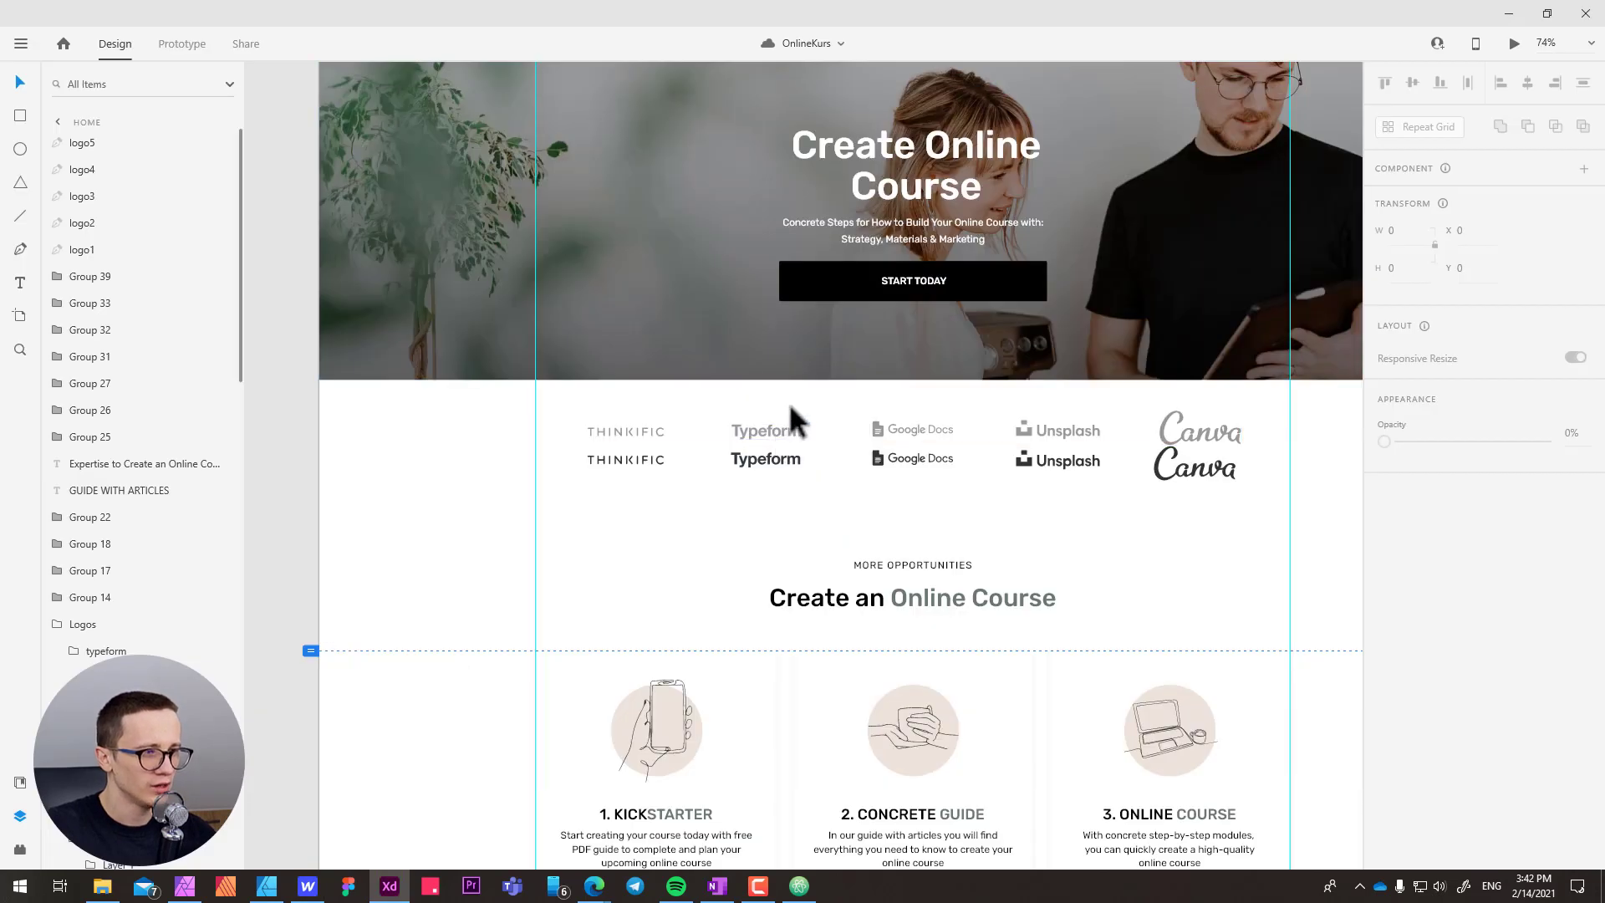
left_click(874, 428)
key("alt+Tab")
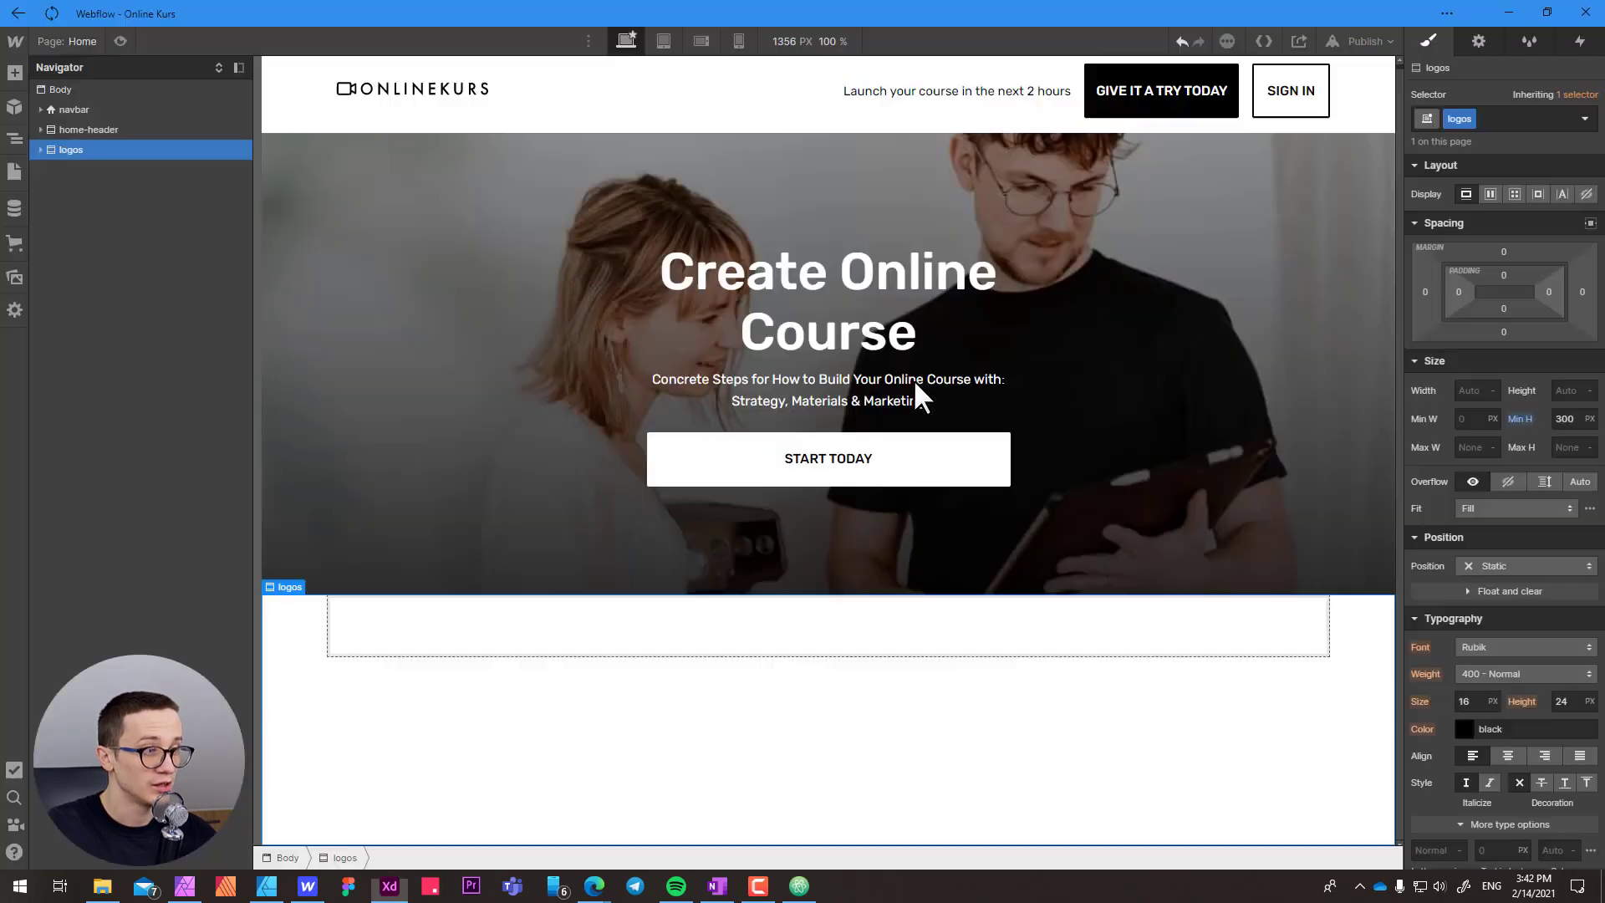
left_click(1504, 276)
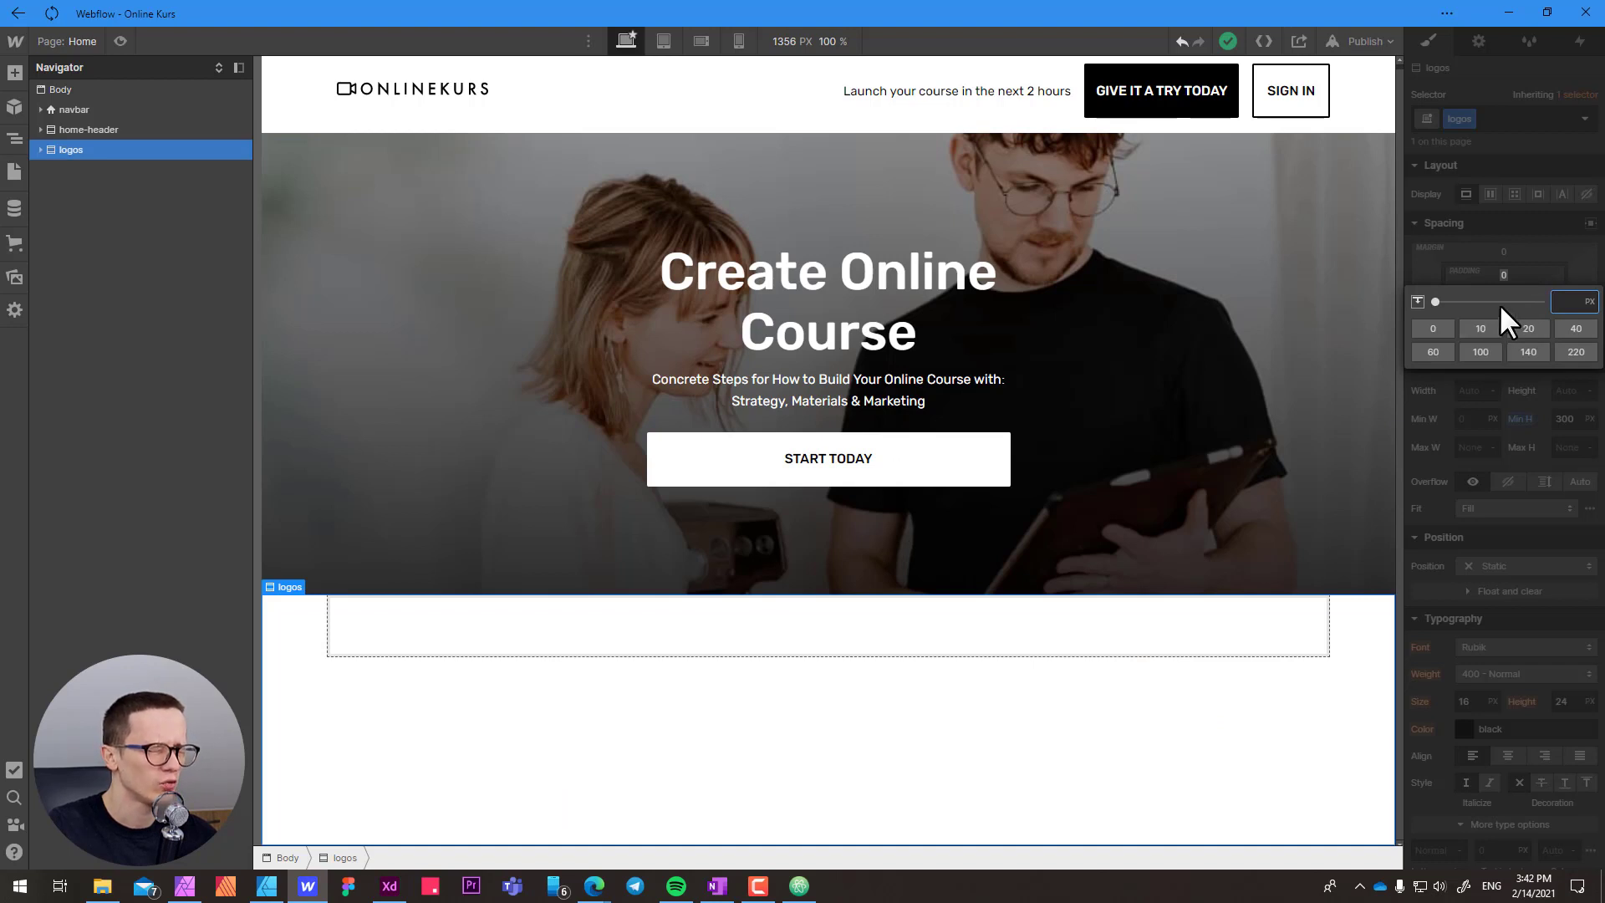
left_click(1549, 333)
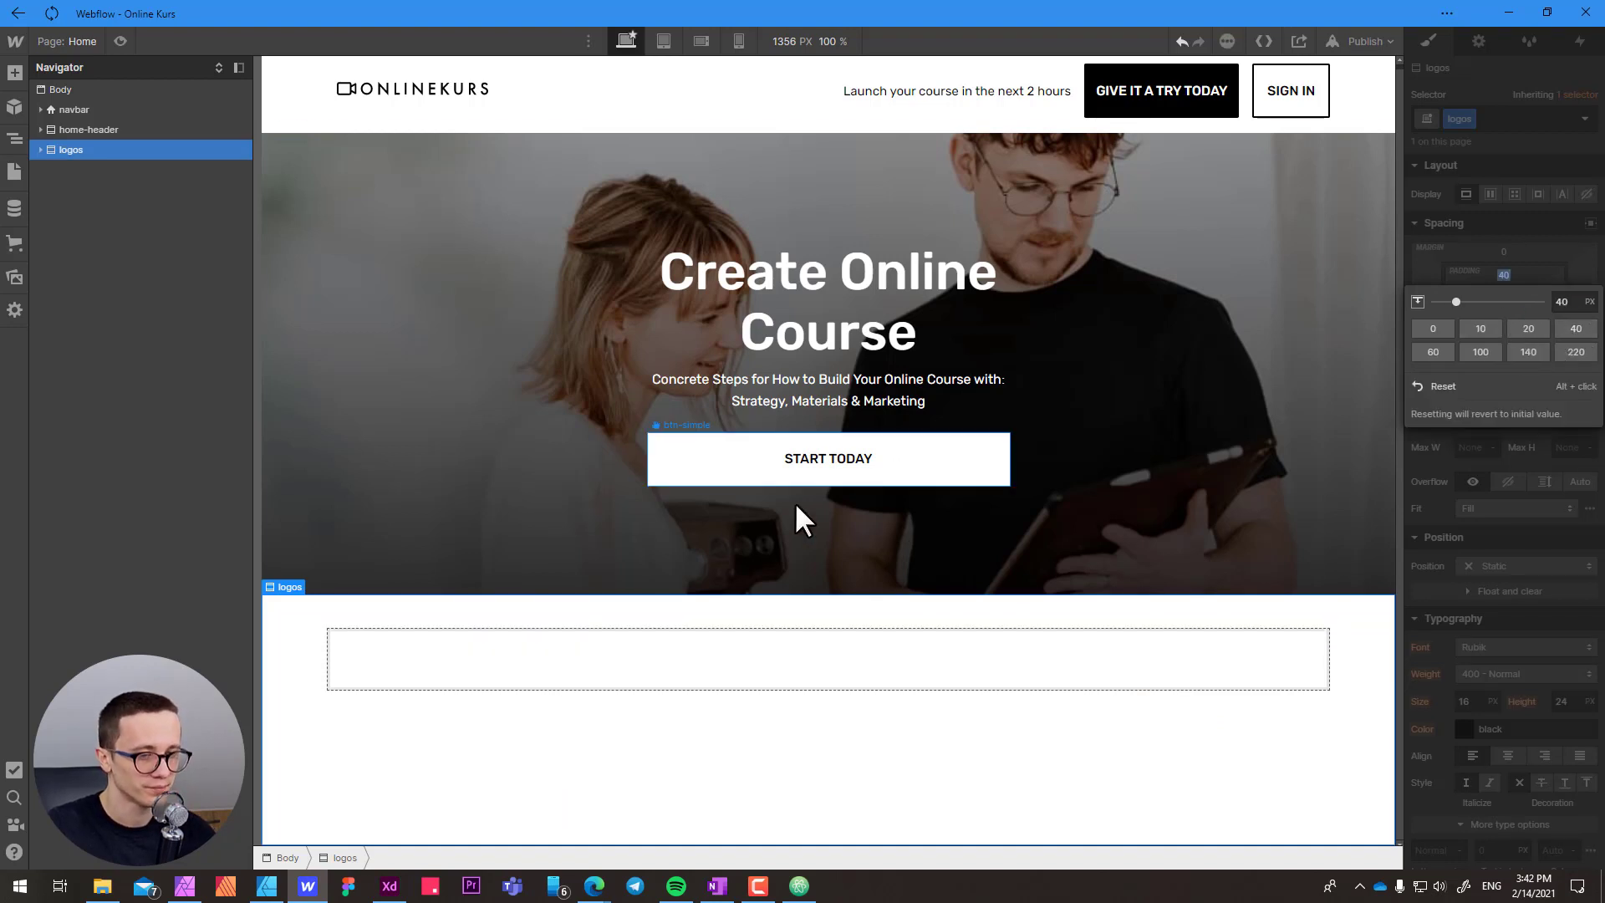
left_click(1531, 269)
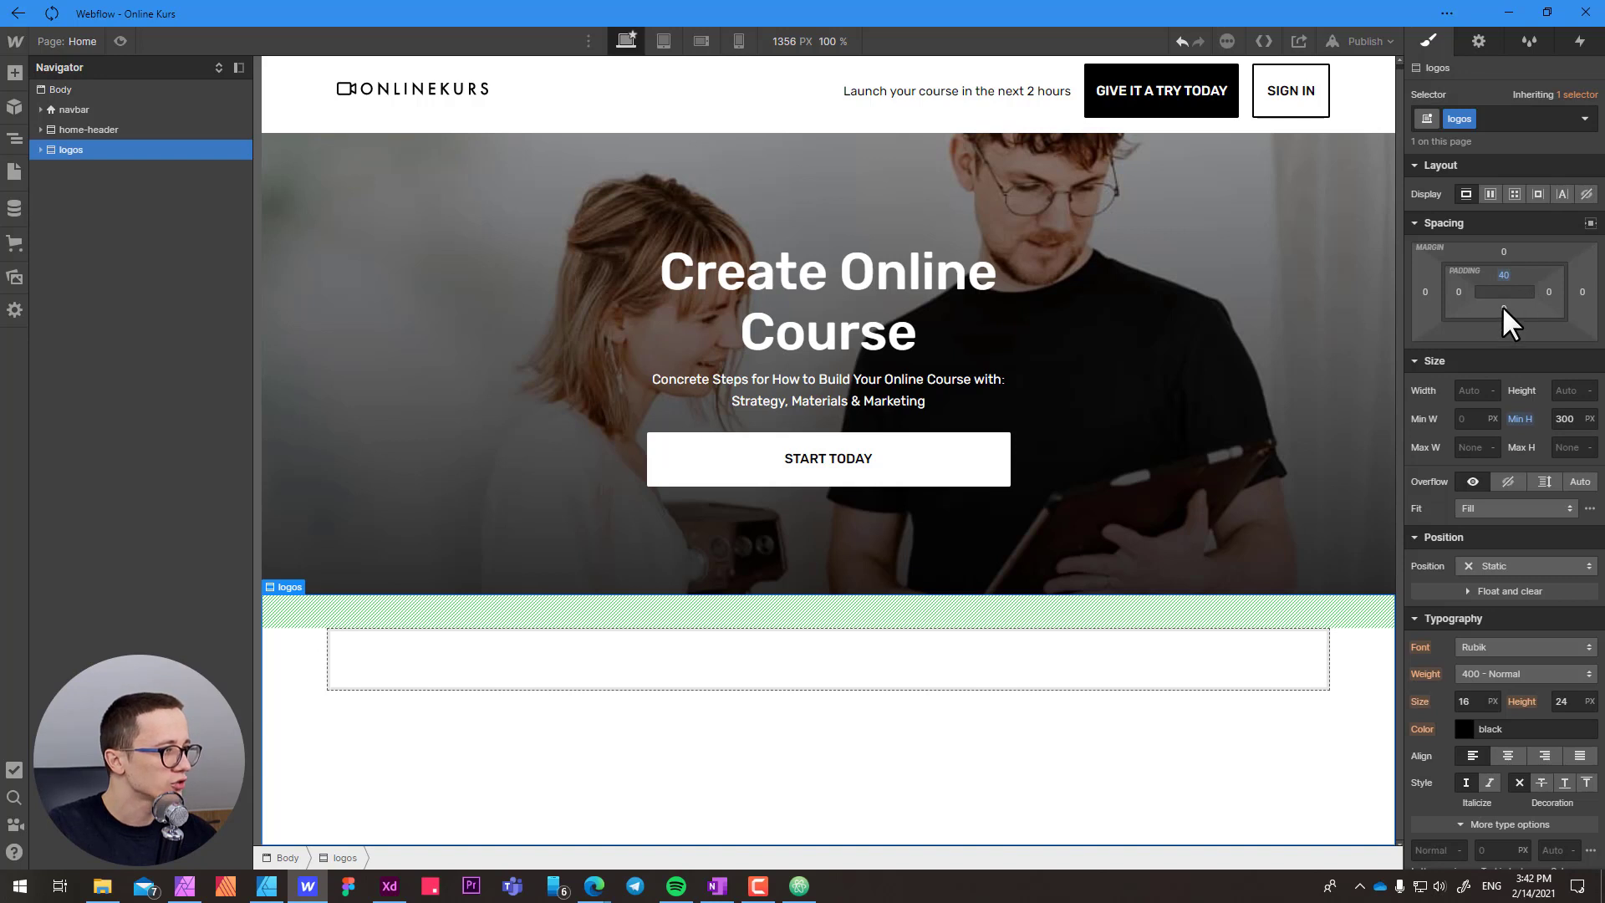
left_click(1504, 309)
left_click(1574, 362)
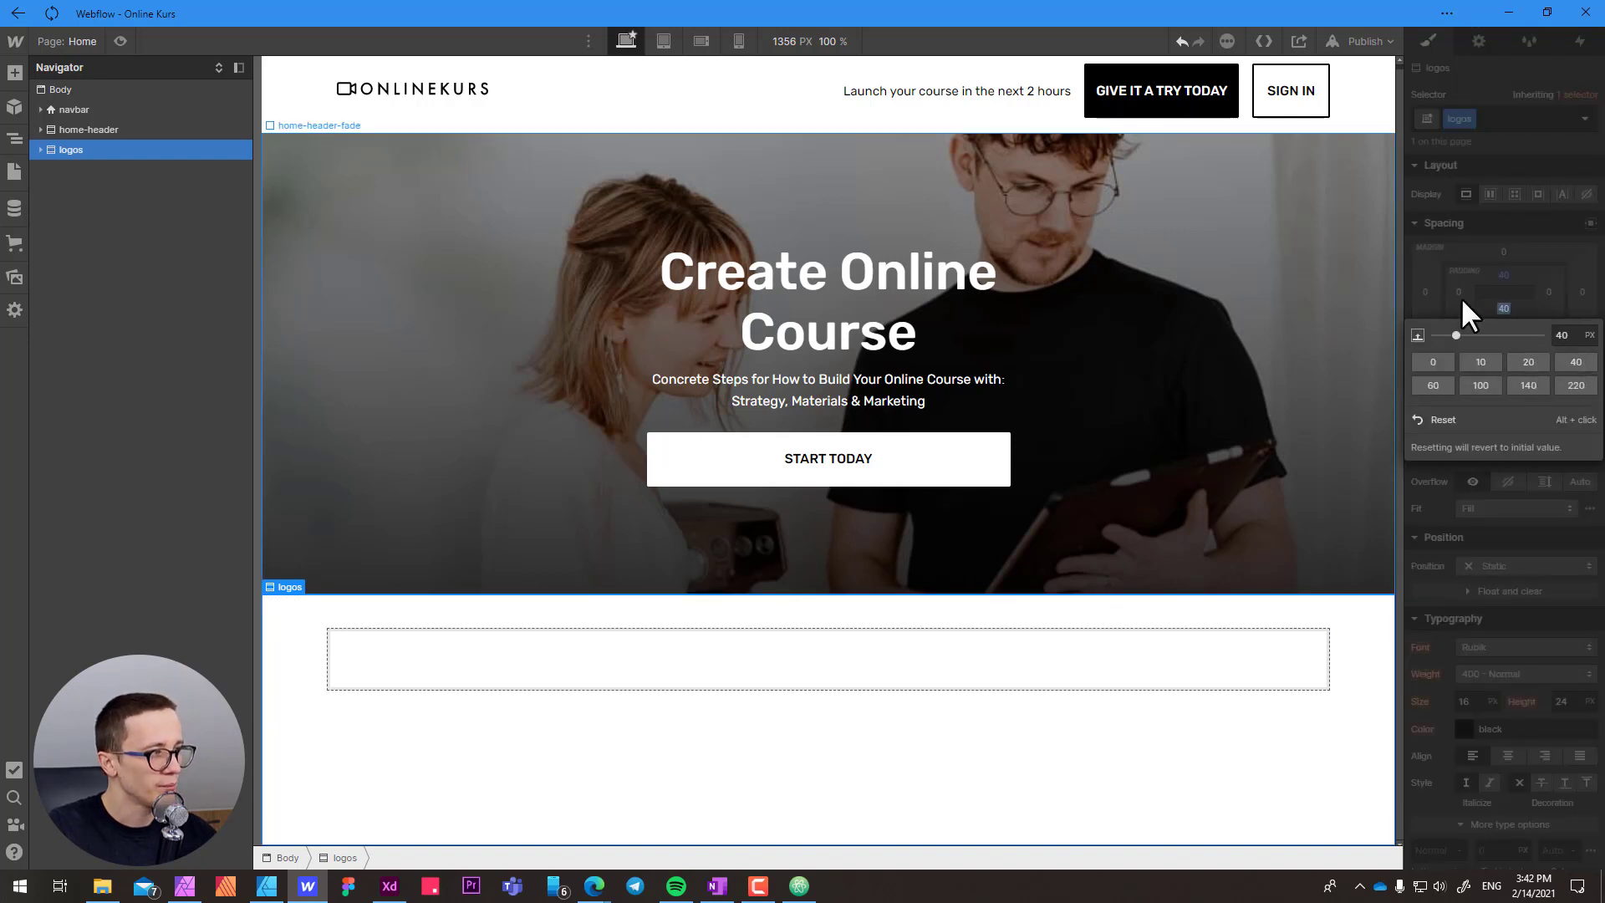
left_click(1495, 284)
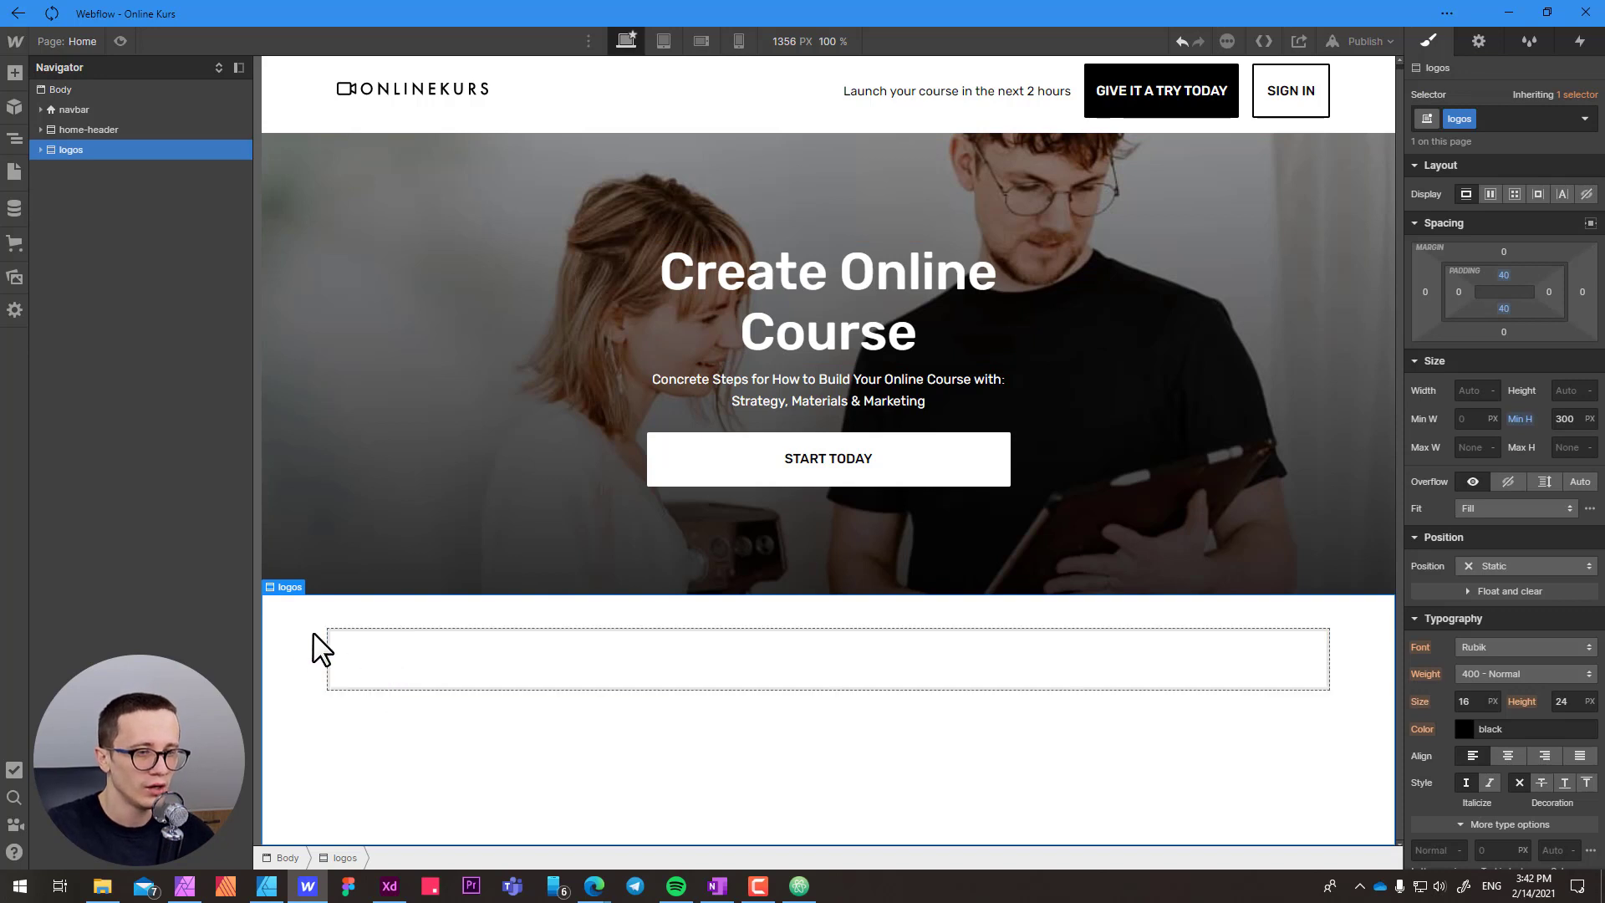
- Add a Div Block inside the logos section's container and assign it a new class named logos-grid
left_click(400, 673)
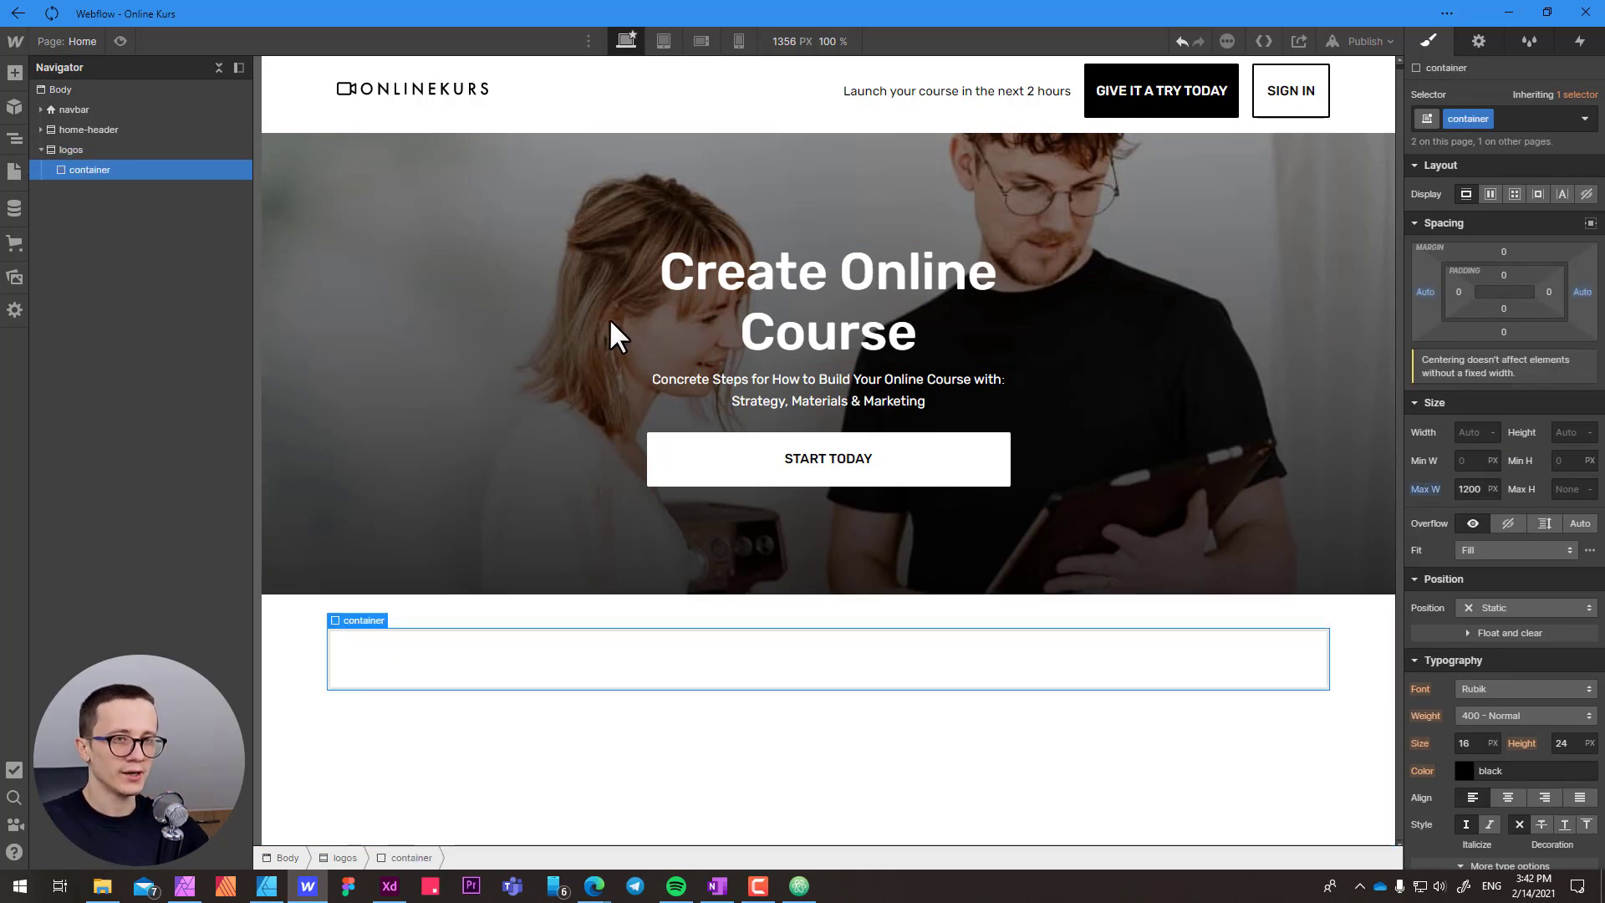
key("ctrl+e")
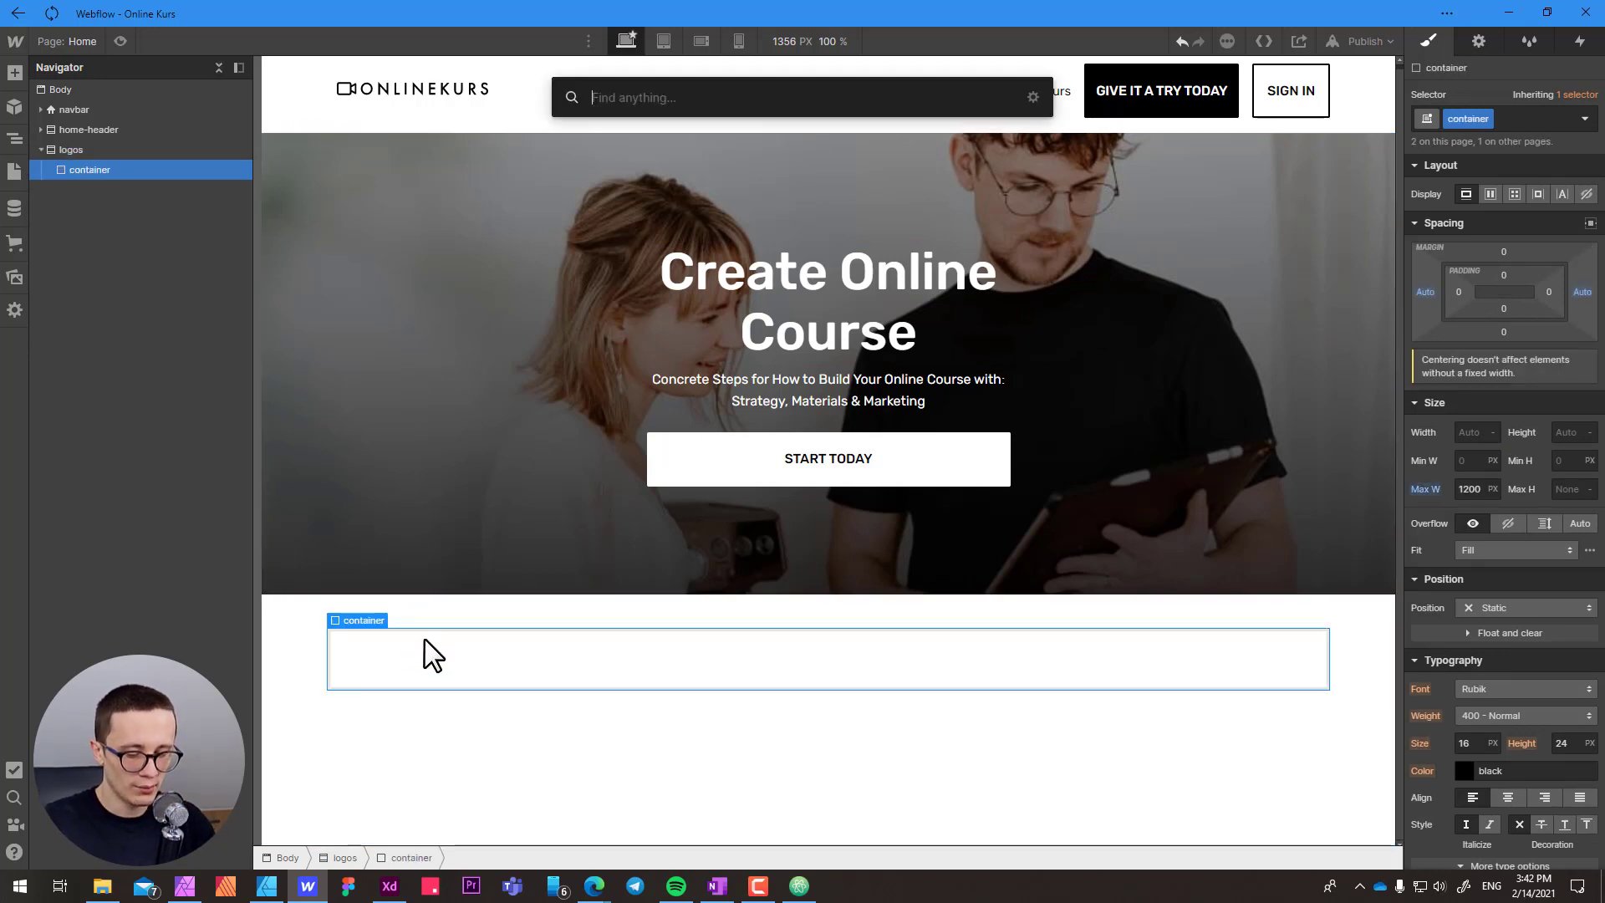
type("div")
key("Return")
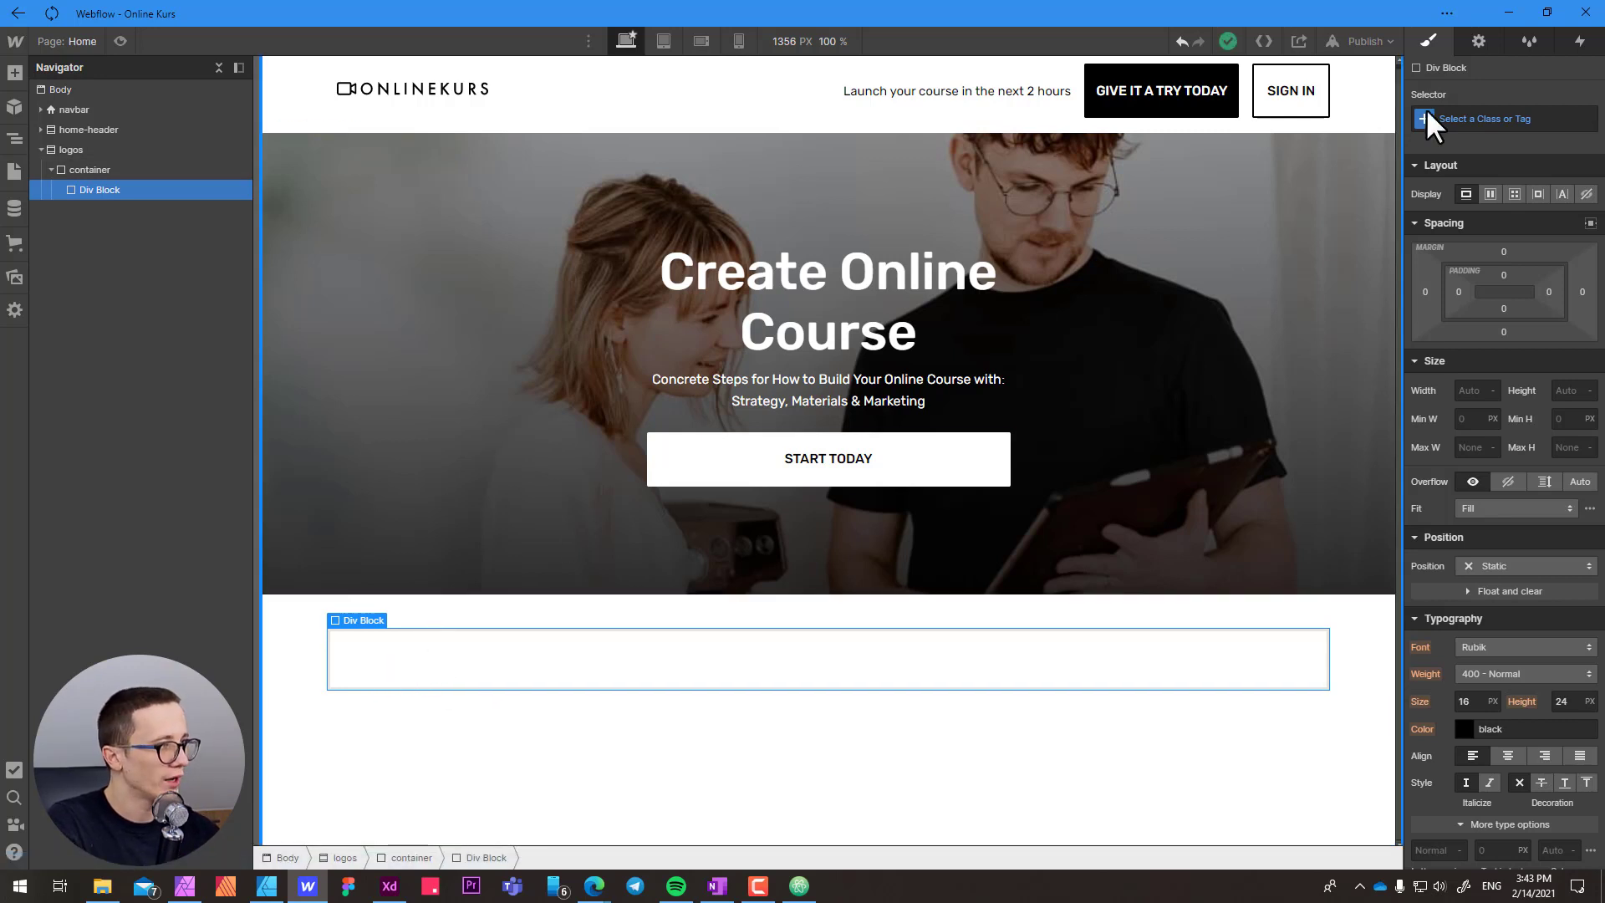
left_click(1456, 119)
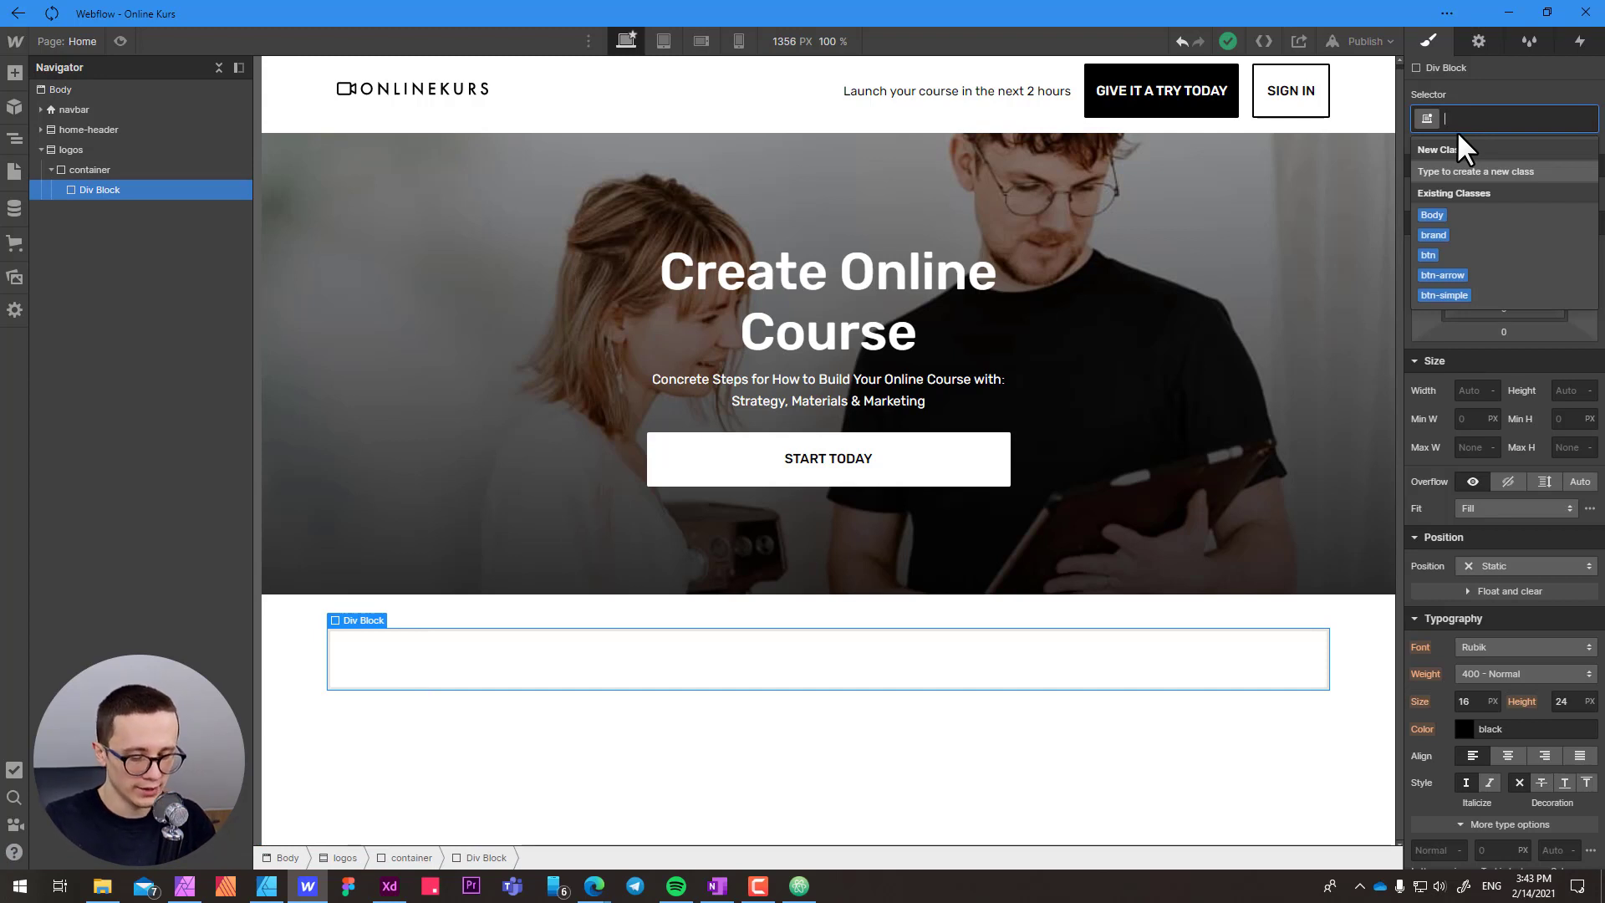
type("logos-g")
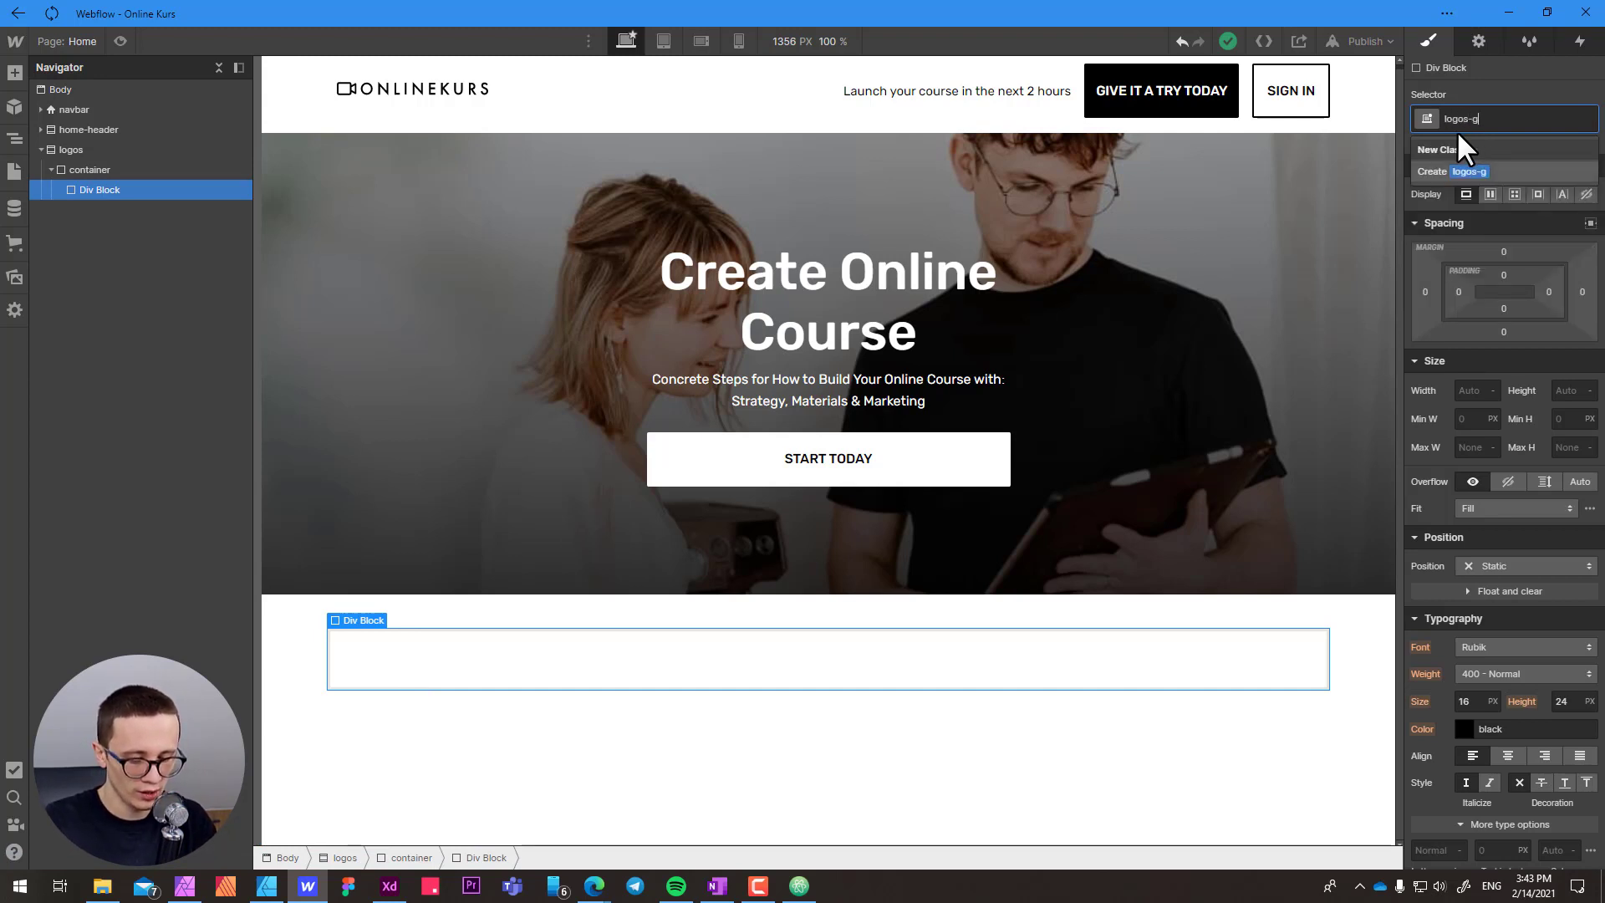
type("rid")
key("Return")
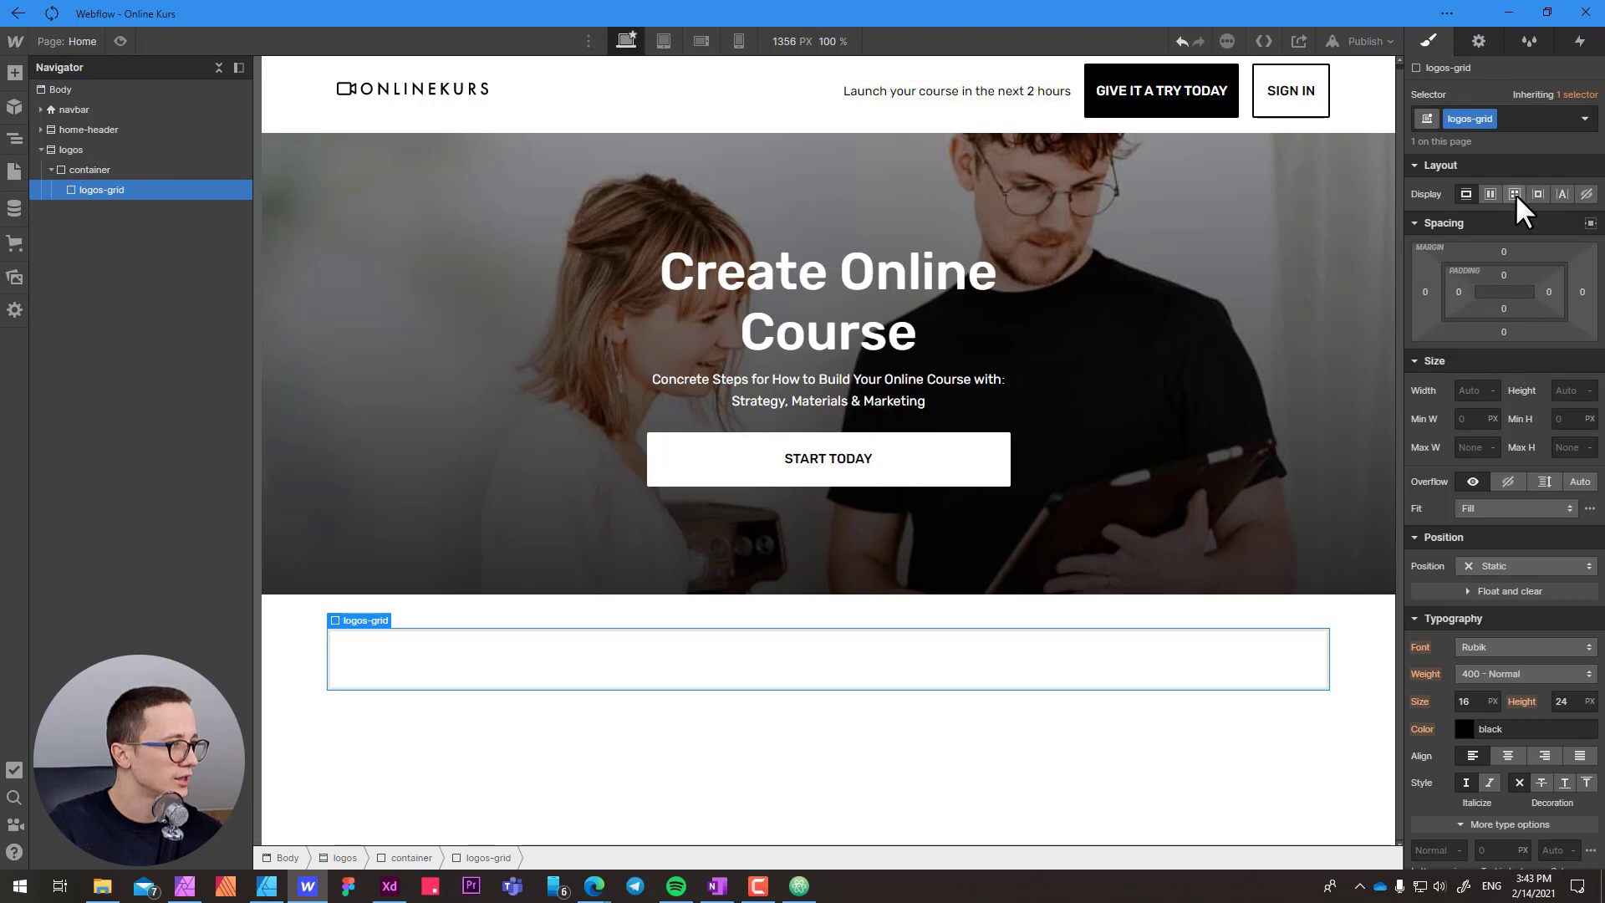
- Lay out logos-grid as a grid with five 1fr columns and one Auto row, and center its items vertically
left_click(1514, 194)
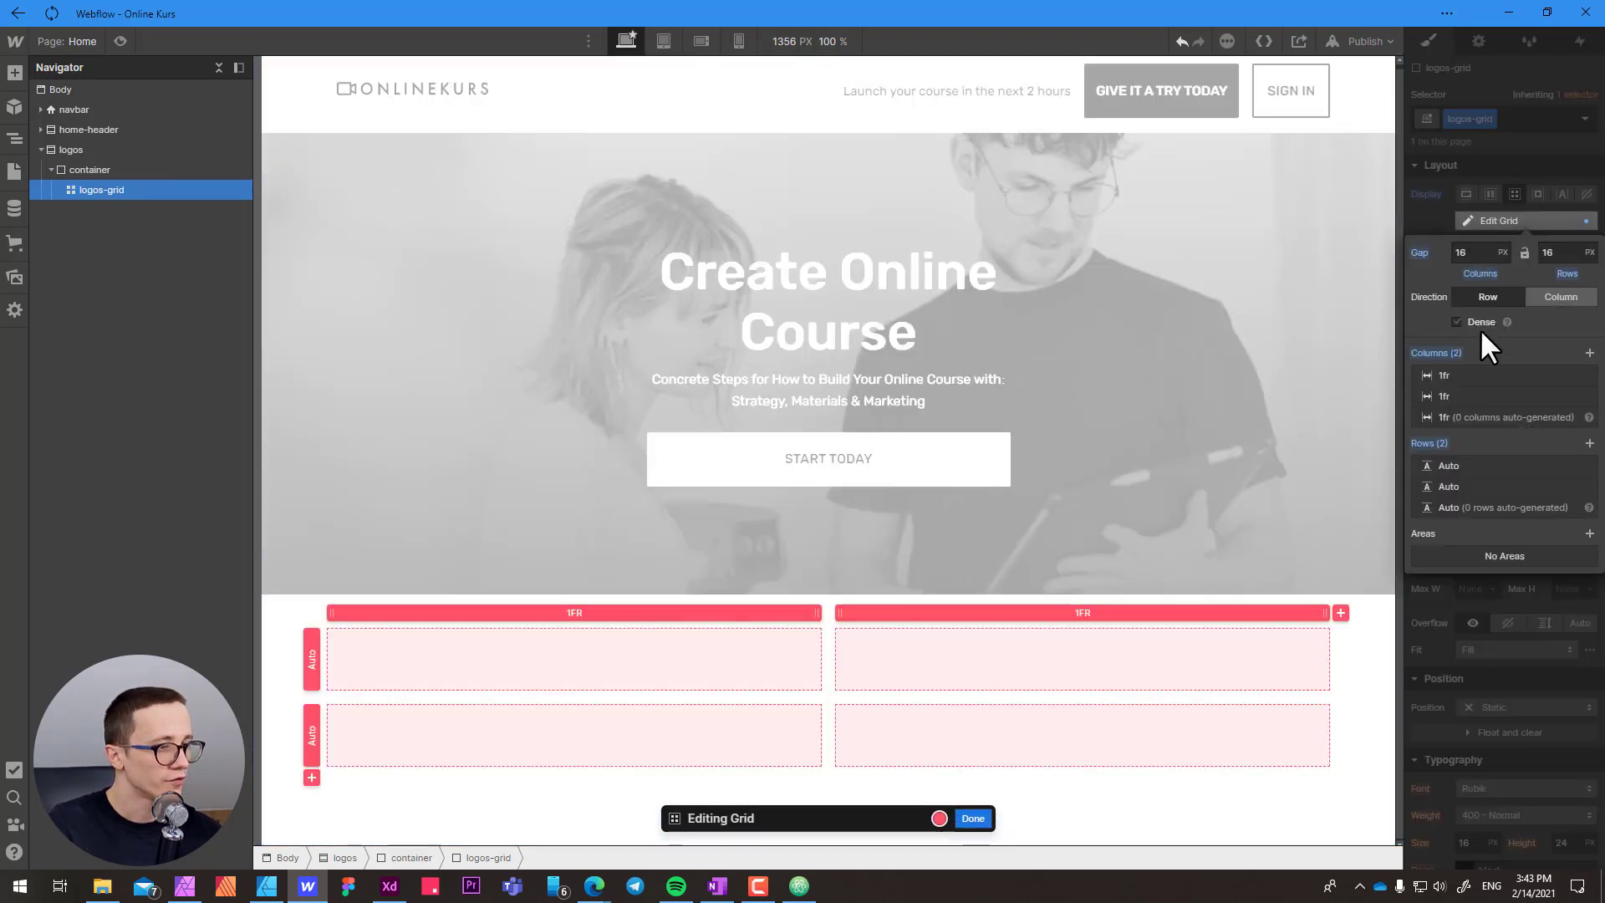
left_click(1590, 352)
left_click(1590, 352)
left_click(1590, 352)
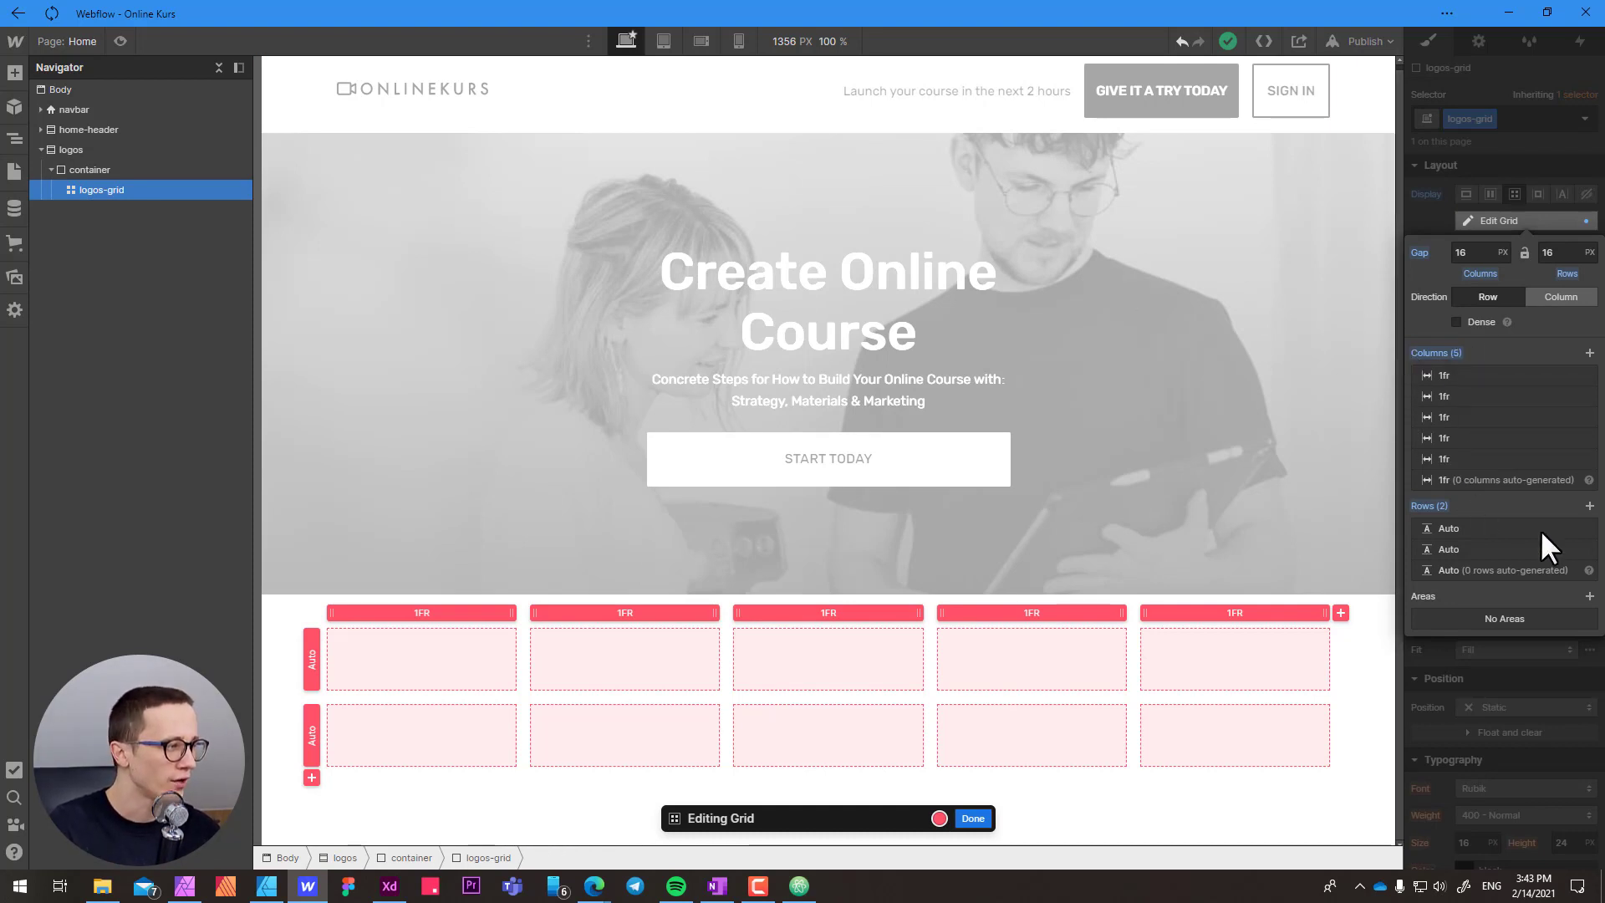
left_click(1586, 550)
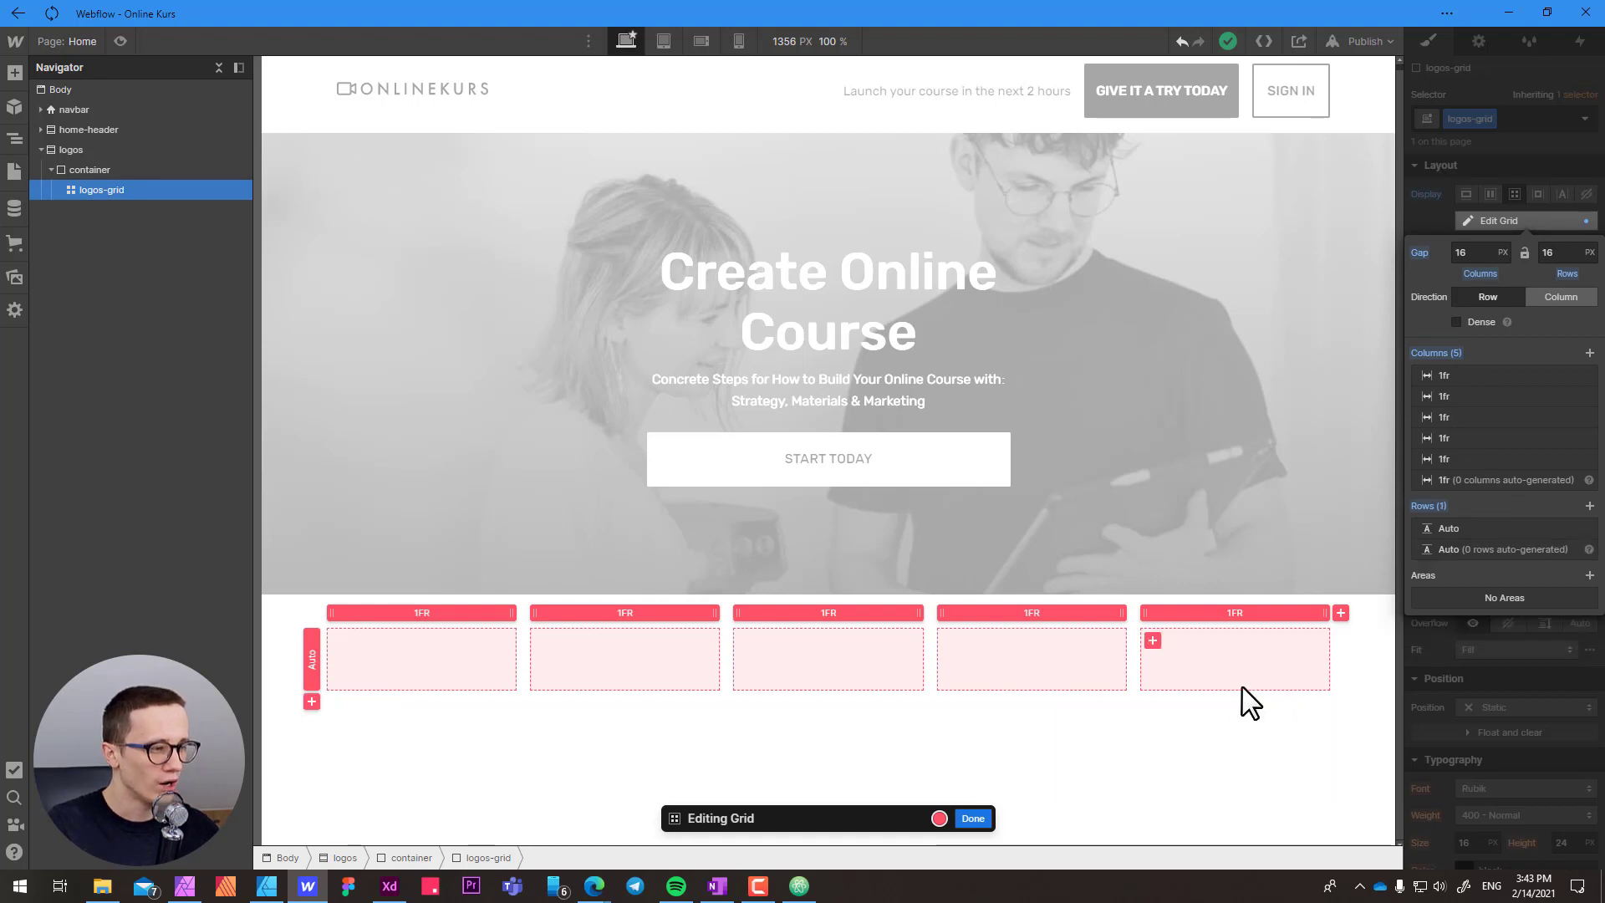
left_click(978, 819)
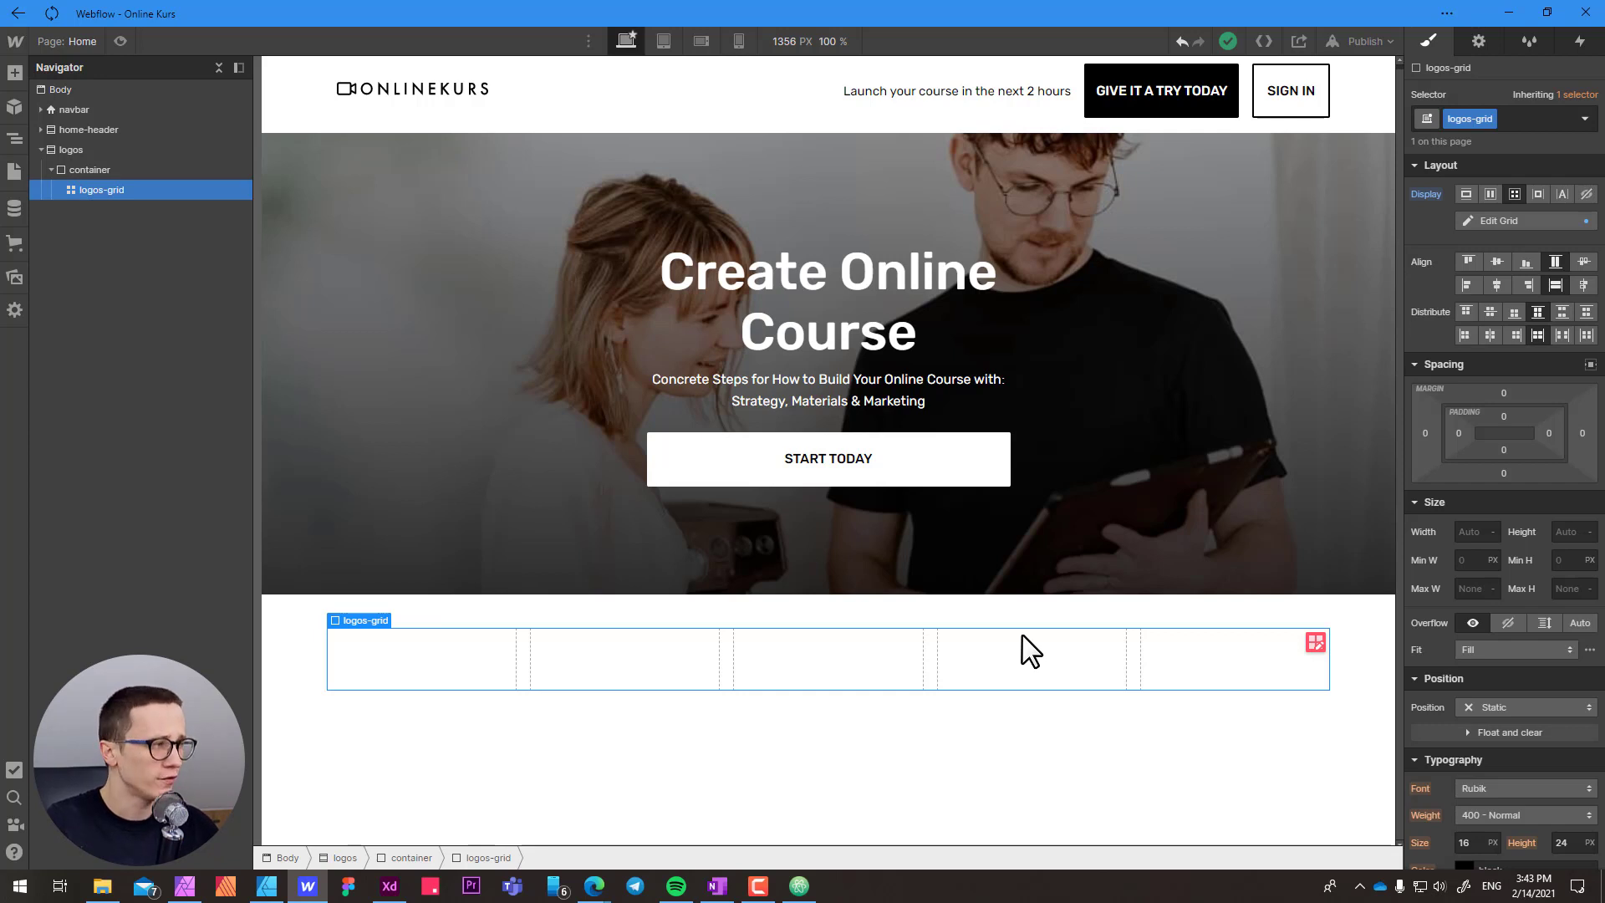
left_click(1497, 262)
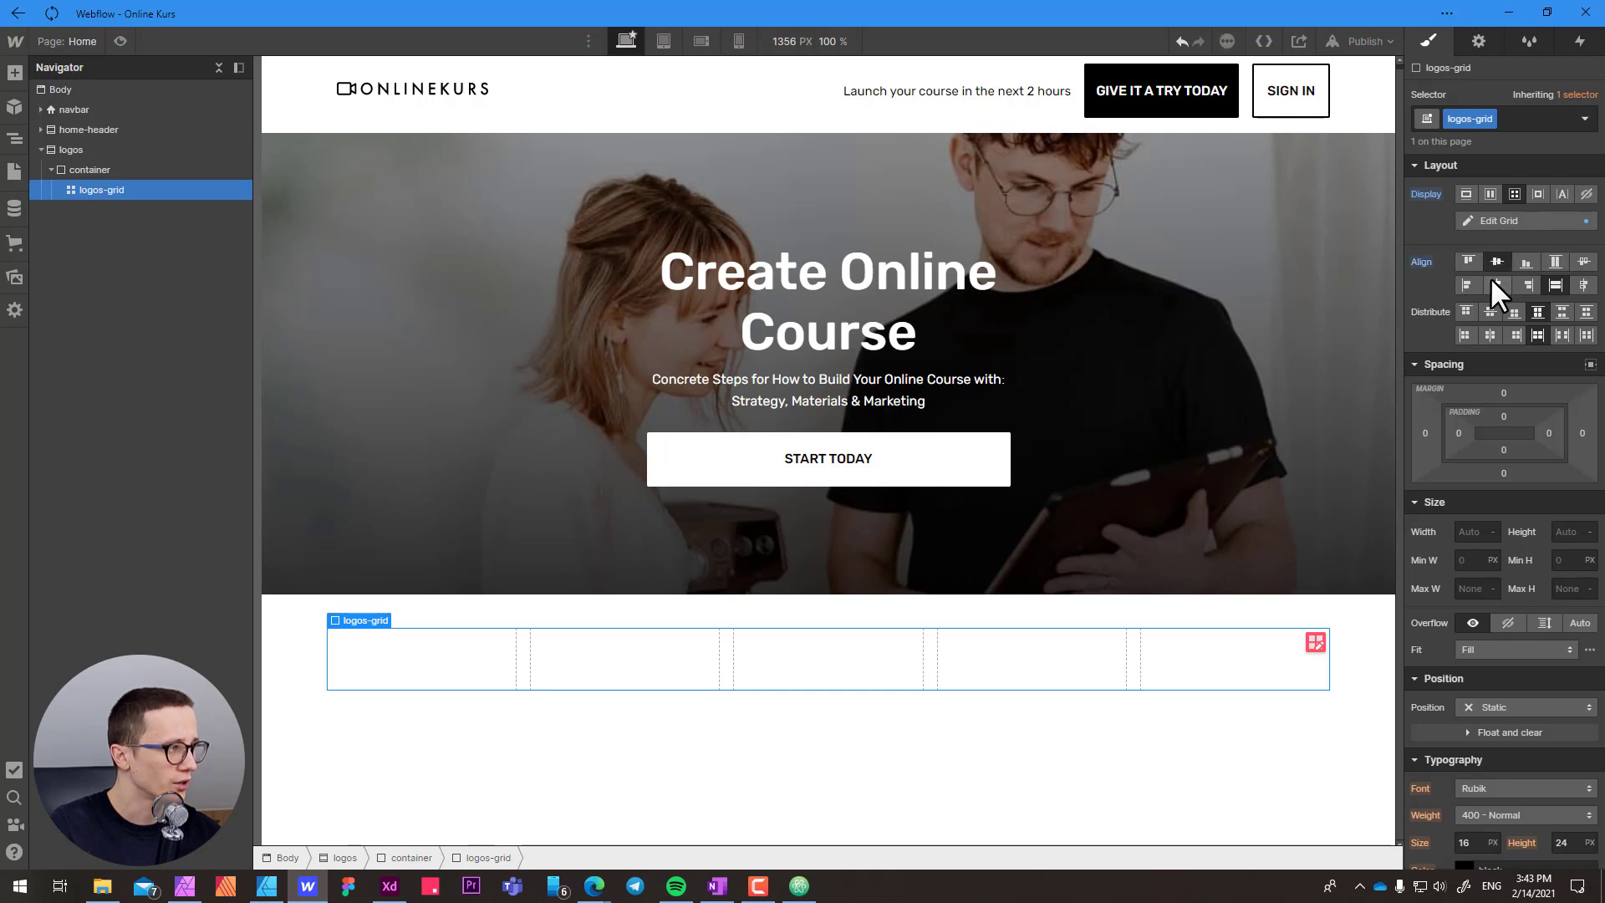
- Centre the logos-grid items horizontally and add an HTML embed with the copied Thinkific SVG code to the grid
left_click(1496, 284)
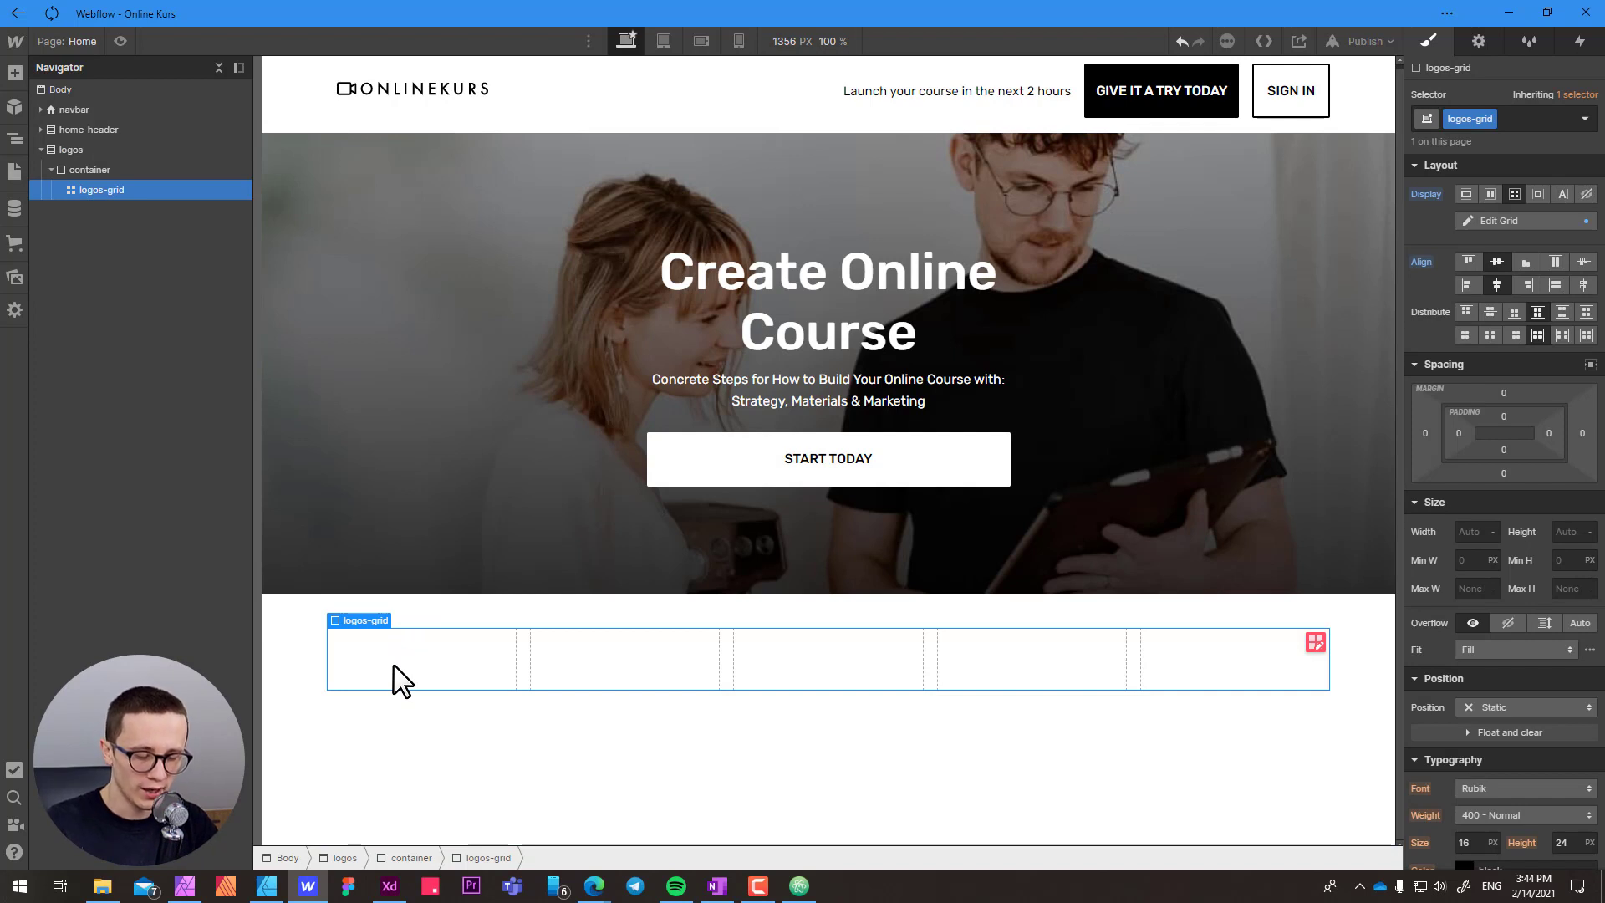
key("ctrl+e")
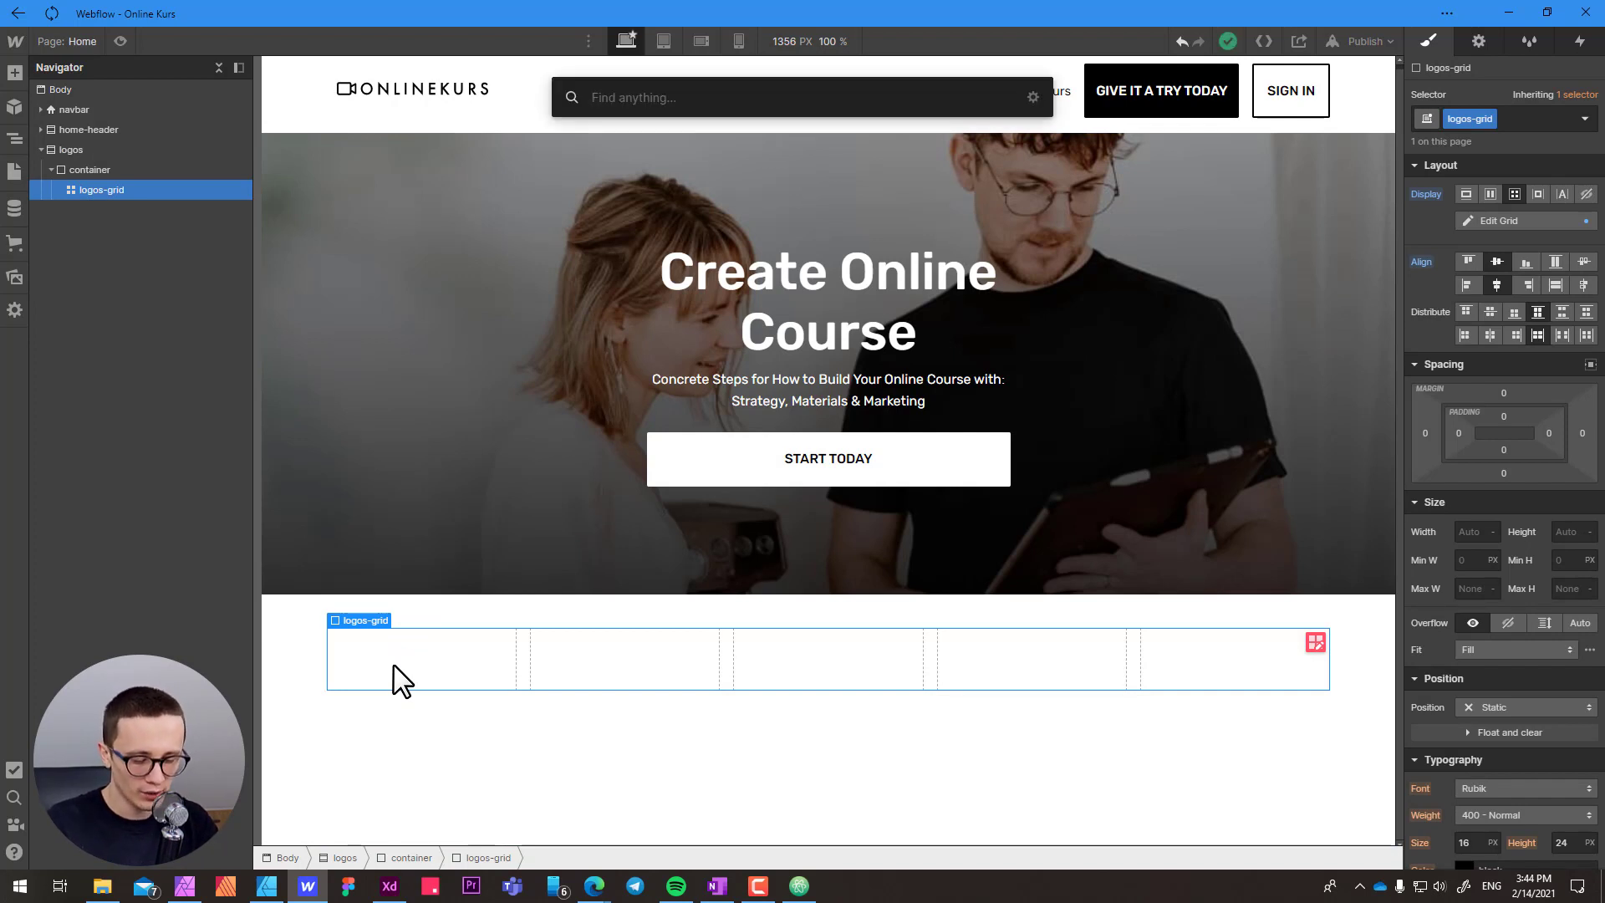
type("embed")
left_click(601, 167)
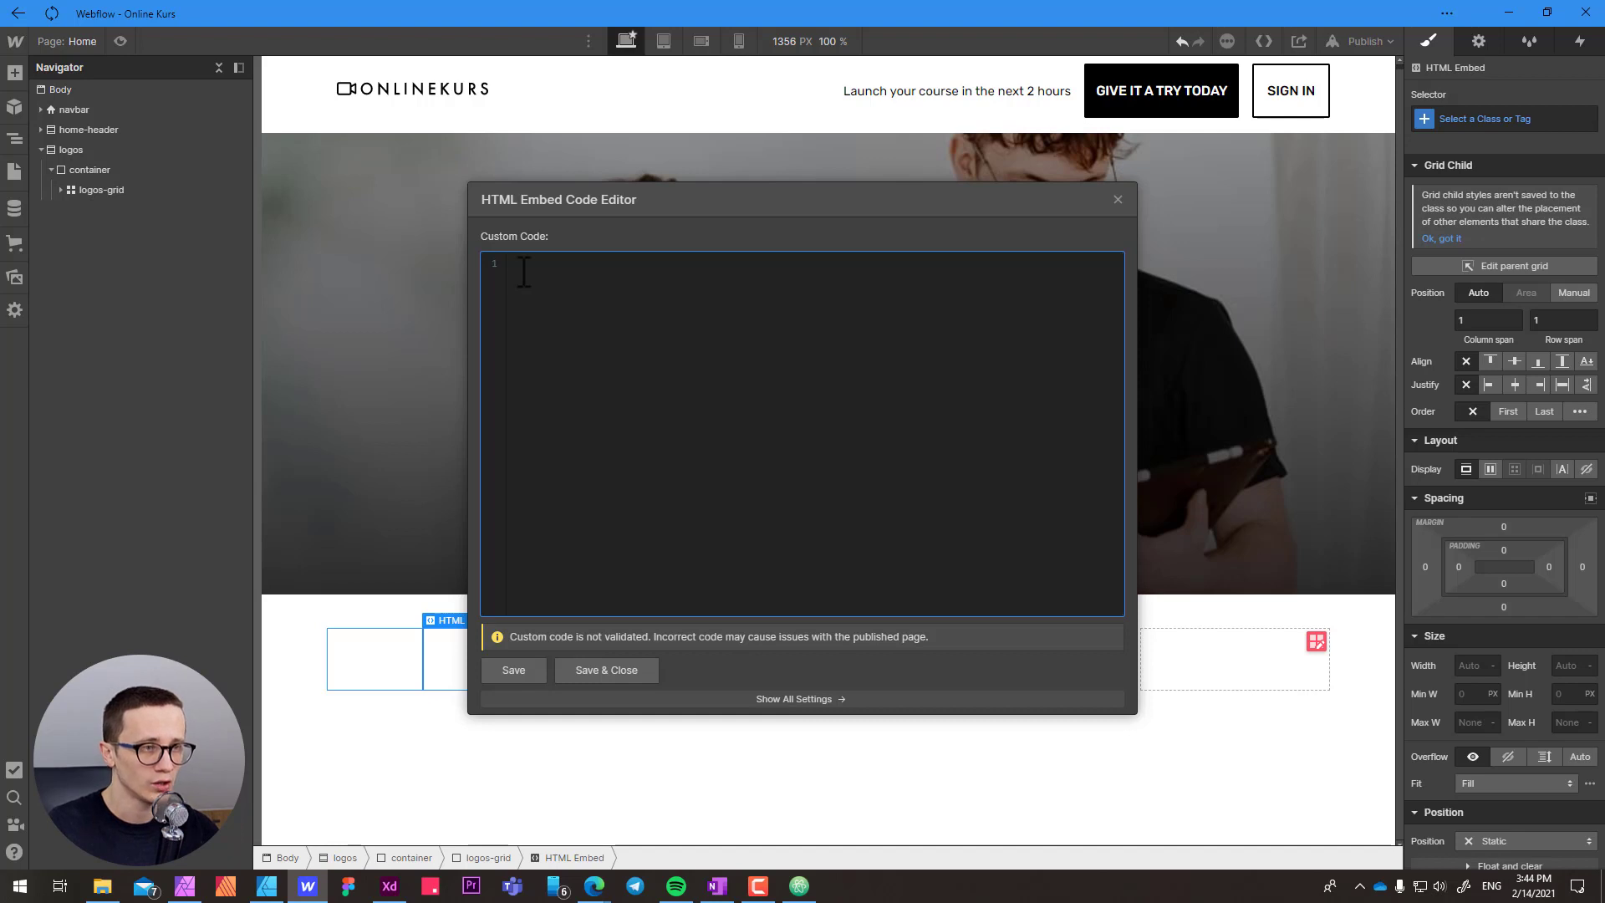
key("ctrl+v")
left_click(604, 670)
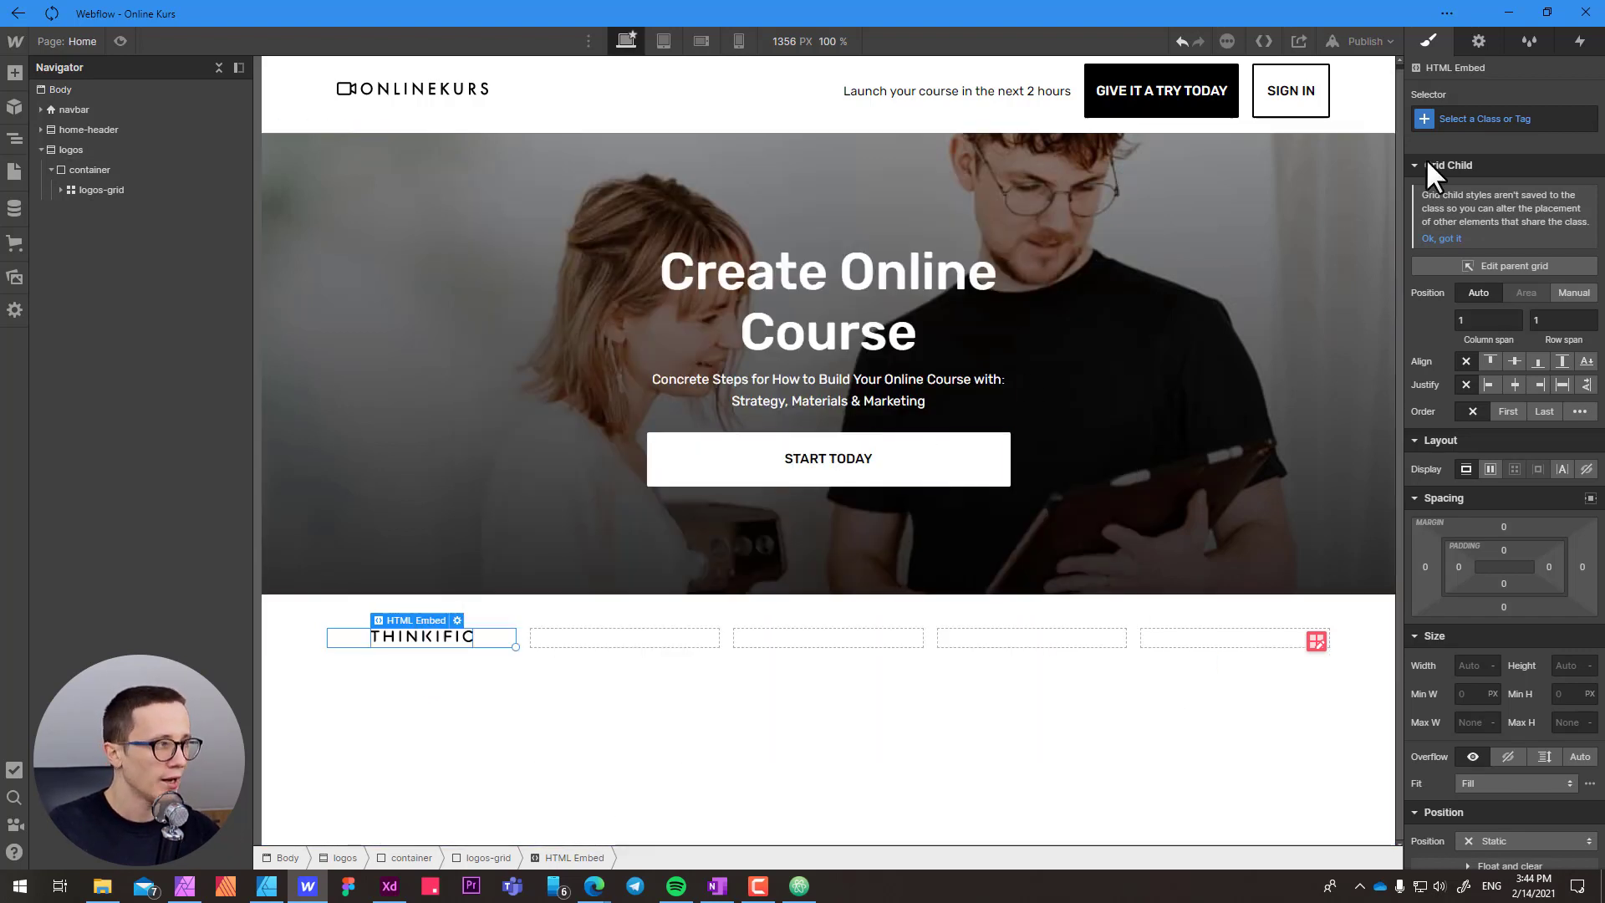
- Give the Thinkific HTML embed a new class named logo
left_click(1484, 114)
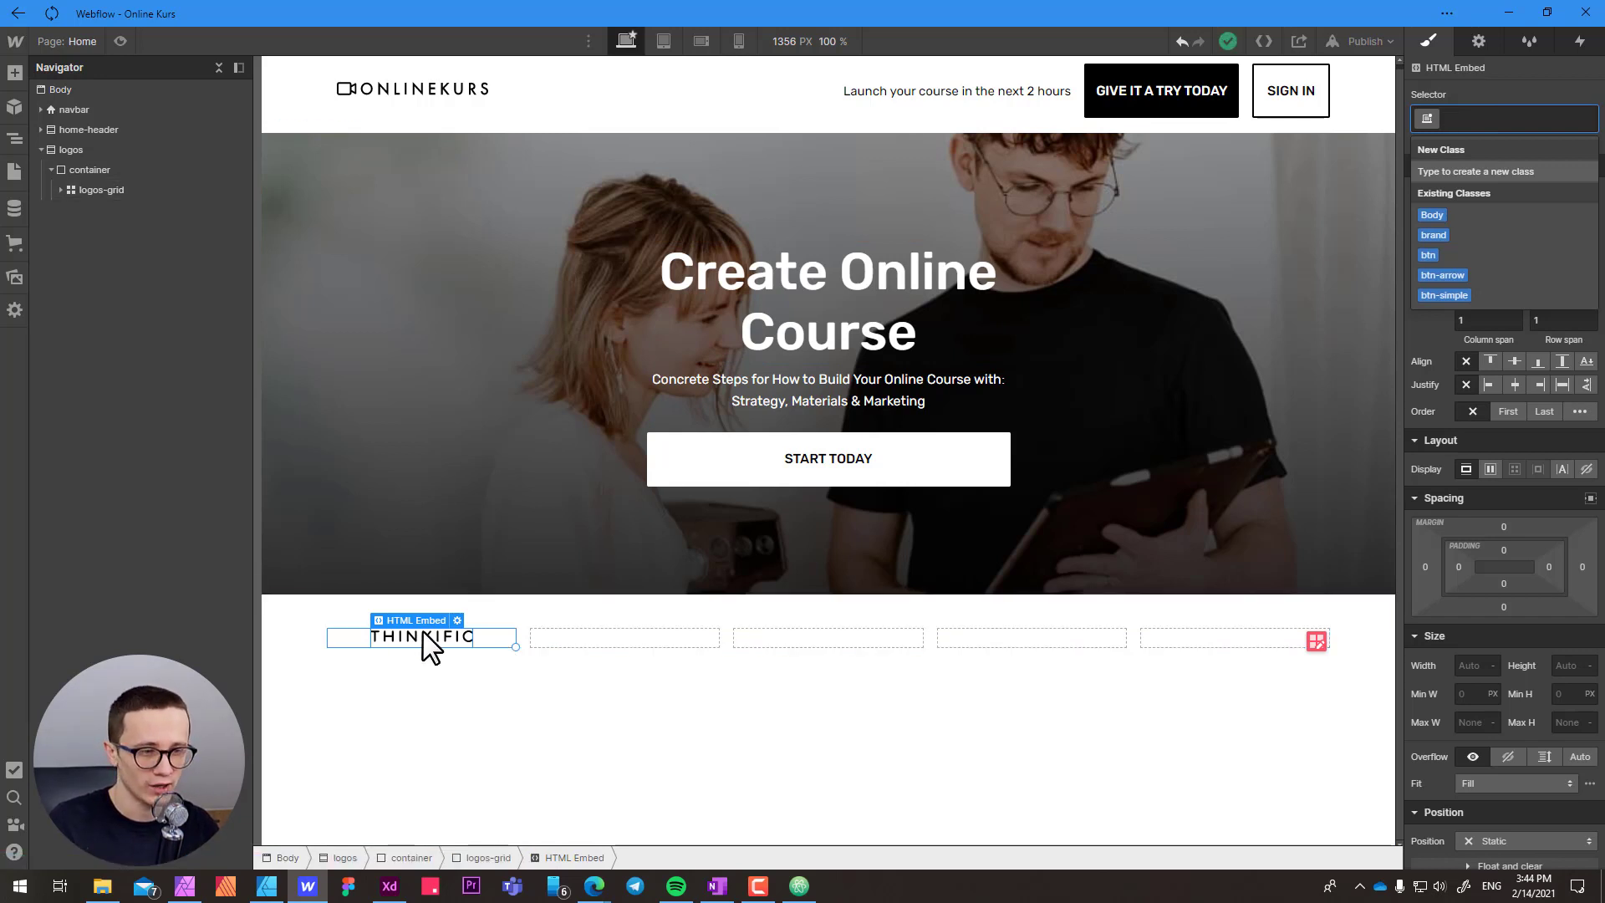
key("Escape")
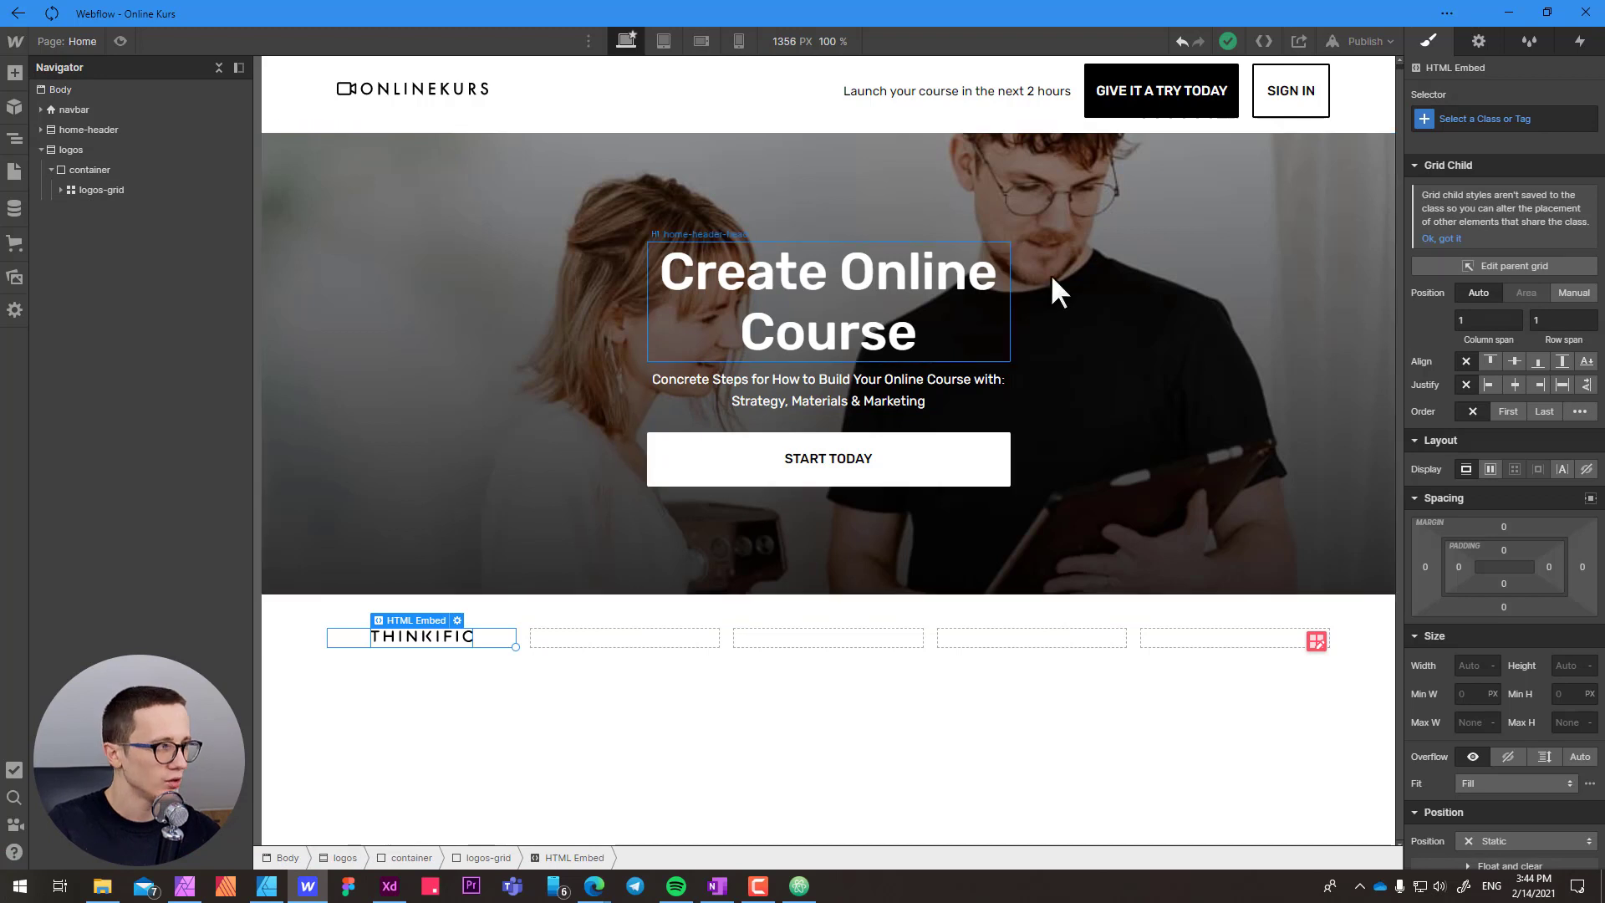
left_click(1469, 119)
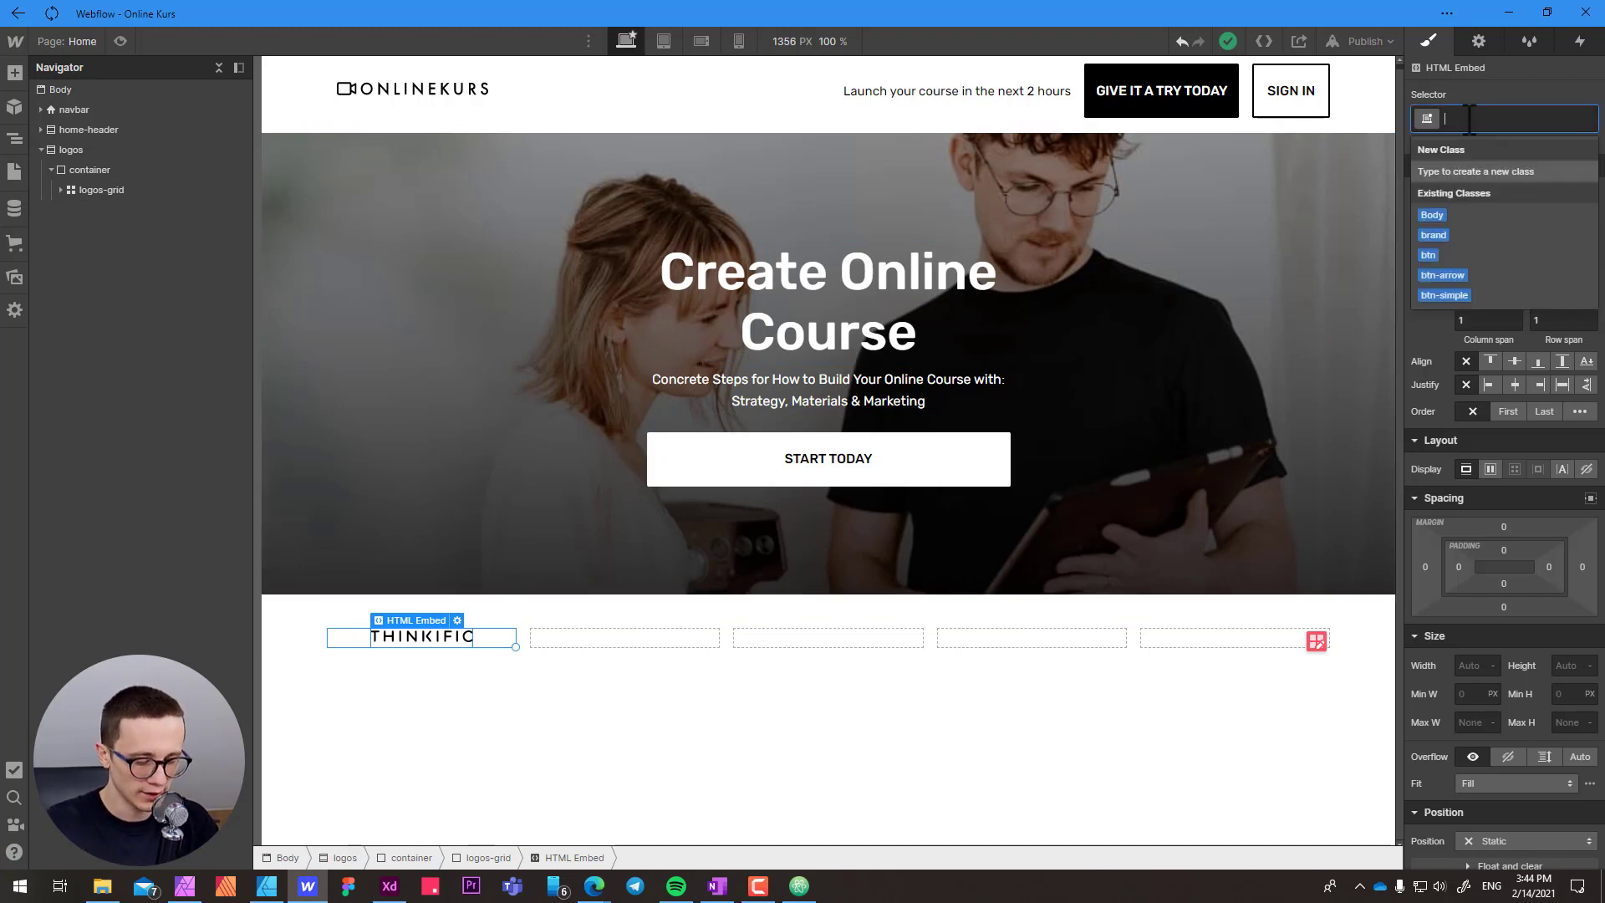
type("logo")
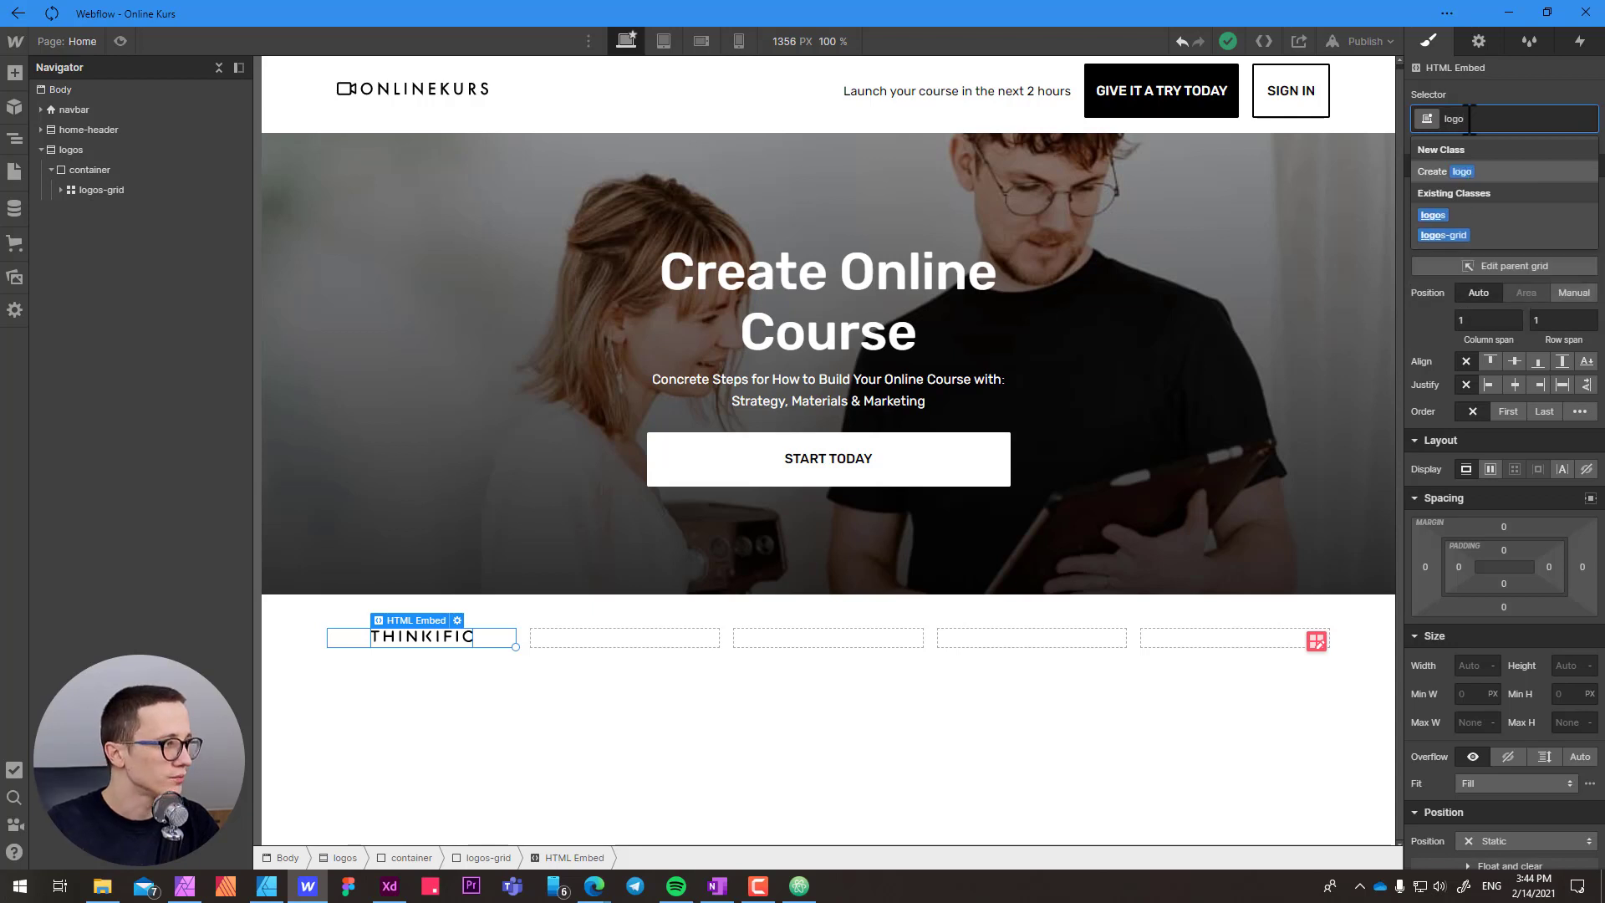
key("Return")
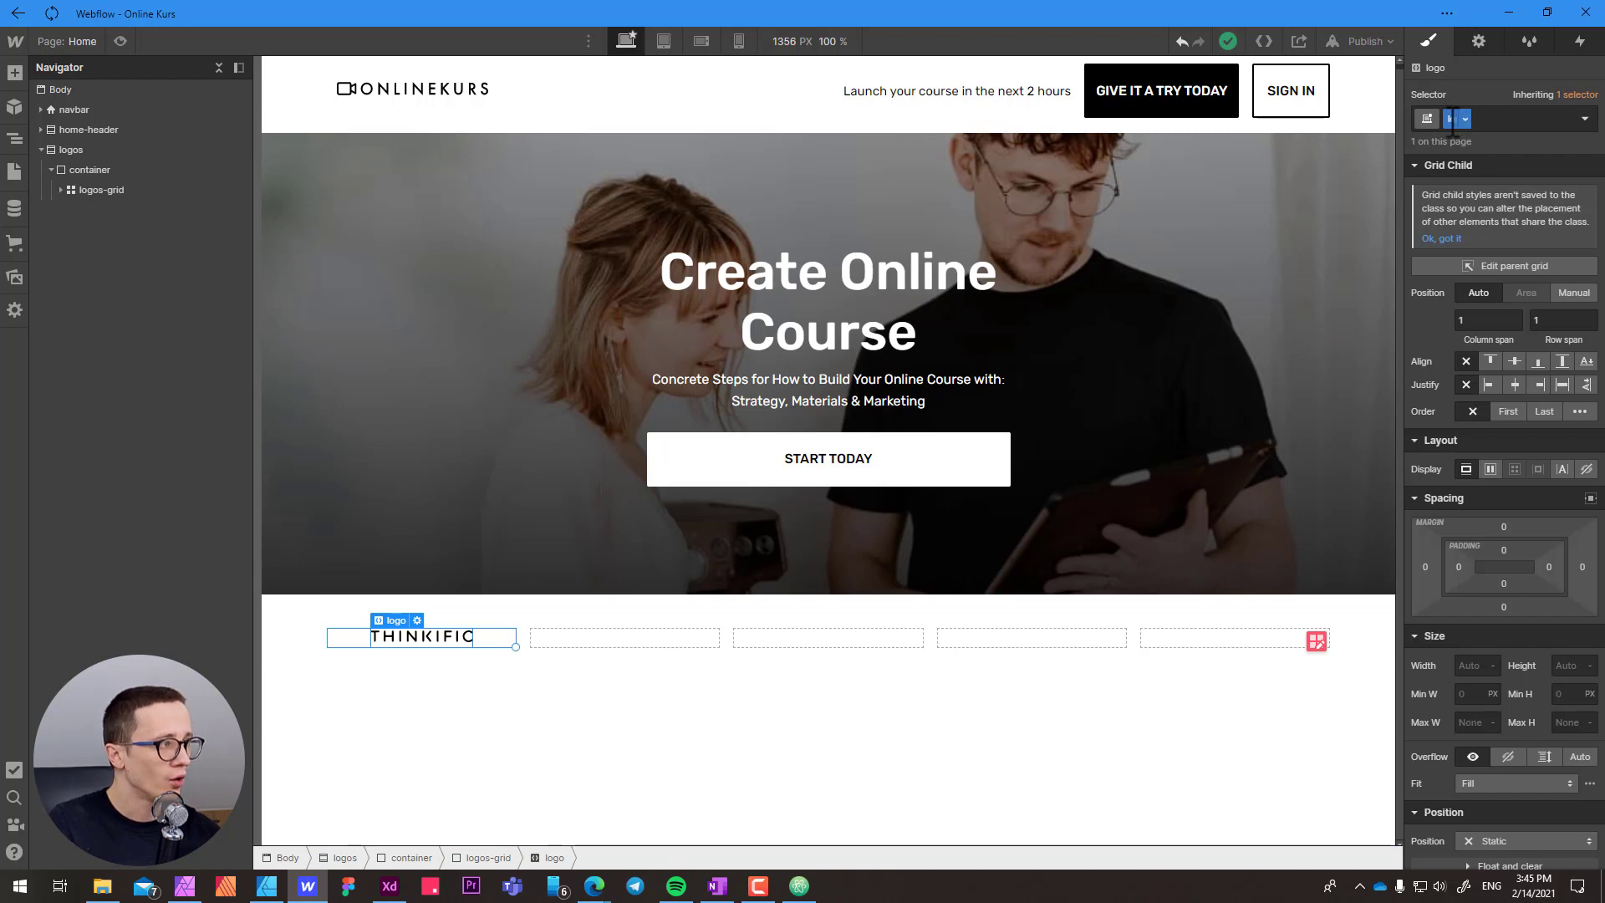
- Make the logo class a horizontal flexbox with centred alignment and centred justification
left_click(435, 635)
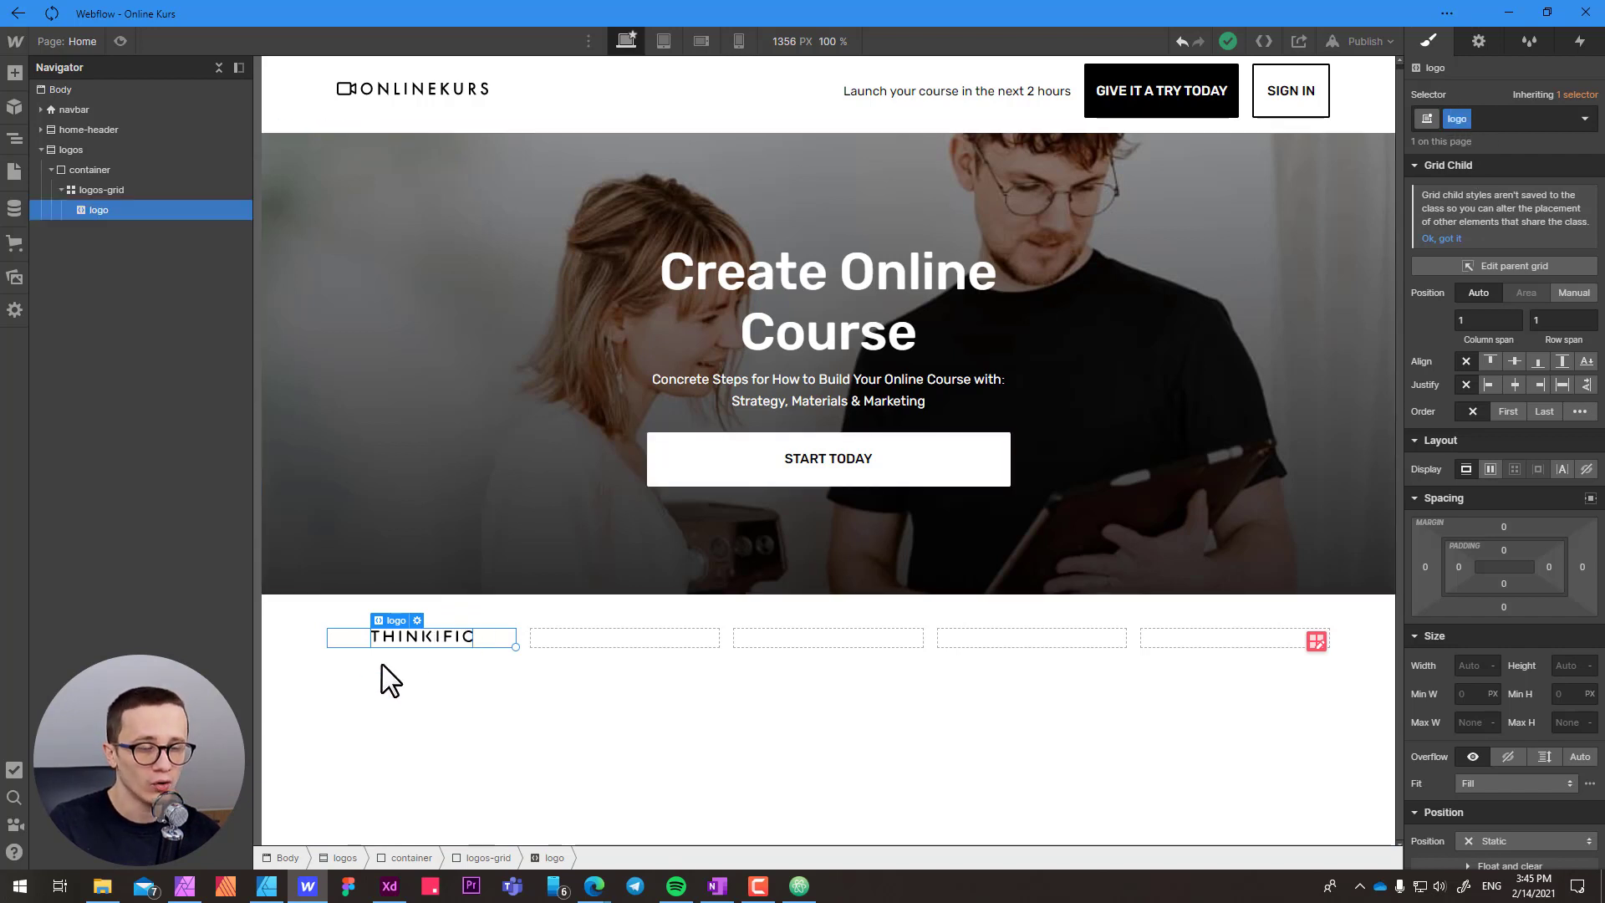
left_click(1491, 469)
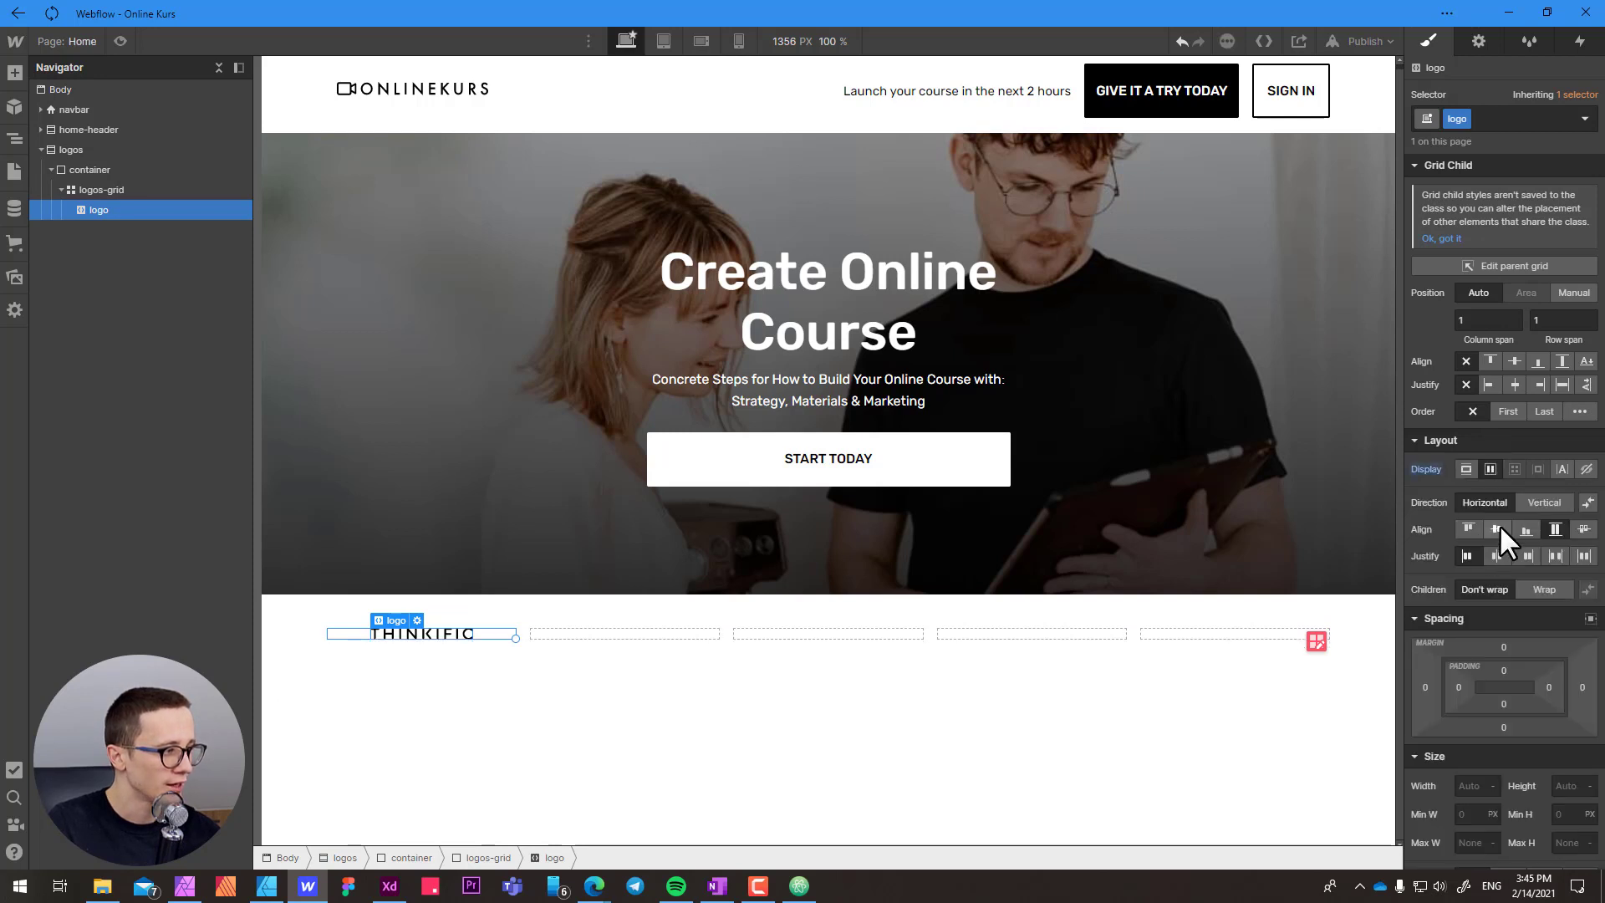
left_click(1496, 556)
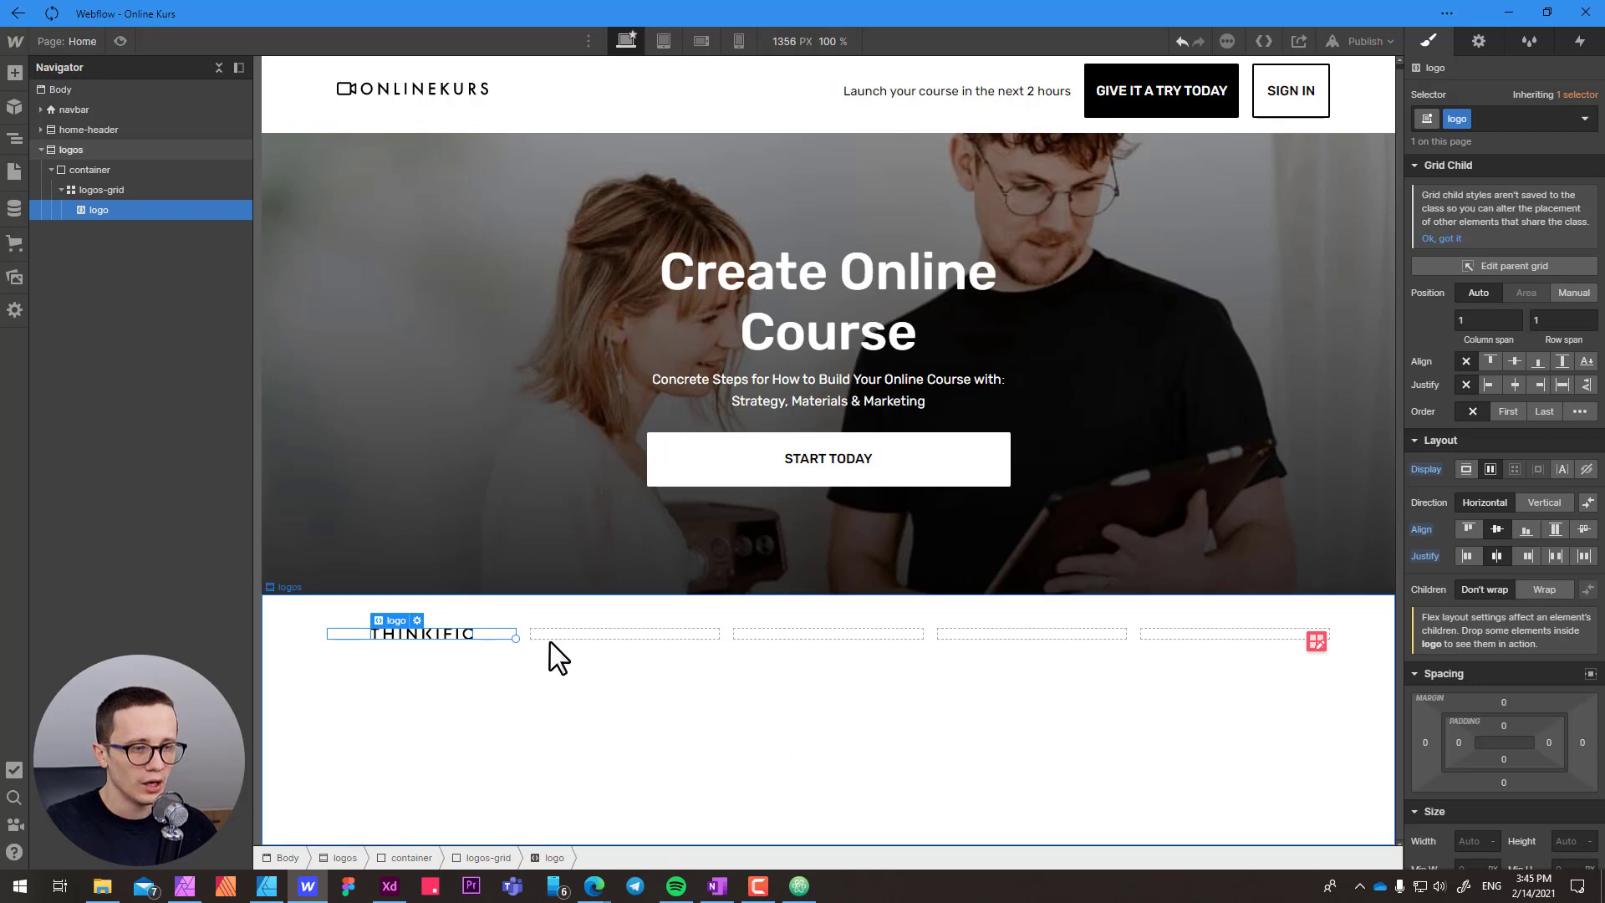
- Paste four copies of the logo embed into logos-grid to fill its remaining columns
left_click(480, 857)
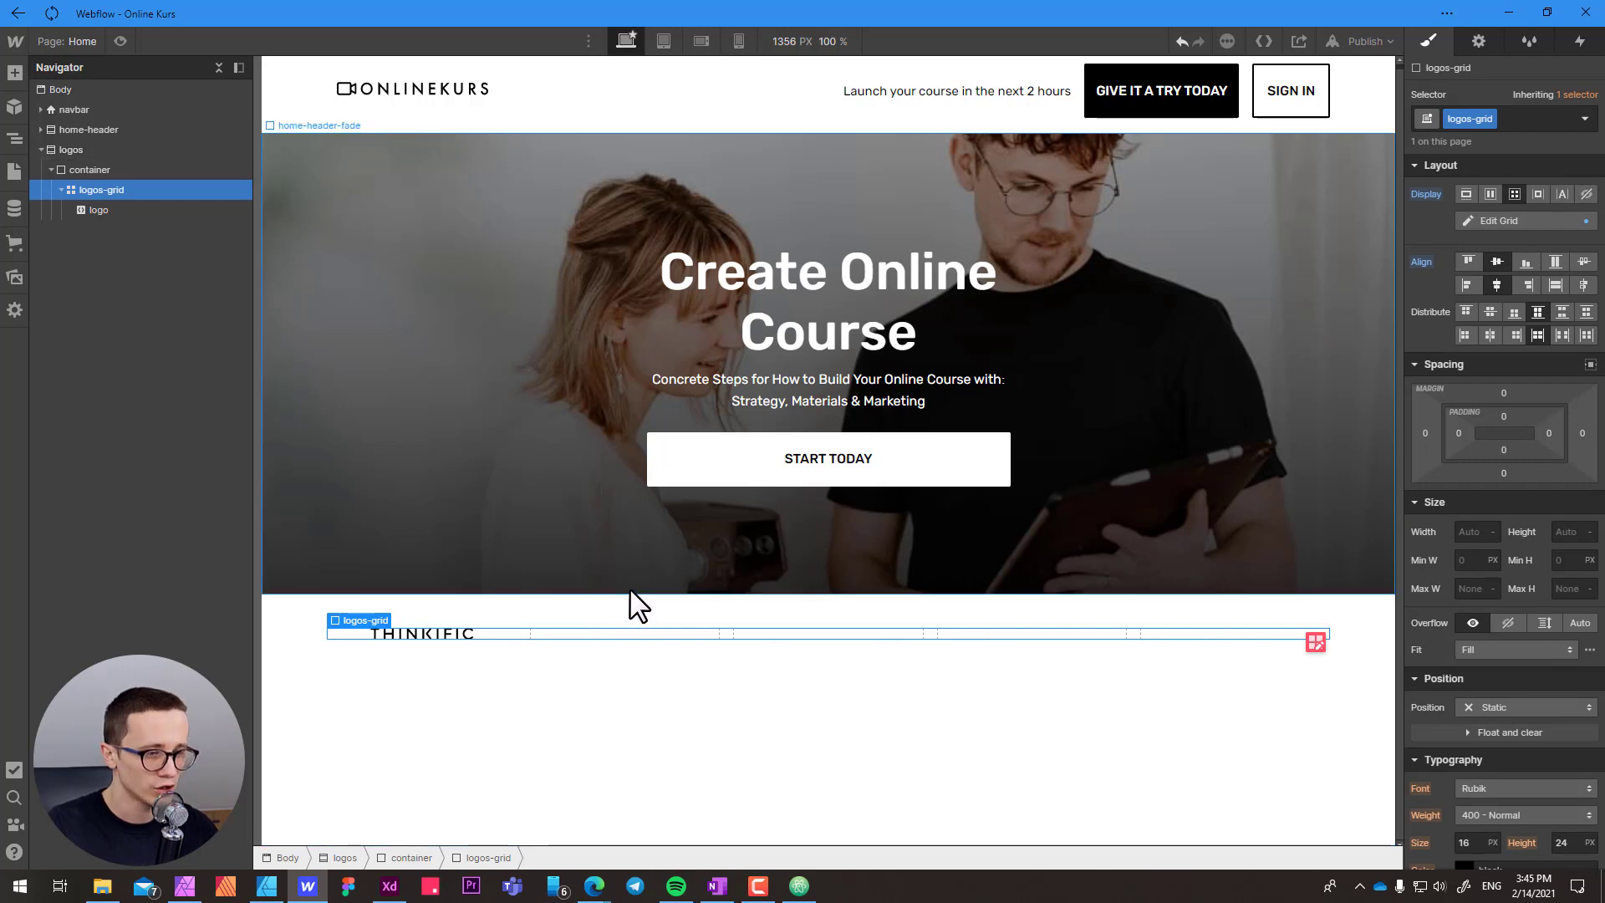
key("ctrl+v")
key("ctrl+v")
key("ctrl+v")
key("ctrl+v")
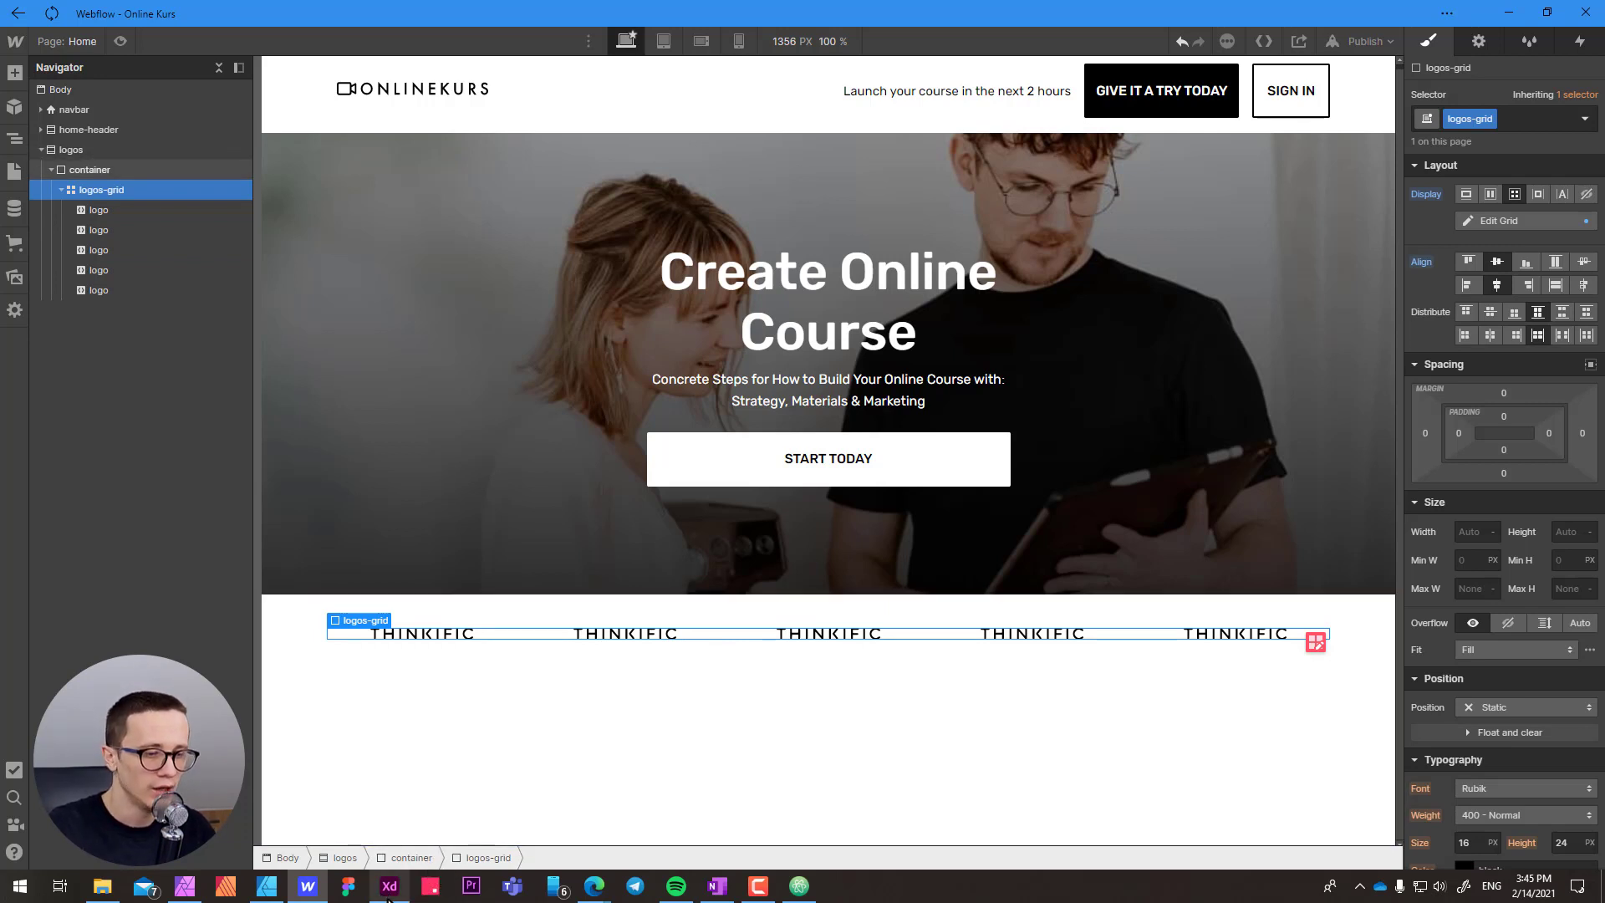
- Open logo2 from the optimized logos folder in Atom to edit its SVG code
left_click(102, 886)
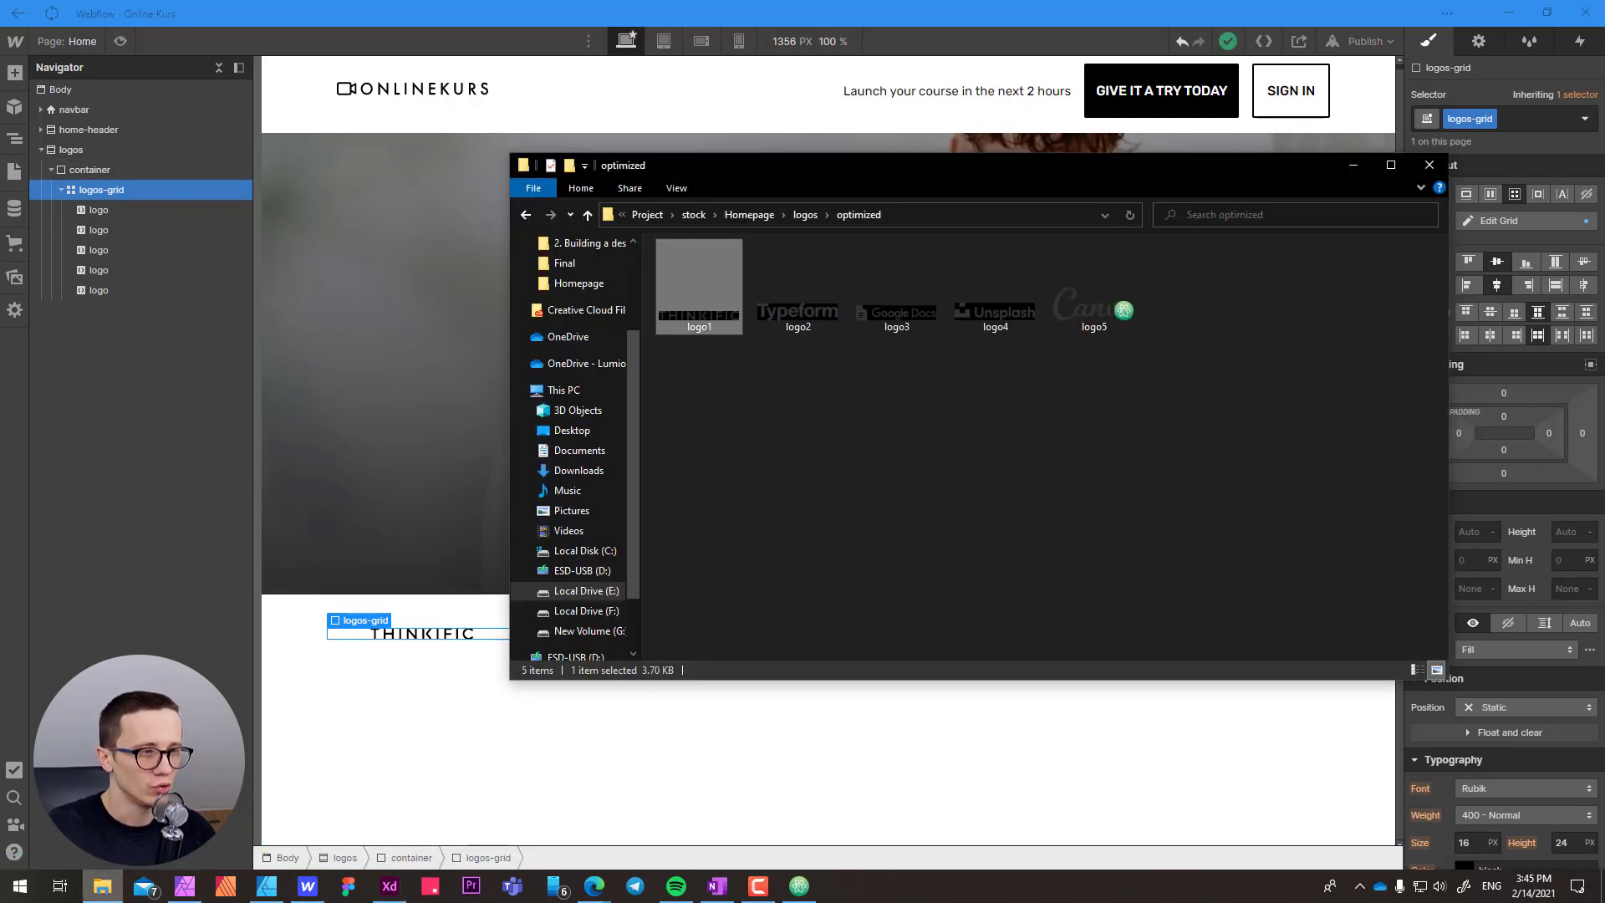
left_click(830, 423)
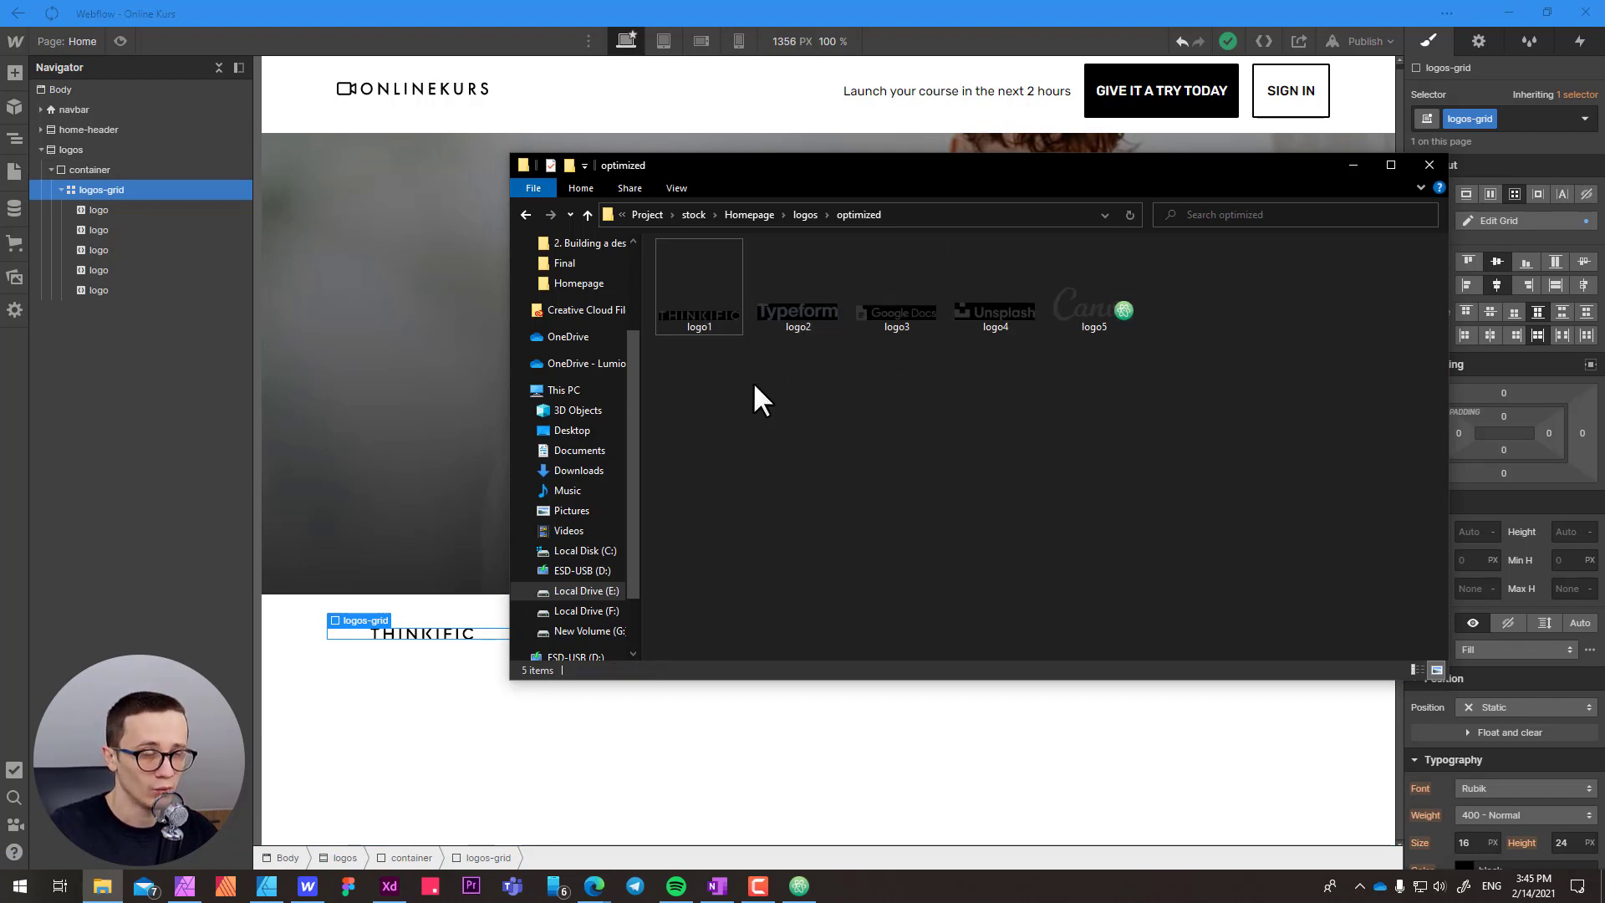
left_click_drag(781, 314, 730, 43)
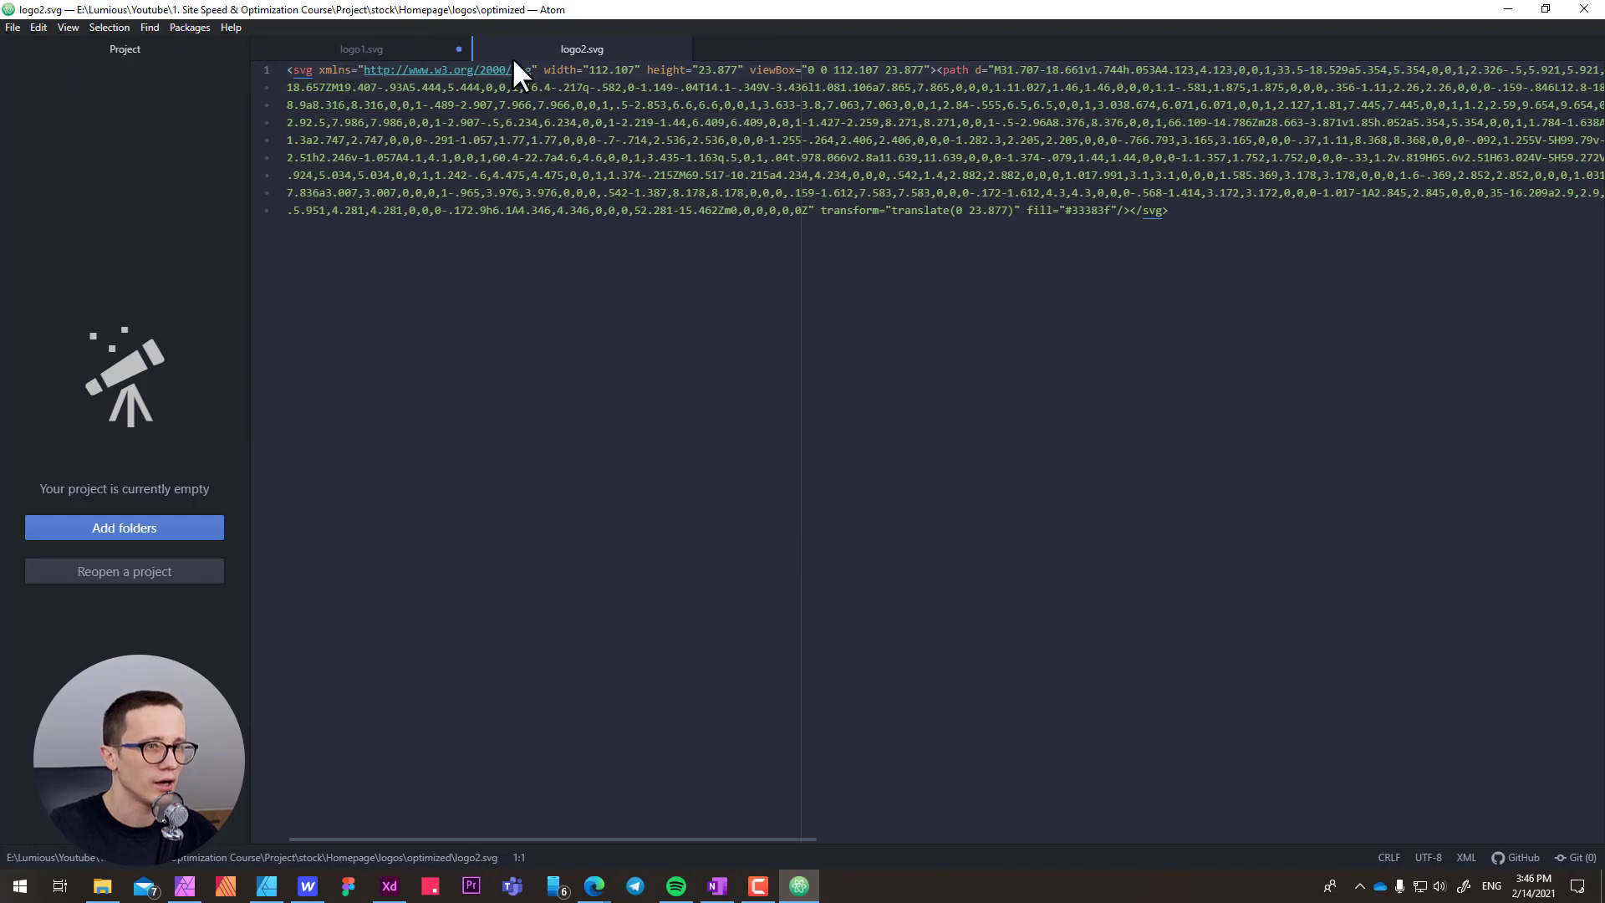
- Remove the path's fill attribute in logo2.svg and add fill="currentColor" to the opening svg tag
left_click_drag(1118, 210, 1033, 220)
key("BackSpace")
key("BackSpace")
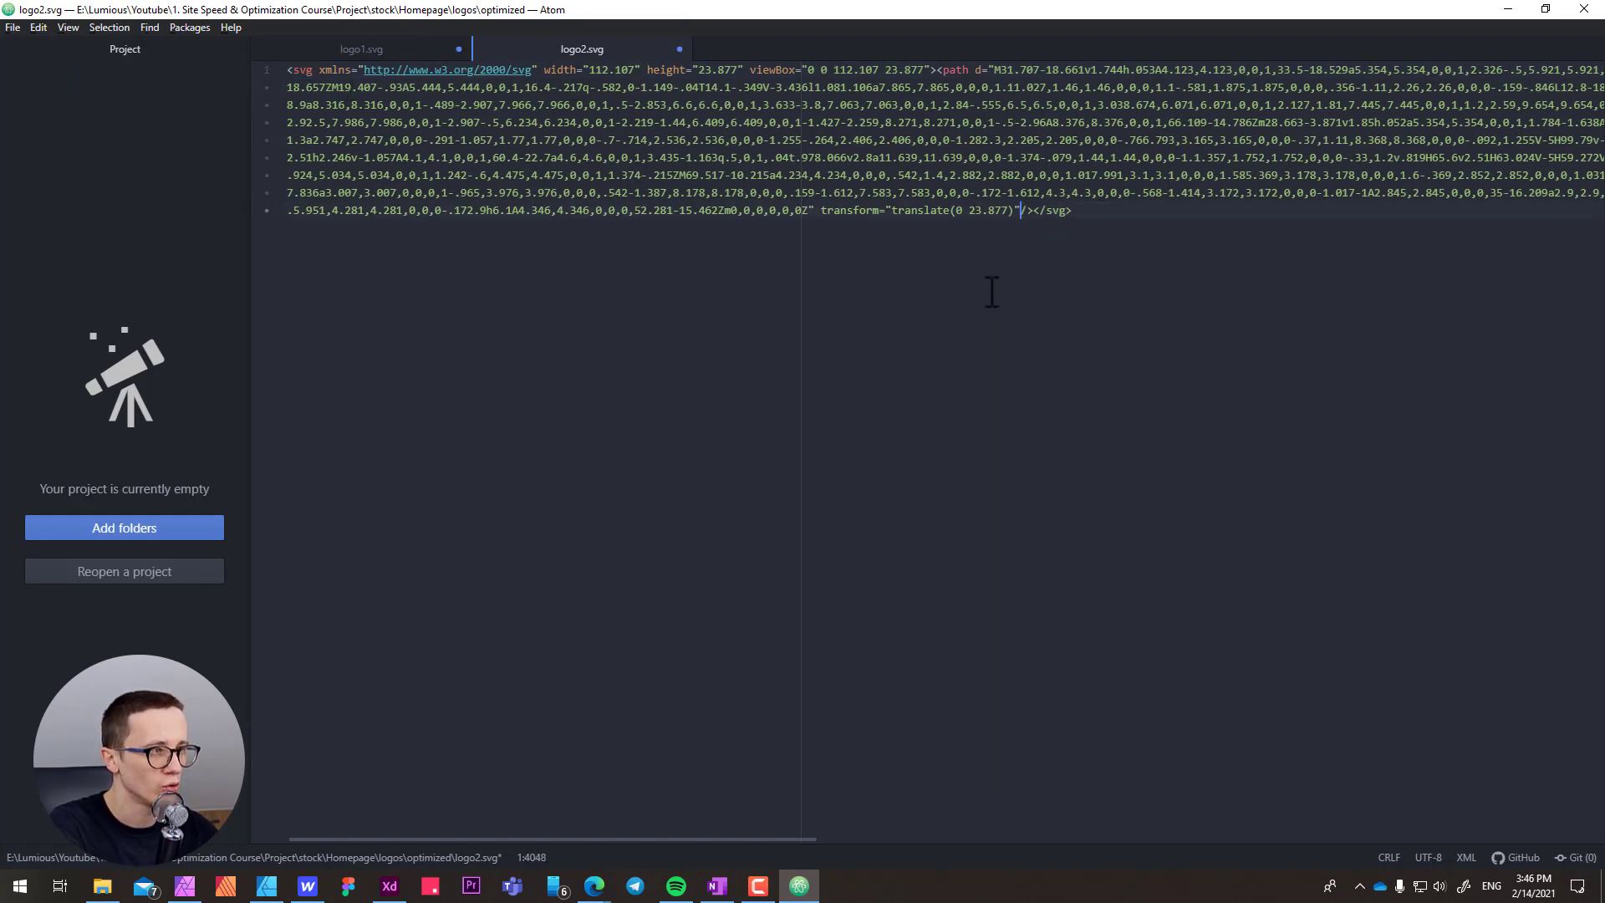
left_click(539, 70)
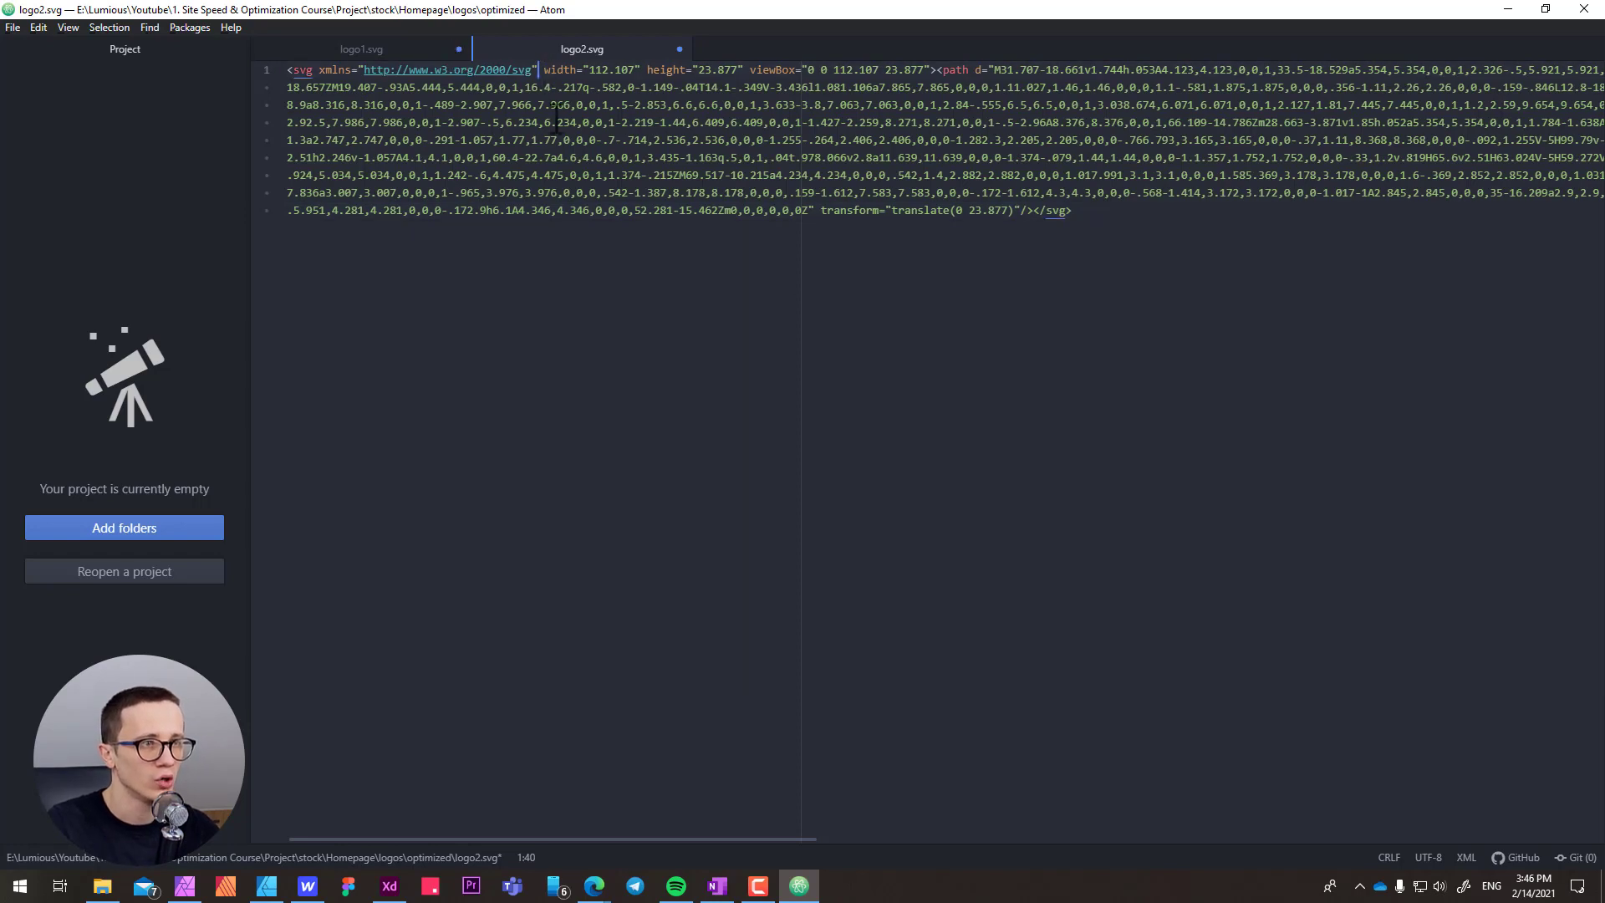
type("fill")
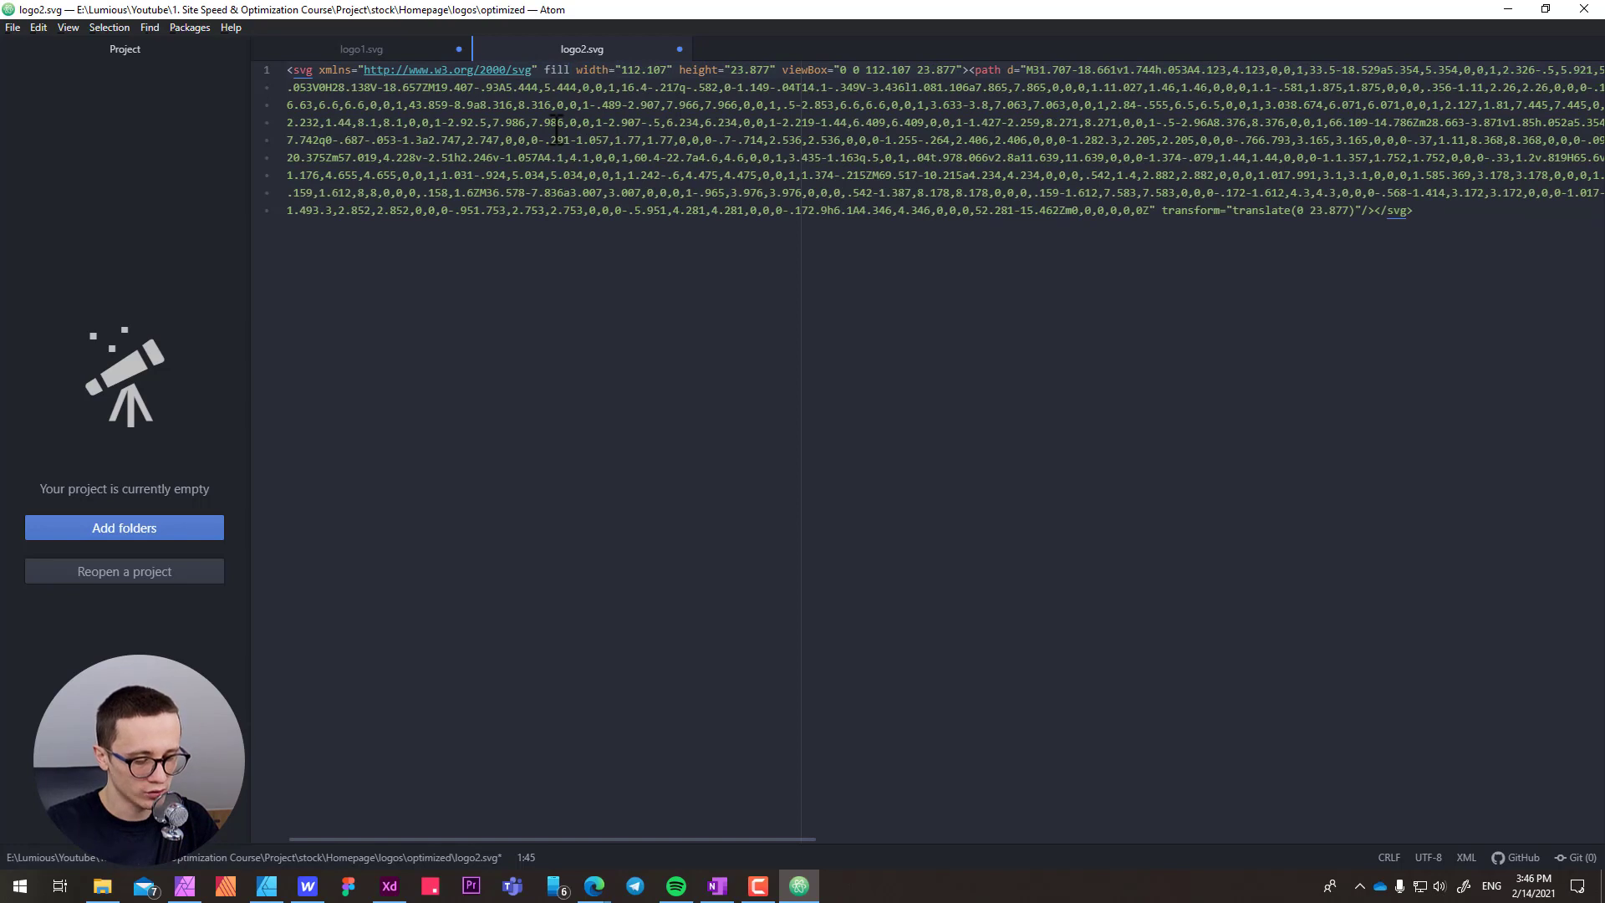
type("=\"")
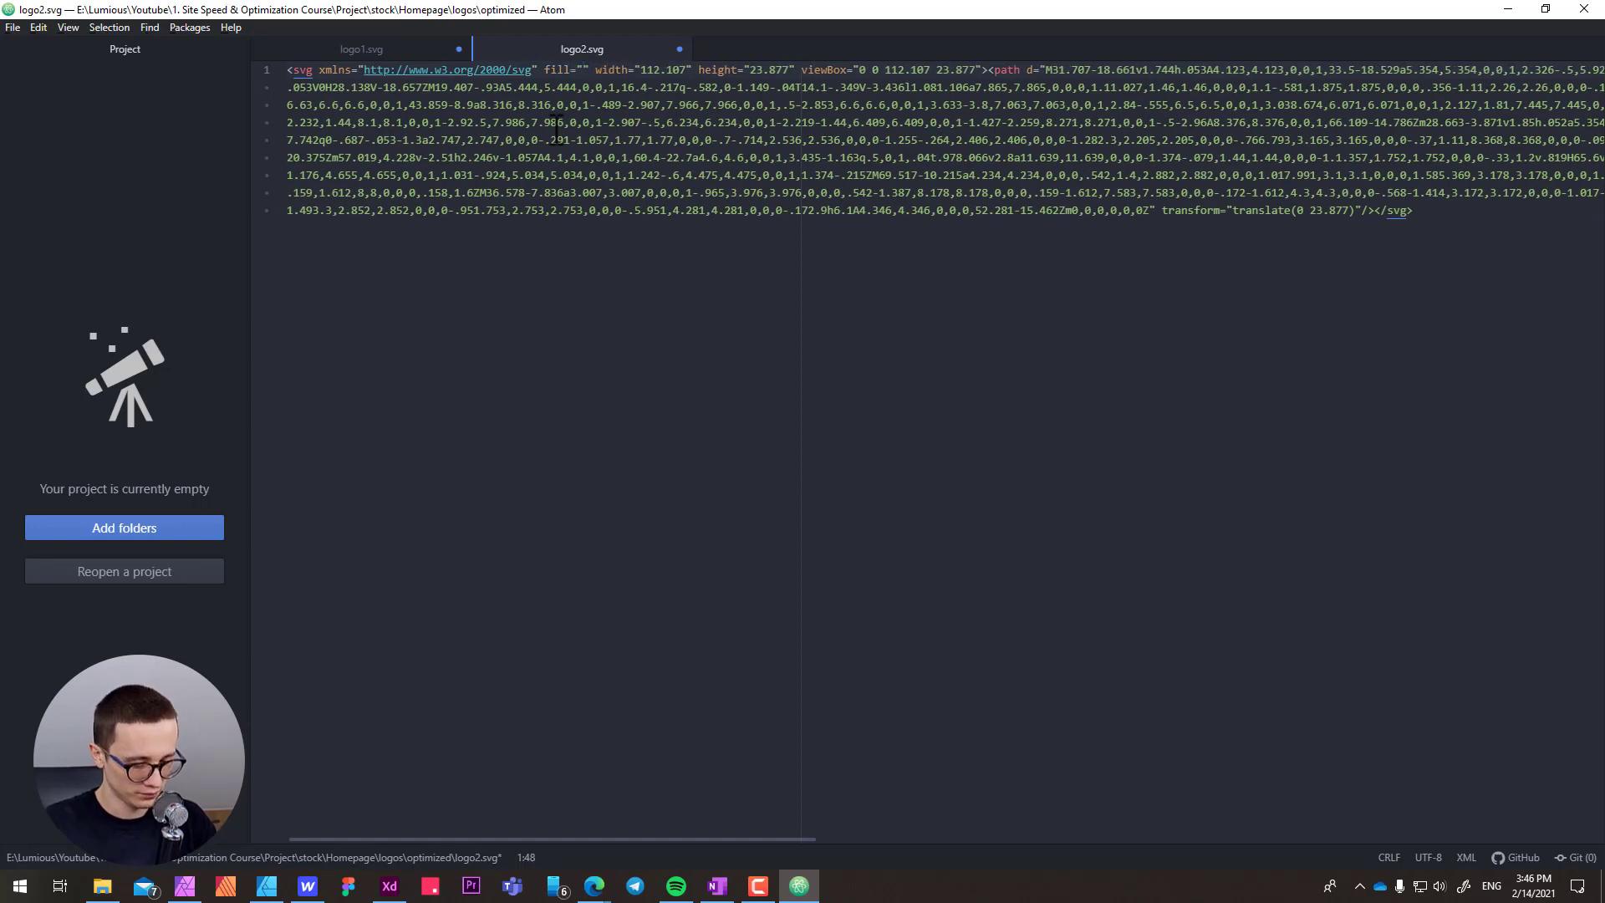
key("Left")
type("curre")
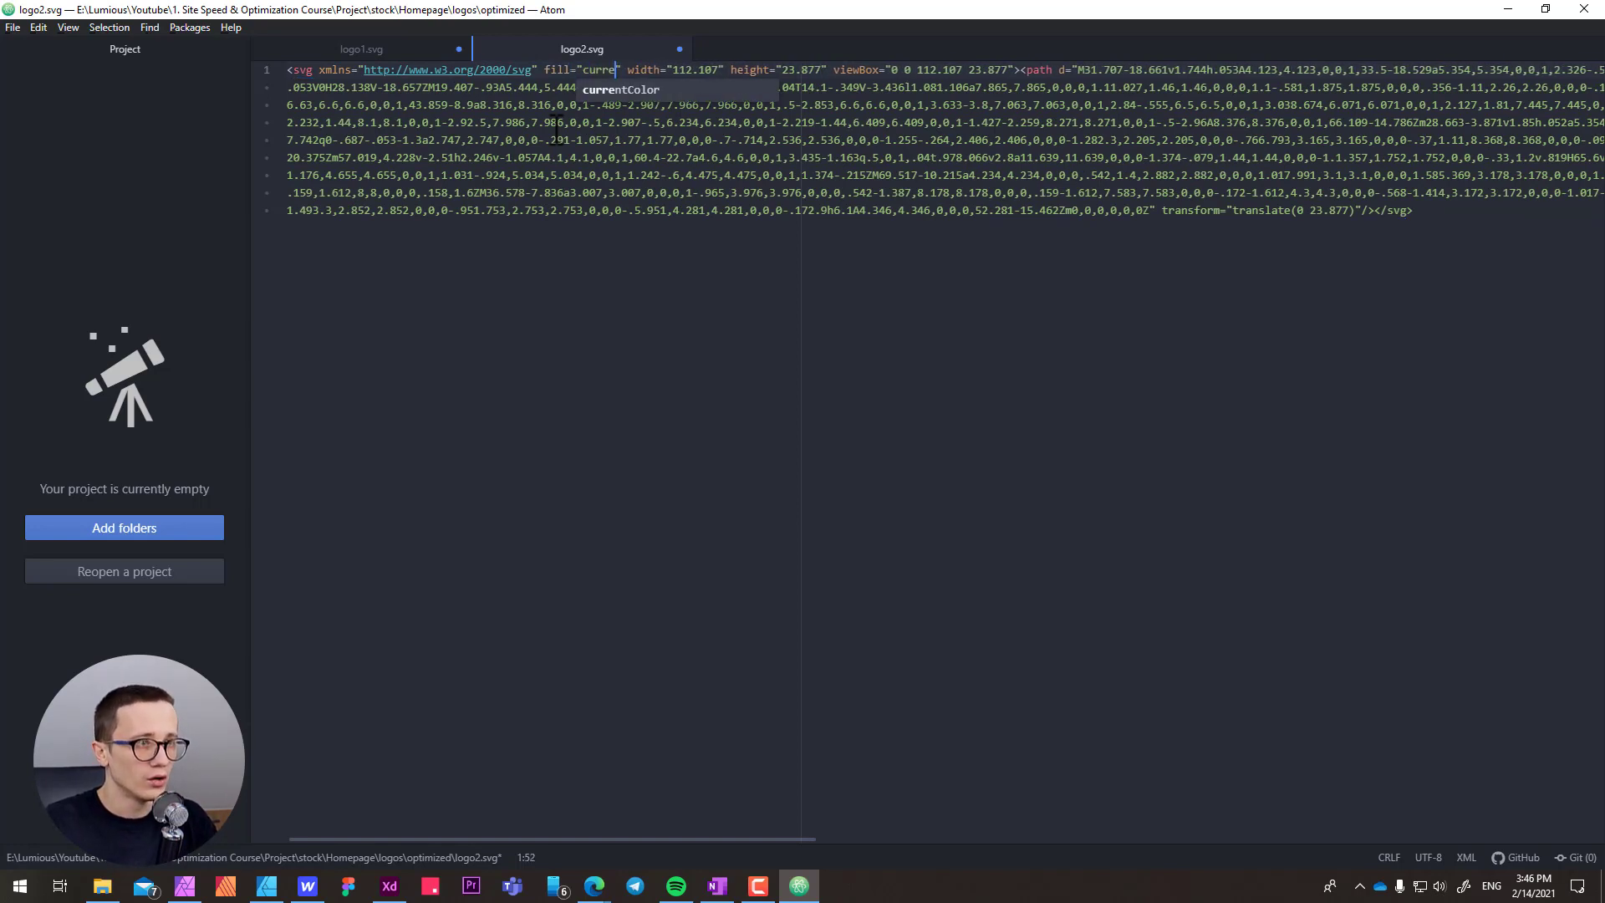
left_click(637, 90)
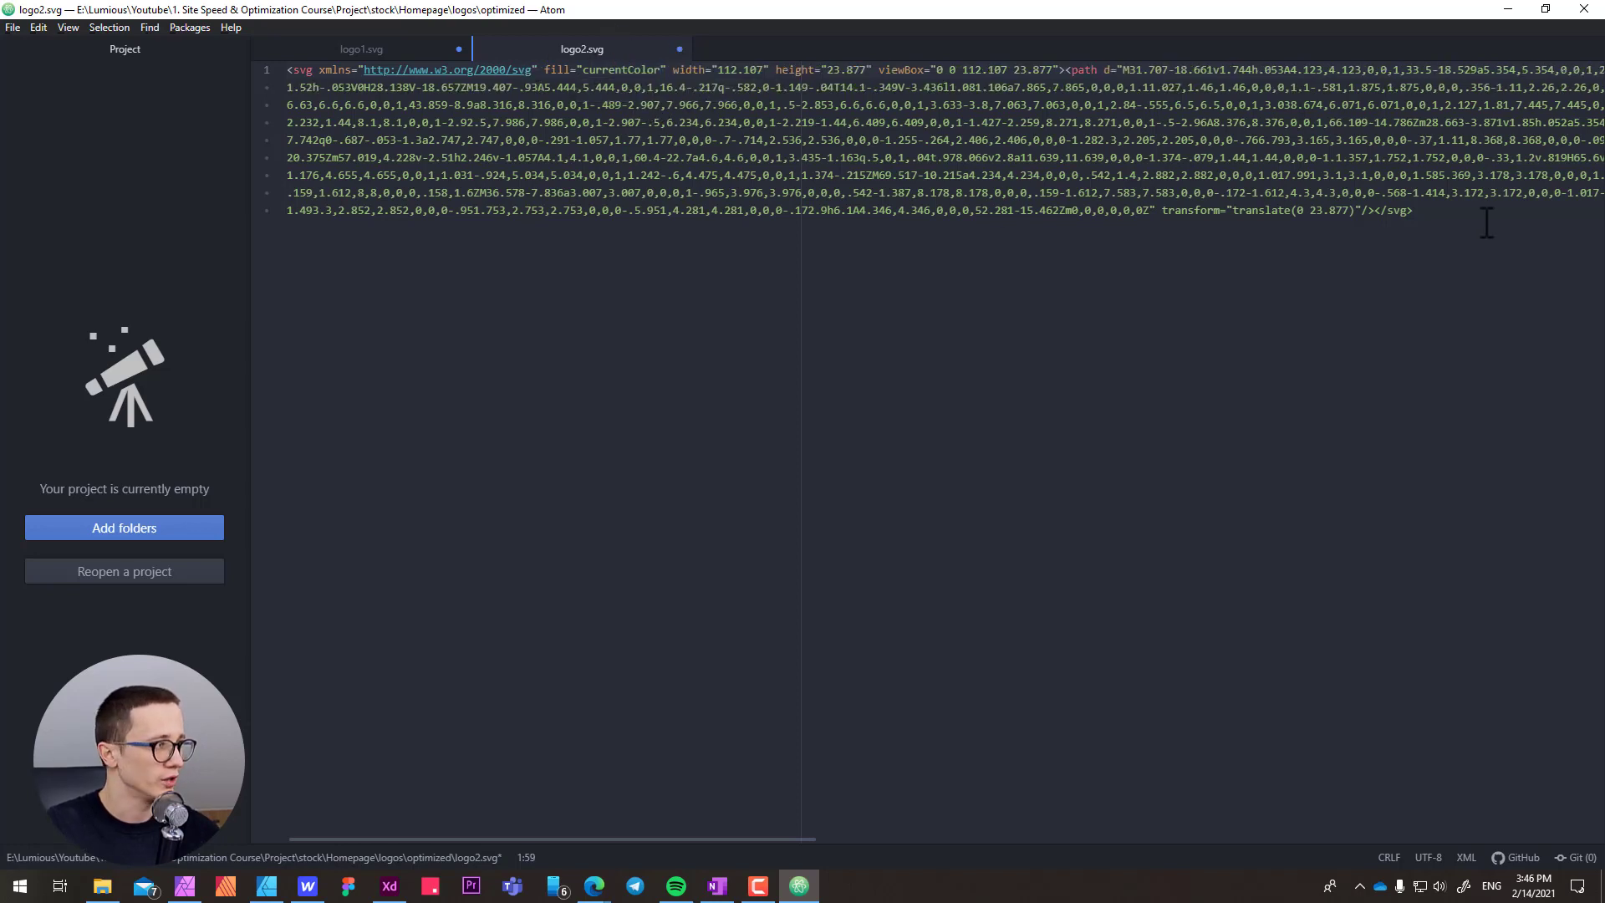
- Copy all the logo2.svg code, switch to Webflow, replace the second logo embed's code with it and save
left_click_drag(1415, 215, 286, 71)
triple_click(545, 142)
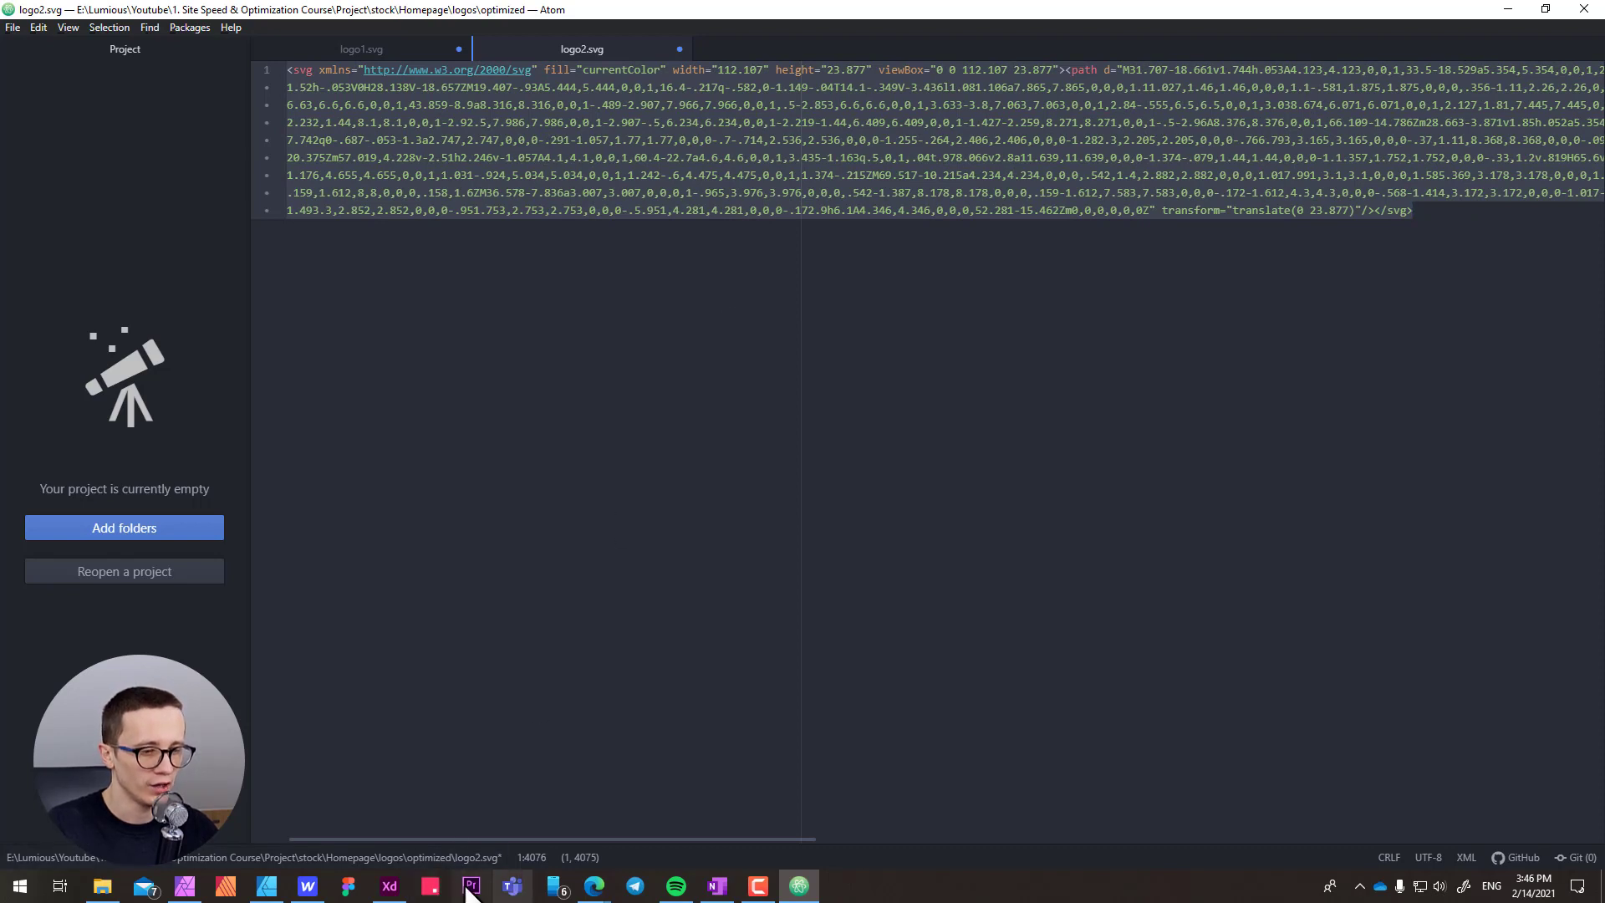
left_click(308, 886)
left_click(629, 645)
double_click(627, 645)
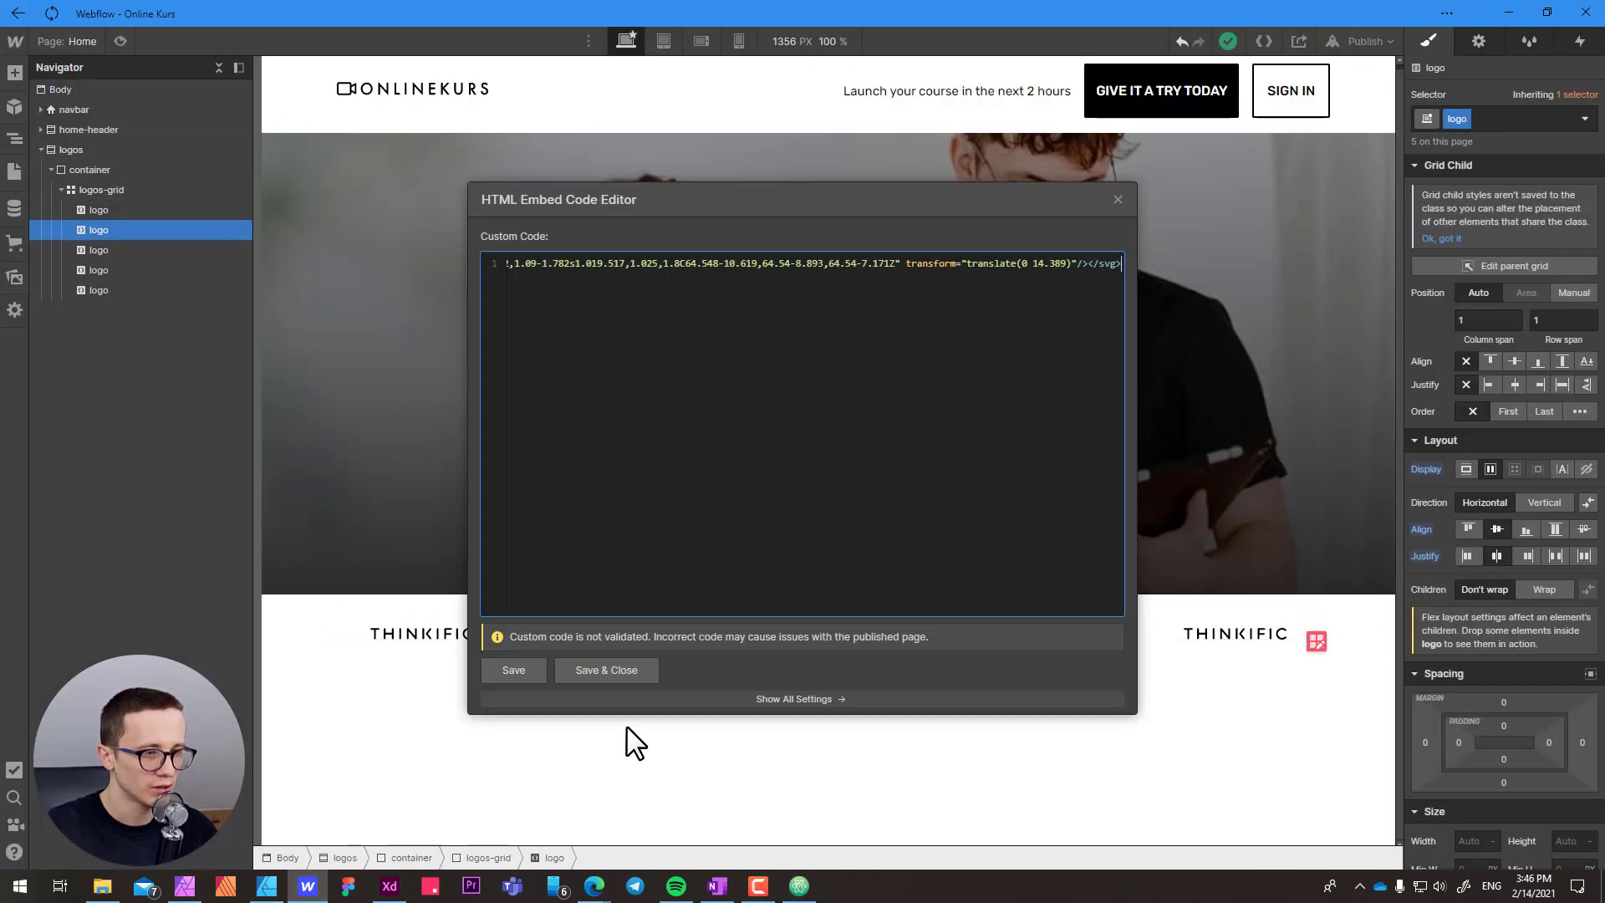
key("ctrl+a")
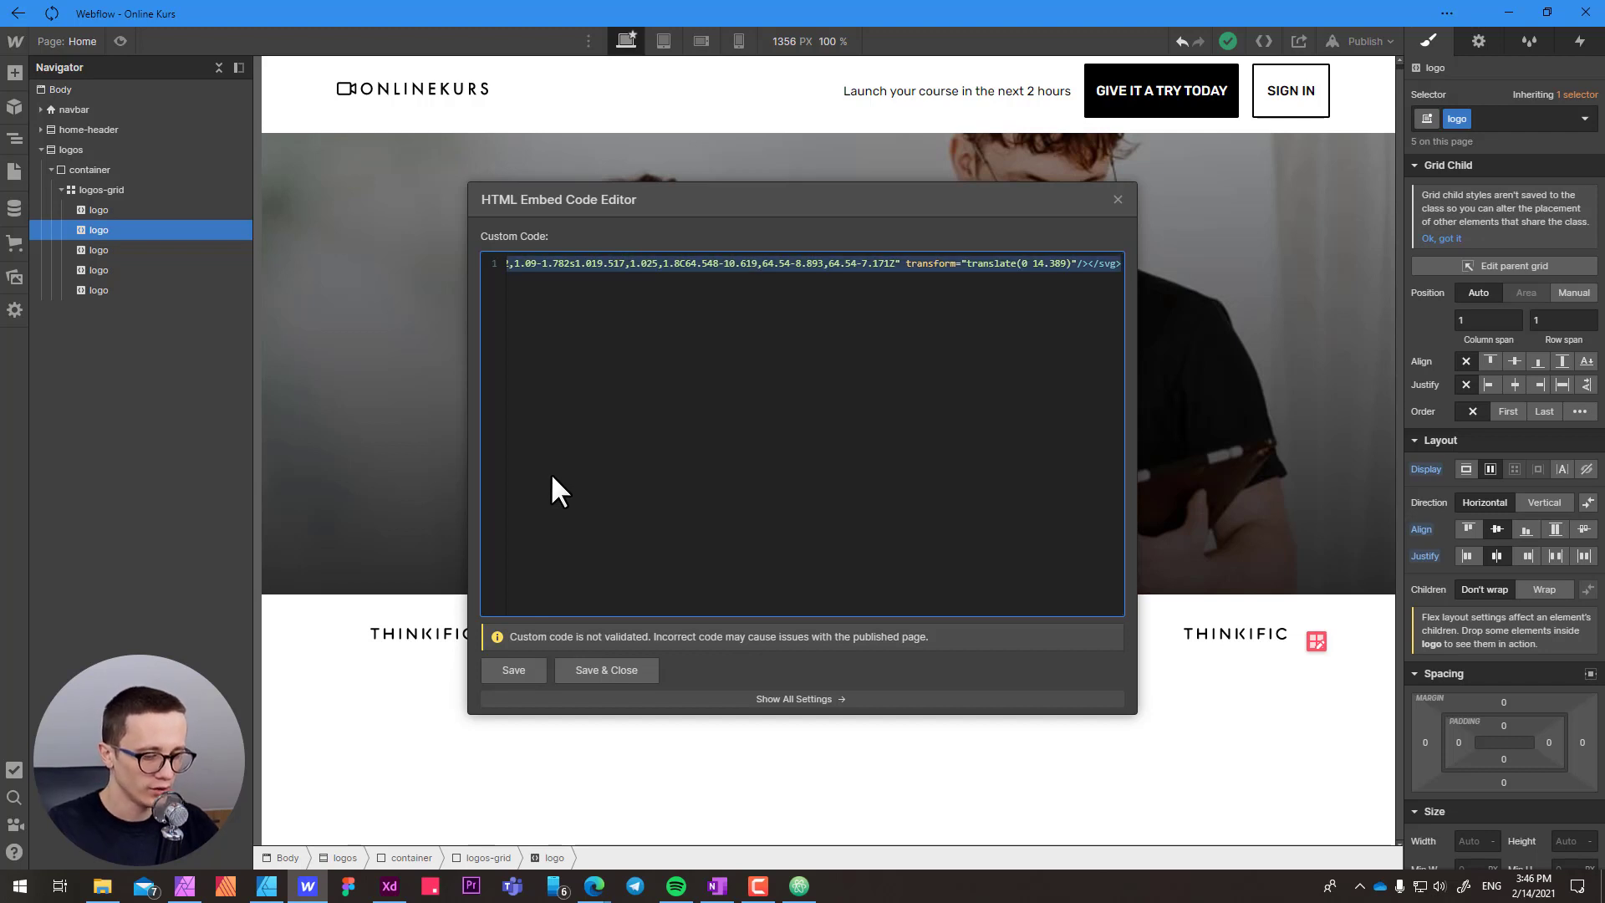
key("BackSpace")
key("ctrl+v")
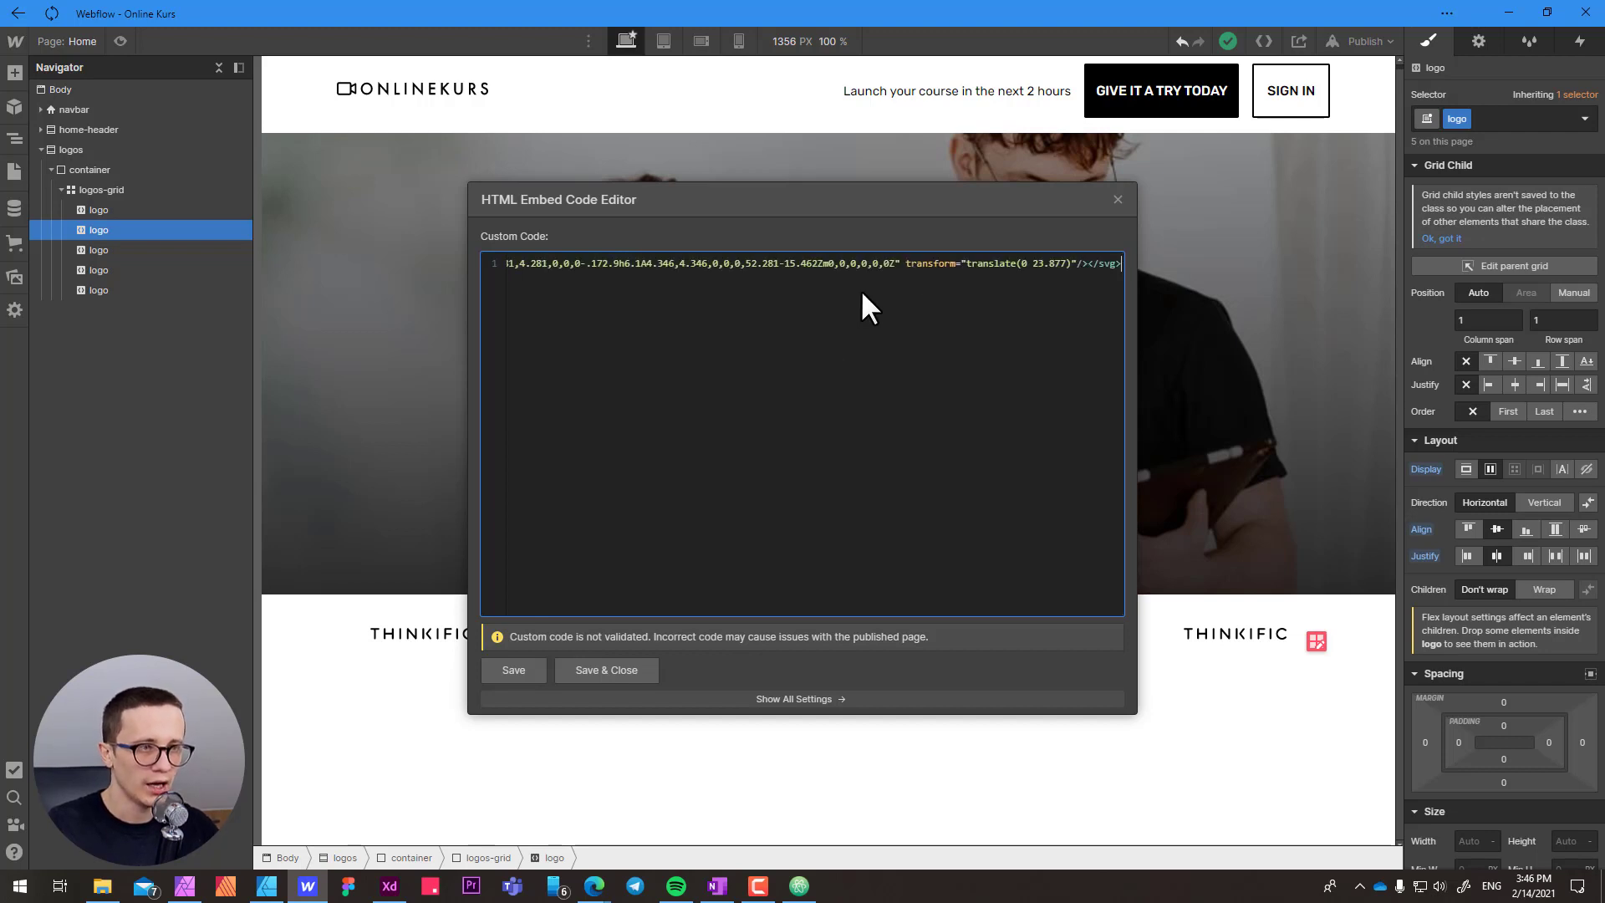
left_click(592, 674)
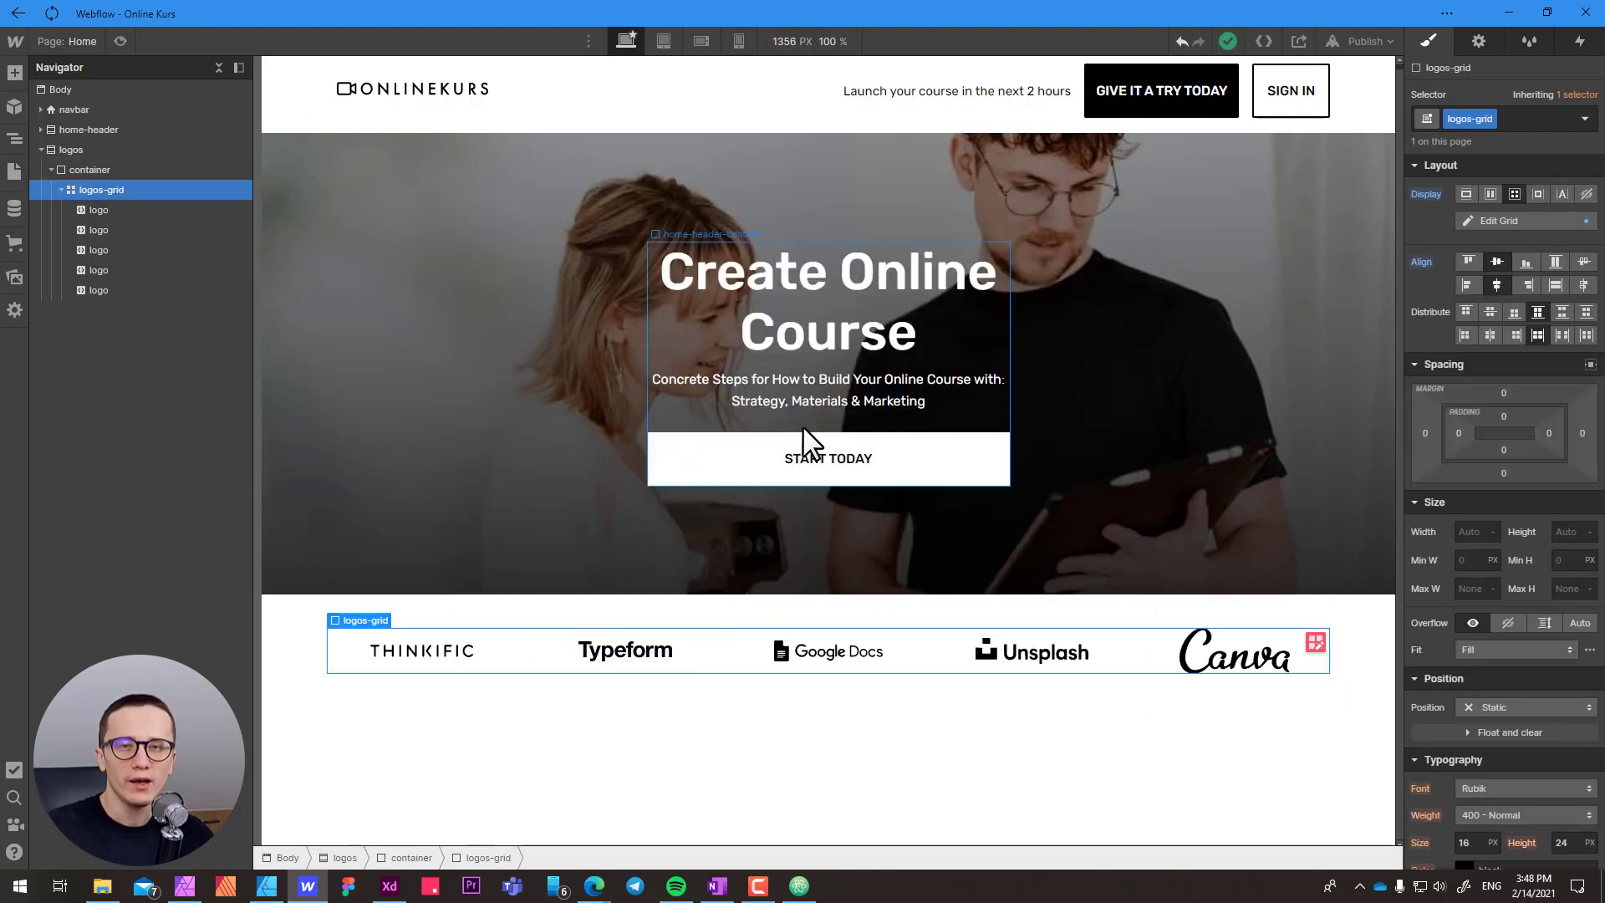
- Set the logo class's opacity to 50% using the Thinkific logo
left_click(457, 658)
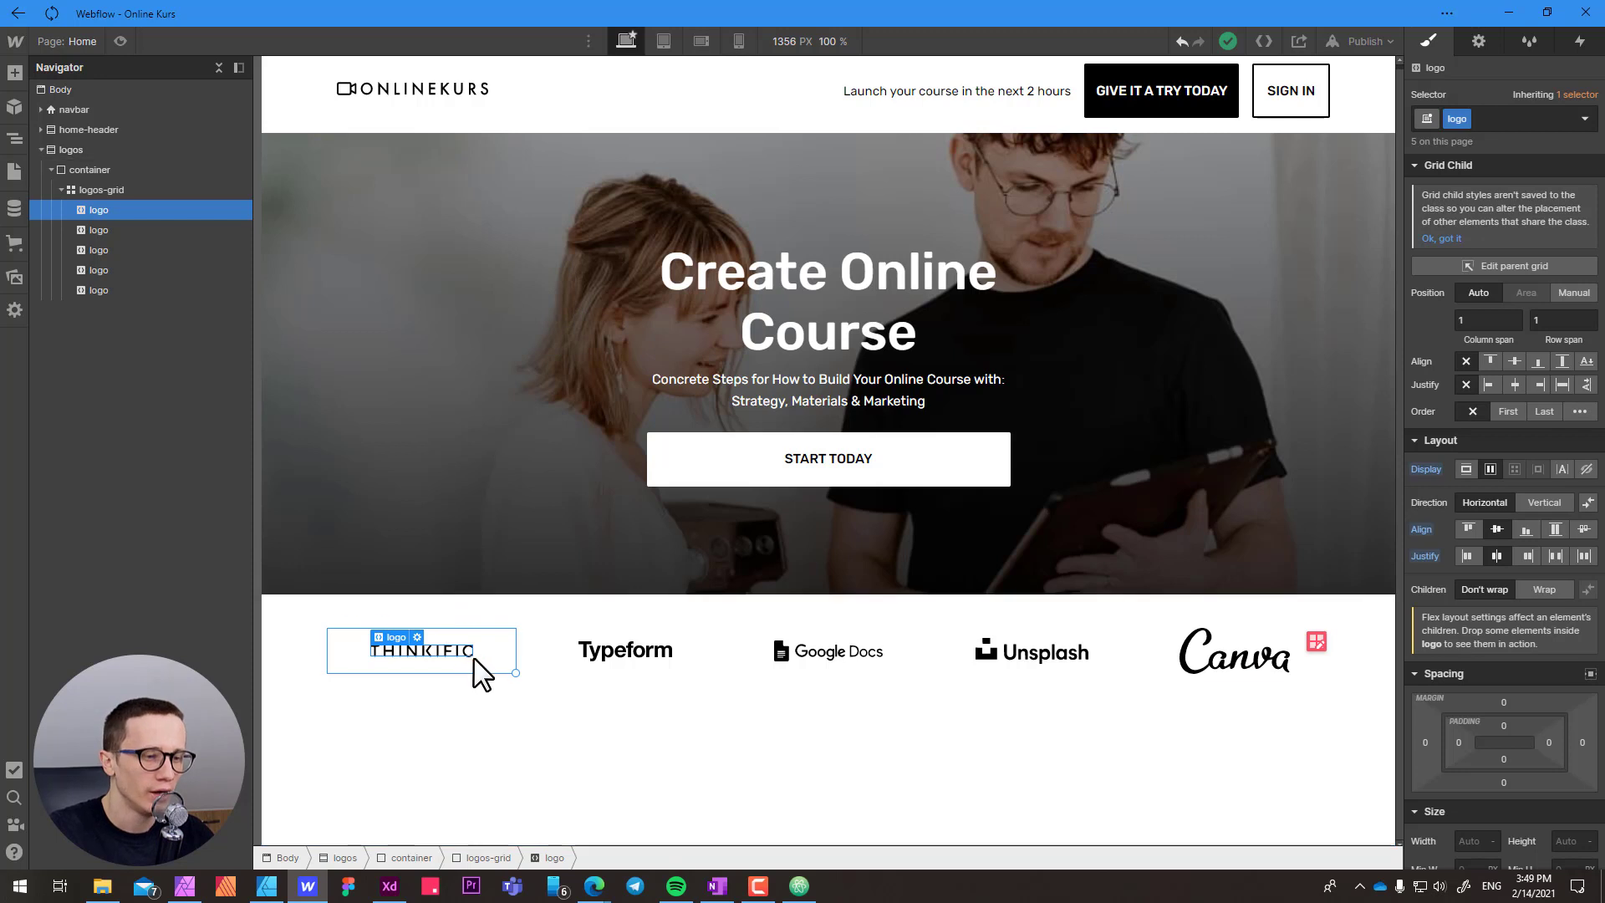
scroll(1537, 714, "down", 12)
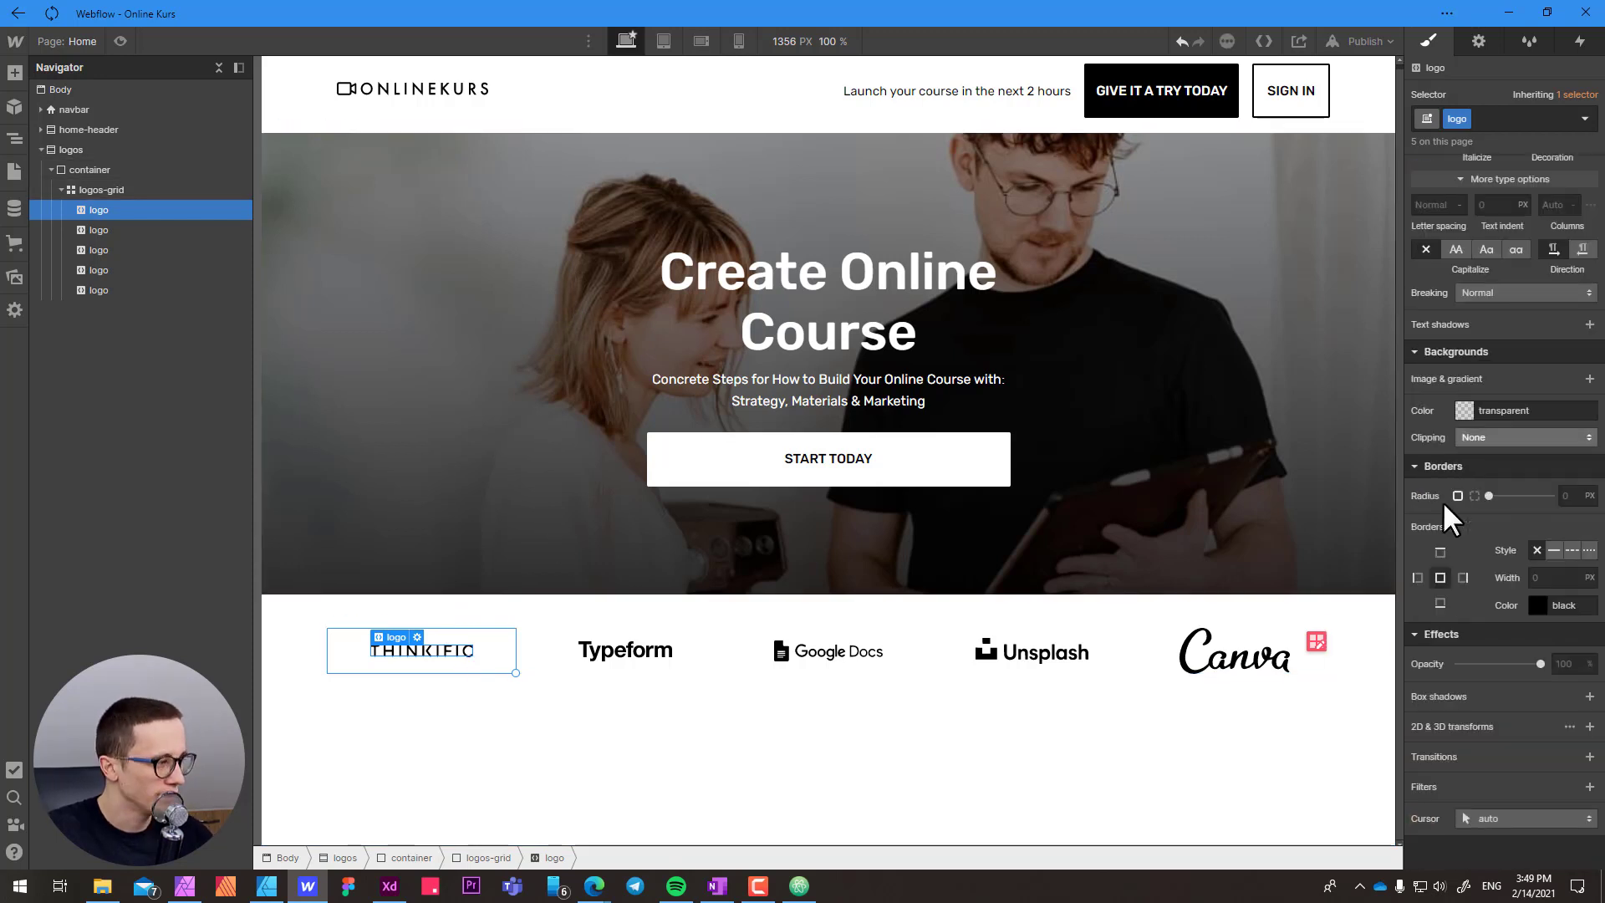
left_click(1565, 666)
left_click(1566, 667)
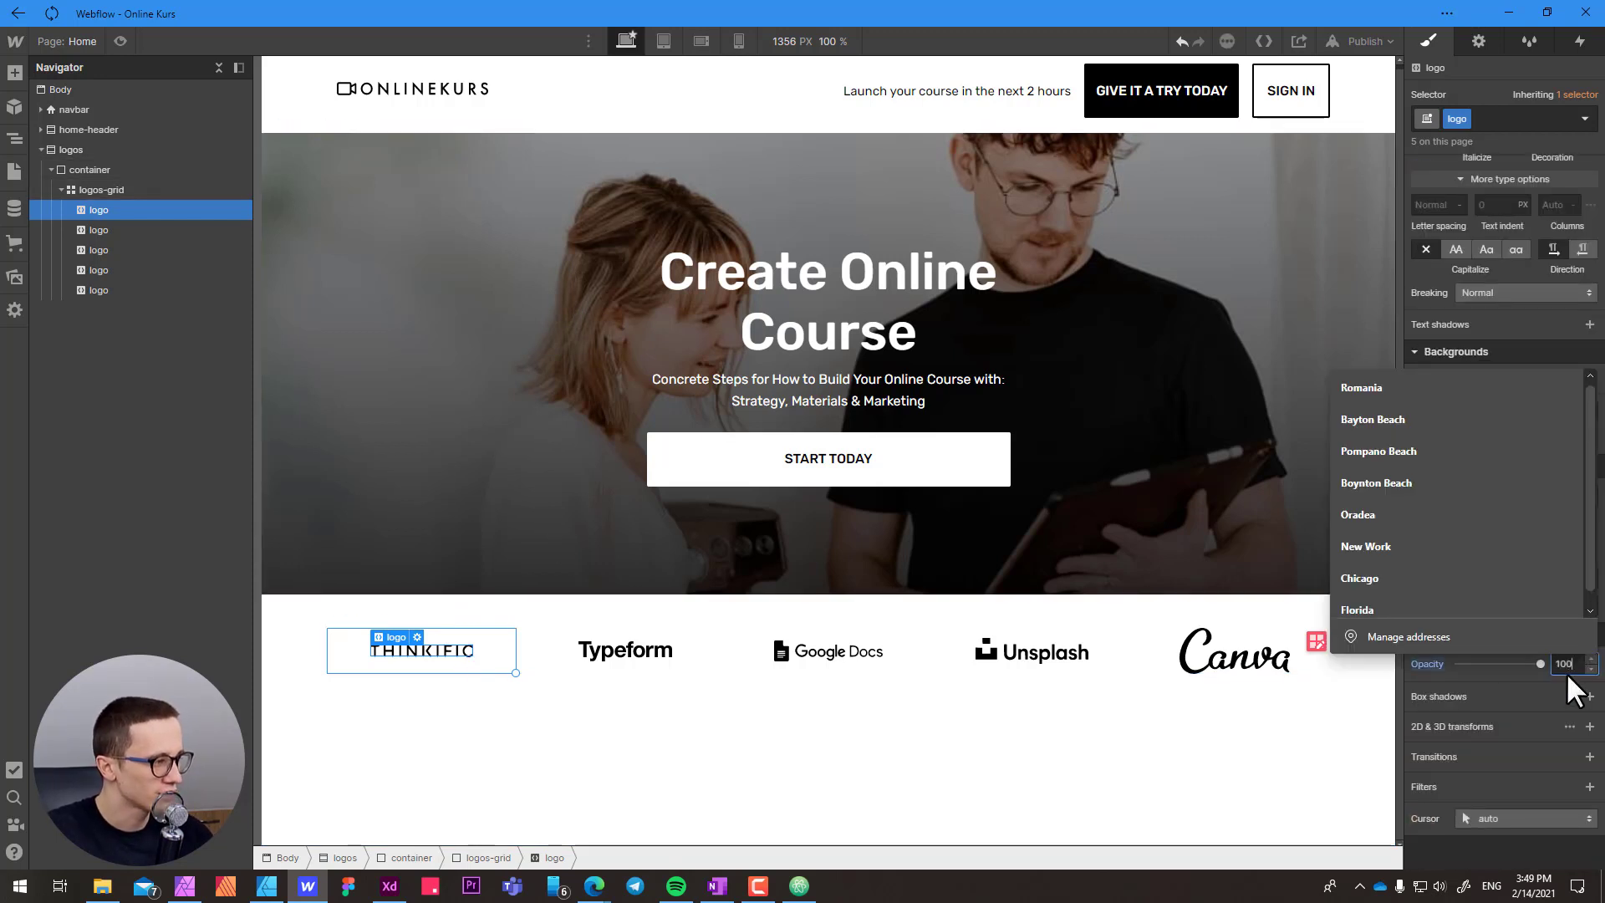
type("50")
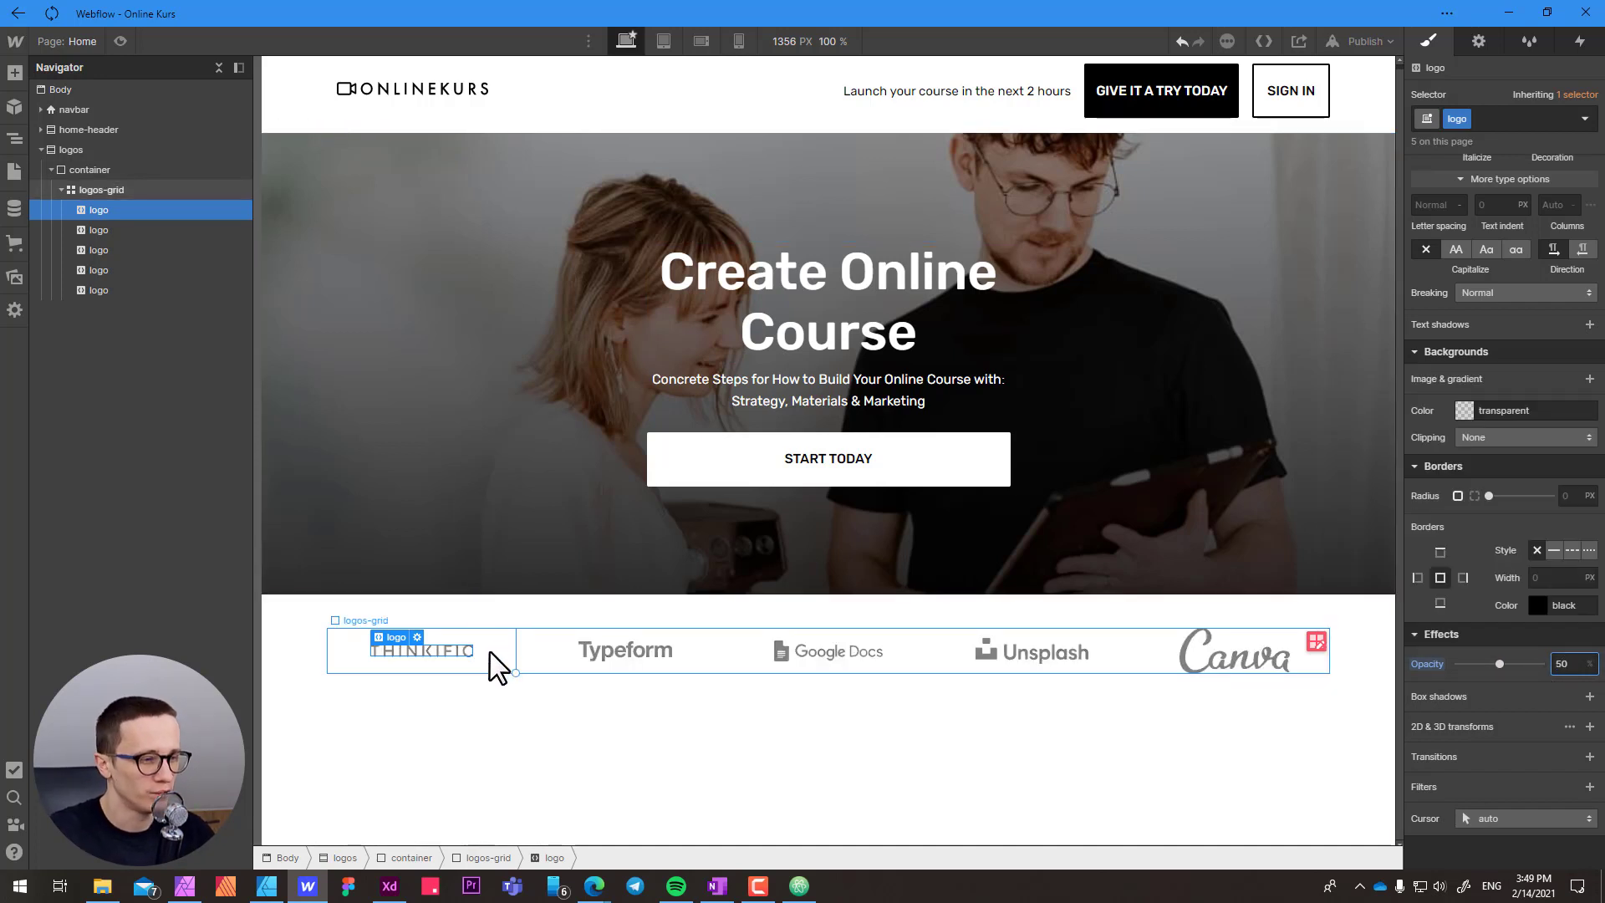
- Set the logo class's opacity to 100% in the Hover state, and return to the None state
left_click(1584, 118)
left_click(1465, 191)
left_click_drag(1562, 664, 1577, 682)
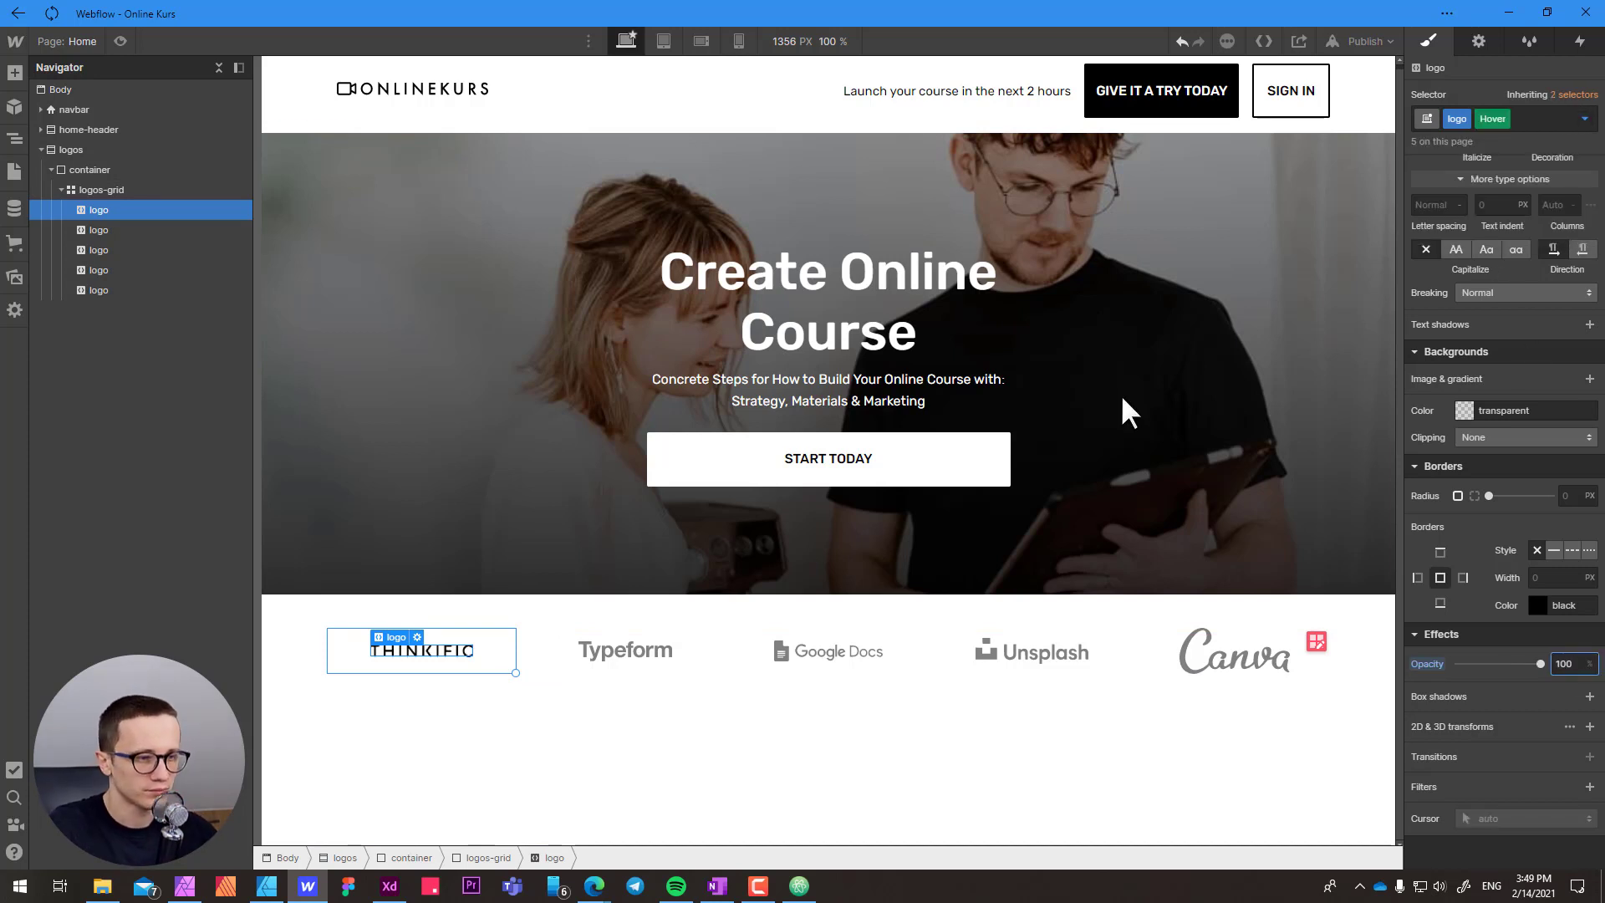
left_click(1585, 118)
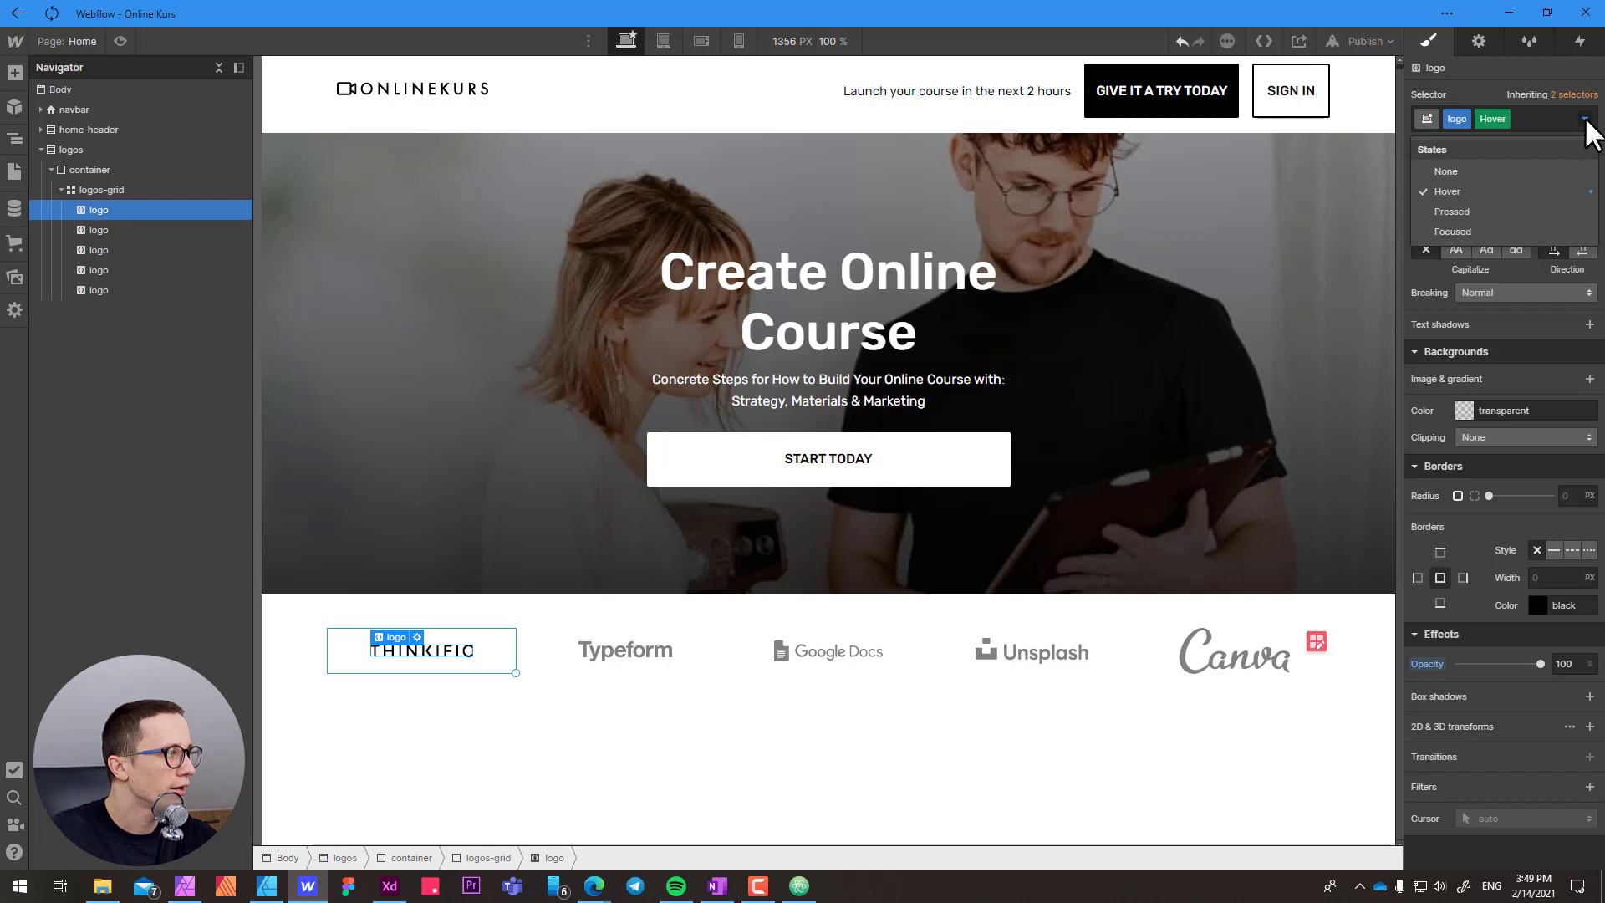
left_click(1446, 171)
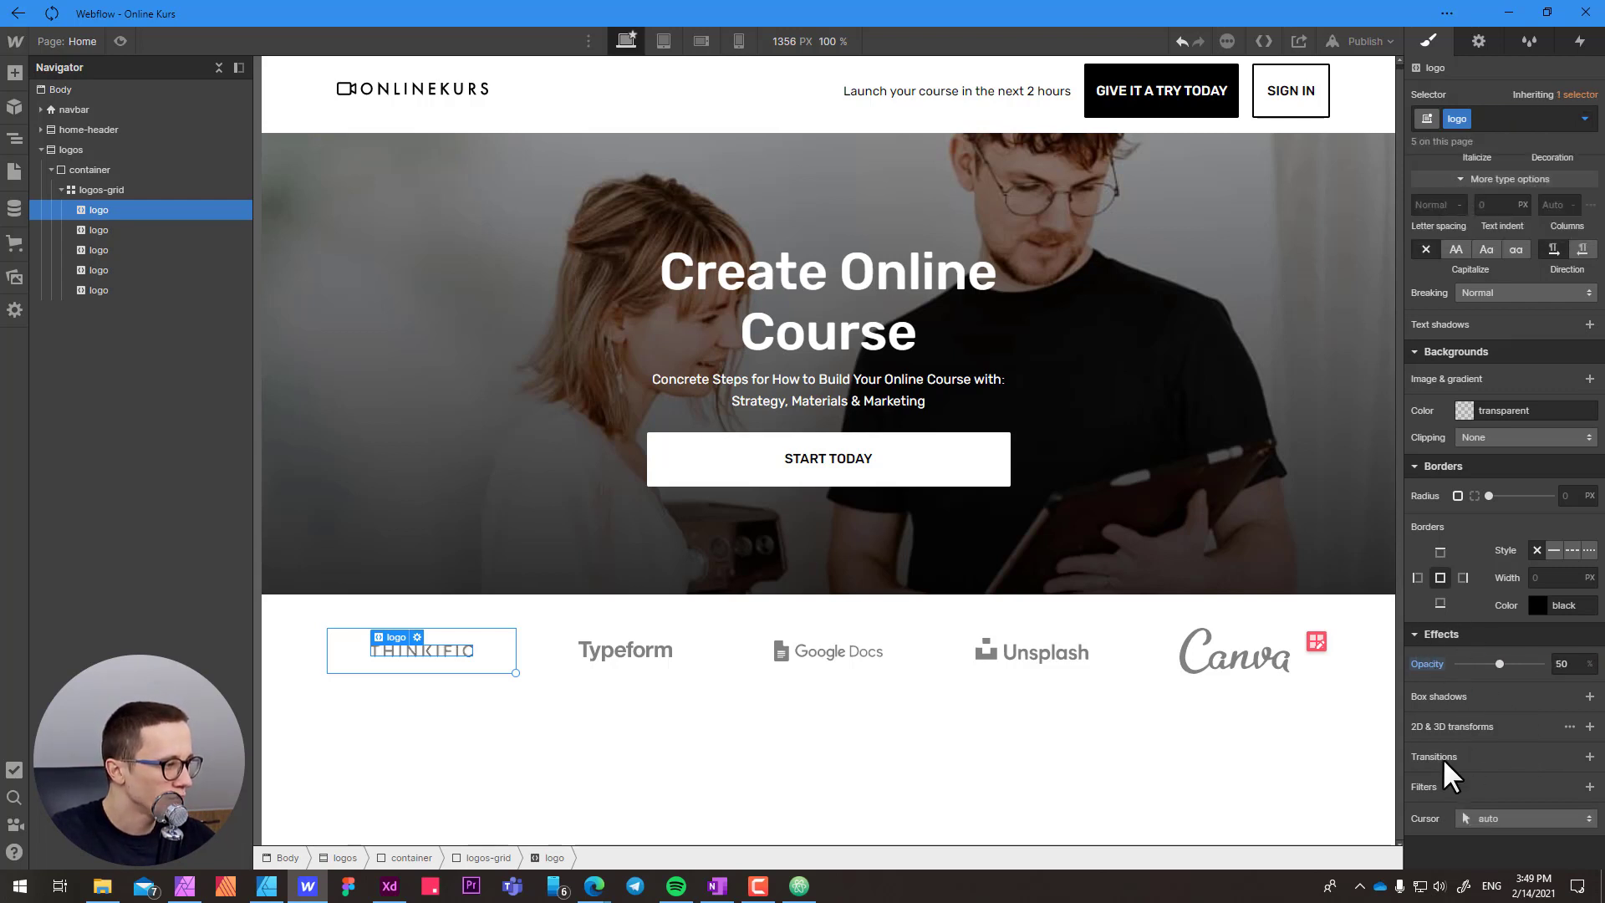
- Add a transition to the logo class for All Properties with a 200 ms duration and ease easing
left_click(1588, 757)
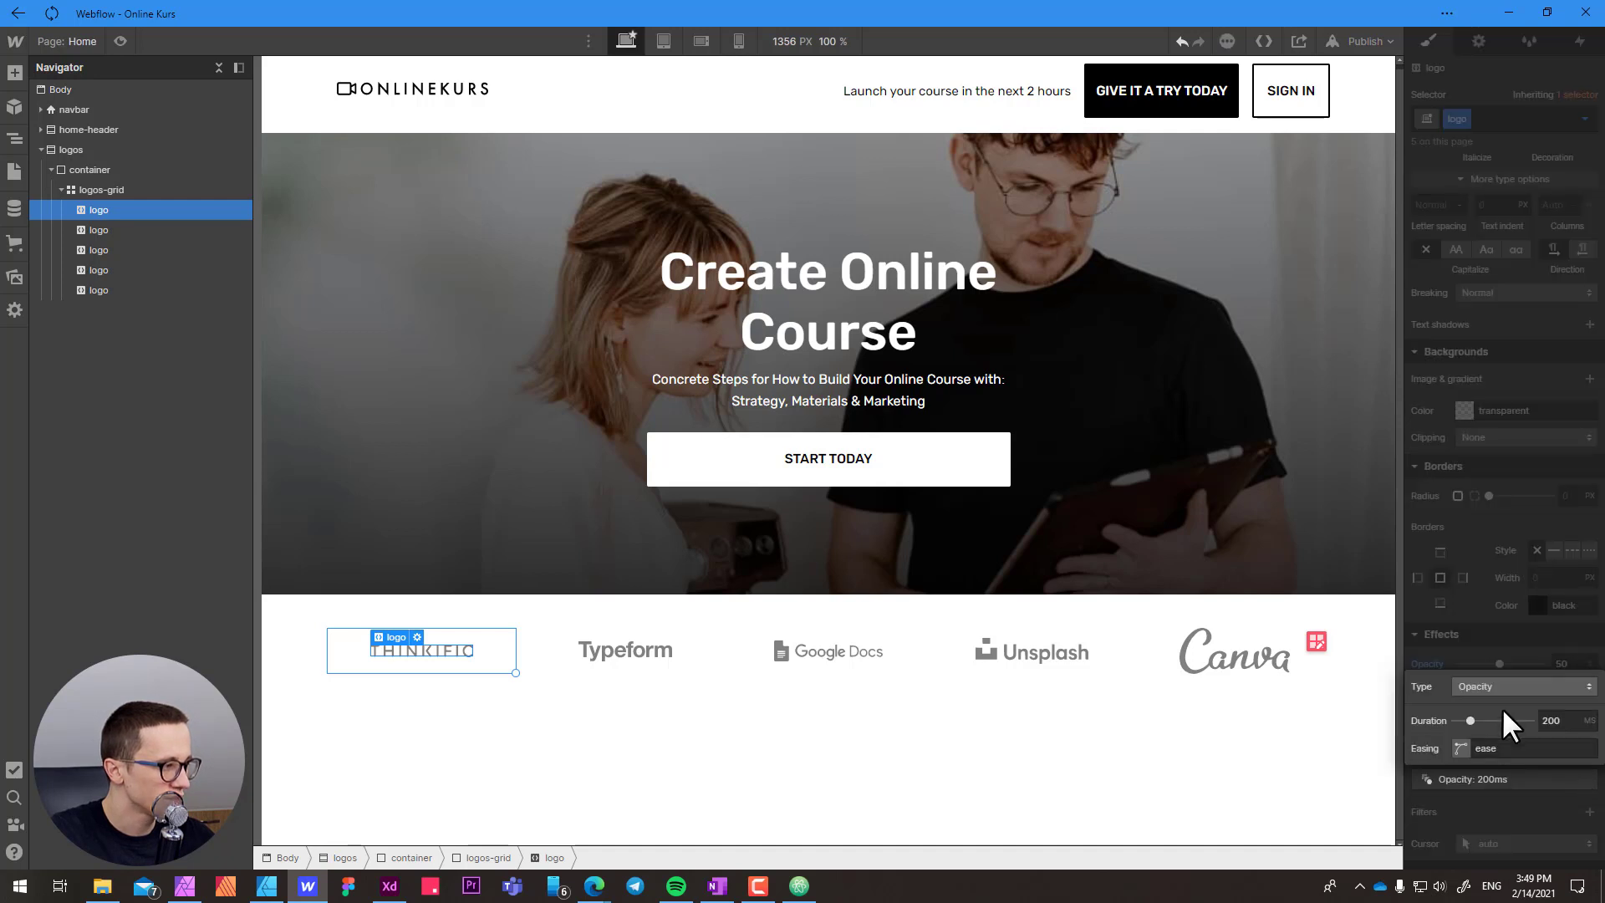
left_click(1488, 684)
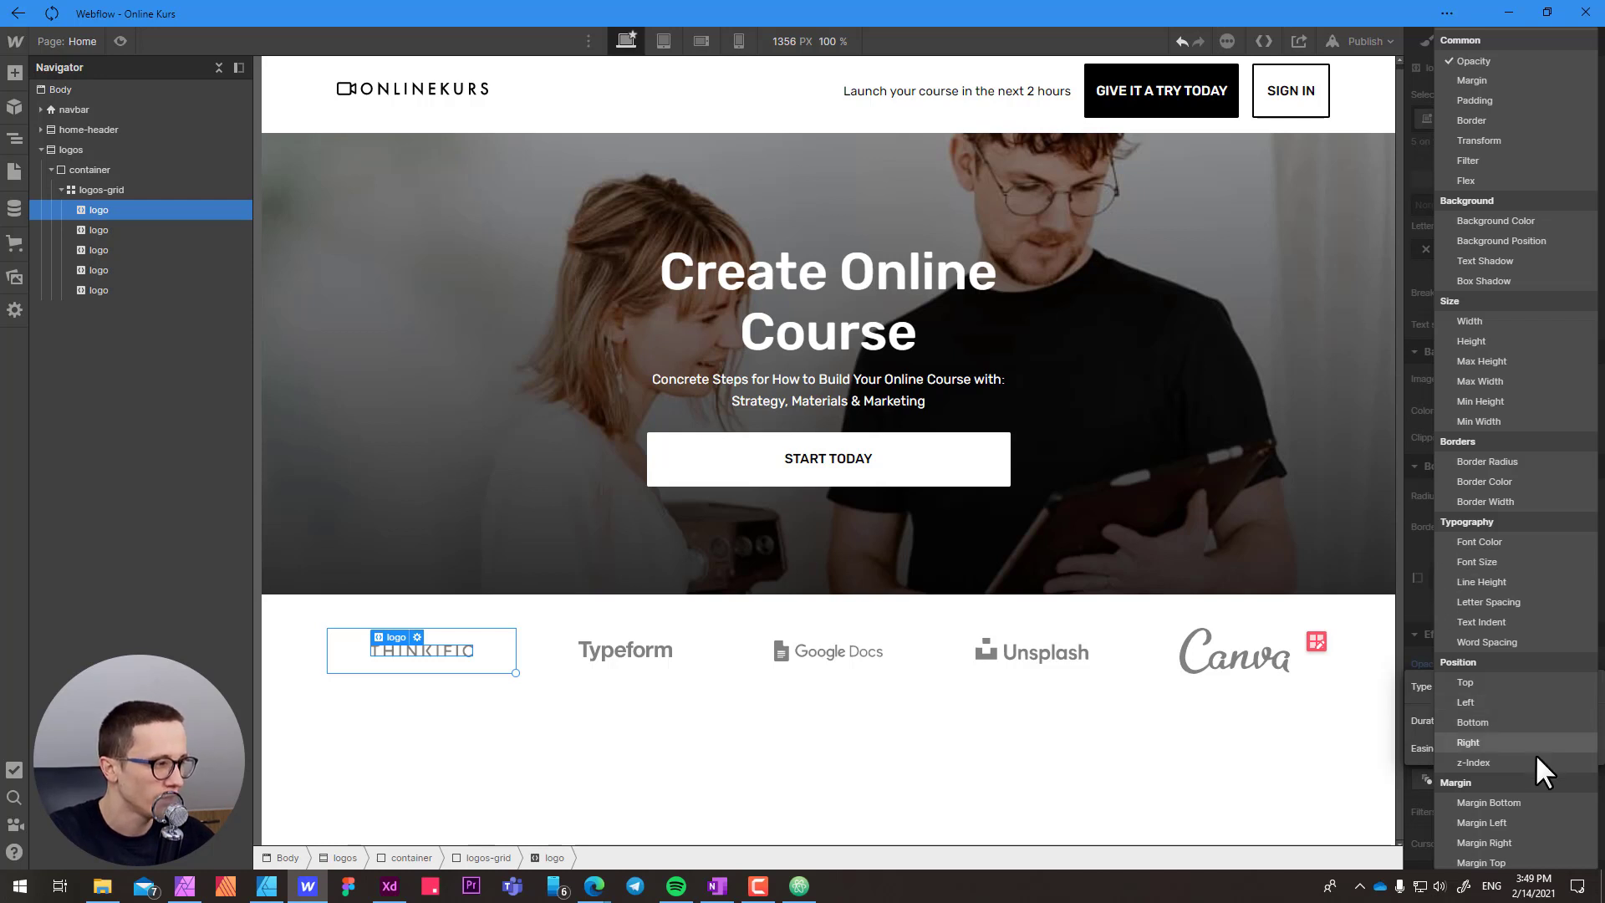
scroll(1518, 749, "down", 3)
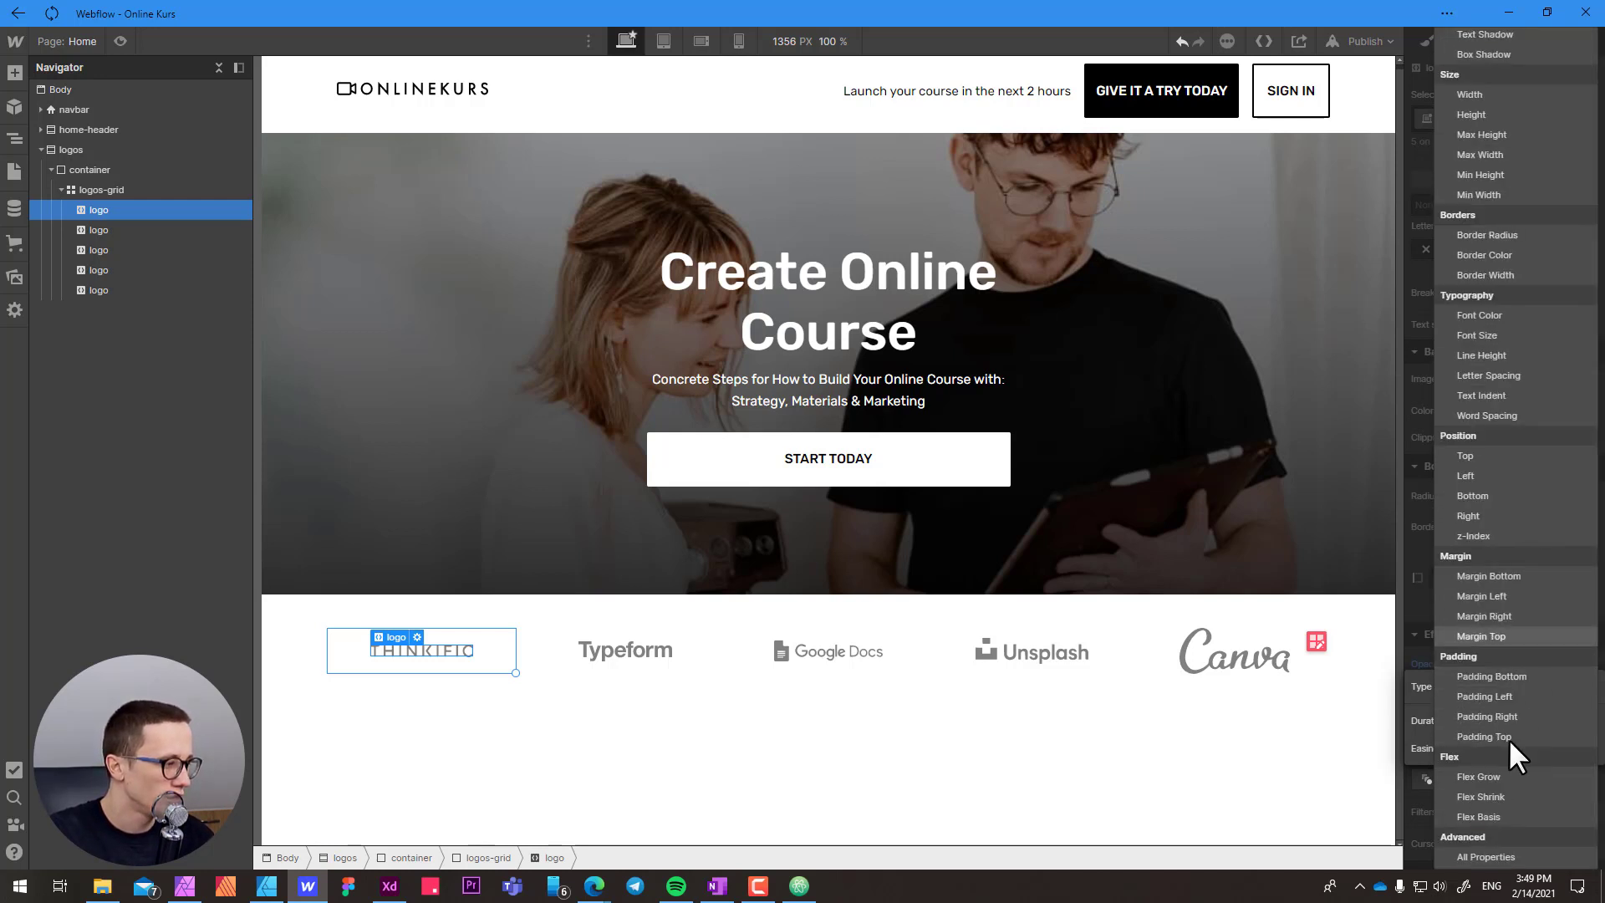
left_click(1506, 856)
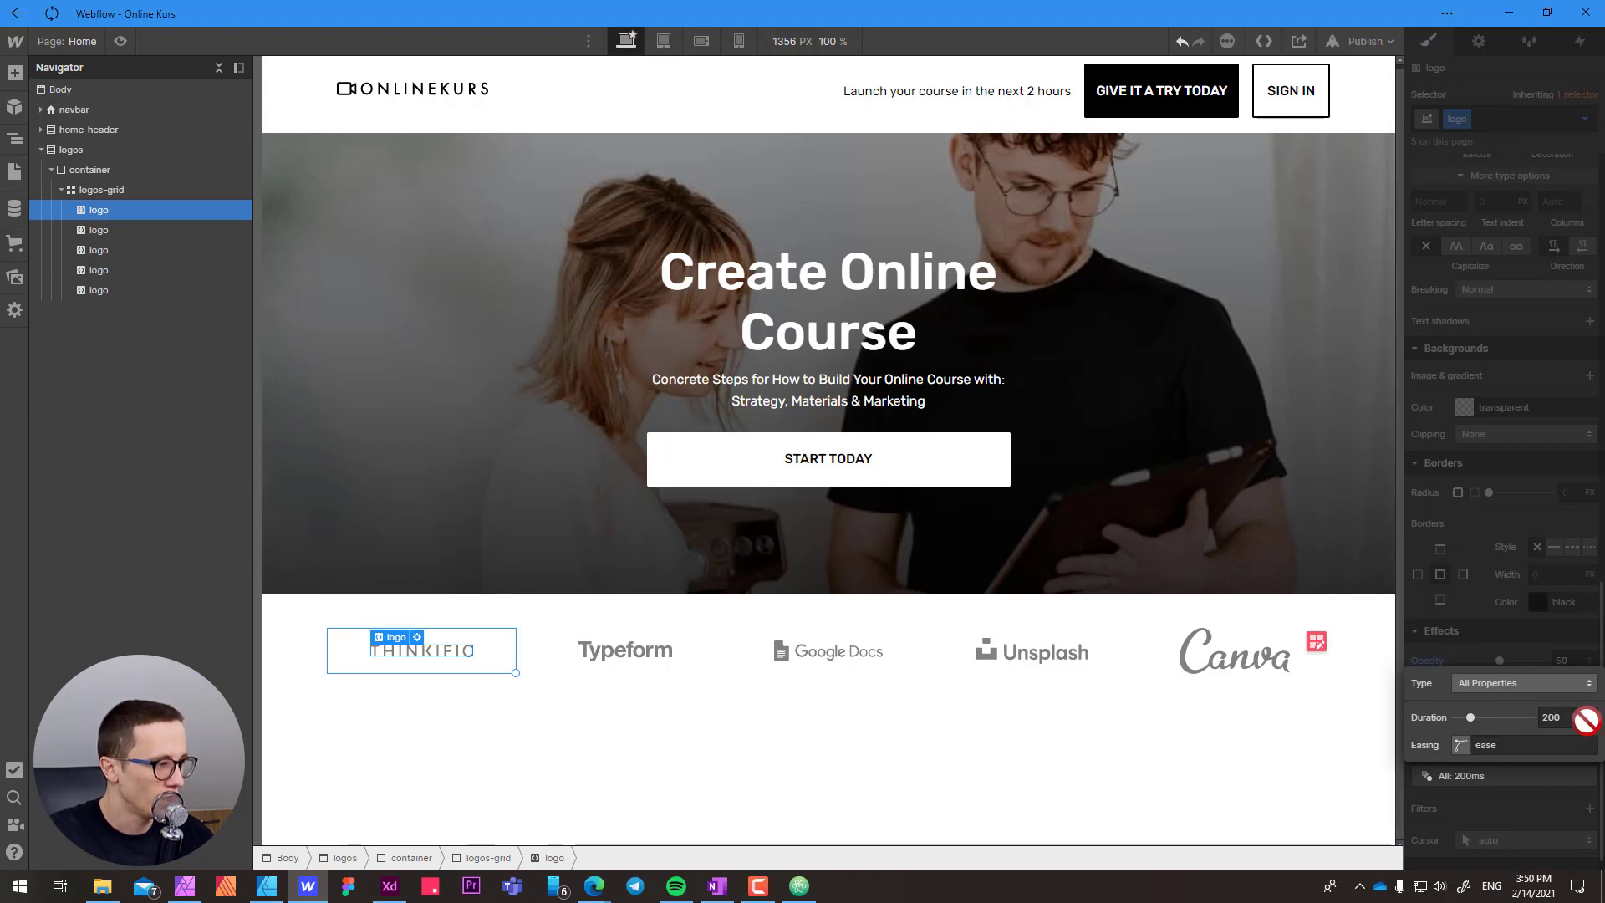
left_click(1124, 726)
- Preview the homepage to check the logos' hover transition, and return to the designer
left_click(121, 41)
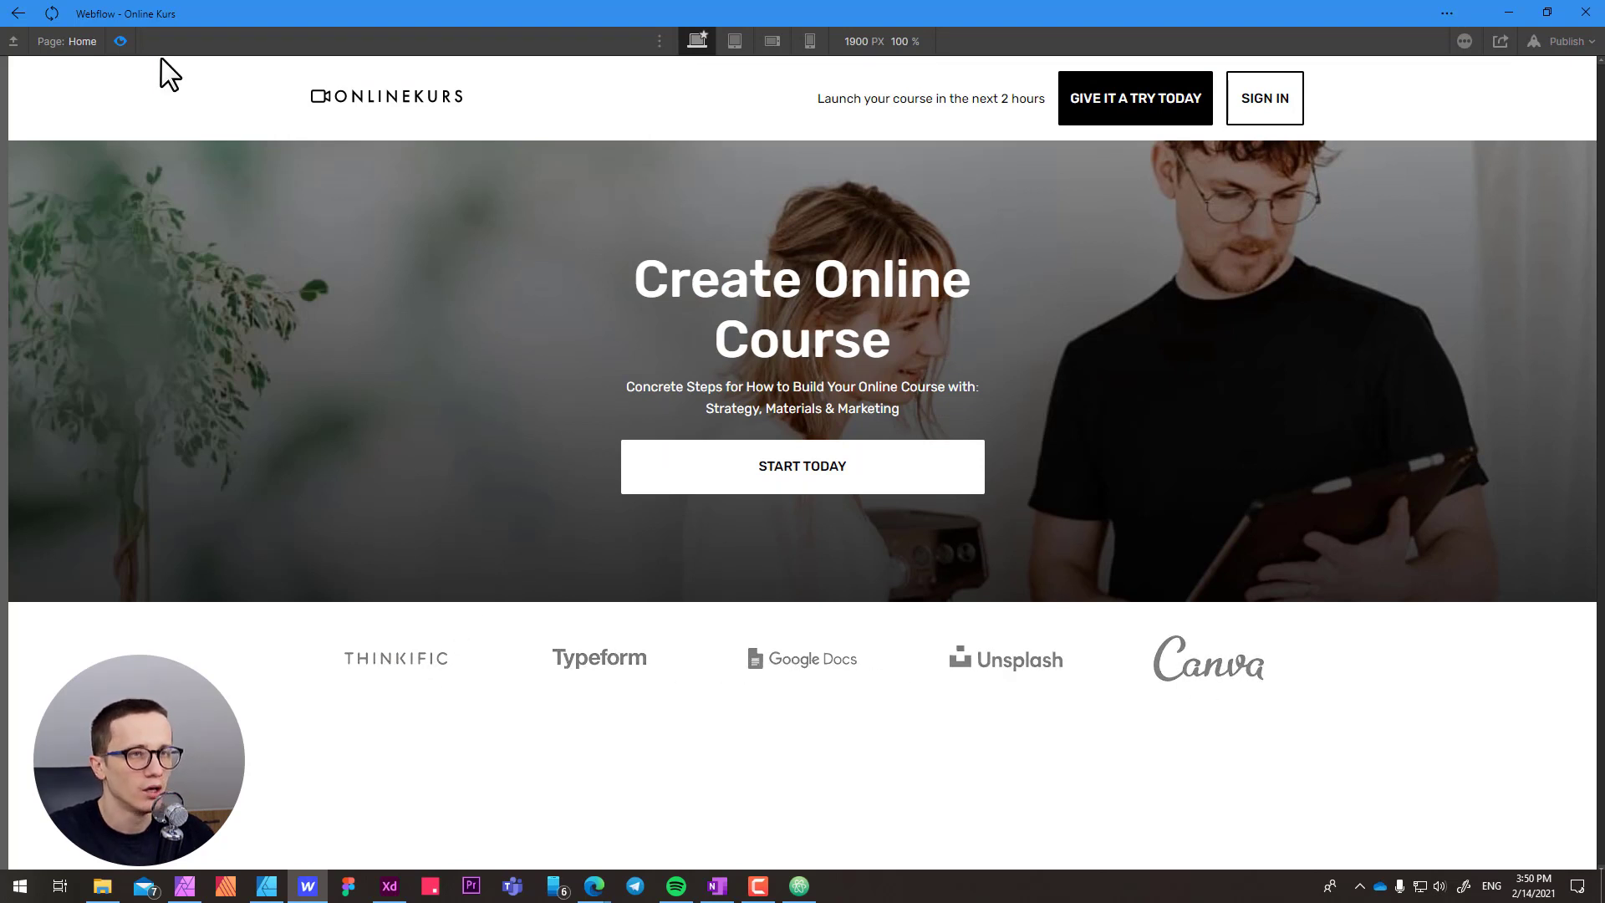
left_click(122, 41)
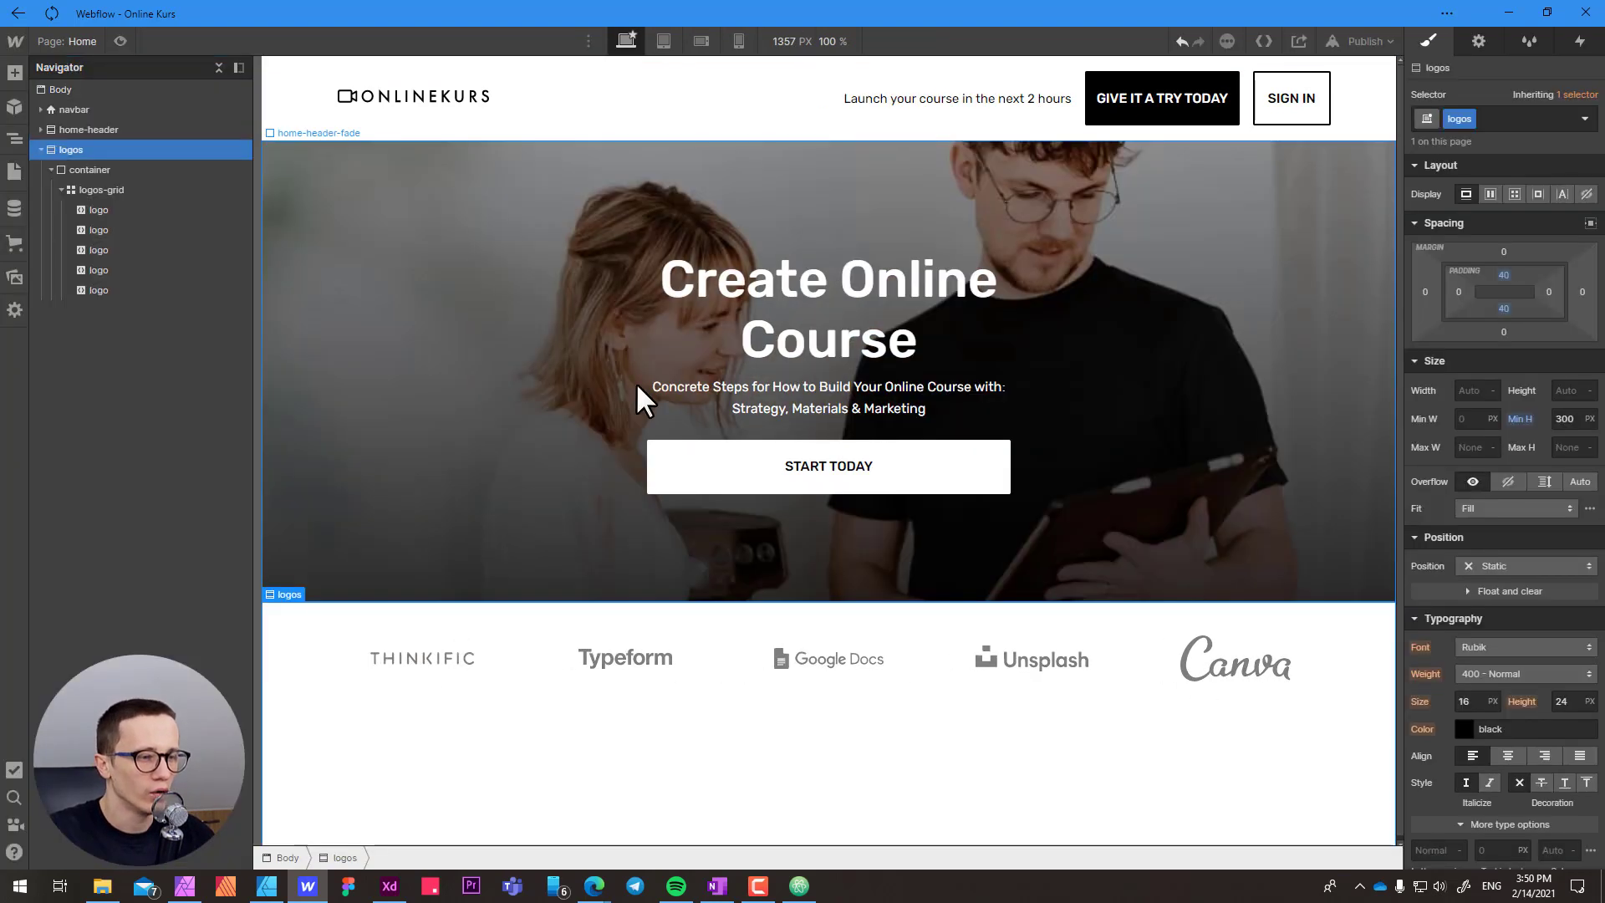
left_click(505, 669)
left_click(564, 740)
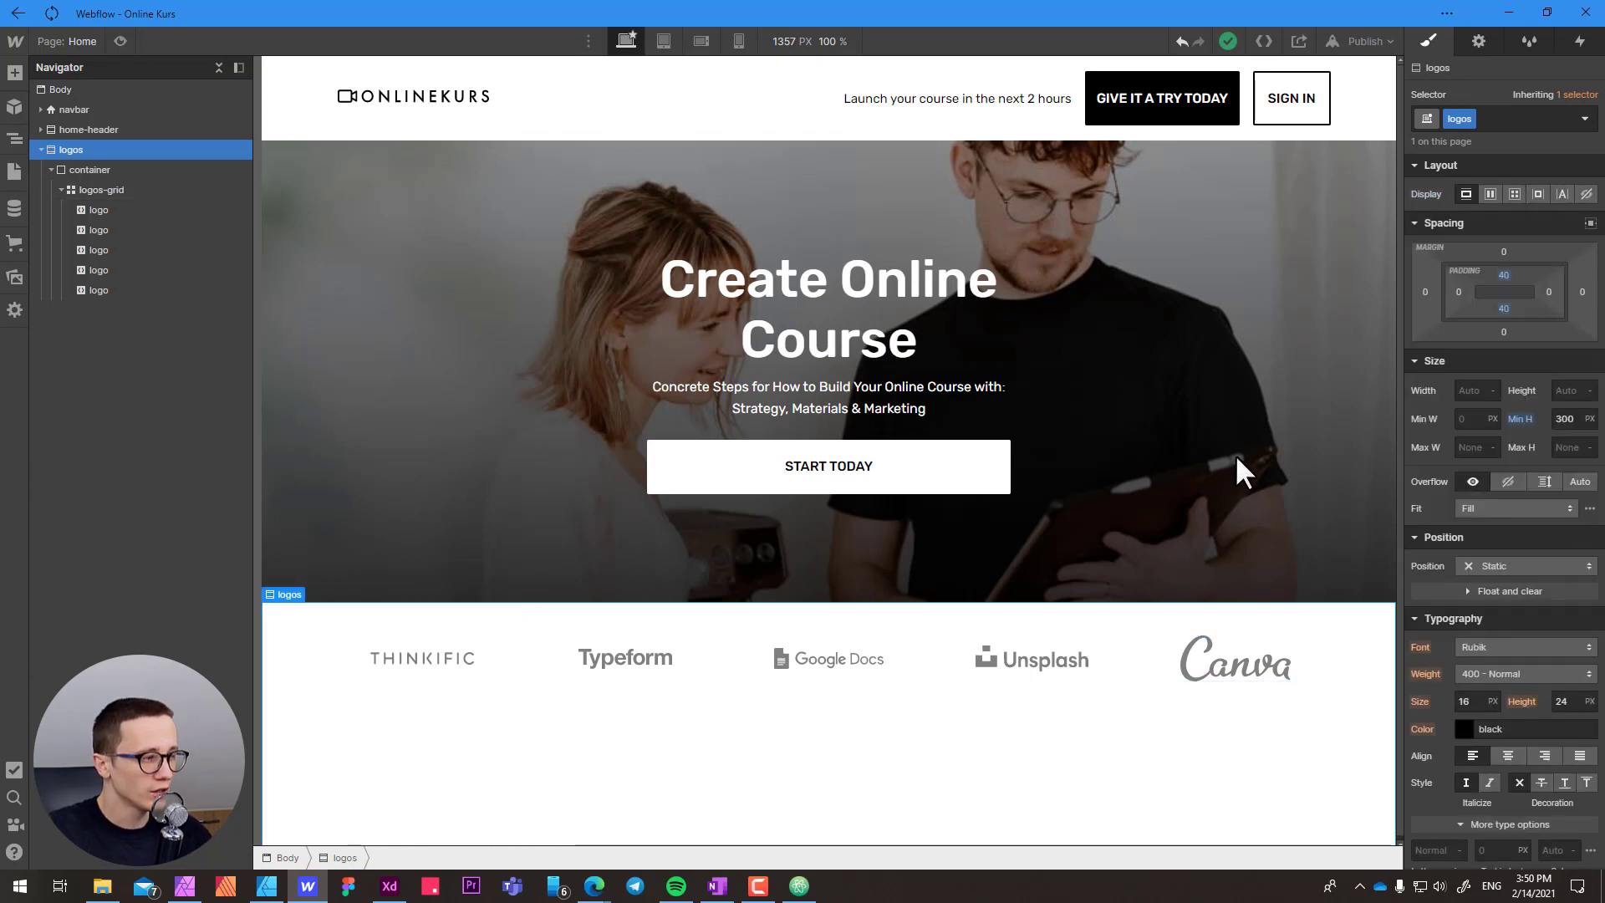
- Check how the logo row fits on a 992 px desktop canvas and on the tablet breakpoint, and return to desktop
left_click_drag(1397, 348, 1245, 361)
left_click_drag(1001, 386, 995, 334)
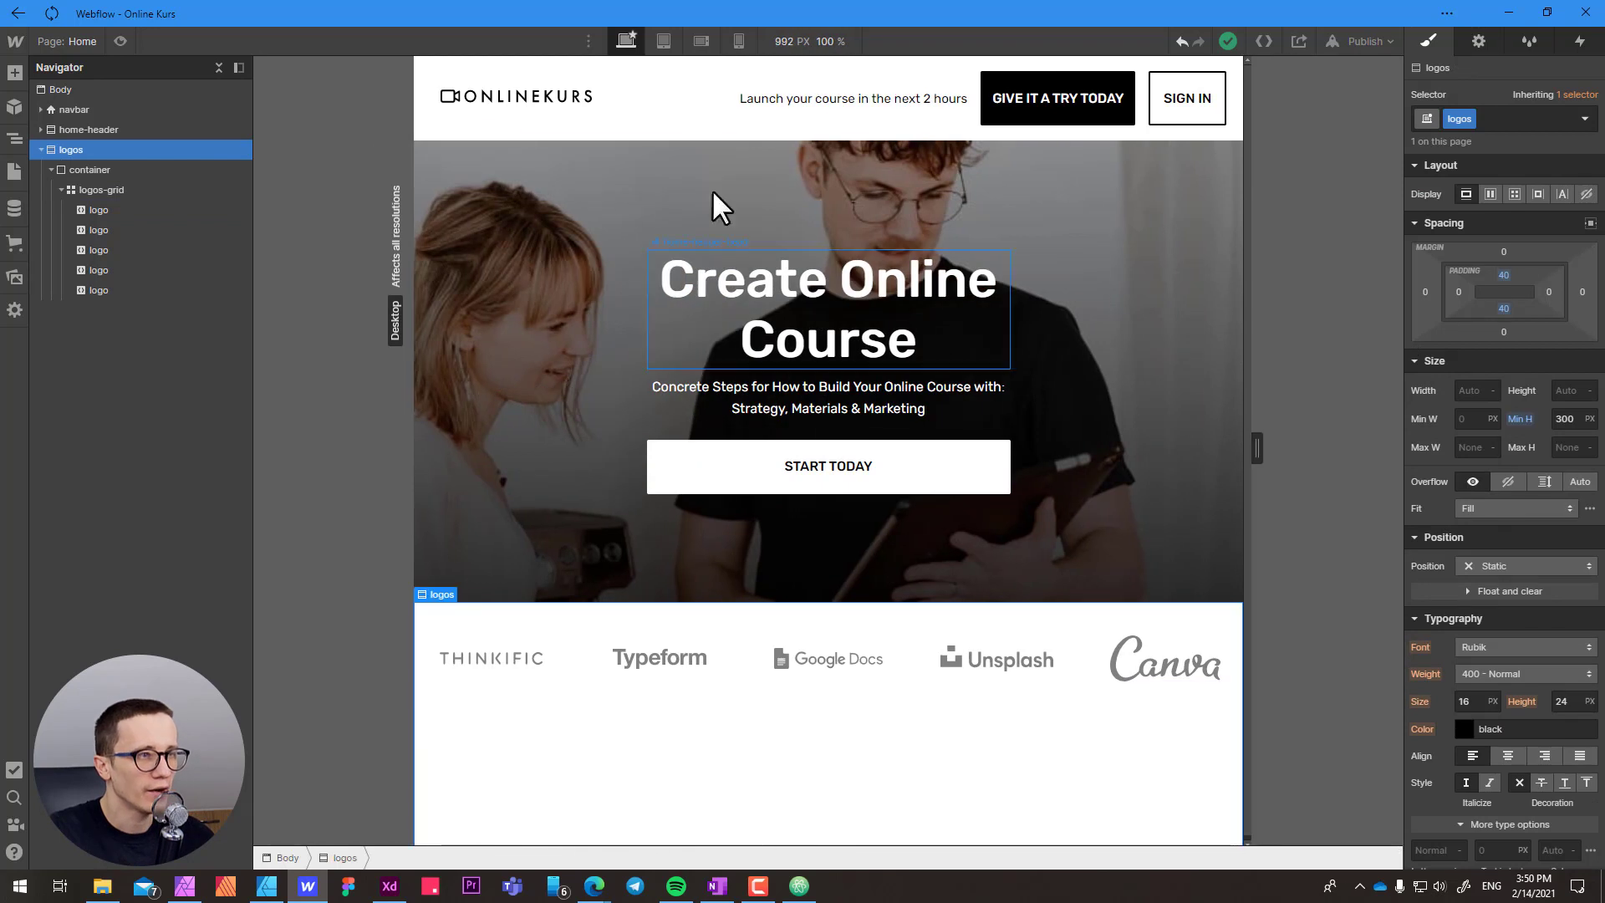
left_click(662, 40)
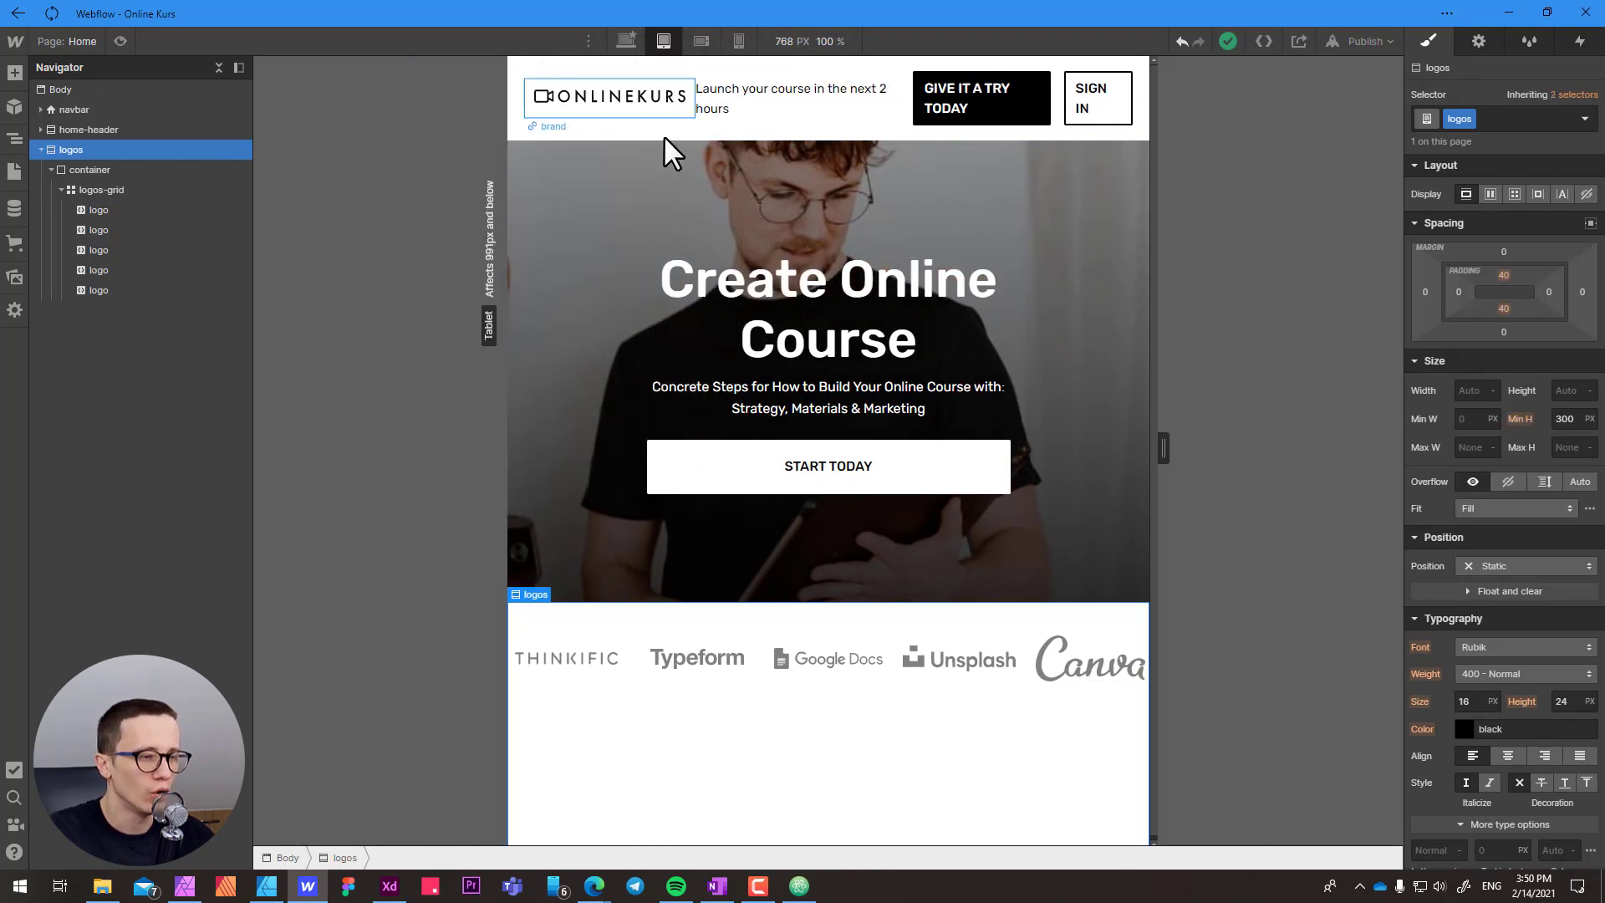
left_click_drag(1167, 464, 943, 526)
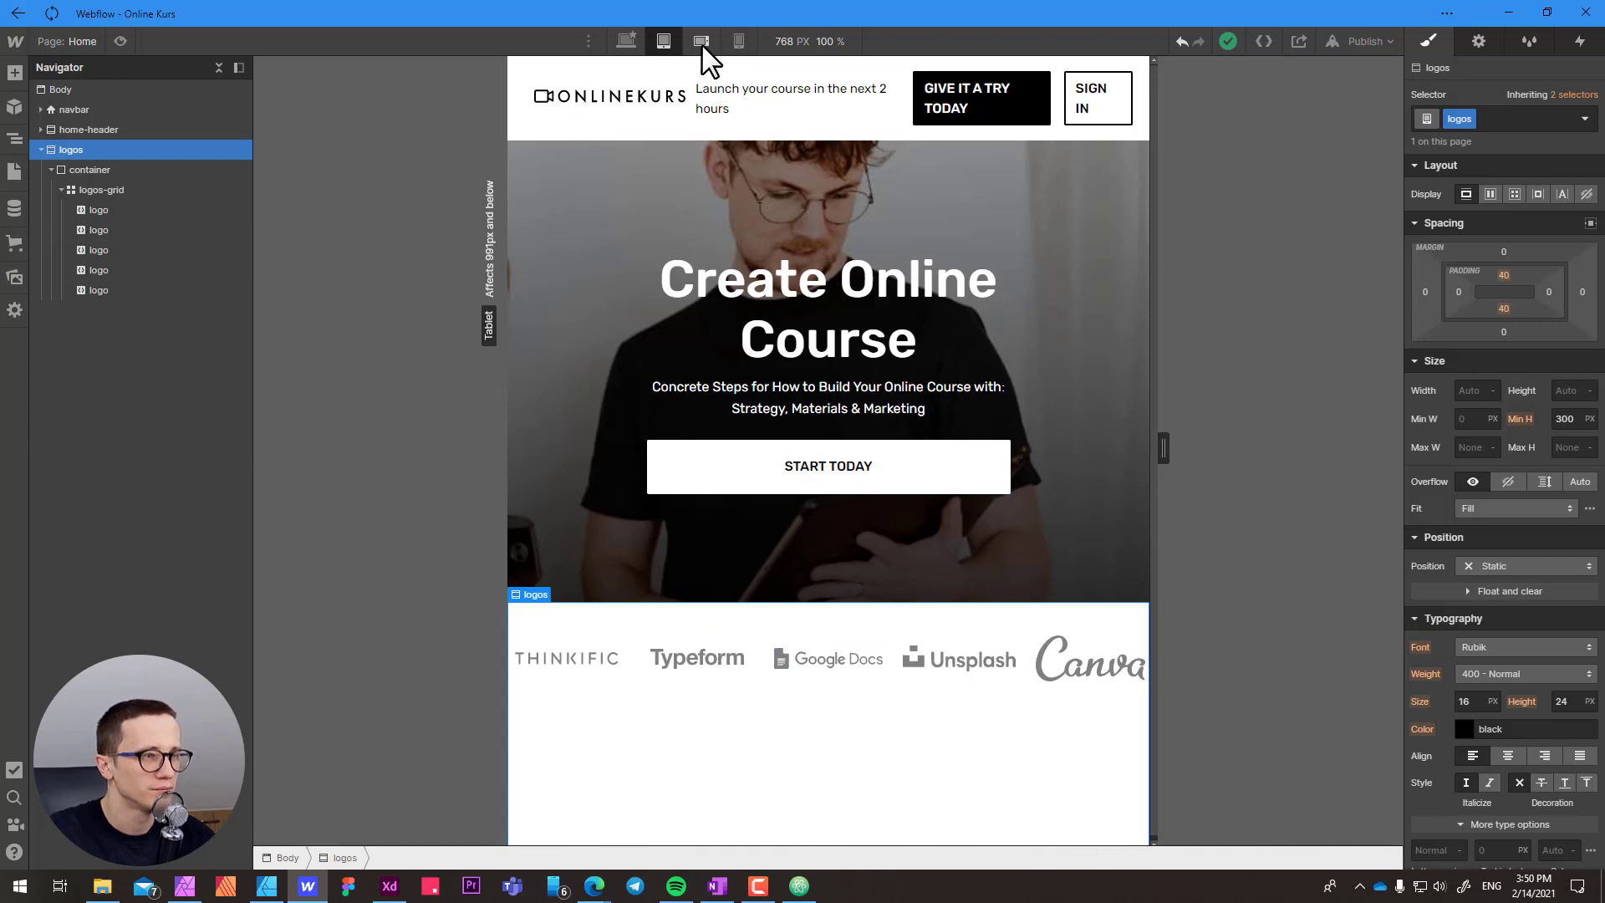
left_click(626, 40)
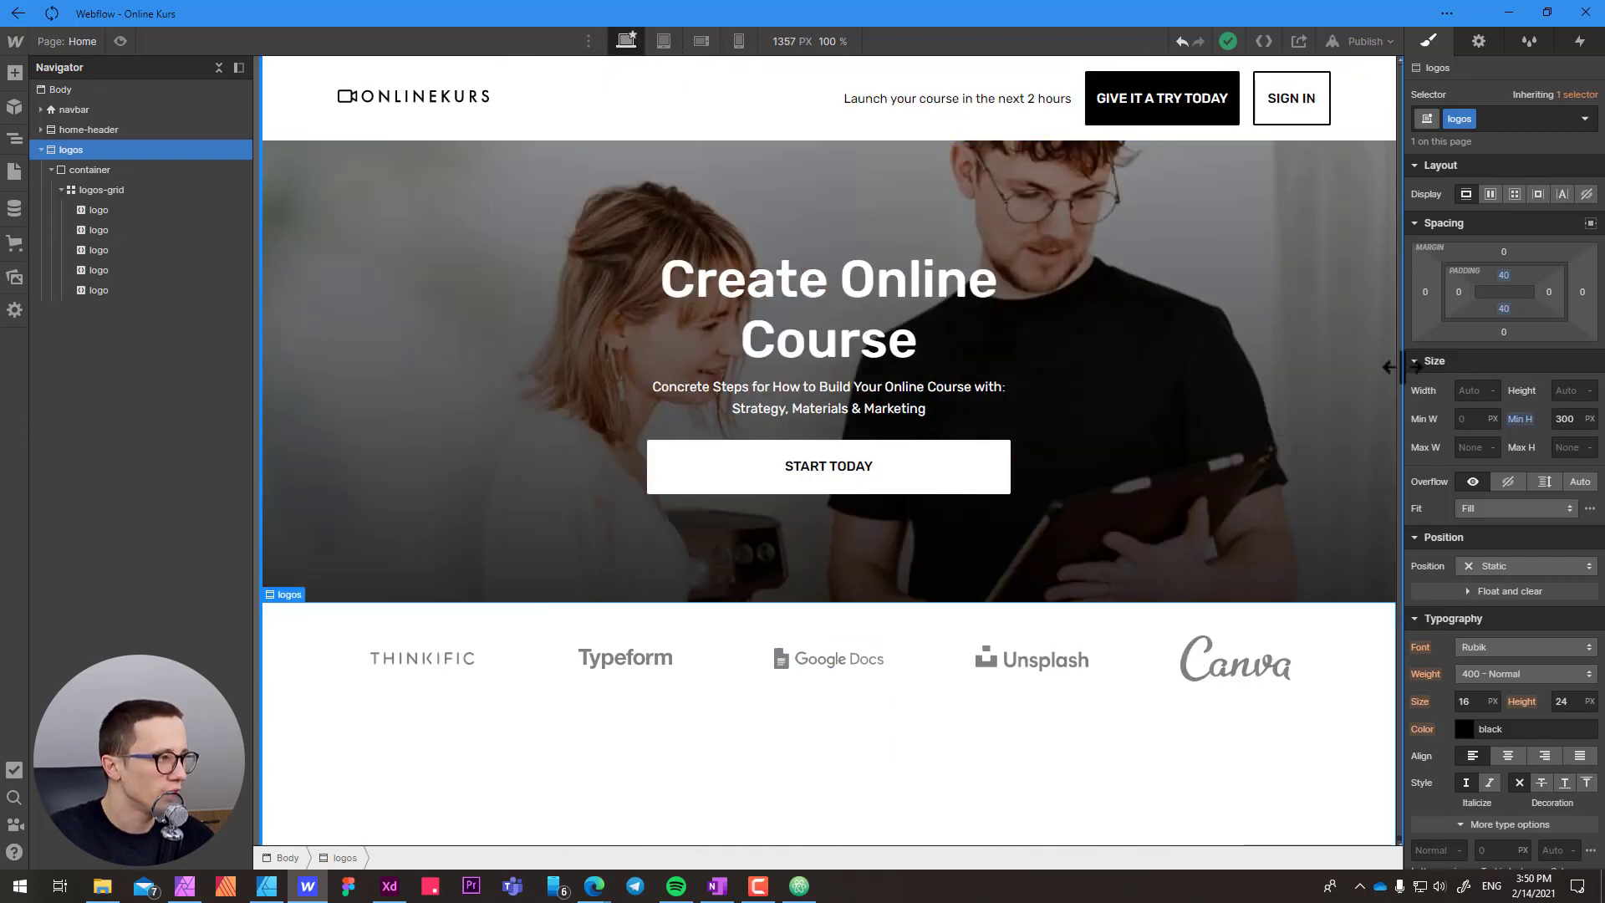
- Set the logos-grid's left and right padding to 20 px, checking the row at 992 px and 1316 px canvas widths
left_click_drag(1401, 368, 1146, 401)
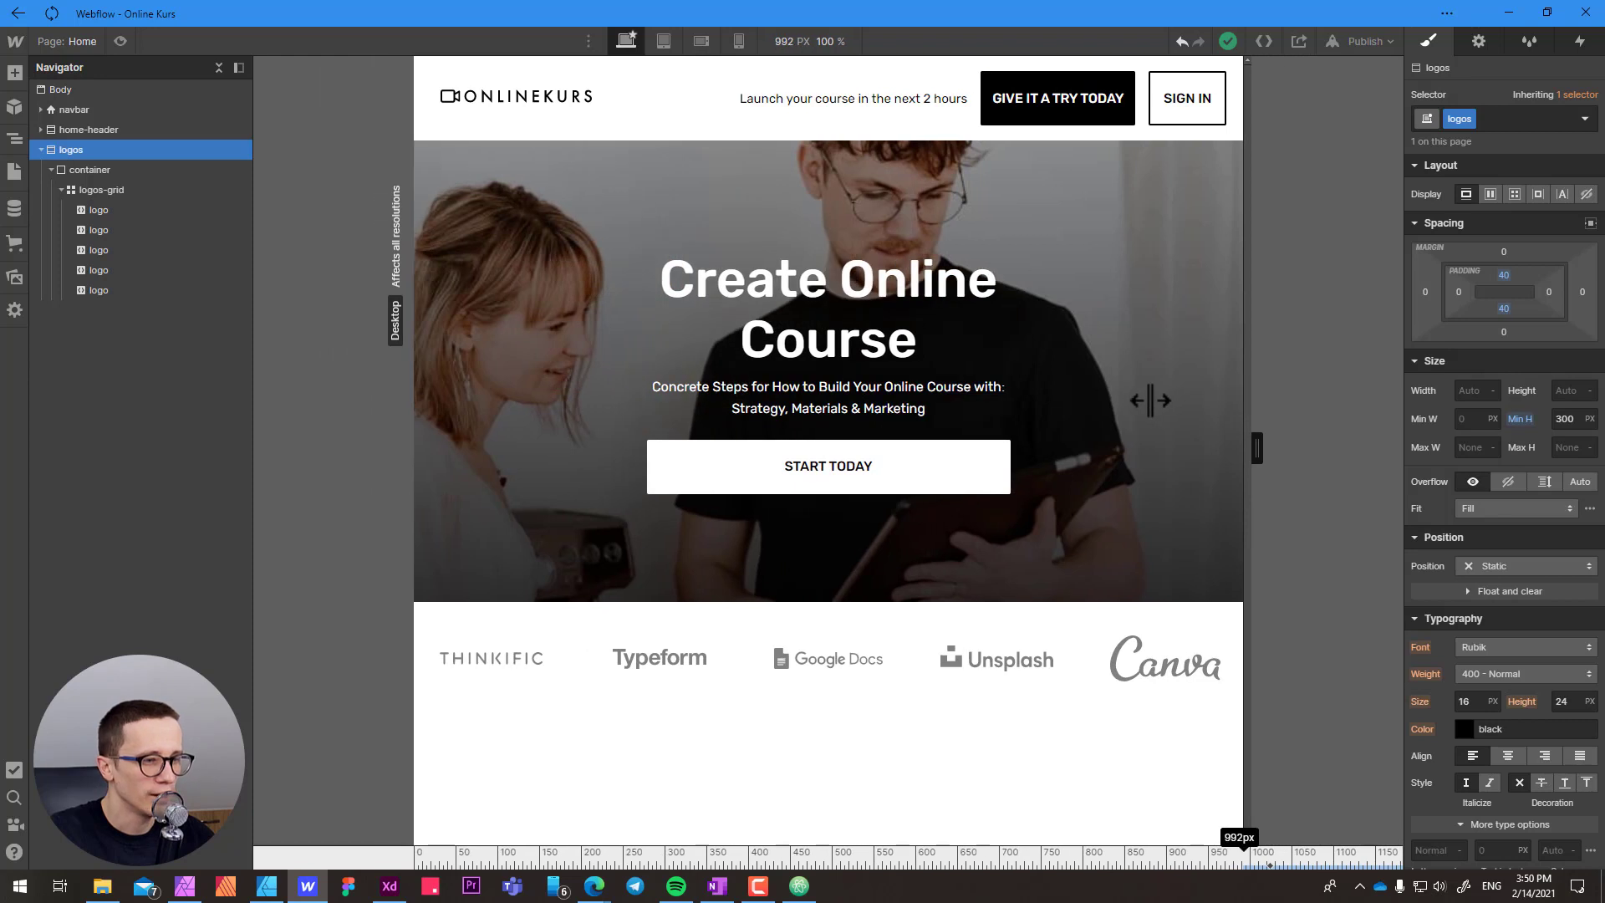
left_click(449, 671)
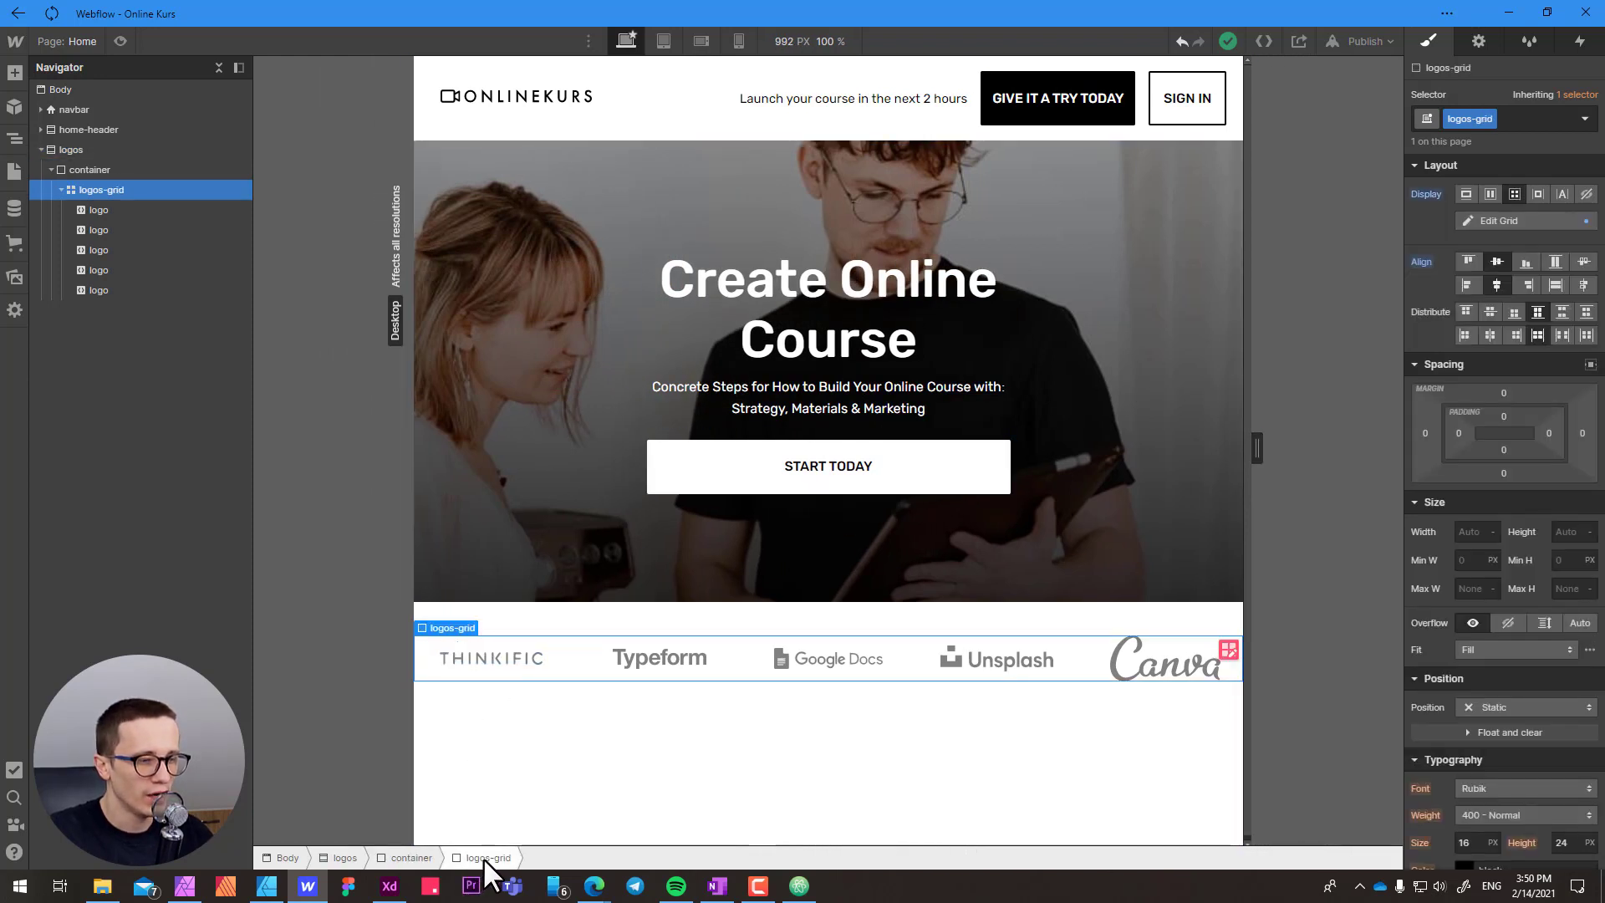
left_click(1457, 433)
left_click(1528, 486)
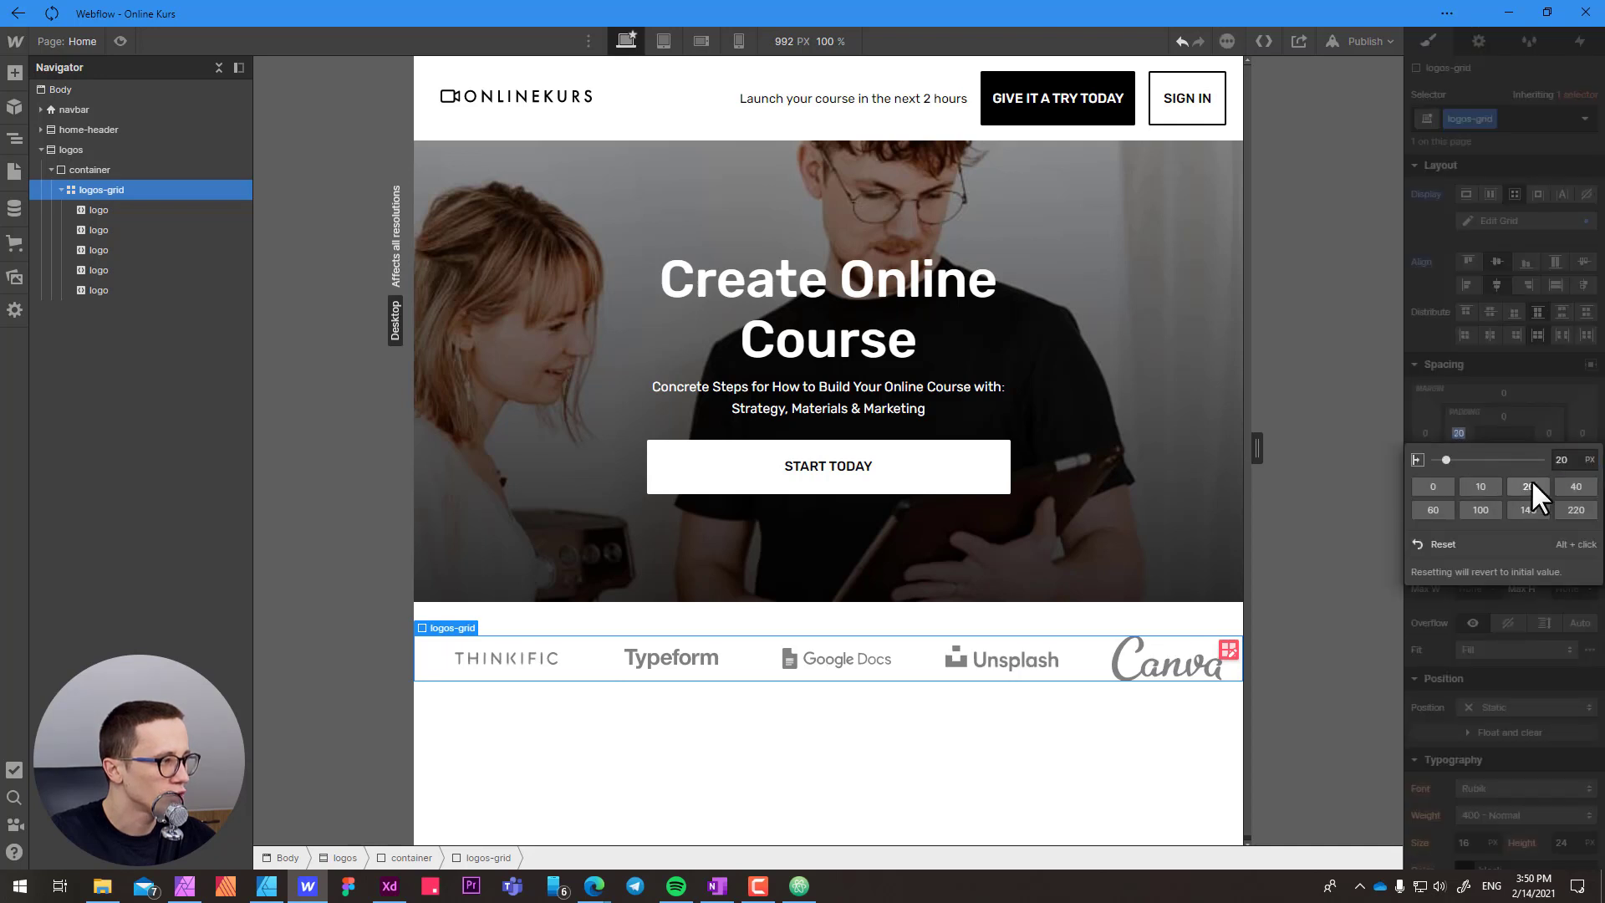
left_click(1547, 429)
left_click(1552, 436)
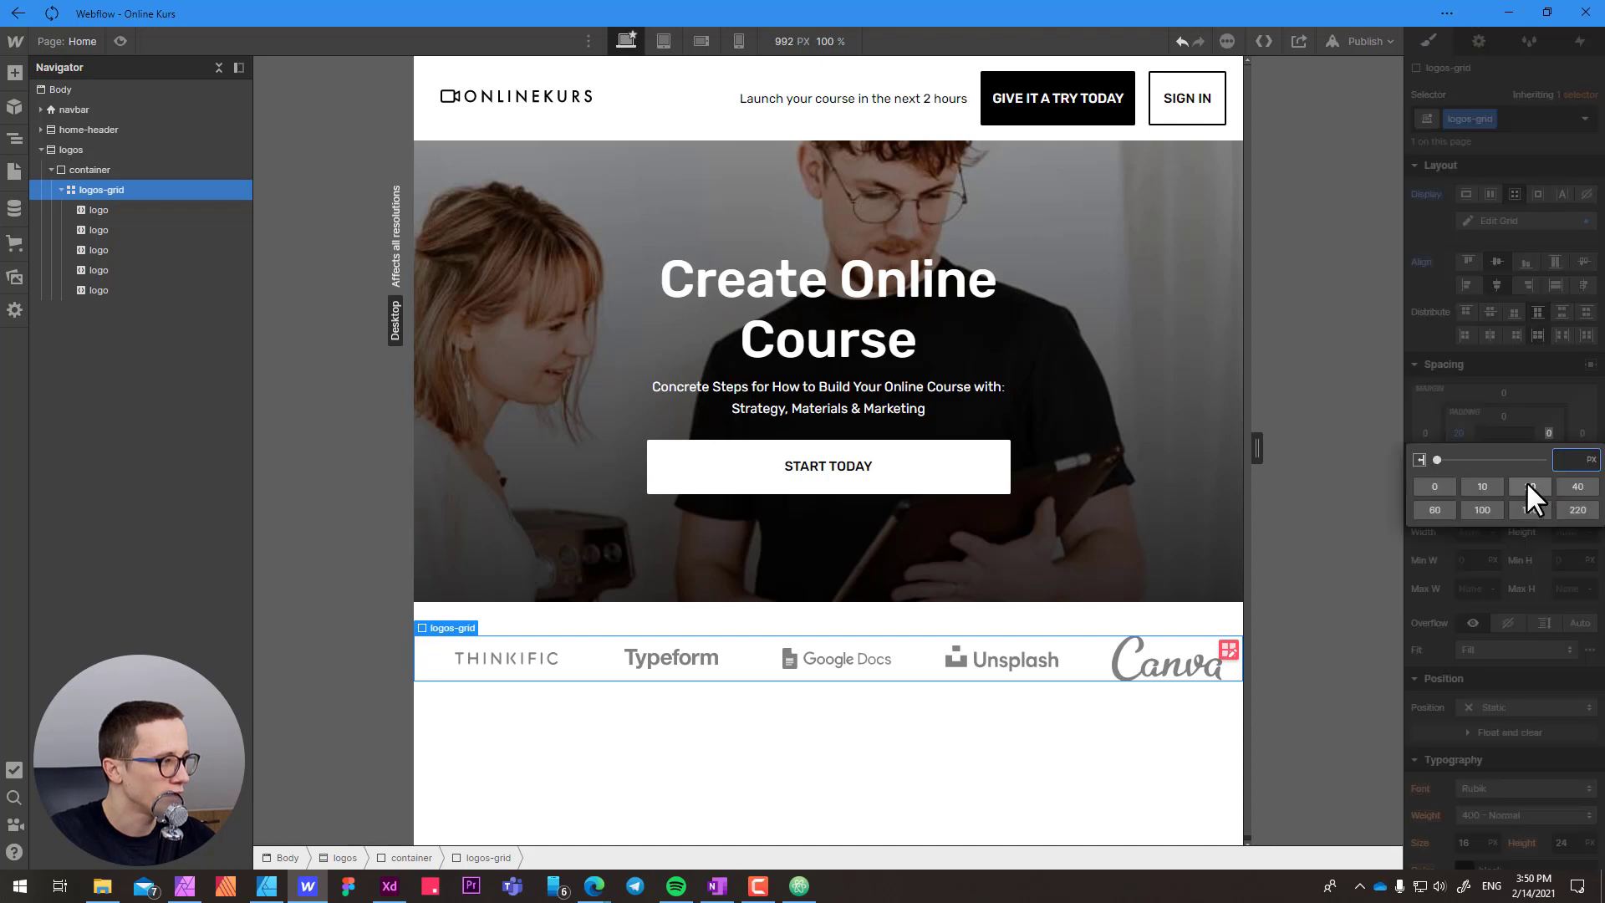
left_click(1530, 485)
left_click(861, 629)
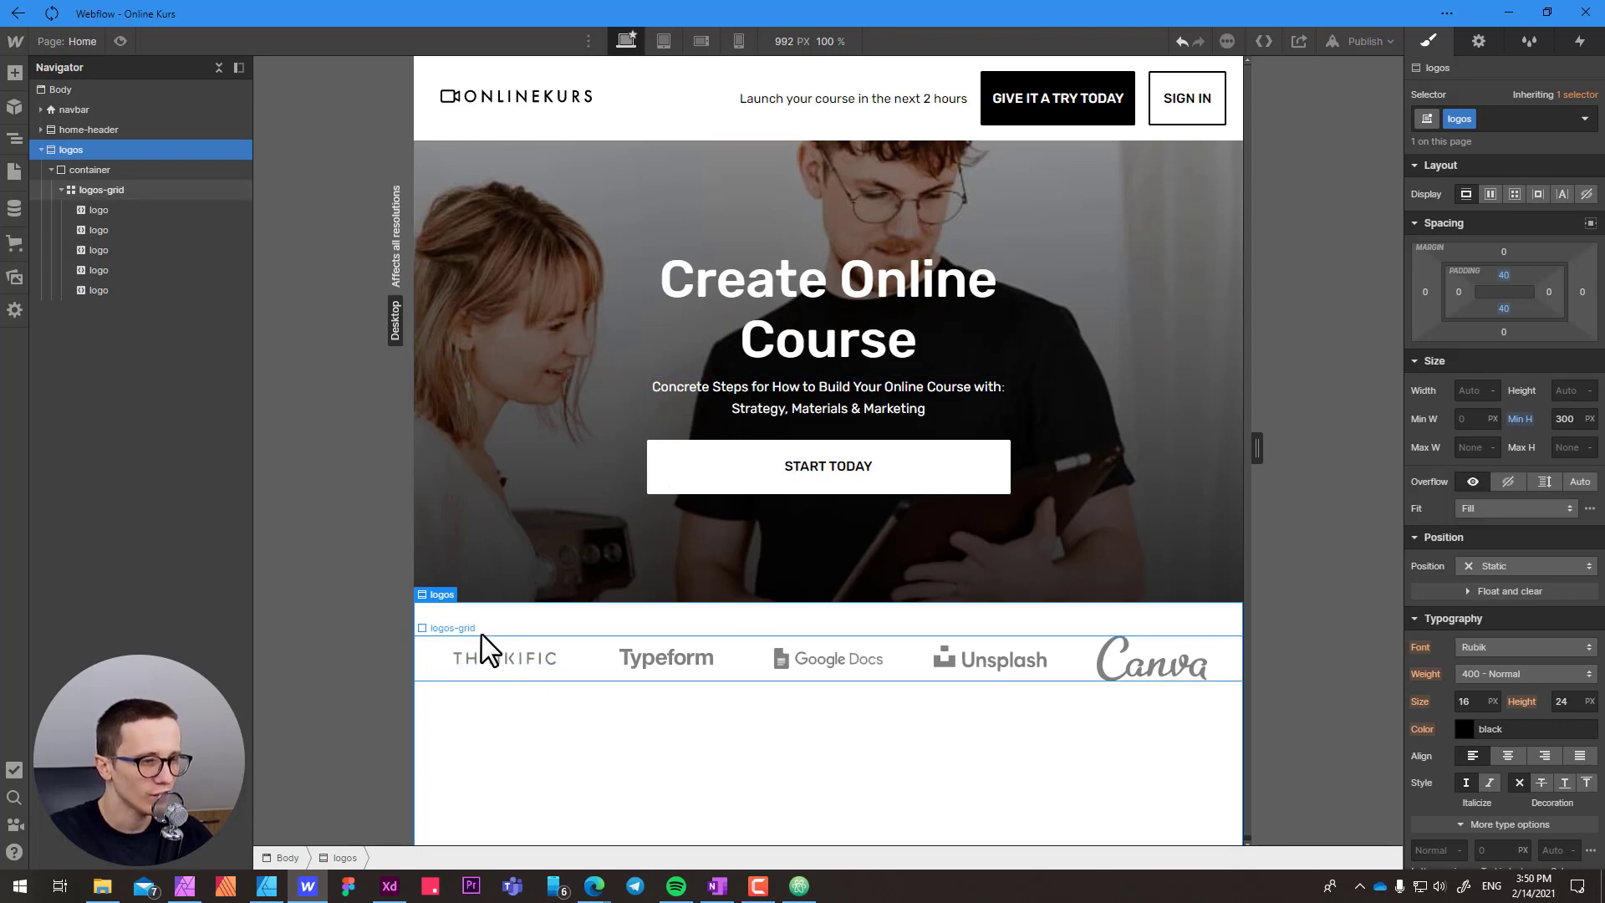
left_click_drag(1258, 447, 1393, 447)
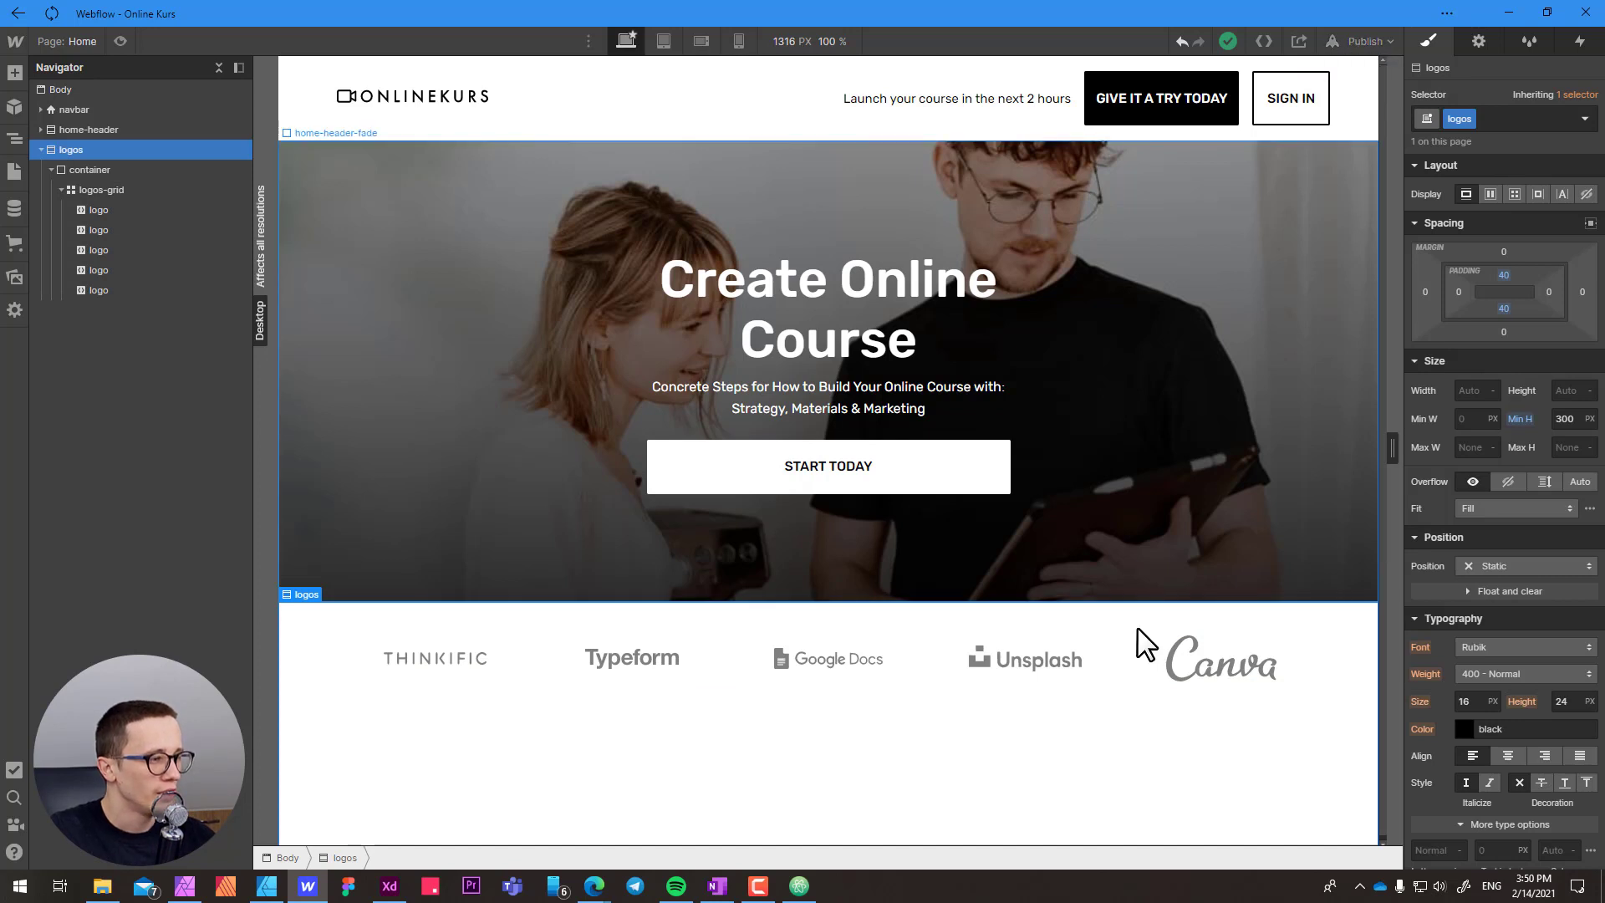
- Try other font colors on the logo class using the Unsplash logo, and return the color to black
left_click(1031, 660)
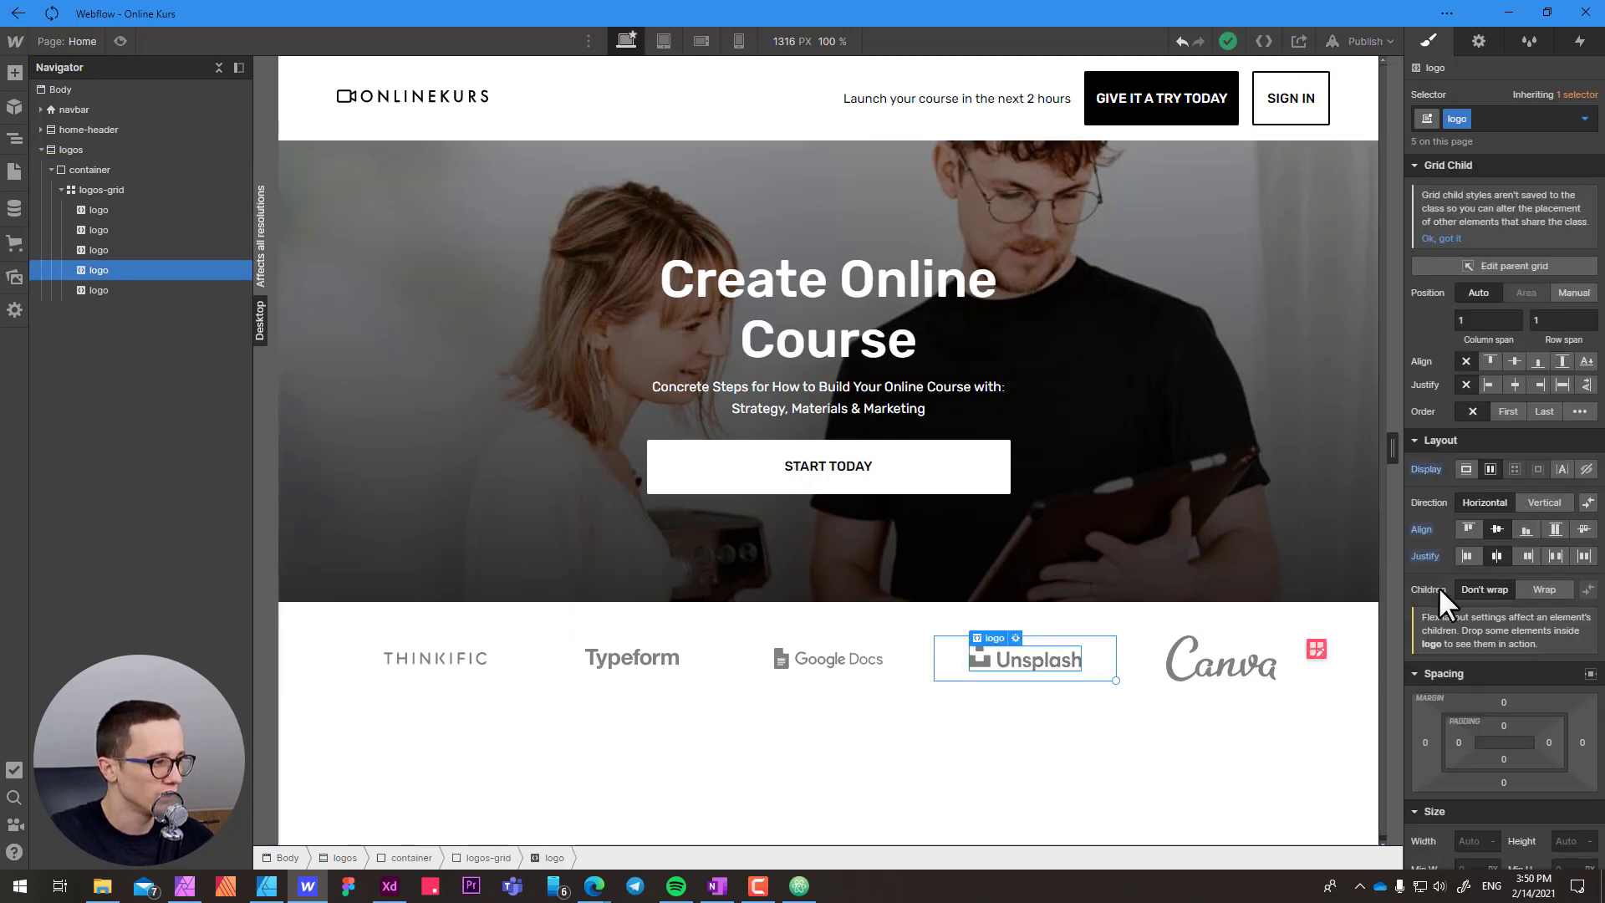
scroll(1472, 534, "down", 4)
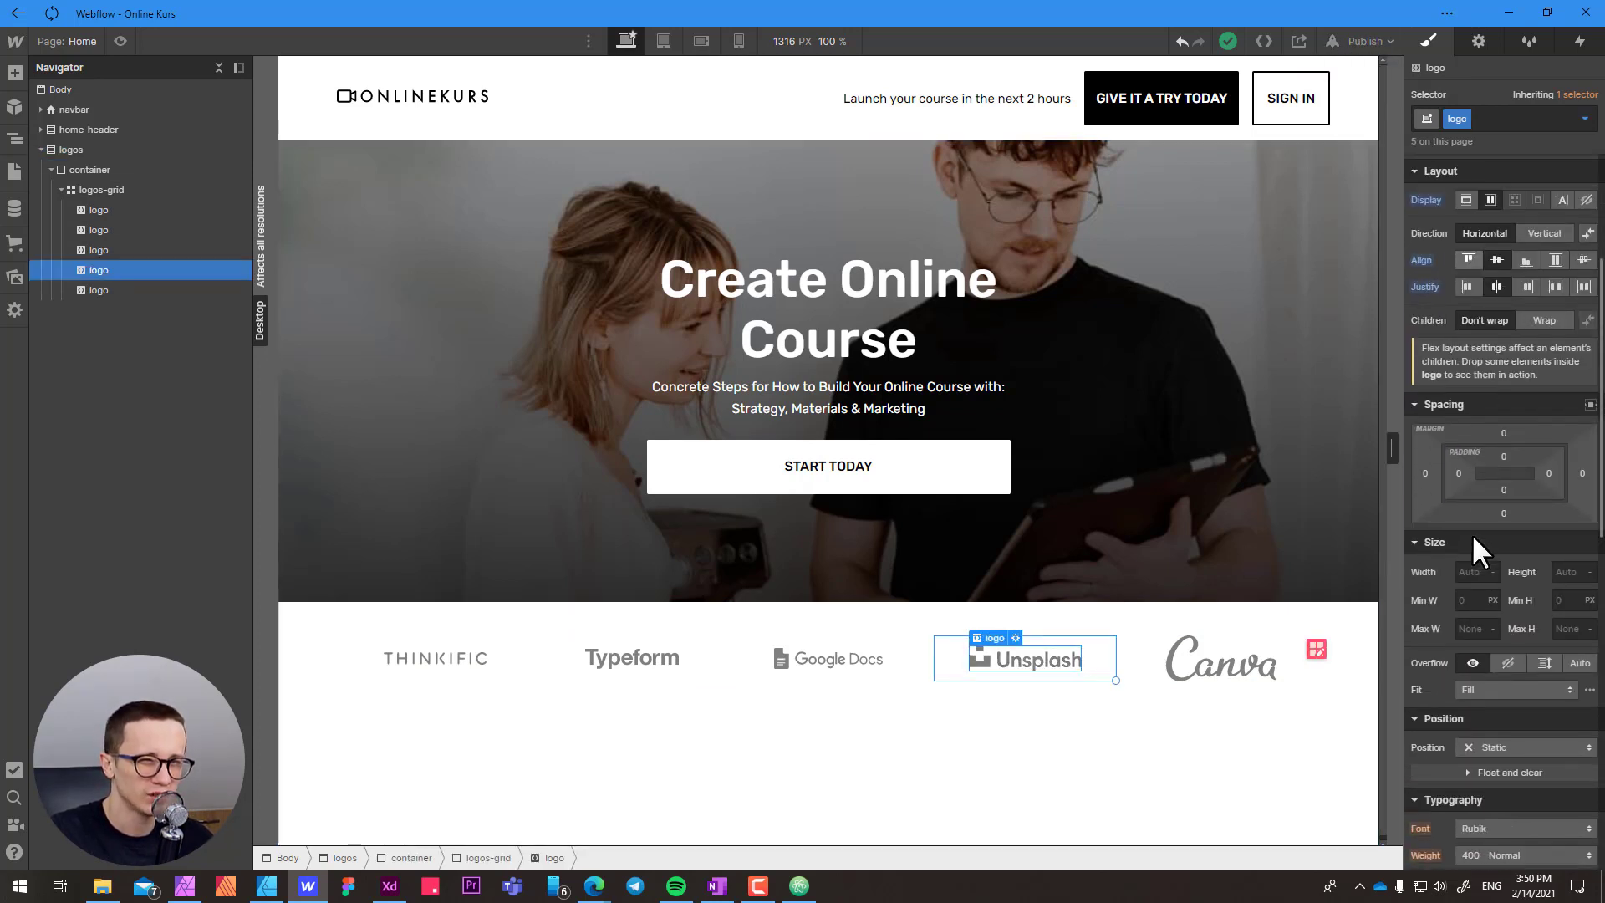
scroll(1471, 533, "down", 4)
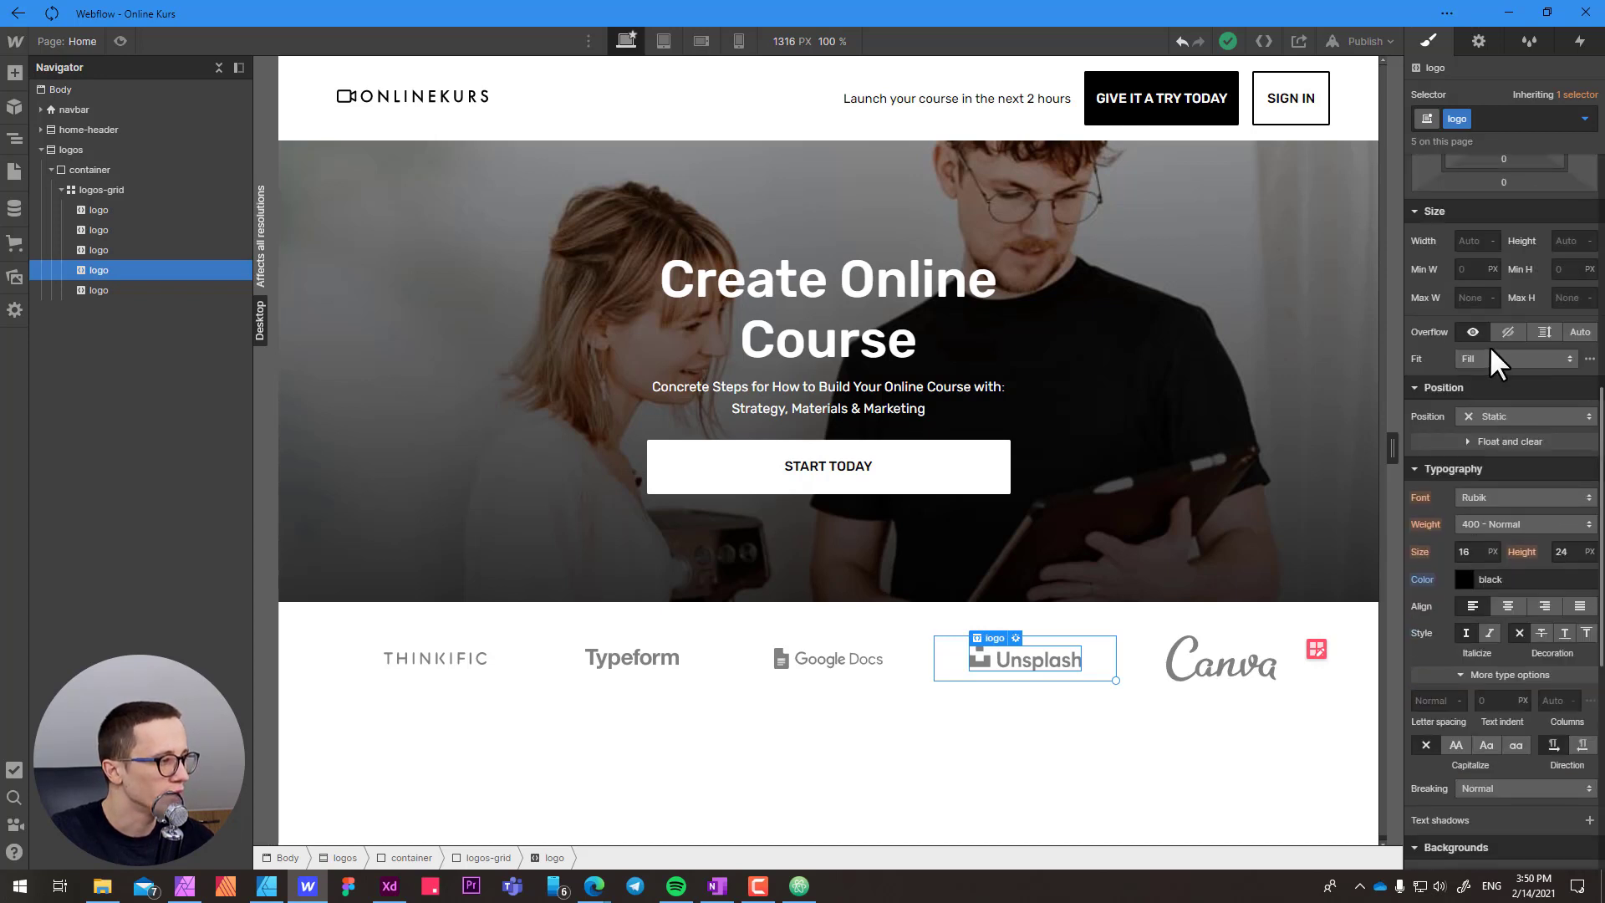
left_click(1463, 578)
left_click_drag(1489, 328, 1488, 380)
left_click(1321, 698)
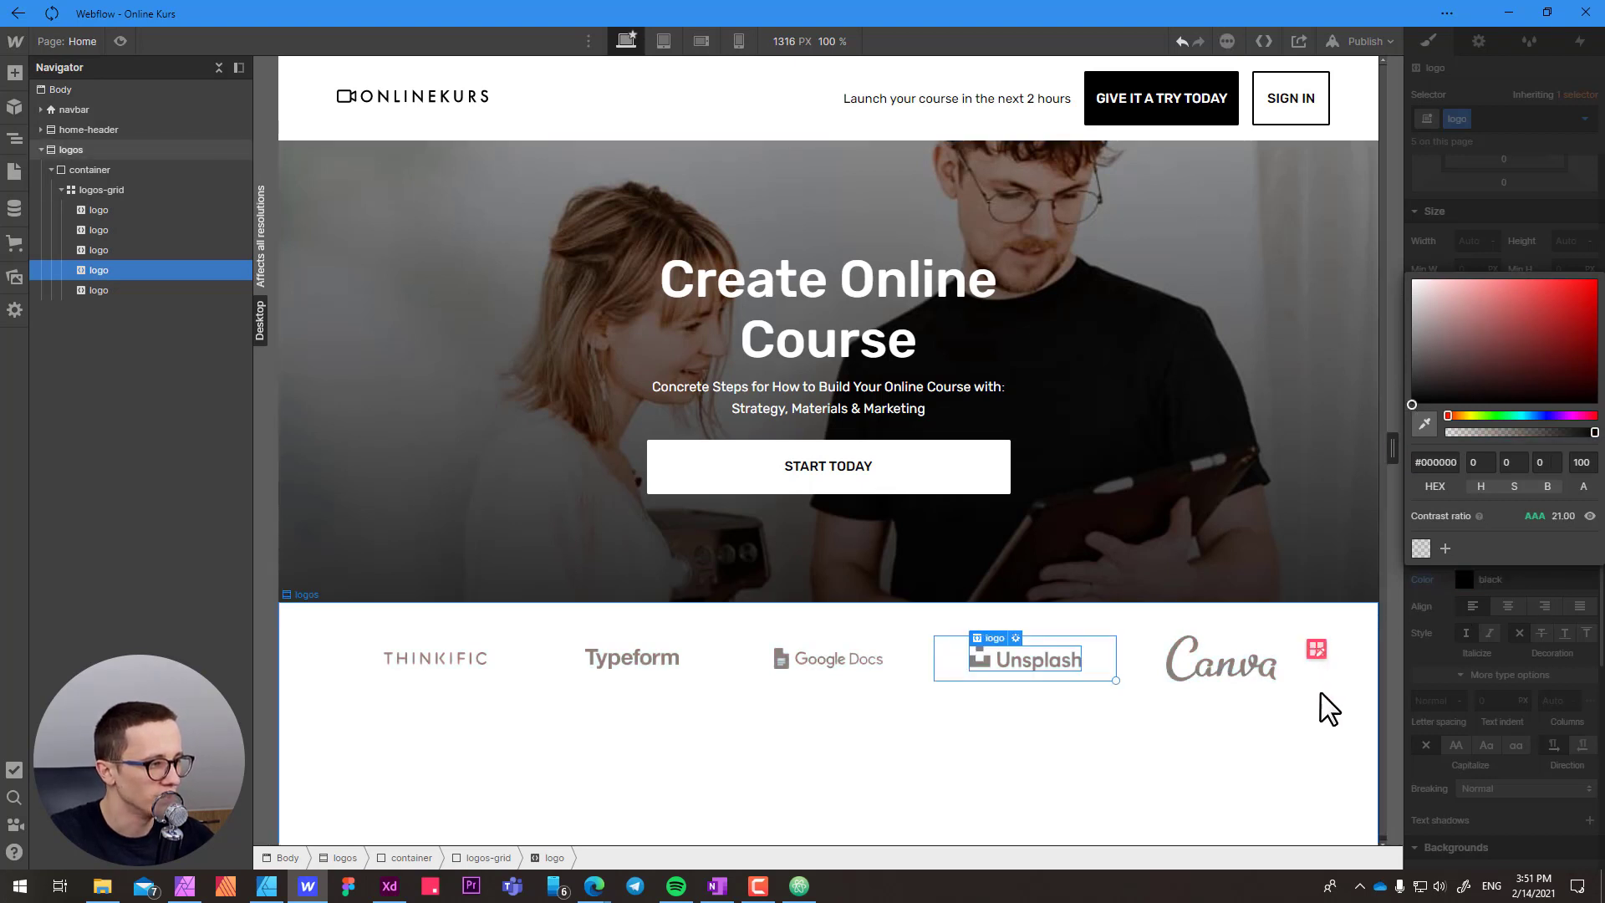
- Publish the site to its webflow.io domain and open the live homepage
left_click(1363, 42)
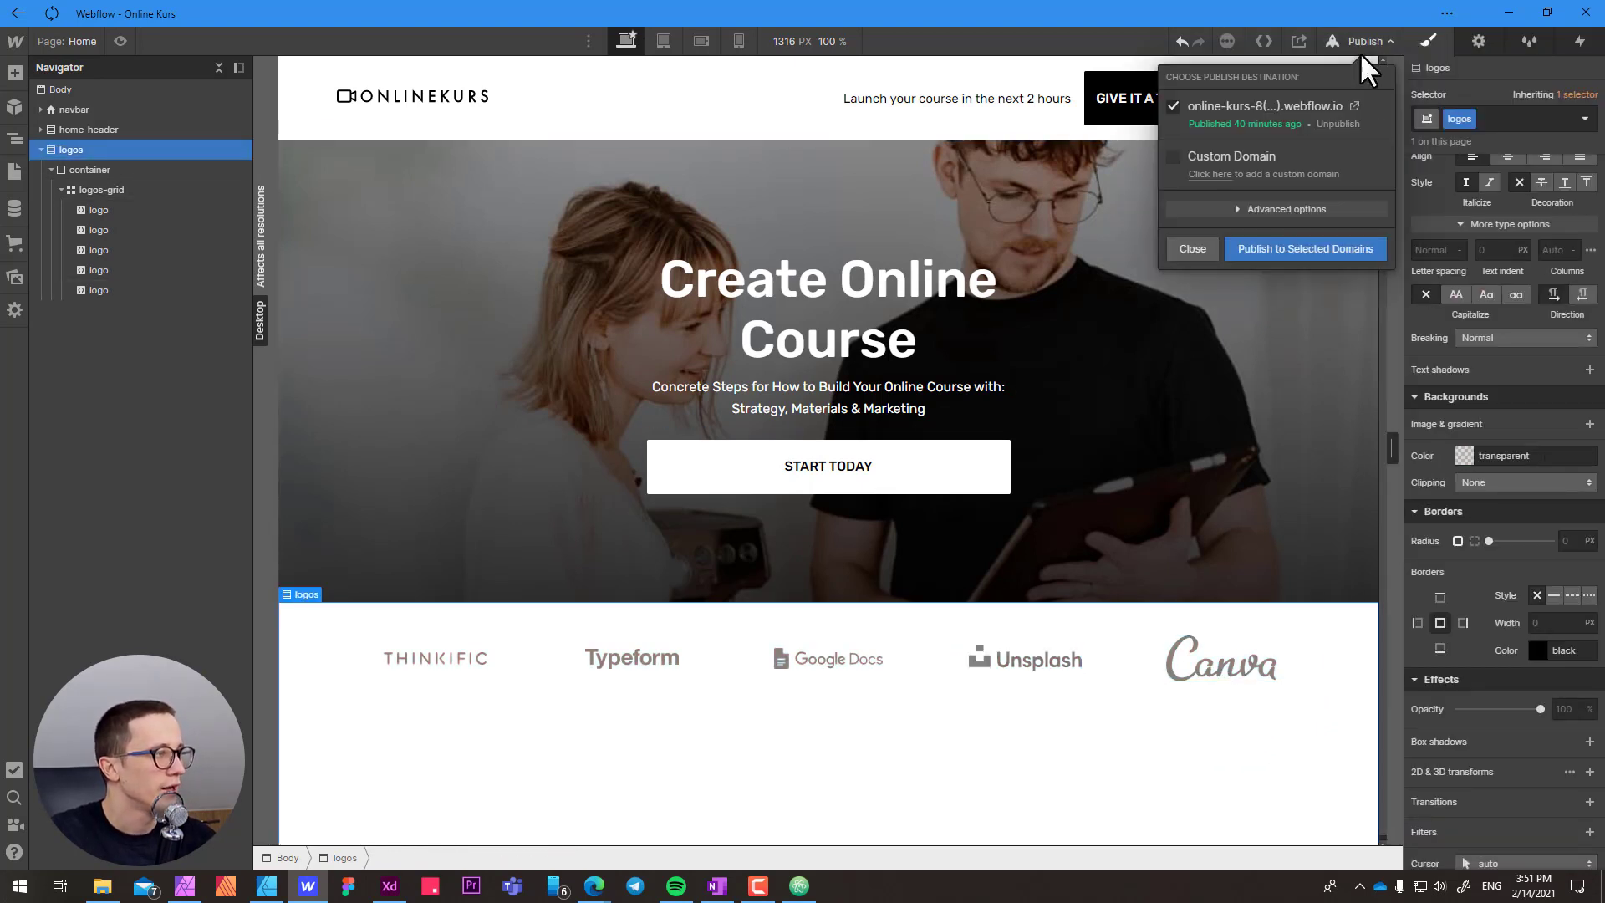
left_click(1298, 250)
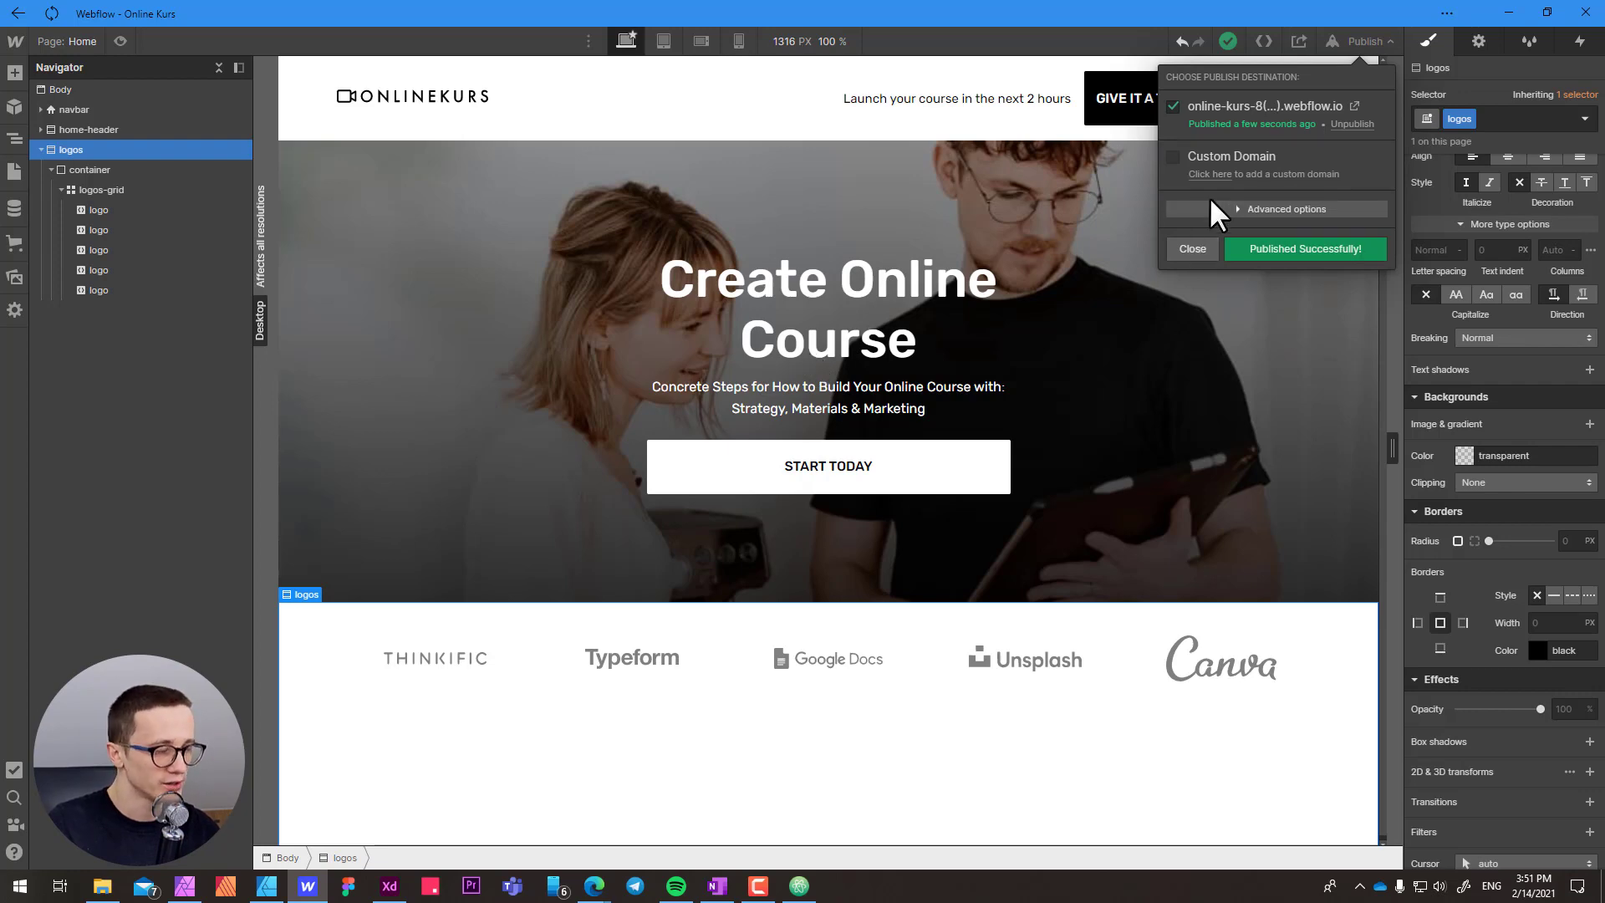
left_click(1354, 110)
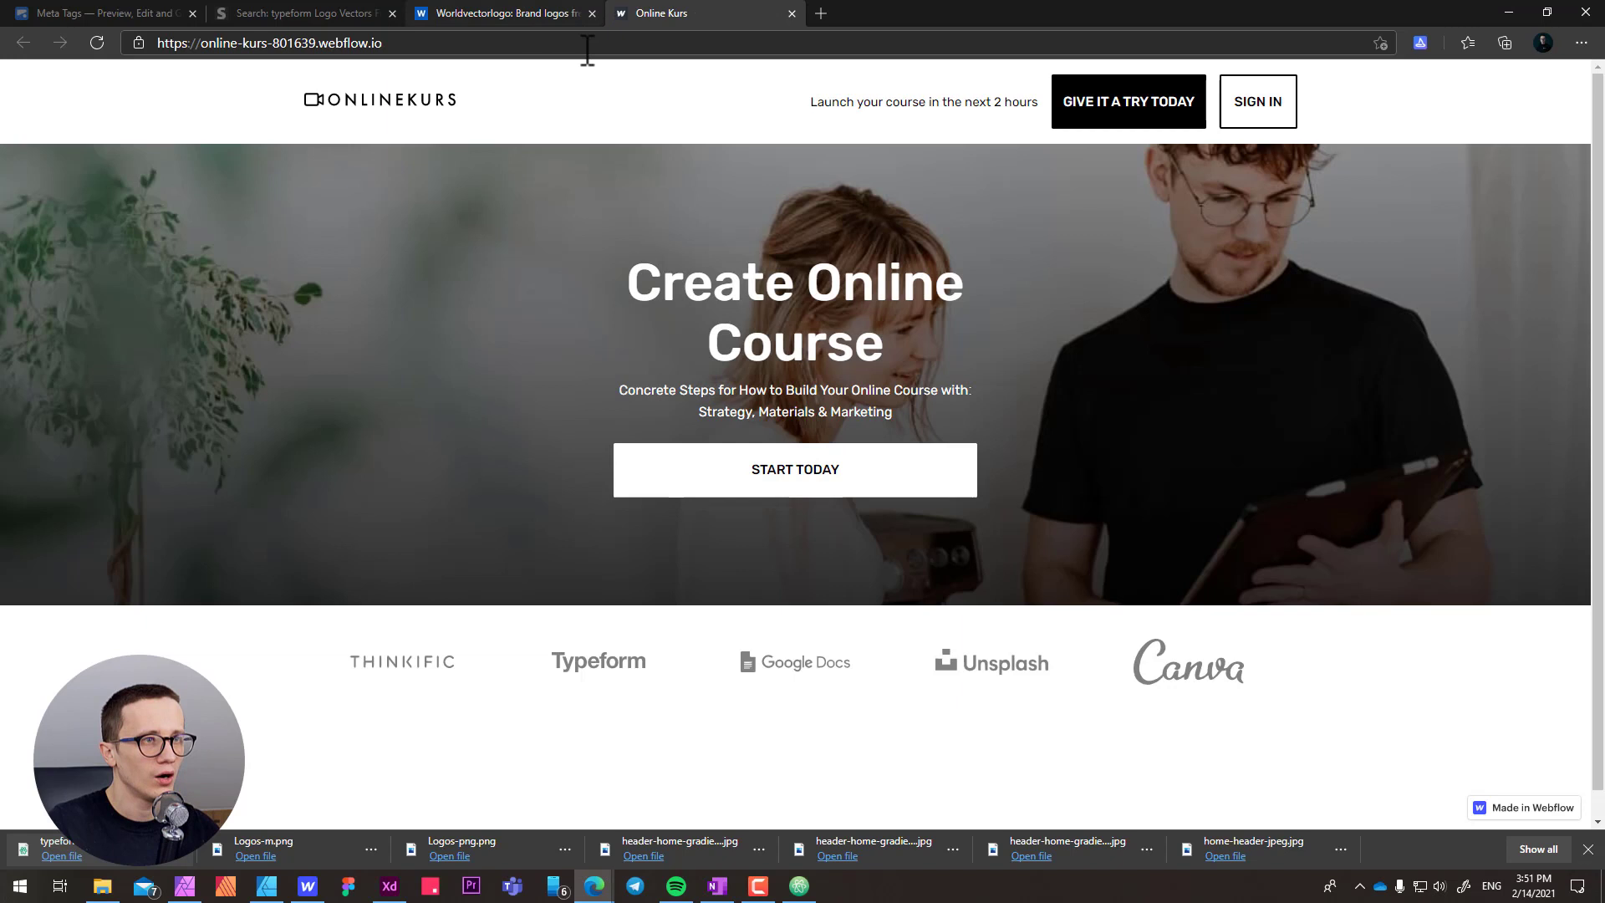
- Close the Worldvectorlogo page in the browser and place the Online Kurs page second, after Meta Tags
left_click(592, 14)
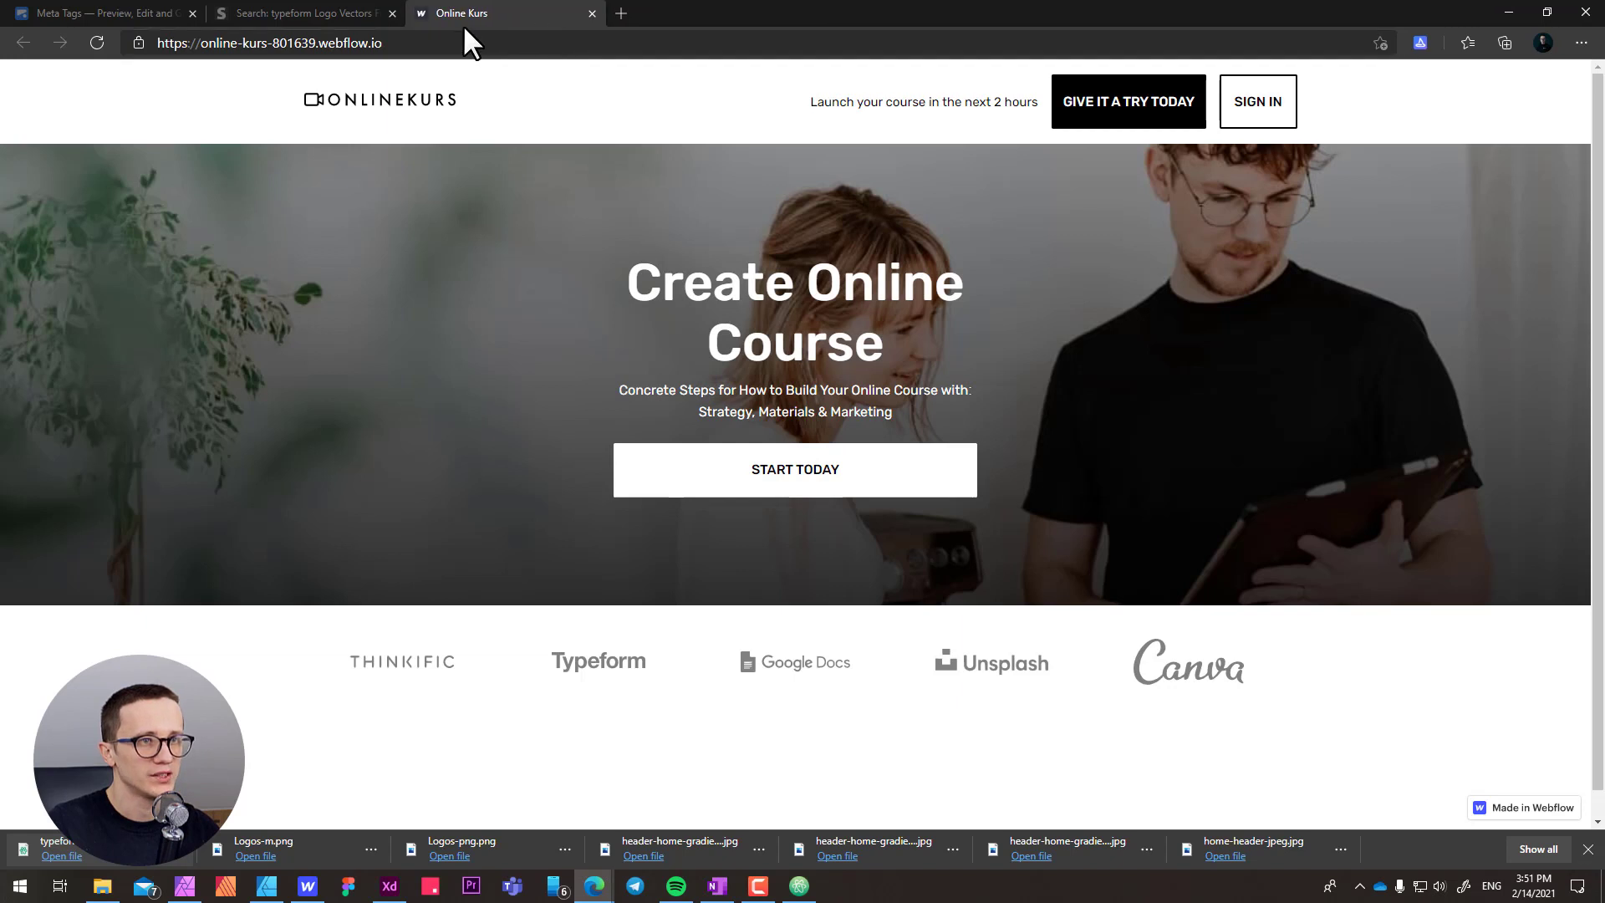
left_click_drag(465, 14, 346, 16)
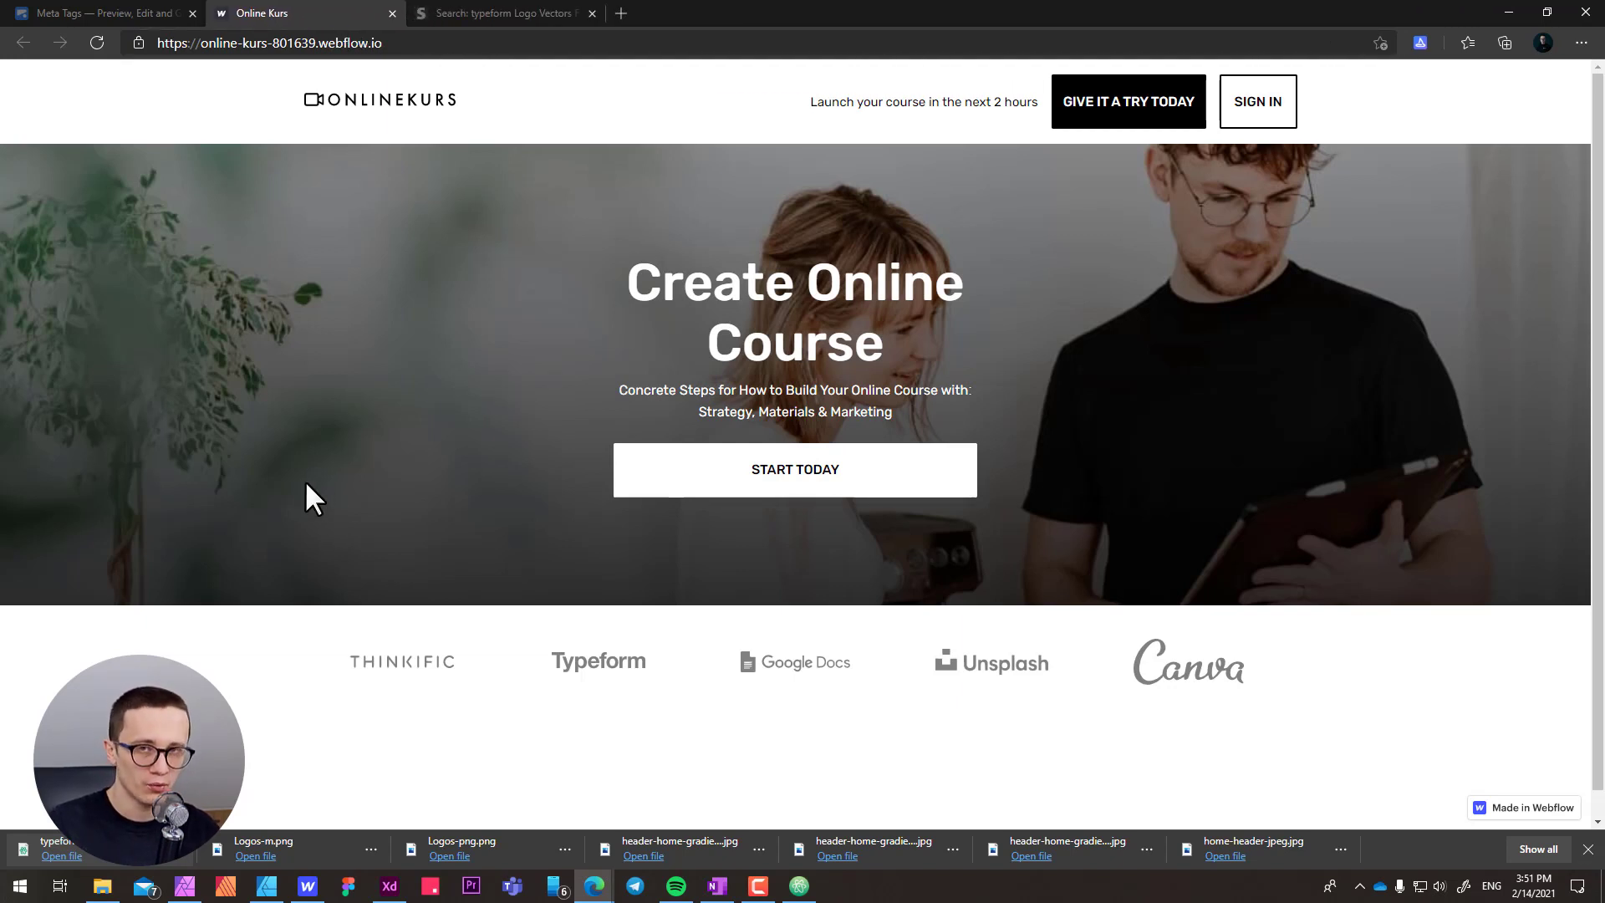
- Inspect the live homepage in the developer tools with the responsive preview narrowed to 1172 px, and reload it
right_click(232, 348)
left_click(304, 689)
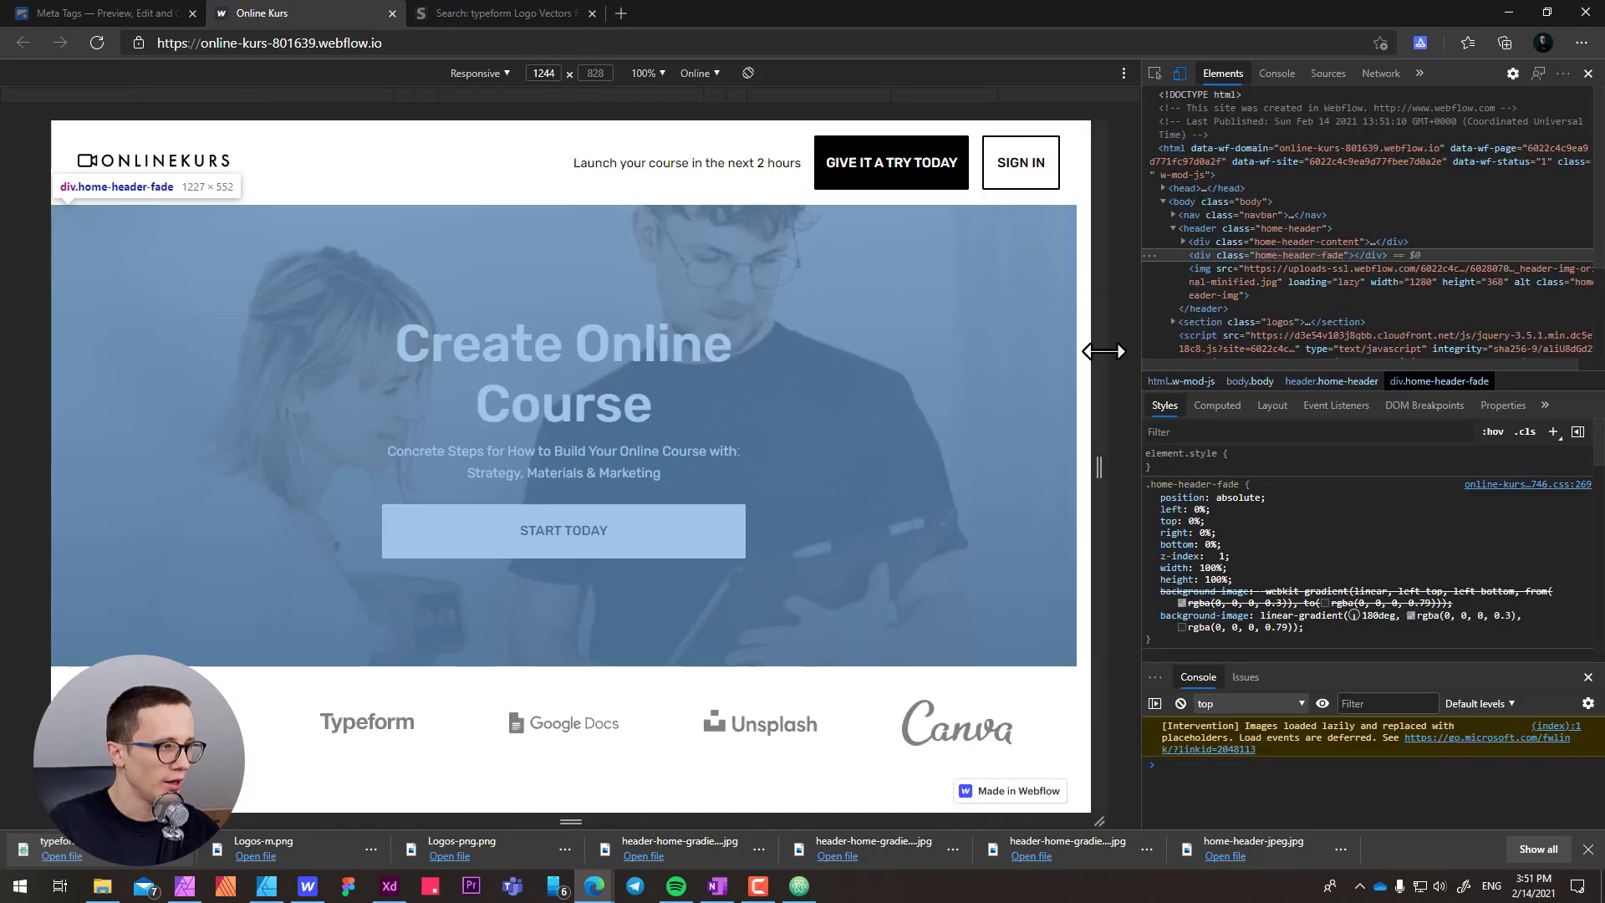
left_click_drag(1096, 347, 1061, 372)
key("ctrl+r")
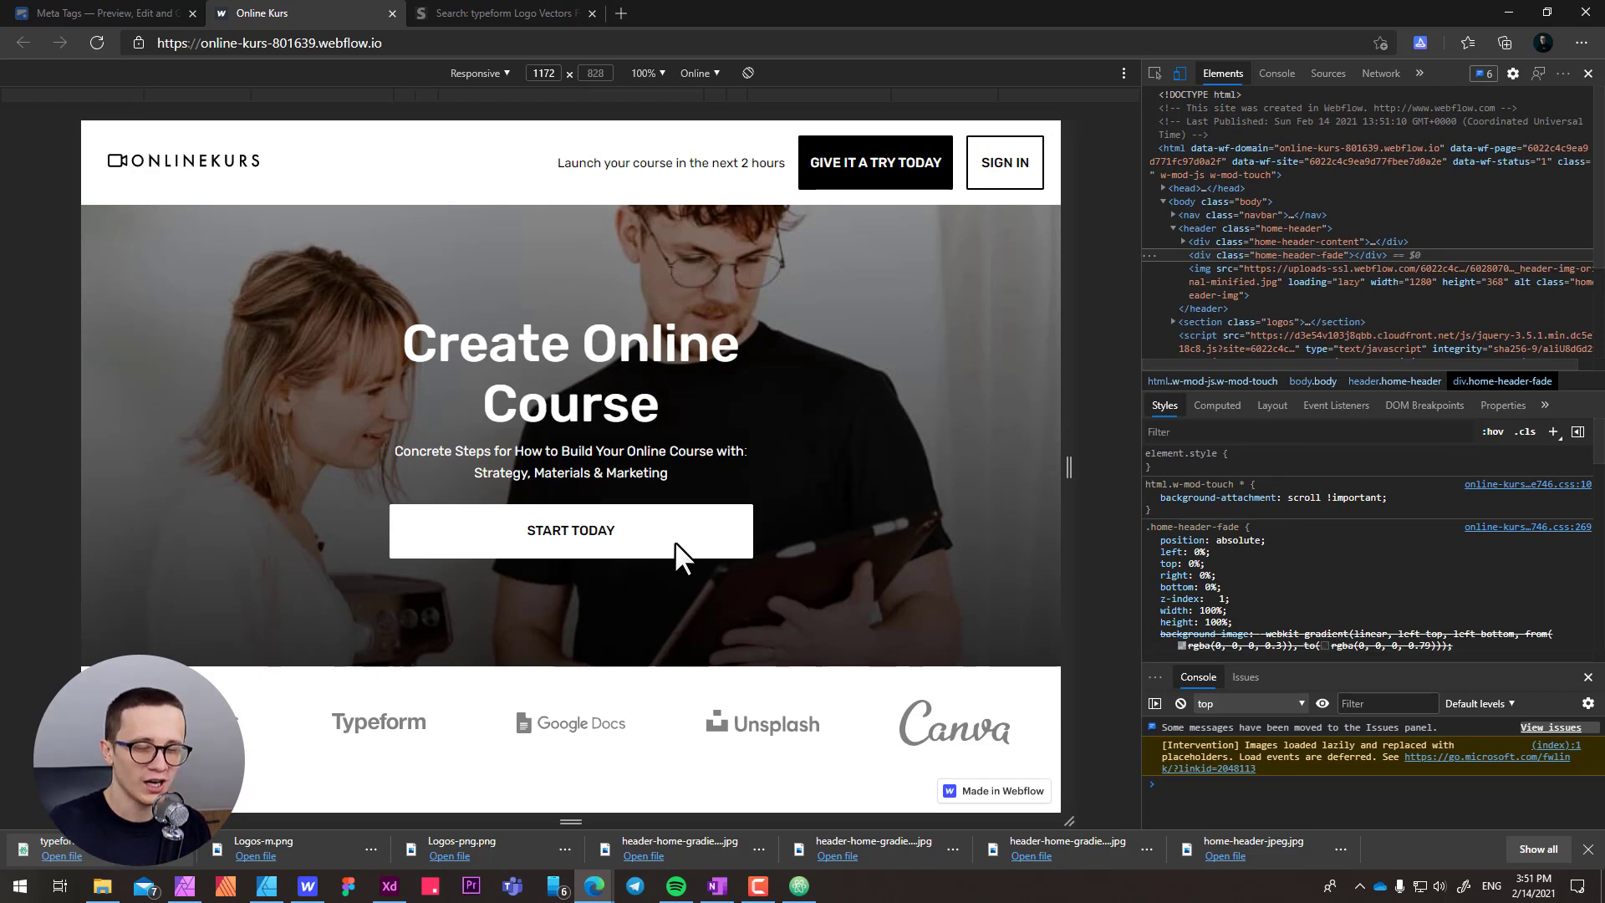
- Examine the live homepage's network requests and load time by reloading it with network recording on
left_click(1381, 77)
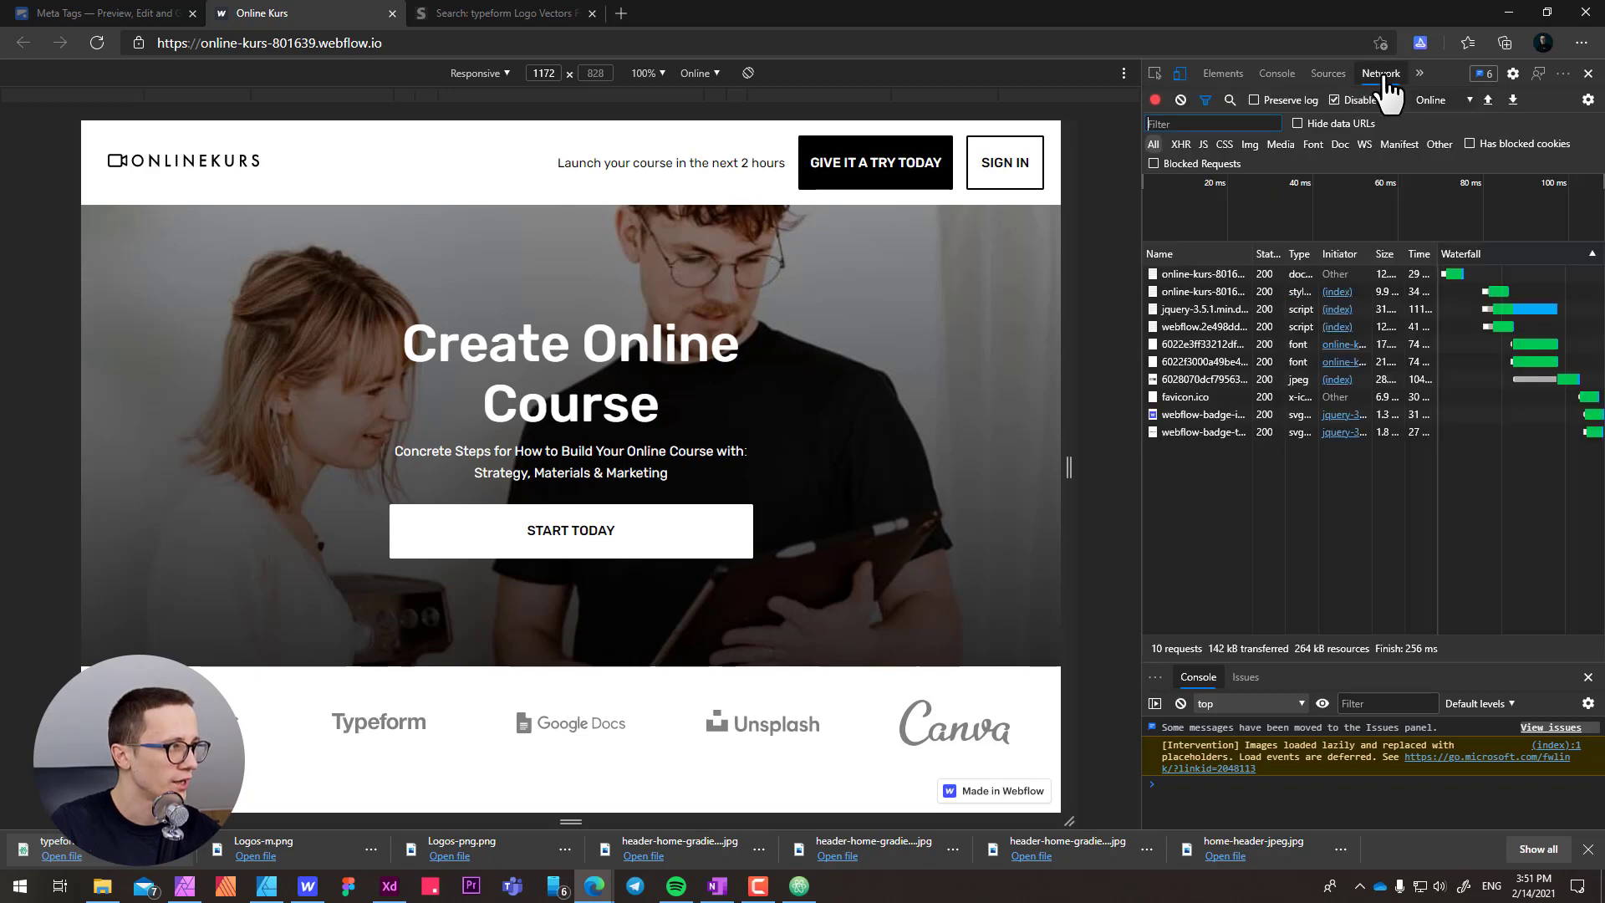
left_click(1420, 74)
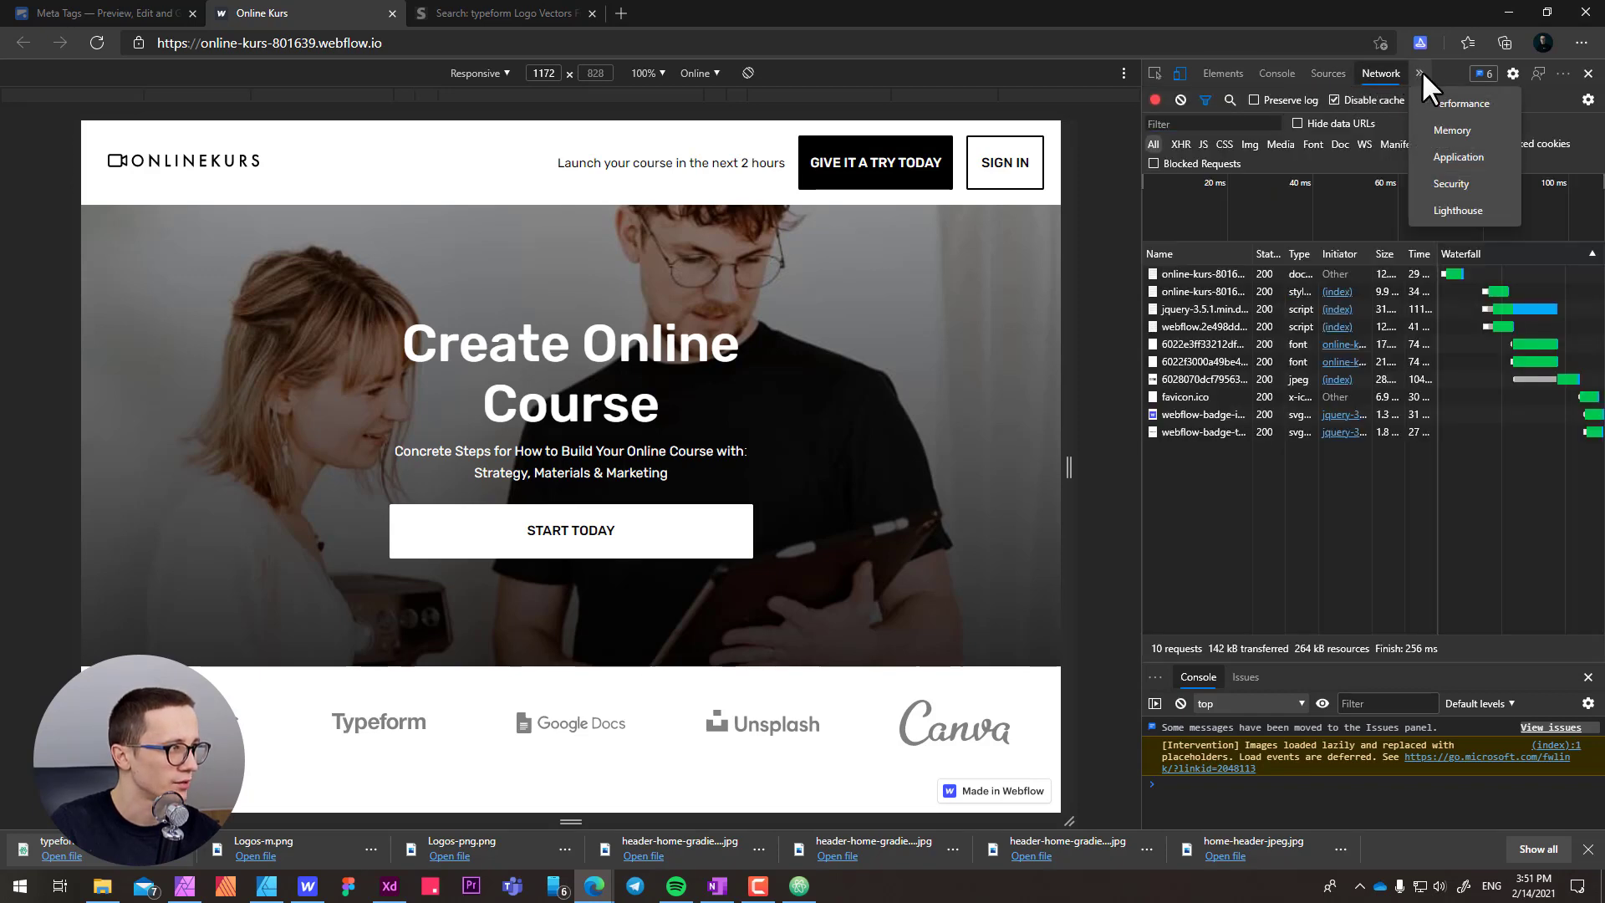
left_click(1382, 73)
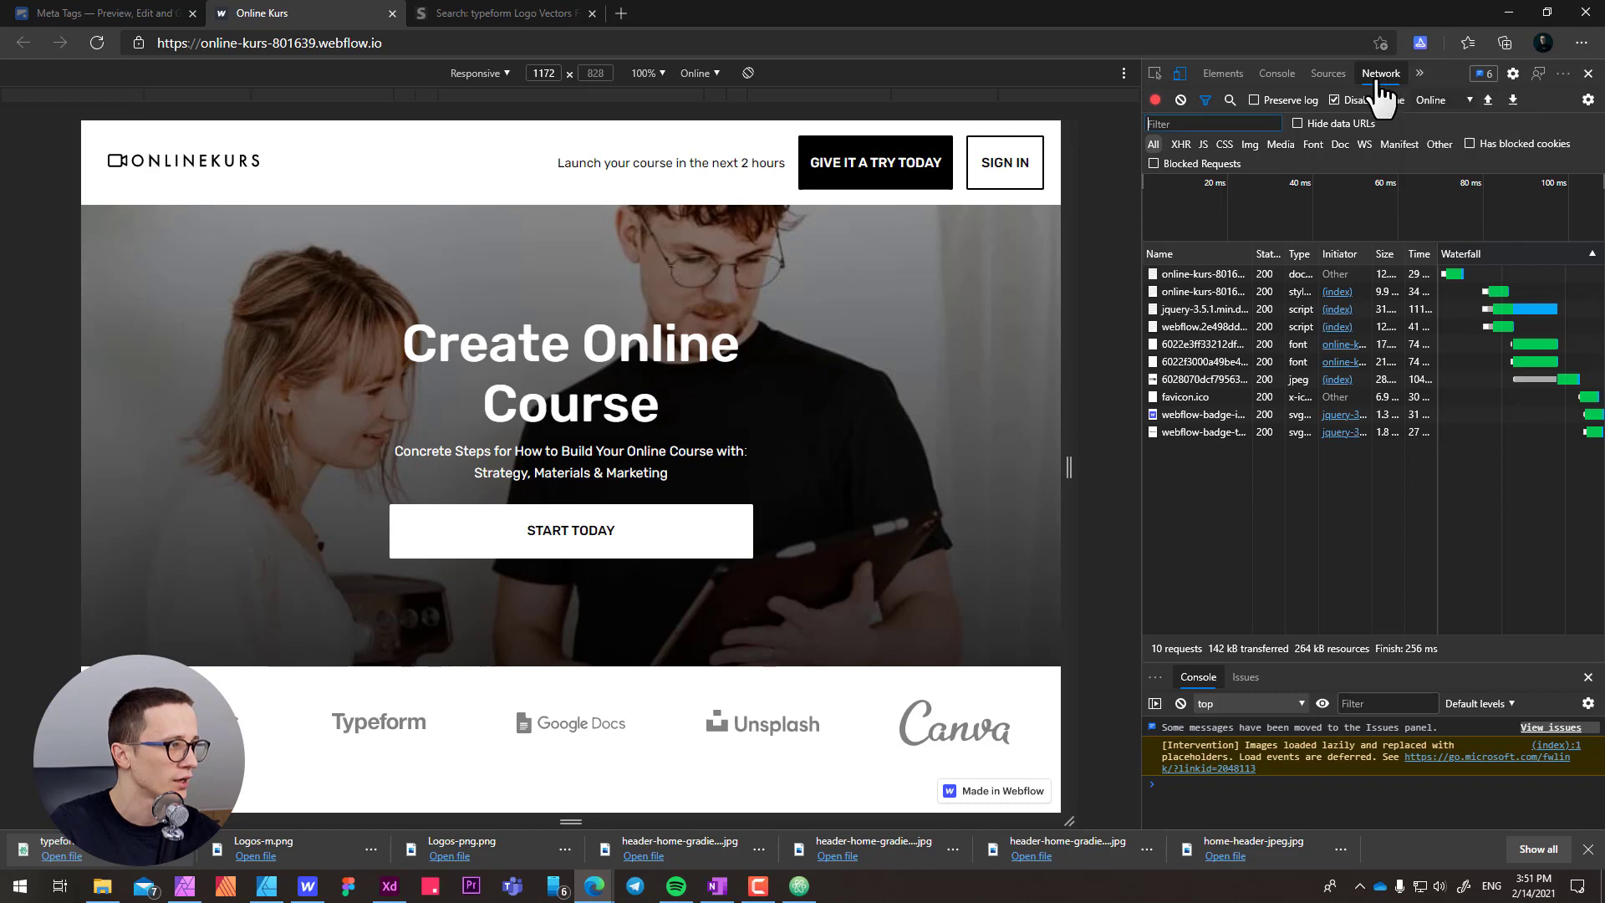
key("ctrl+r")
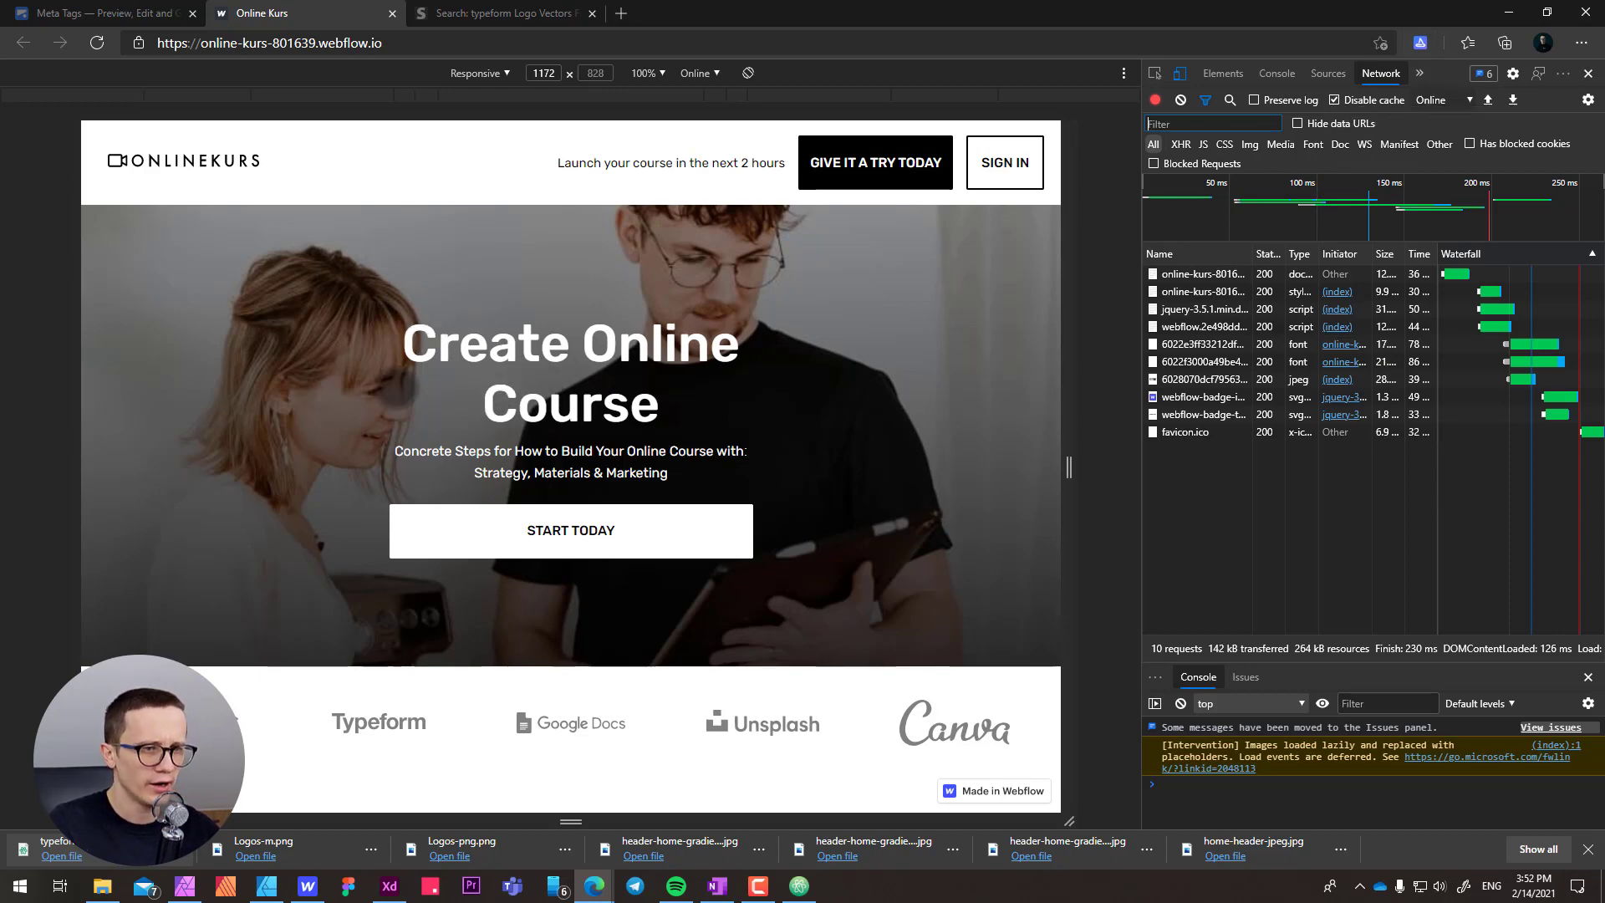
key("F5")
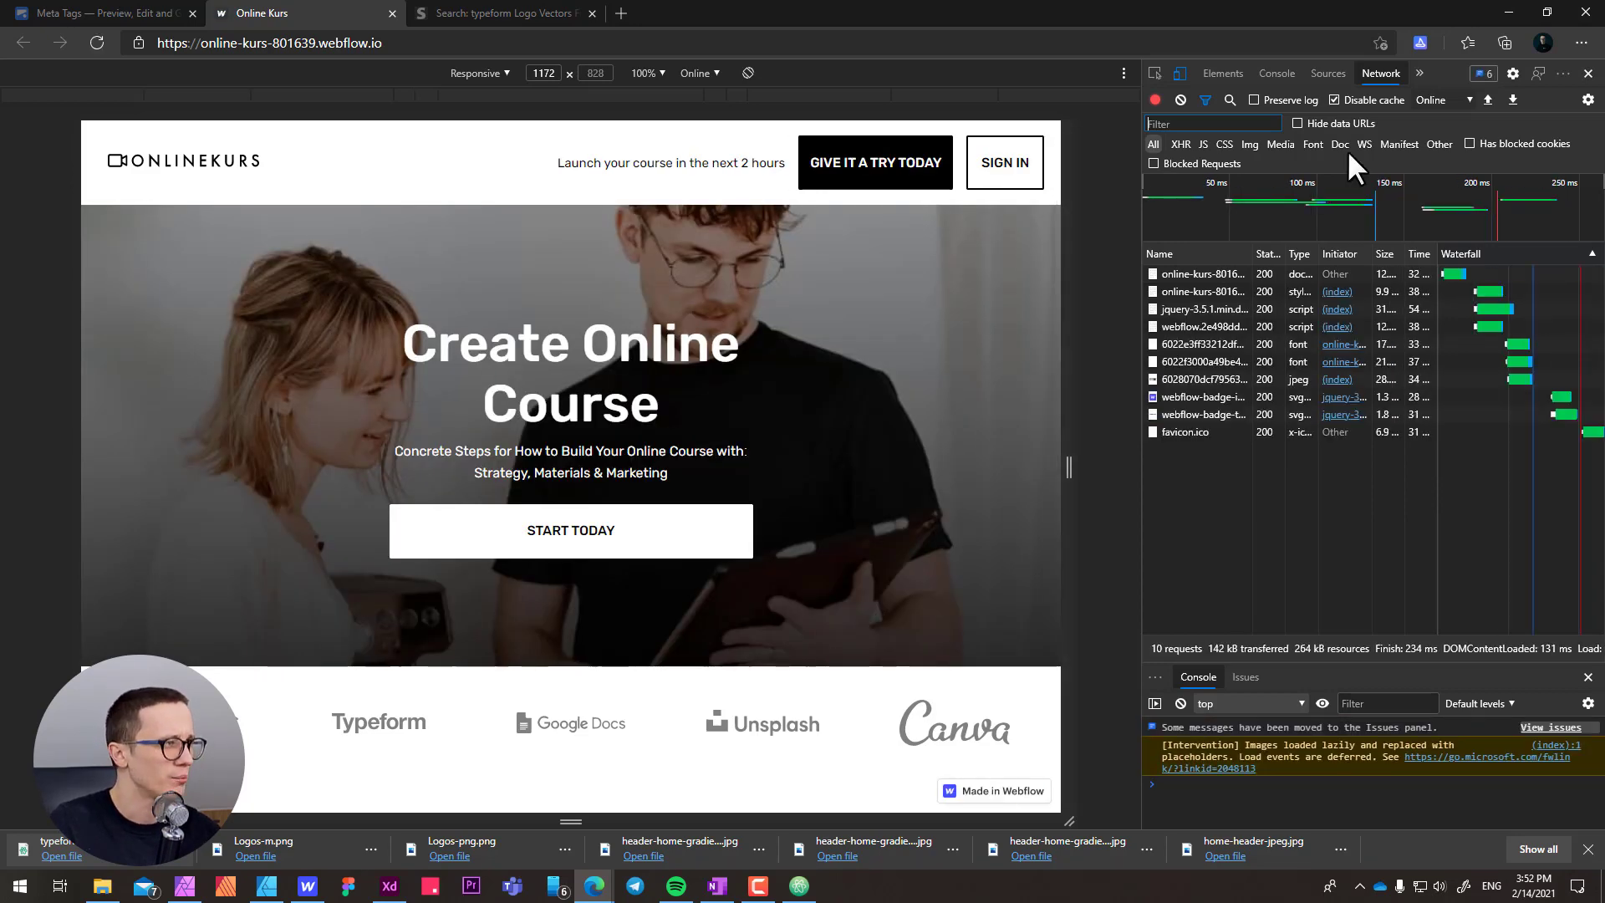
- Throttle the network to Slow 3G and examine how the live homepage loads over repeated reloads
left_click(1434, 97)
left_click(1435, 93)
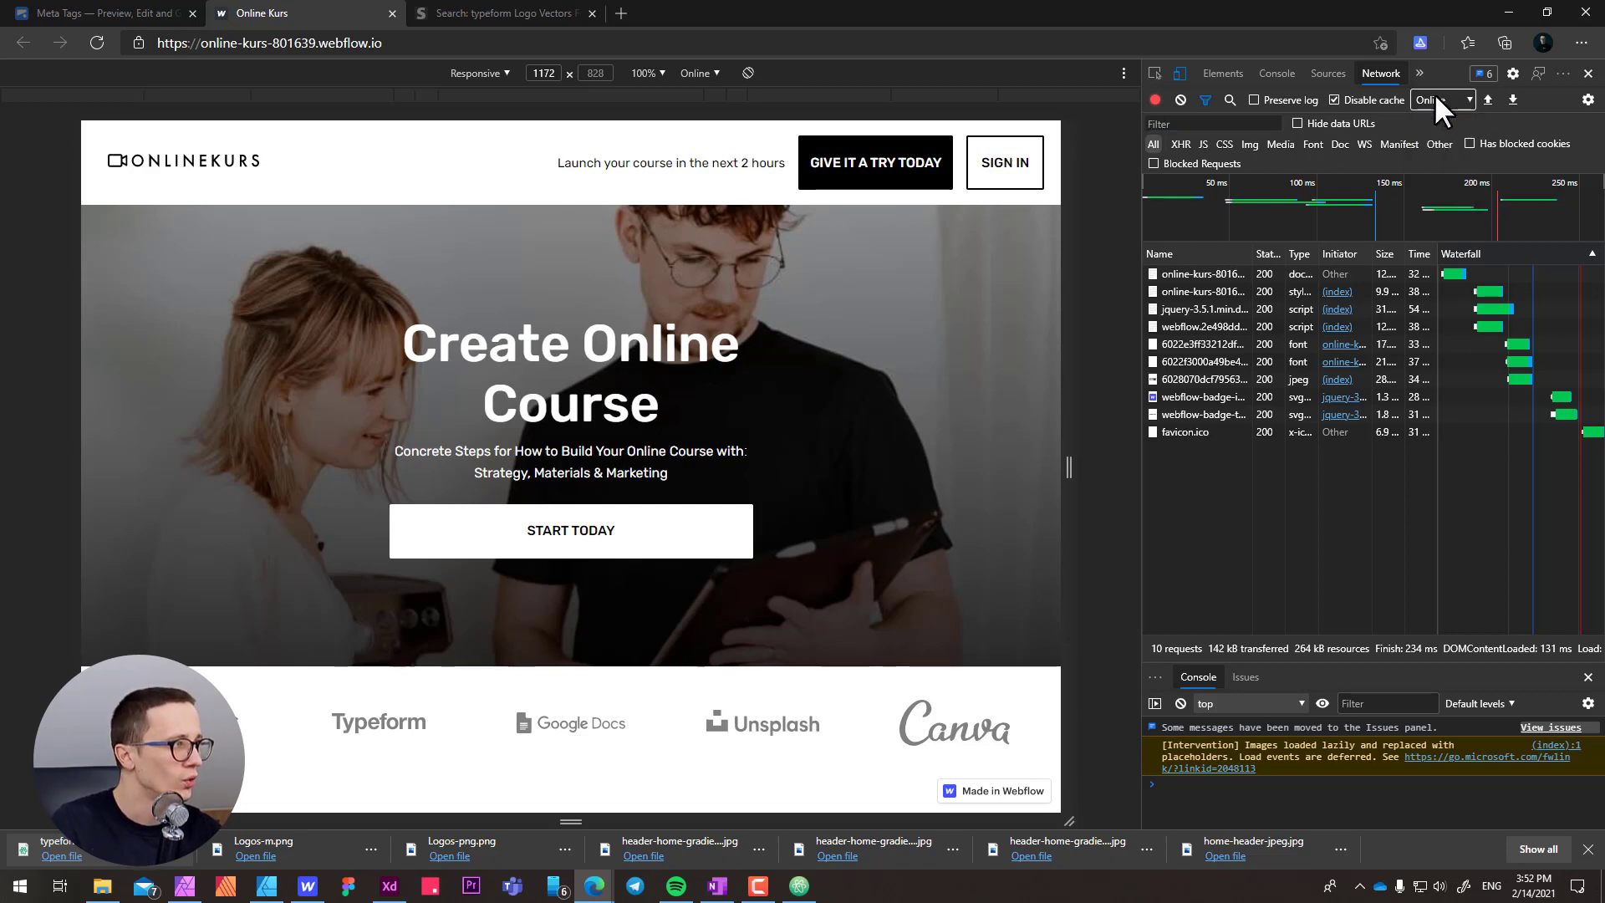
left_click(1431, 99)
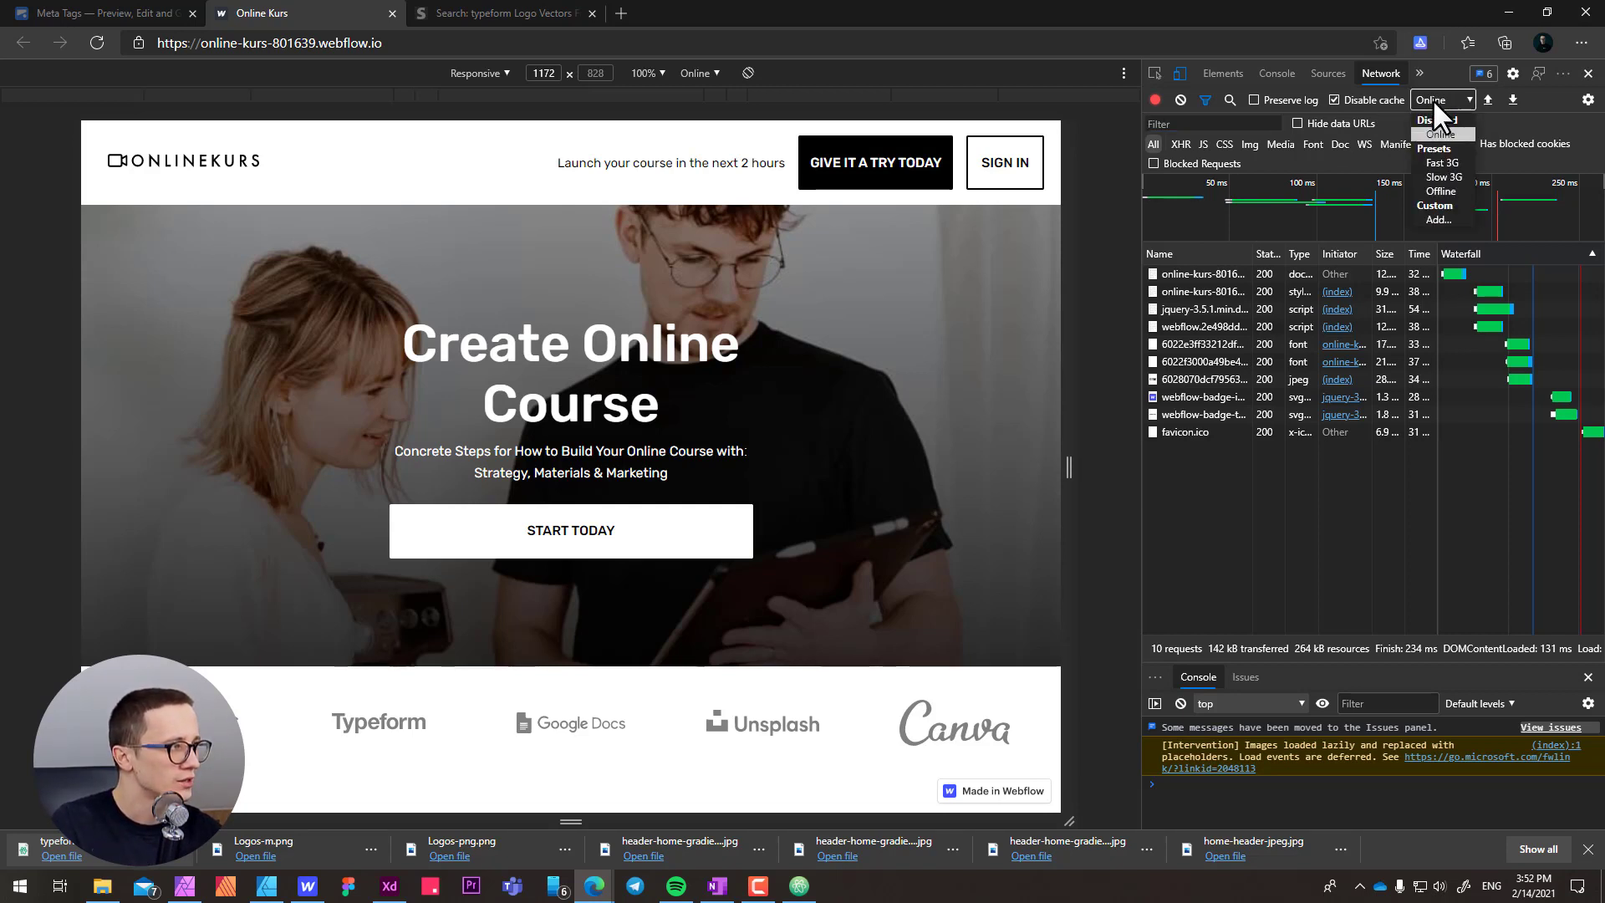
left_click(1439, 173)
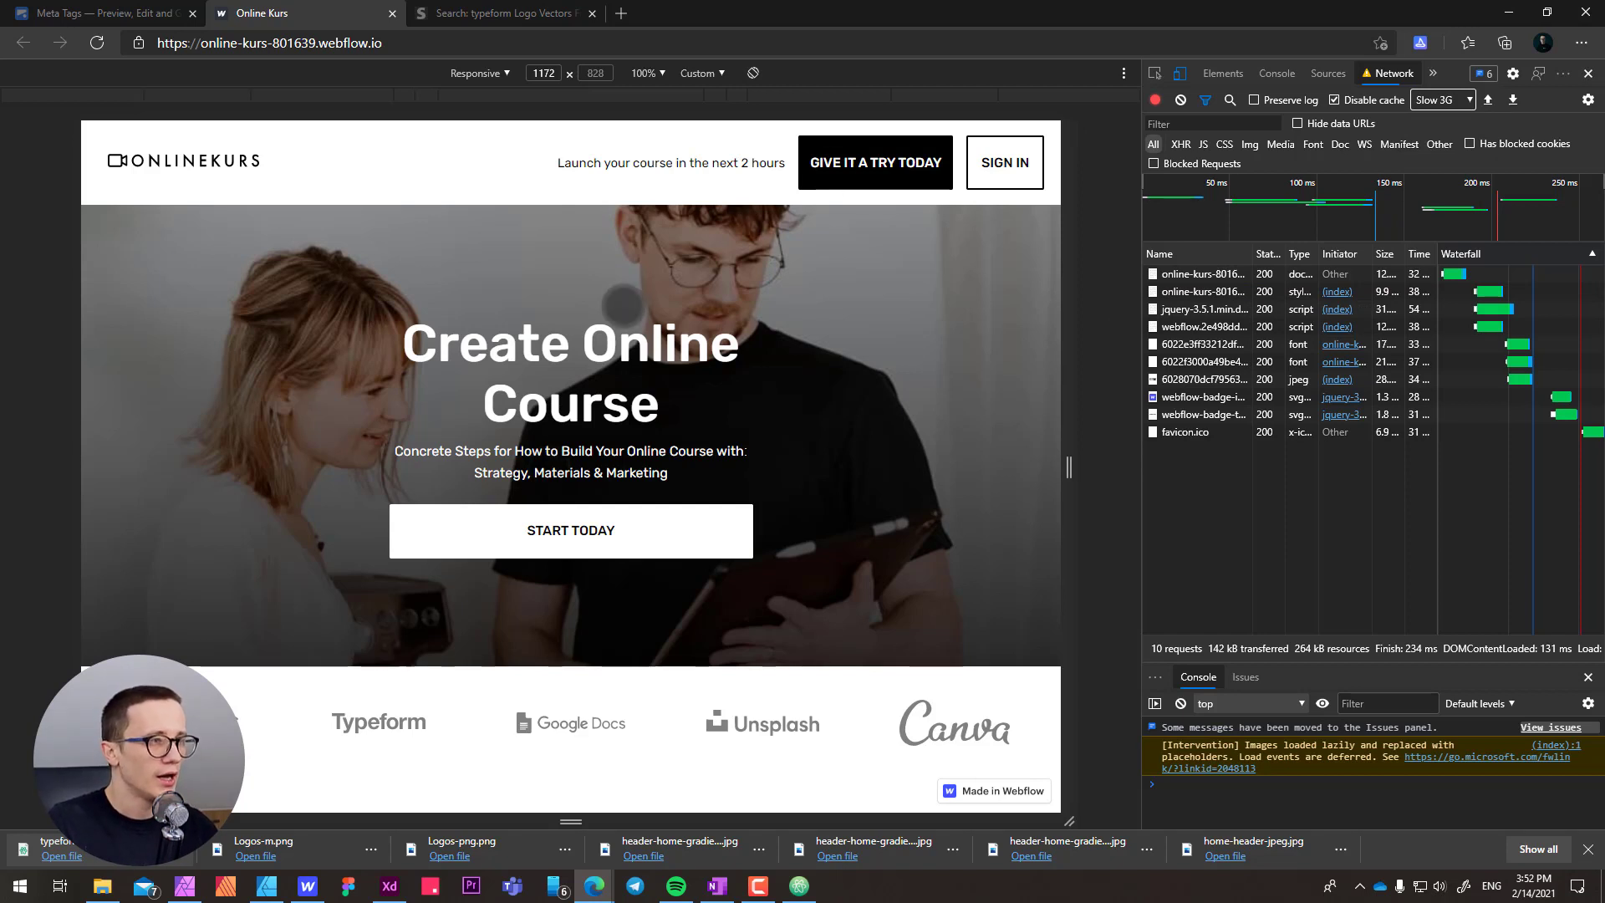
key("F5")
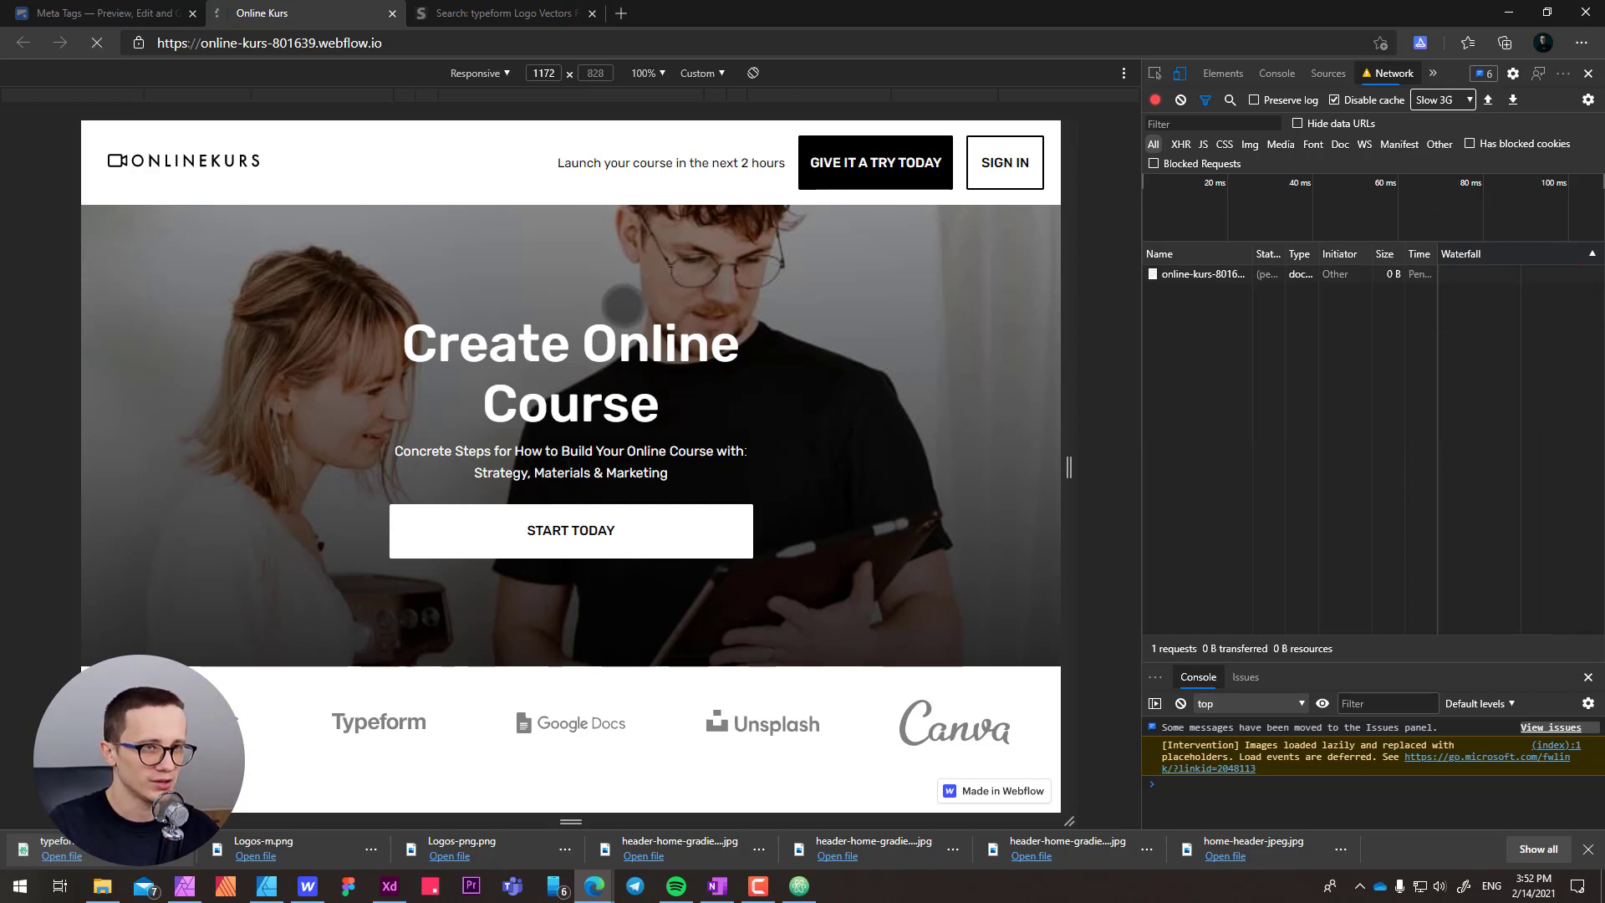
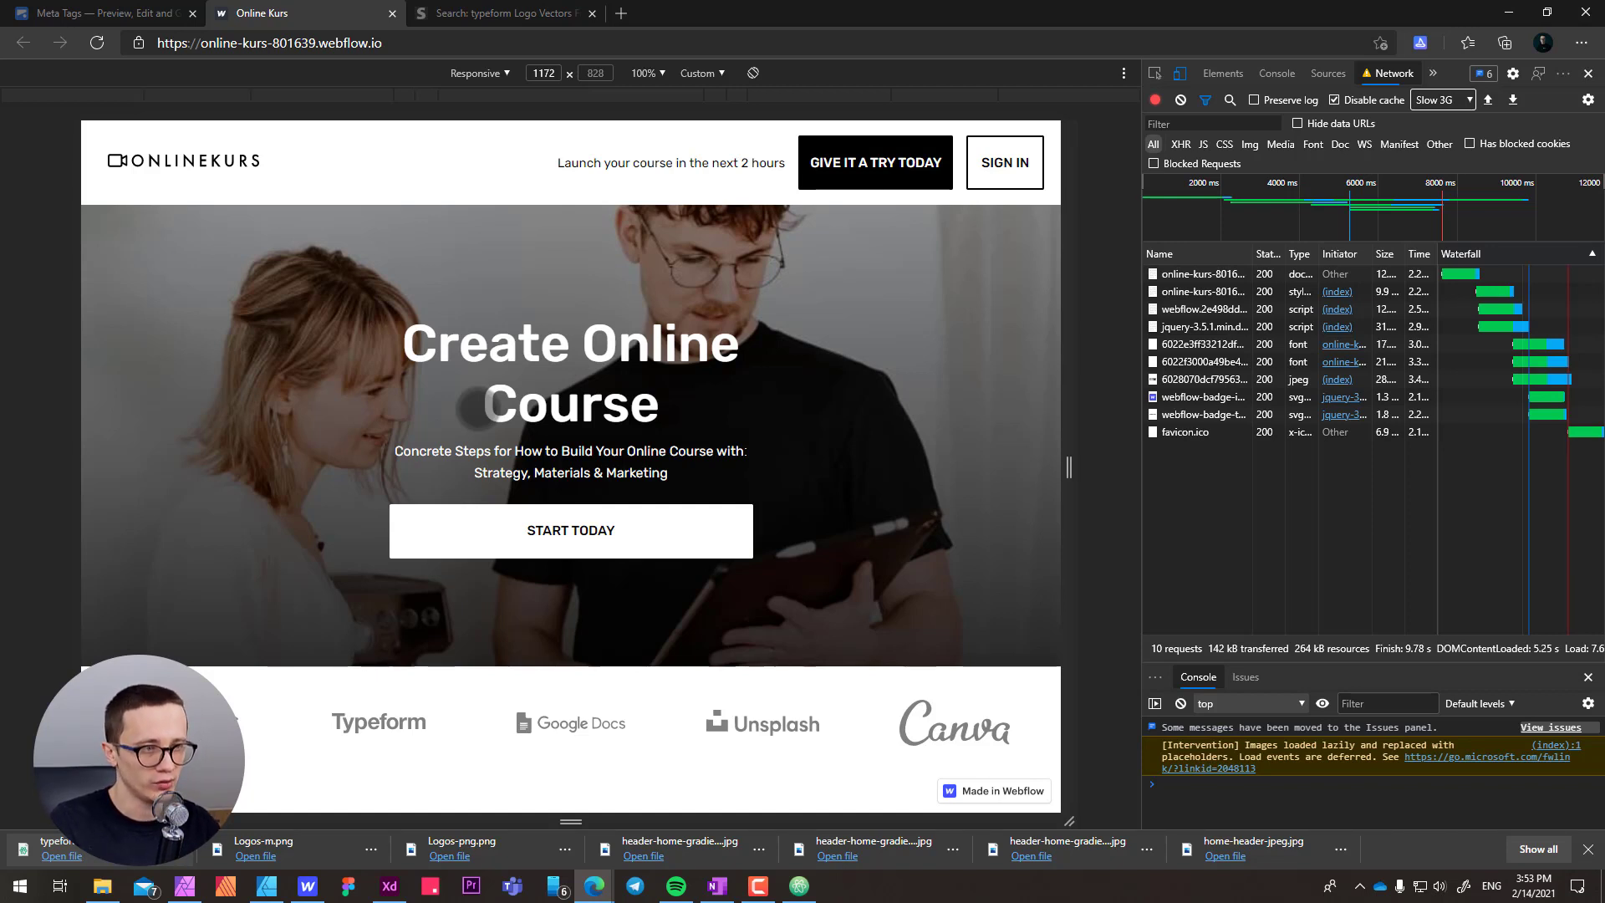
key("F5")
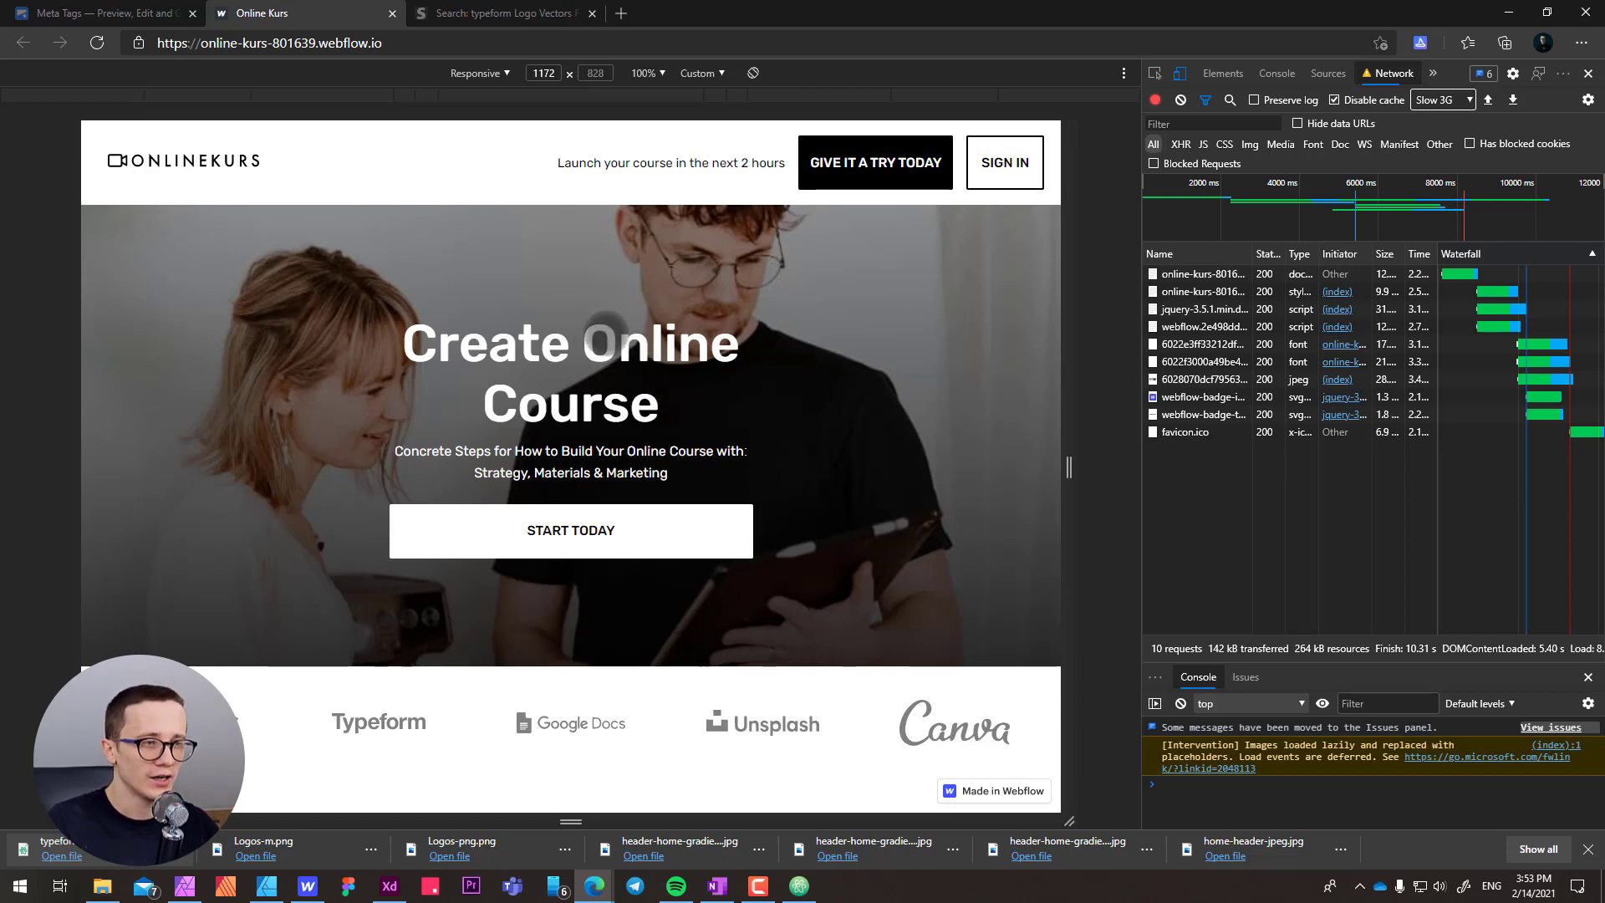
key("F5")
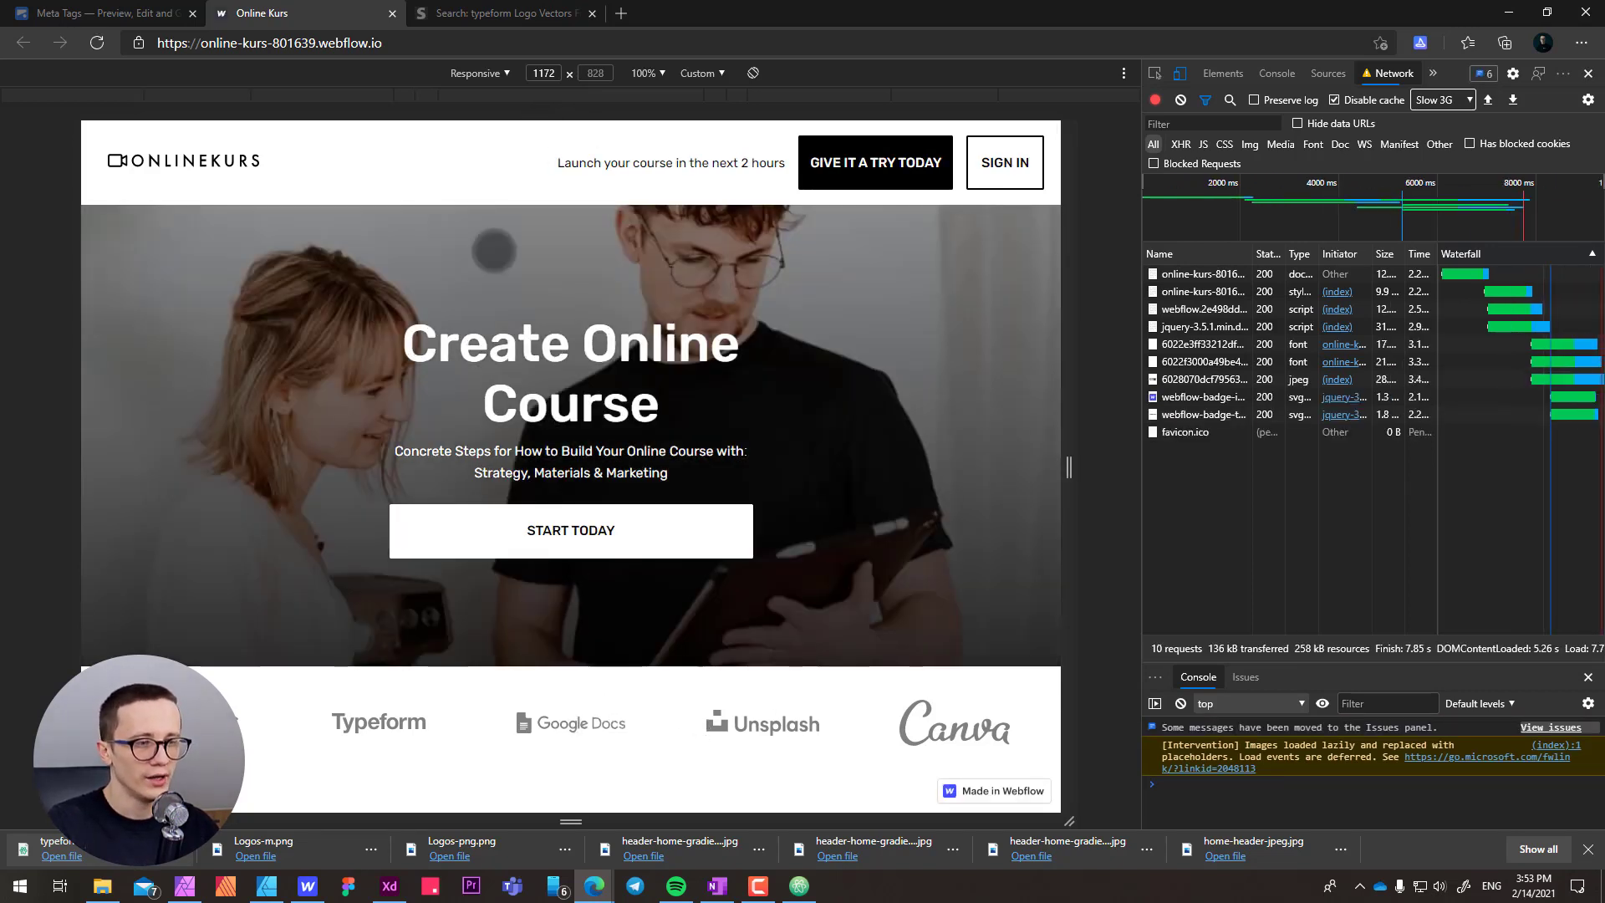
- Set the responsive preview to 1280 × 800 and reload the live homepage
left_click(543, 75)
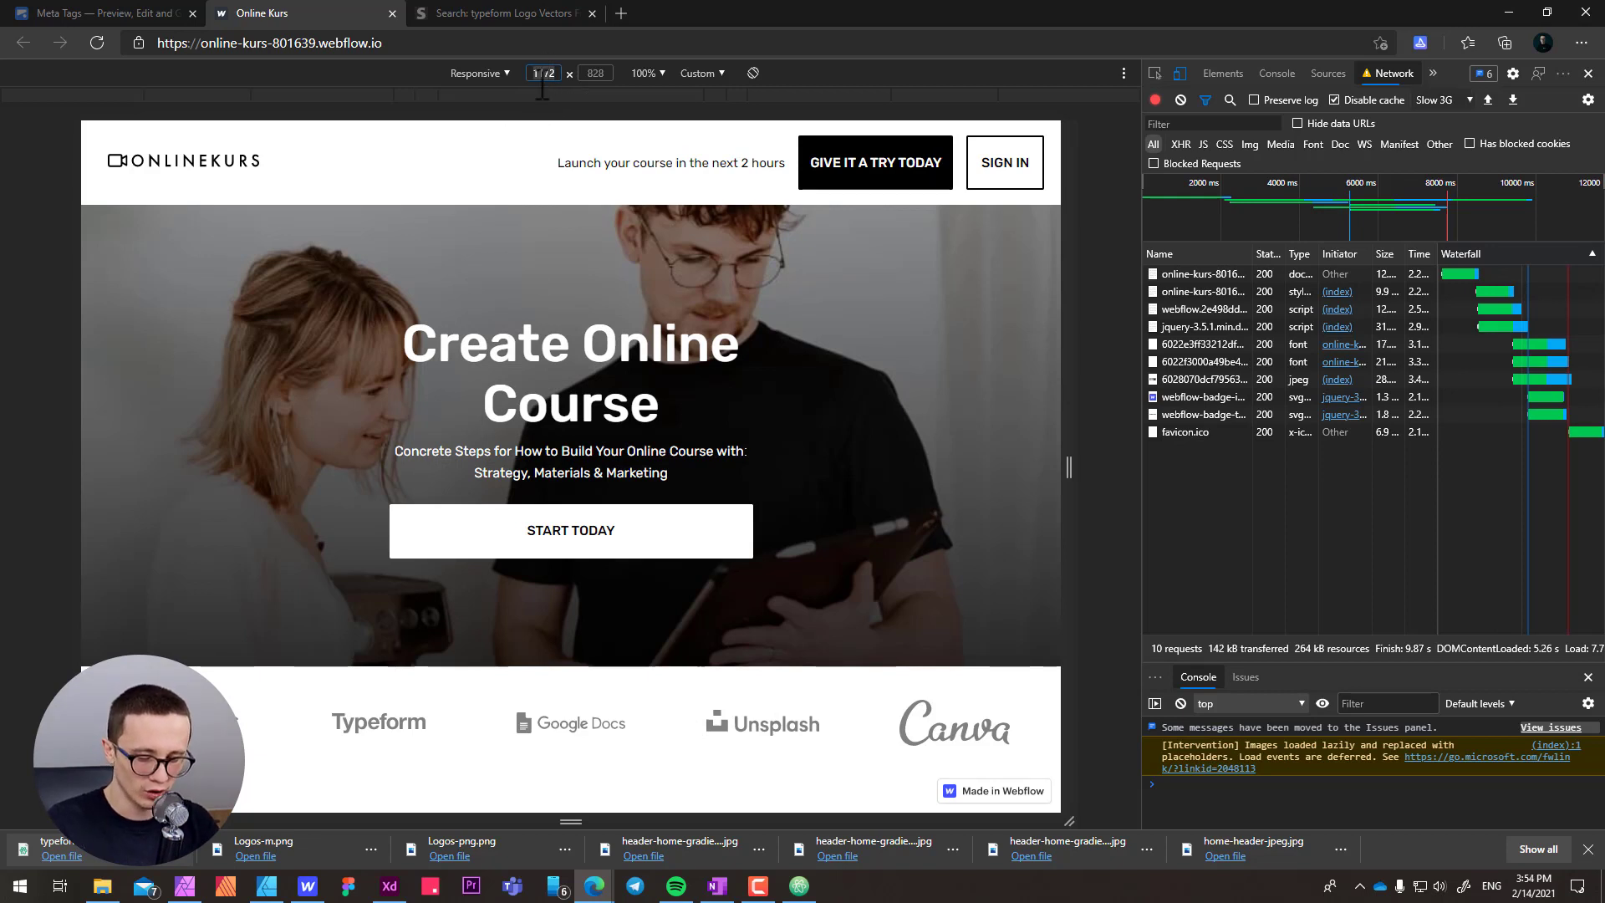
type("1280")
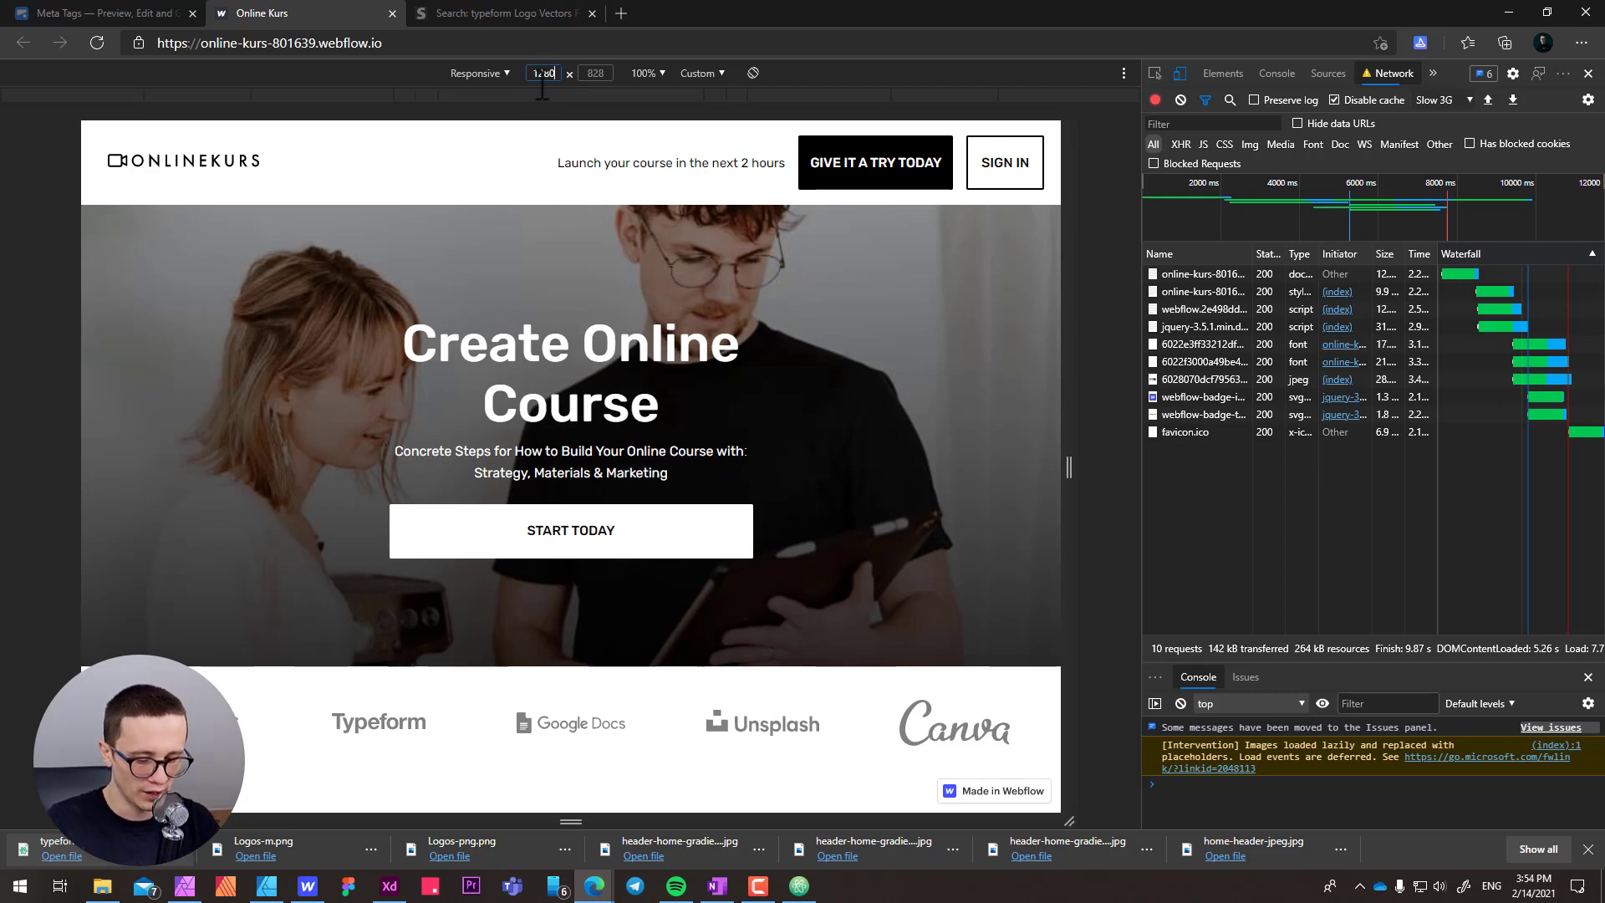
key("Tab")
type("800")
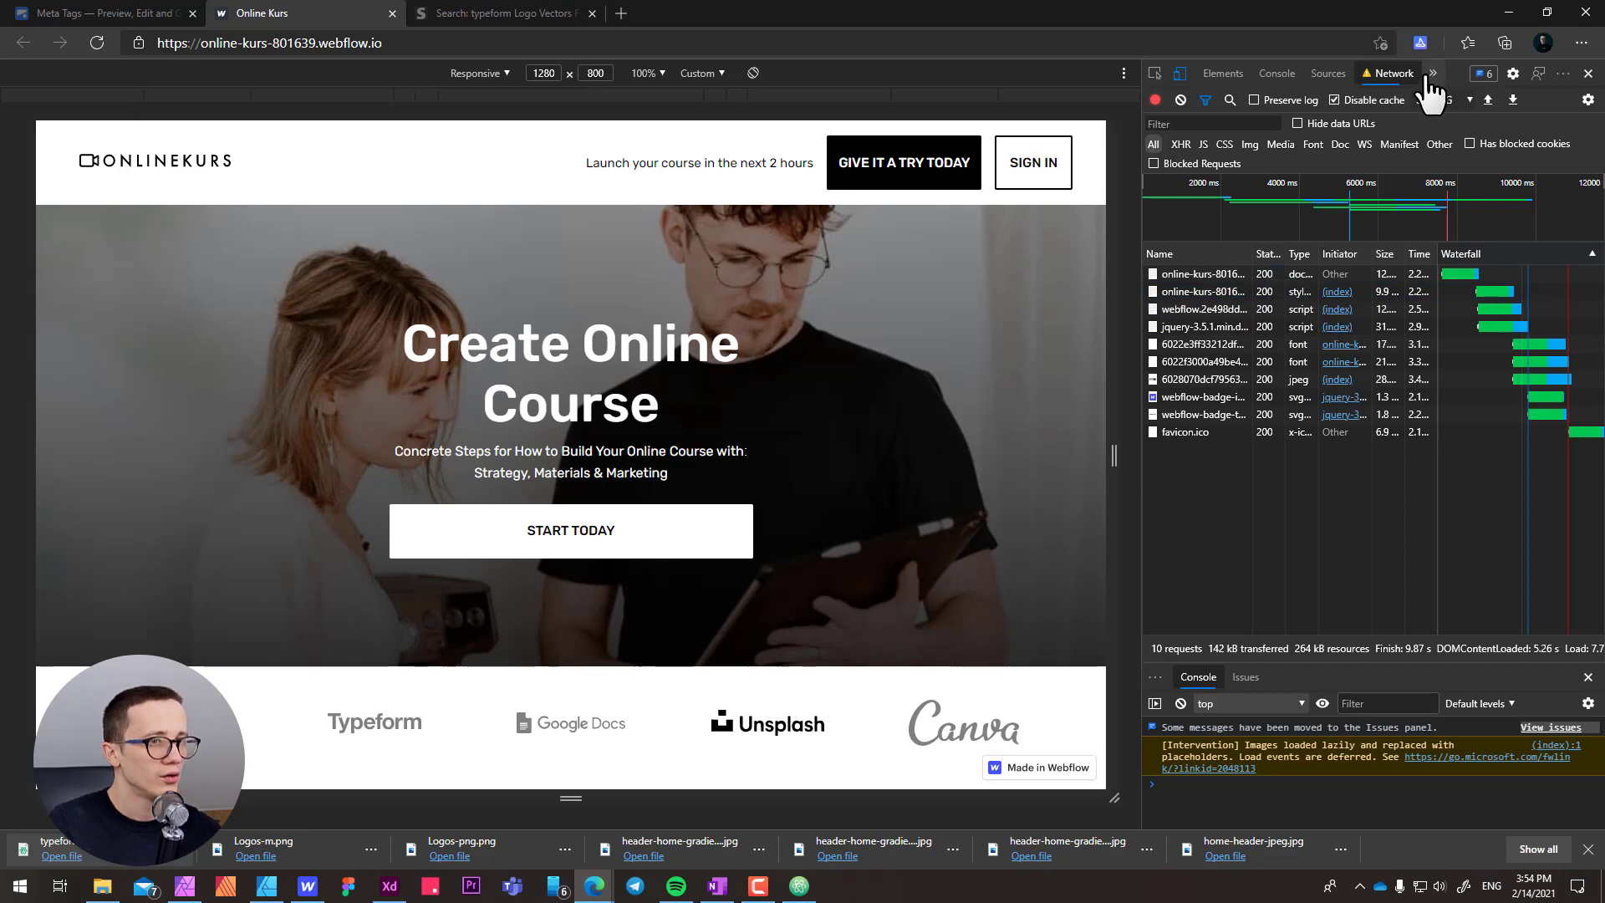
key("ctrl+r")
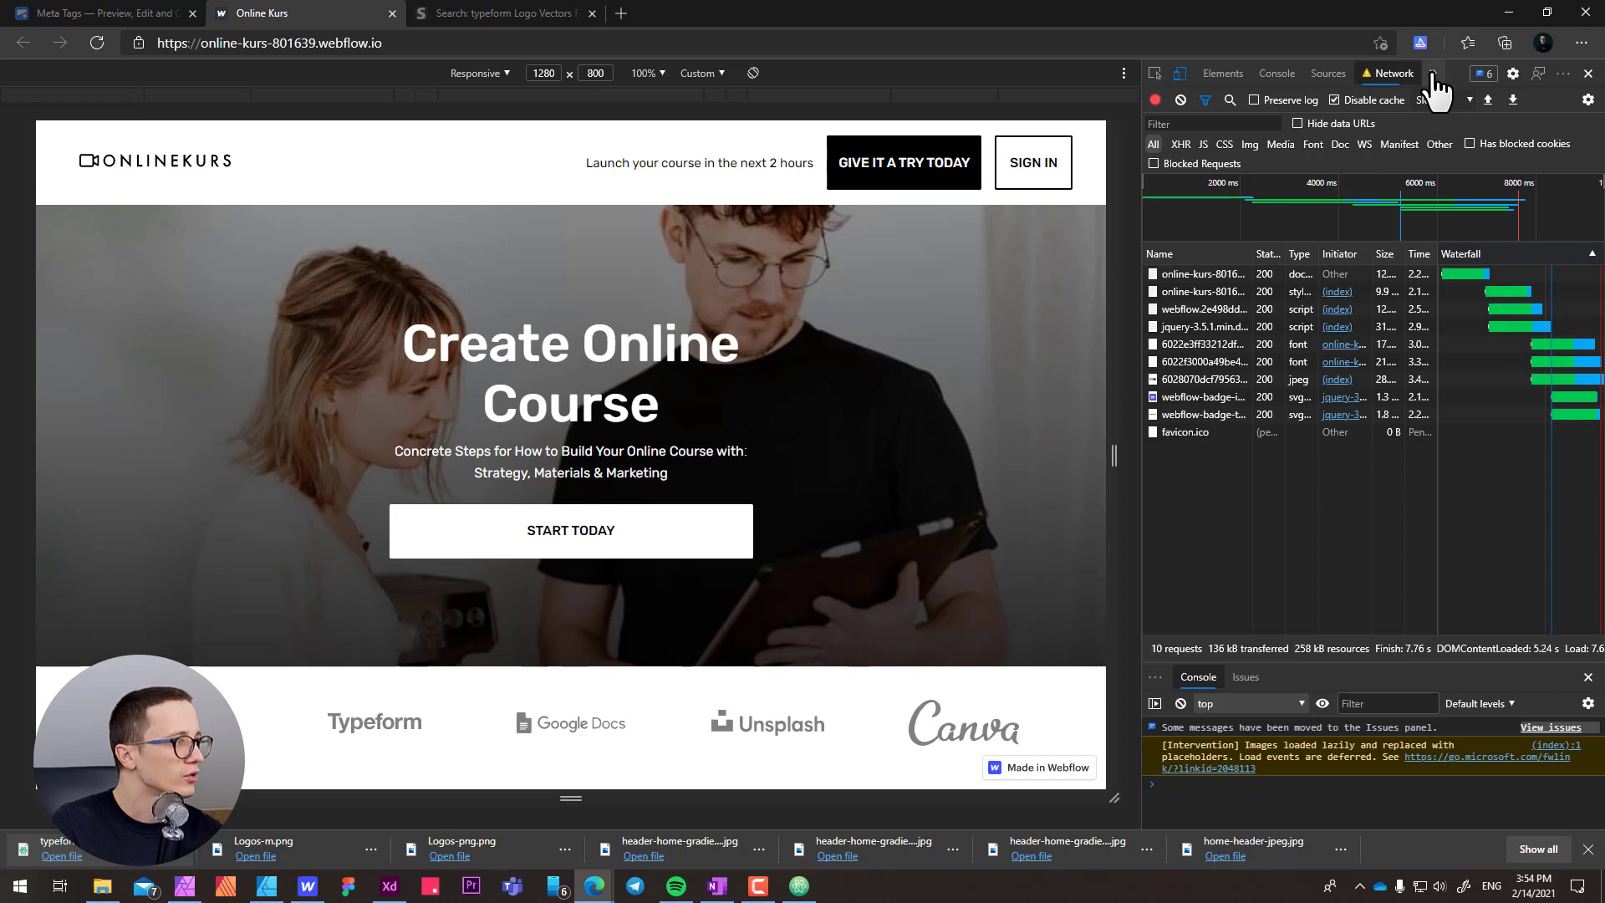
- Remove the network throttling by setting the connection speed back to Online
left_click(1432, 73)
left_click(1391, 77)
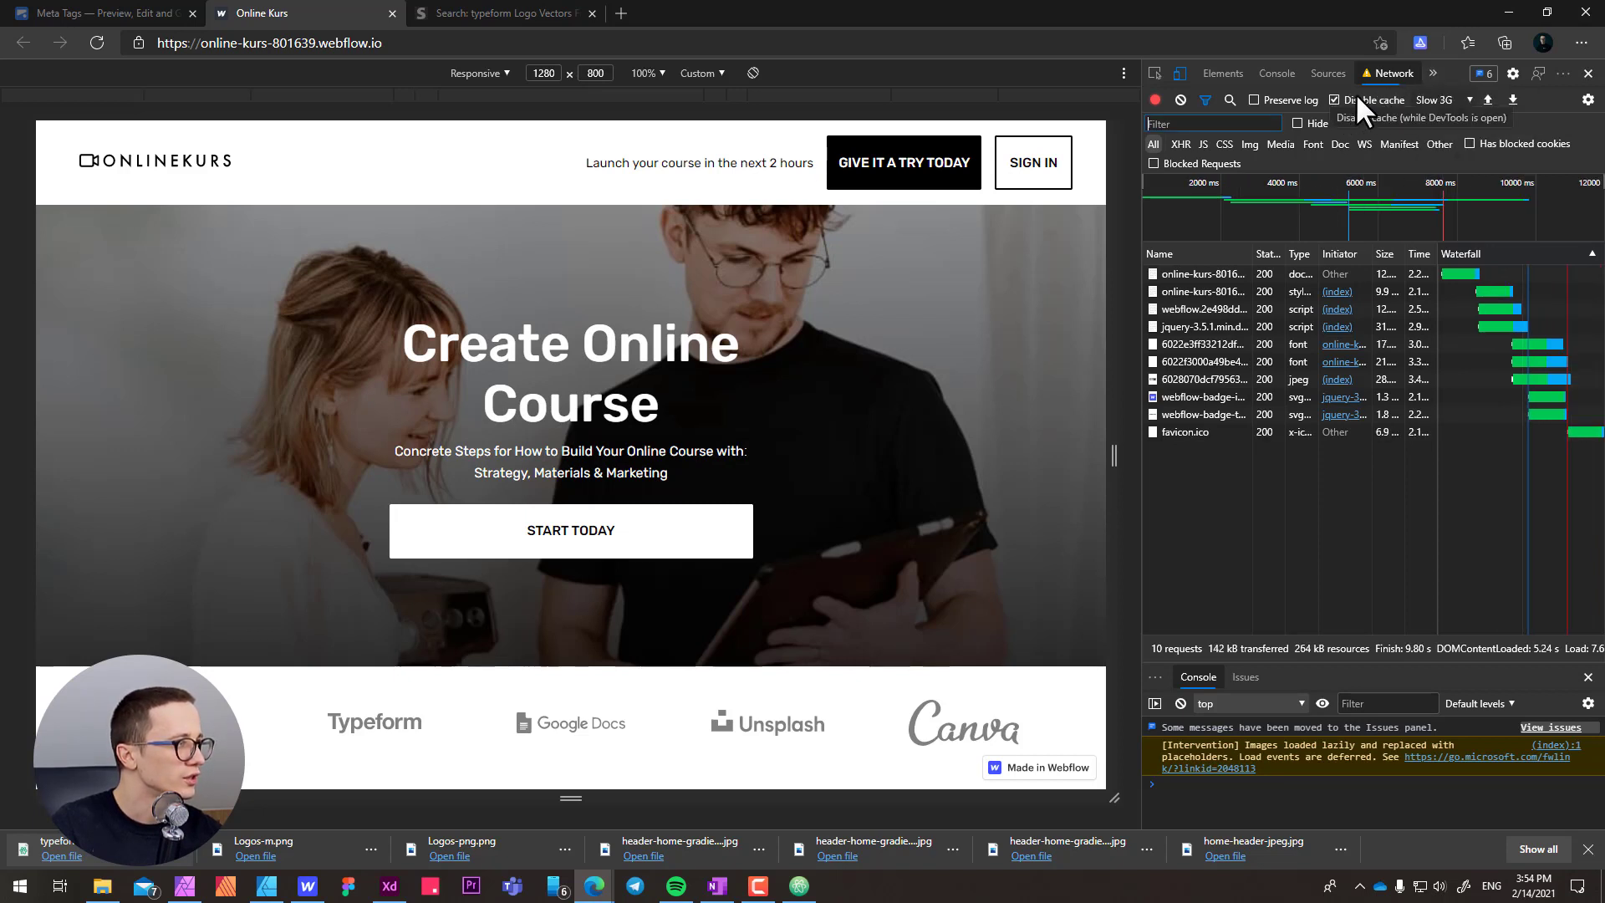
left_click(1441, 101)
left_click(1446, 133)
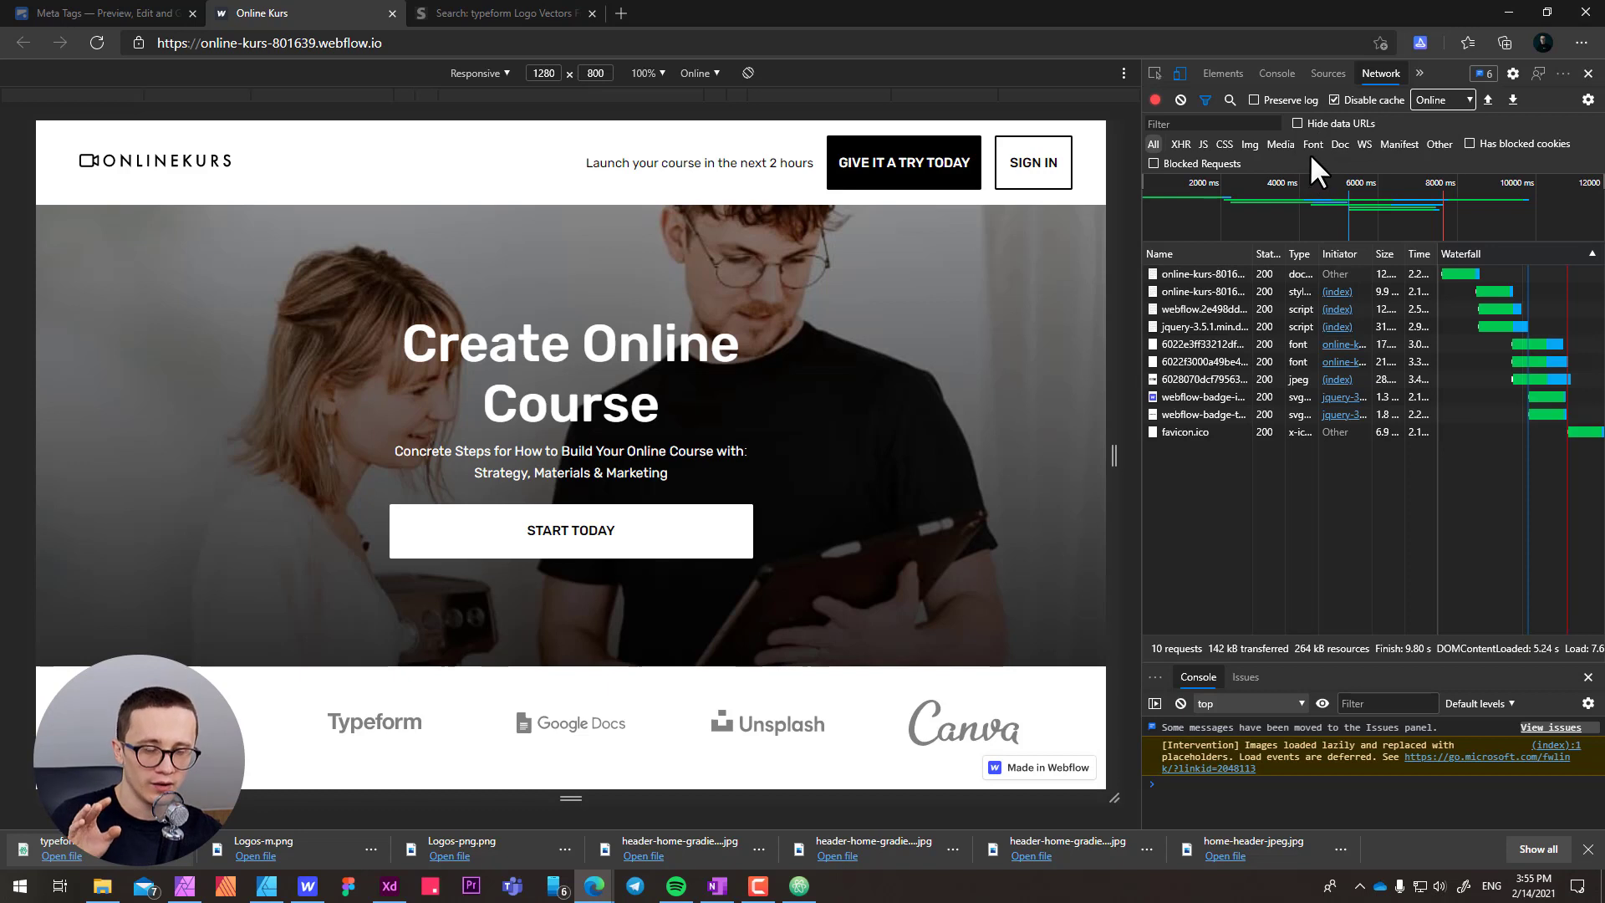
- Generate a Lighthouse desktop report for the live homepage without simulated throttling and review its accessibility findings
left_click(1420, 74)
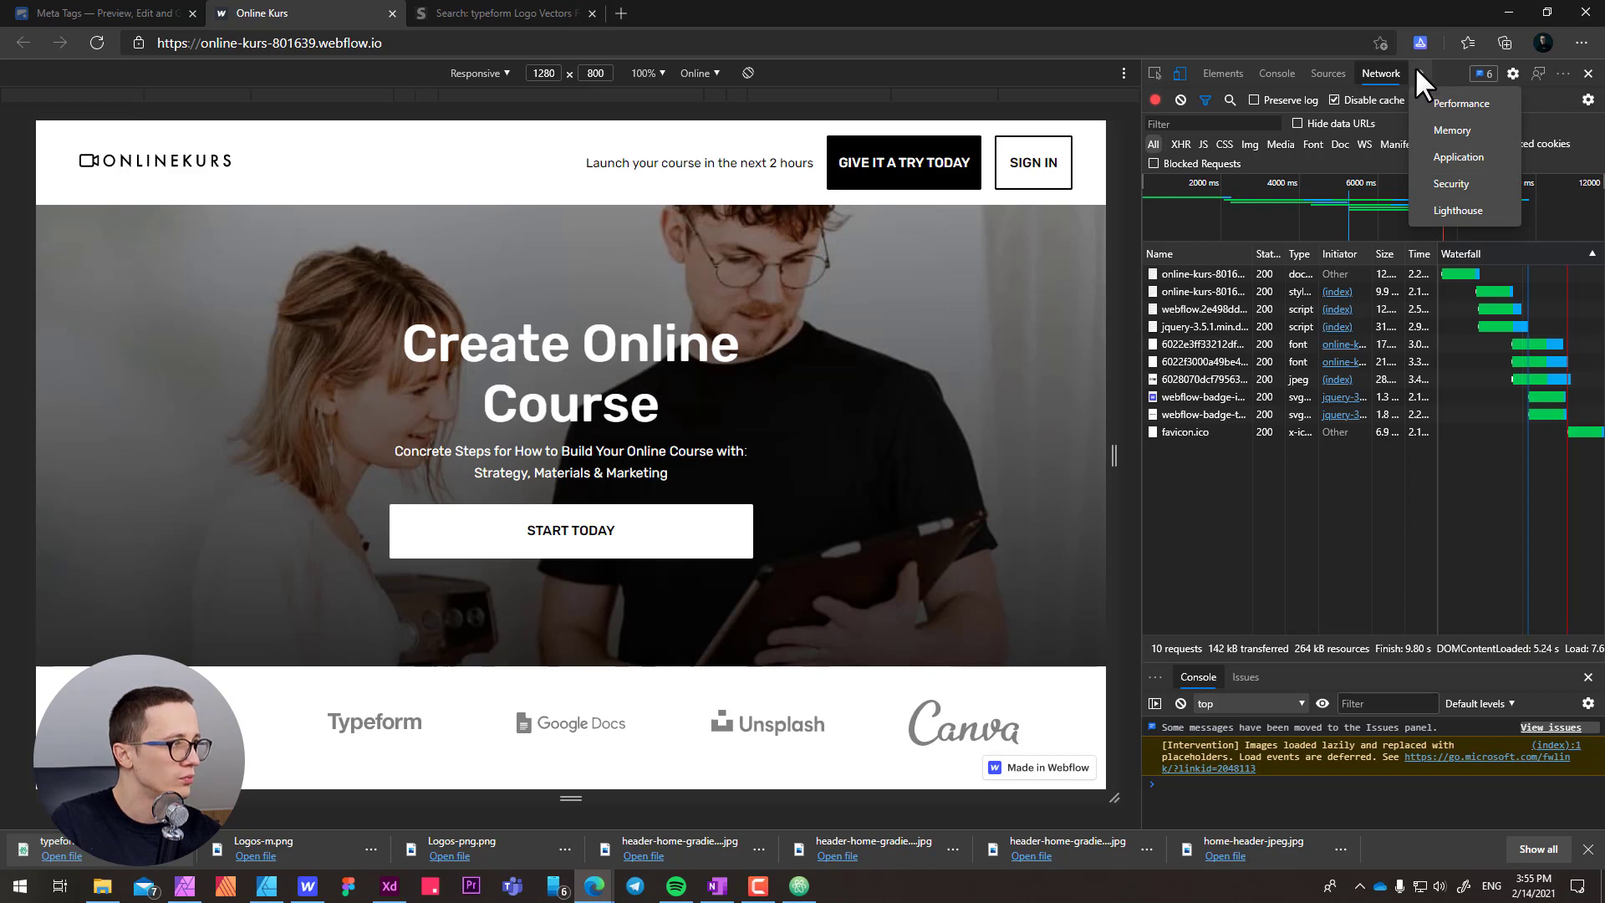
left_click(1465, 210)
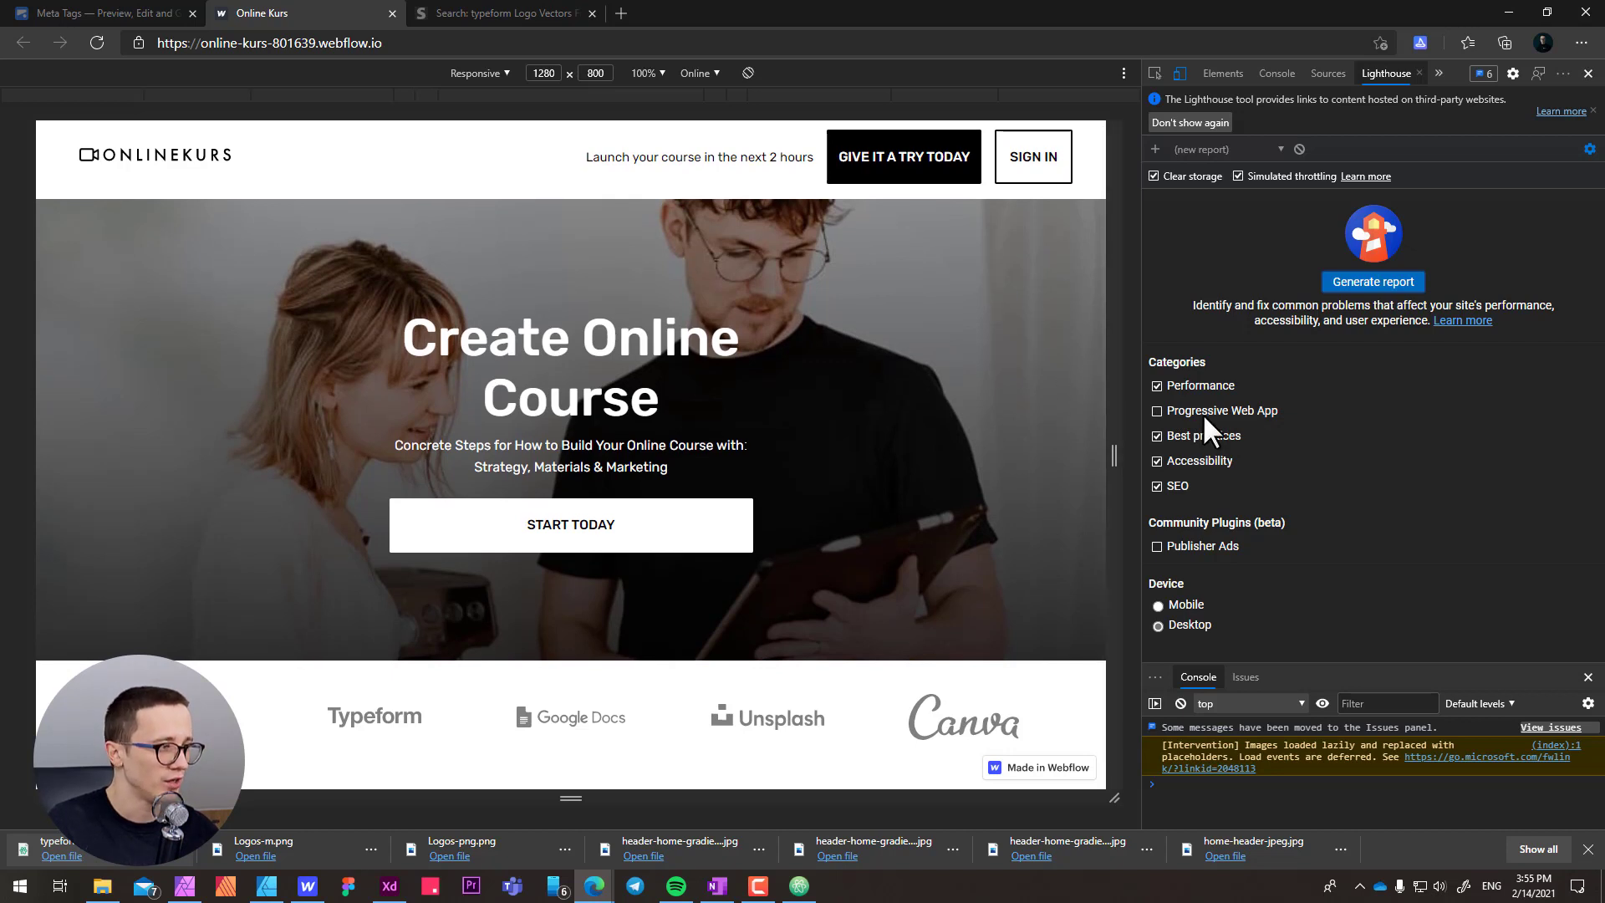
left_click(1157, 385)
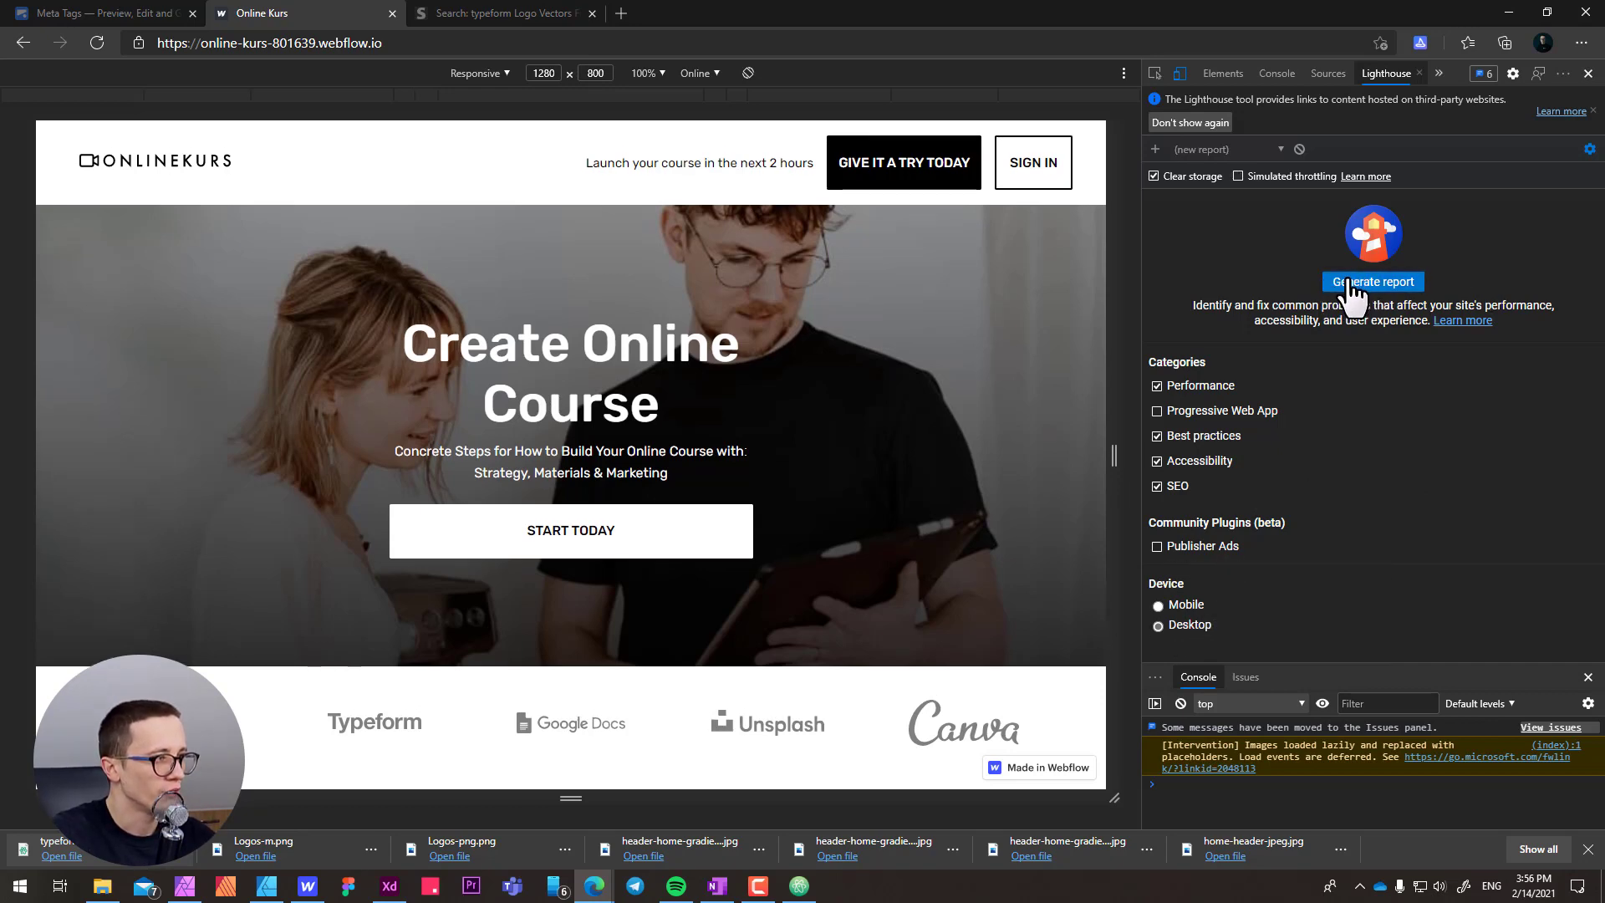
left_click(1333, 288)
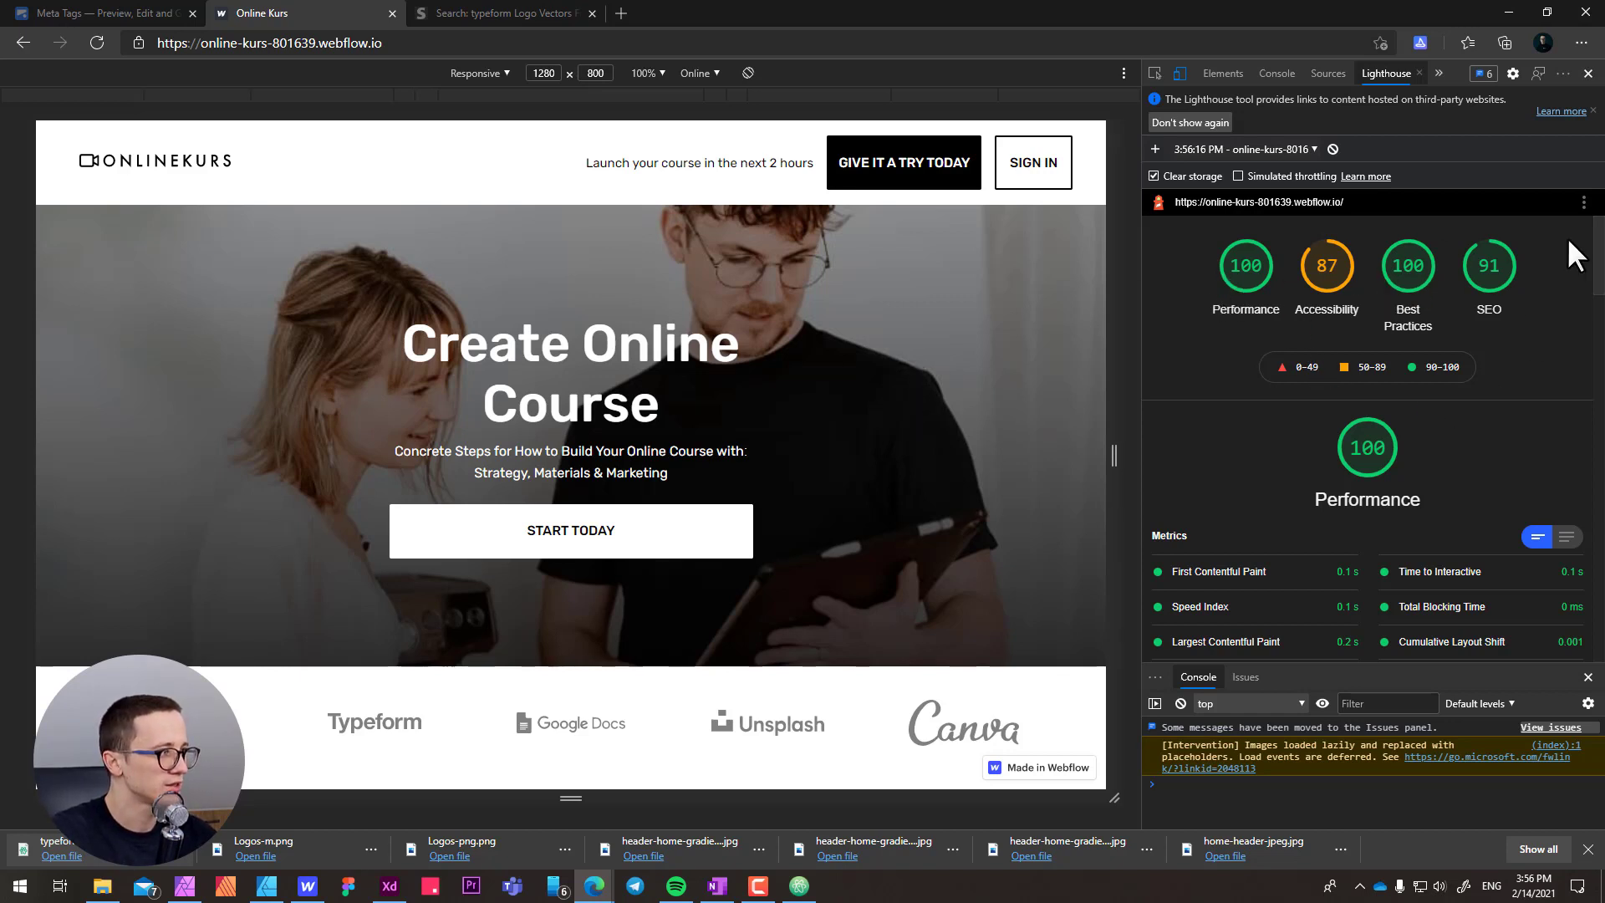
left_click(1327, 272)
scroll(1588, 393, "down", 2)
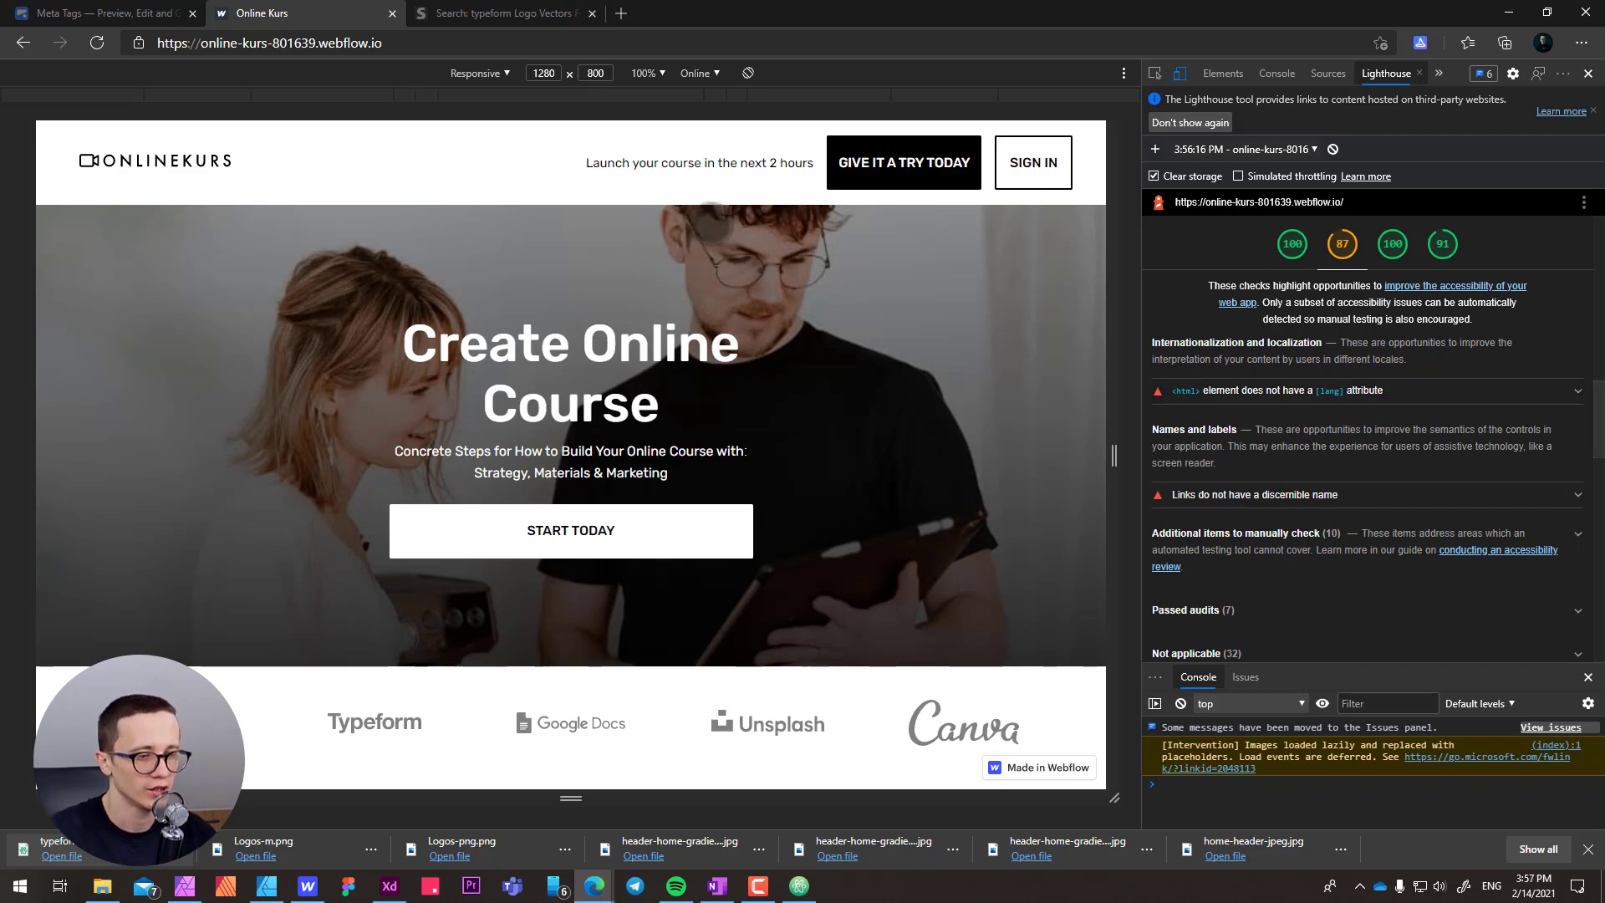
- Switch to Webflow and set the language code to en in the project's custom code settings, saving the change
left_click(305, 887)
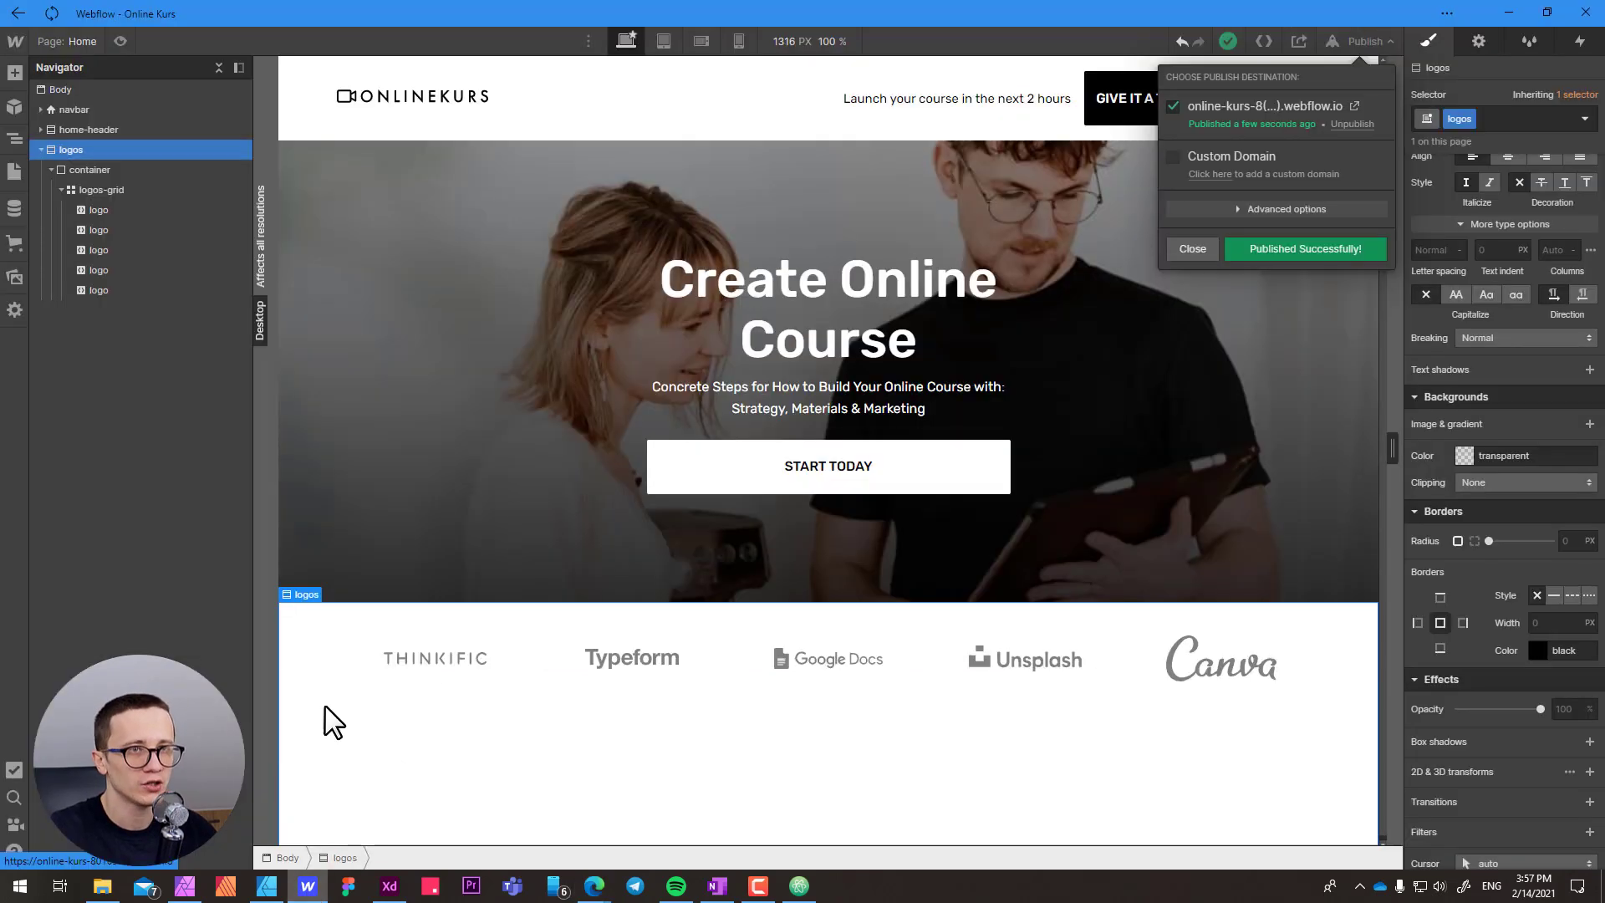
left_click(14, 47)
left_click(13, 47)
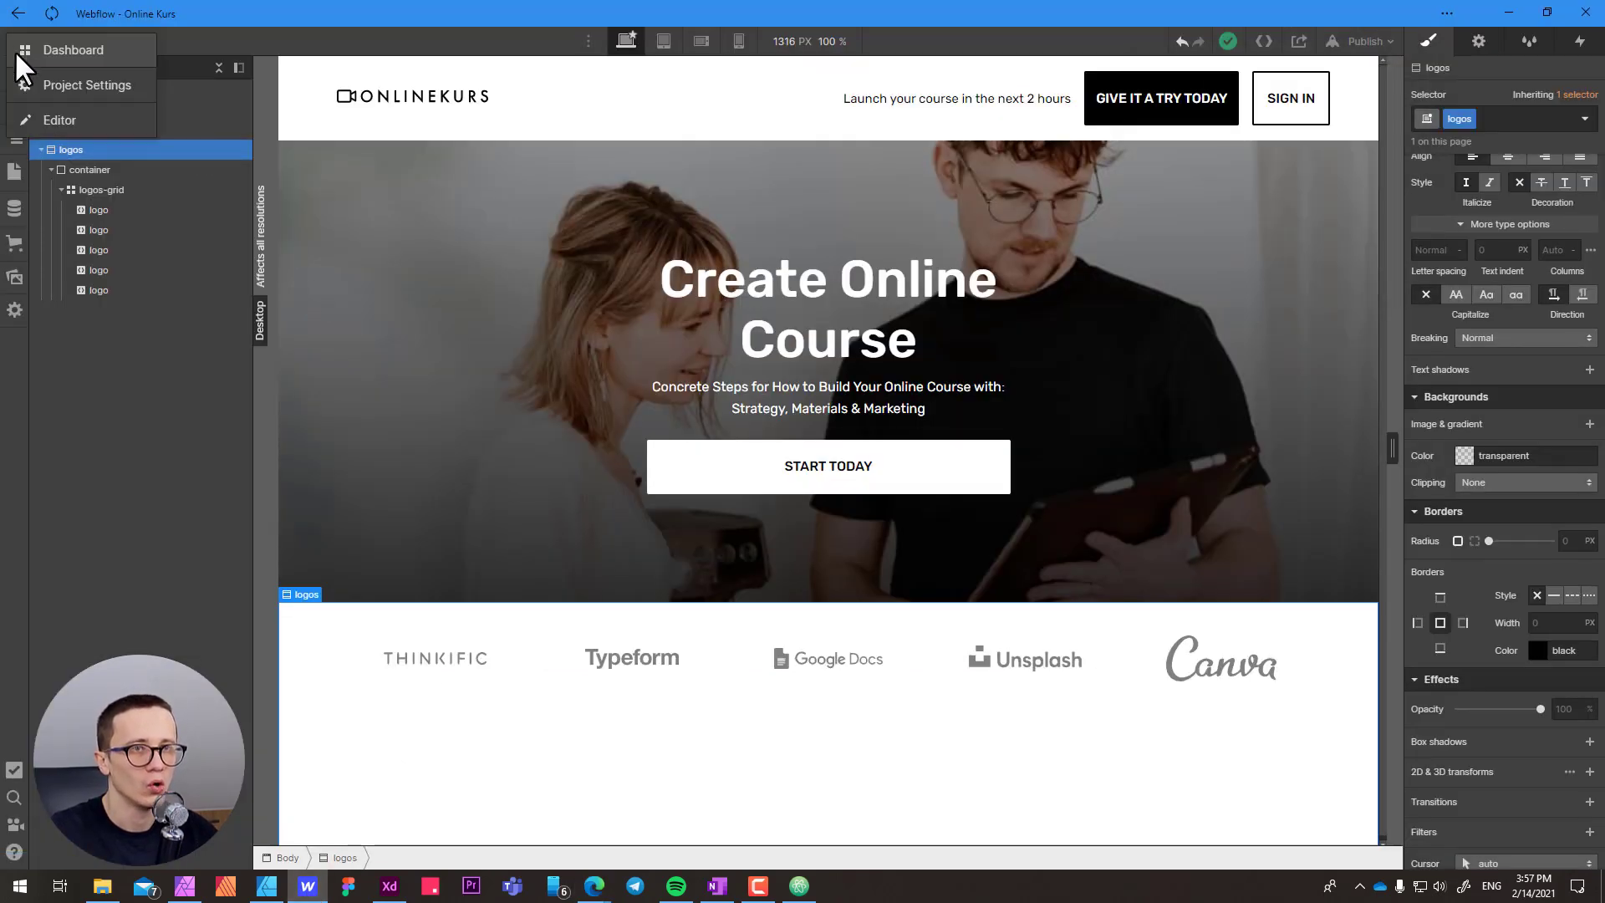
left_click(112, 84)
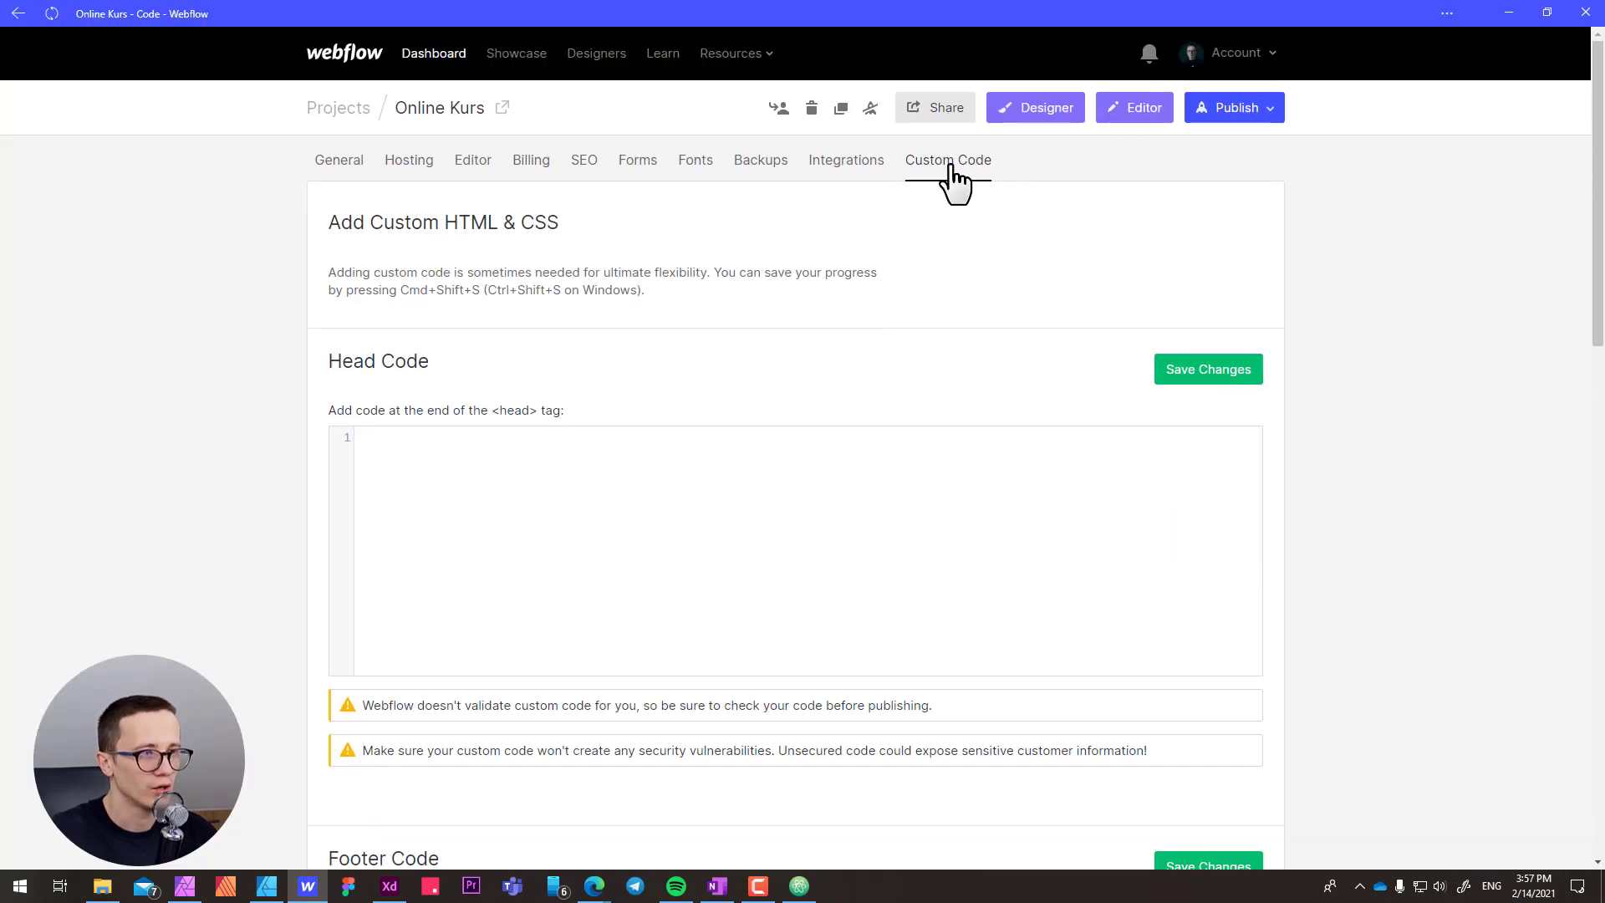
scroll(600, 483, "down", 7)
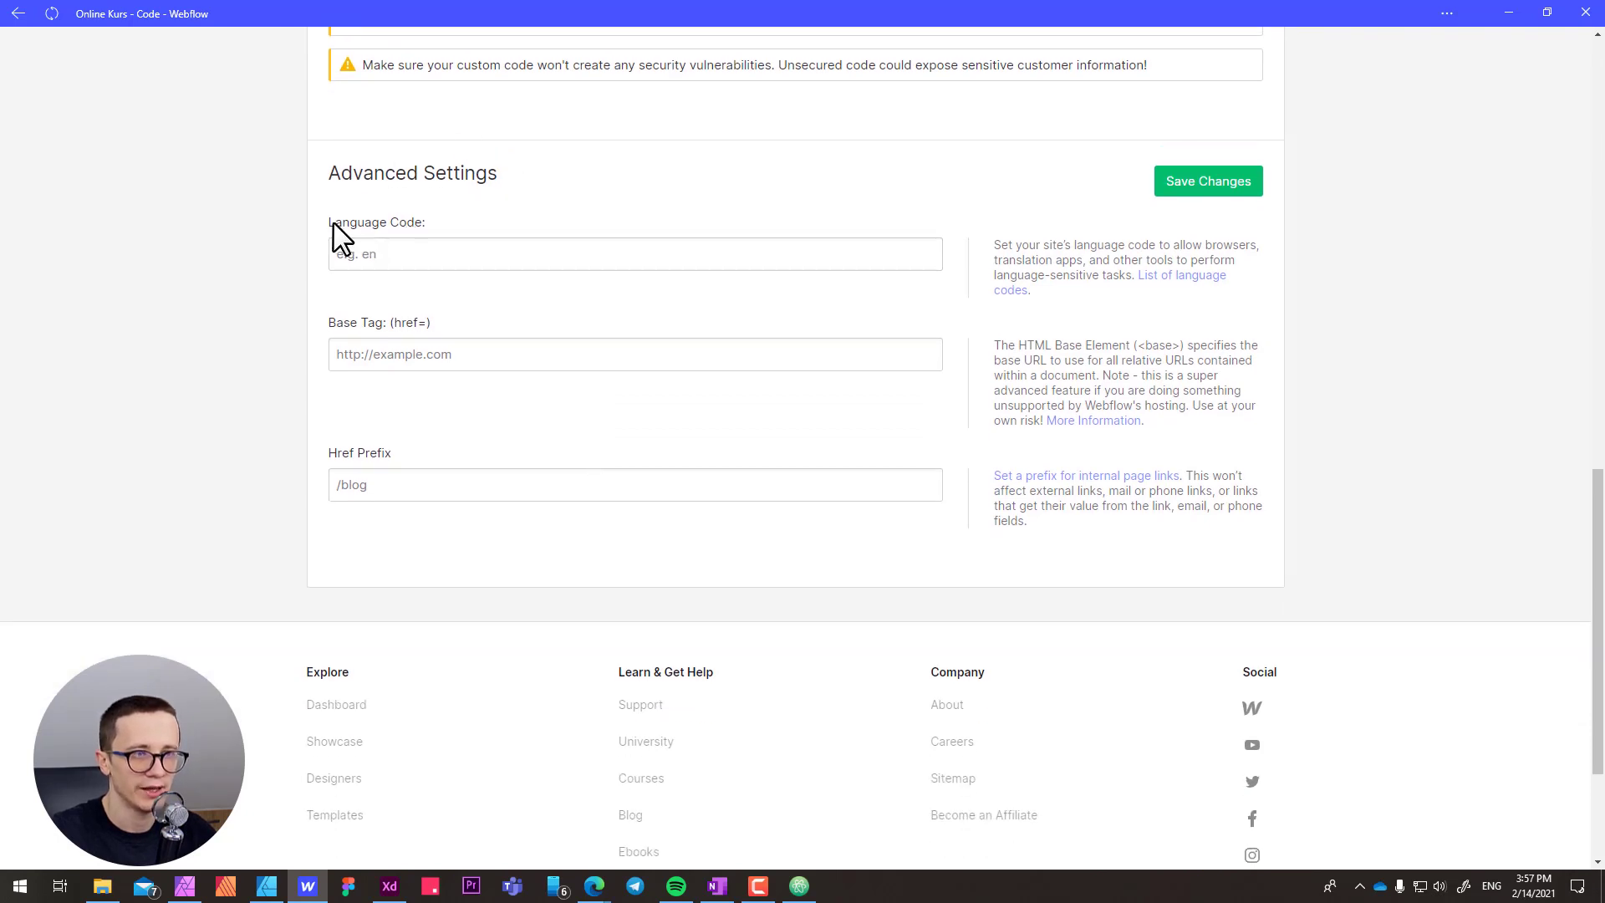
left_click(418, 253)
type("en")
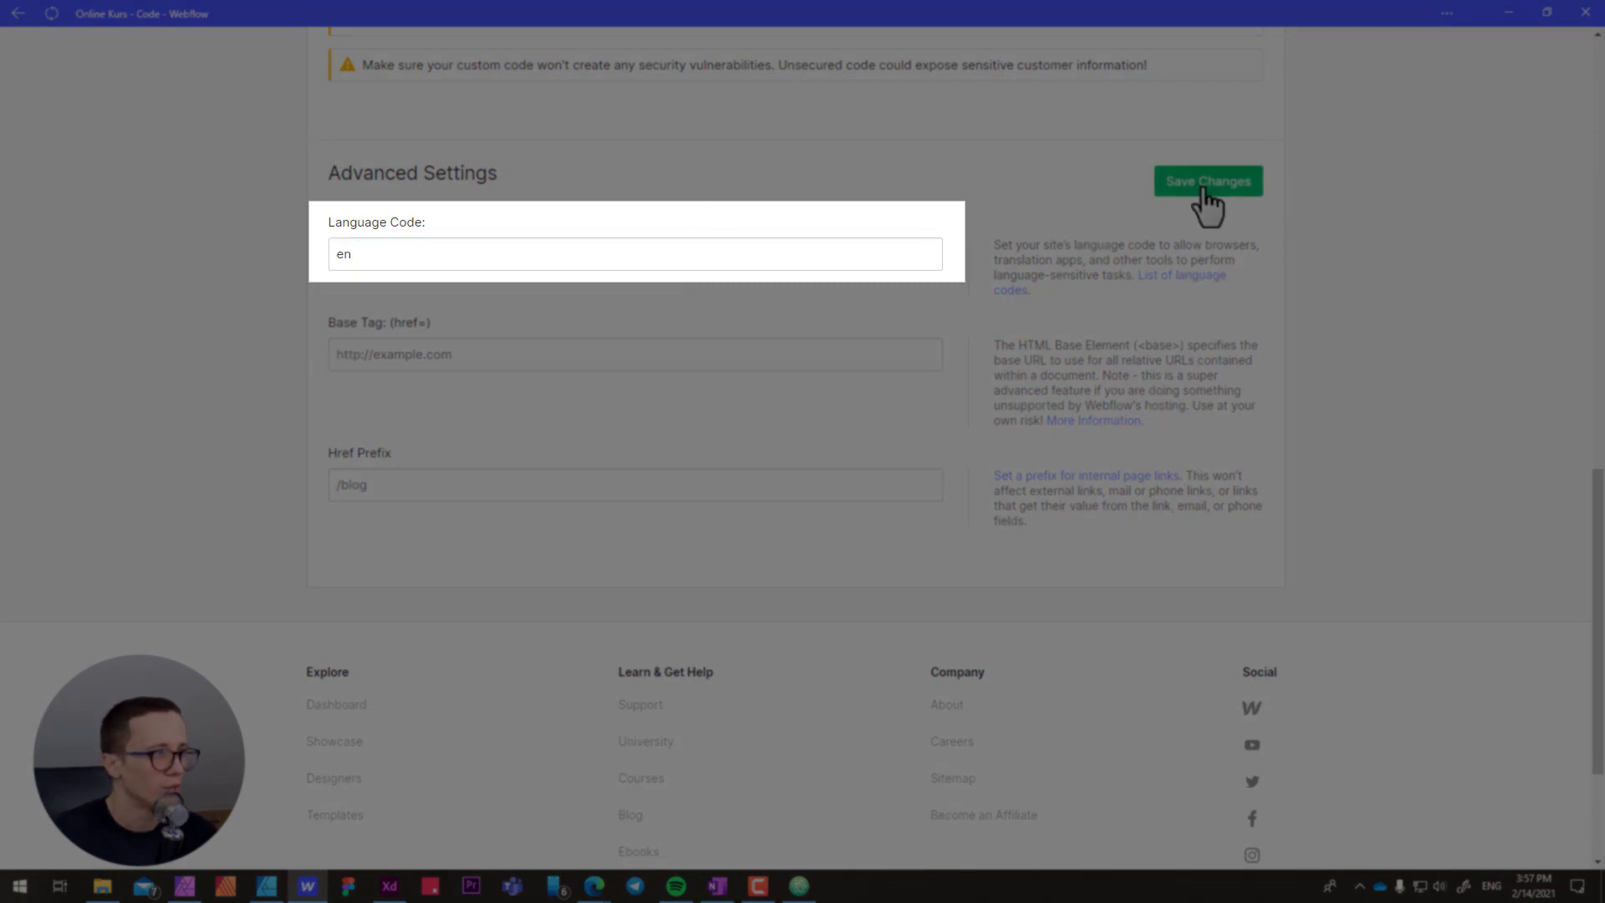
left_click(1177, 184)
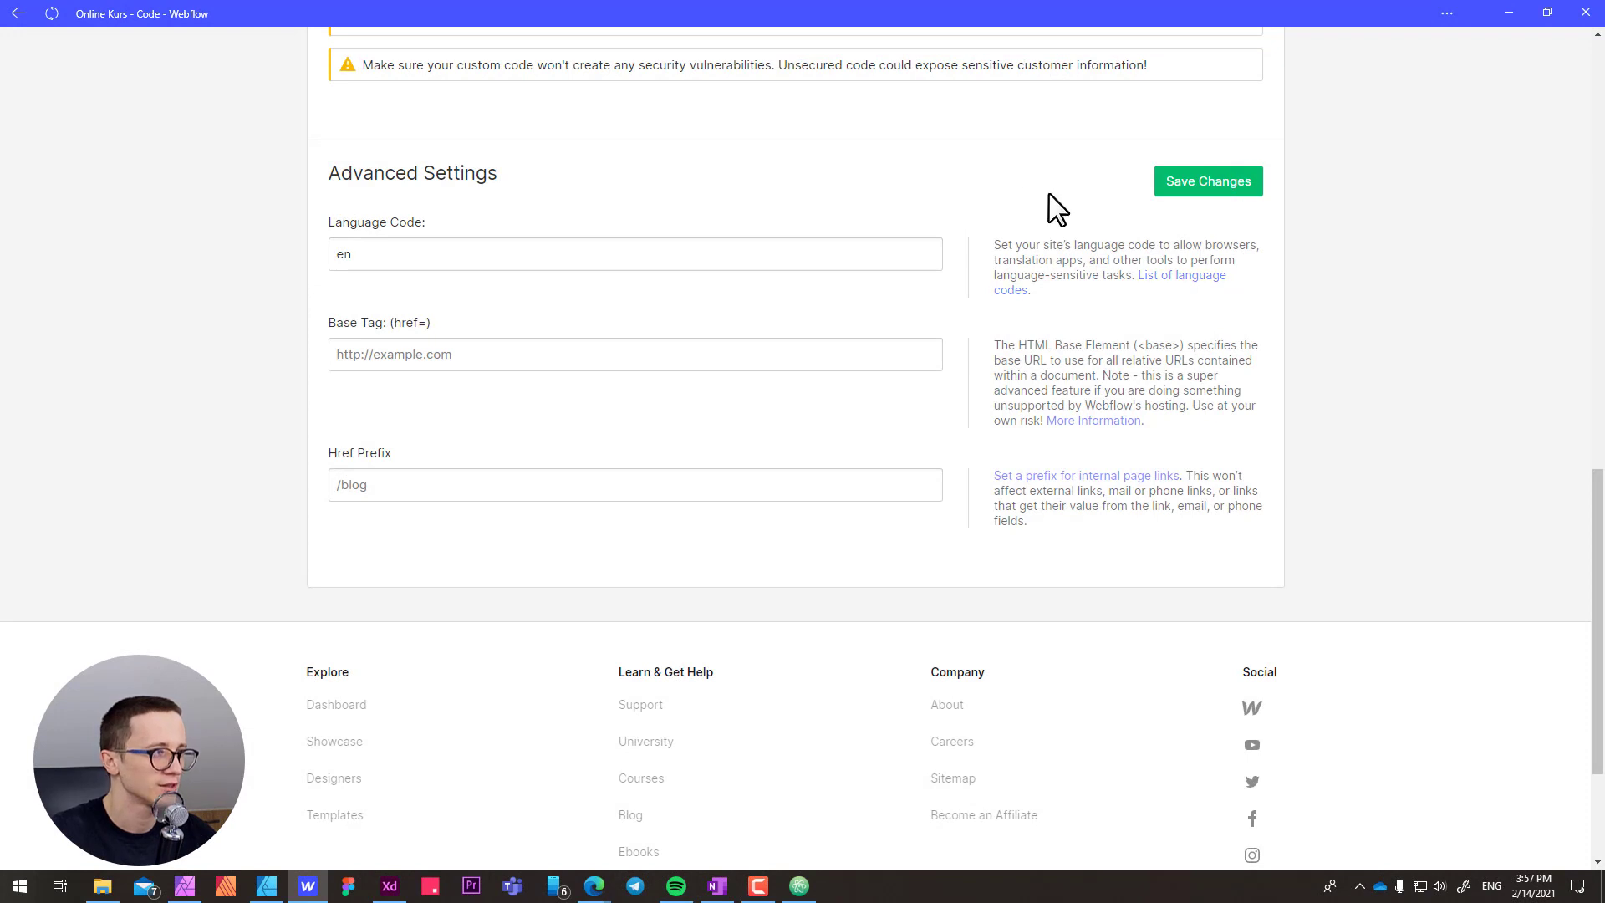
- Publish the site to its webflow.io domain from the project settings
scroll(1003, 188, "up", 15)
left_click(1237, 107)
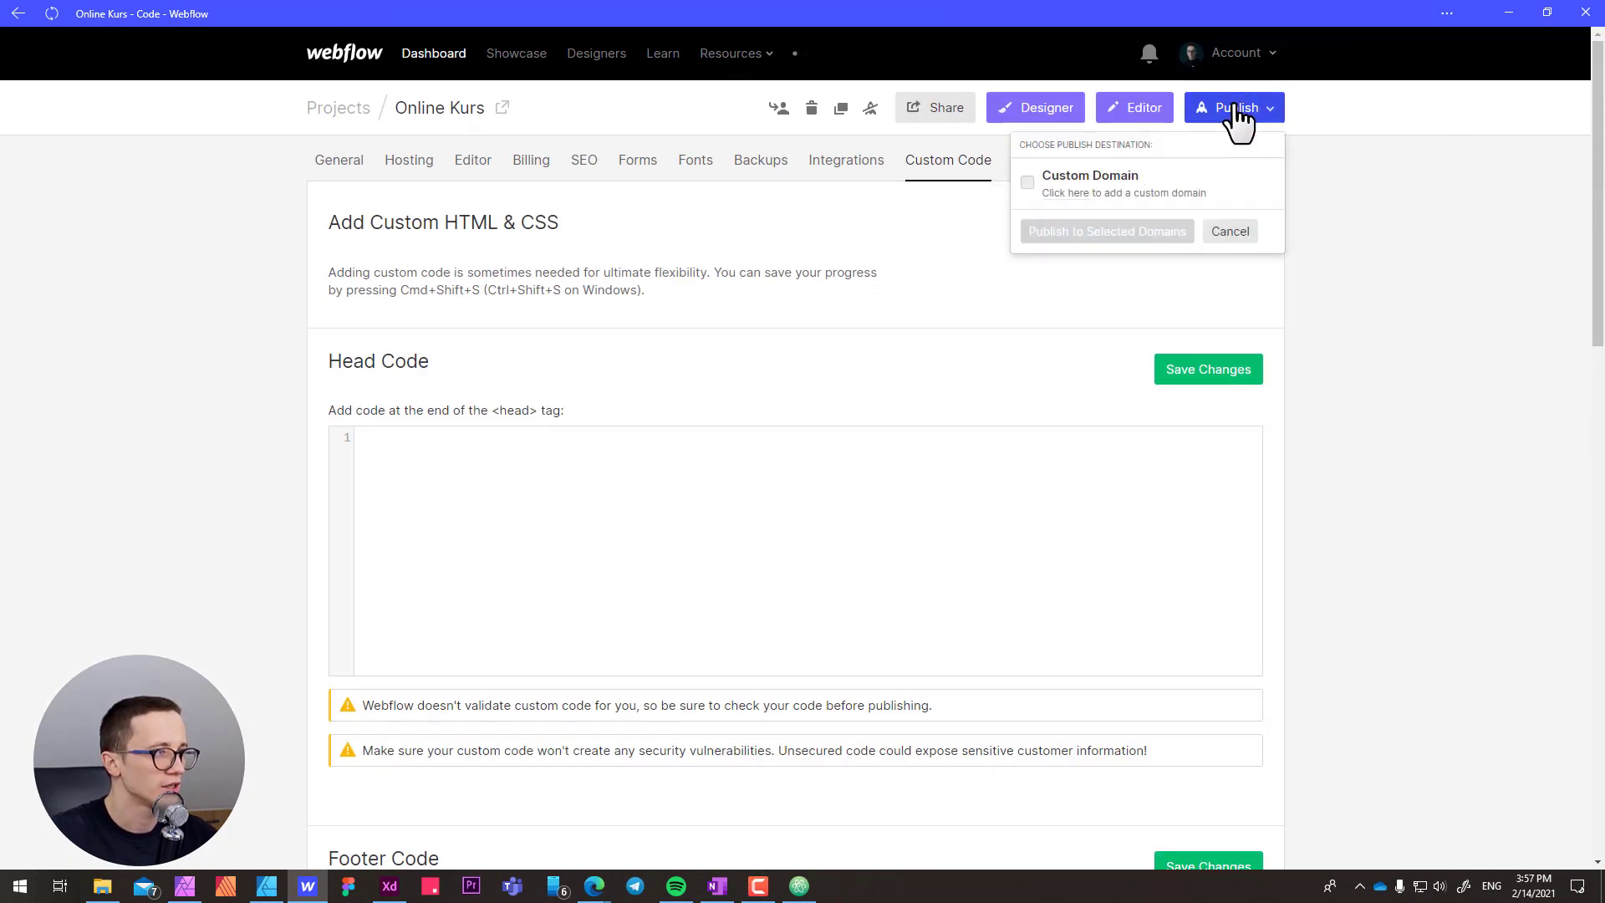
left_click(1140, 284)
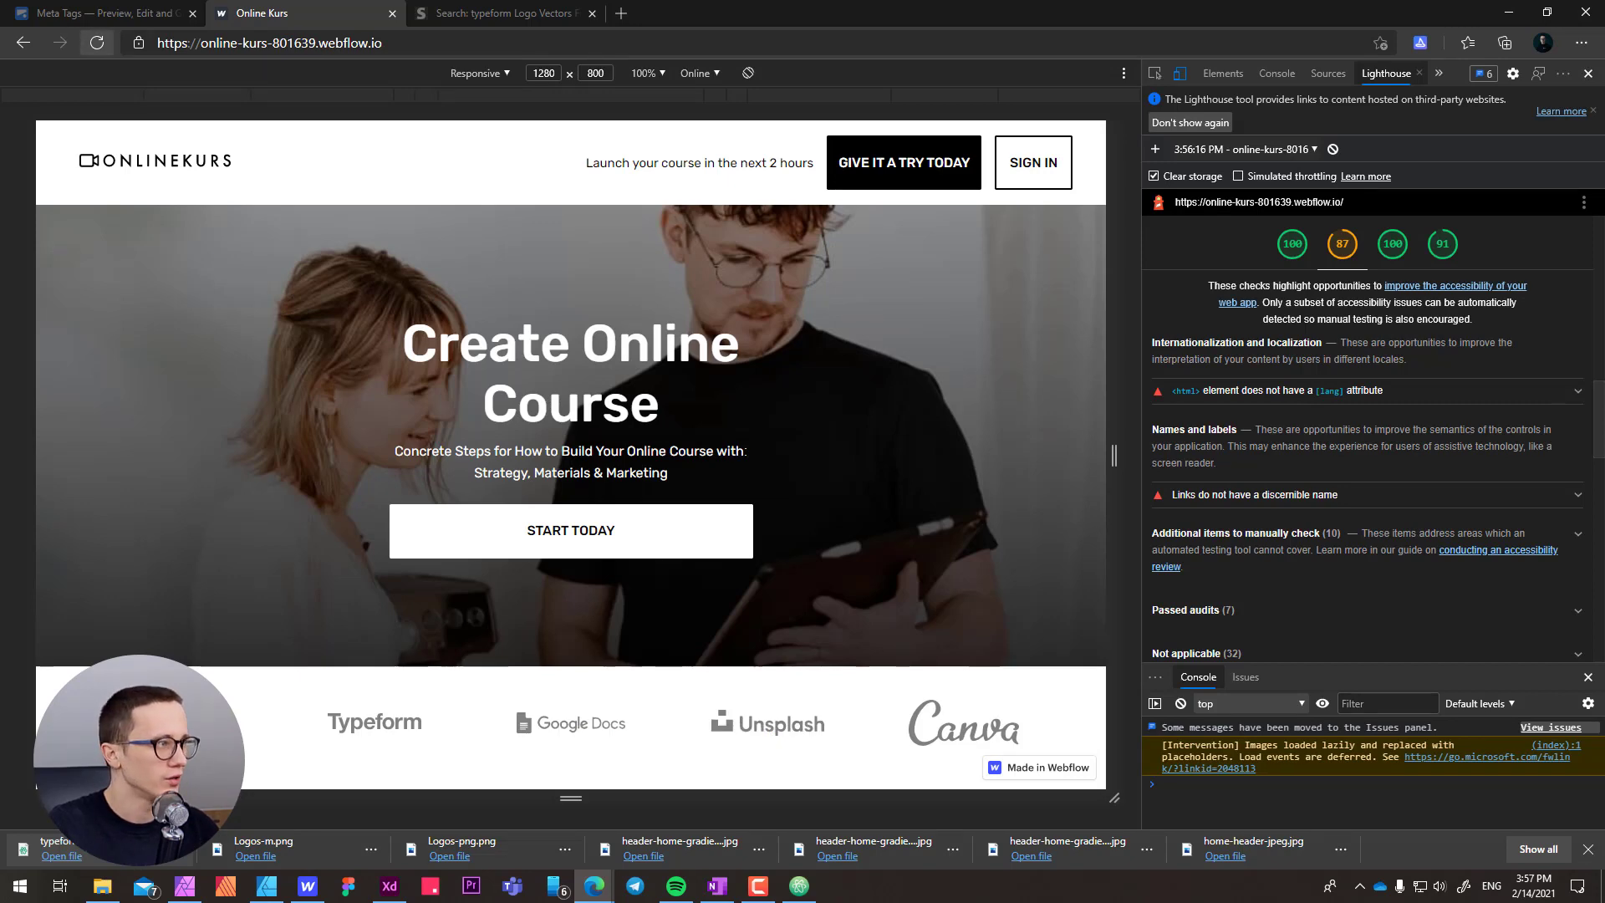
- Reload the live homepage in the browser and replace its old Lighthouse report with a newly generated one
left_click(97, 43)
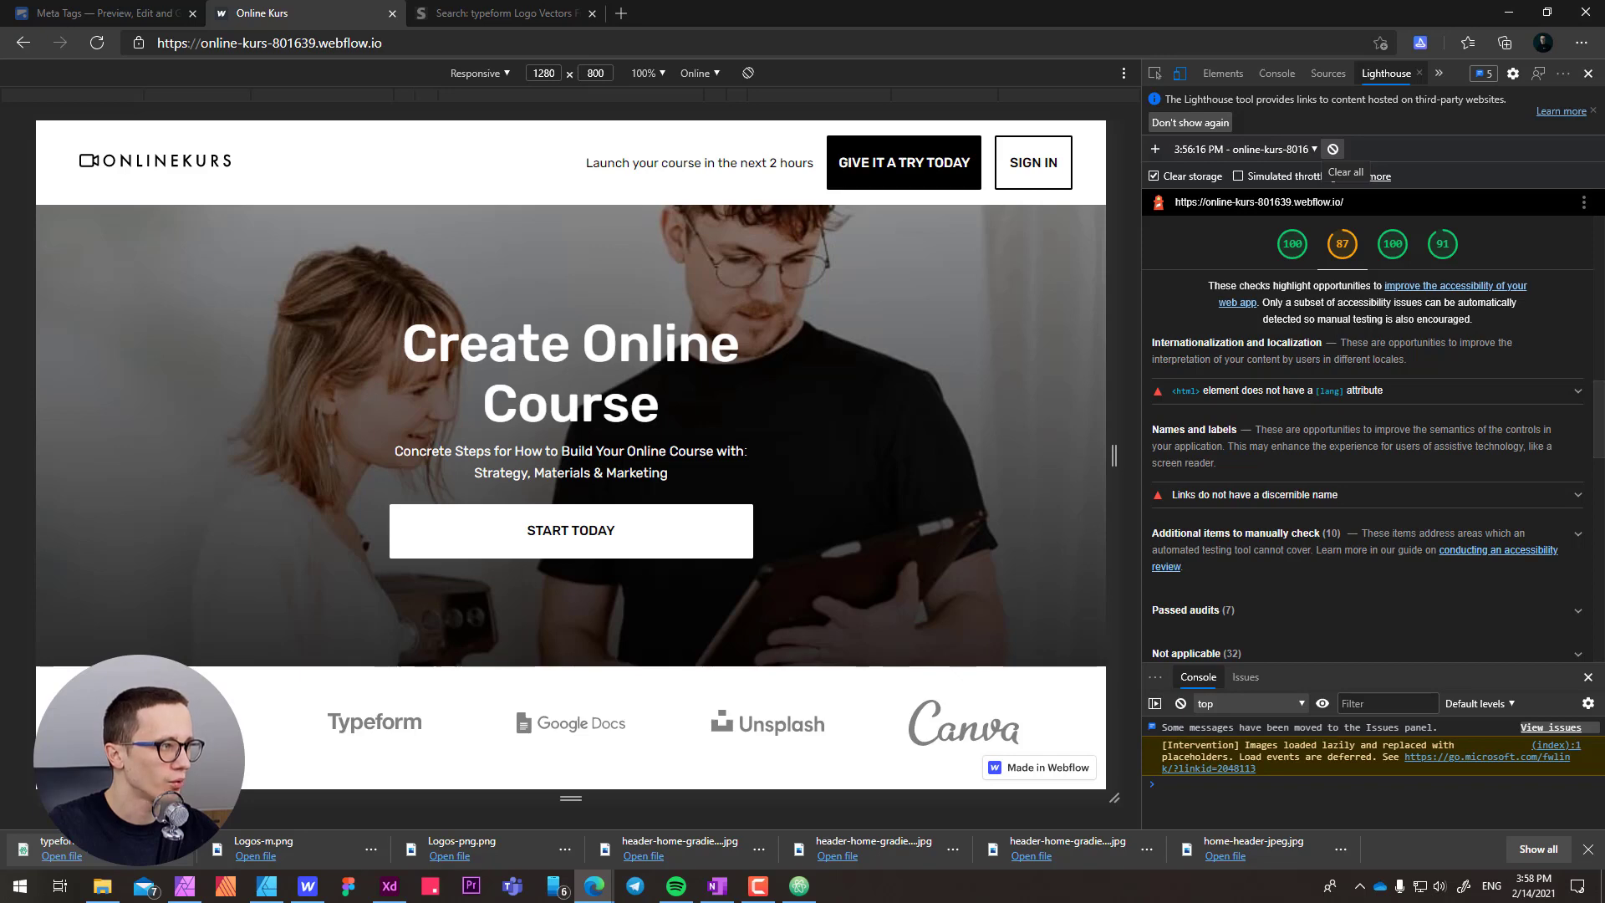
left_click(1333, 148)
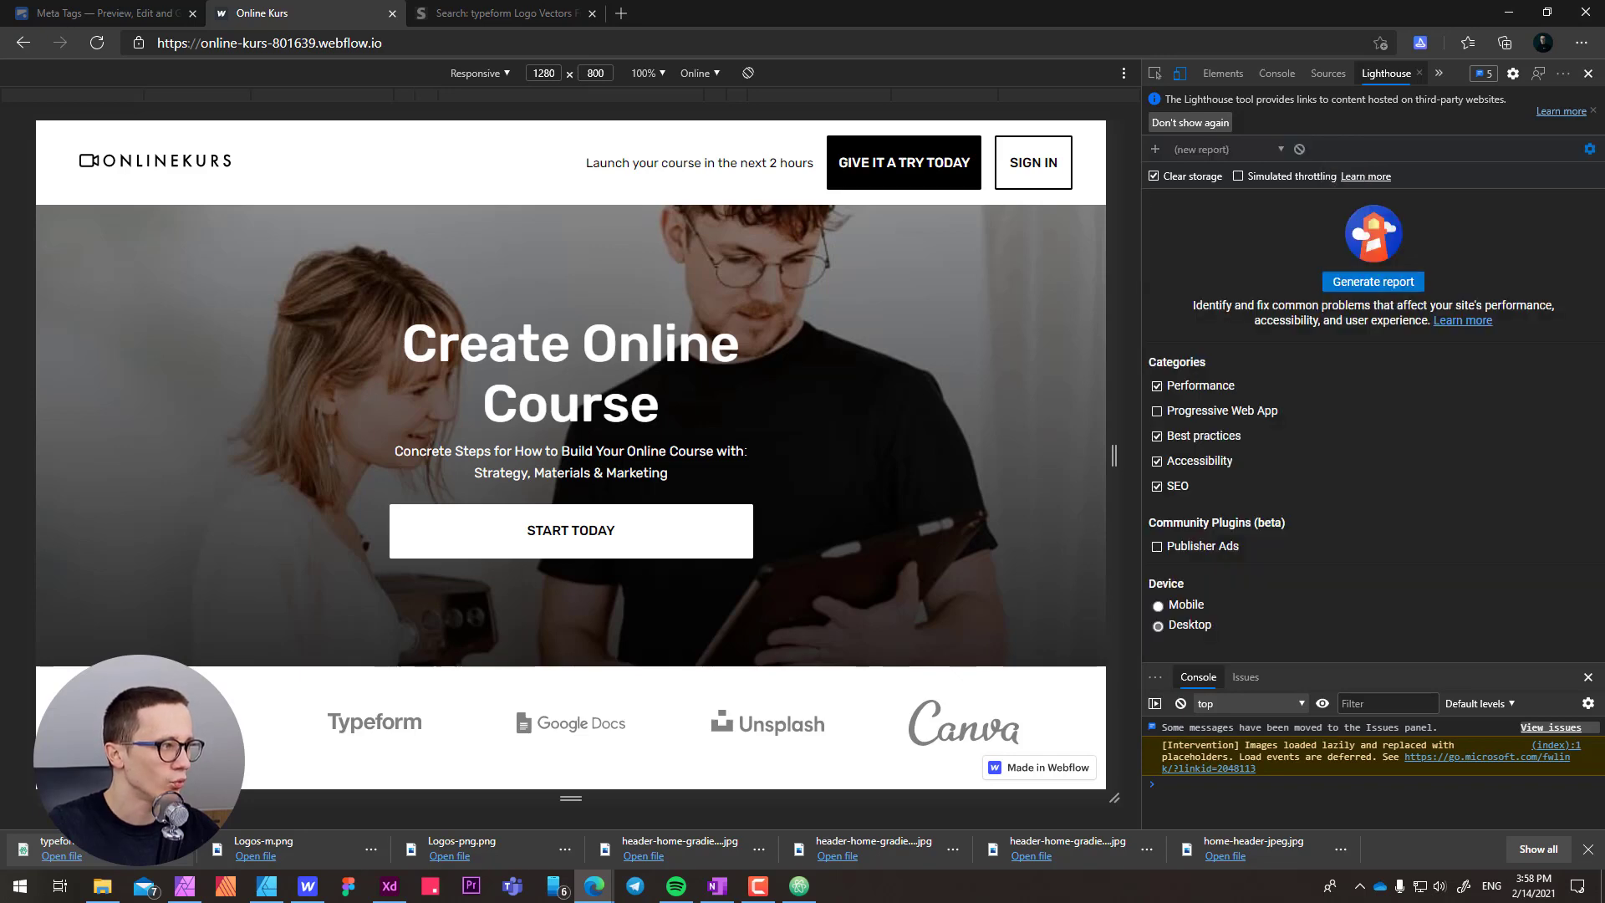
left_click(1374, 282)
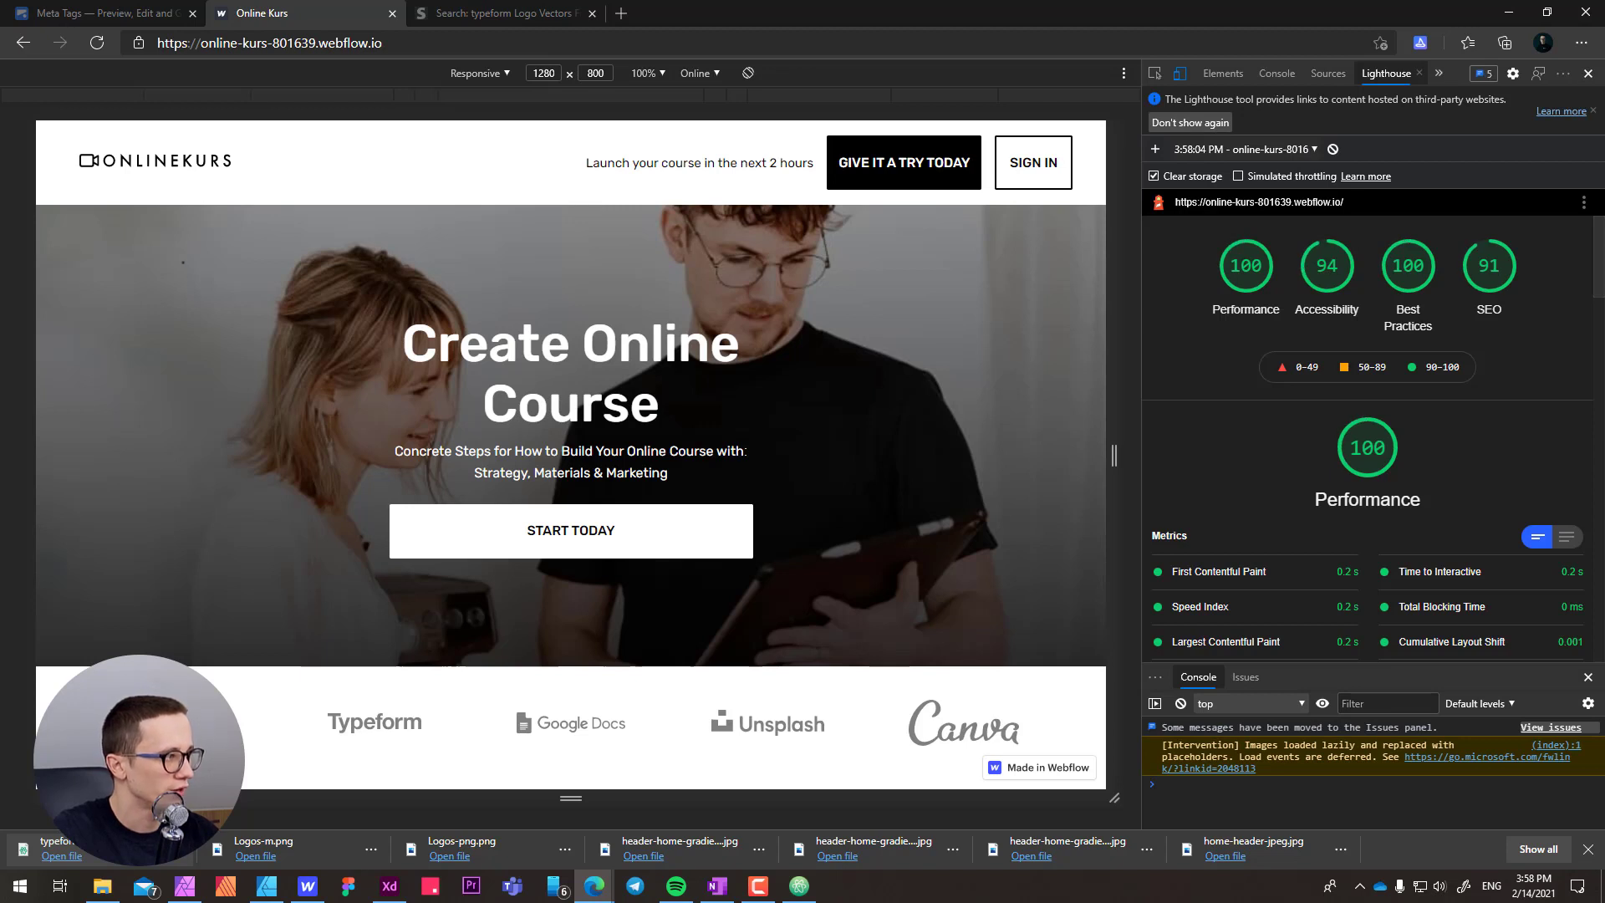
- Review the new report's accessibility section and expand the audit about links without a discernible name
scroll(1371, 460, "down", 6)
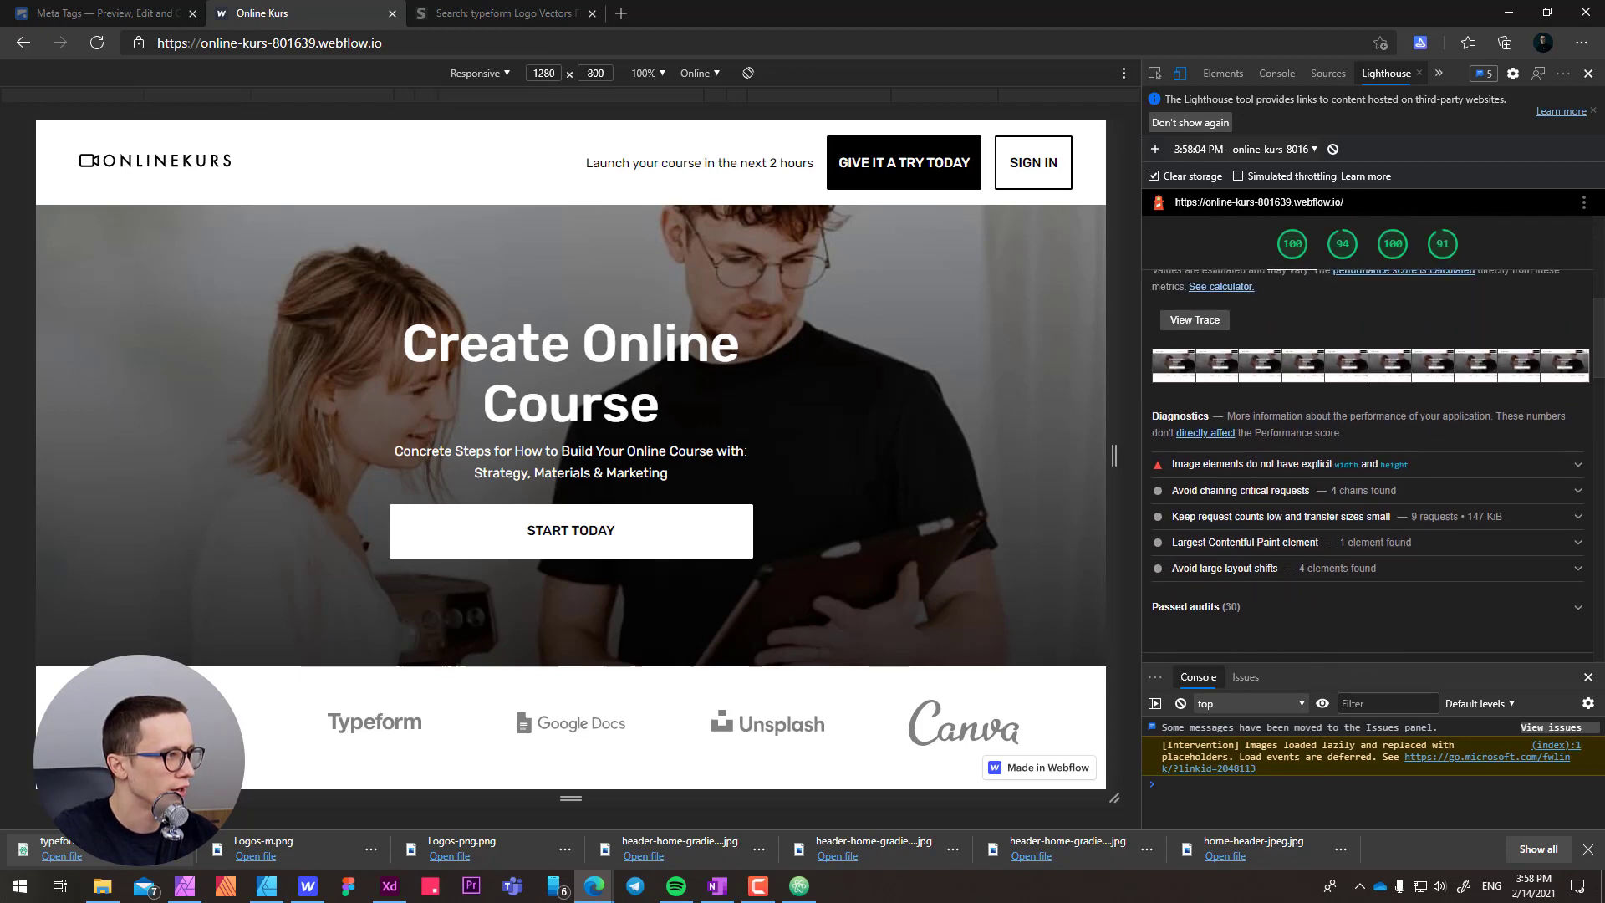
scroll(1368, 465, "down", 4)
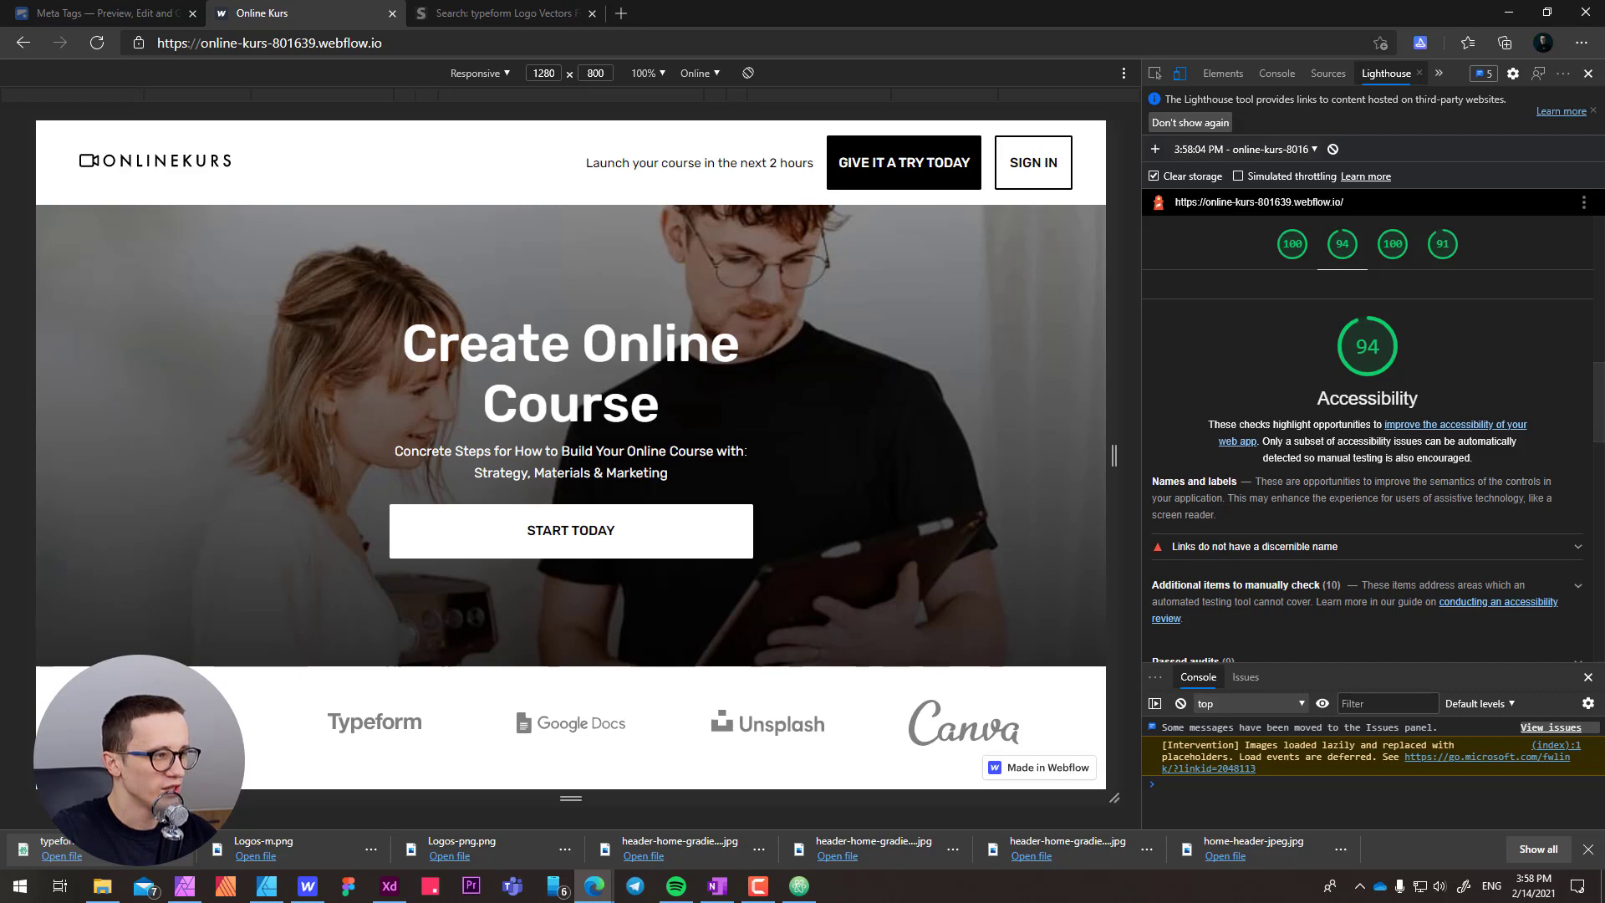
scroll(1371, 468, "down", 1)
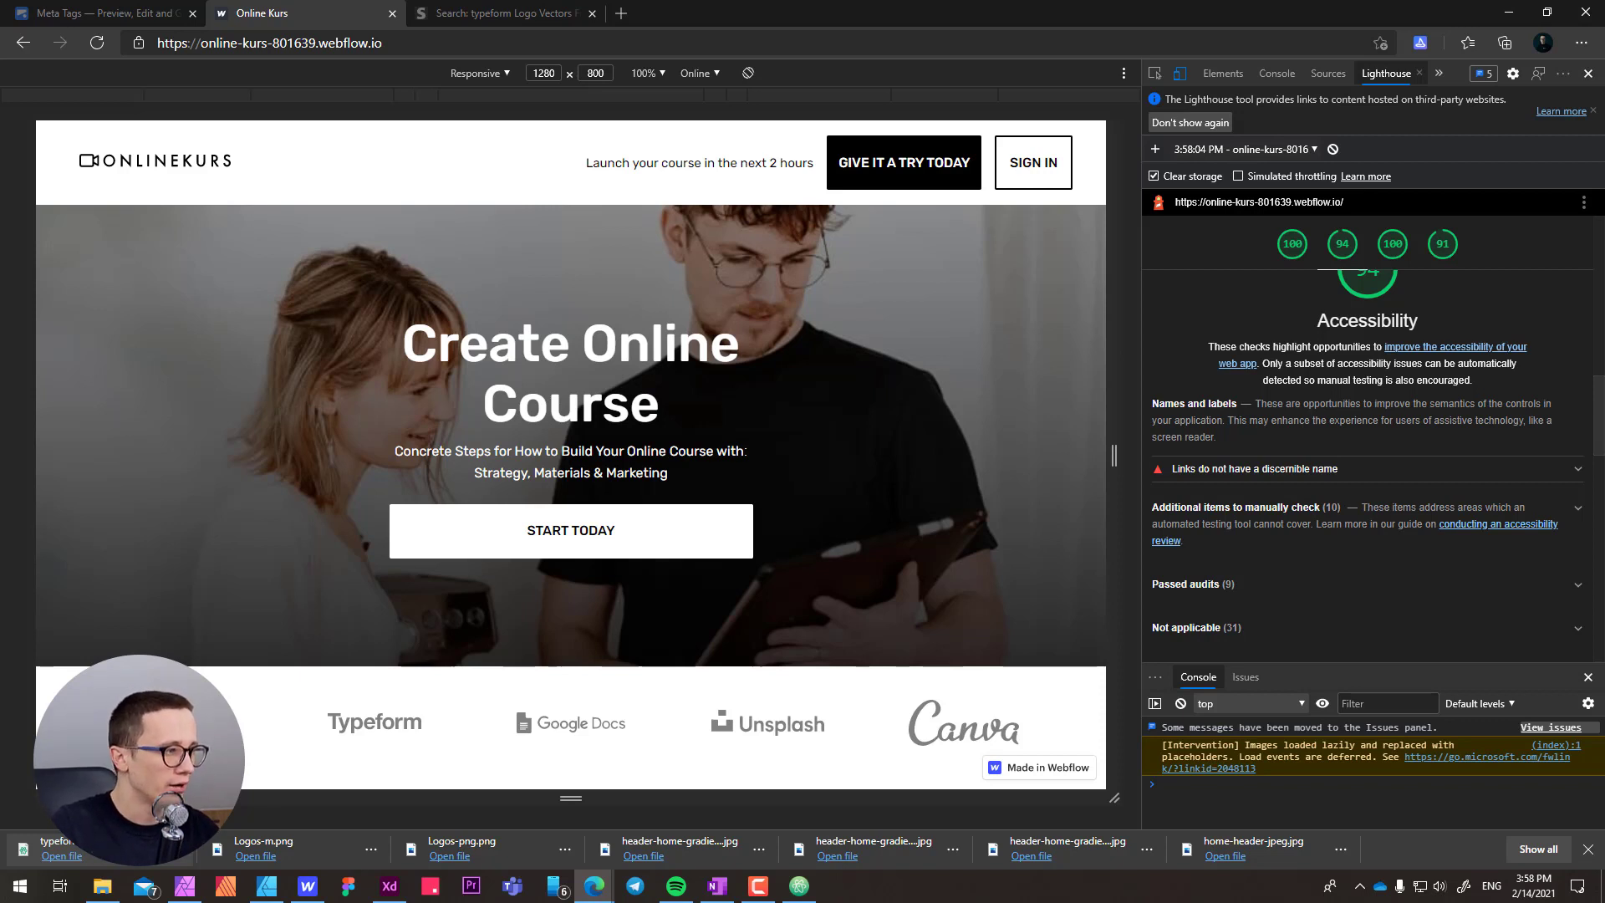
left_click(1254, 469)
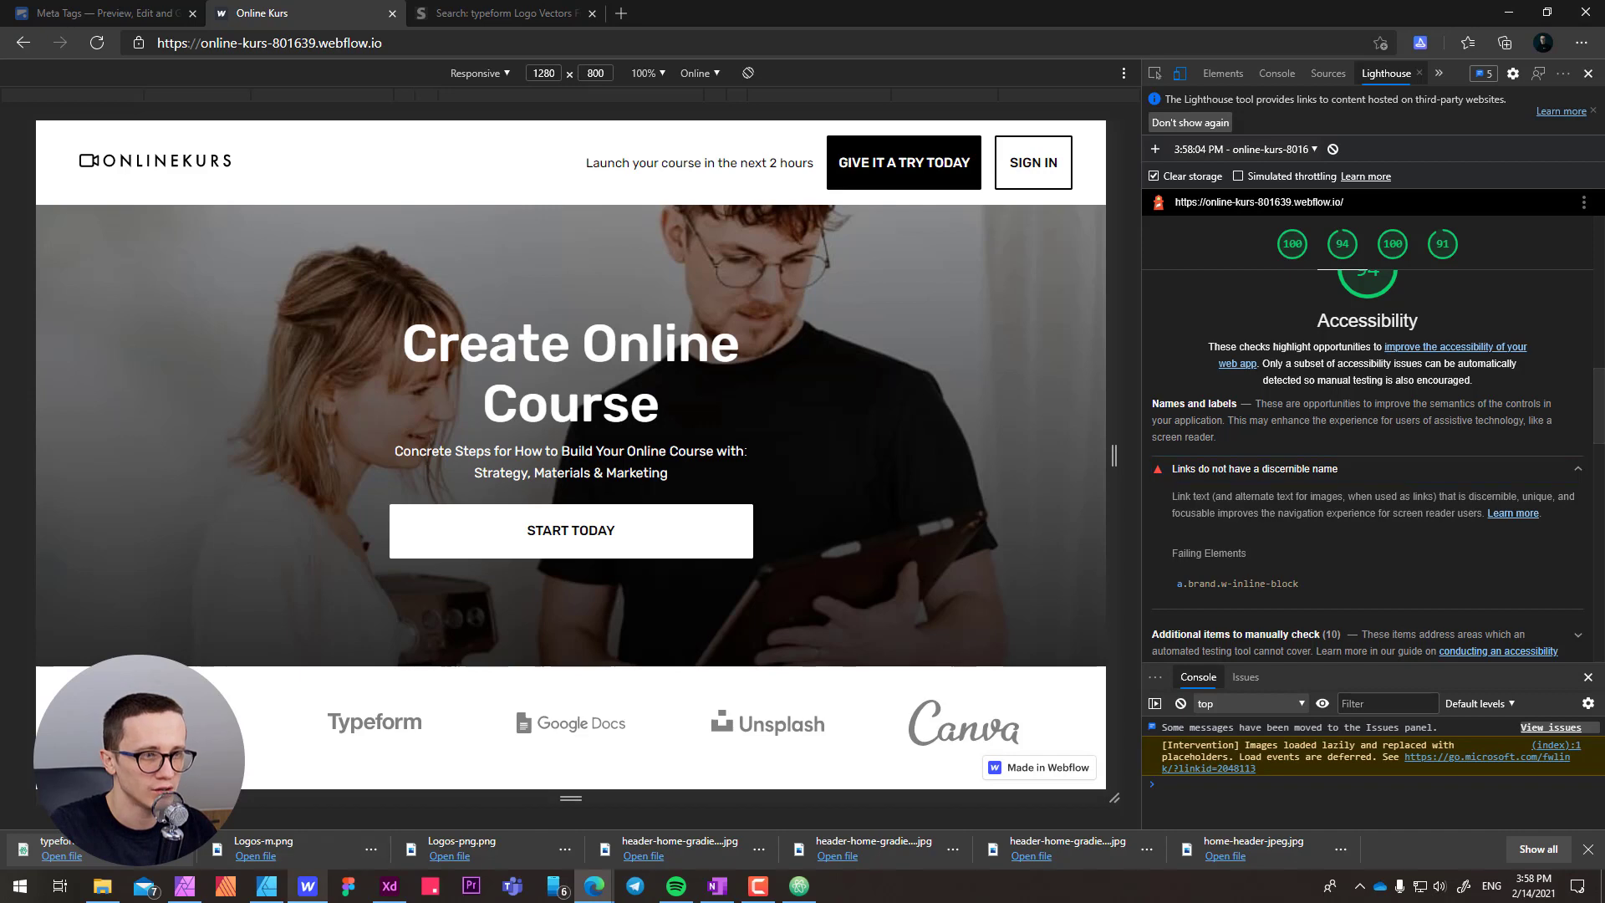
- Switch to Webflow and check the link-hidden text inside the navbar's brand link by showing it as a block, undoing the display change
left_click(308, 886)
left_click(1037, 107)
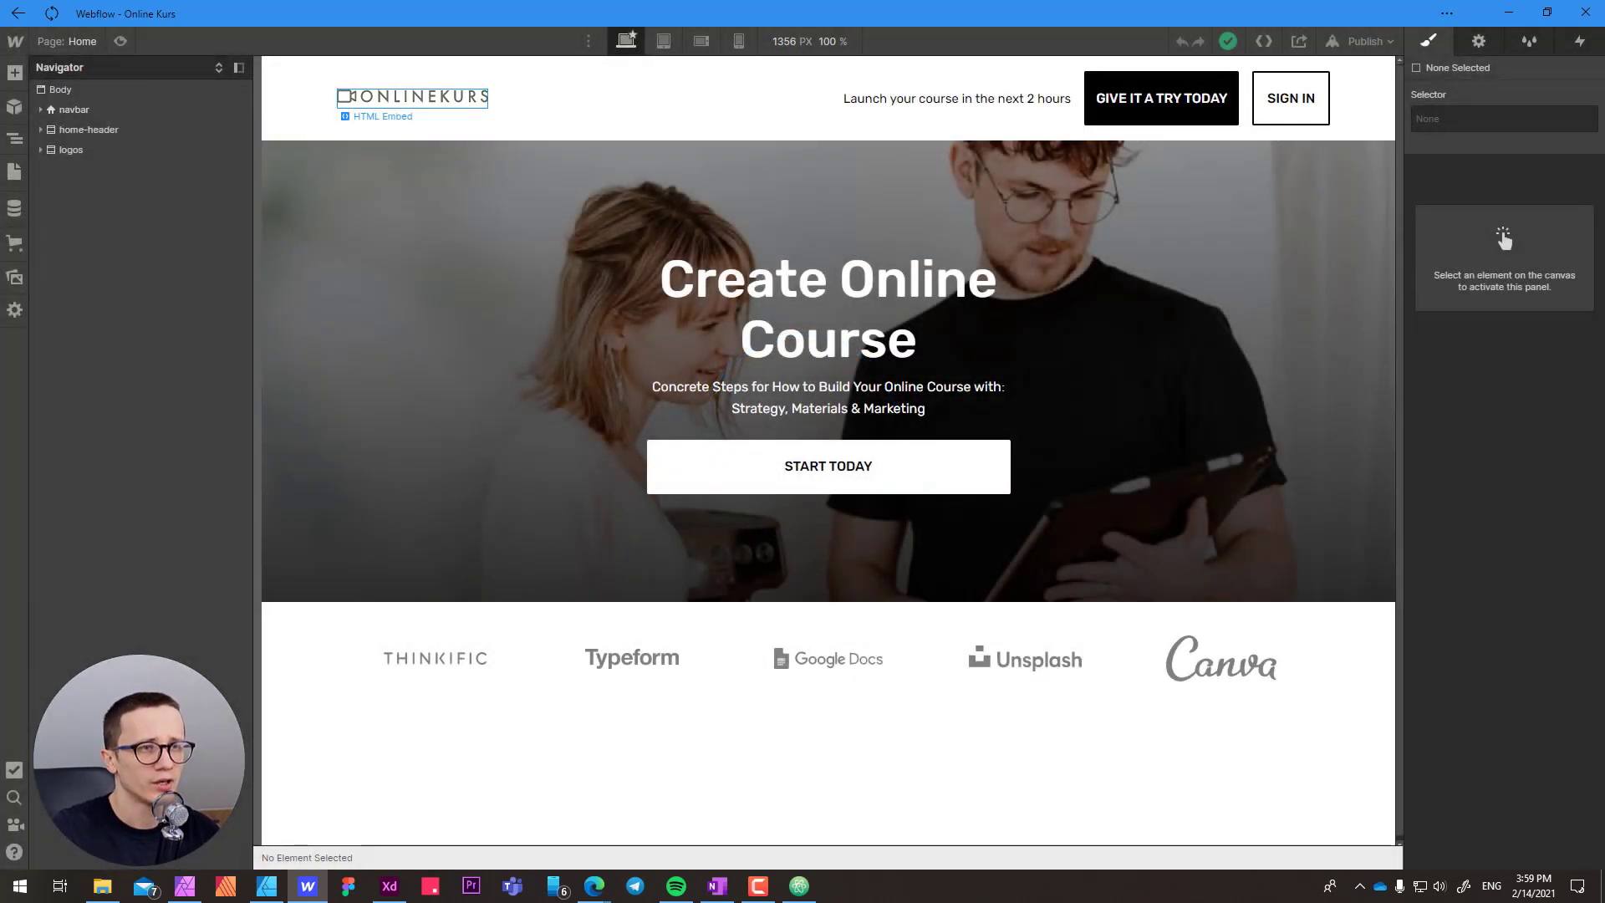
left_click(412, 98)
left_click(114, 190)
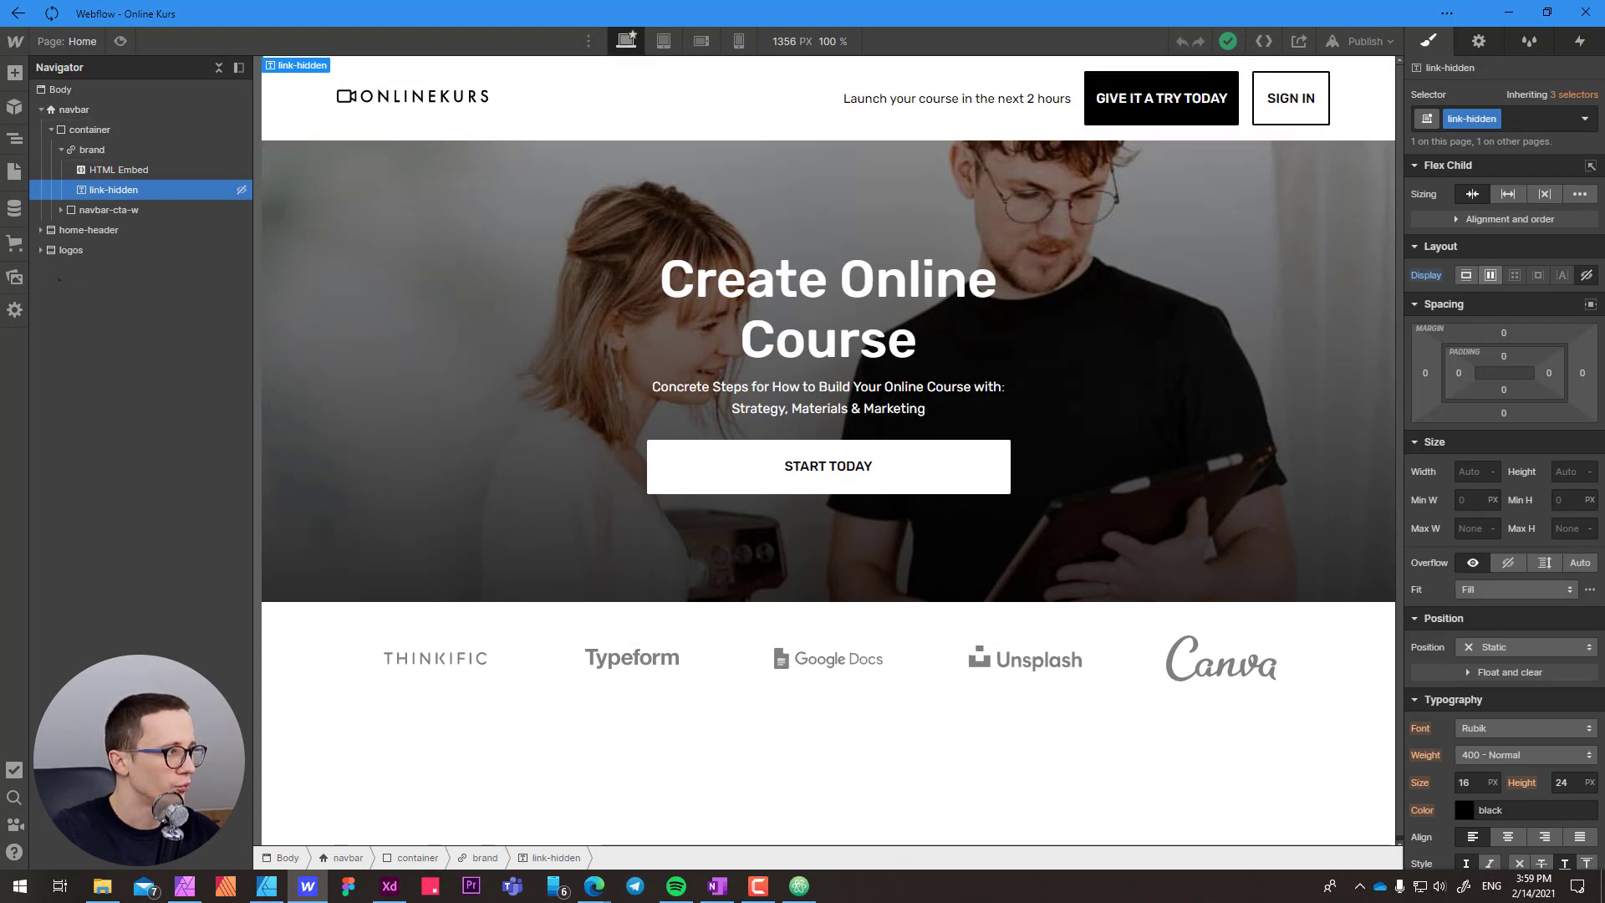
left_click(1466, 275)
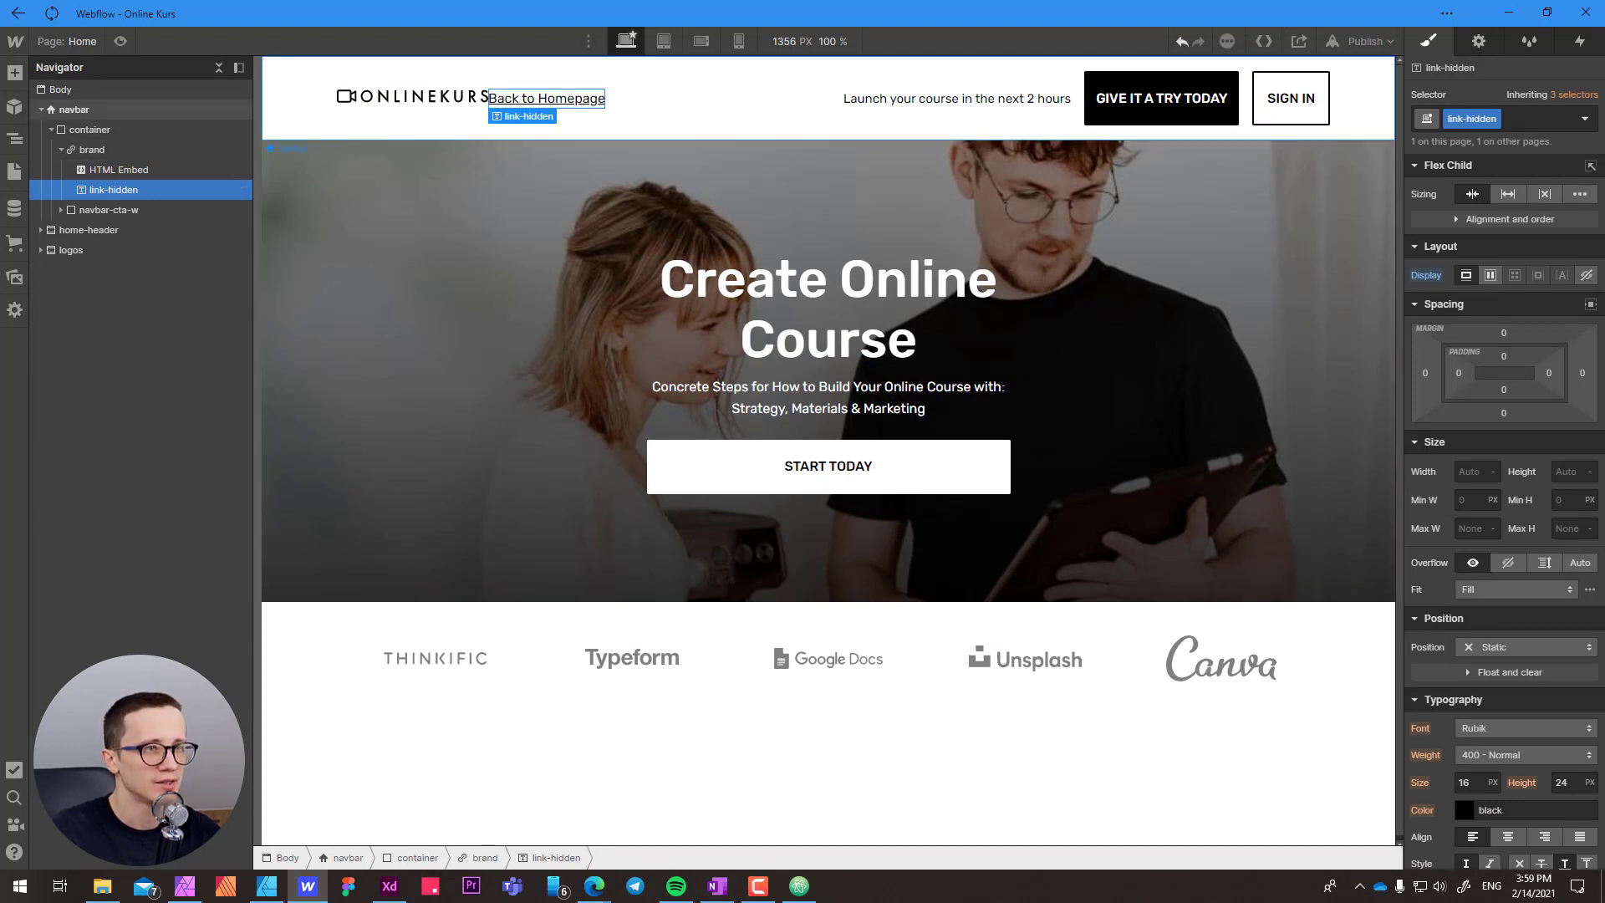
key("ctrl+z")
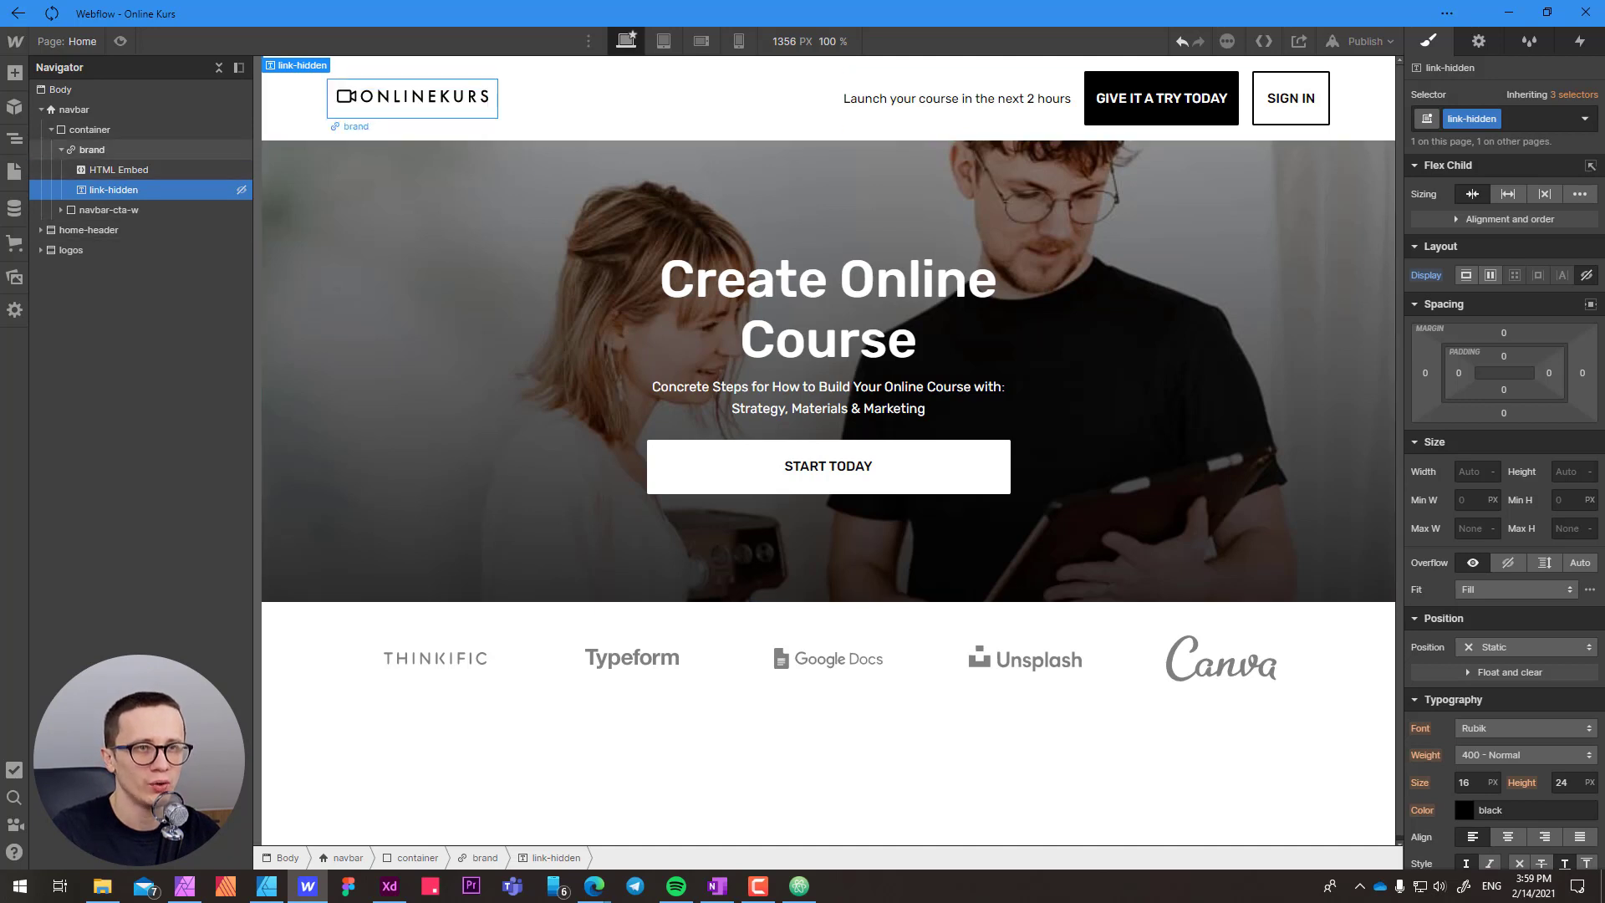
- Add a custom attribute named aria-label with the value Back to Homepage to the navbar's brand link block
left_click(92, 150)
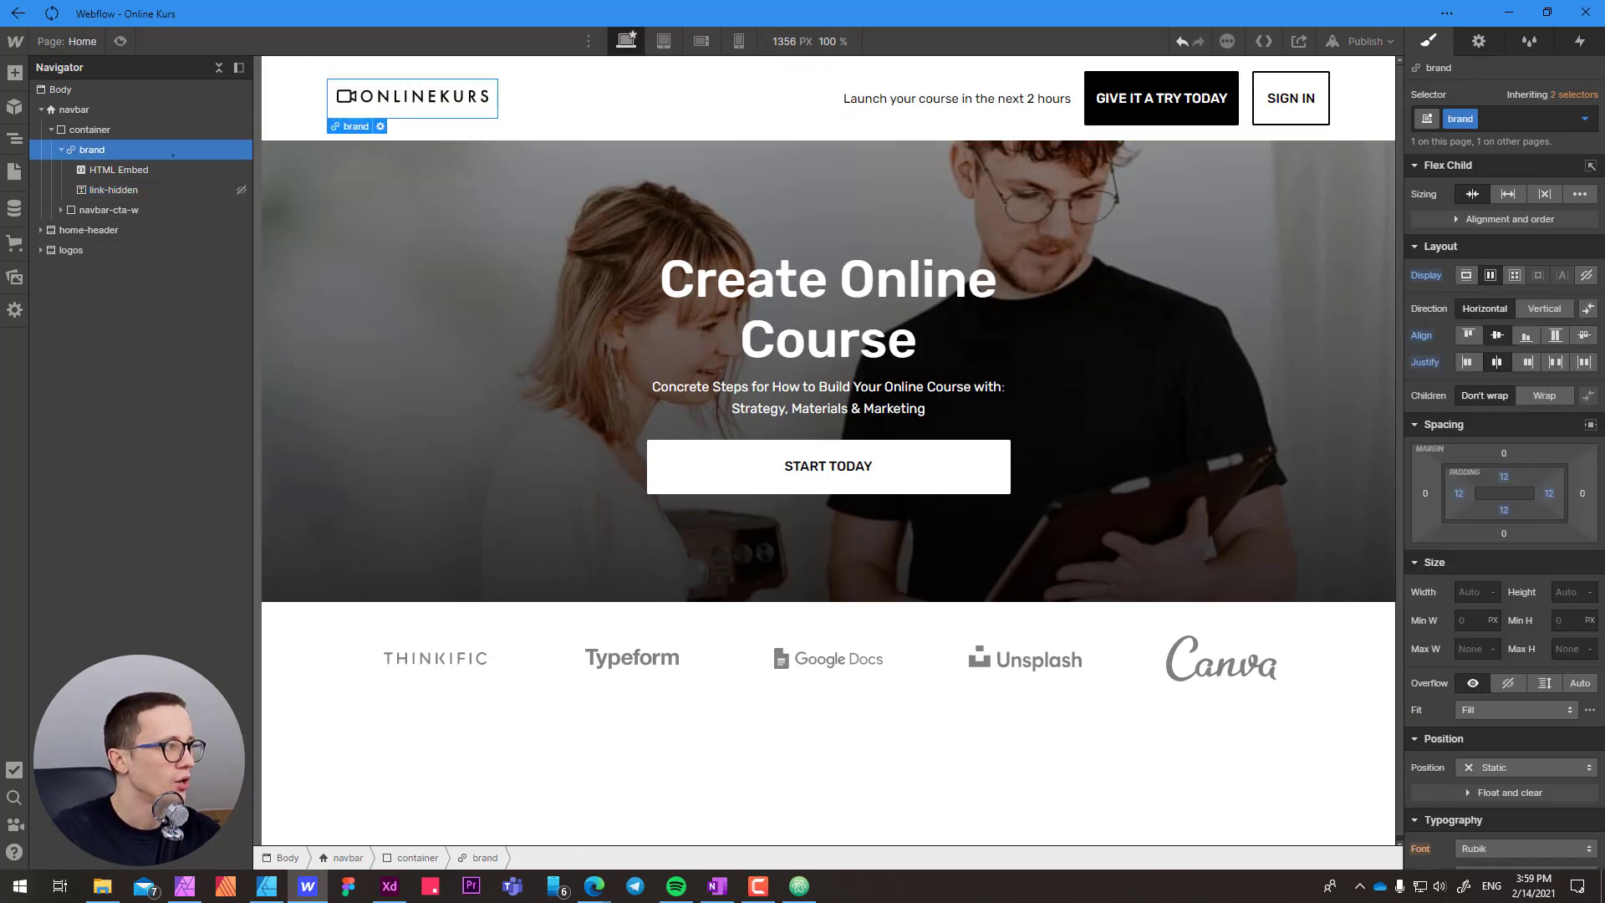
left_click(1479, 41)
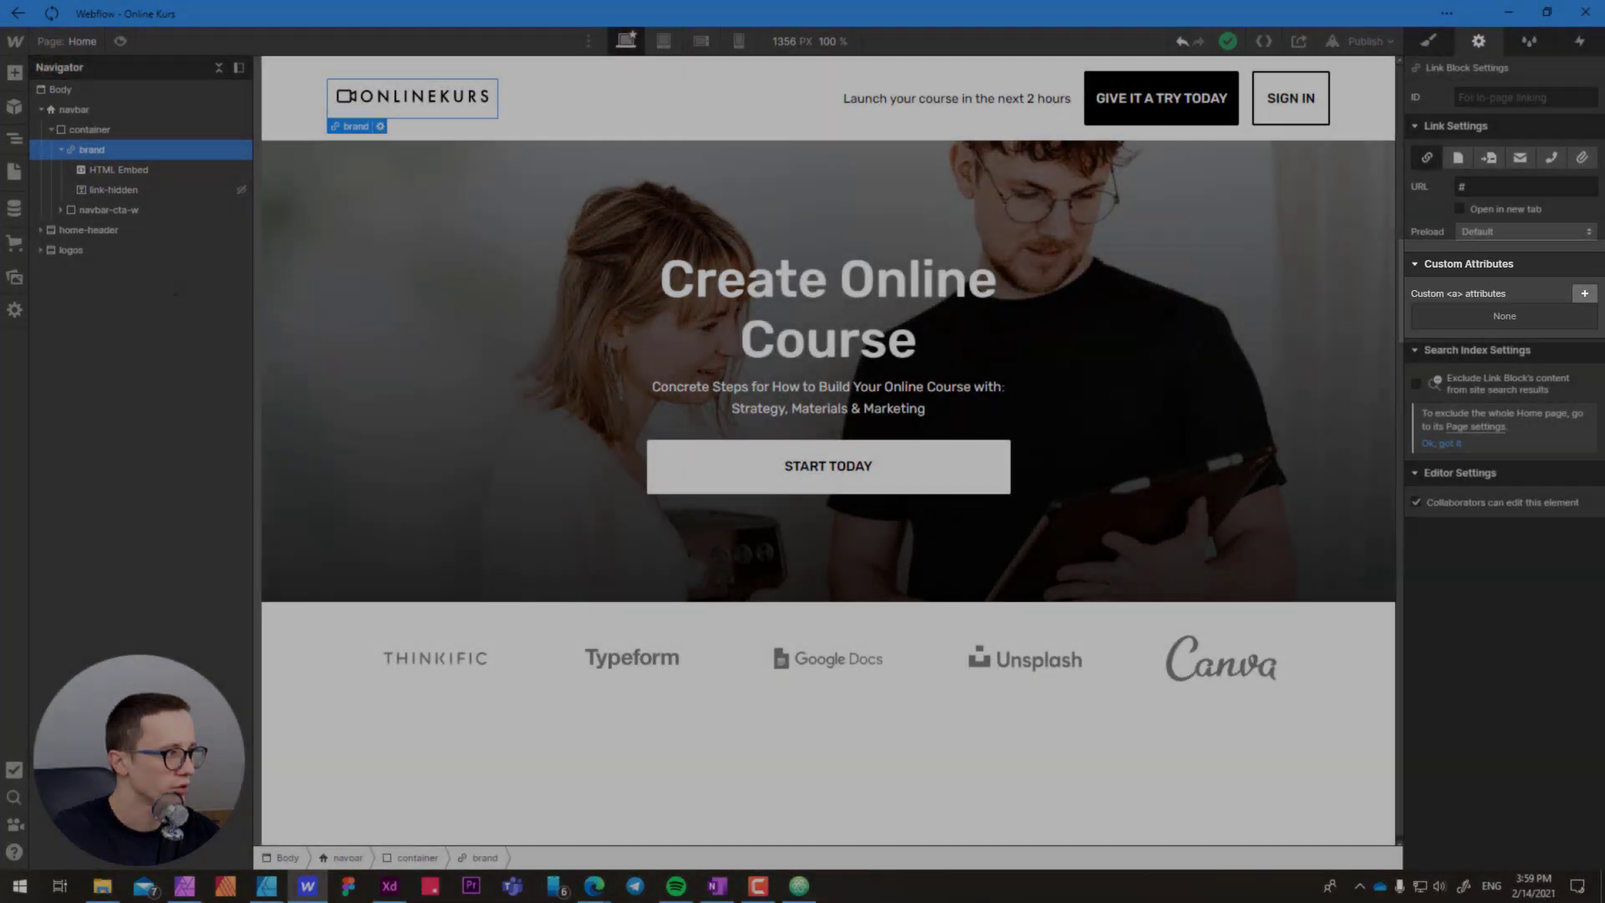
left_click(1585, 294)
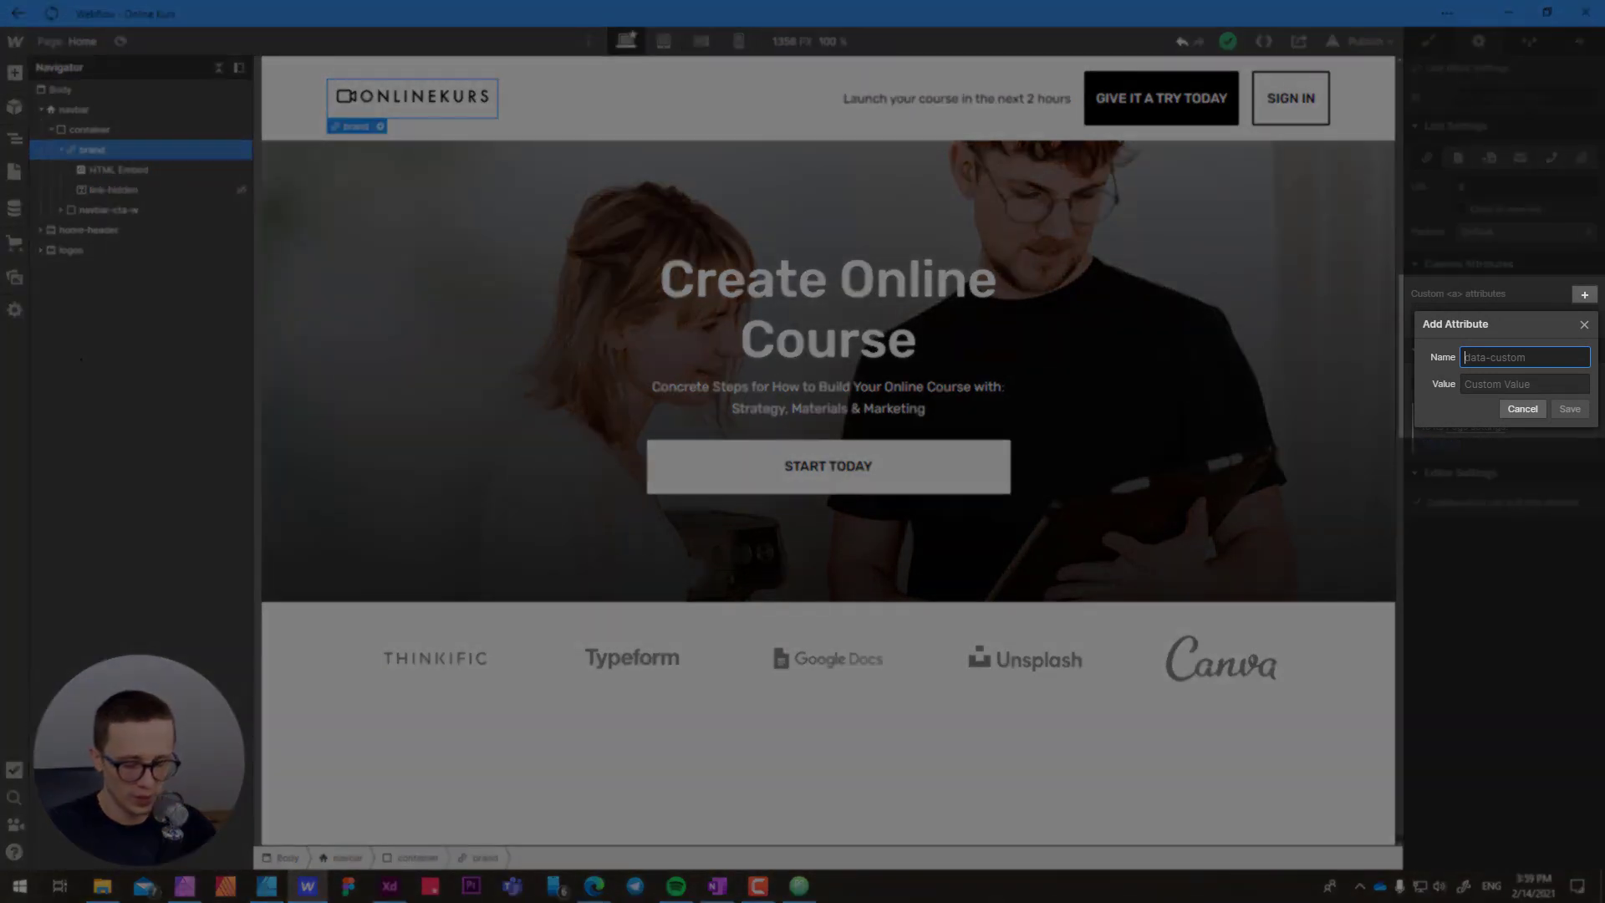
type("aria-label")
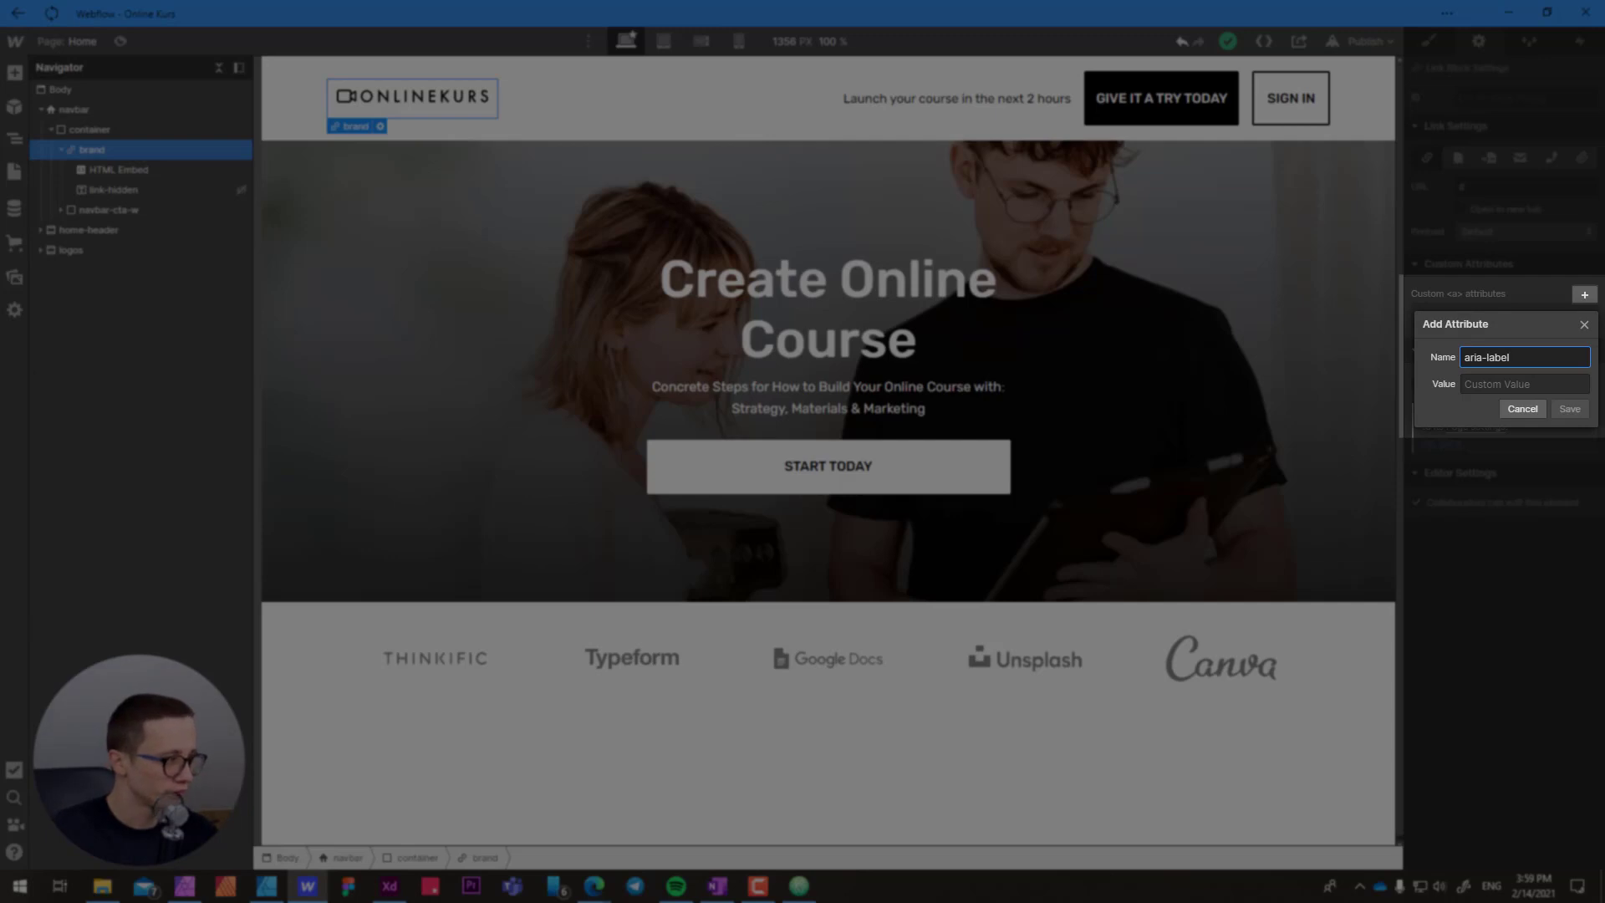
key("Tab")
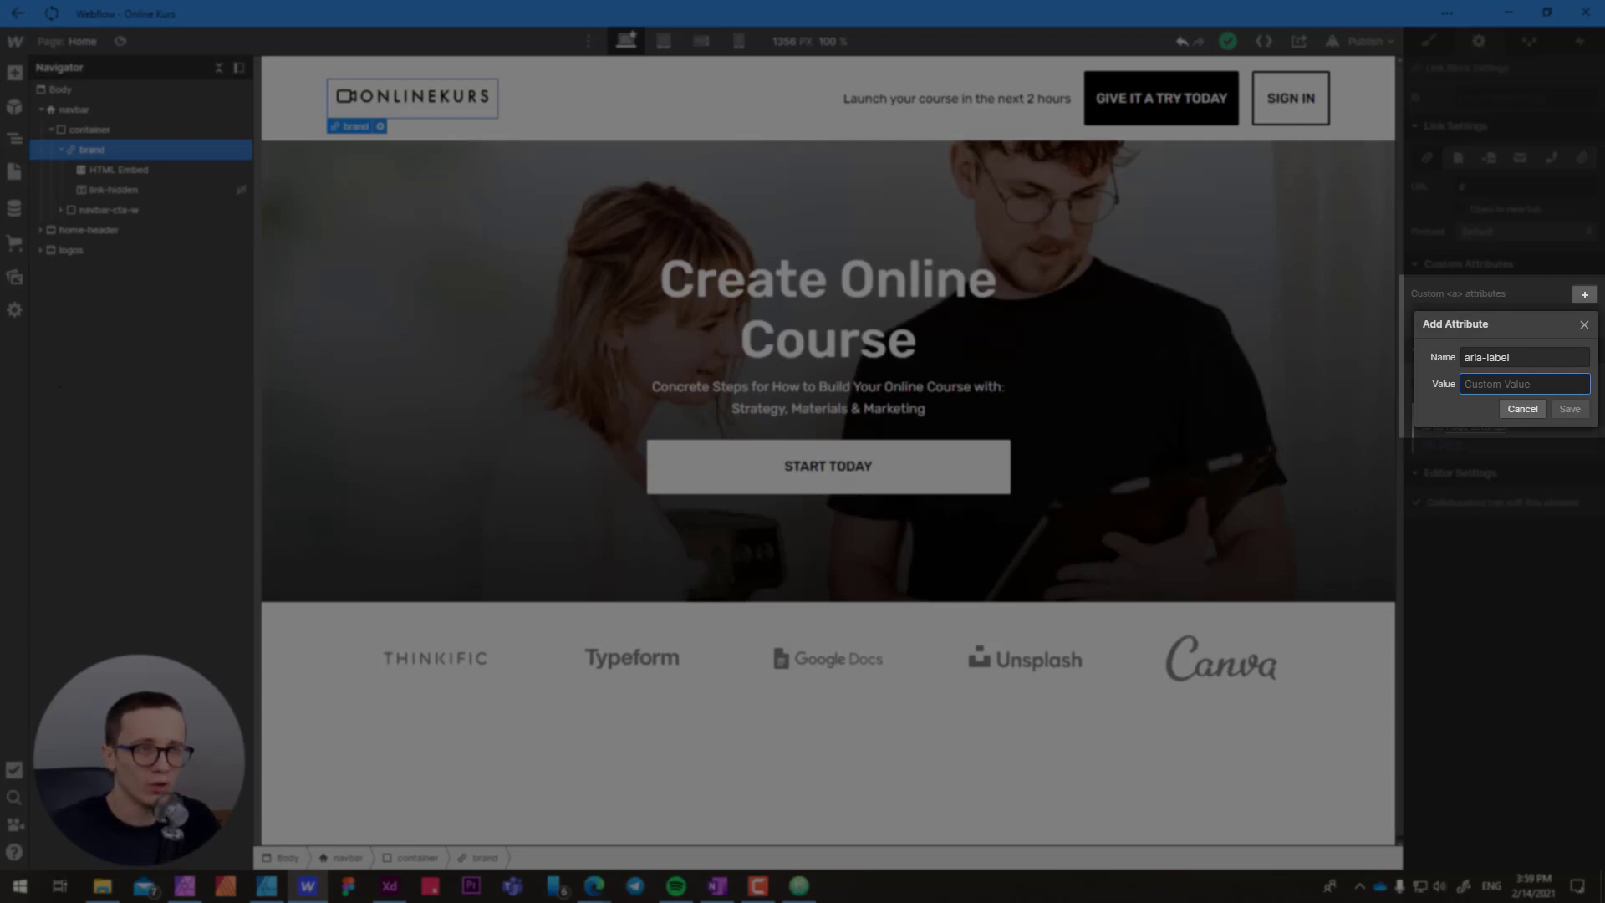
type("Bac")
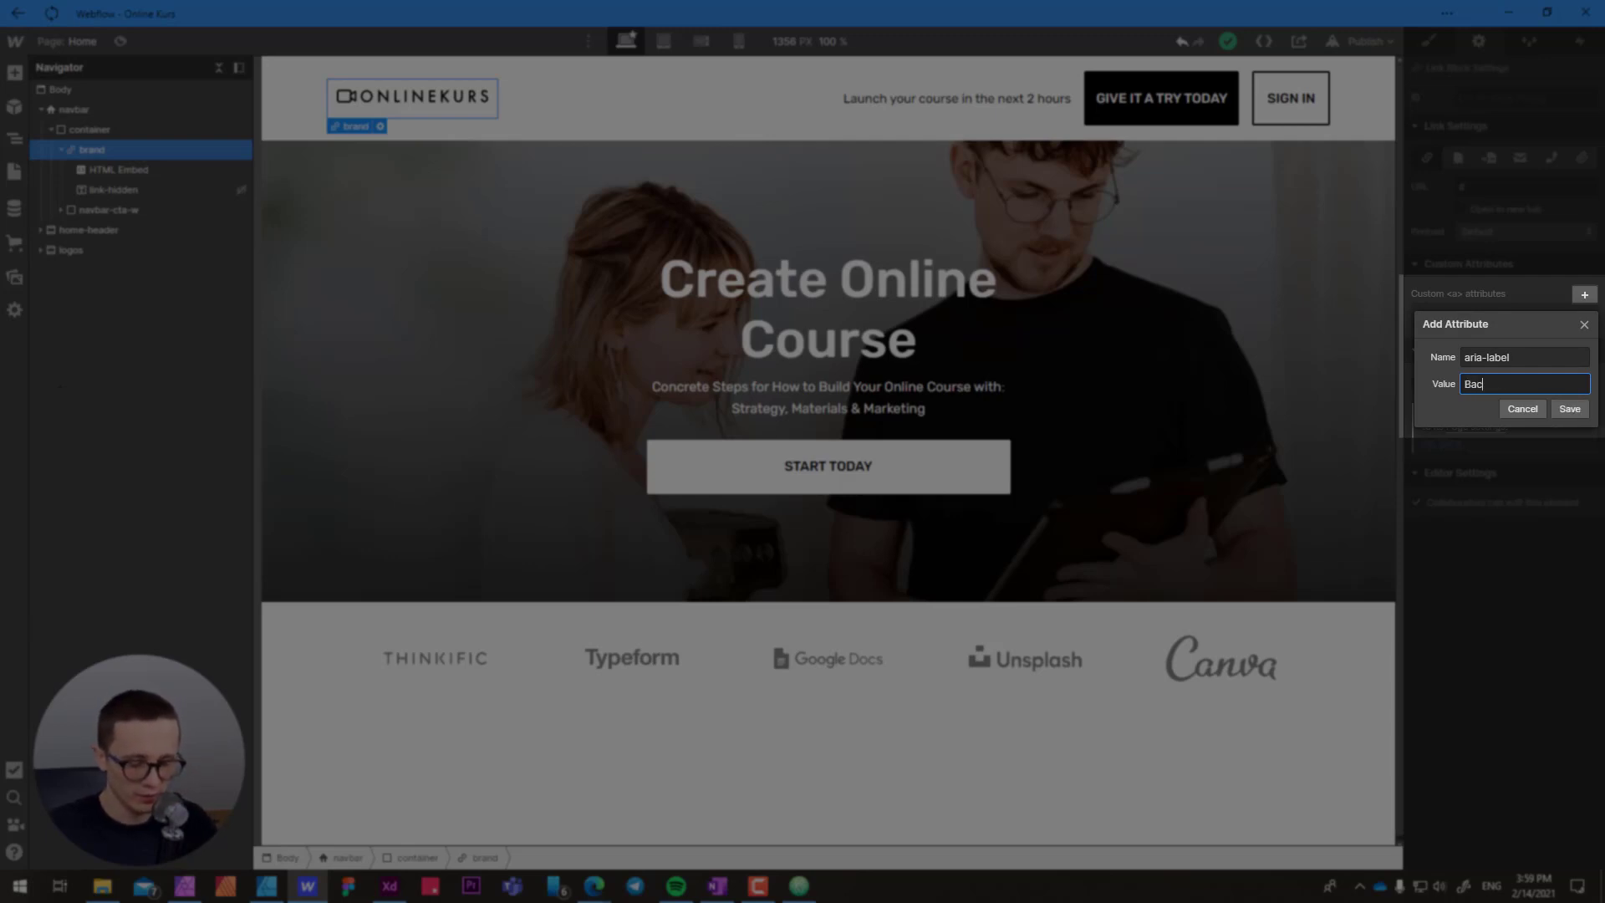
type("k to Homepage")
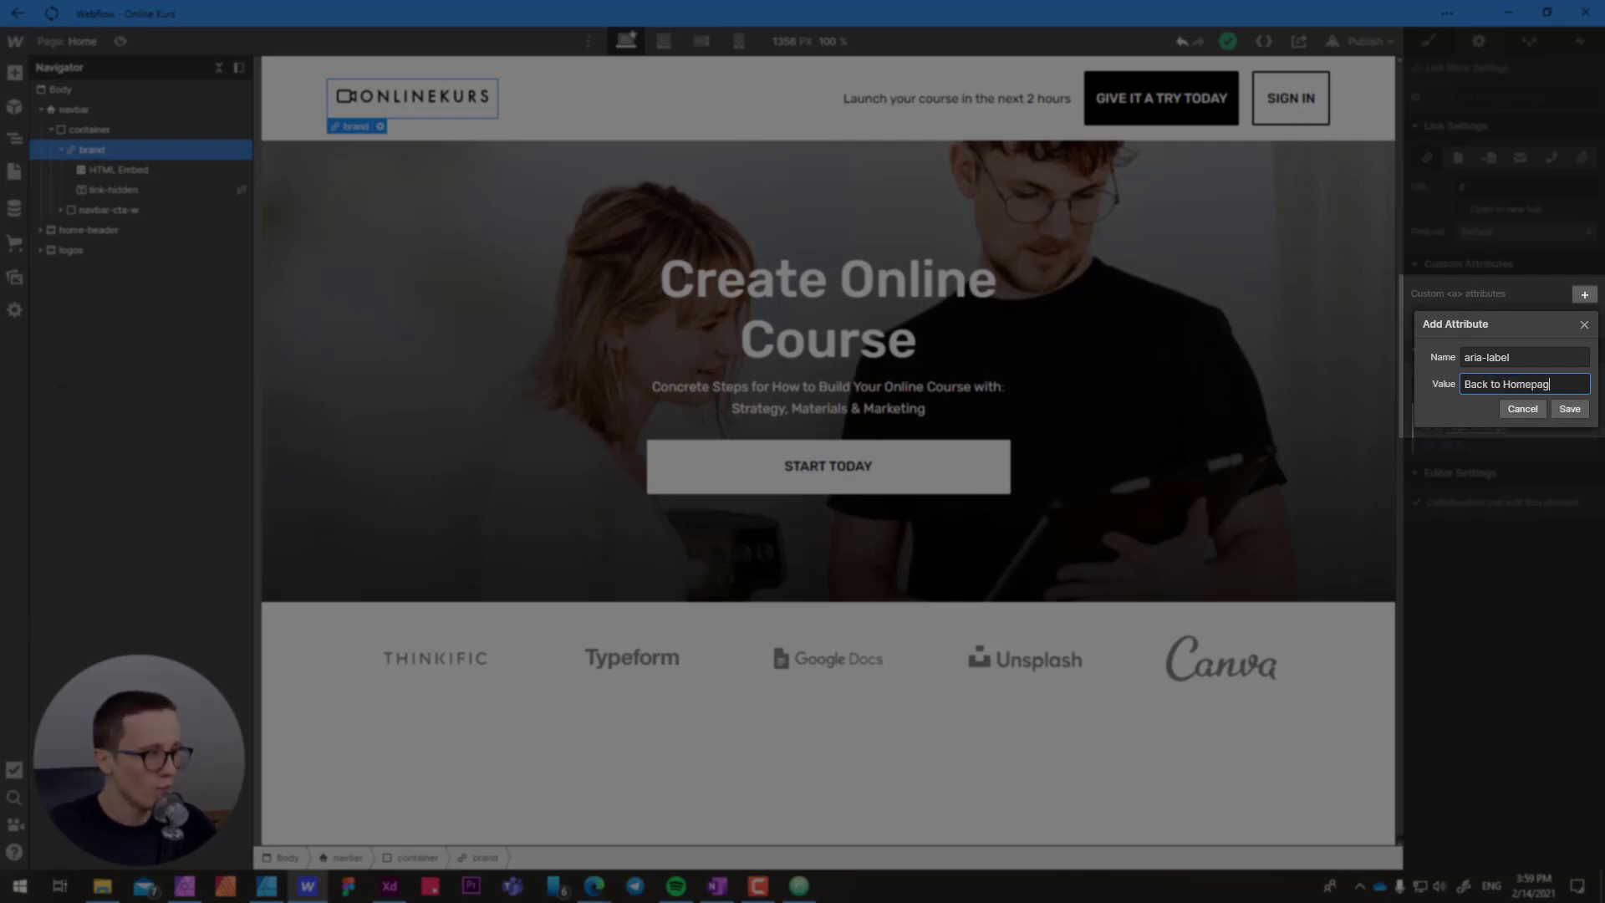
key("Return")
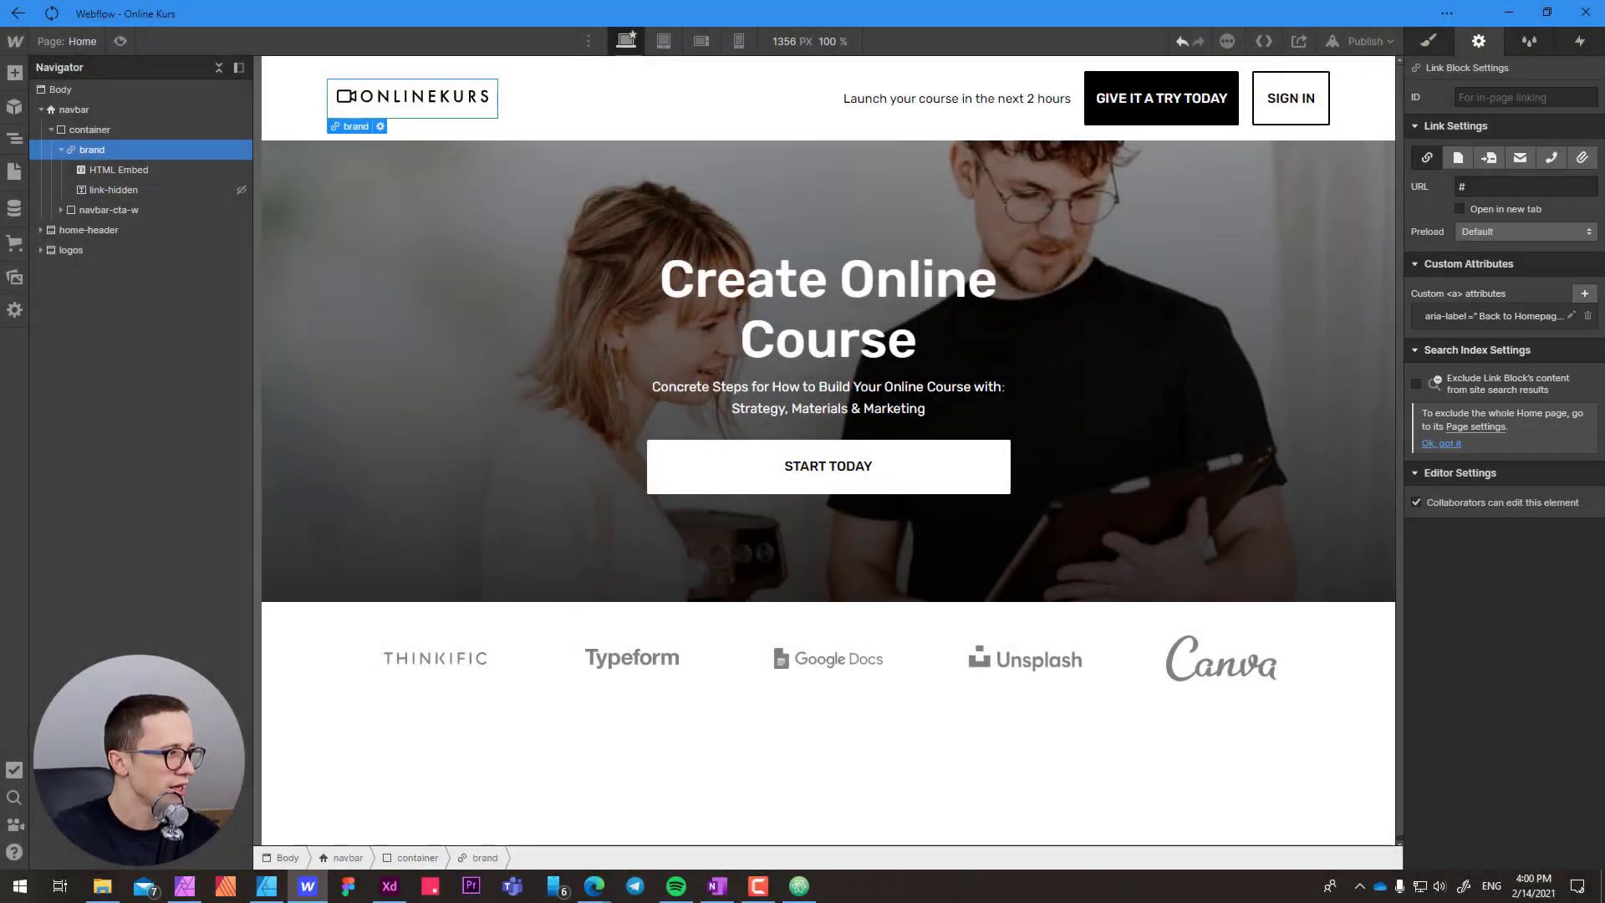
- Publish the updated site to its webflow.io domain
left_click(1361, 41)
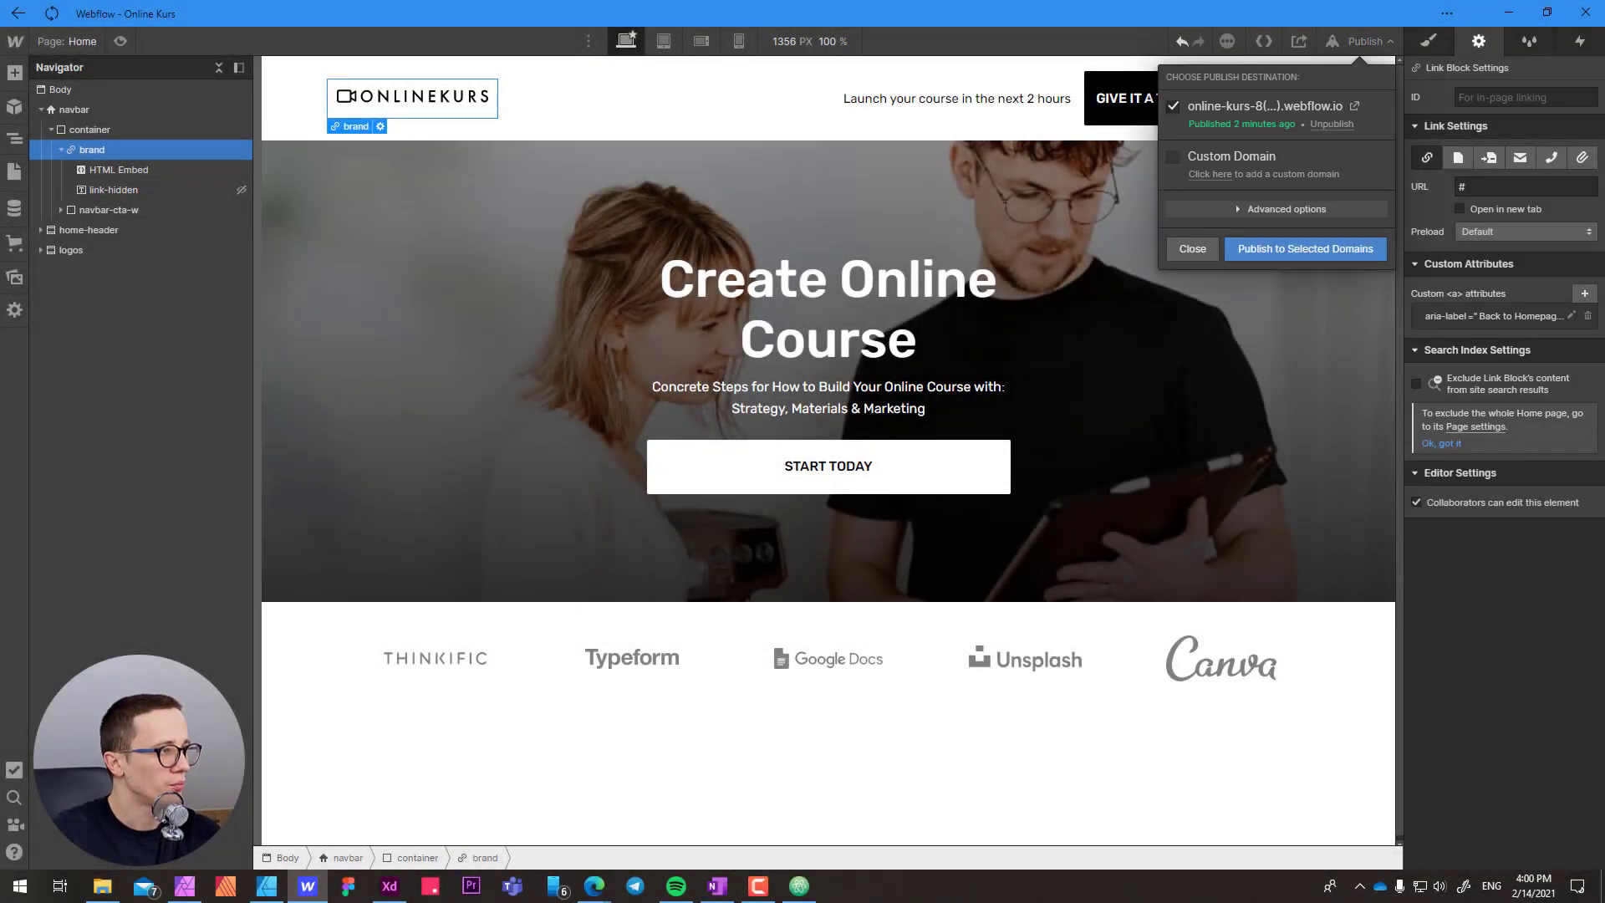
left_click(1305, 248)
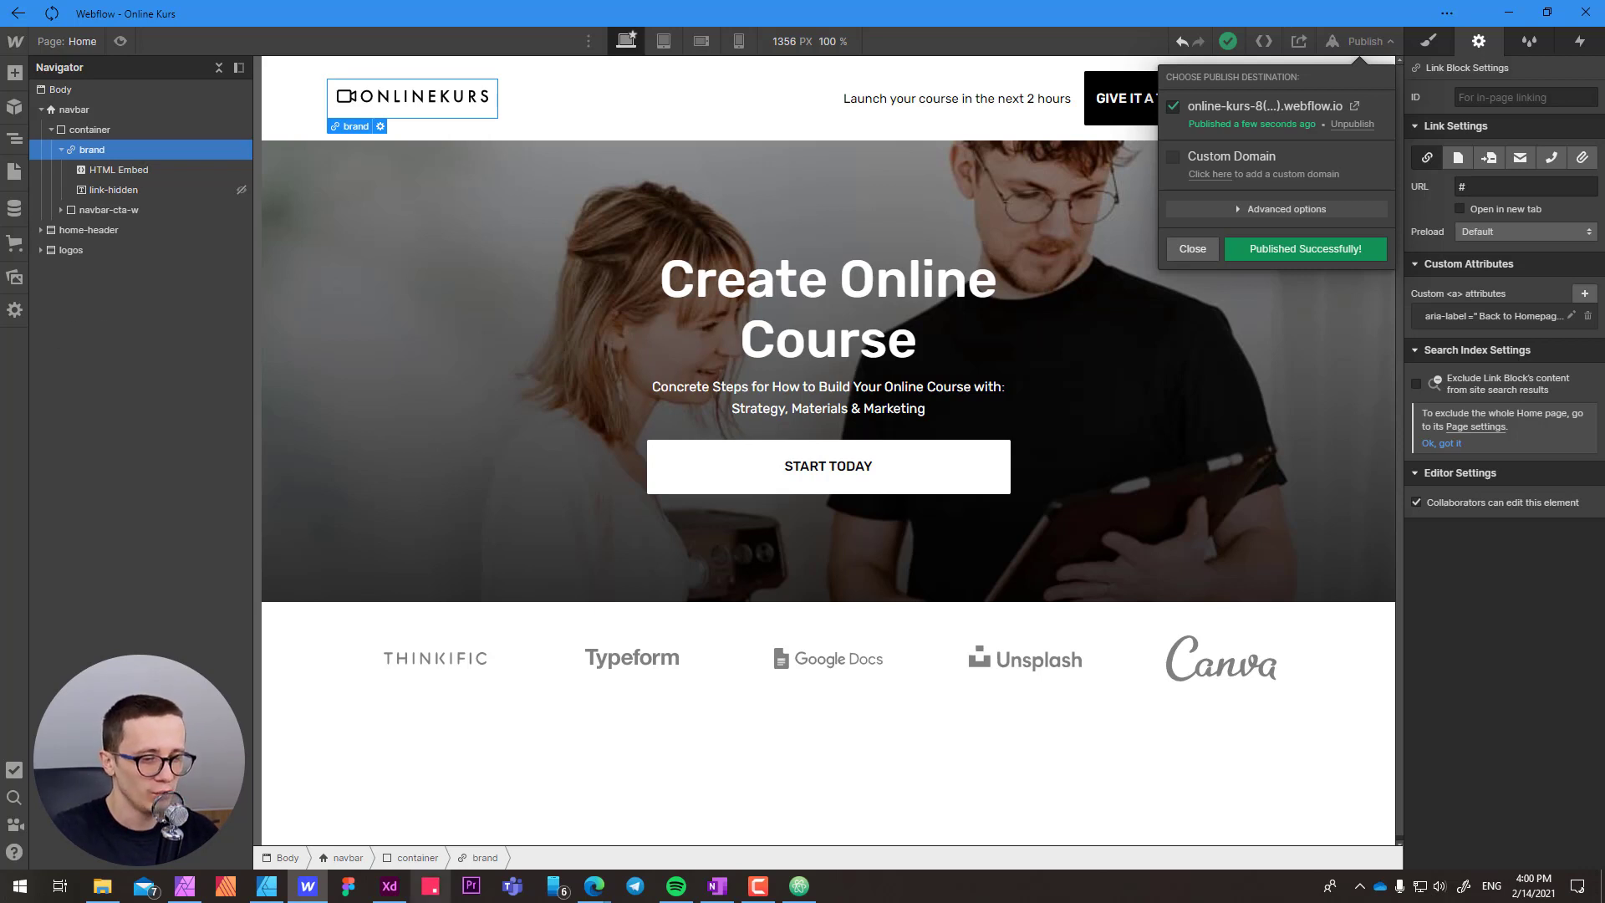
- Switch to the browser window with the live homepage, clear the old Lighthouse report and generate a new one
left_click(594, 886)
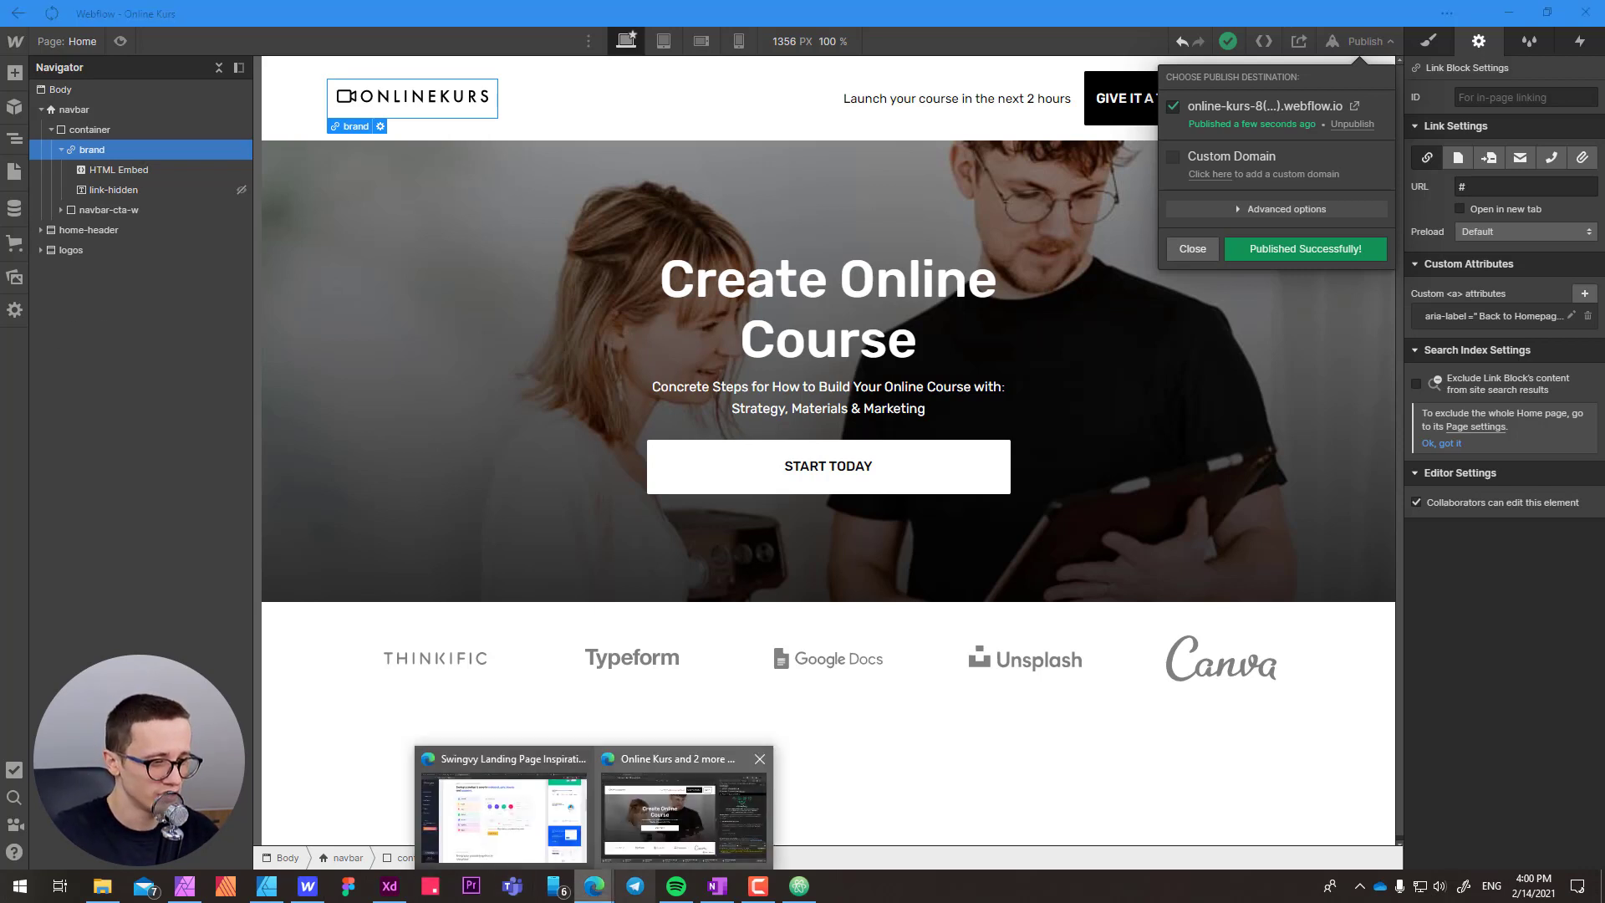
left_click(681, 811)
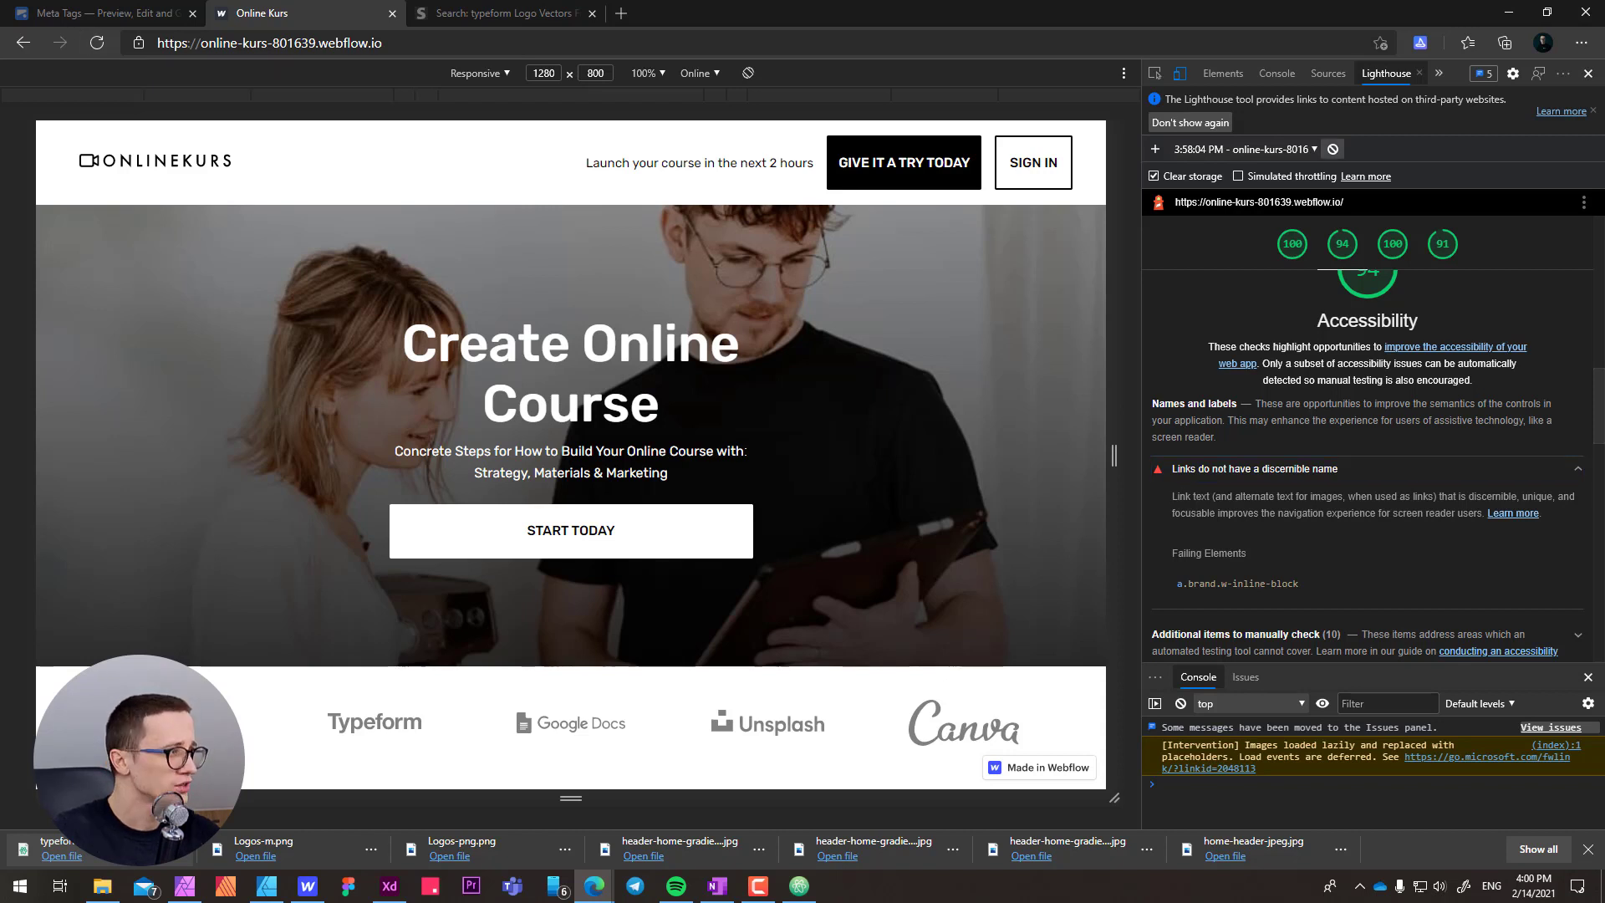
left_click(1333, 149)
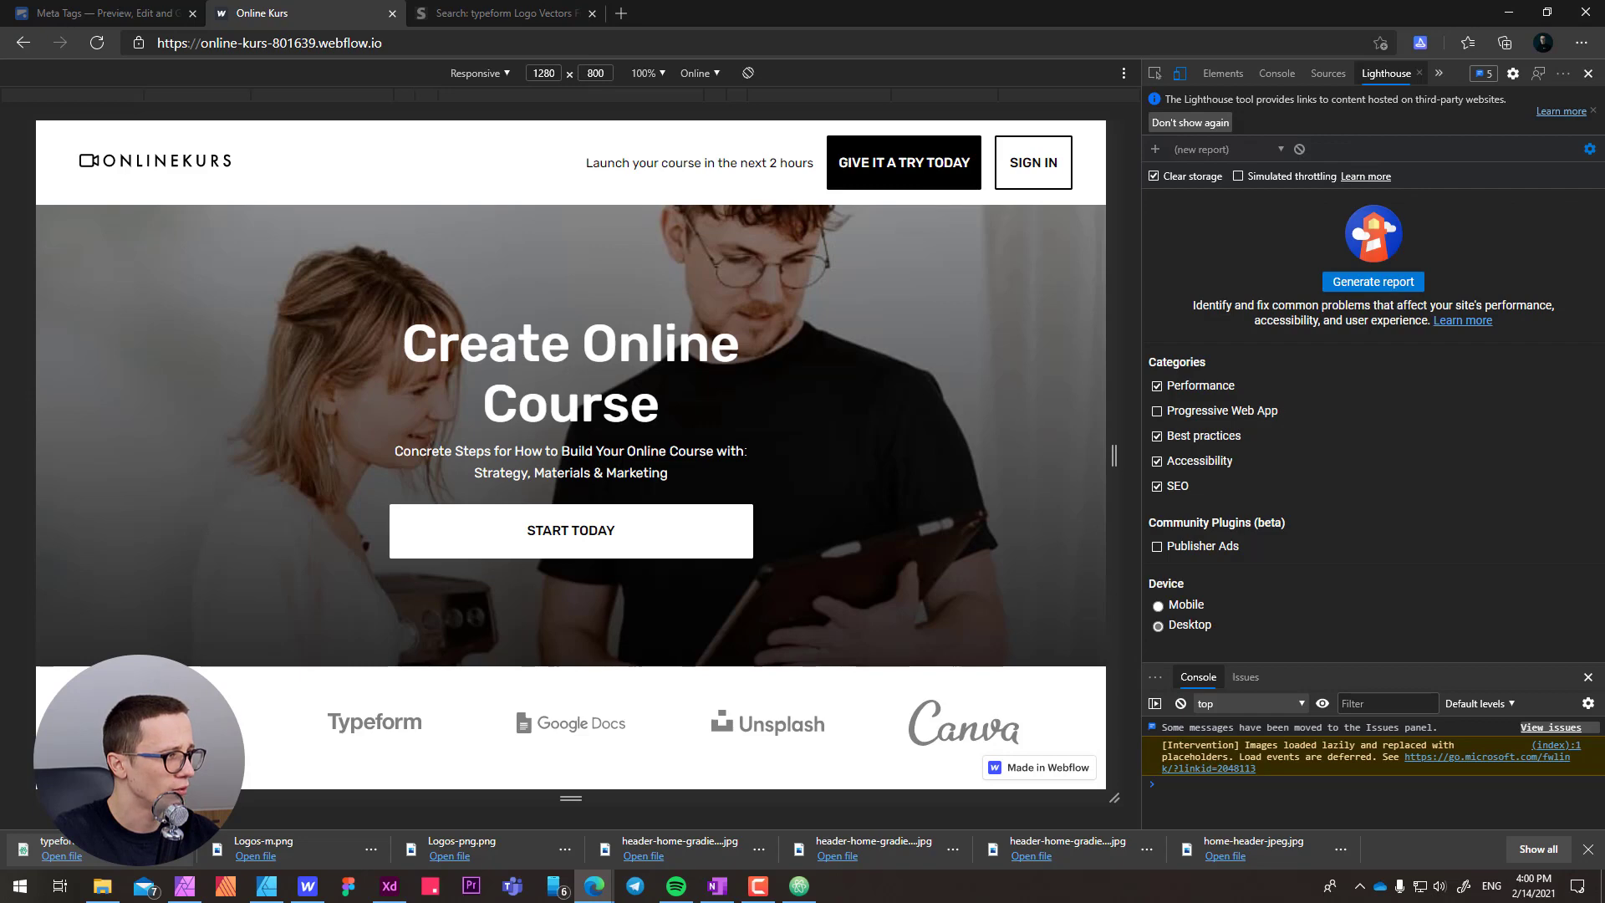
left_click(1374, 282)
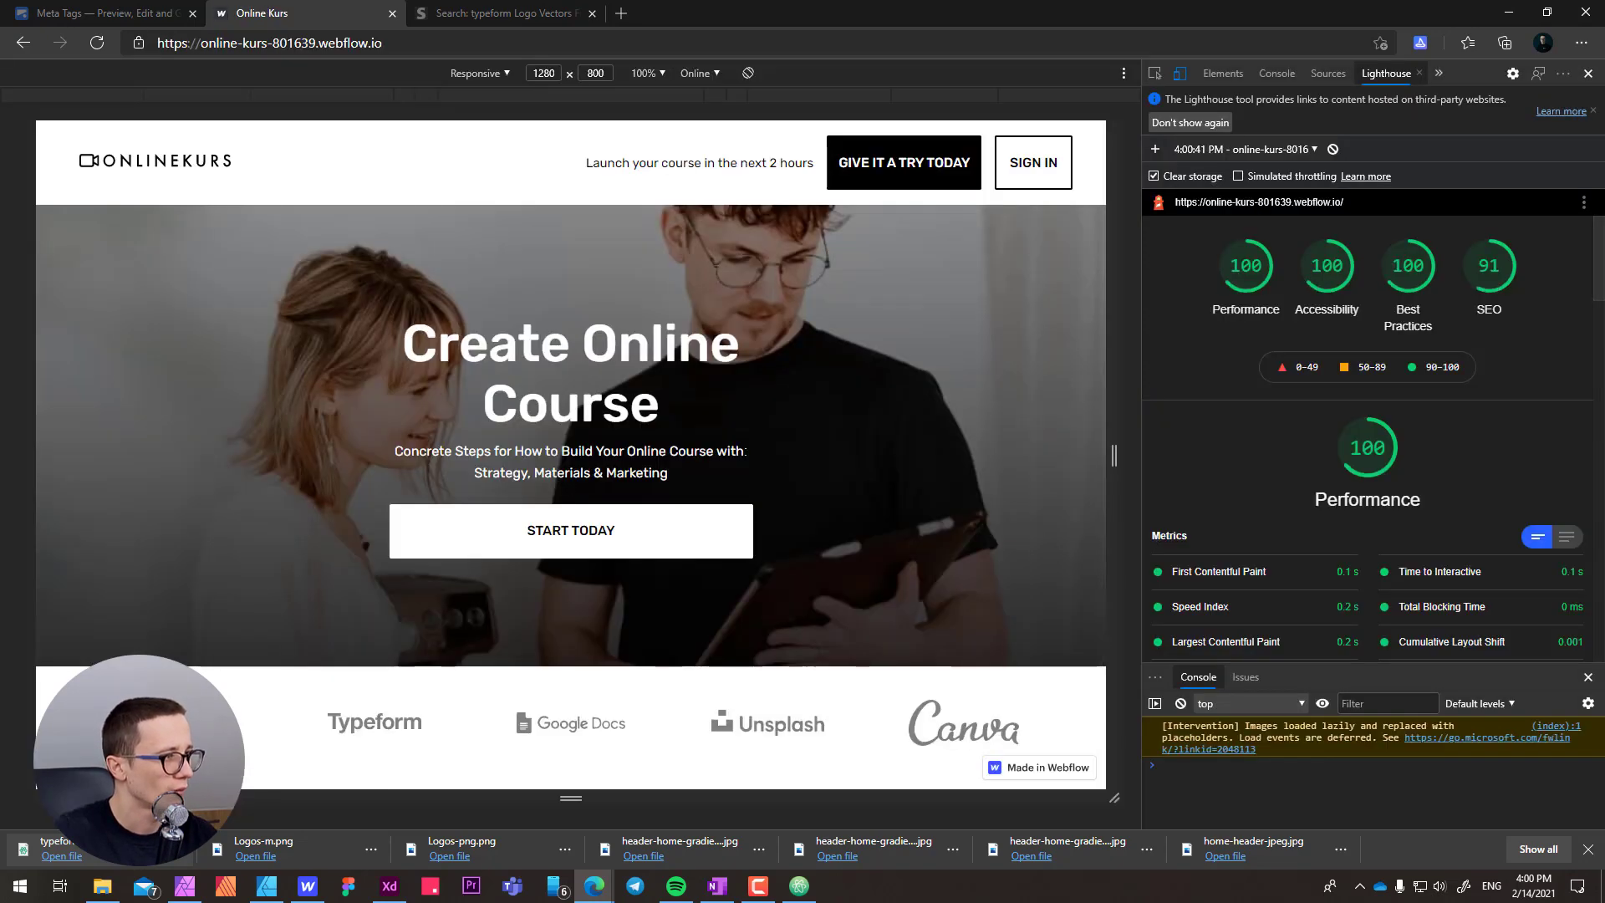
- Review the accessibility section of the new Lighthouse report and the performance audits above it
left_click(1326, 267)
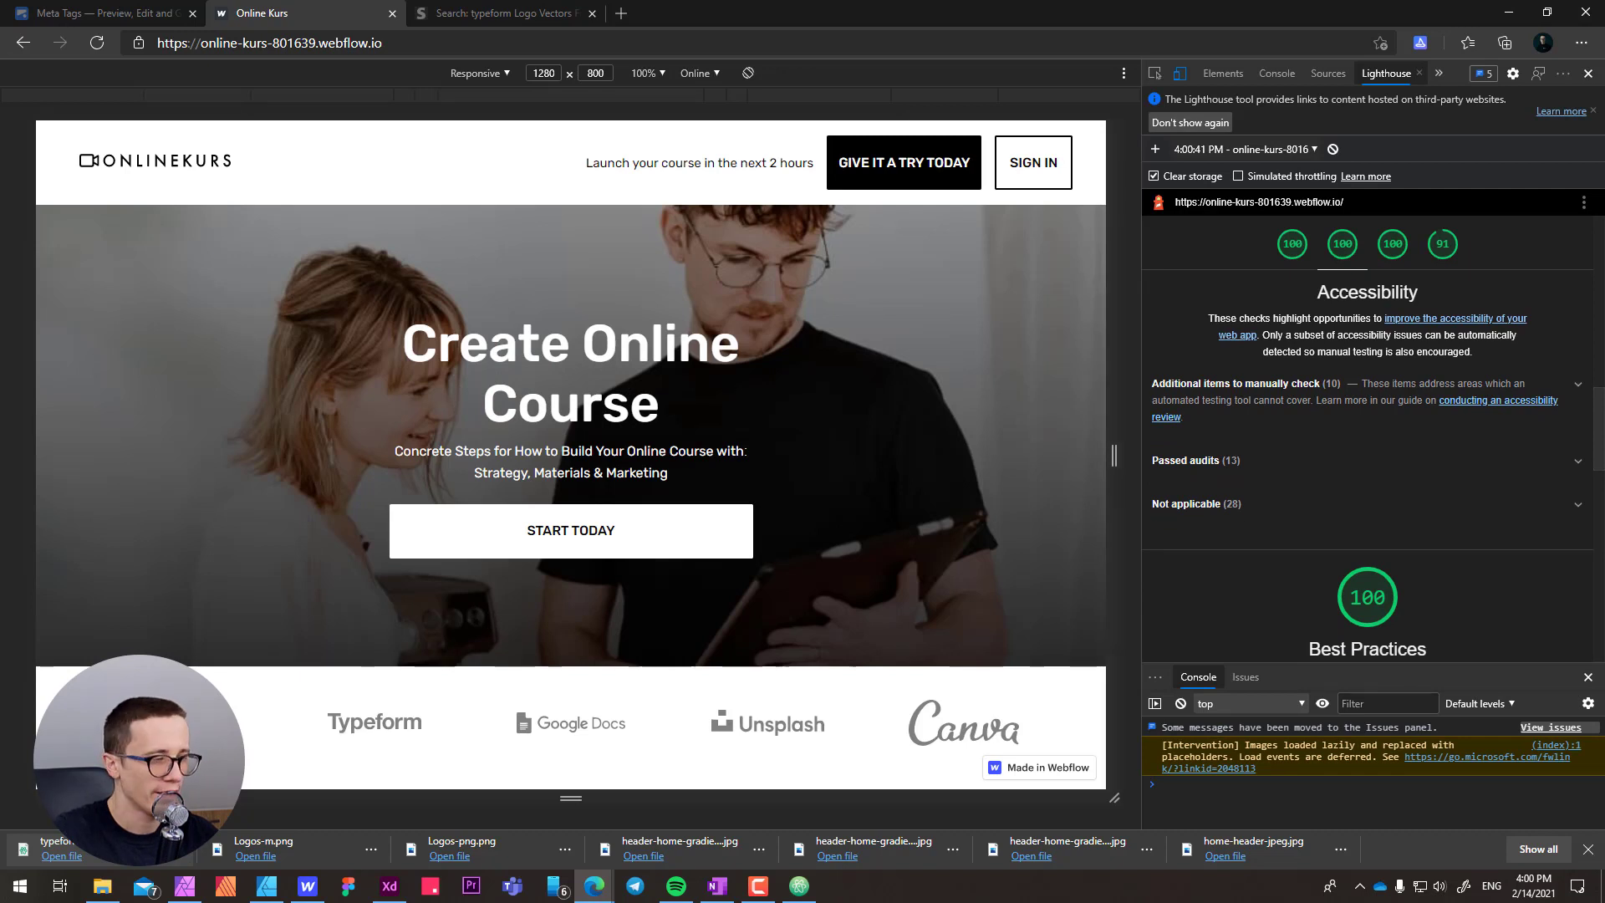
scroll(1368, 439, "up", 1)
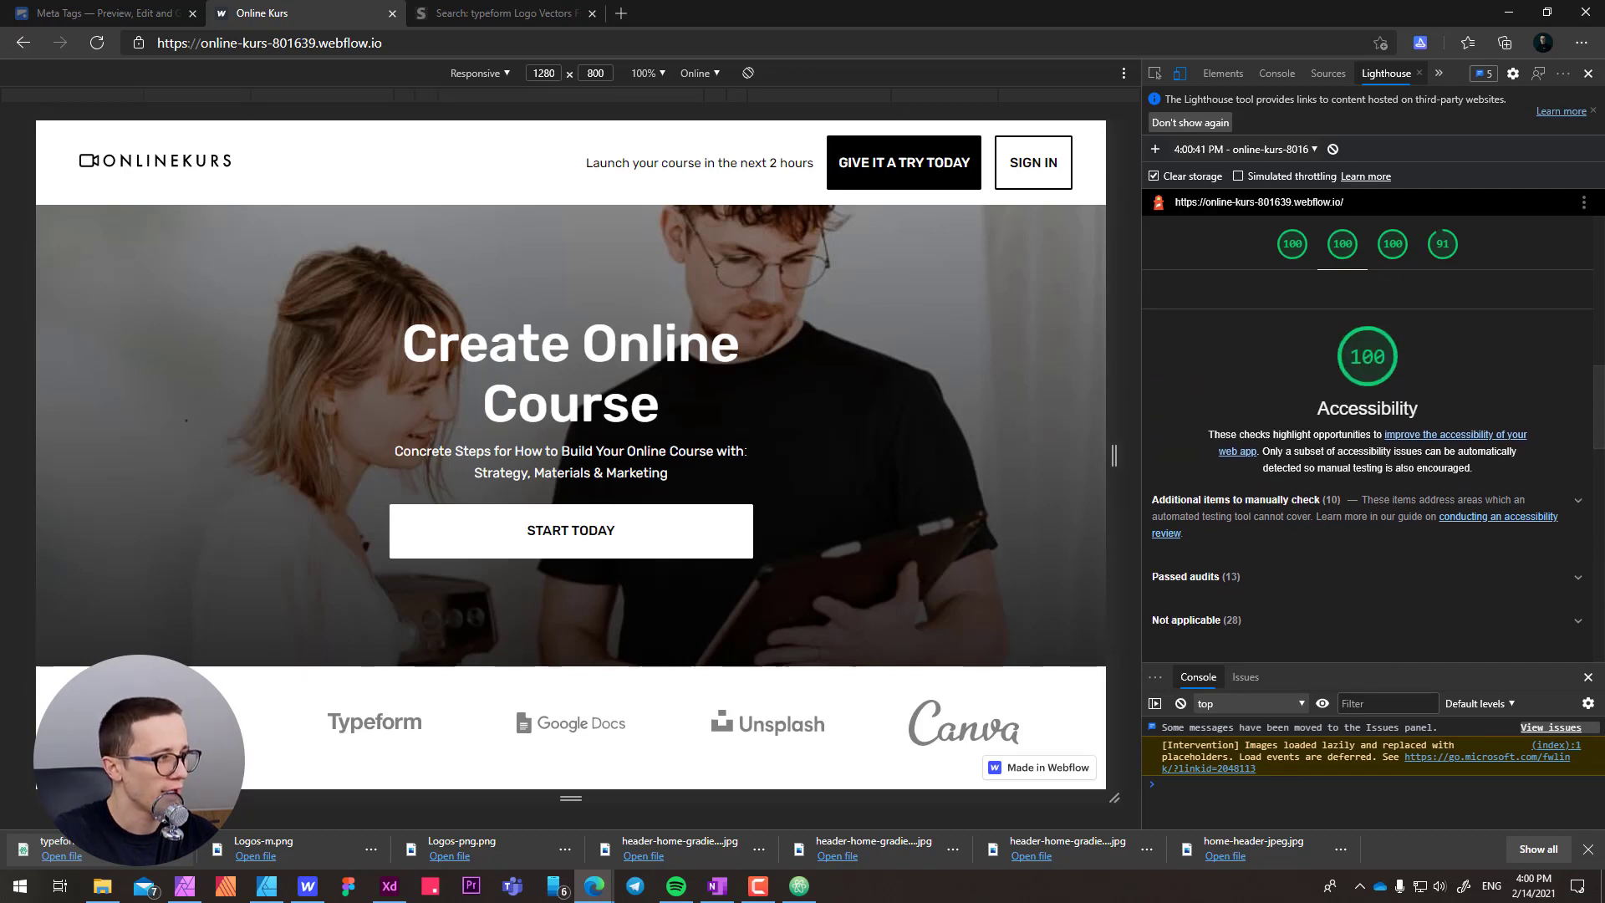
scroll(1368, 469, "up", 2)
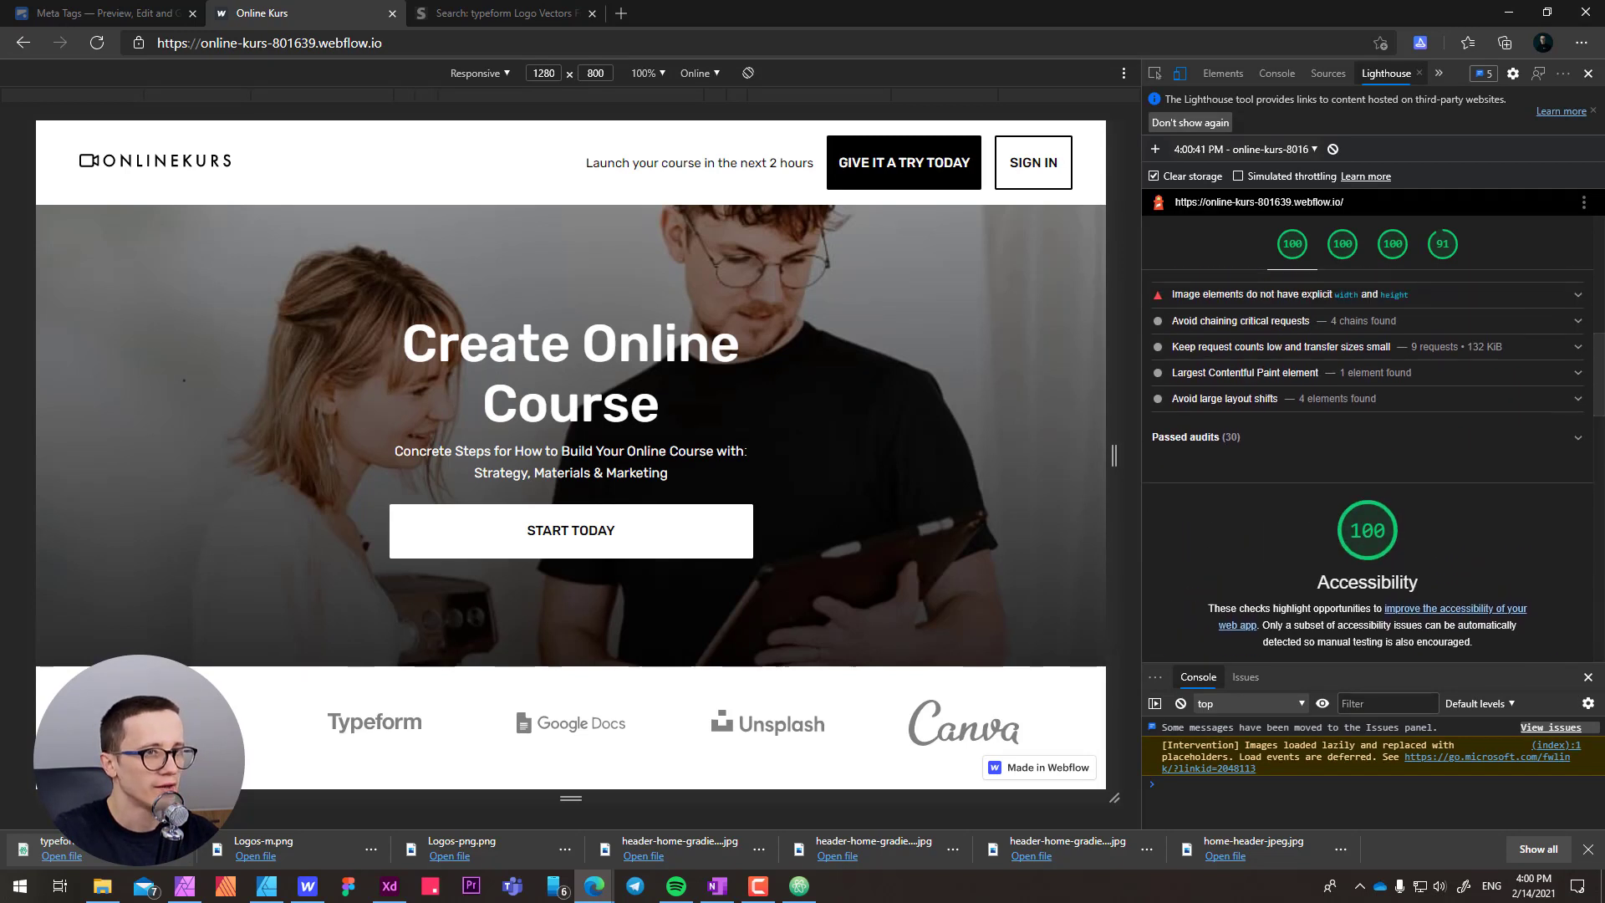
- Inspect the Onlinekurs logo on the live page and select its parent brand link in the HTML to check the aria-label
right_click(179, 164)
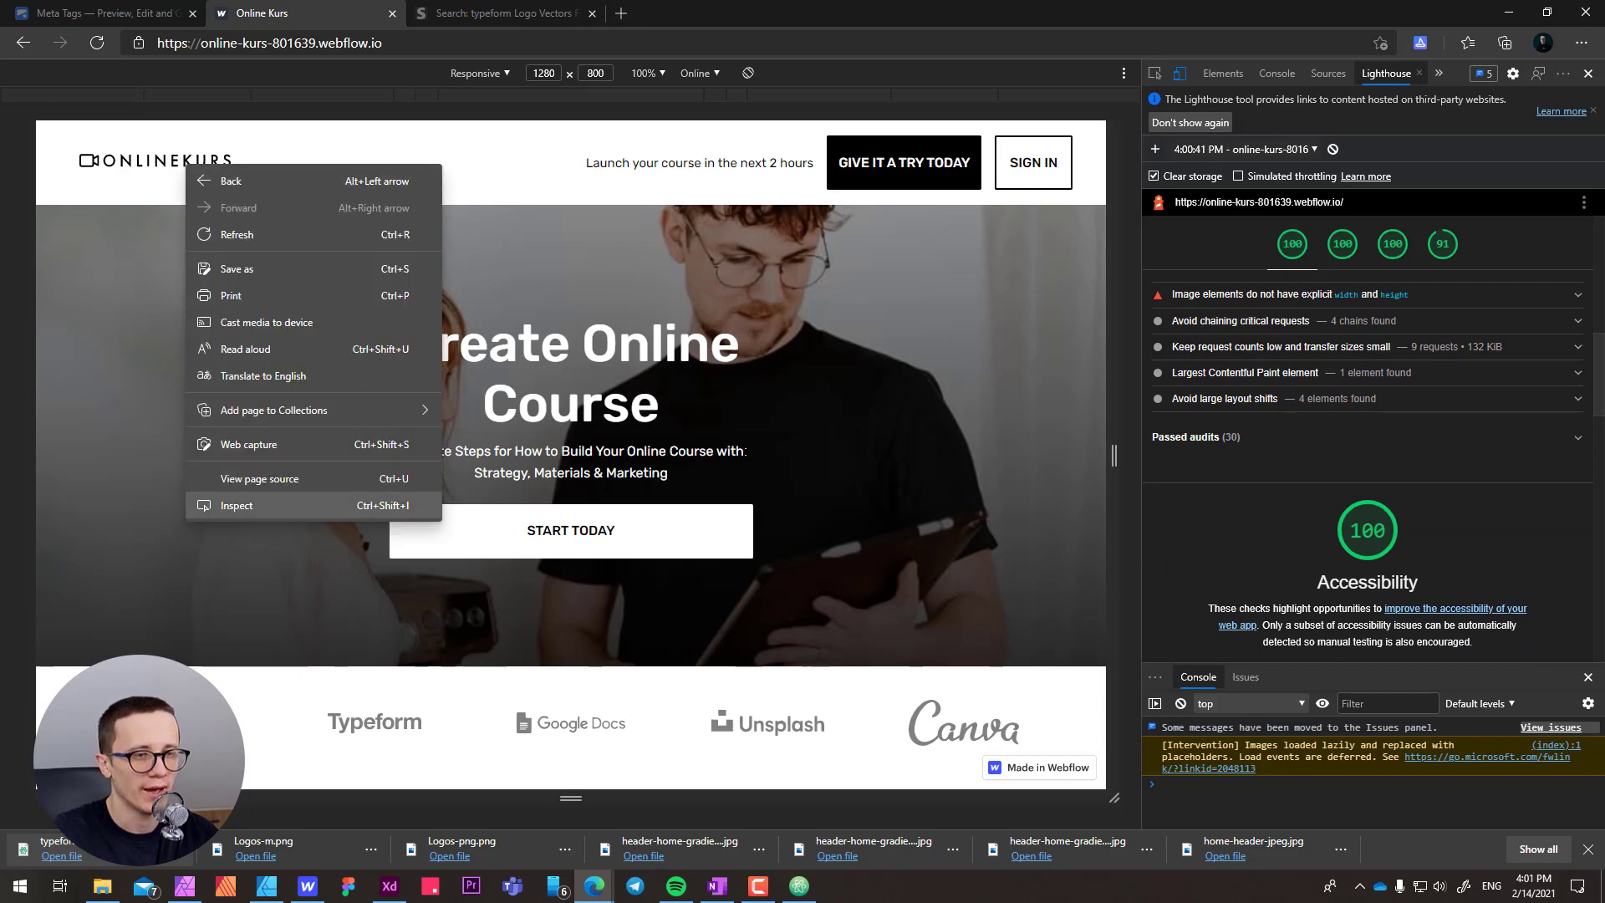
left_click(209, 505)
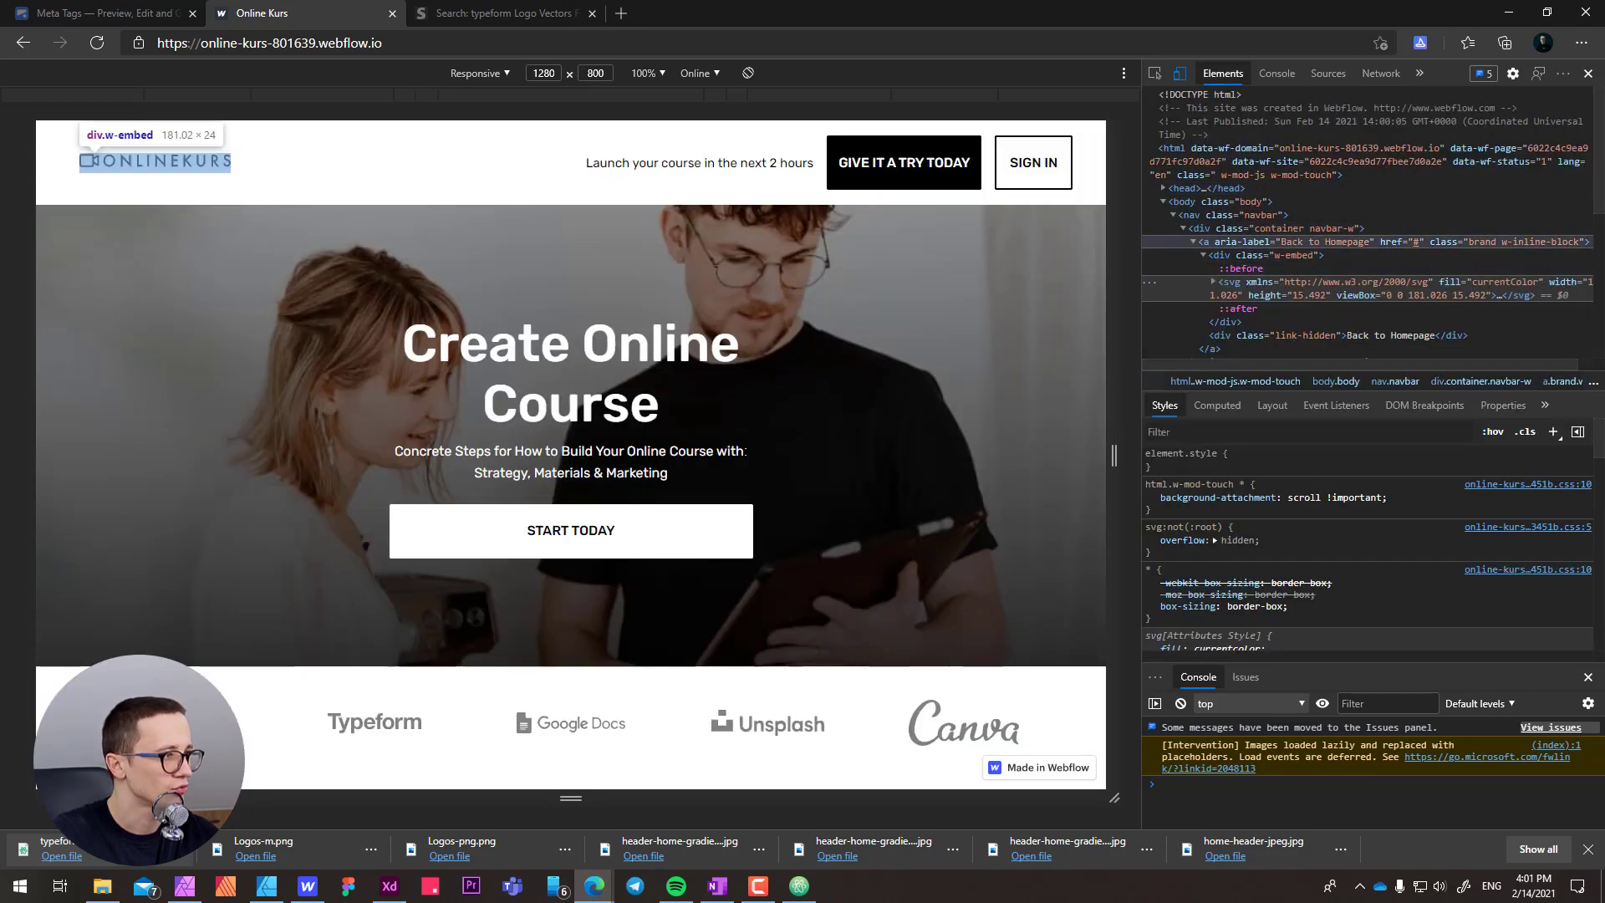
left_click(1305, 241)
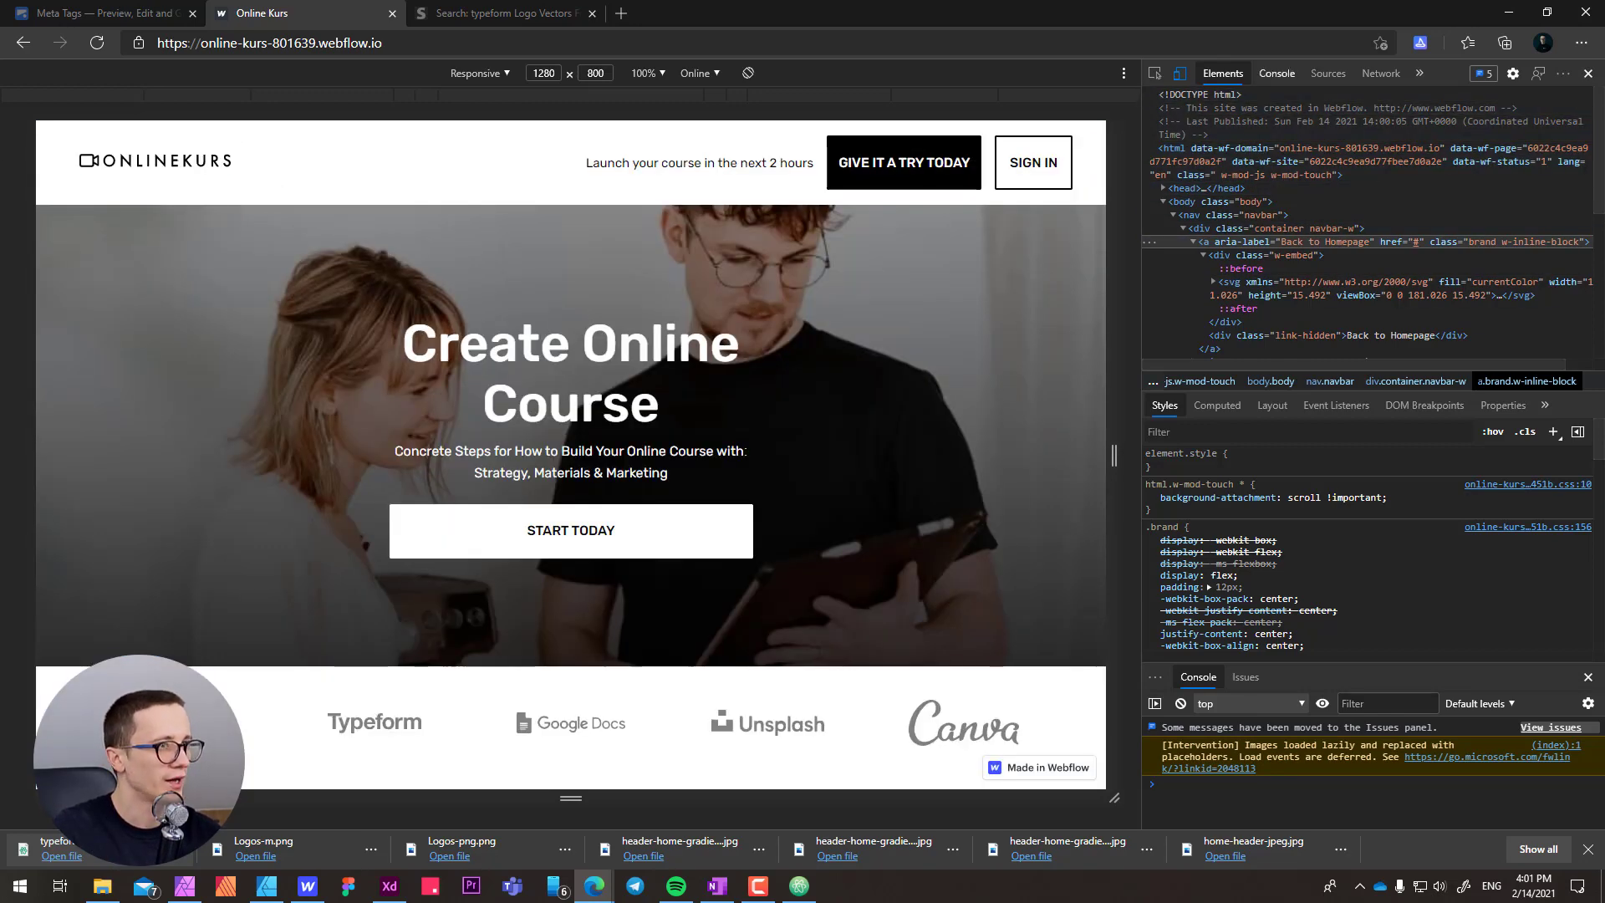
- Open webaim.org/resources/contrastchecker/ in a new tab and go through the site's Resources page to the WAVE accessibility evaluation tool
key("ctrl+t")
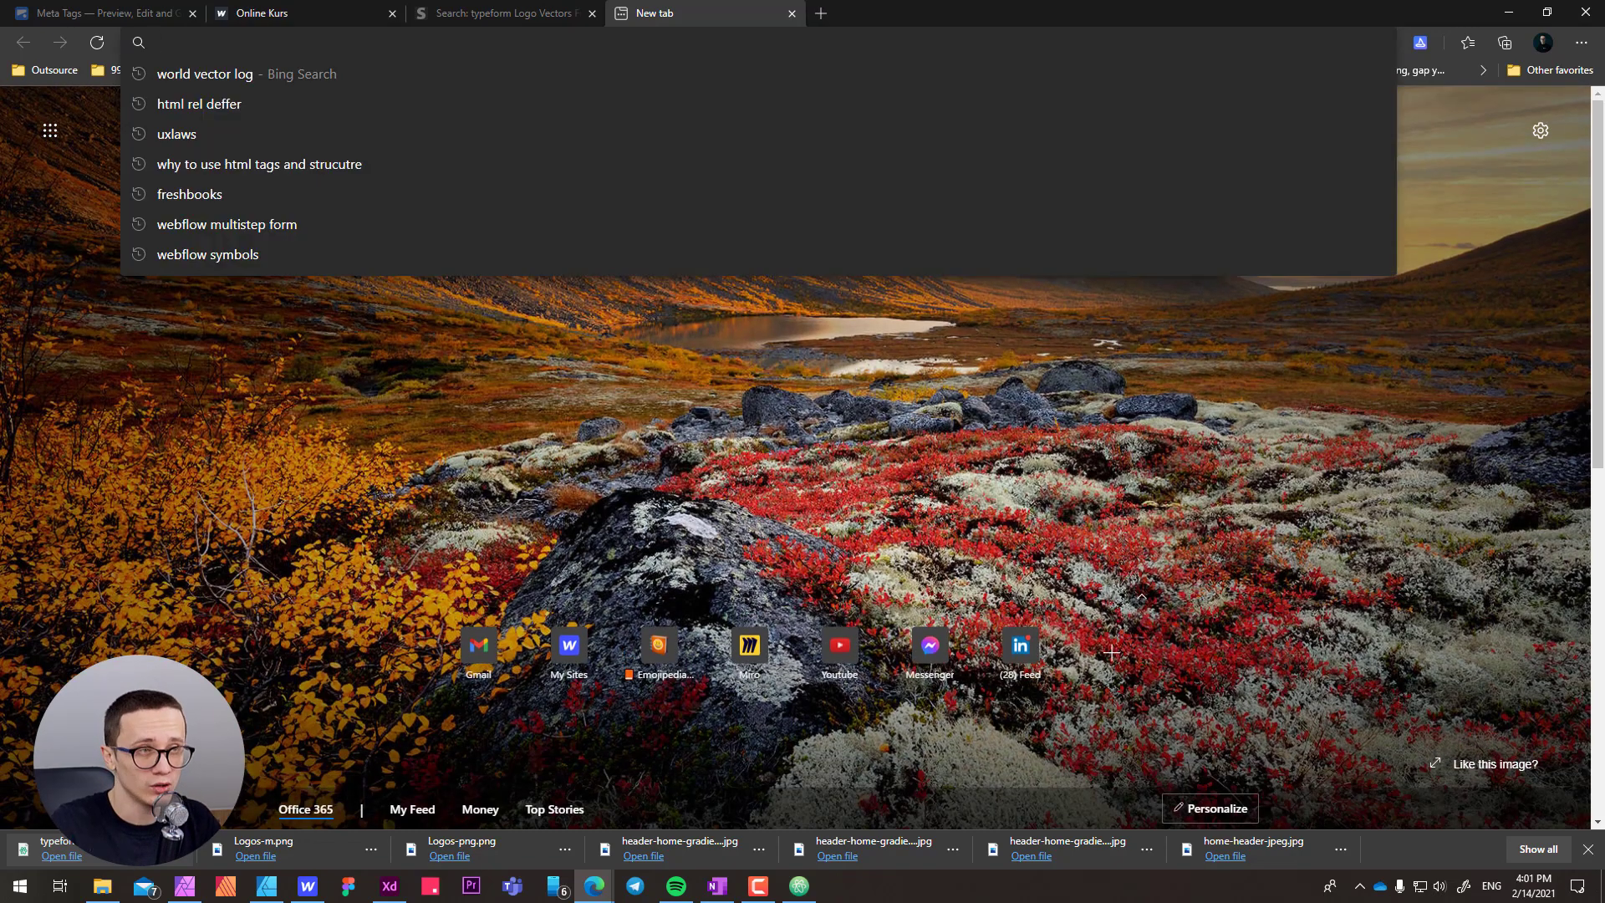
type("webaim.org/resources/contrastchecker/")
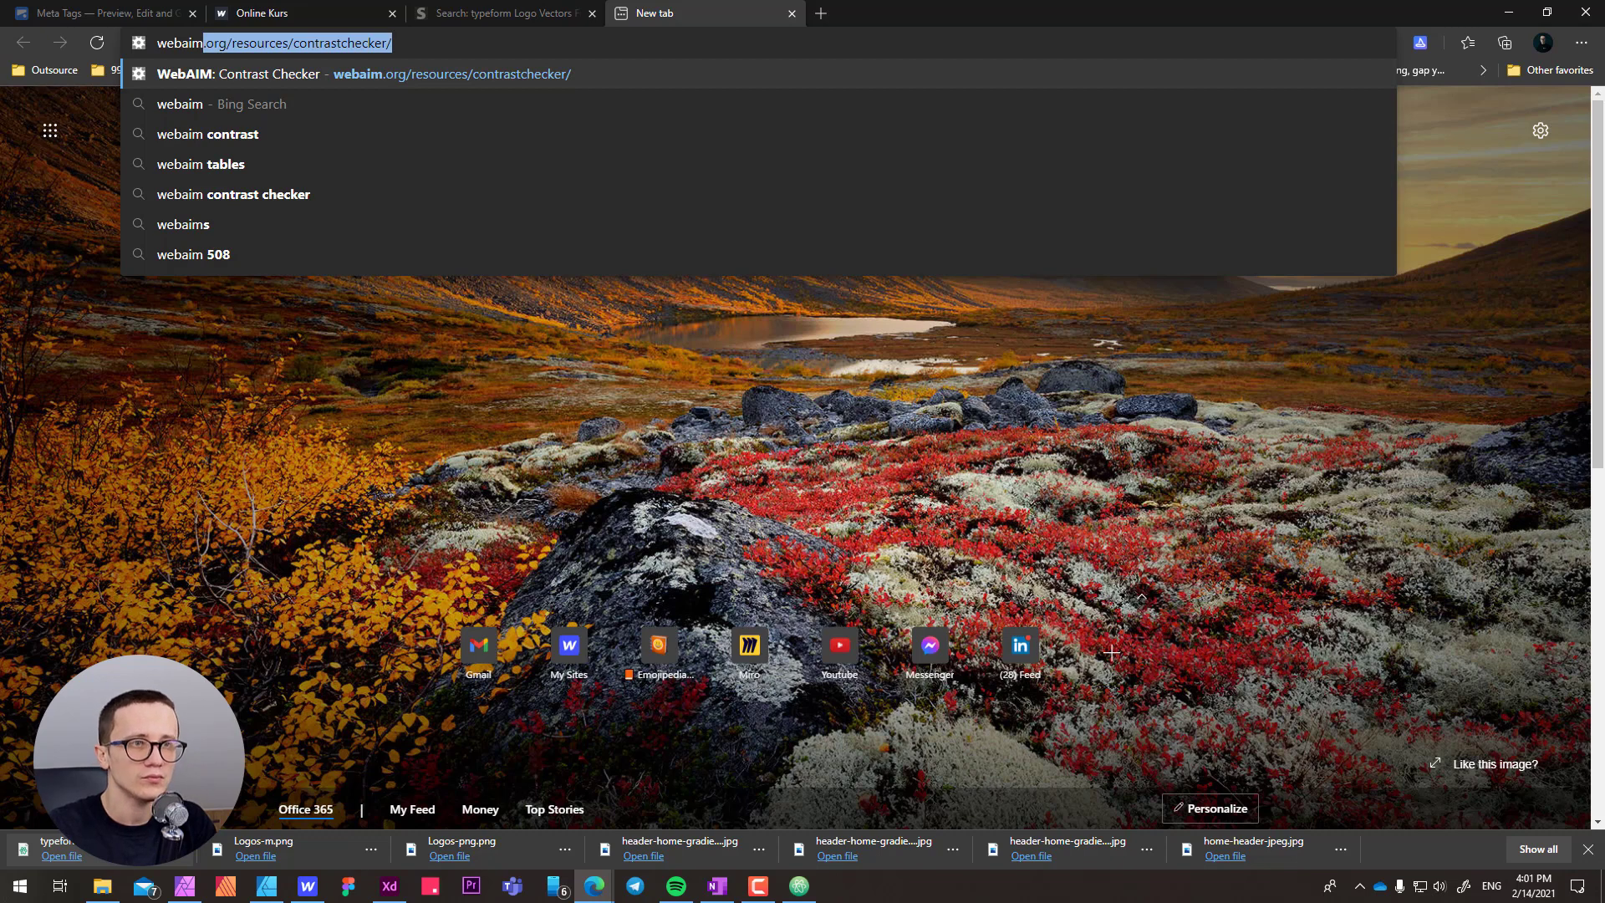
key("Return")
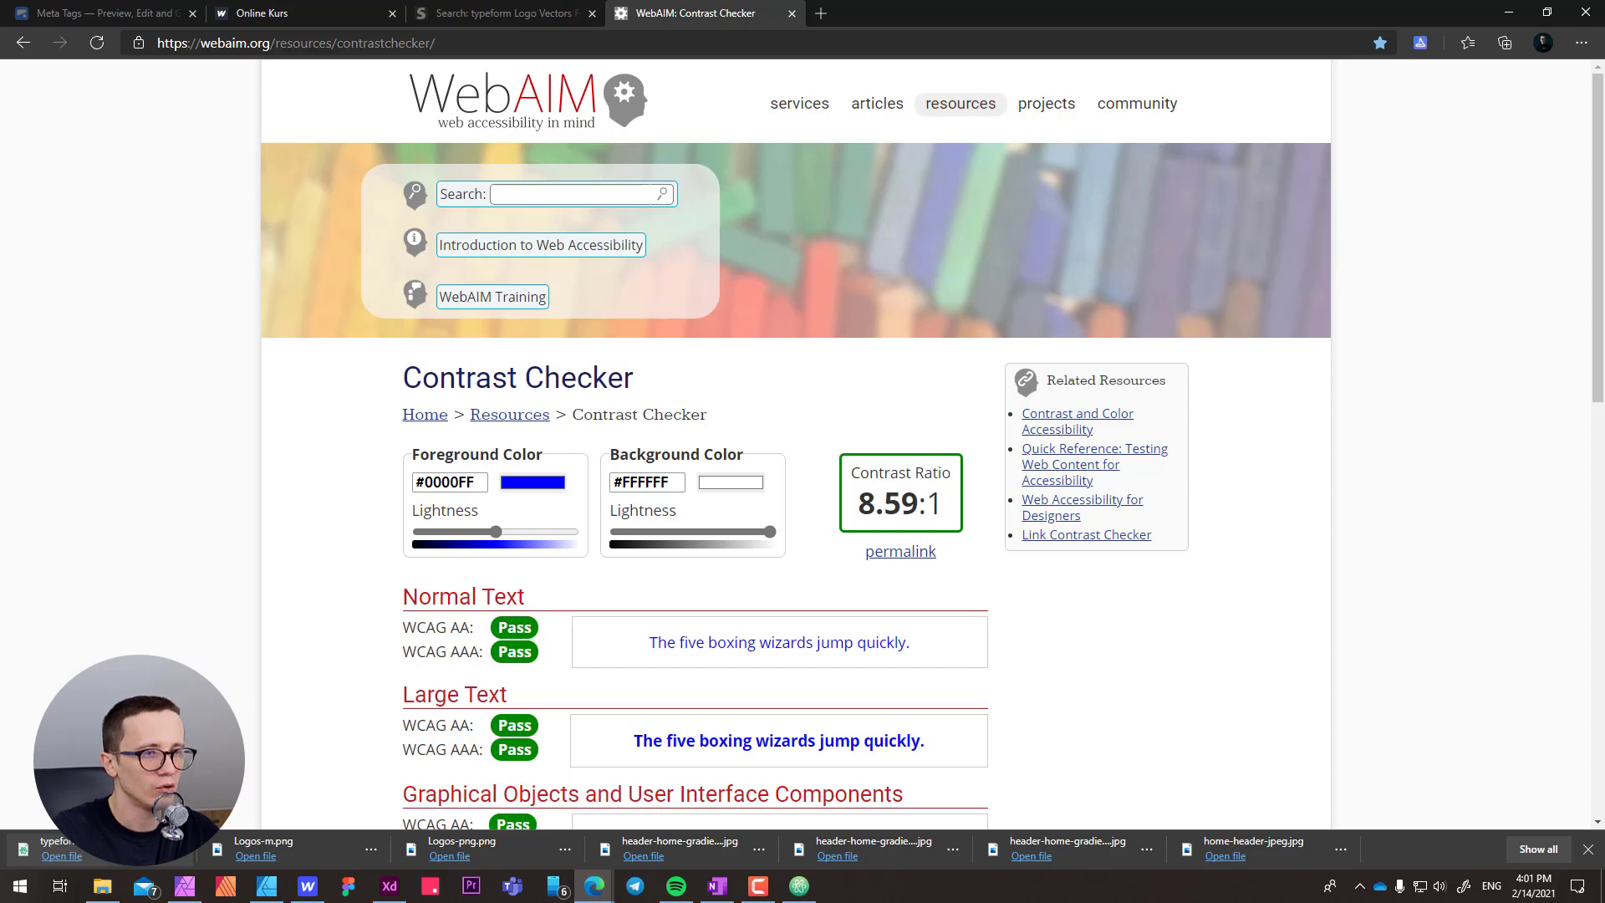
scroll(803, 443, "down", 1)
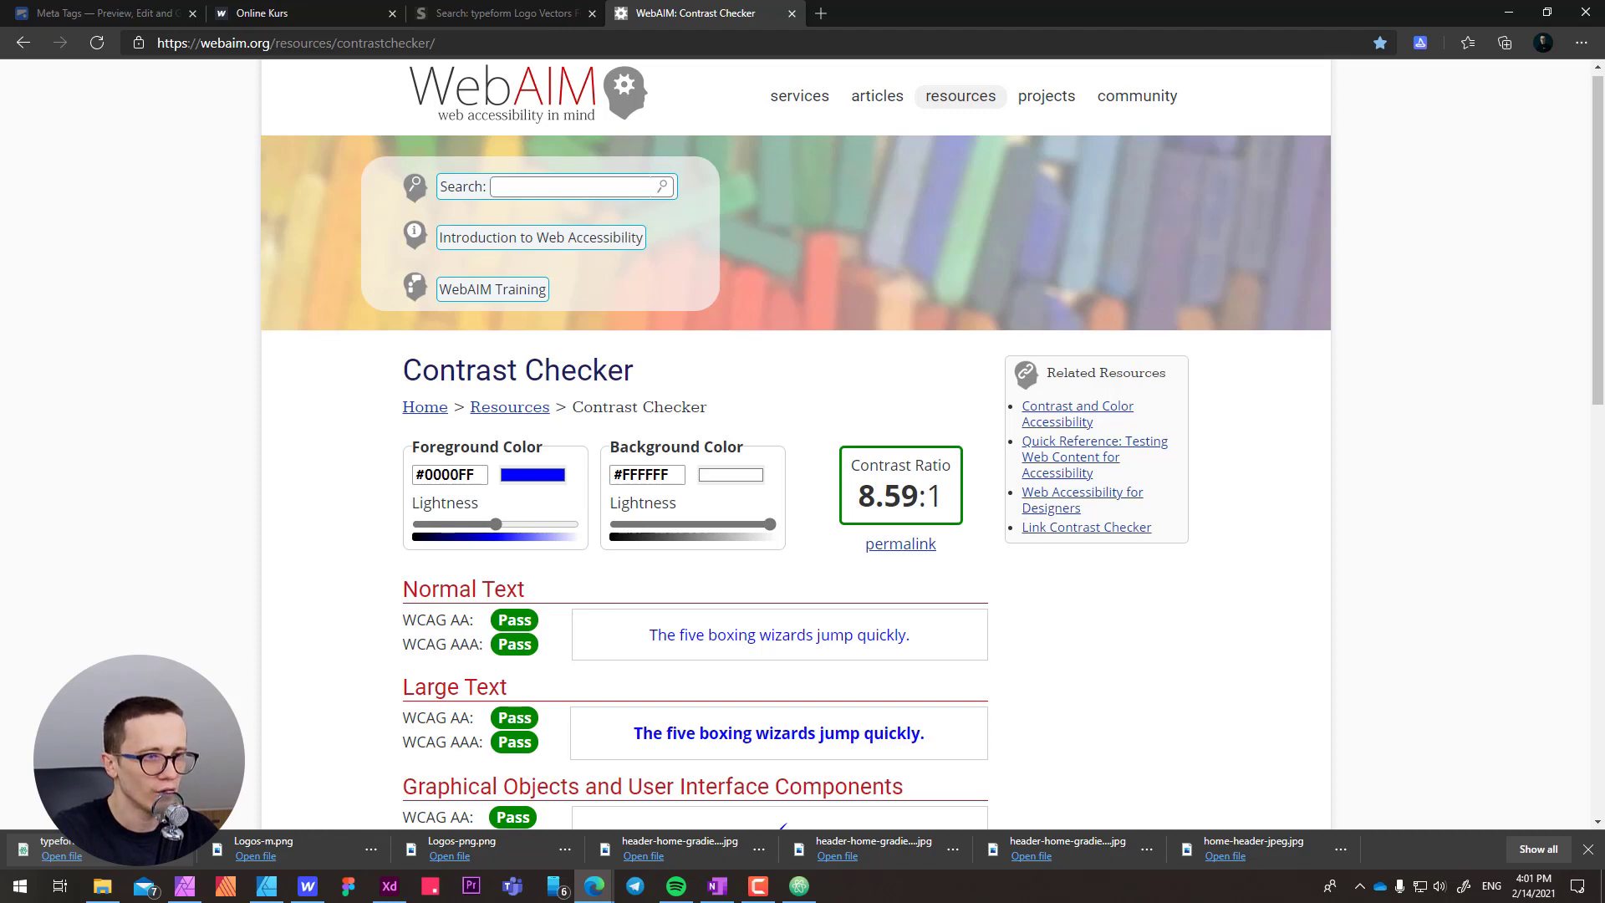
left_click(509, 408)
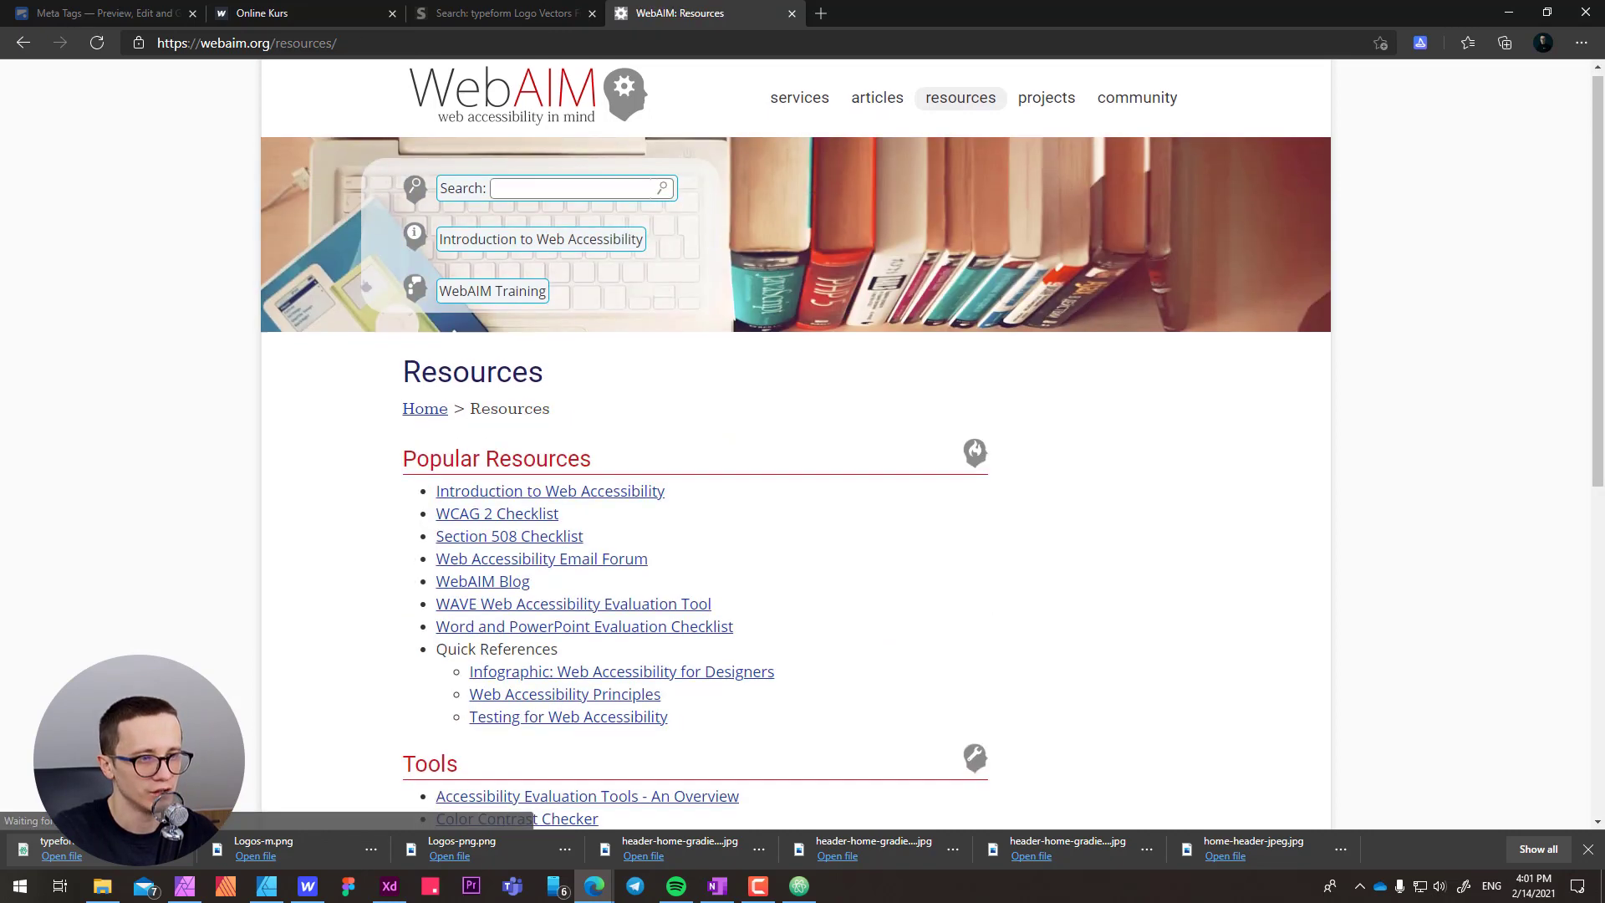
scroll(803, 443, "down", 3)
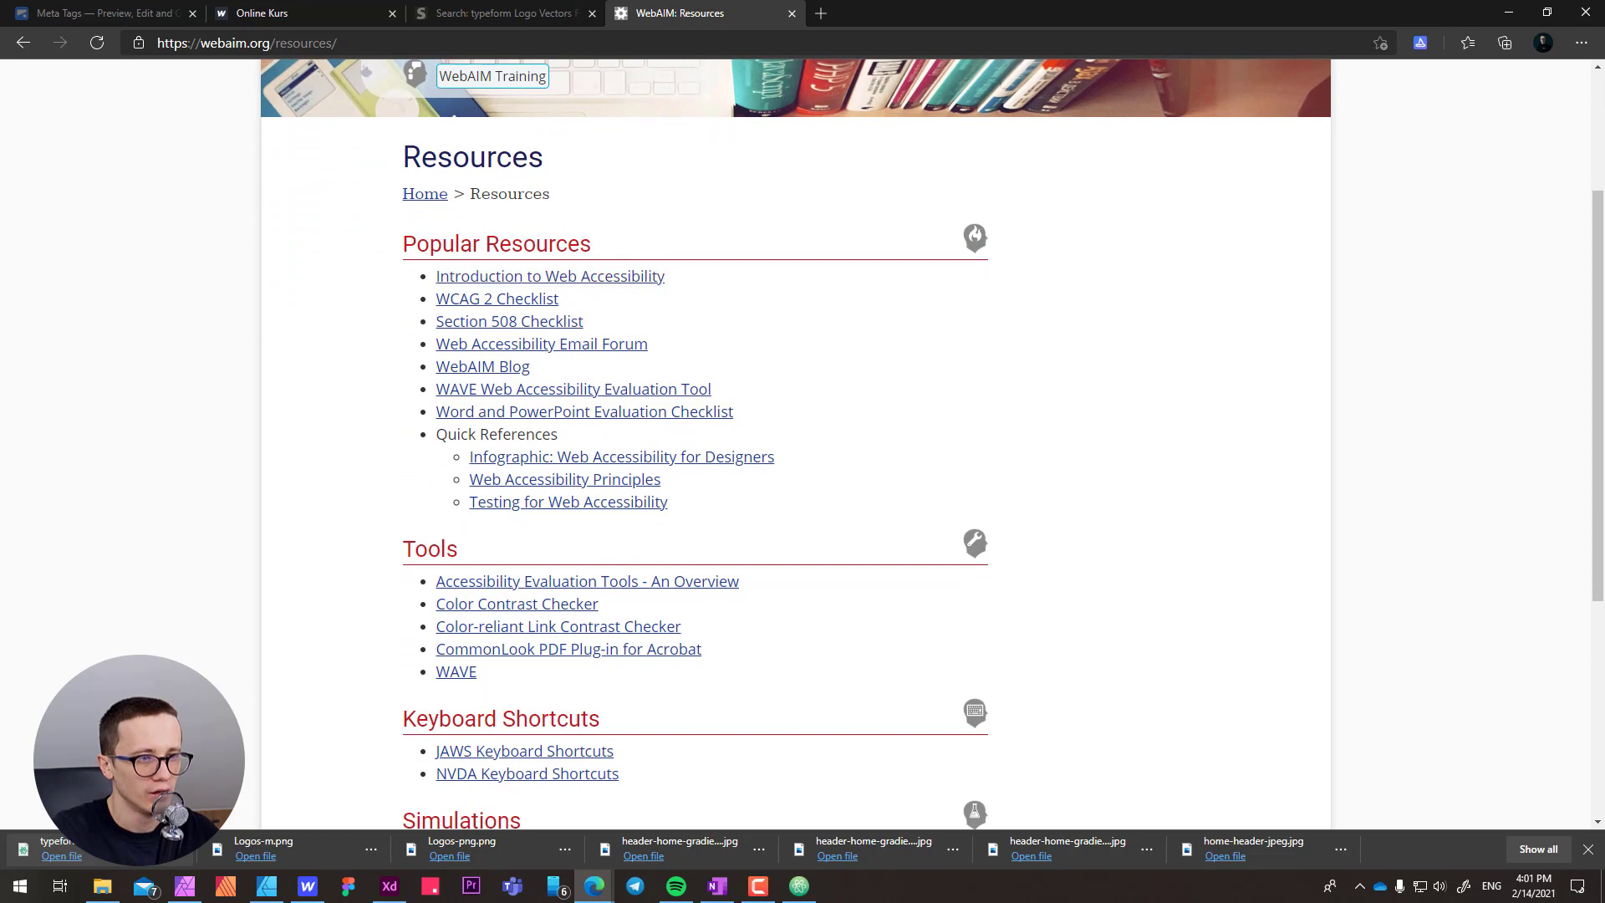
scroll(558, 627, "down", 1)
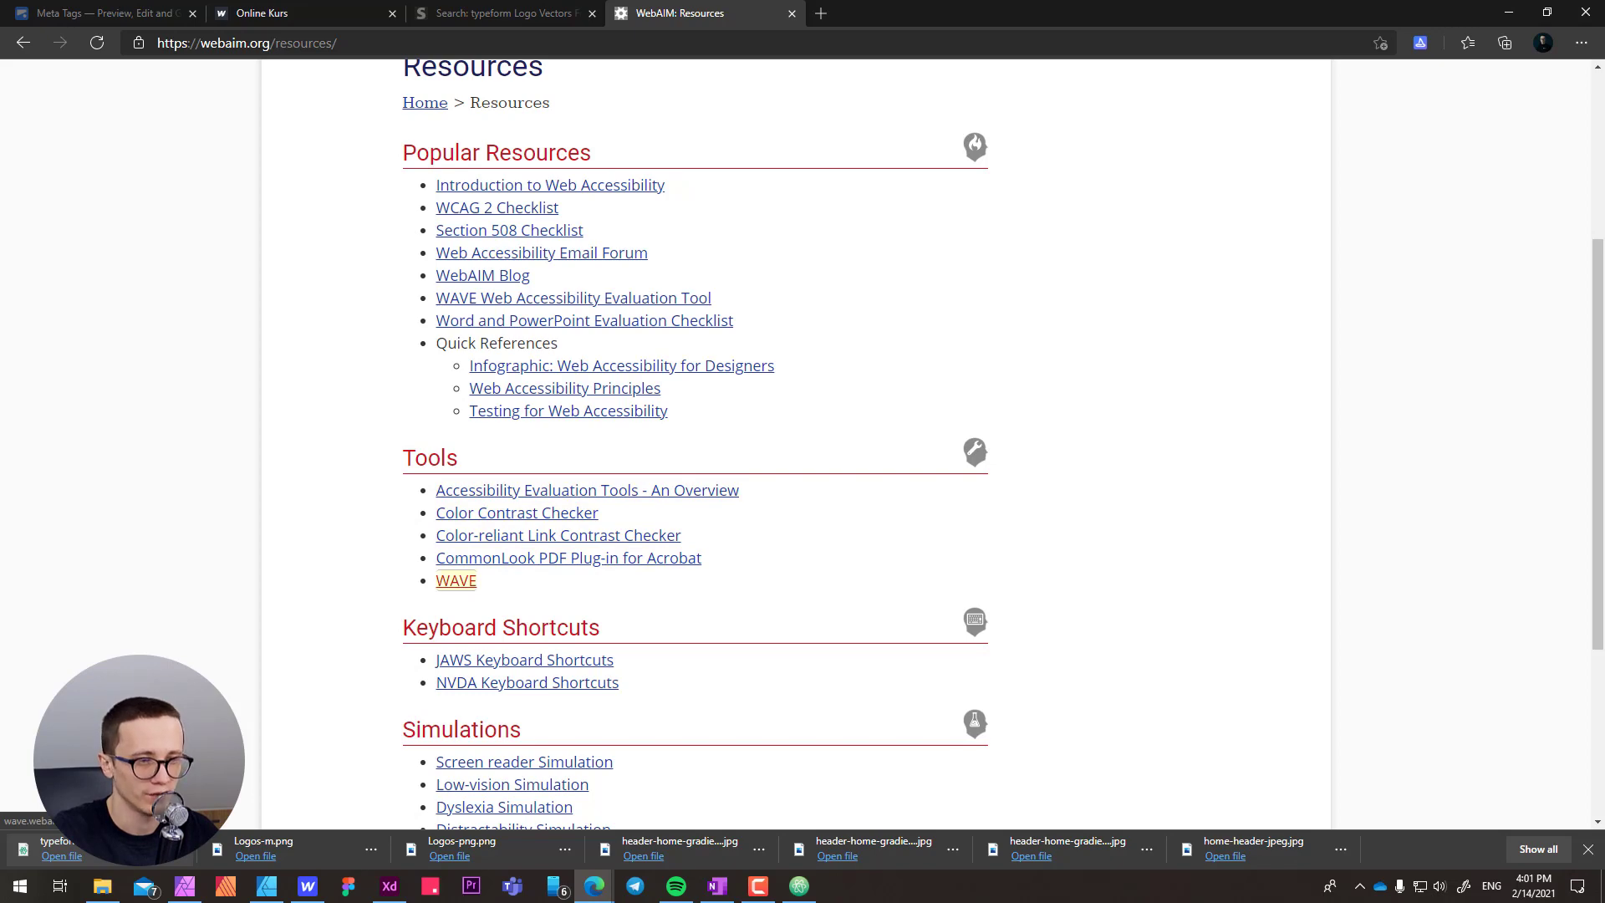
left_click(455, 581)
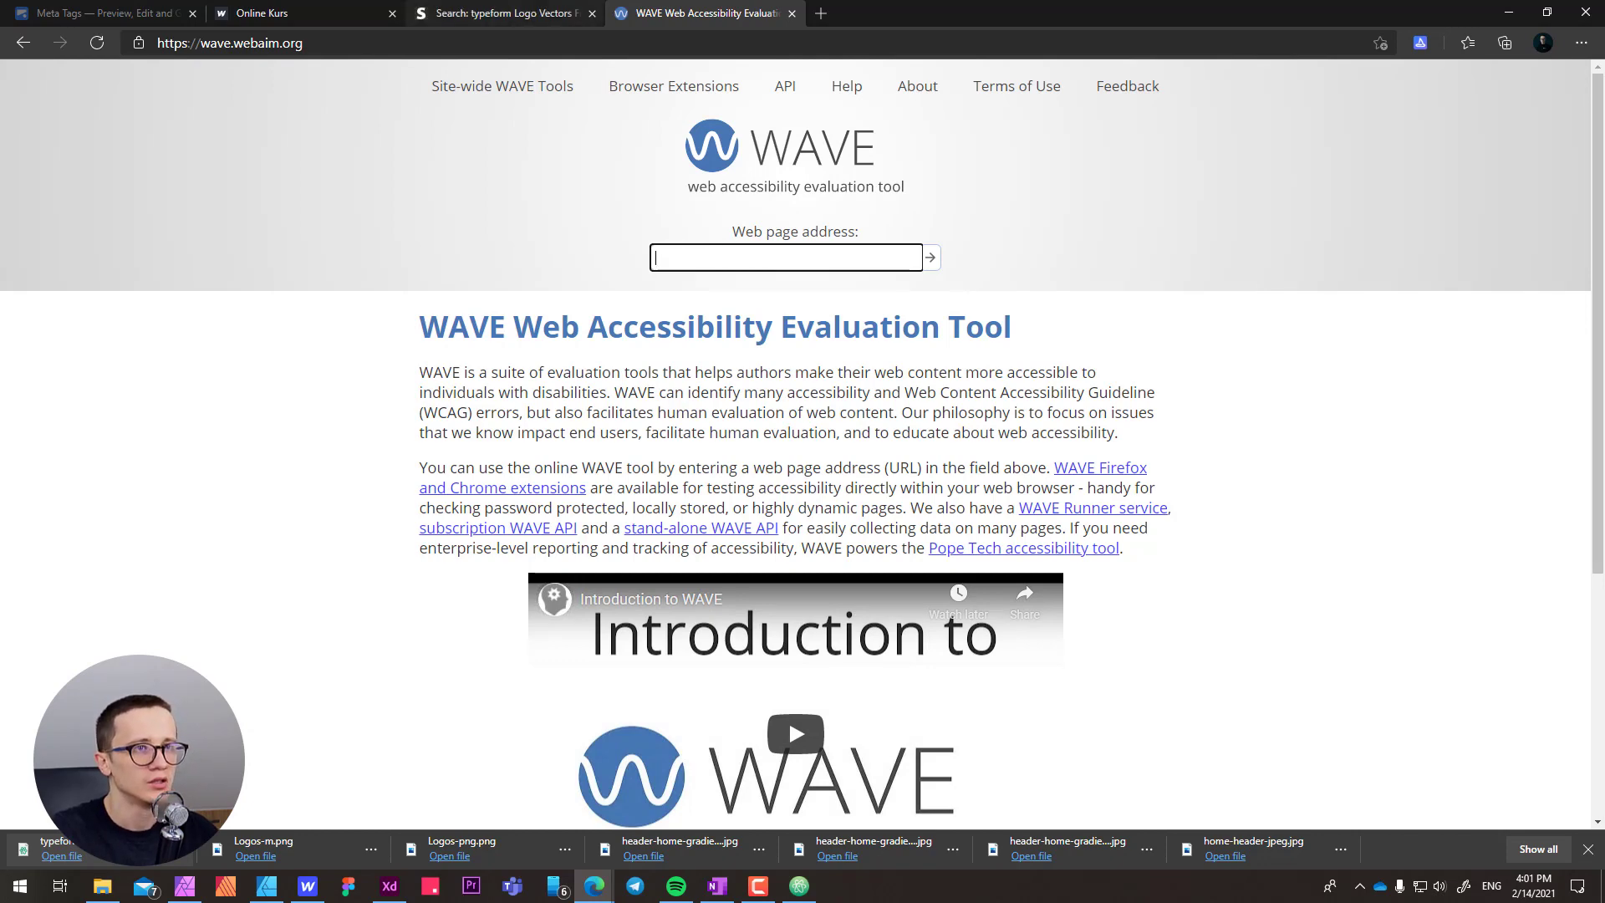
key("ctrl+shift+Tab")
key("ctrl+shift+Tab")
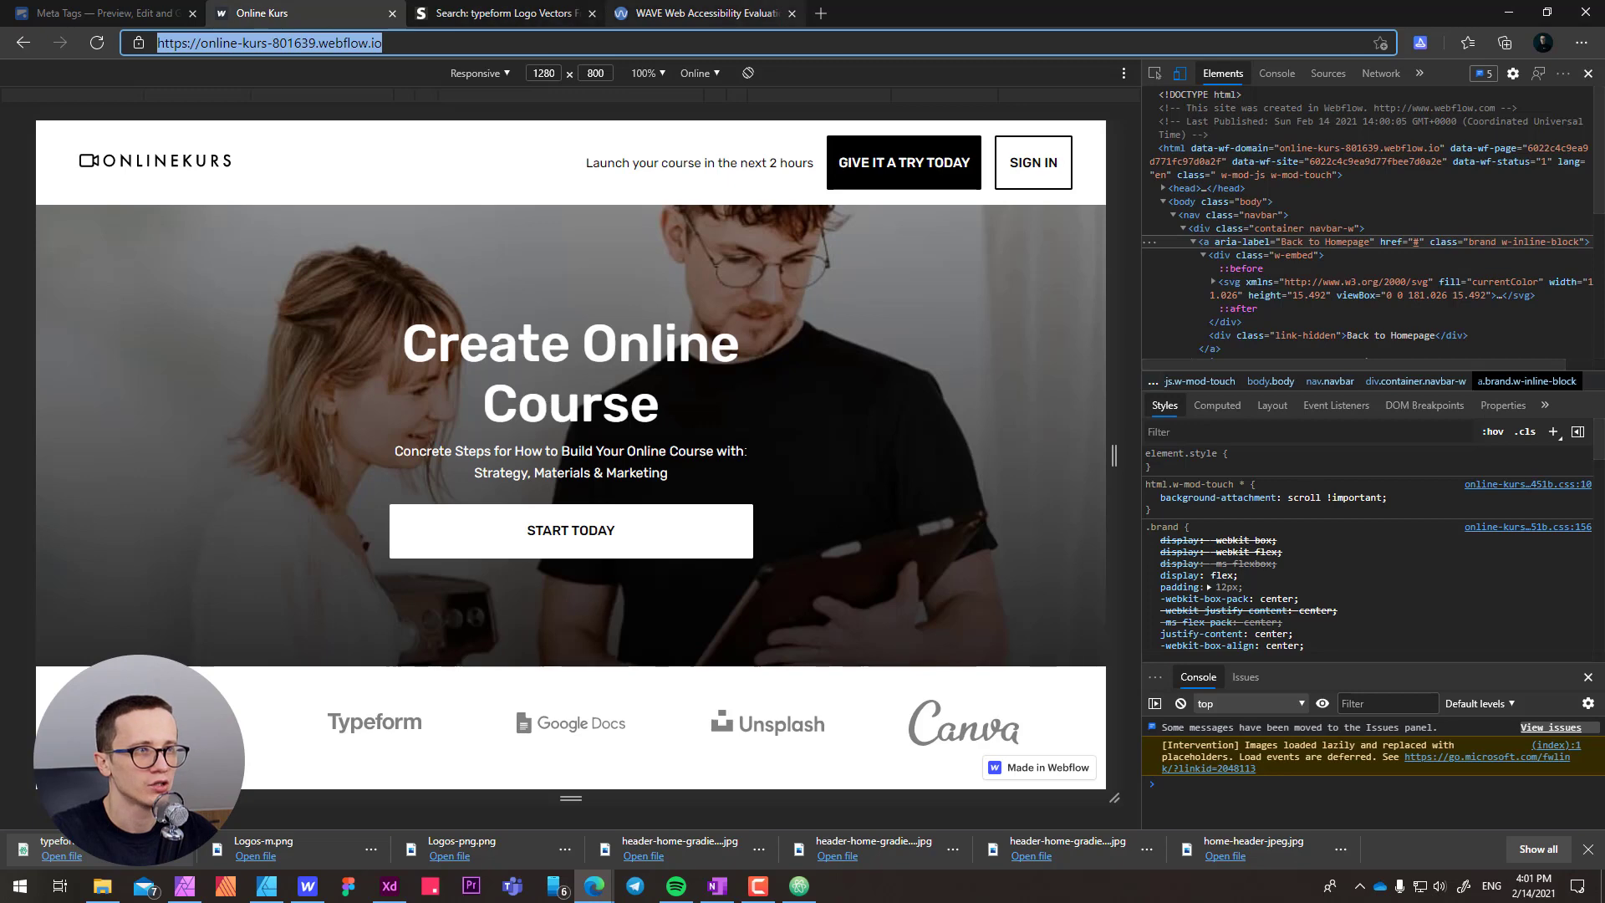
left_click(707, 14)
type("https://online-kurs-801639.webflow.io/")
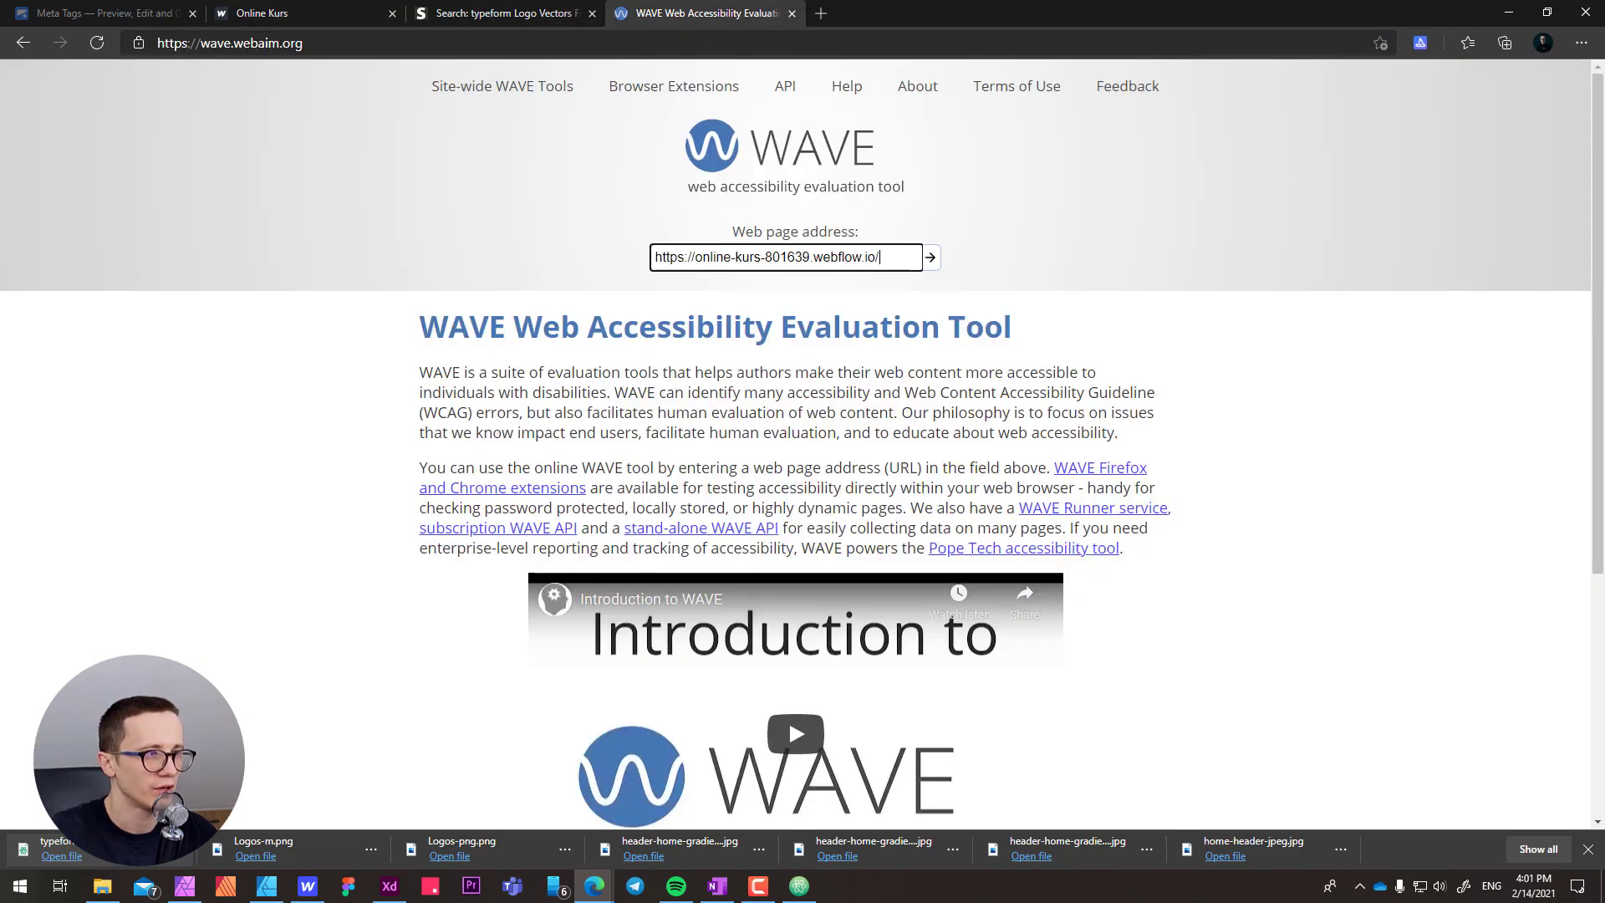
key("Return")
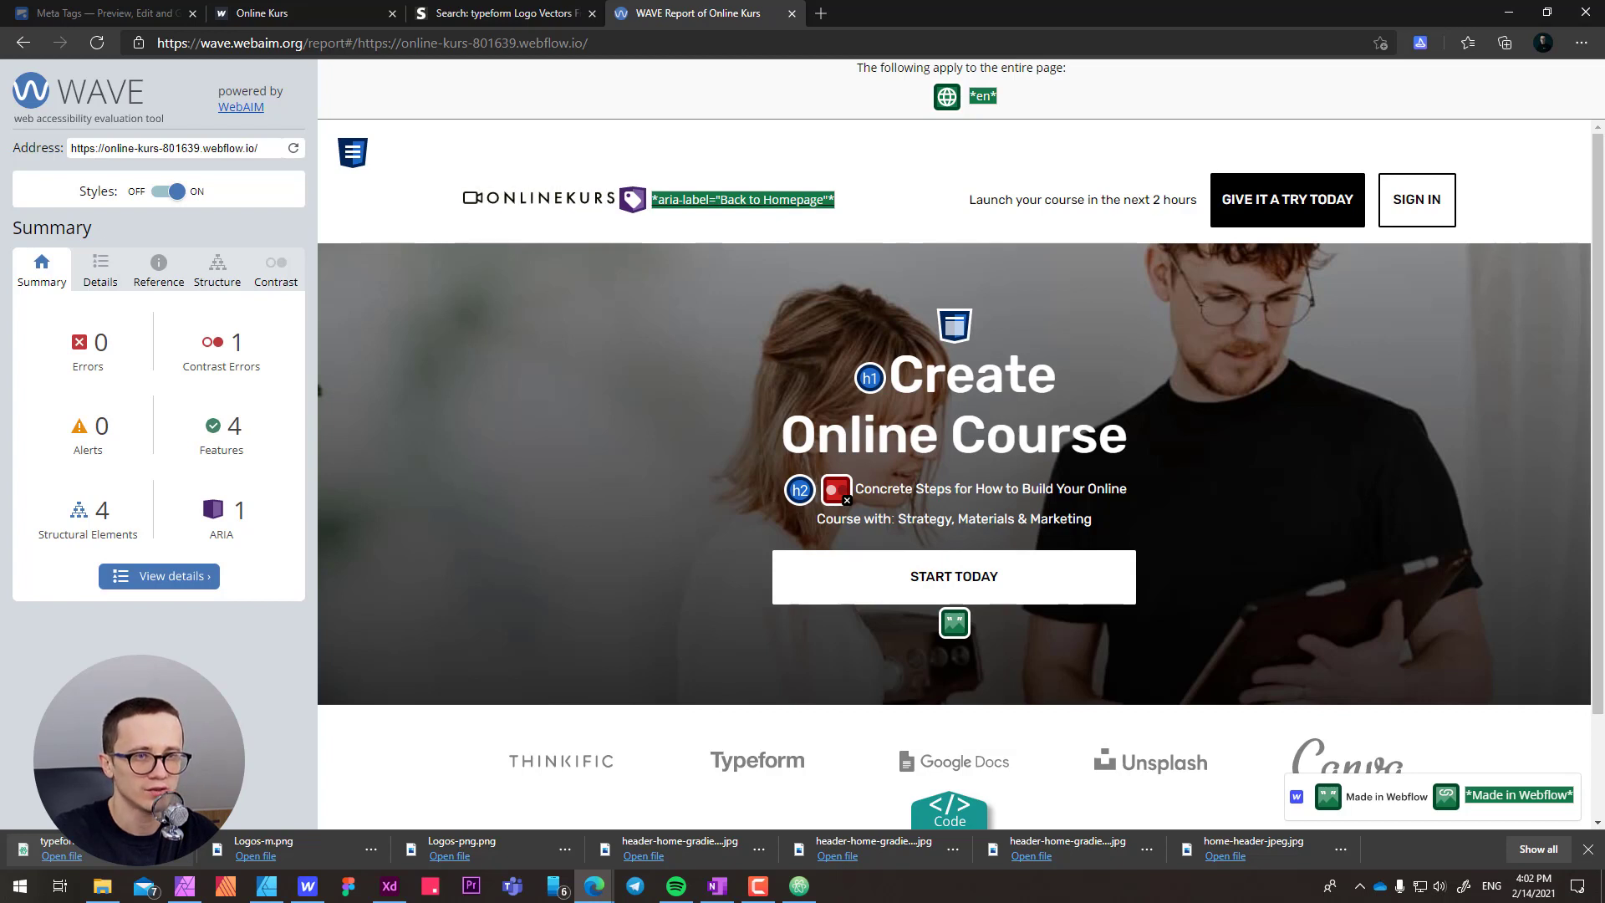
- Examine the WAVE summary of errors and contrast errors together with the icons marked on the evaluated page
left_click_drag(197, 366, 261, 366)
left_click(261, 368)
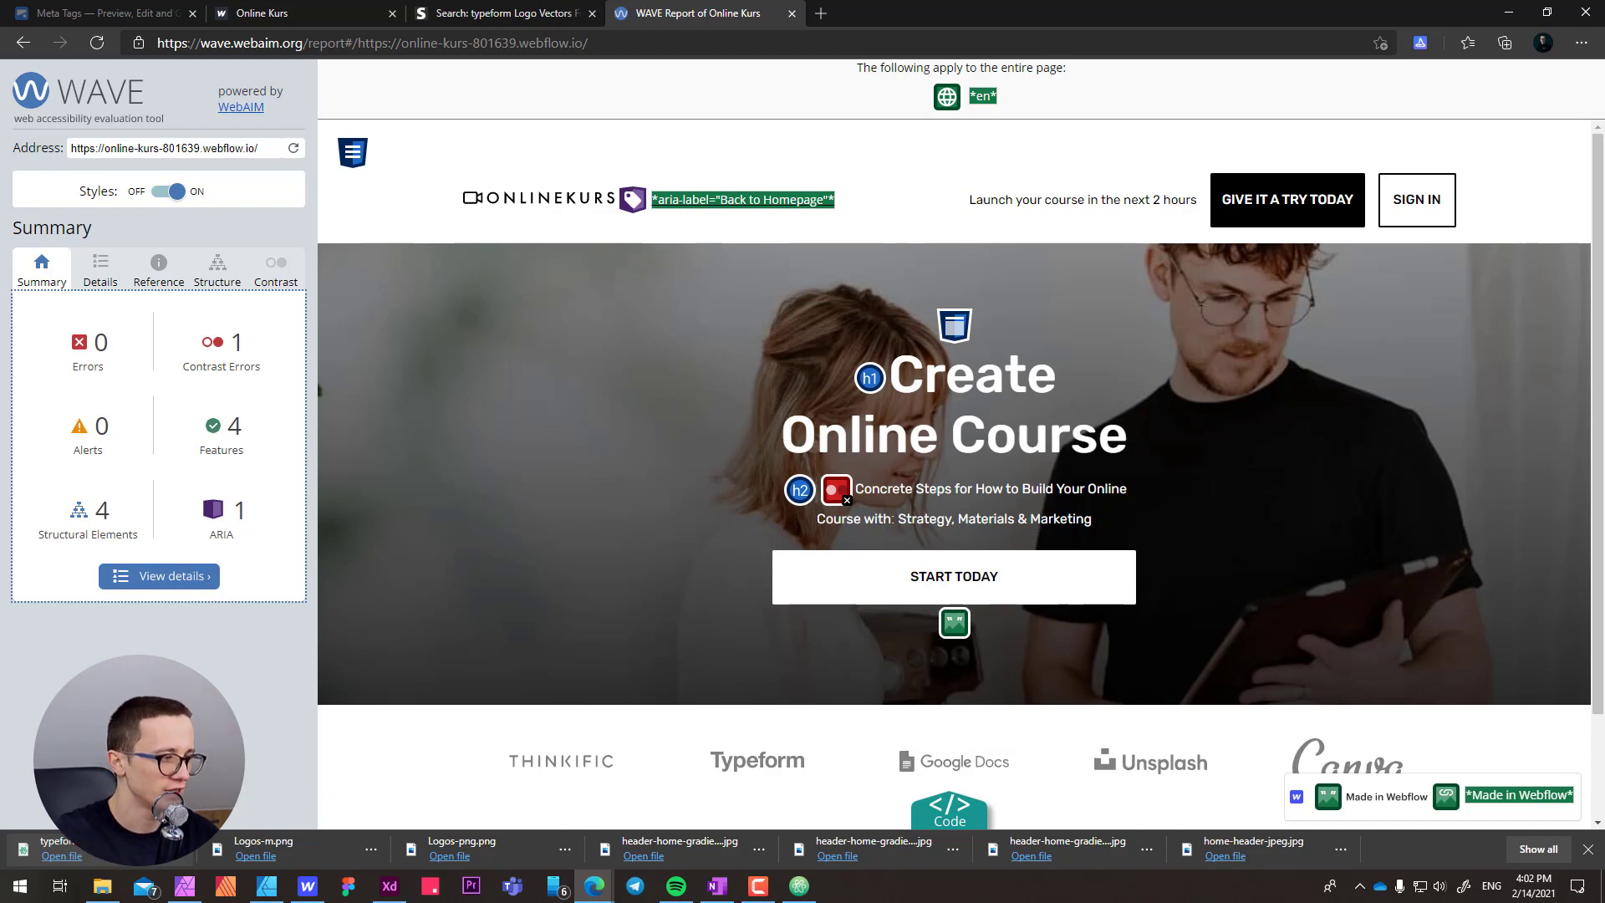
scroll(954, 468, "down", 2)
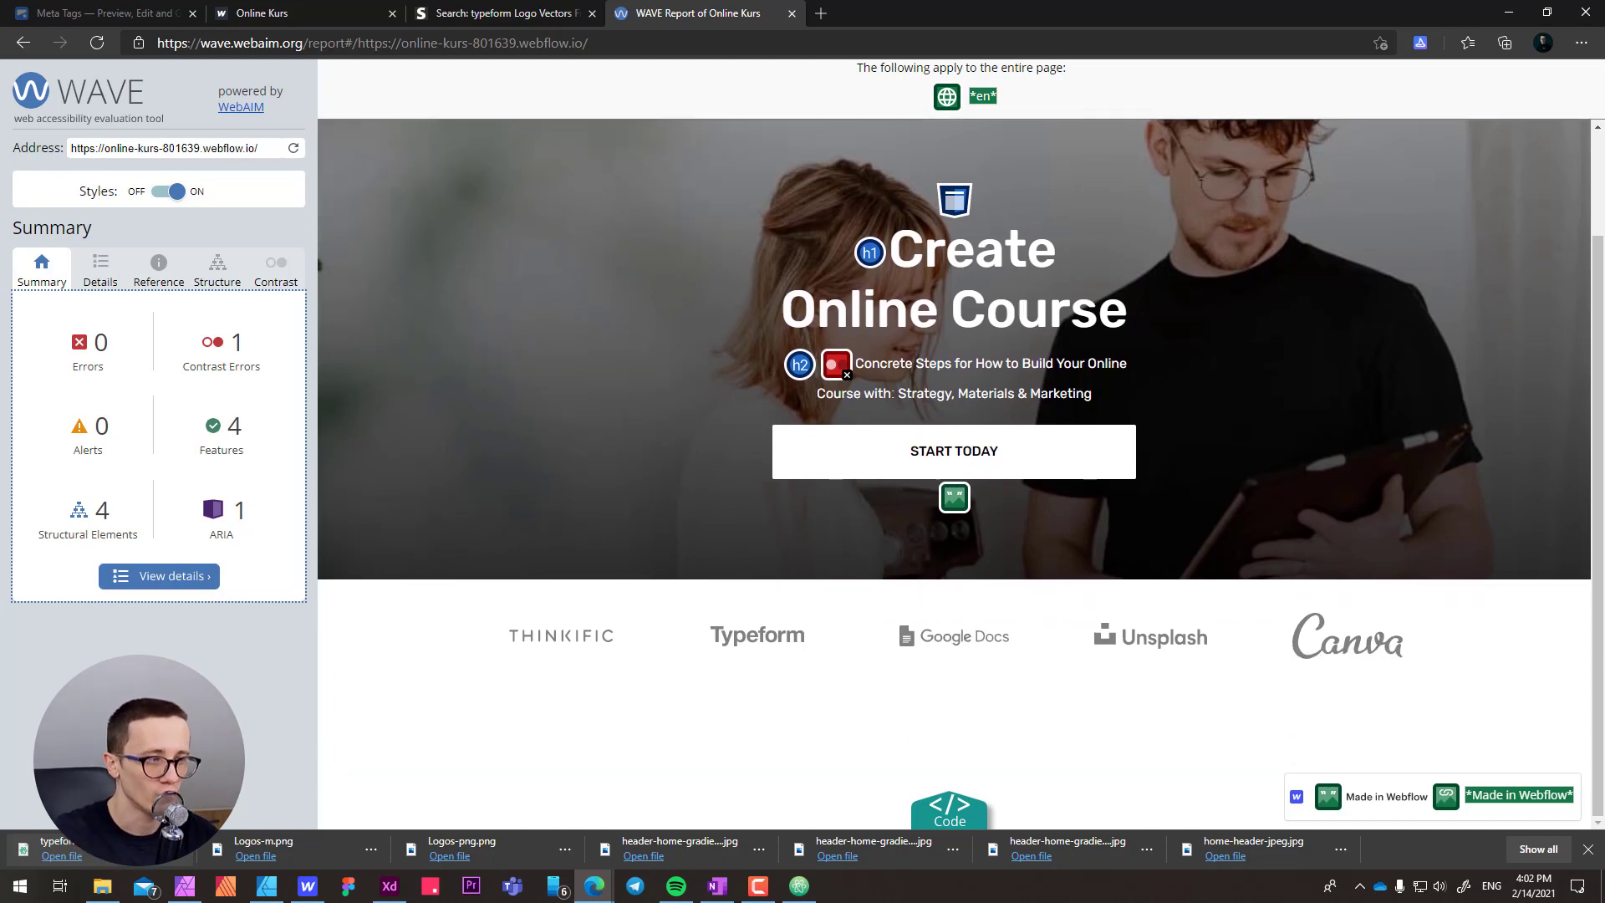
scroll(954, 469, "up", 1)
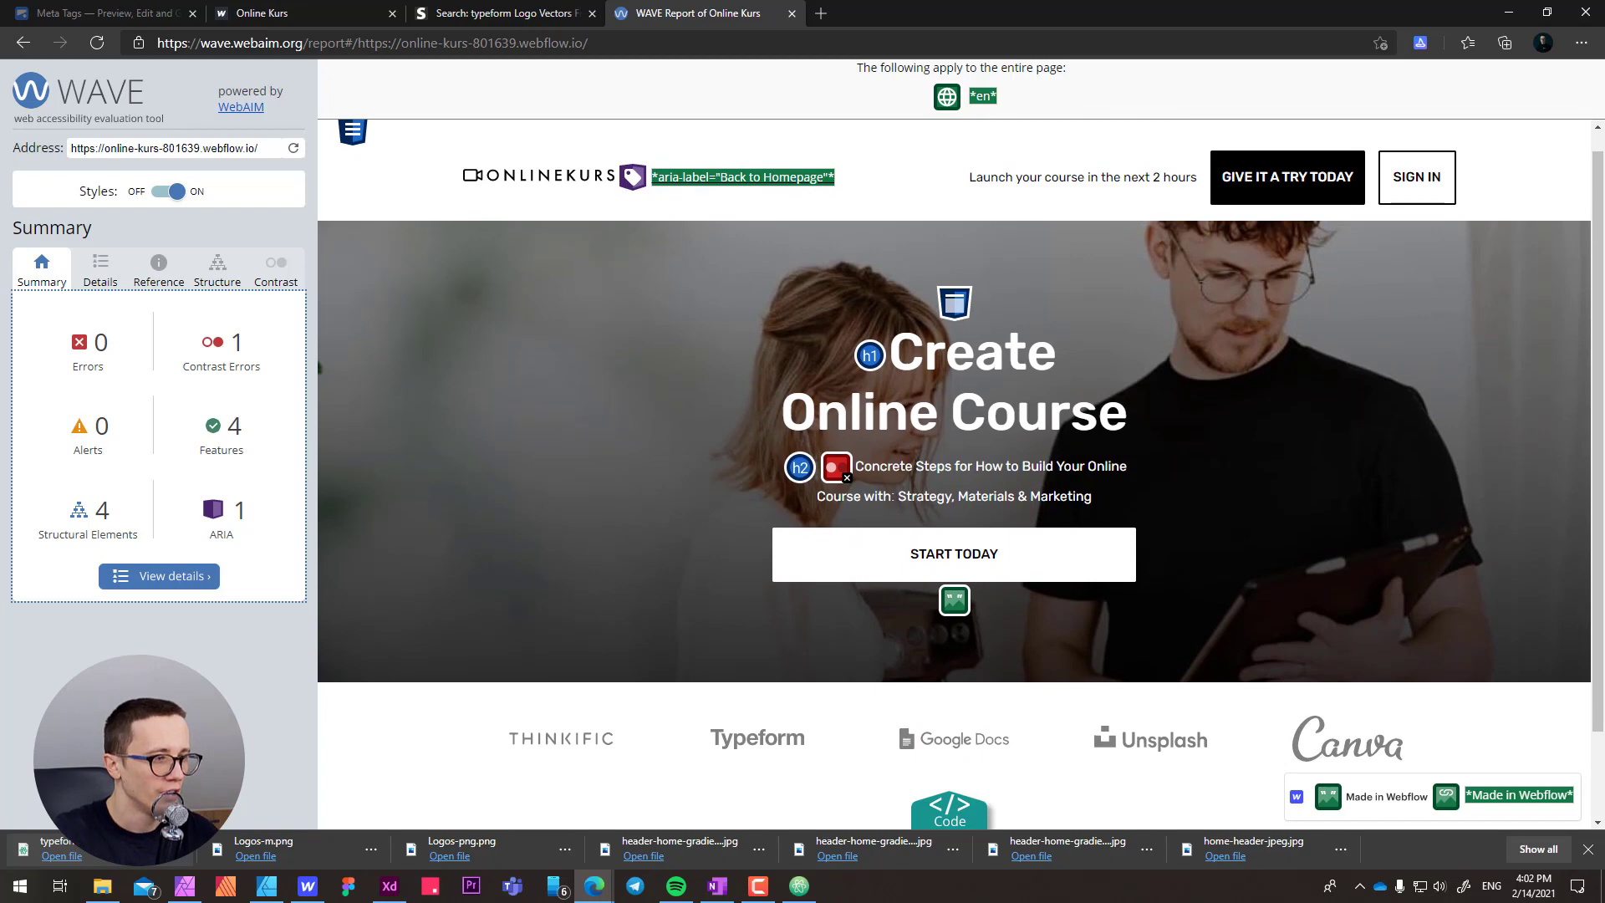
scroll(954, 468, "down", 1)
scroll(954, 468, "up", 1)
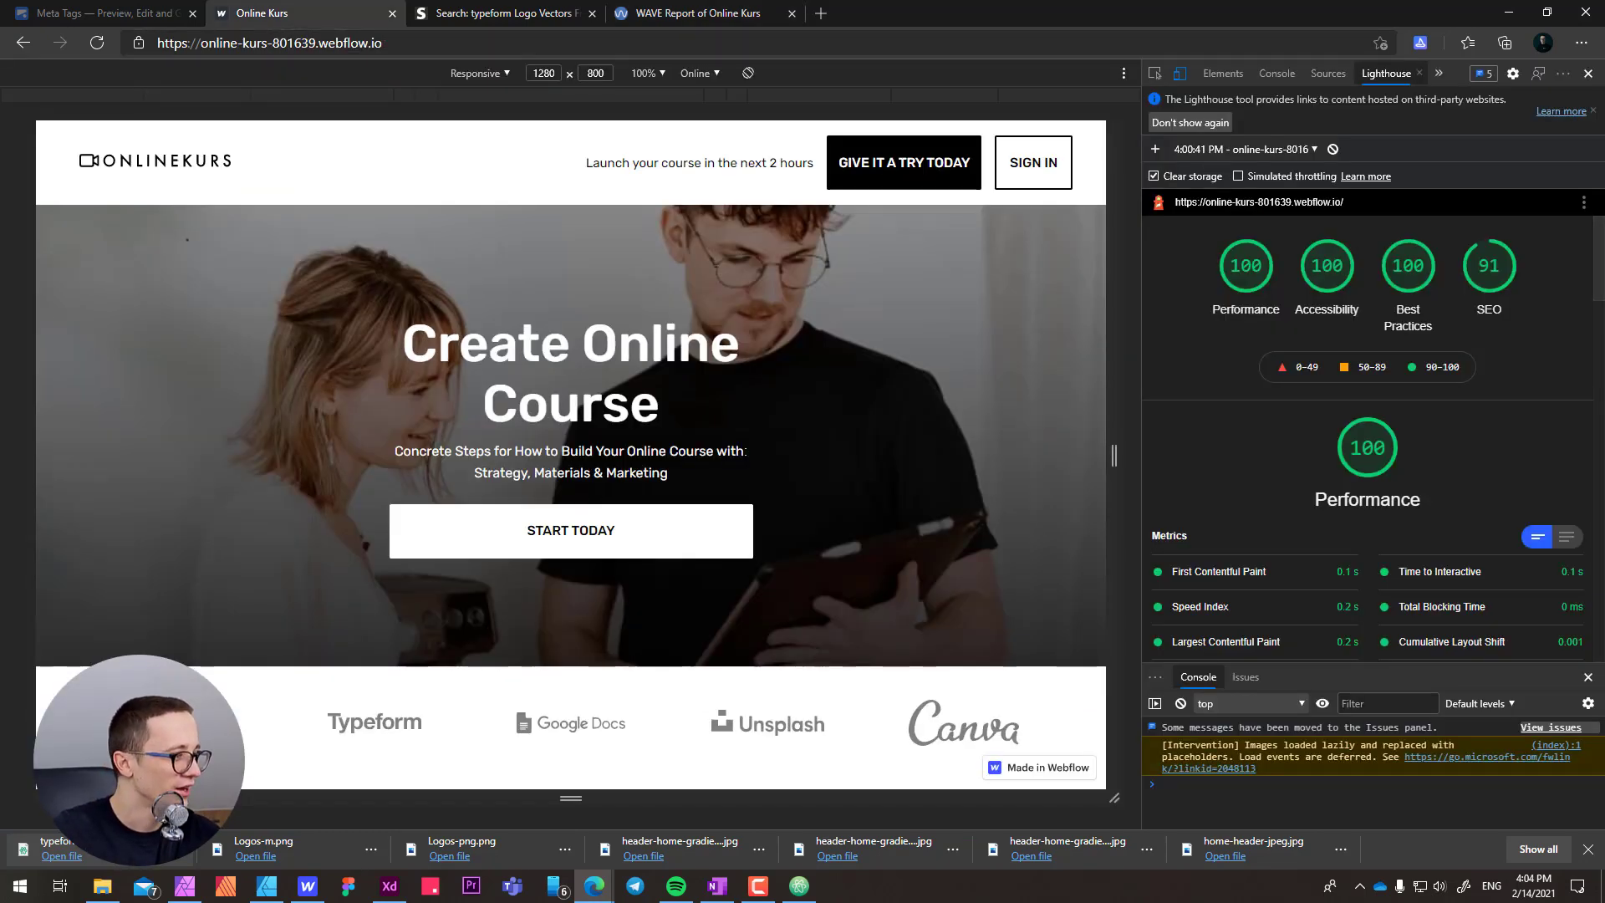
- Review the performance diagnostics in the live page's Lighthouse report and expand the audit on image elements without explicit width and height
scroll(1371, 439, "down", 3)
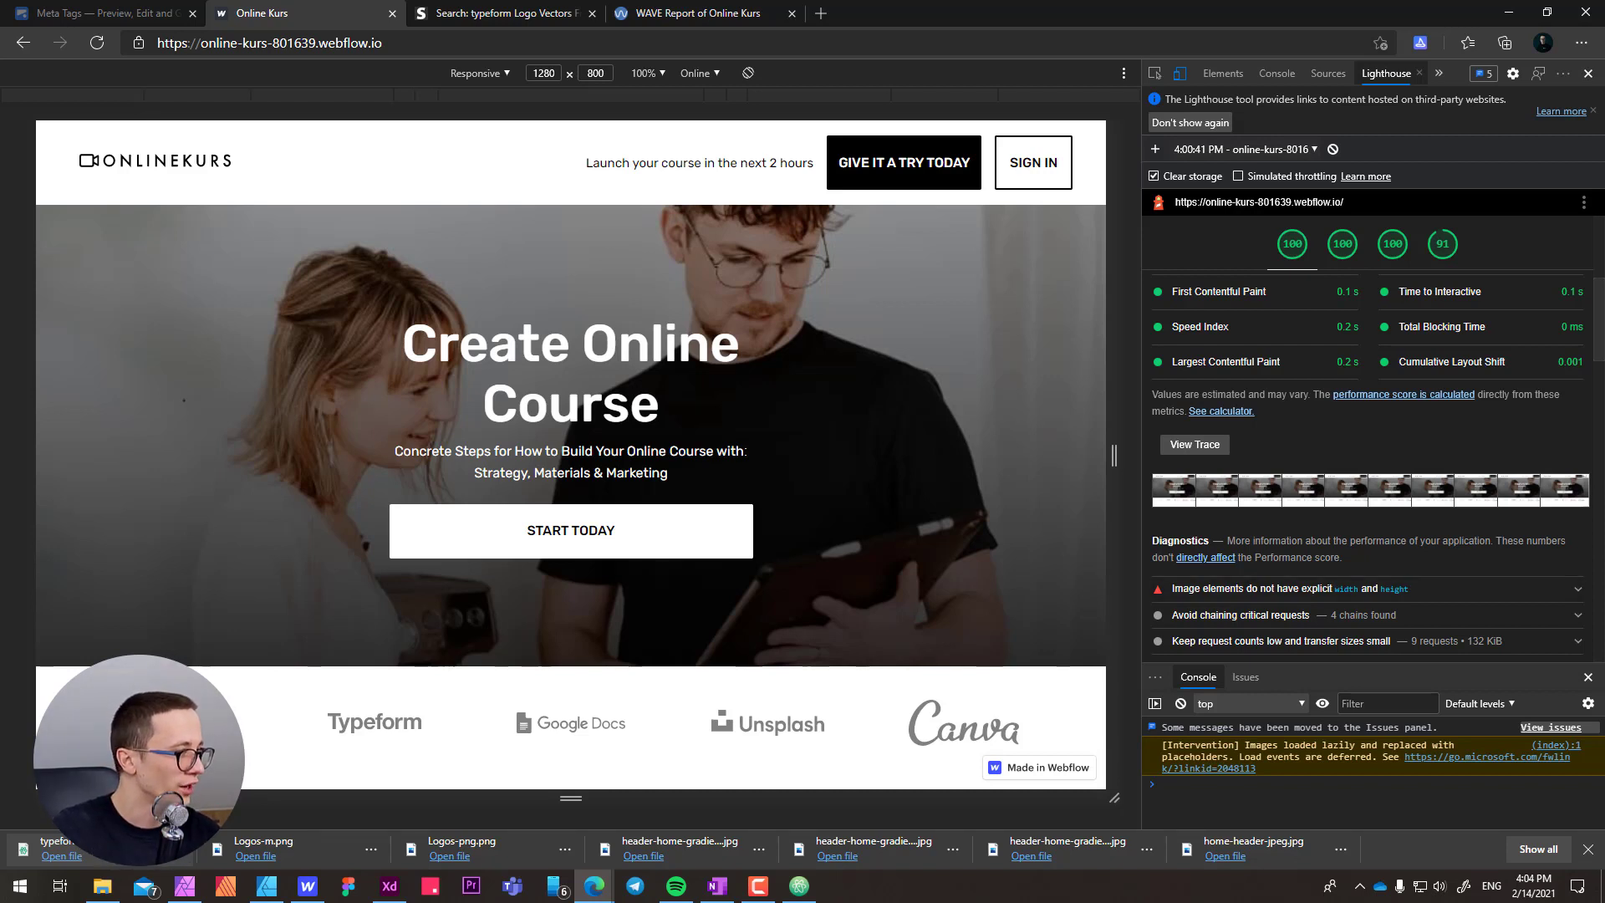
scroll(1371, 460, "down", 4)
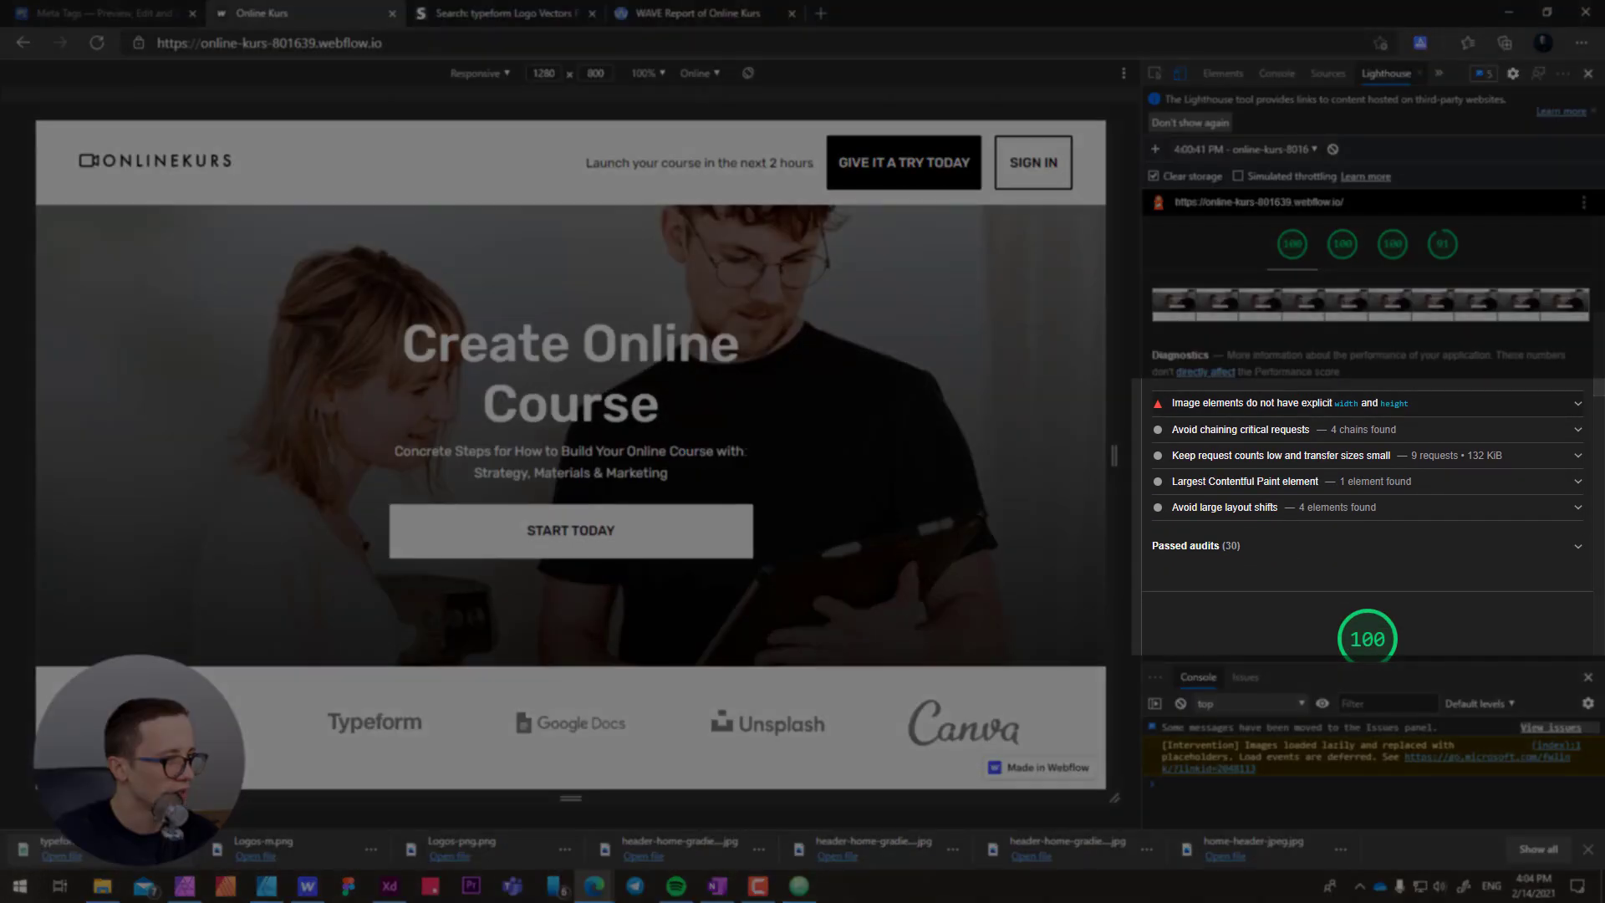
left_click(1209, 404)
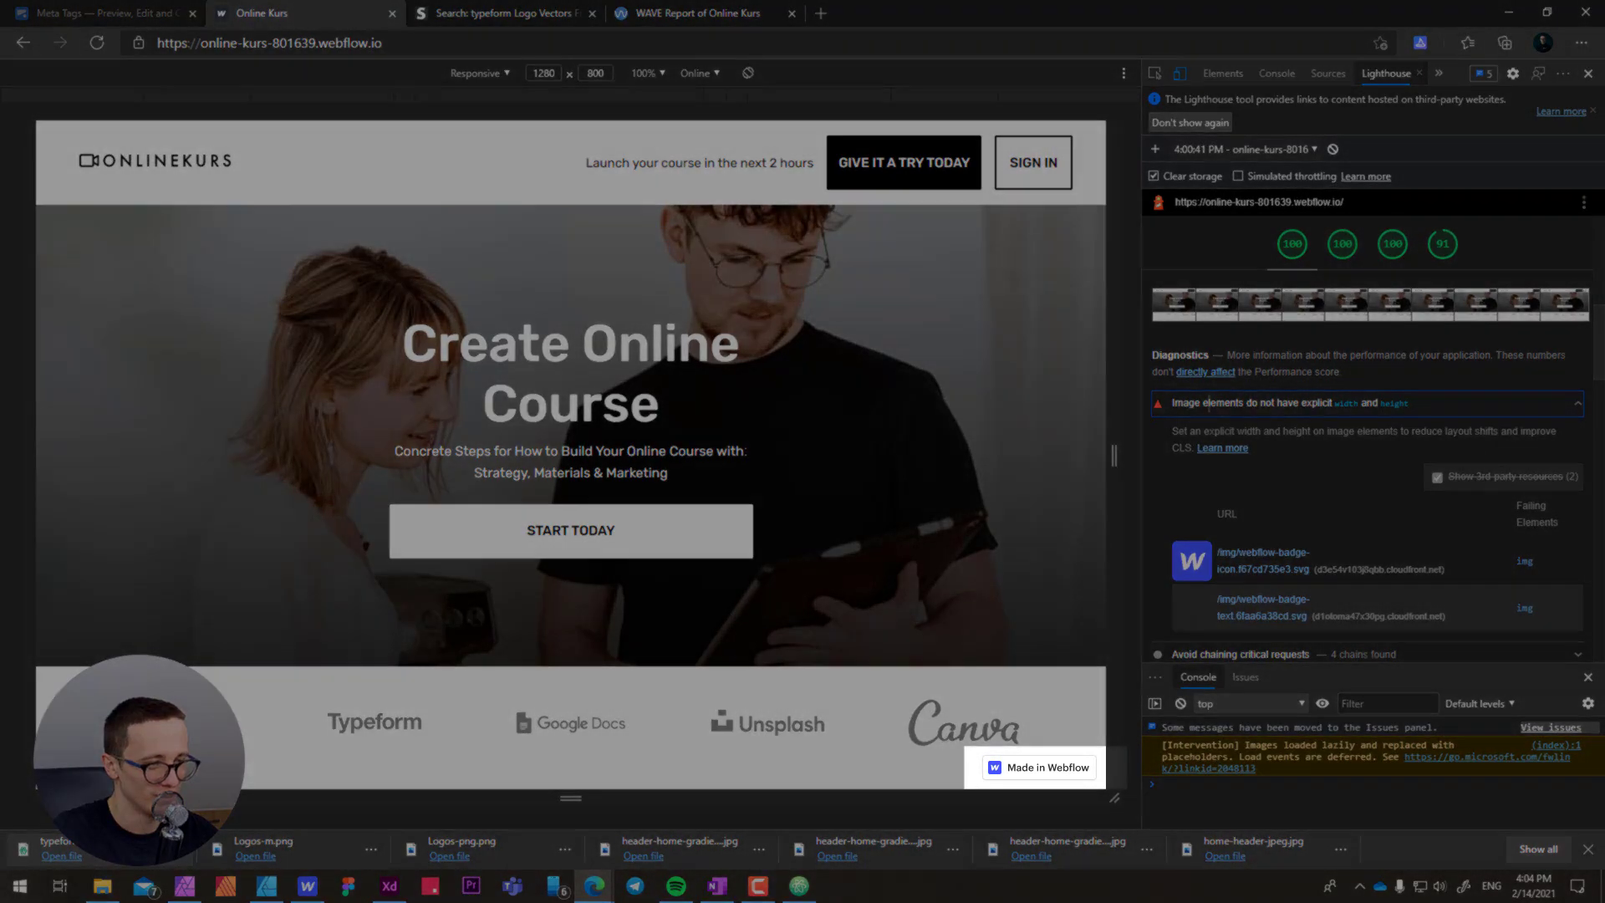
scroll(1371, 452, "down", 2)
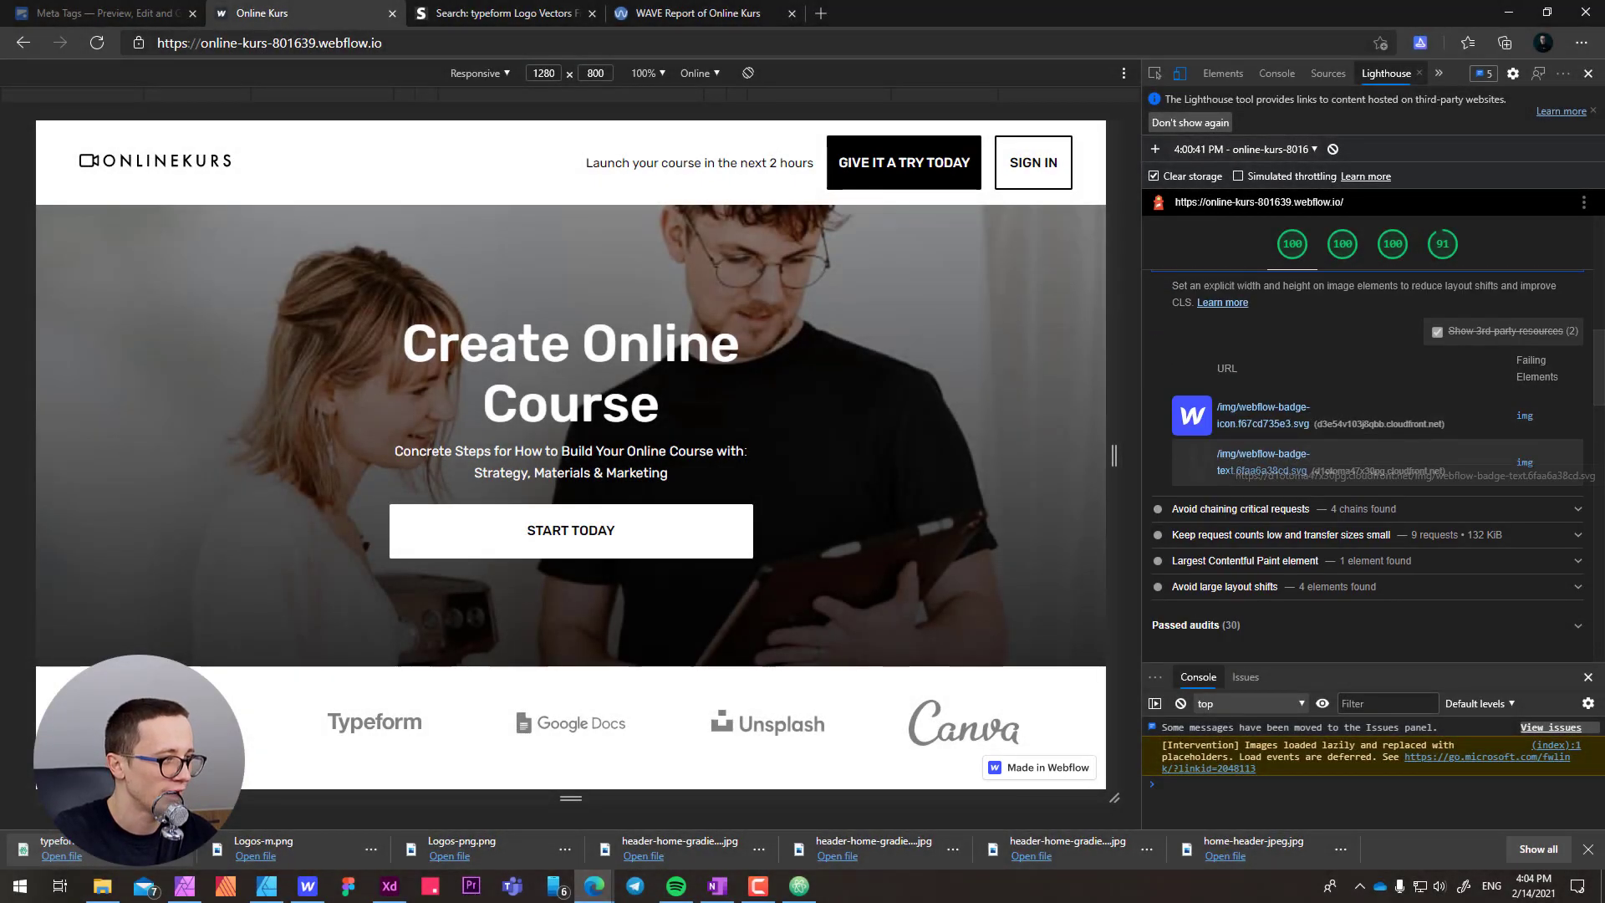
scroll(795, 451, "down", 3)
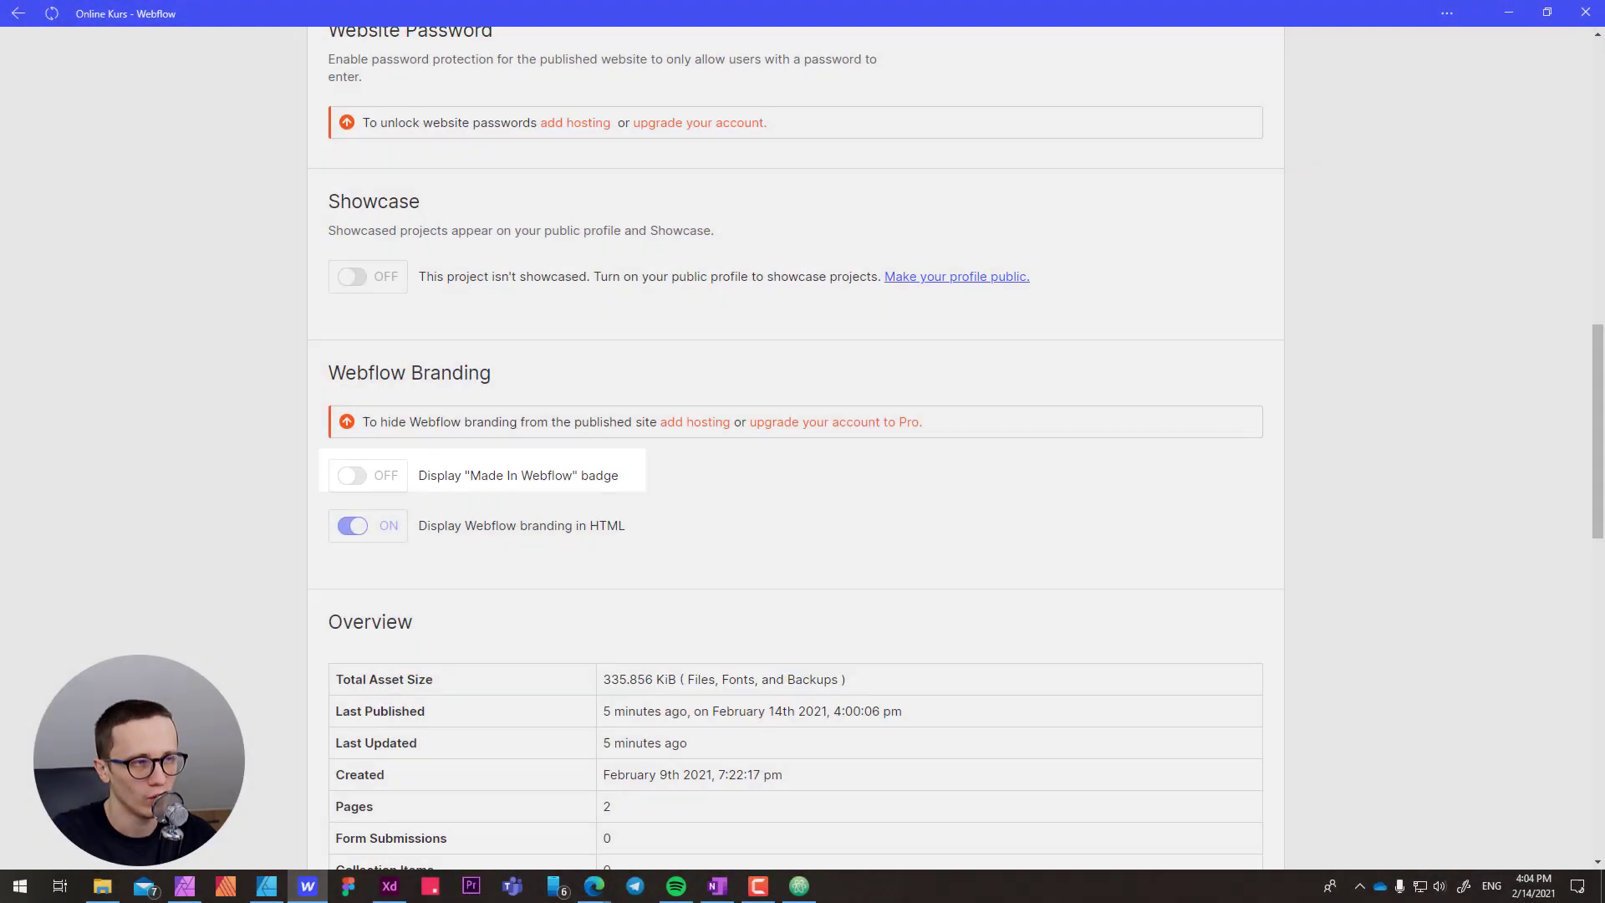
- Check the Webflow branding options in the project settings and open the SEO section of the Lighthouse report
scroll(796, 451, "up", 4)
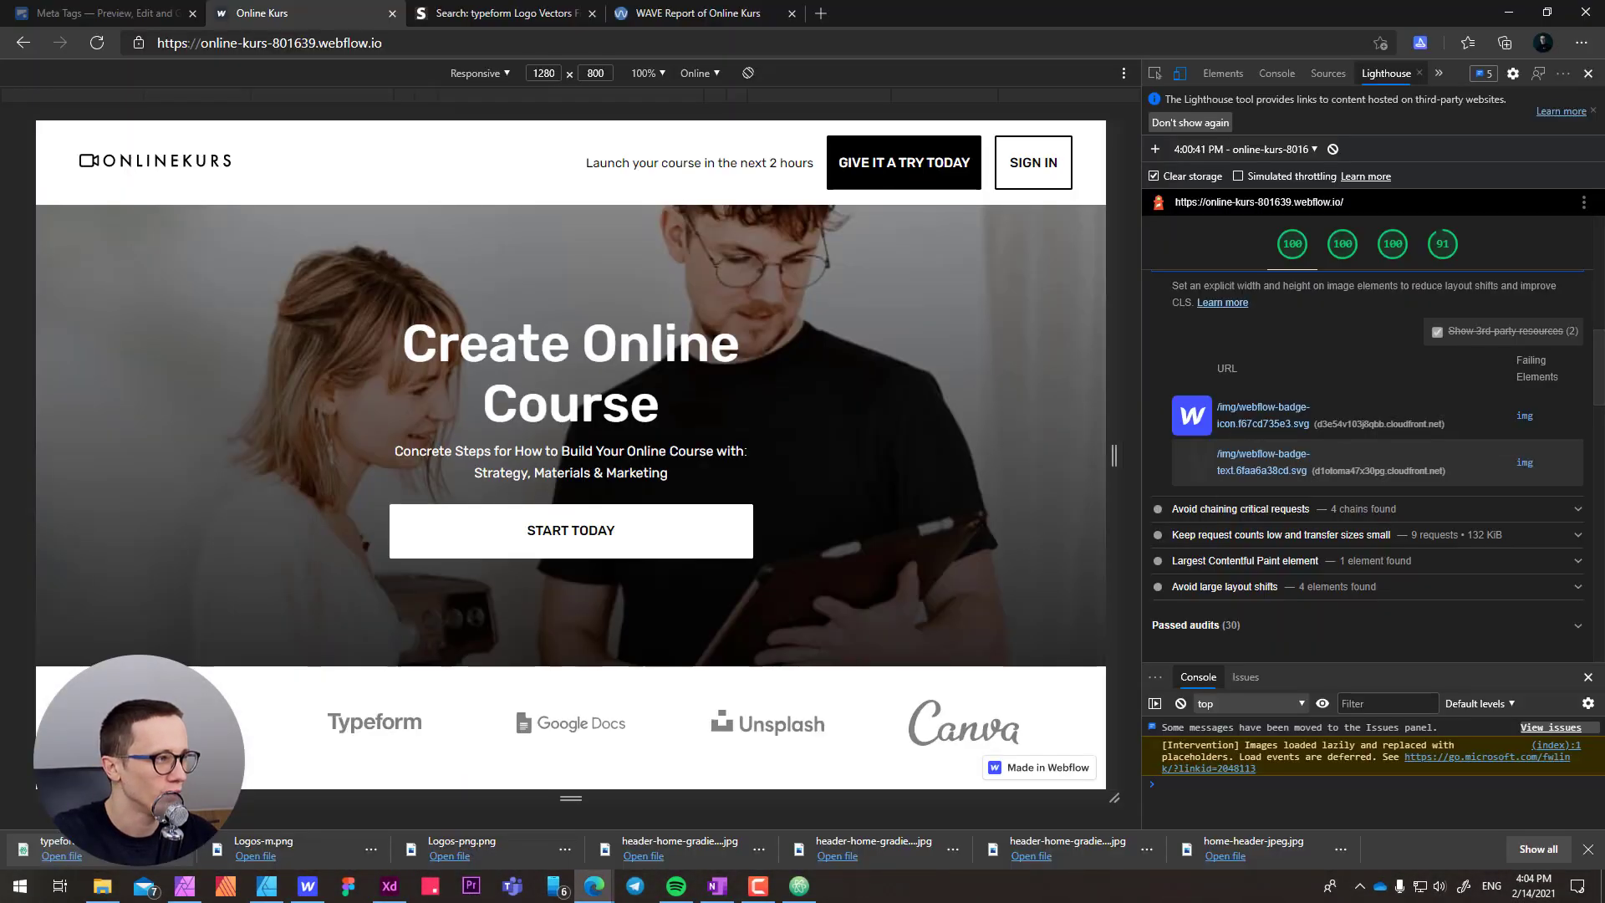
scroll(1209, 398, "up", 2)
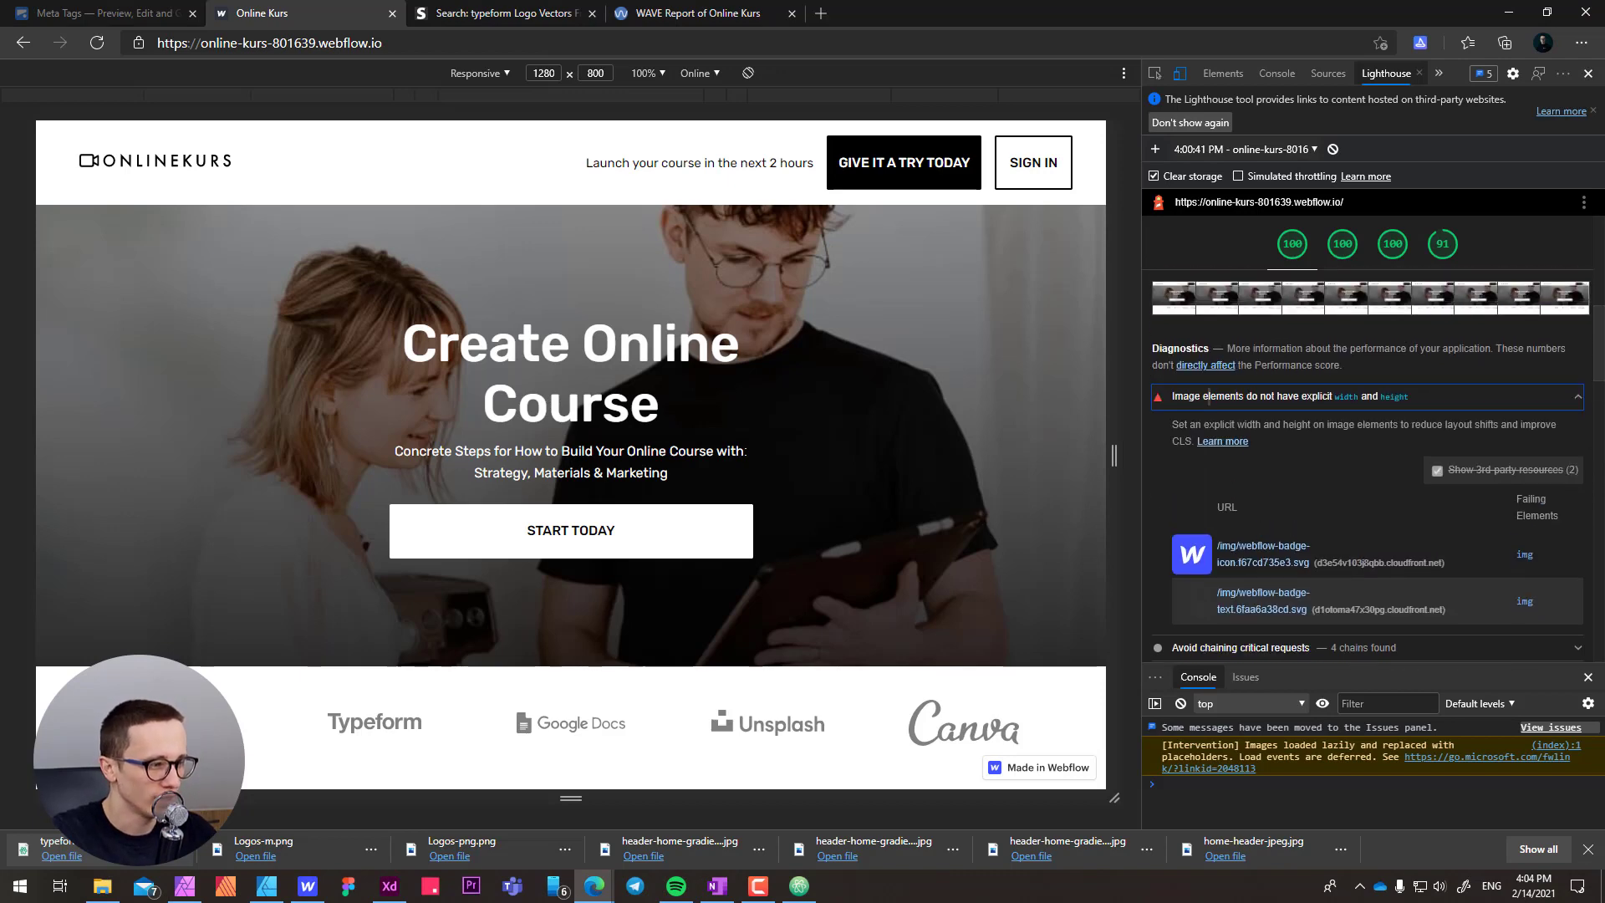
left_click(1443, 244)
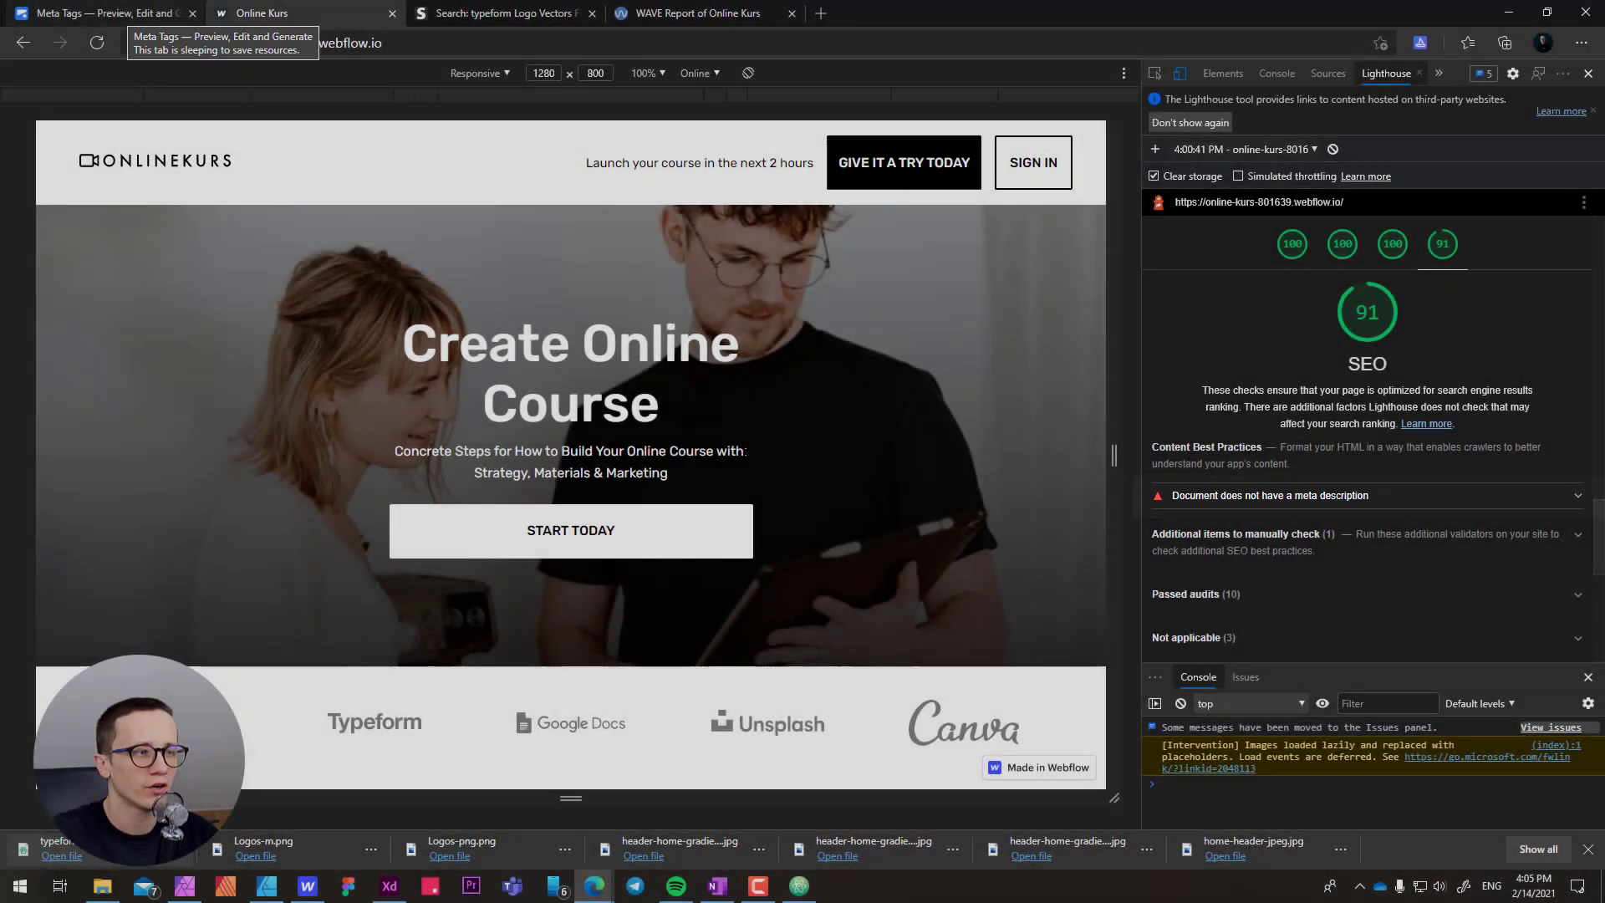
- Copy the description text from the Meta Tags site and open the Online Kurs project in the Webflow Designer
left_click(109, 13)
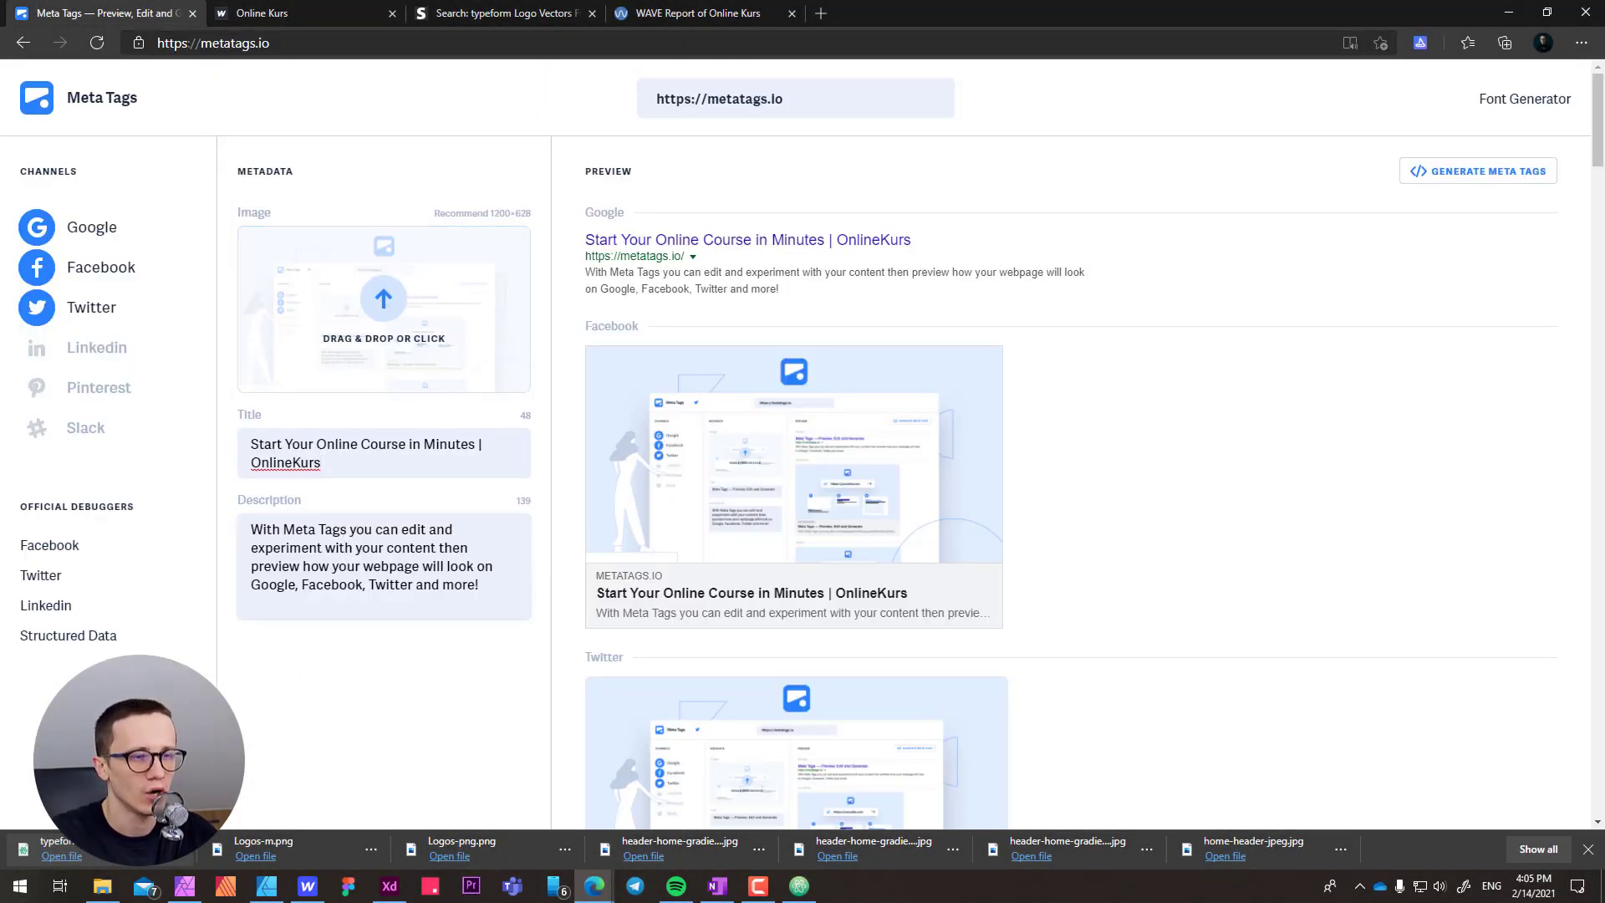
left_click_drag(479, 585, 251, 530)
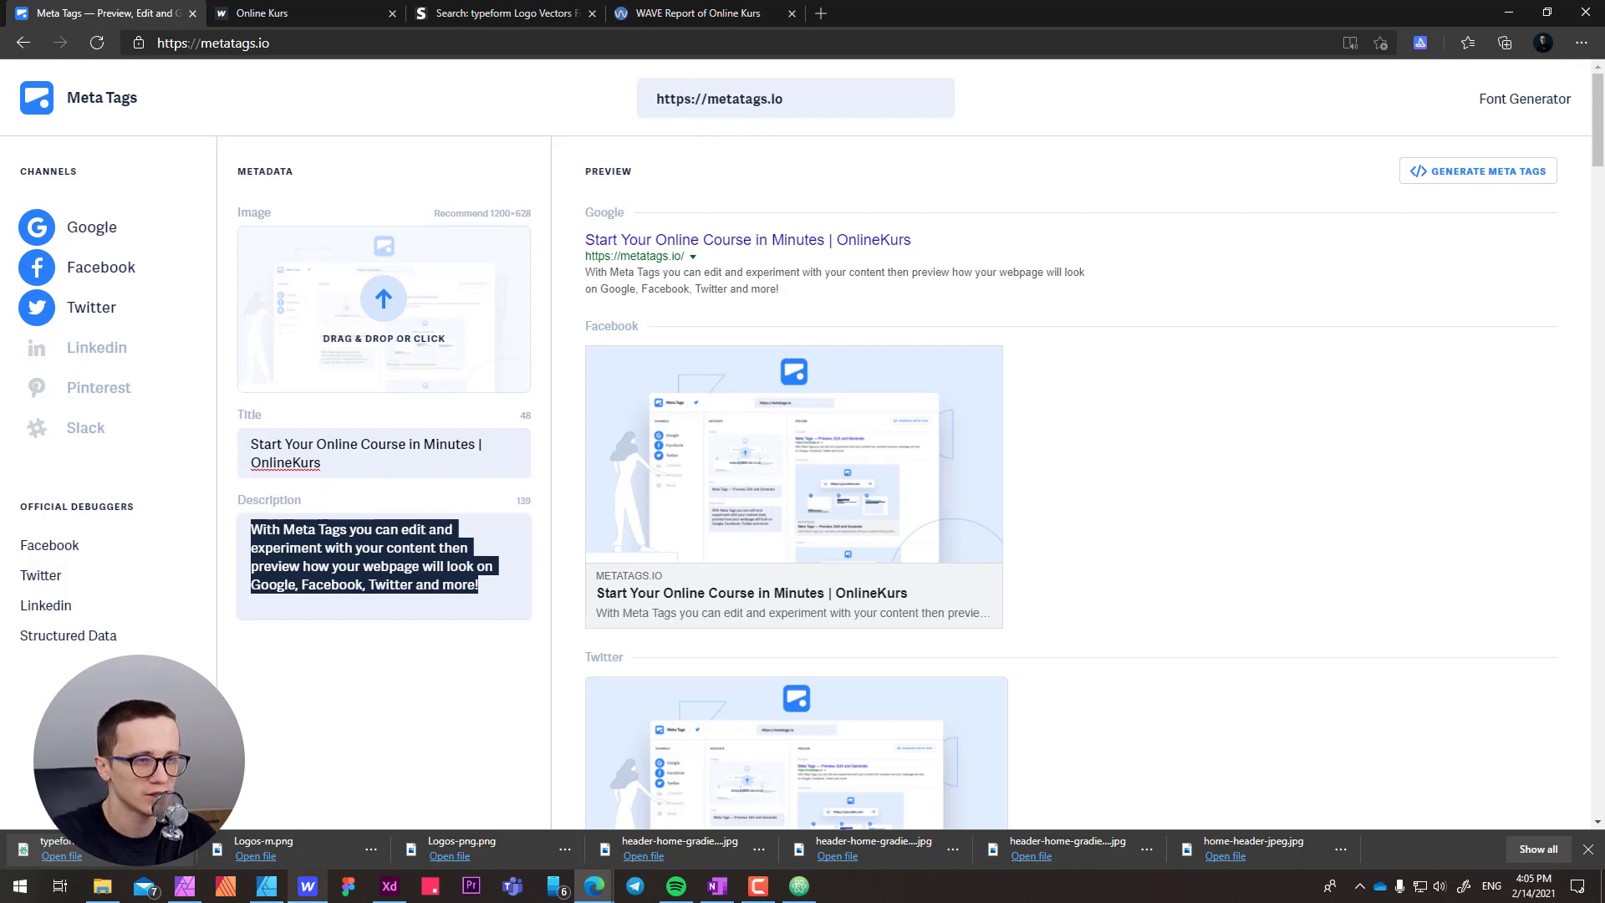
left_click(308, 885)
scroll(1039, 334, "up", 10)
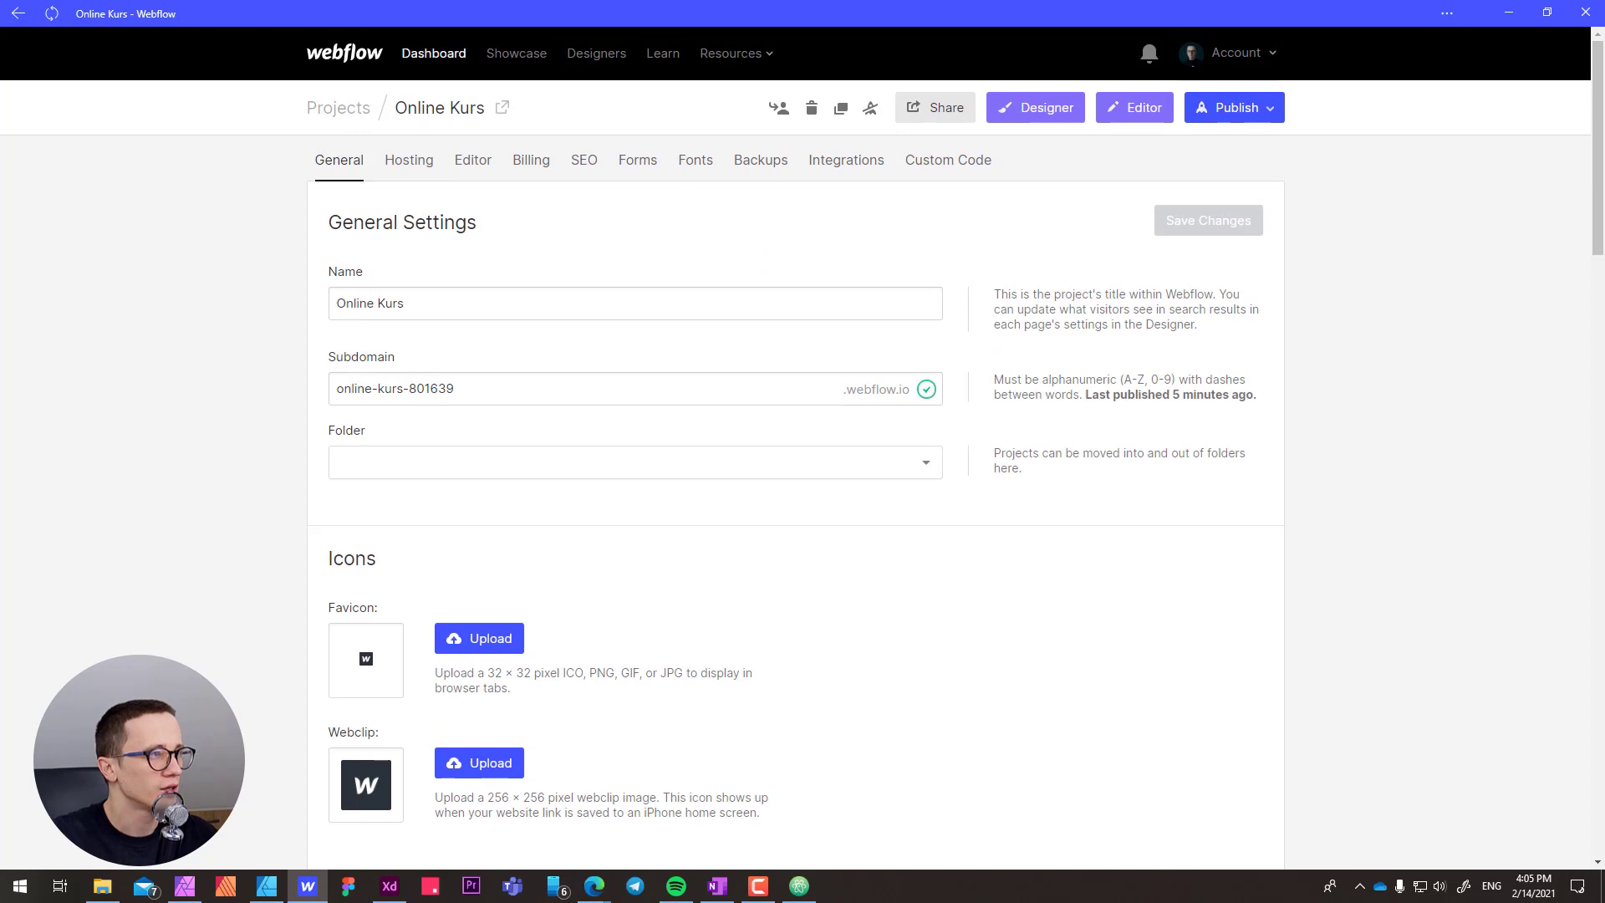
left_click(1039, 106)
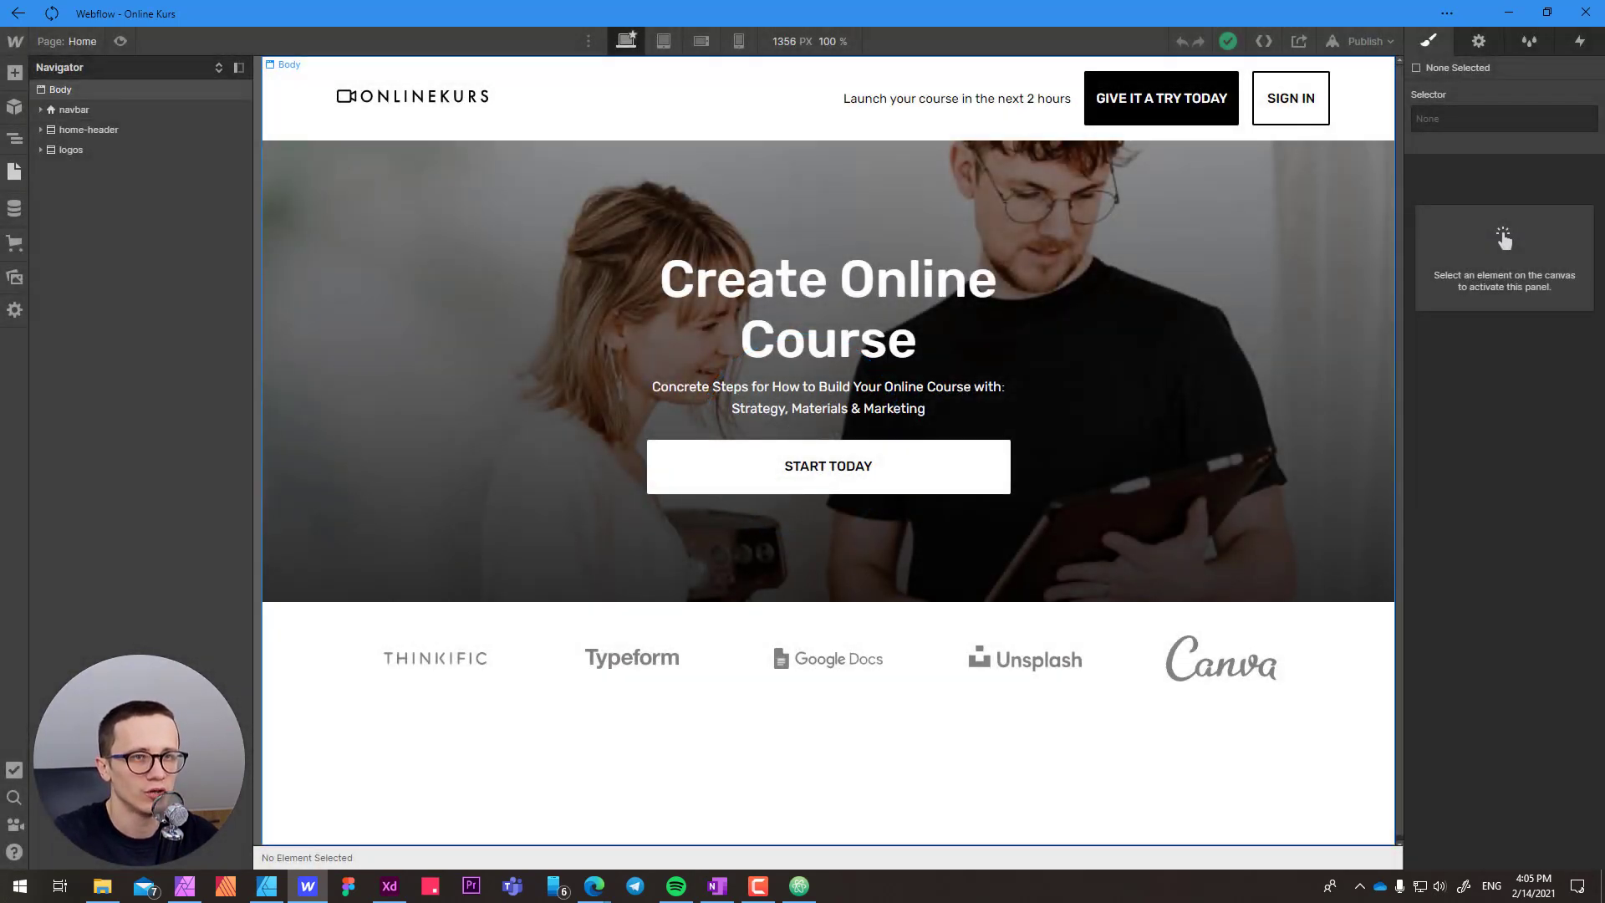
- Open the Home page's settings and paste the copied description as its meta description
key("p")
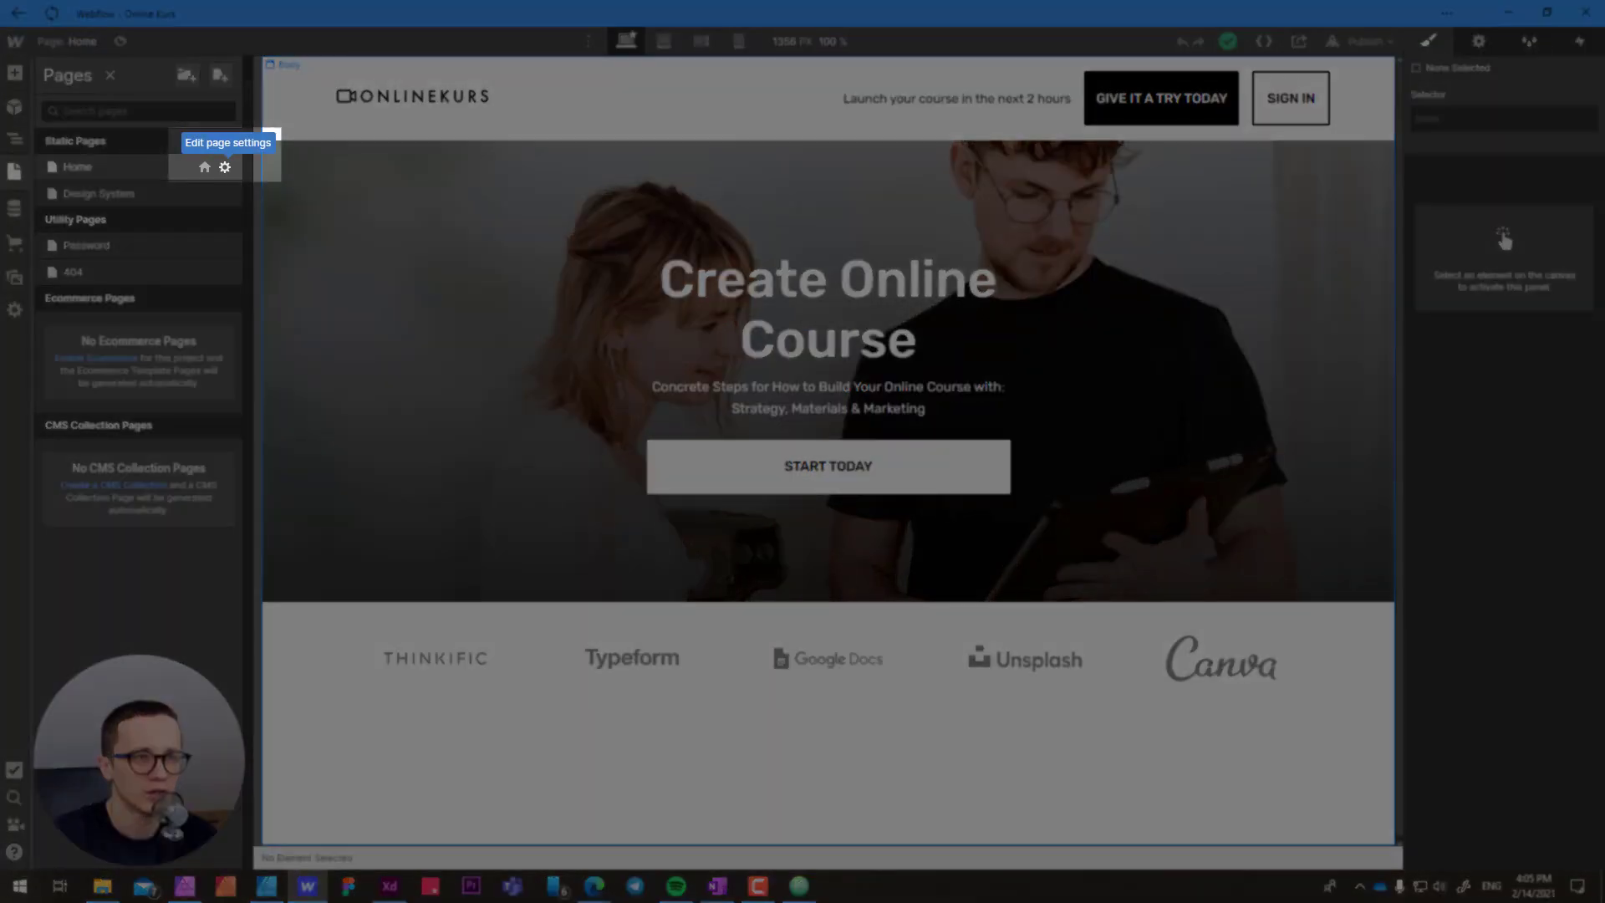
left_click(224, 167)
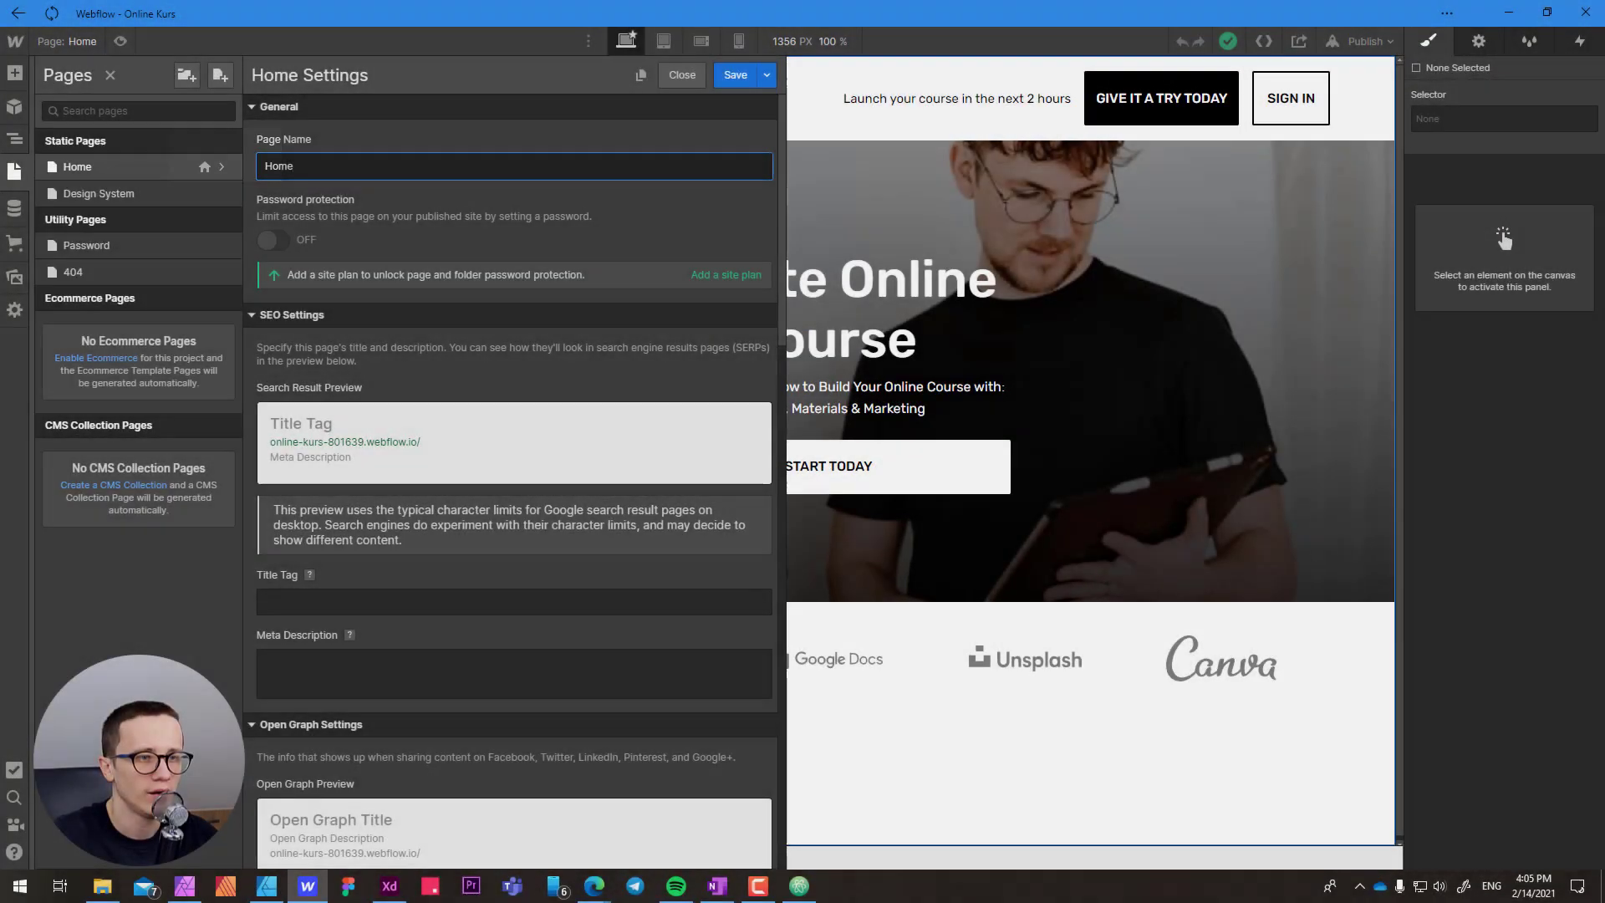
scroll(514, 480, "down", 3)
left_click(515, 485)
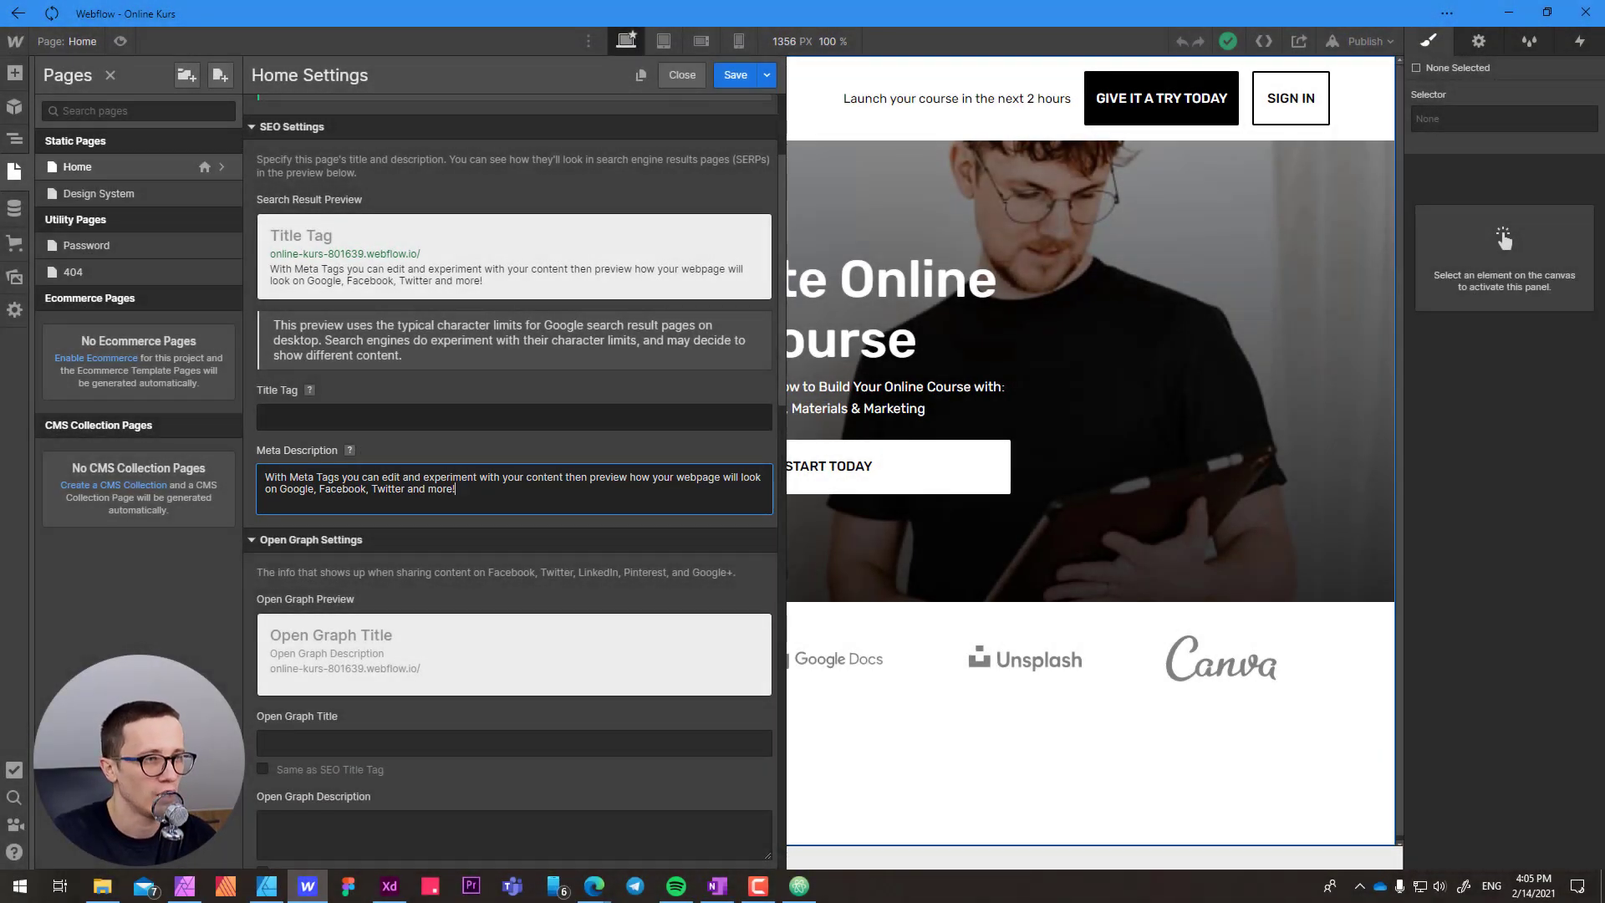
- Copy the title "Start Your Online Course in Minutes | OnlineKurs" from the Meta Tags site into the Home page's title tag in Webflow
key("alt+Tab")
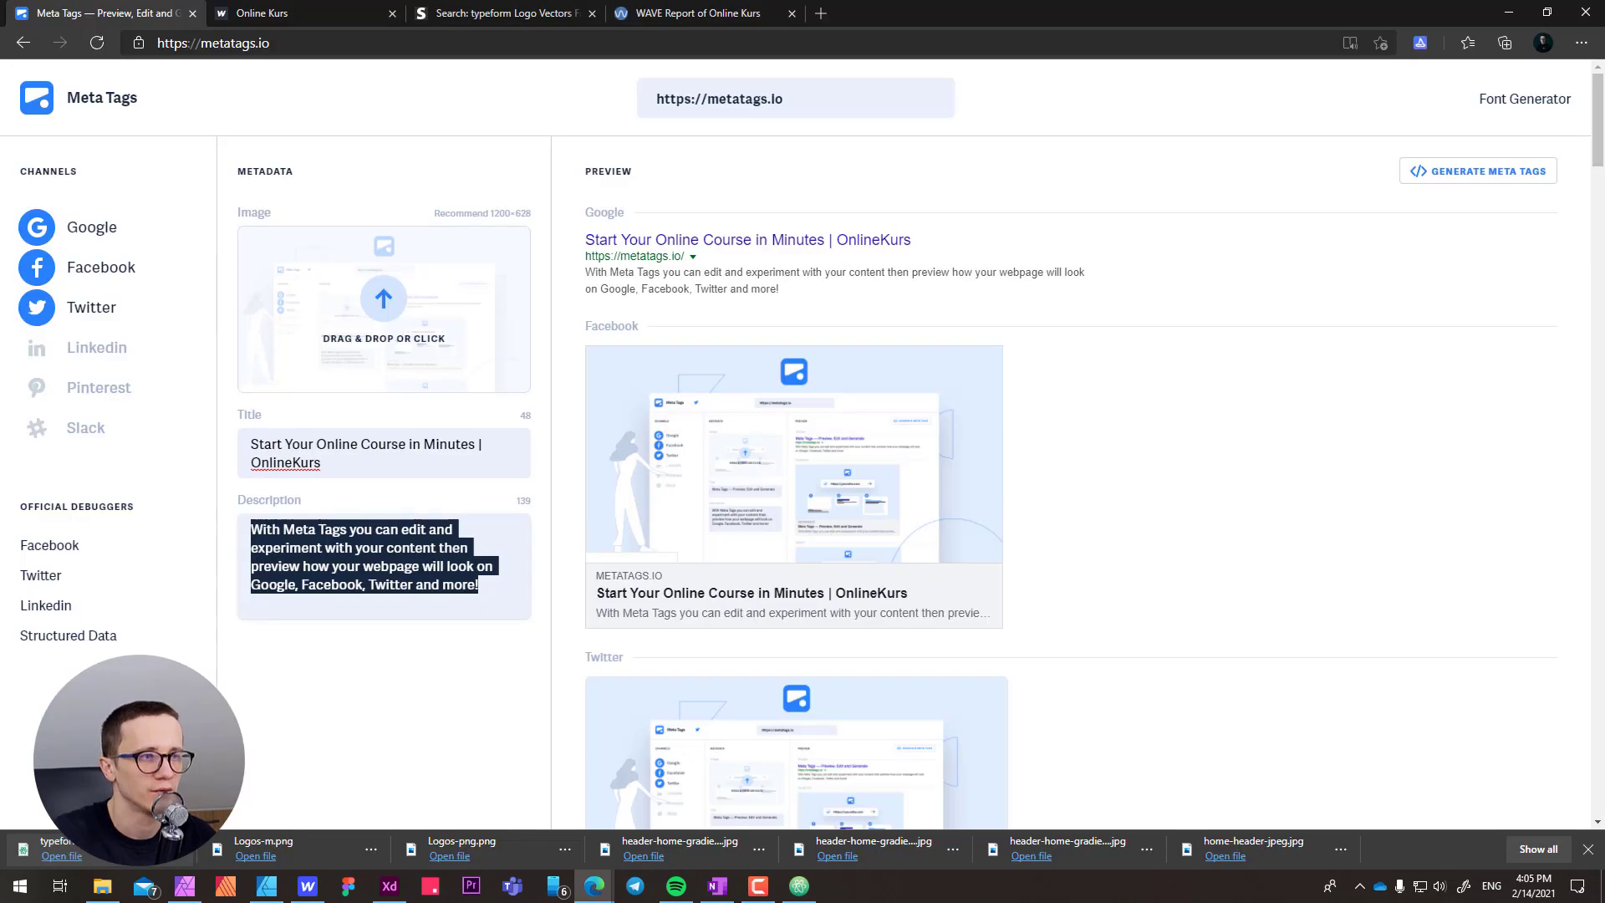
scroll(803, 443, "down", 1)
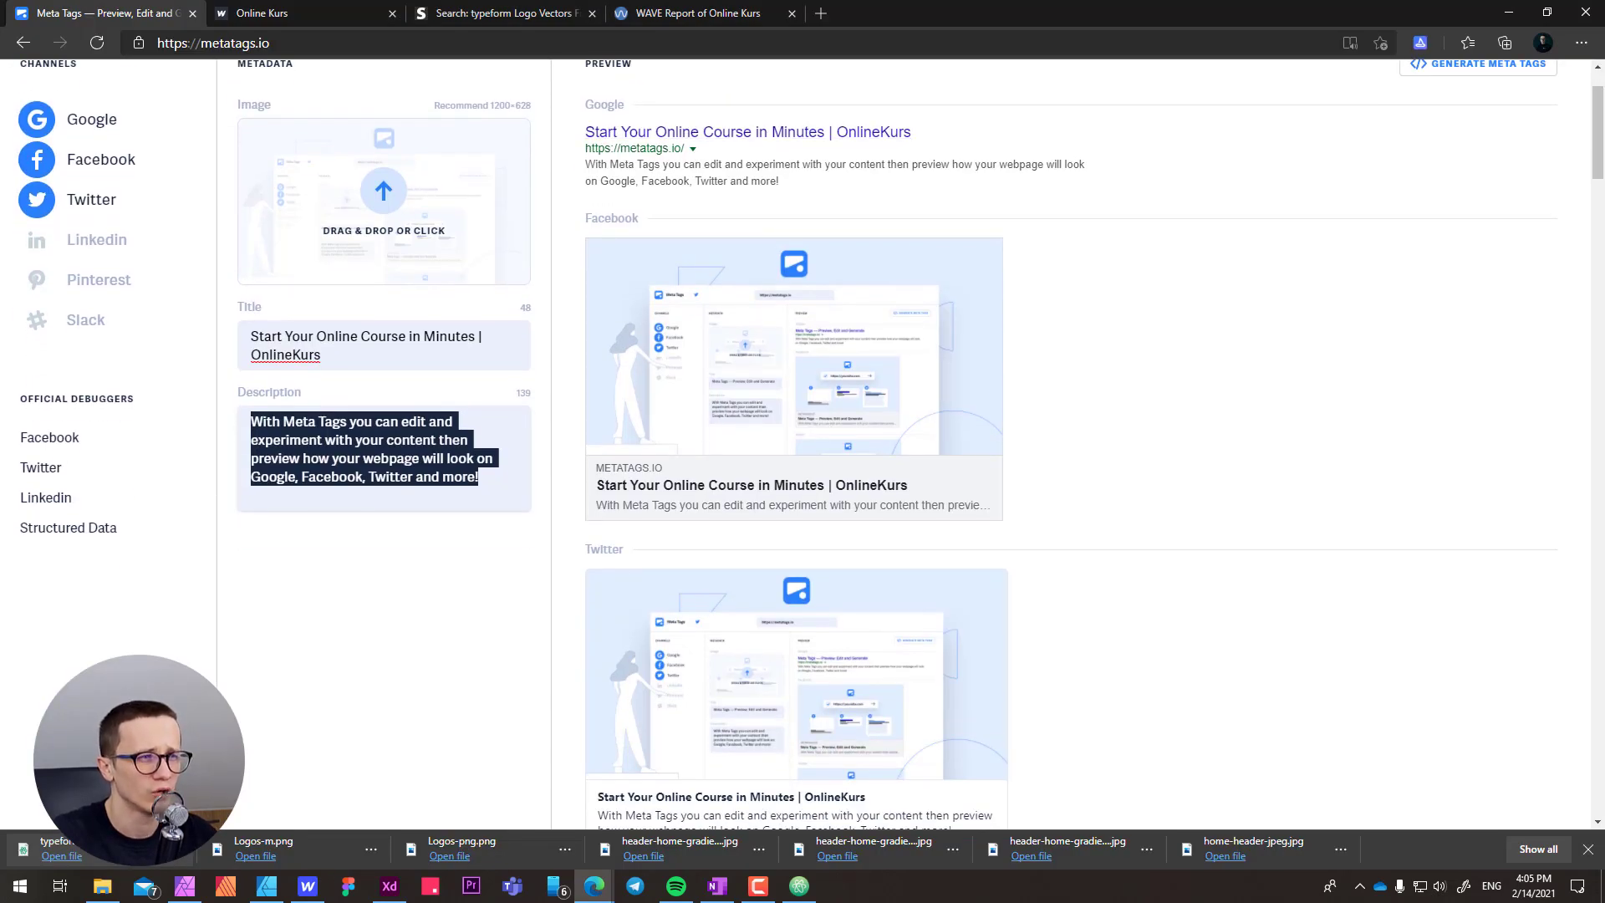
scroll(803, 443, "down", 3)
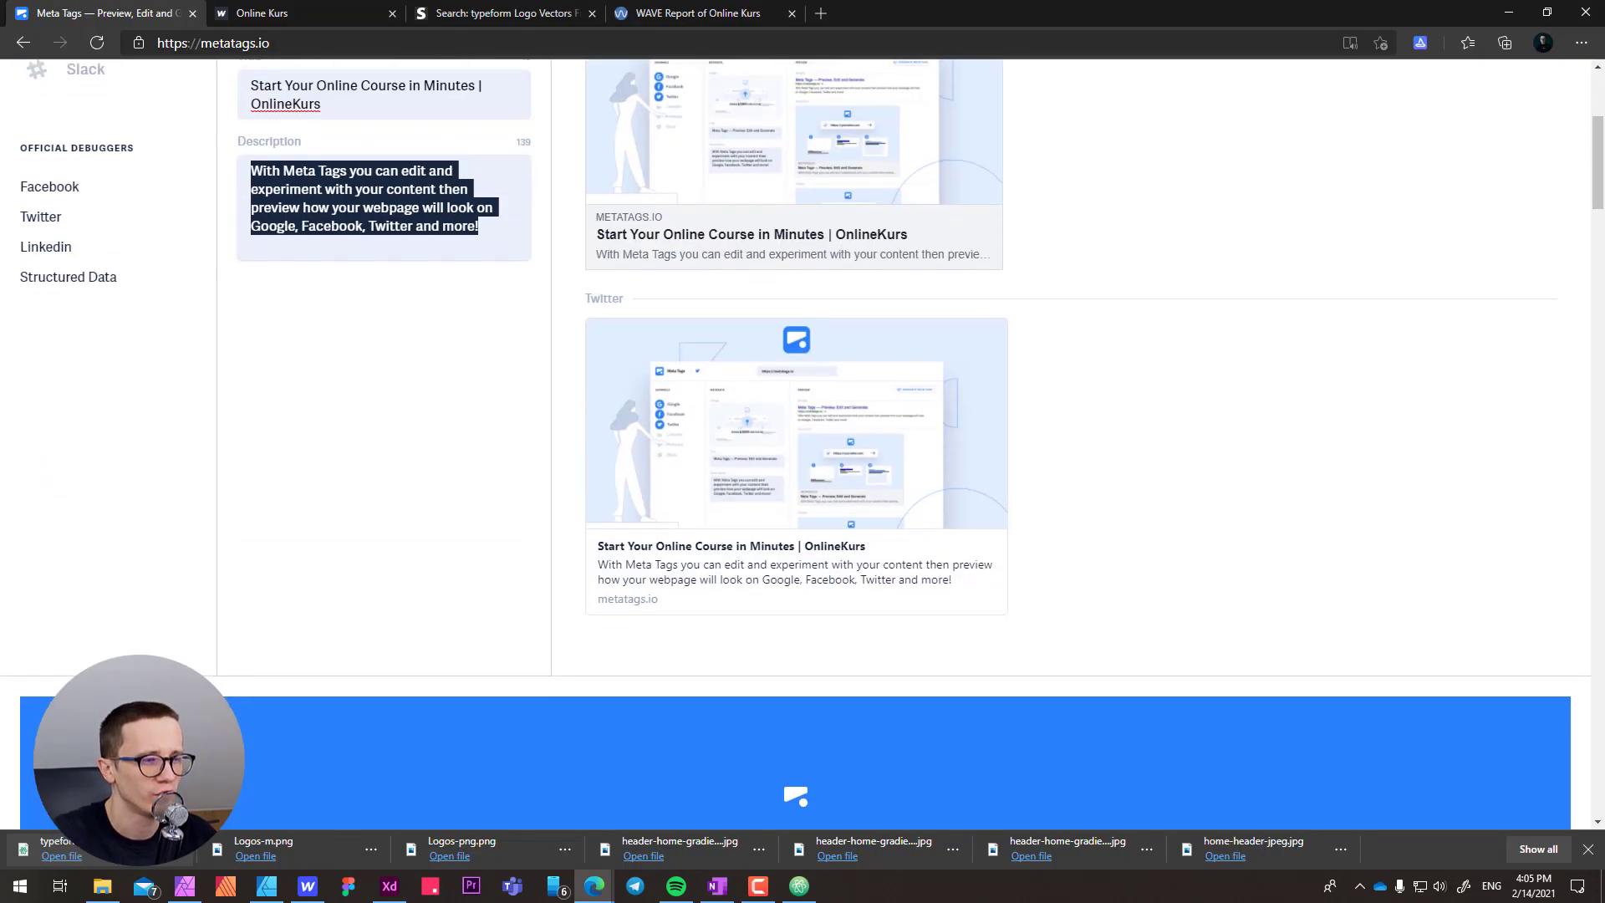
scroll(803, 443, "up", 4)
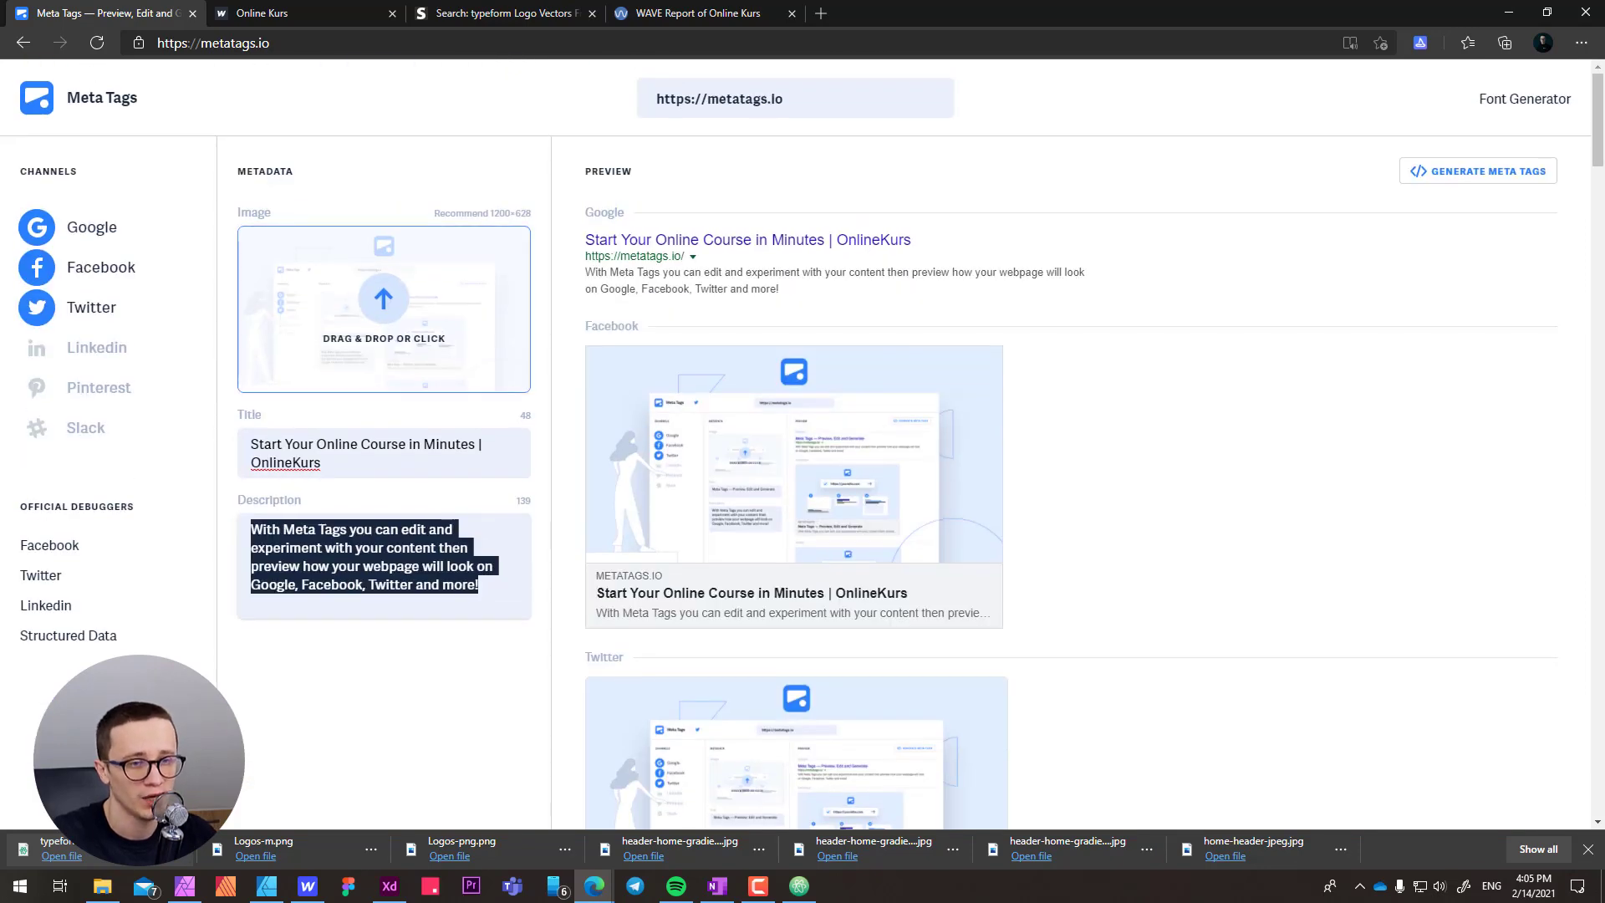
left_click(322, 462)
key("ctrl+a")
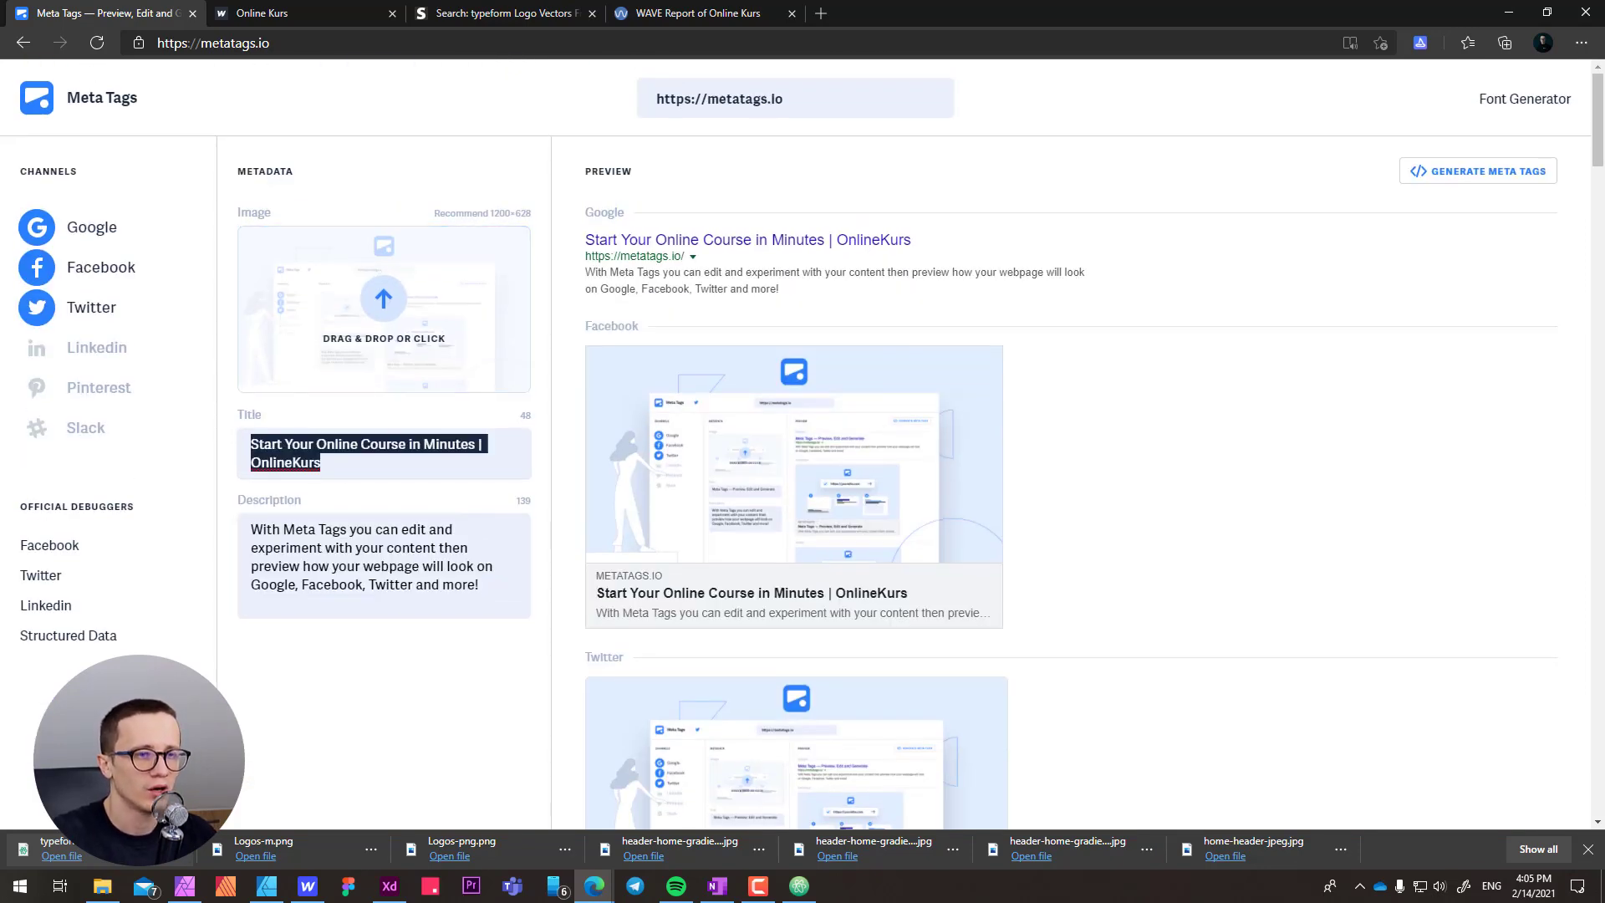
key("ctrl+c")
key("alt+Tab")
left_click(468, 416)
key("ctrl+v")
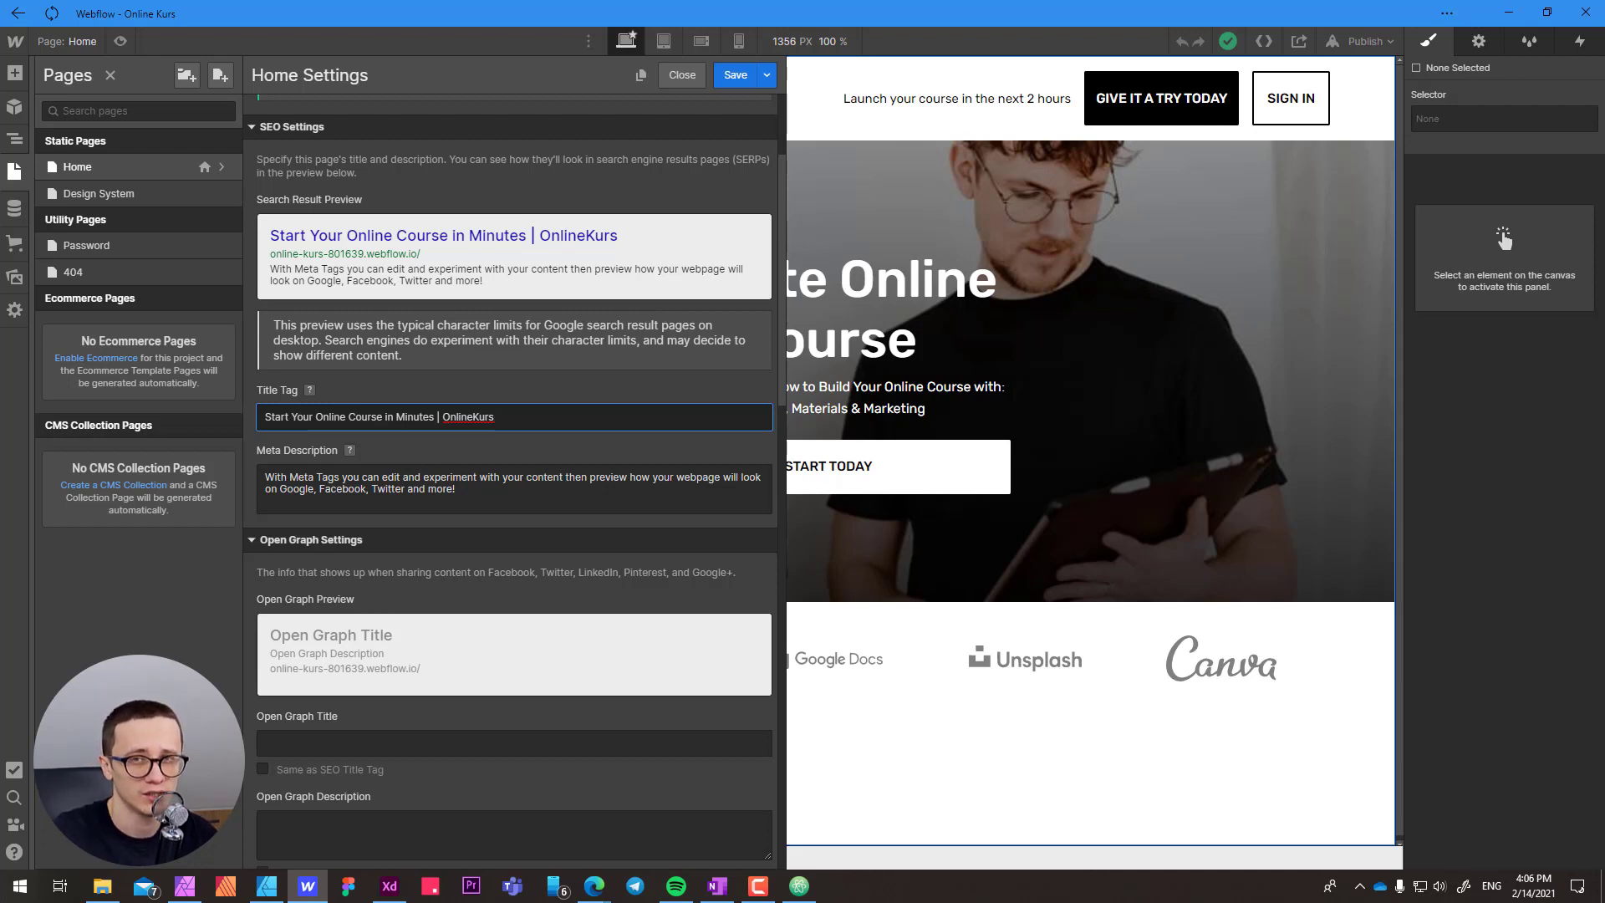
- Review the Home page's Open Graph settings and check the recommended share image size on the Meta Tags site
scroll(510, 482, "up", 2)
scroll(510, 481, "down", 3)
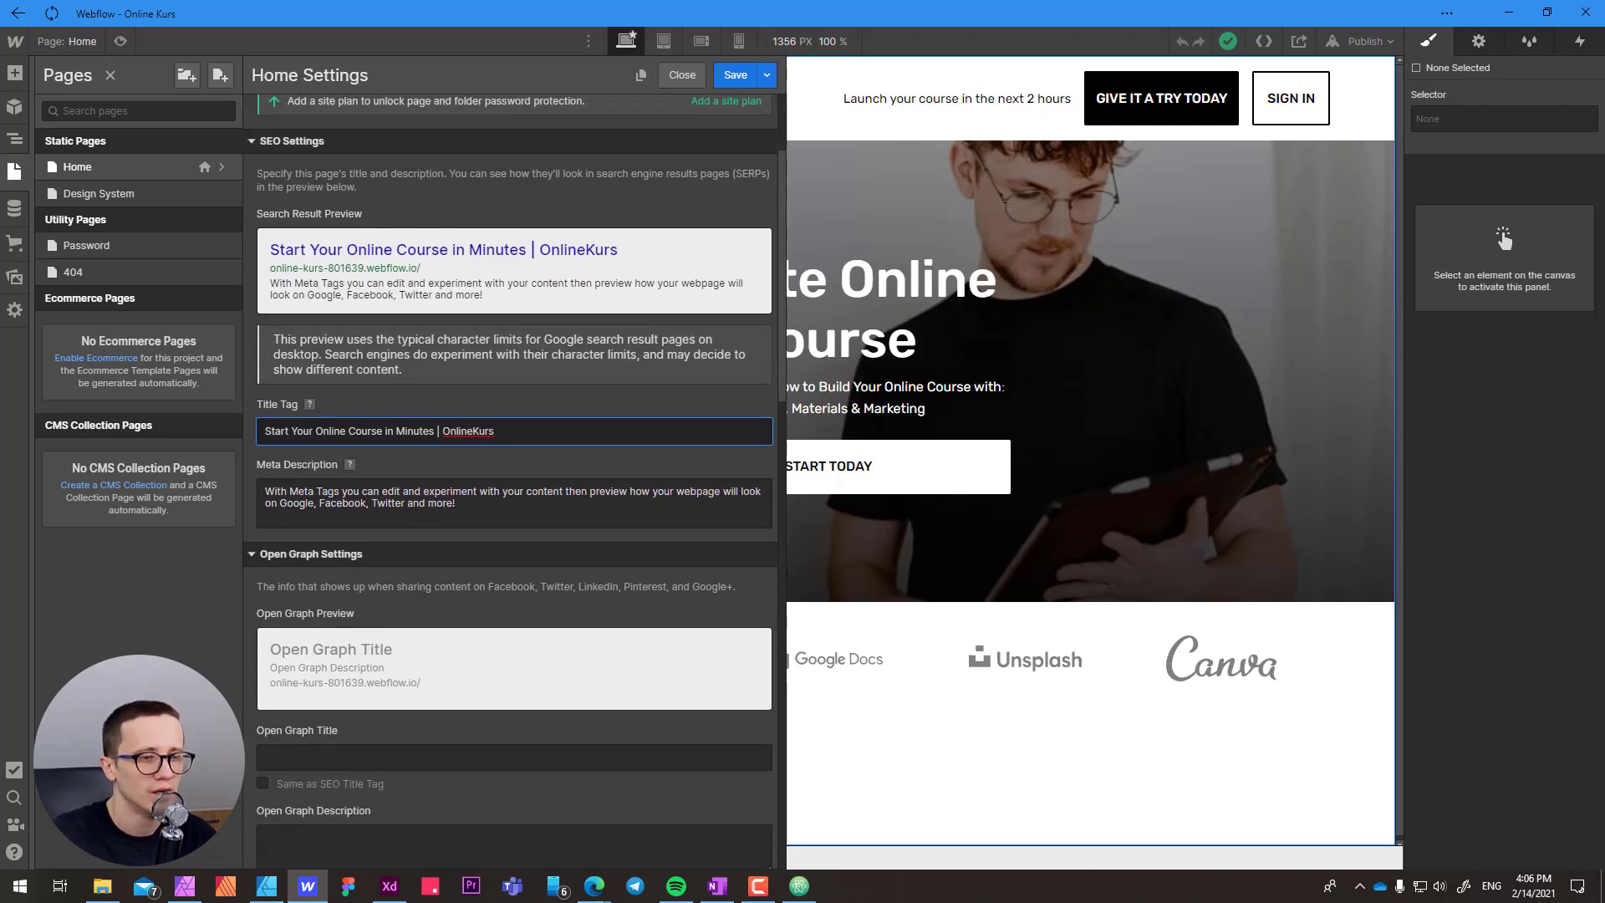
scroll(514, 481, "down", 1)
left_click(514, 565)
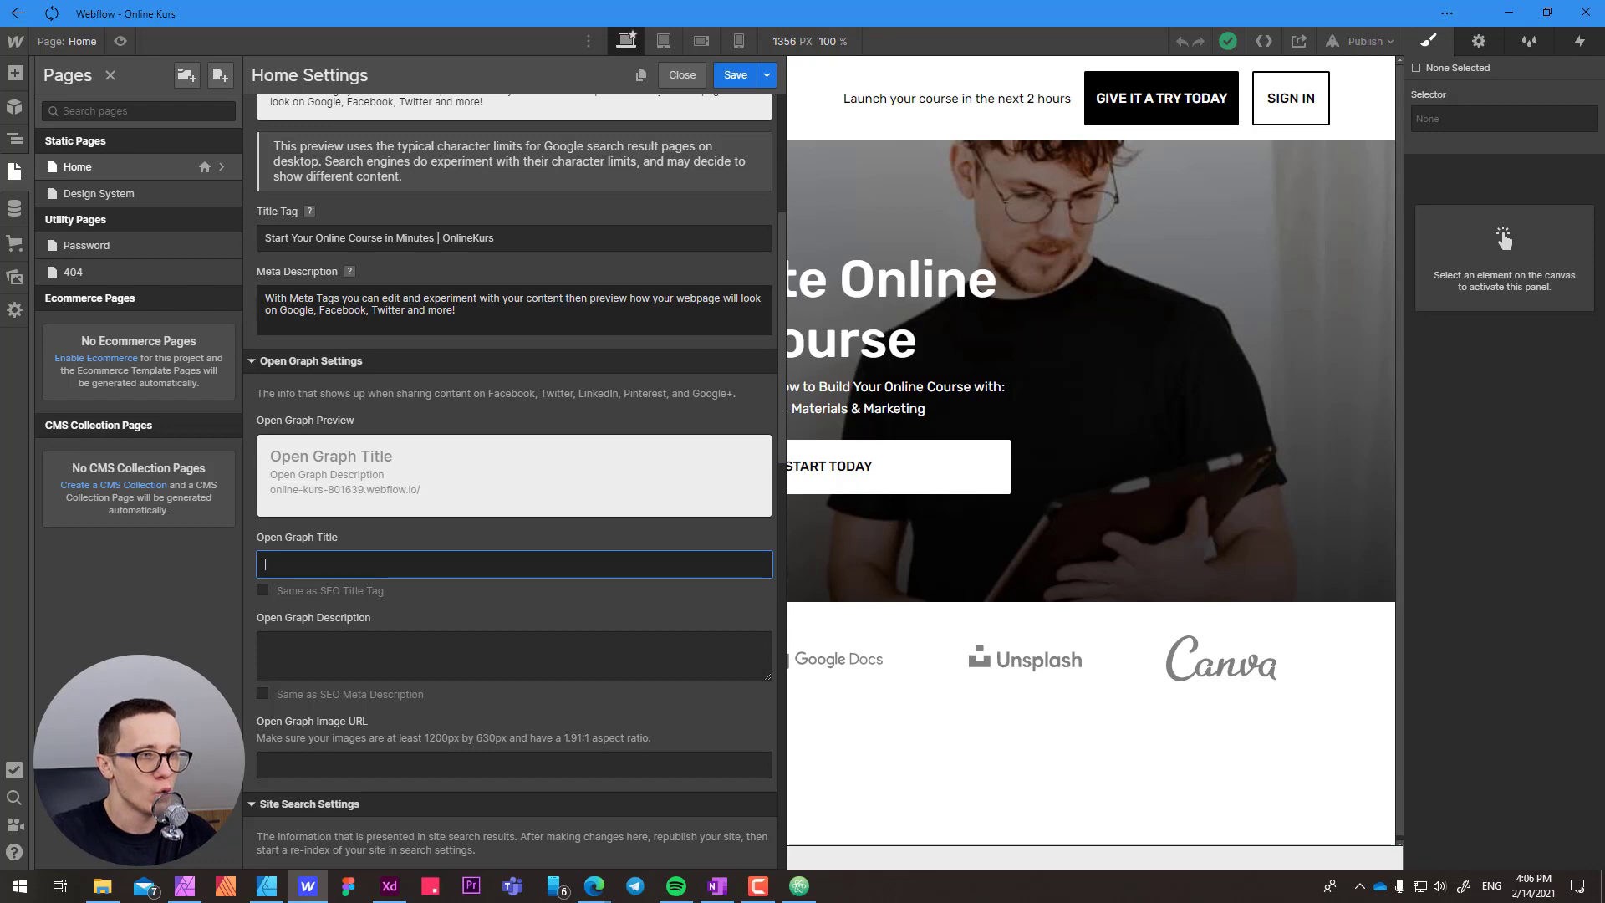
key("alt+Tab")
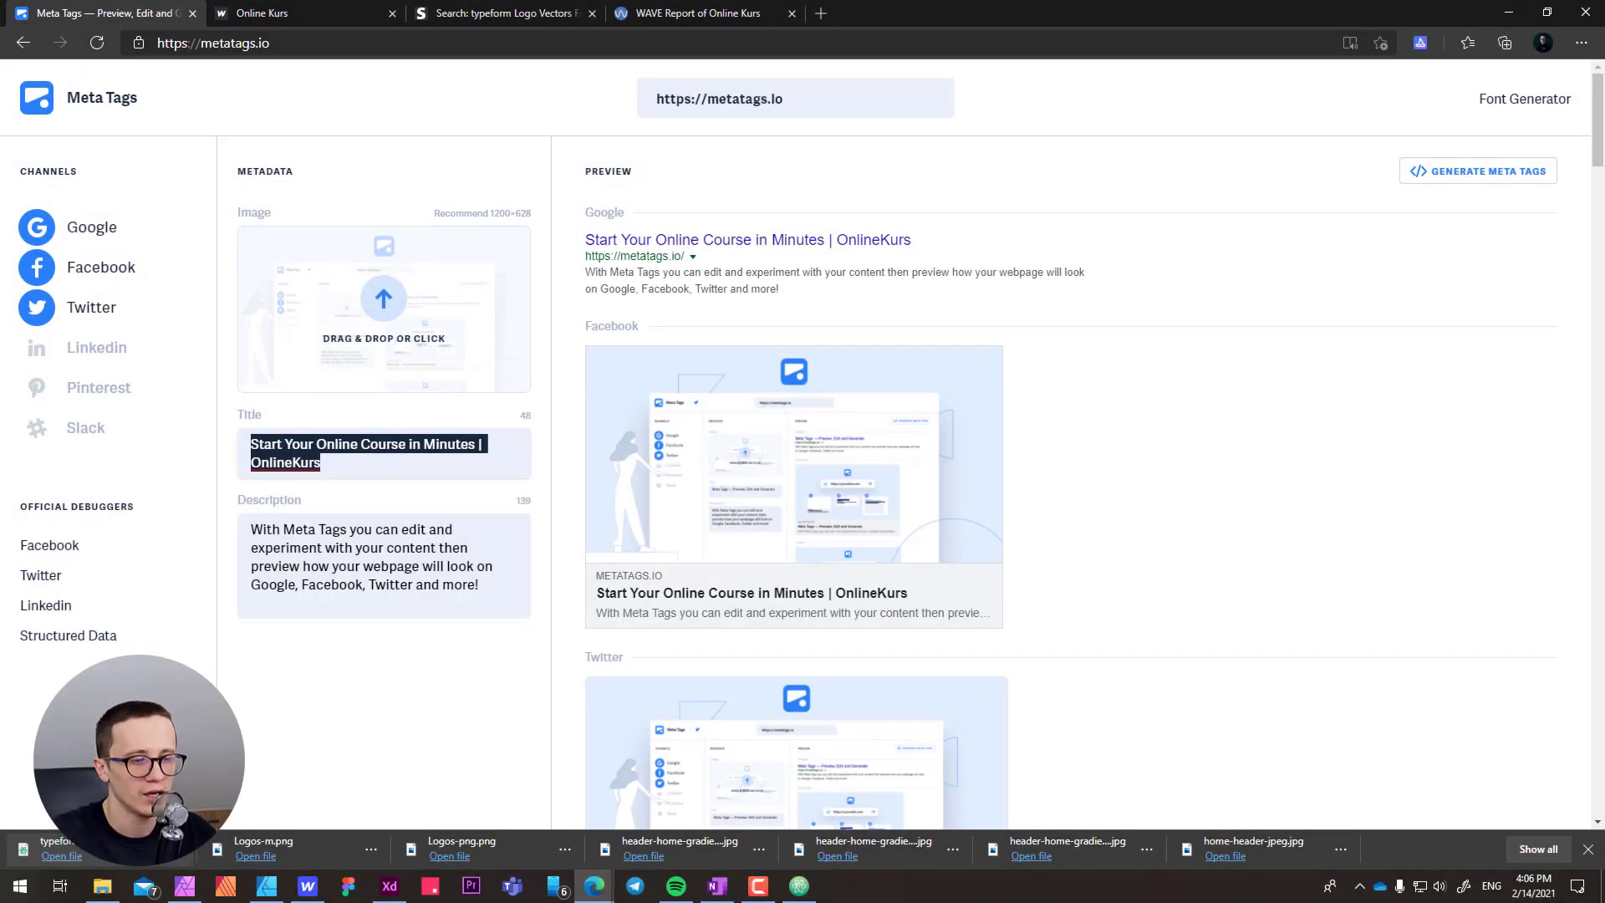
- Switch to Affinity Photo and export the whole header photo document as a best-quality JPEG at 1200 × 628 px
key("alt+Tab")
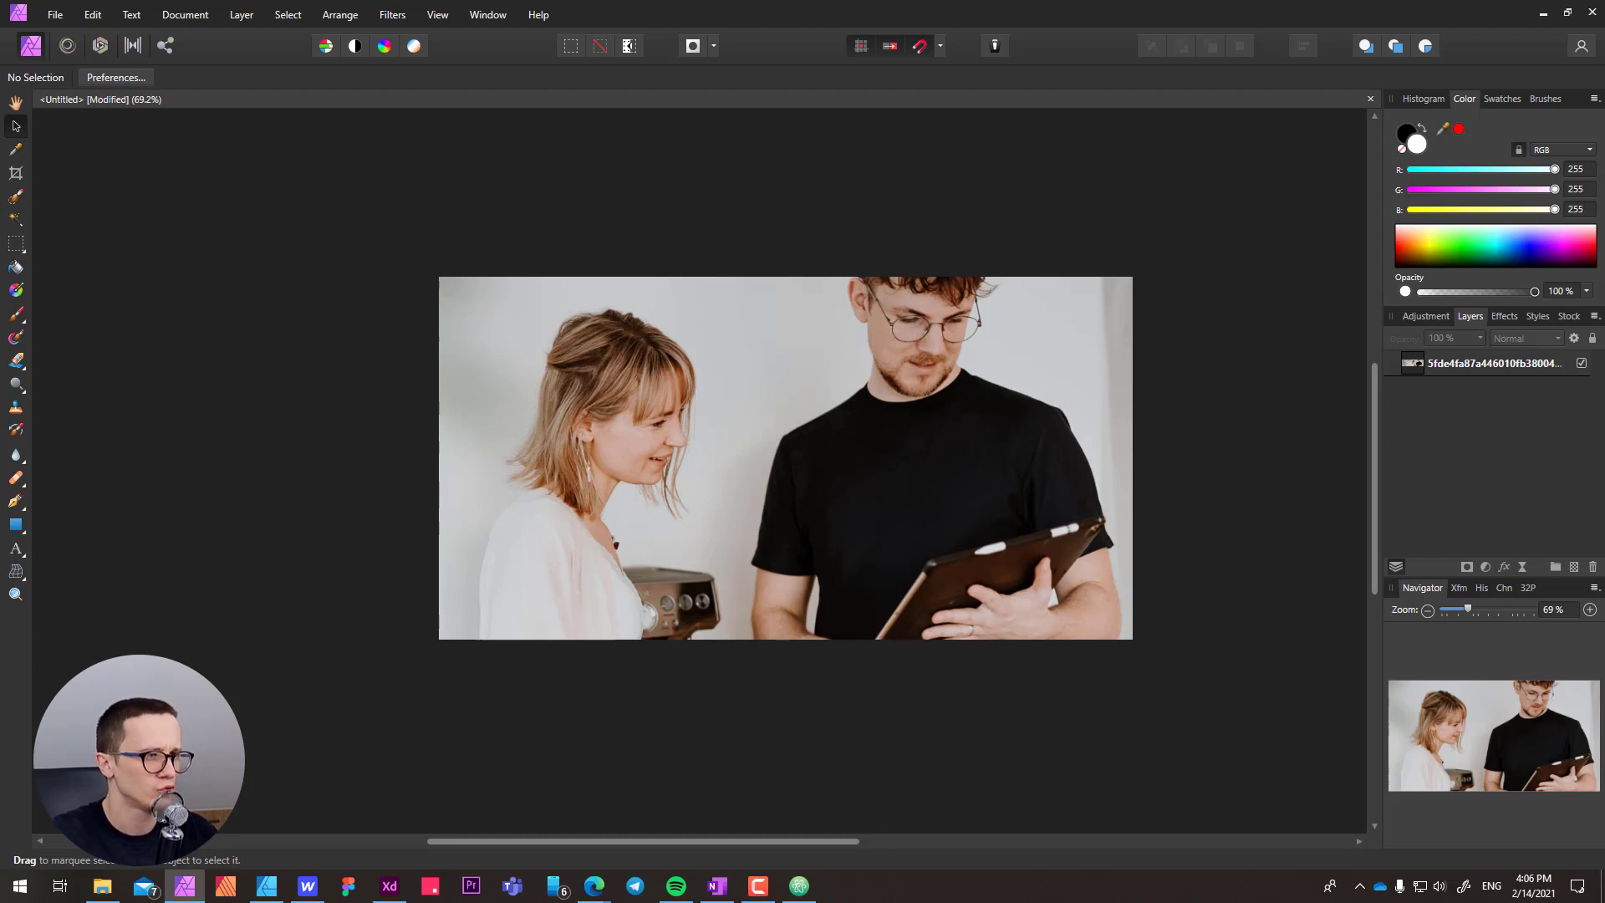
left_click(786, 458)
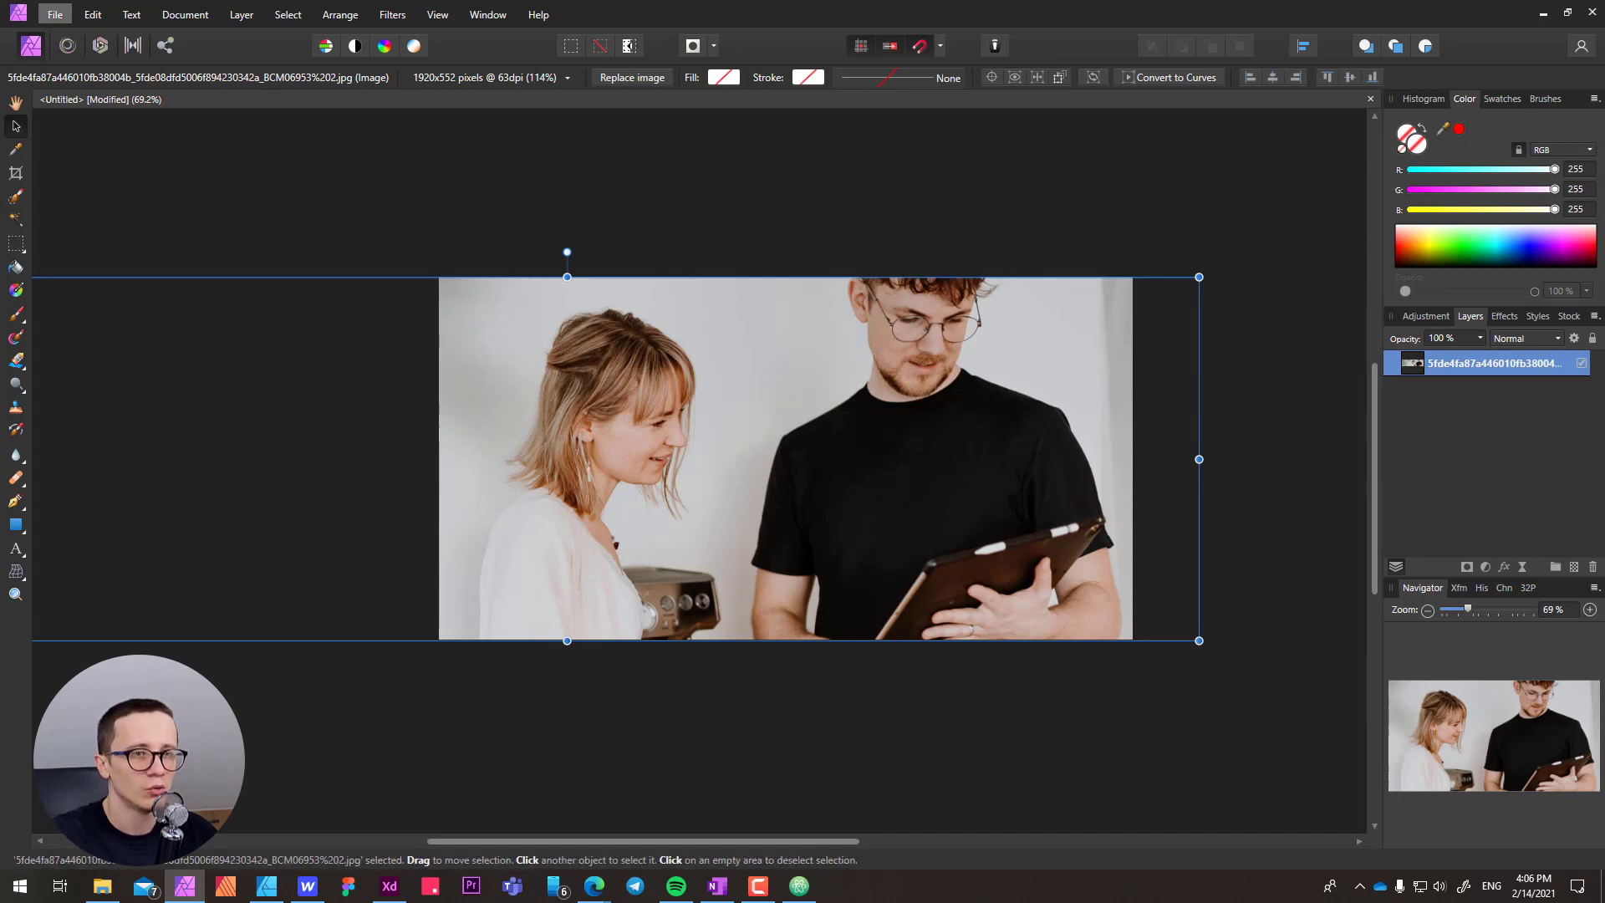
left_click(55, 15)
key("Escape")
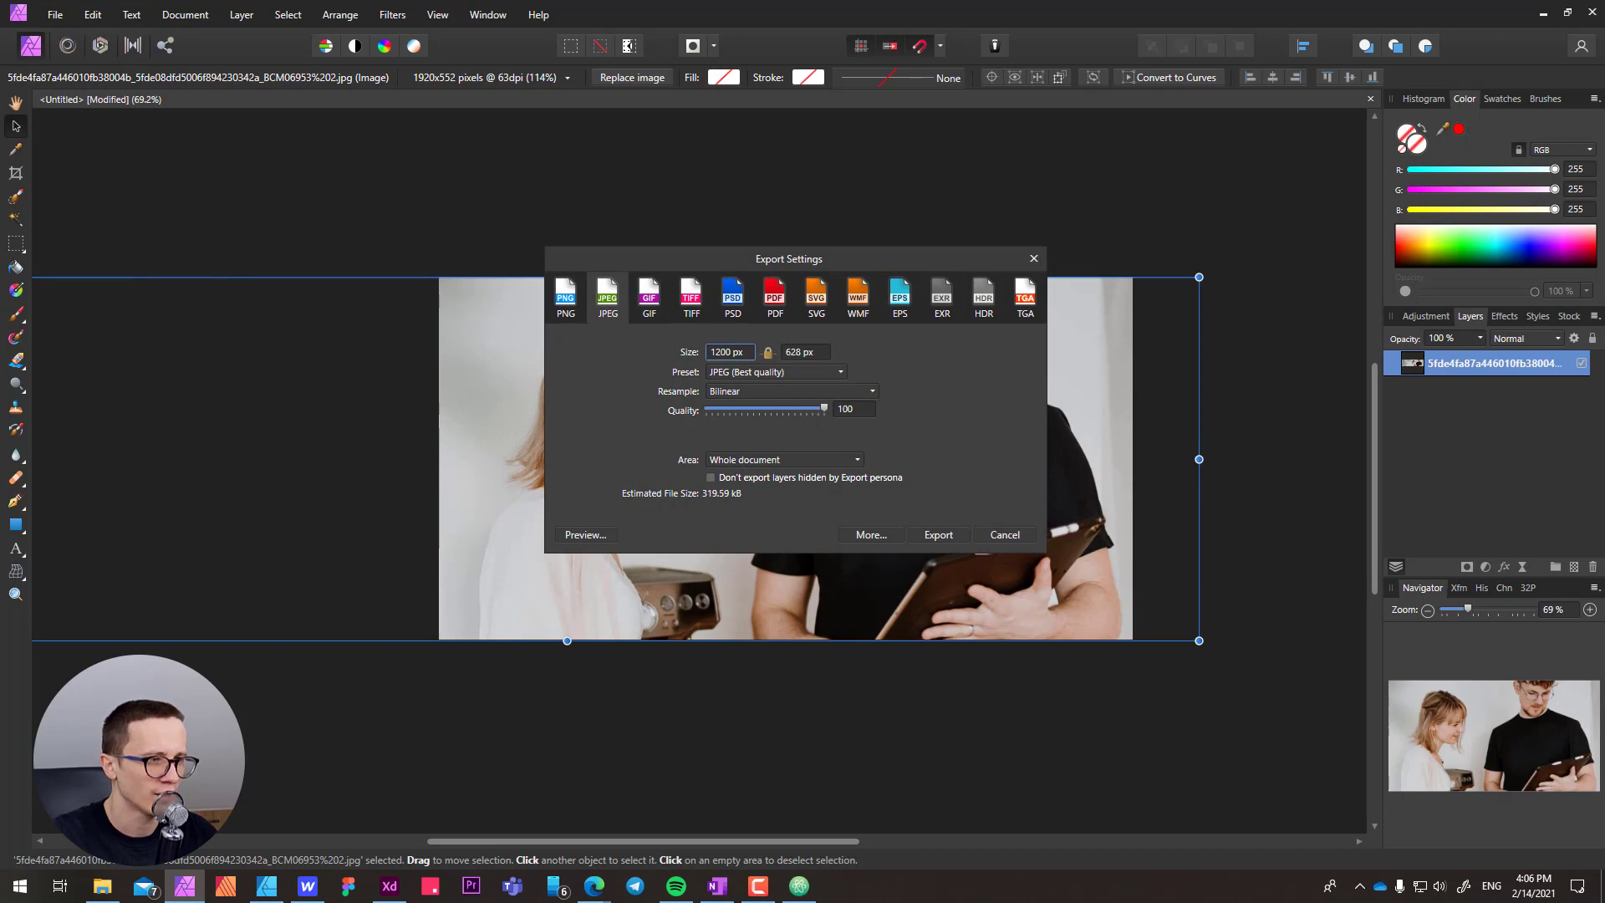
left_click(938, 536)
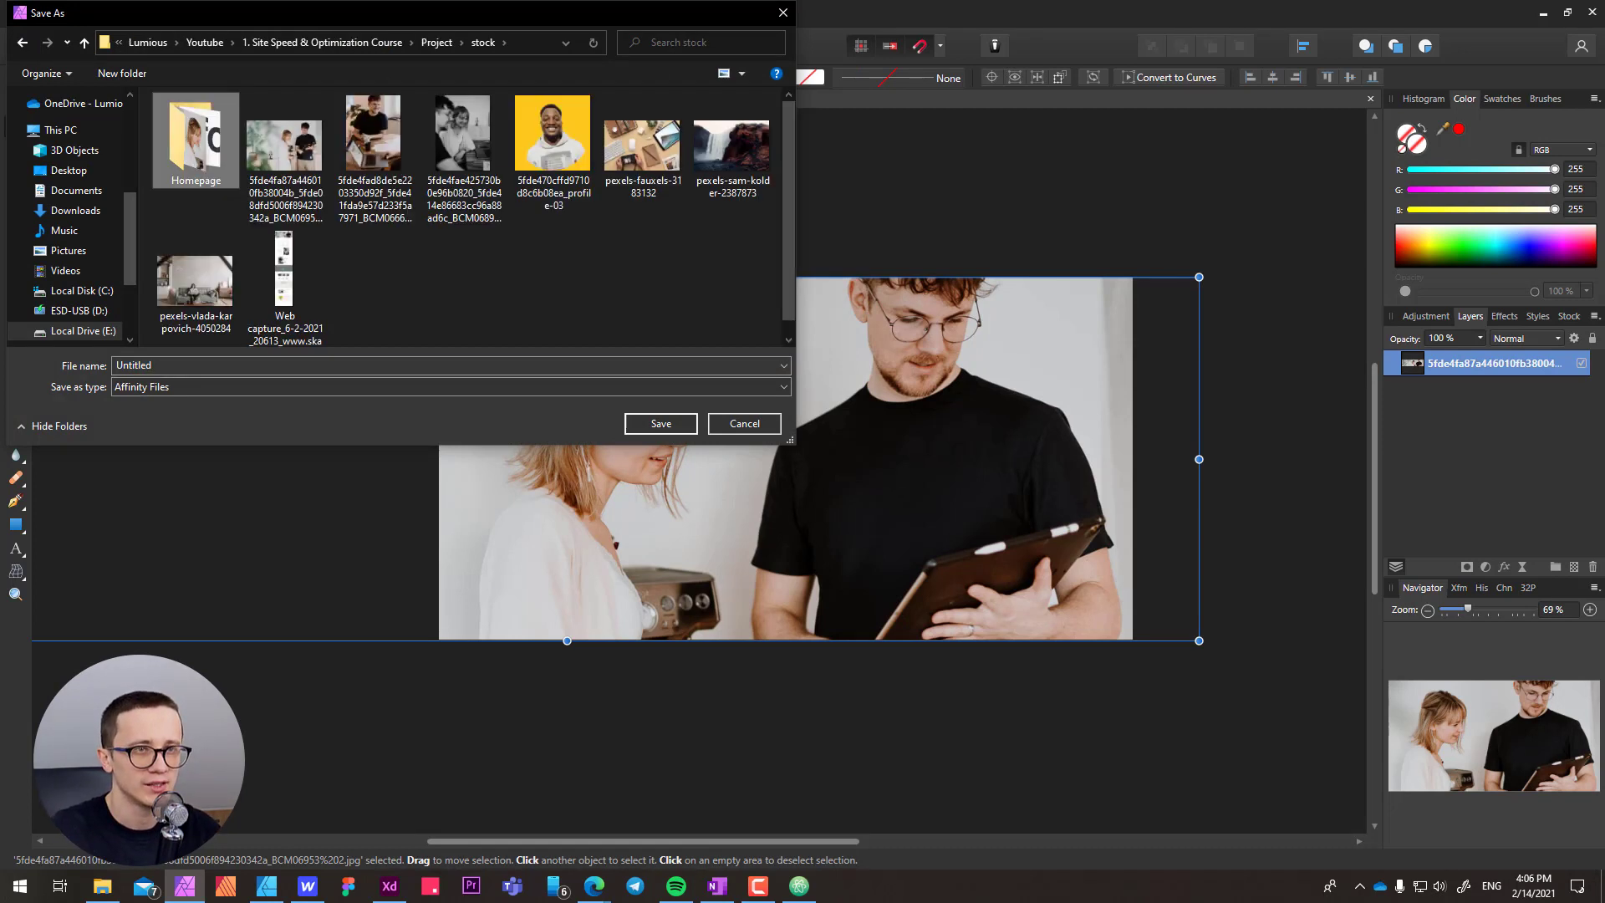
- Save the photo document as an Affinity file named og-image in the Homepage folder
double_click(196, 144)
left_click(251, 365)
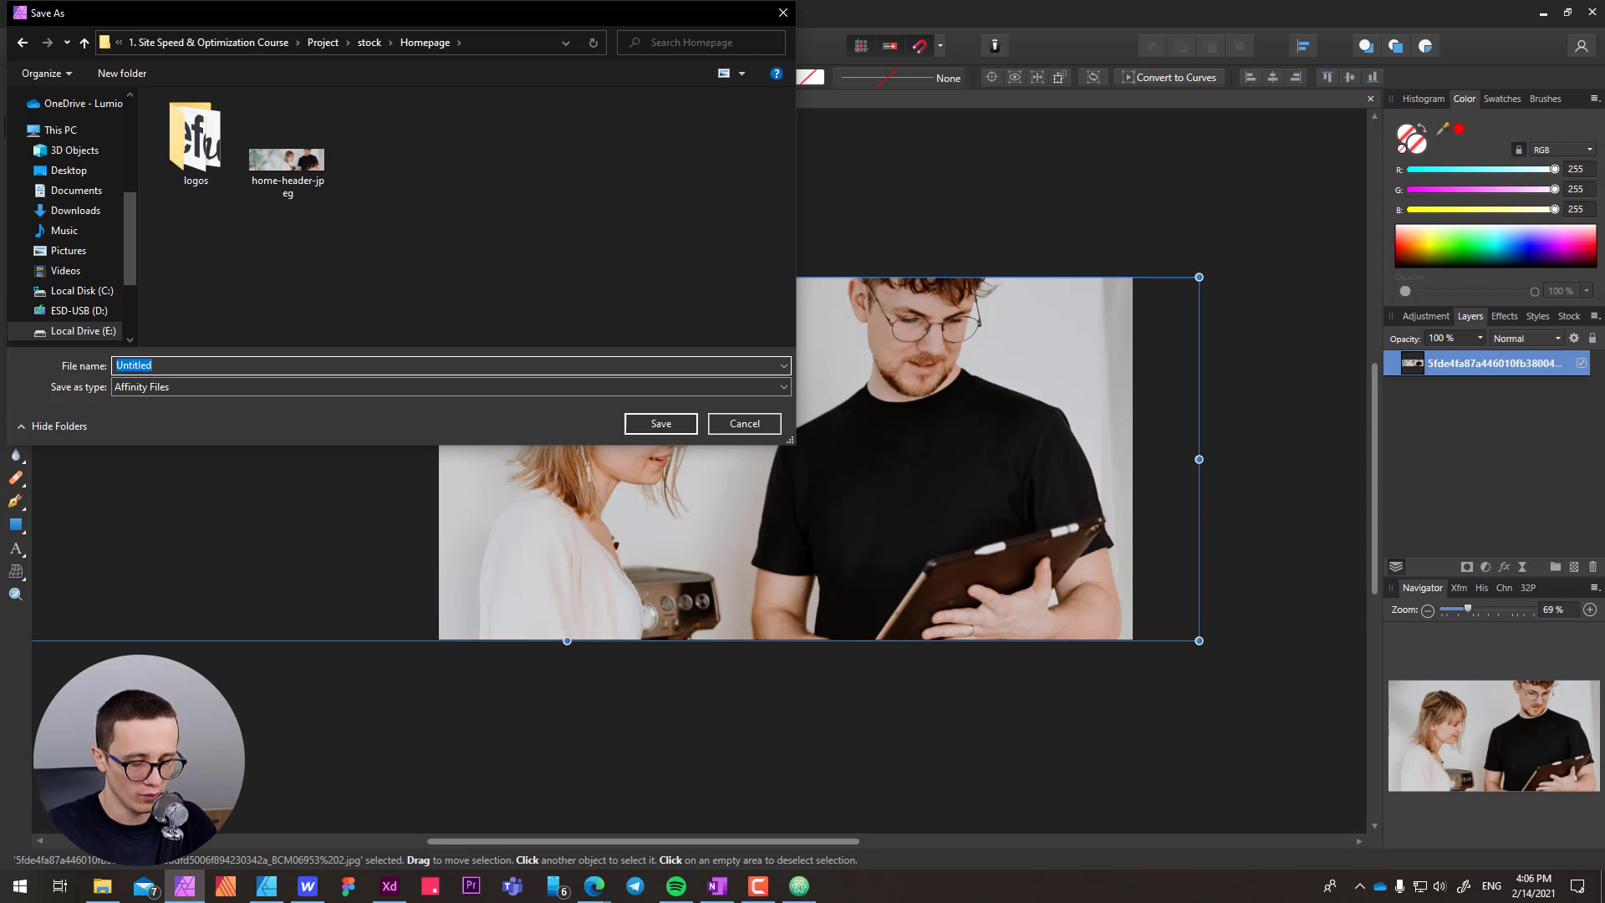
type("og-image")
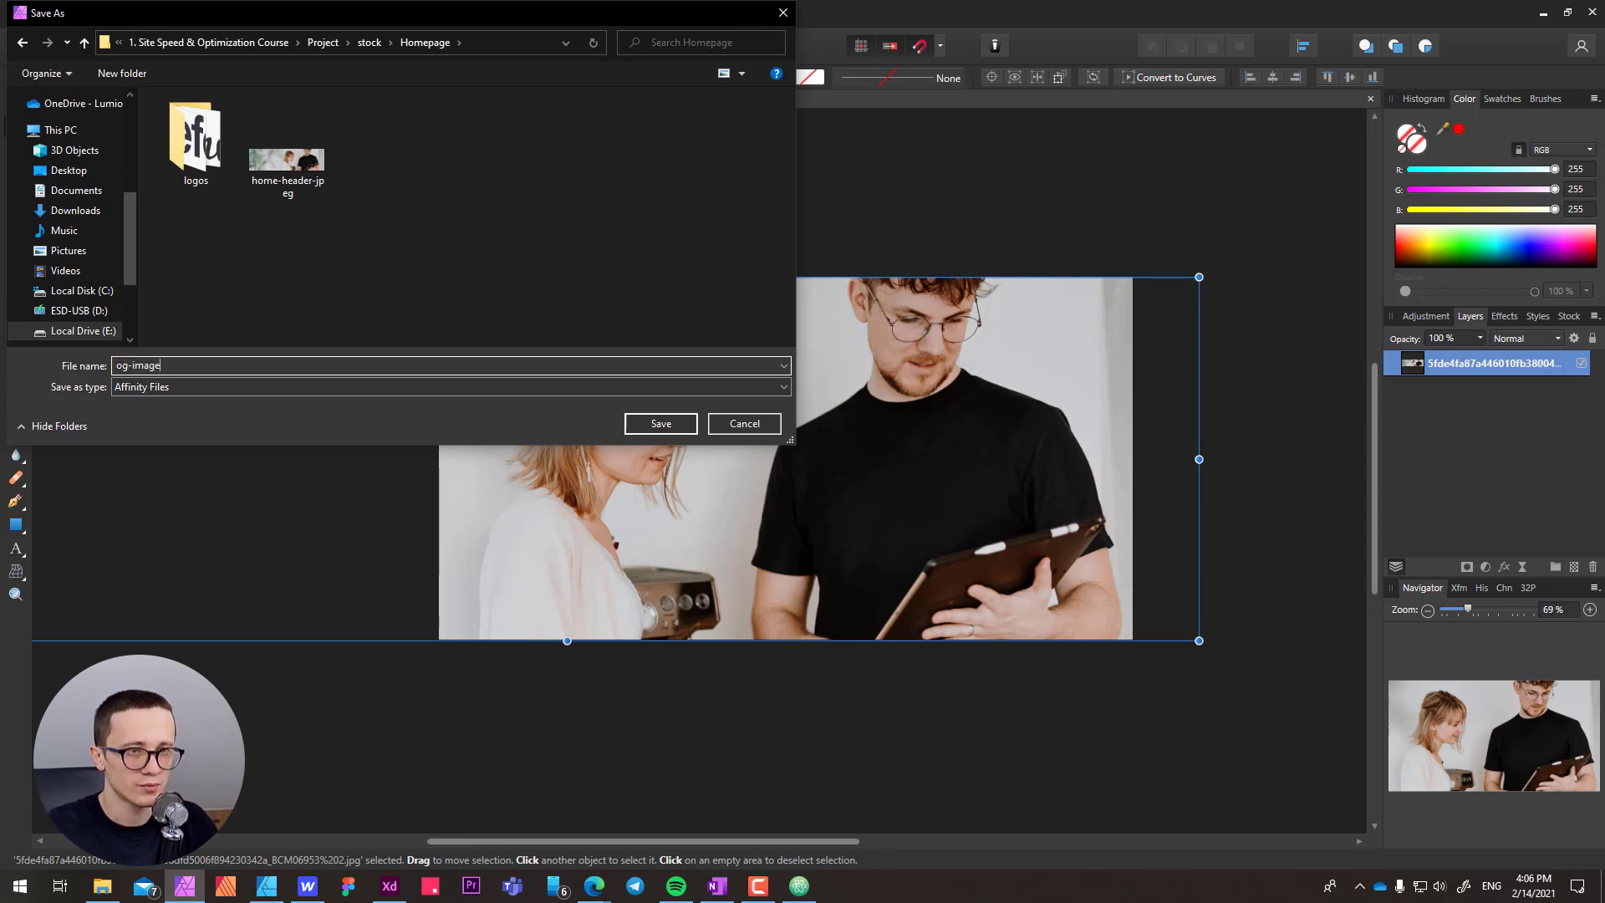
key("Return")
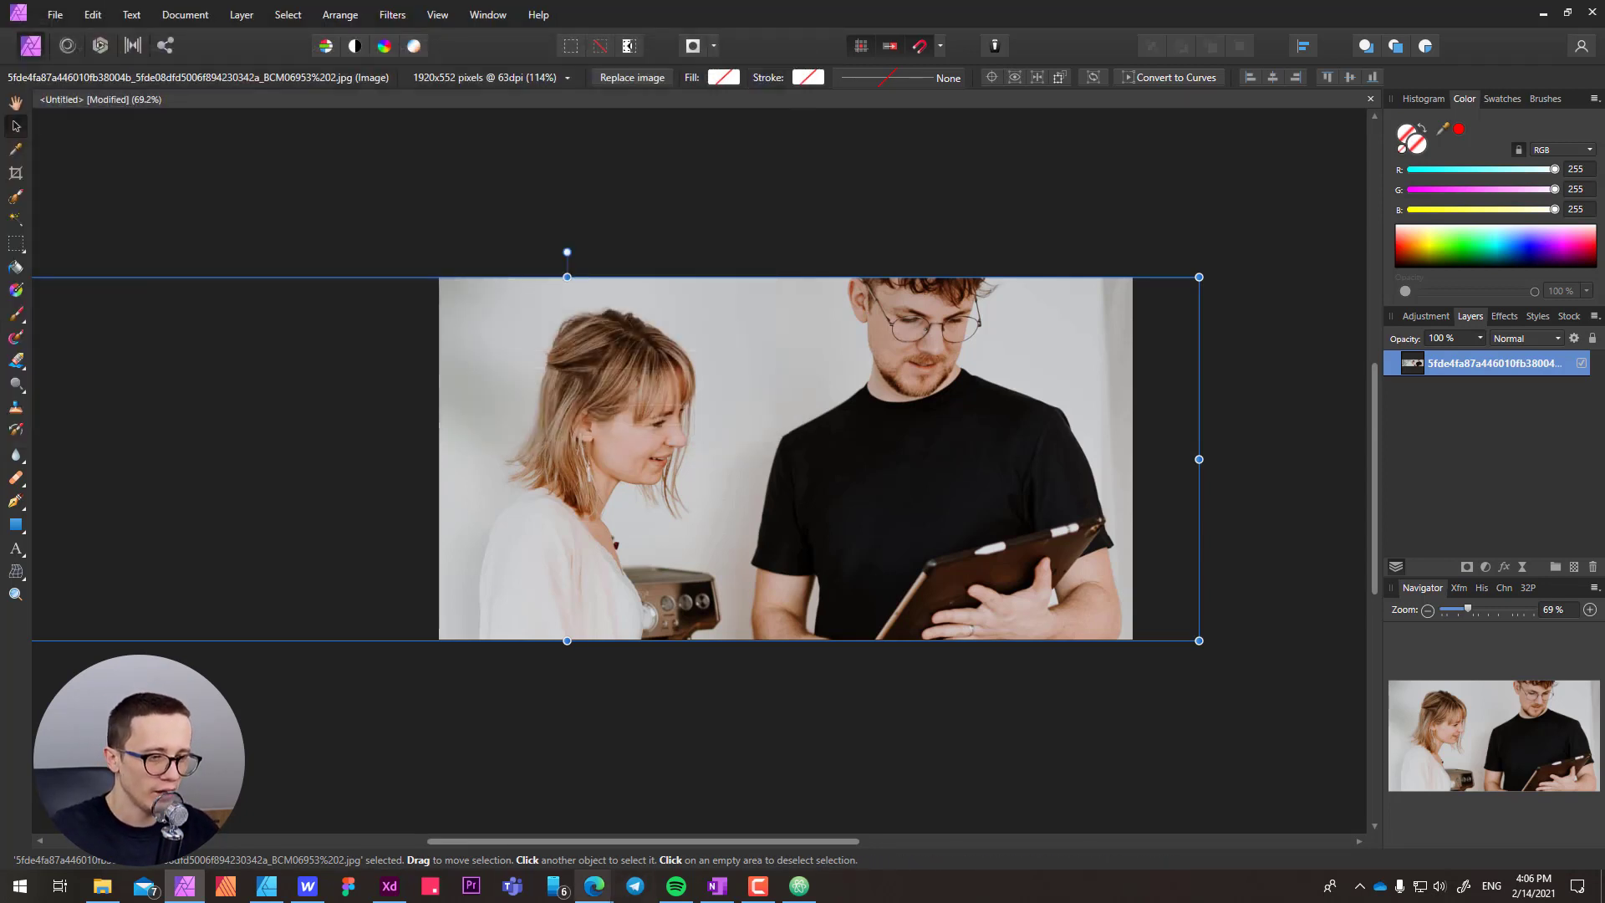
- Switch to the Edge browser and open compressor.io in place of the typeform logo search page
left_click(681, 803)
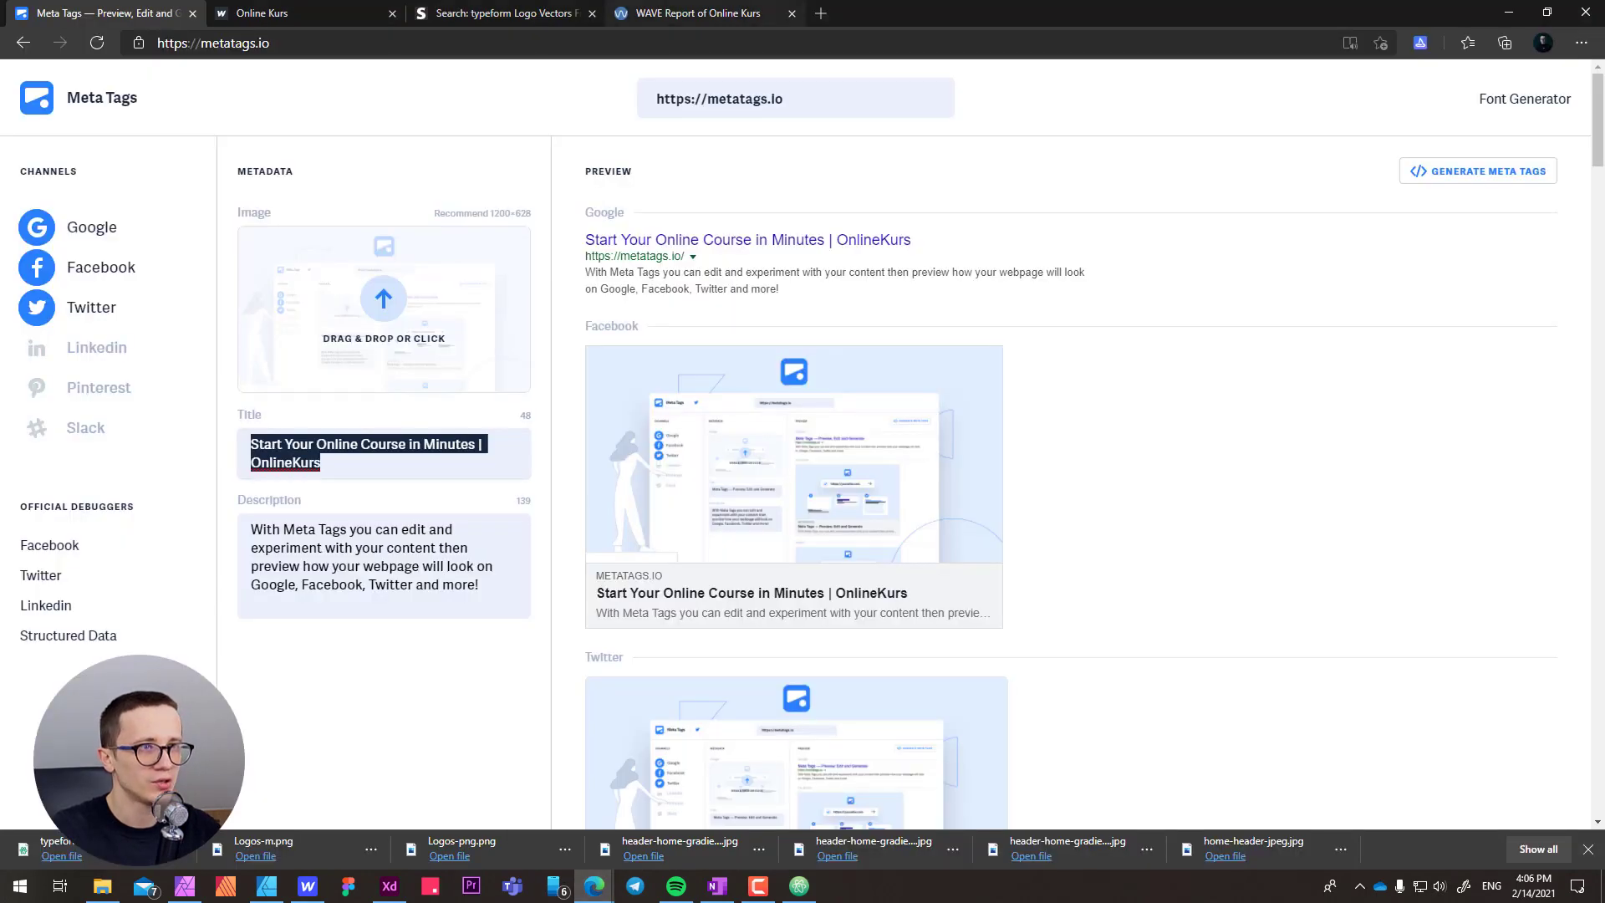
left_click(543, 13)
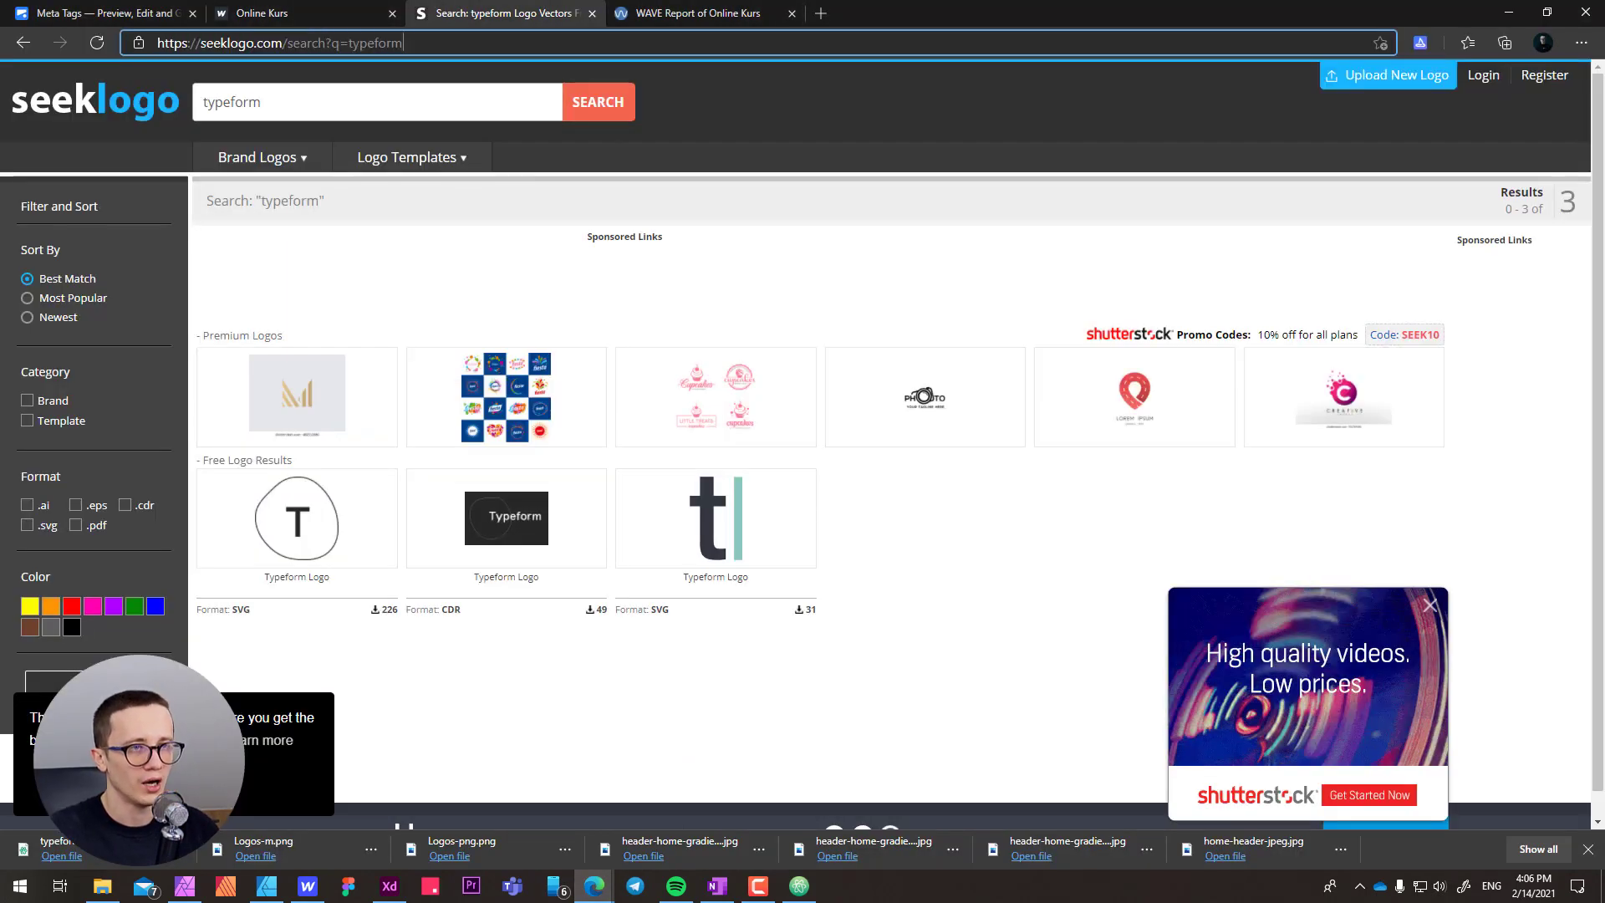
type("compressor.io")
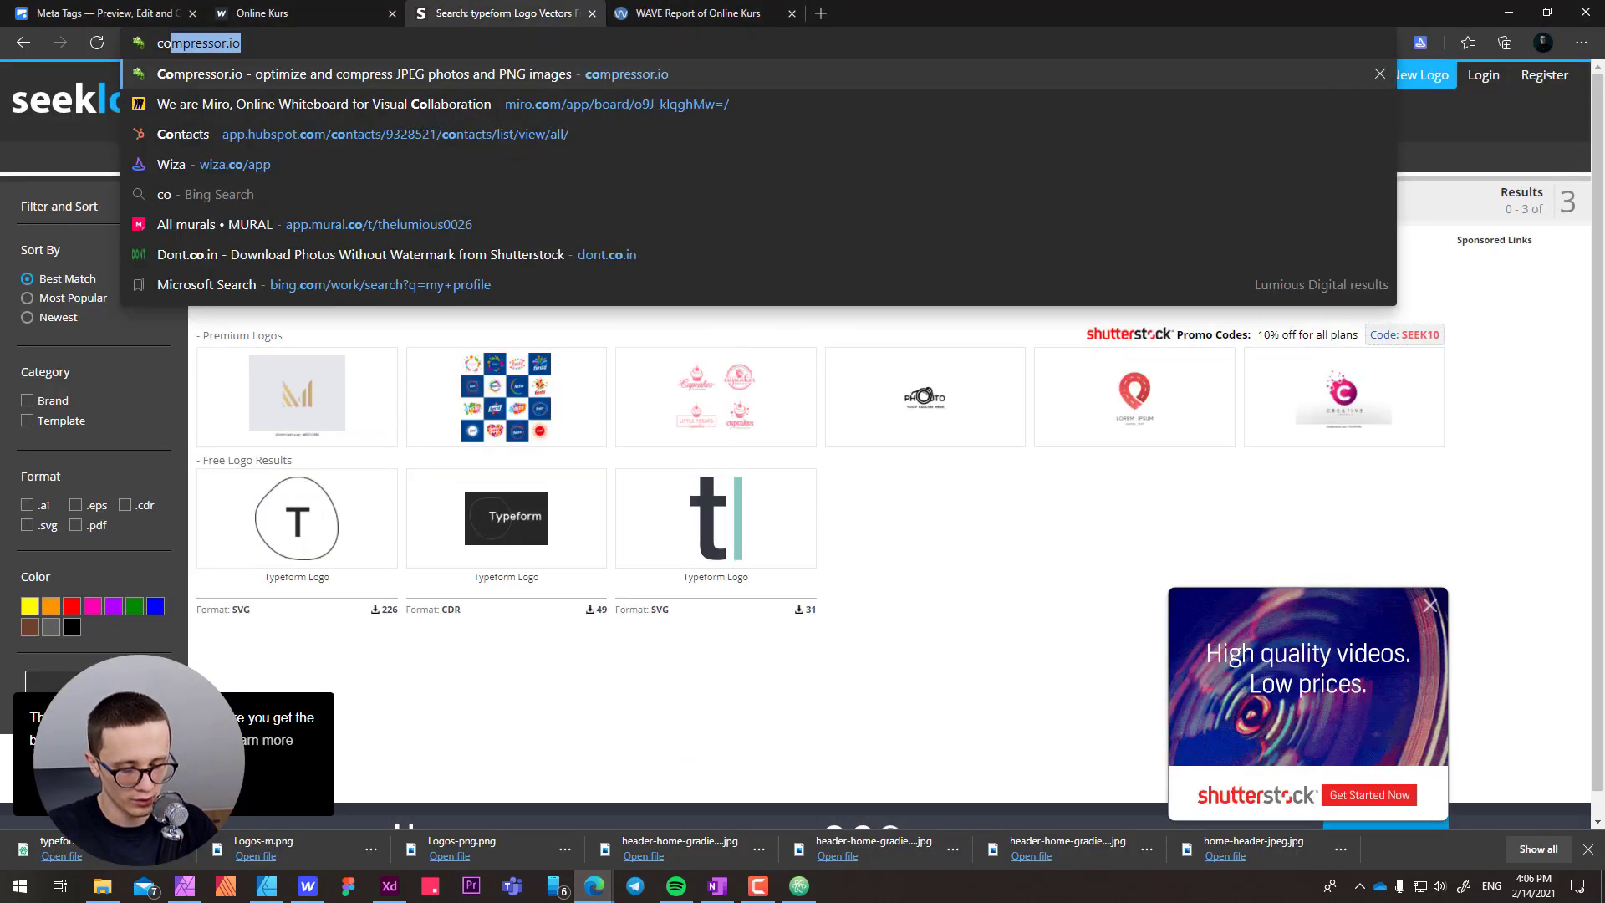
key("Return")
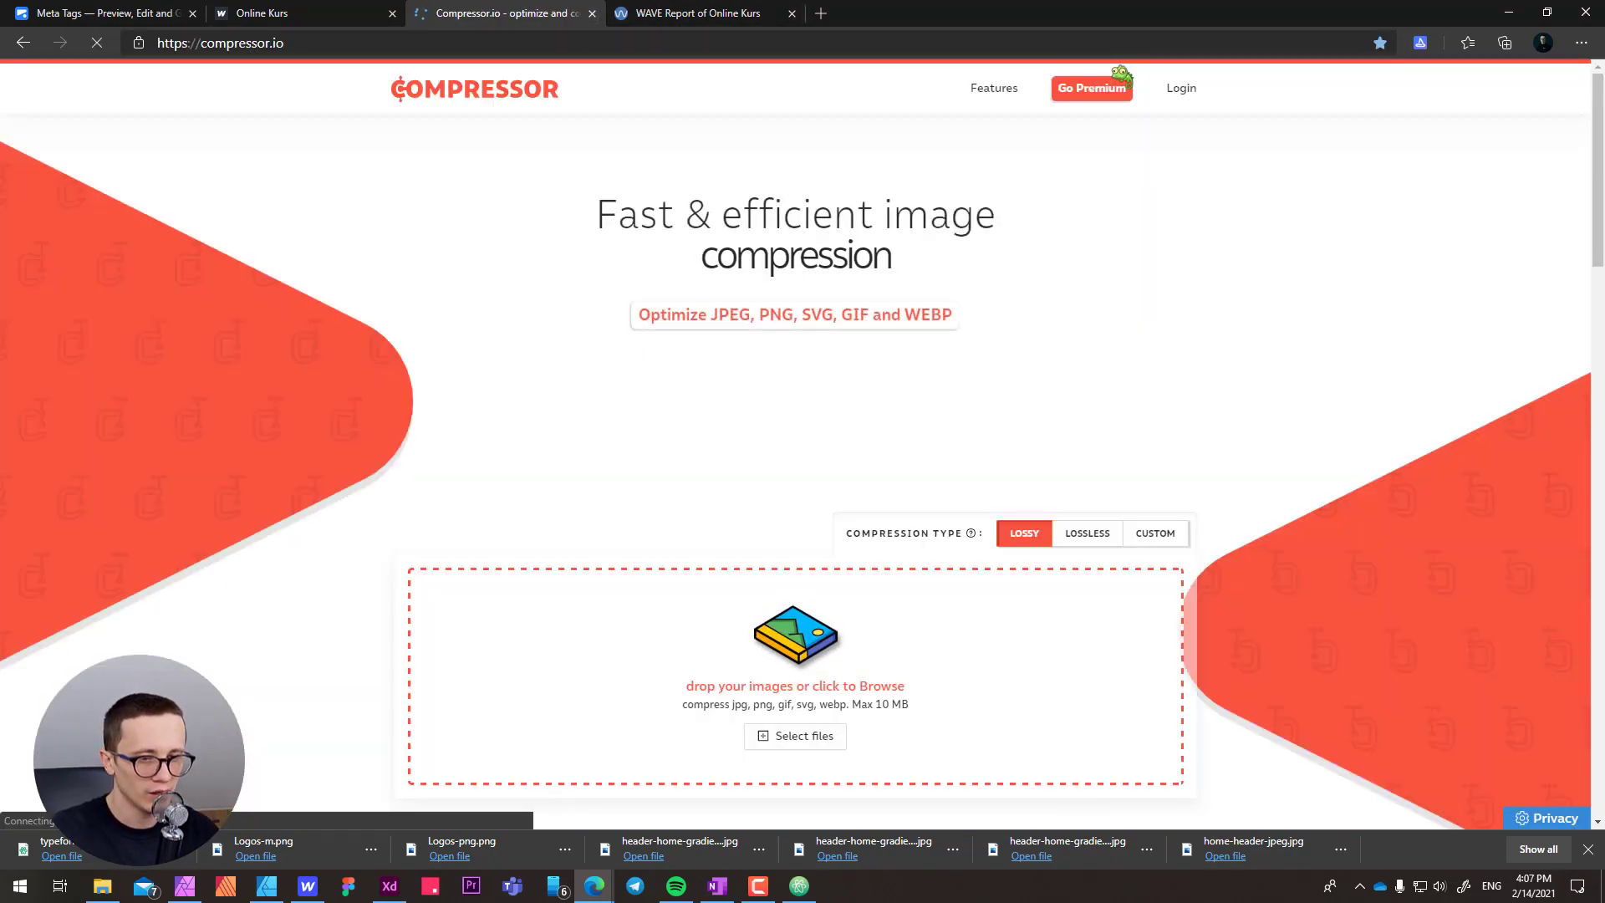
- Add og-image.jpg from the Homepage folder to the compressor and compress it with lossy compression
key("alt+Tab")
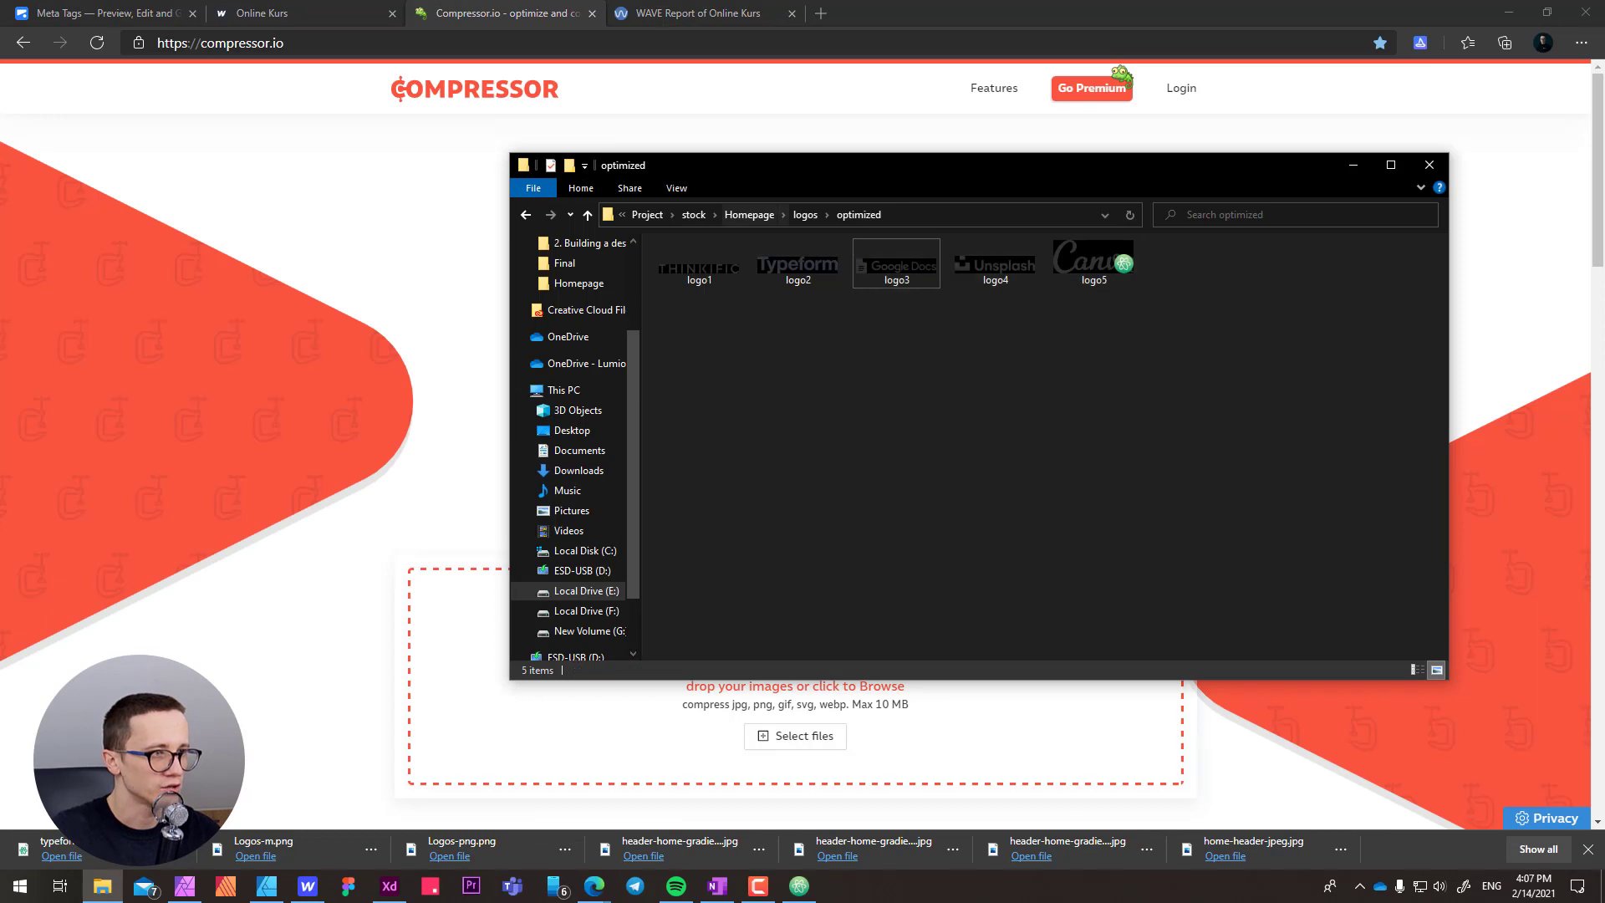
left_click(749, 215)
left_click_drag(753, 165, 947, 93)
left_click_drag(1385, 224, 544, 602)
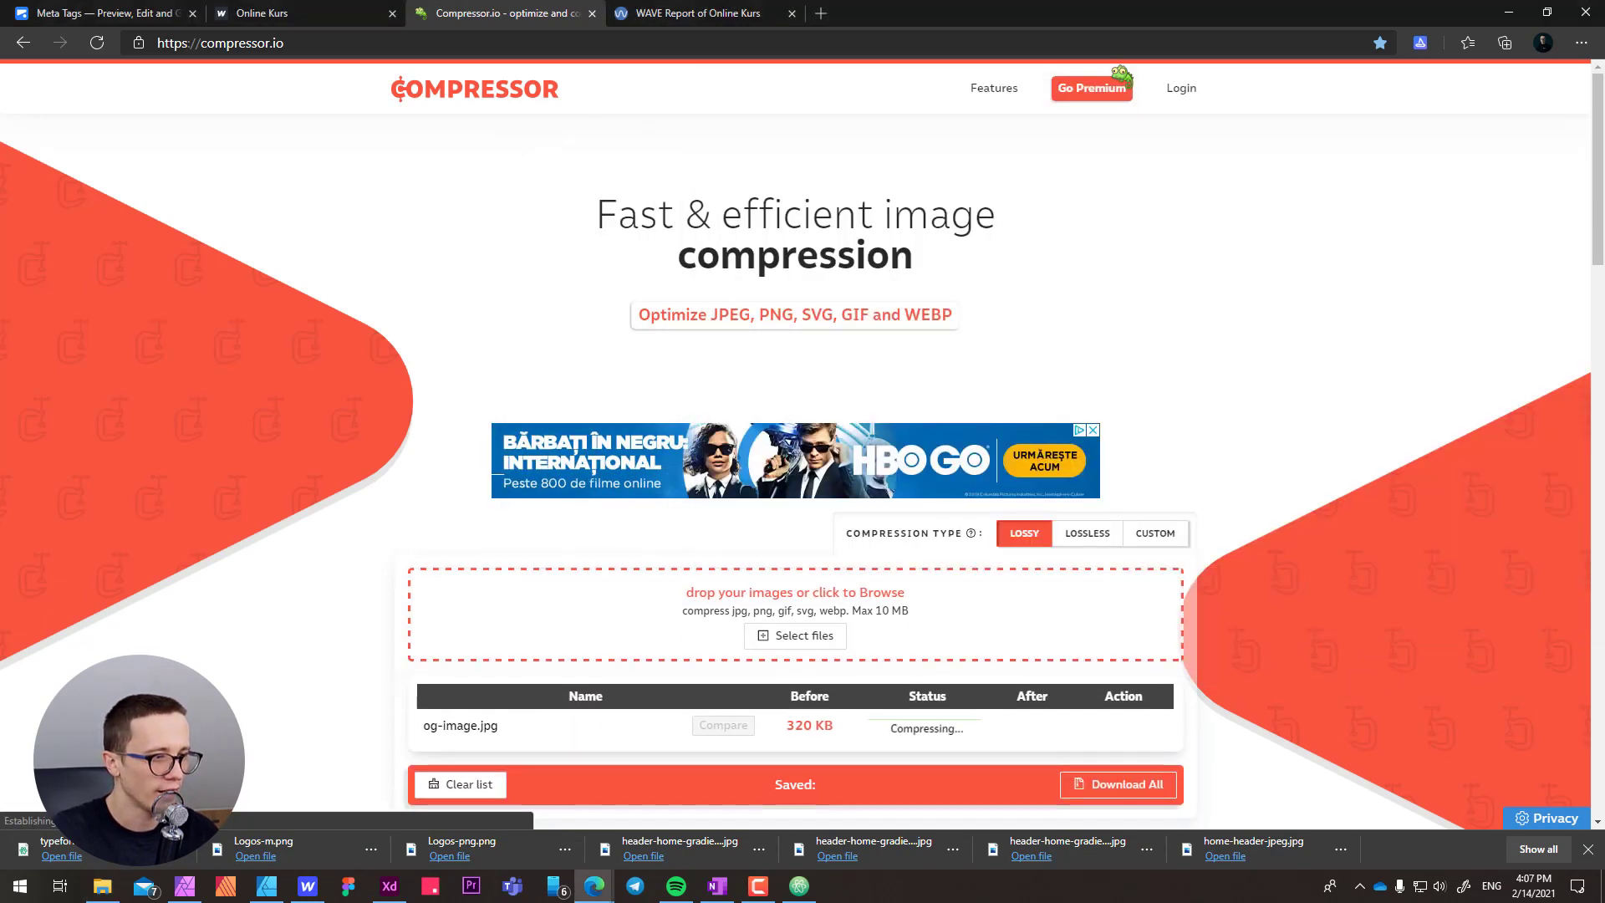
scroll(795, 501, "down", 2)
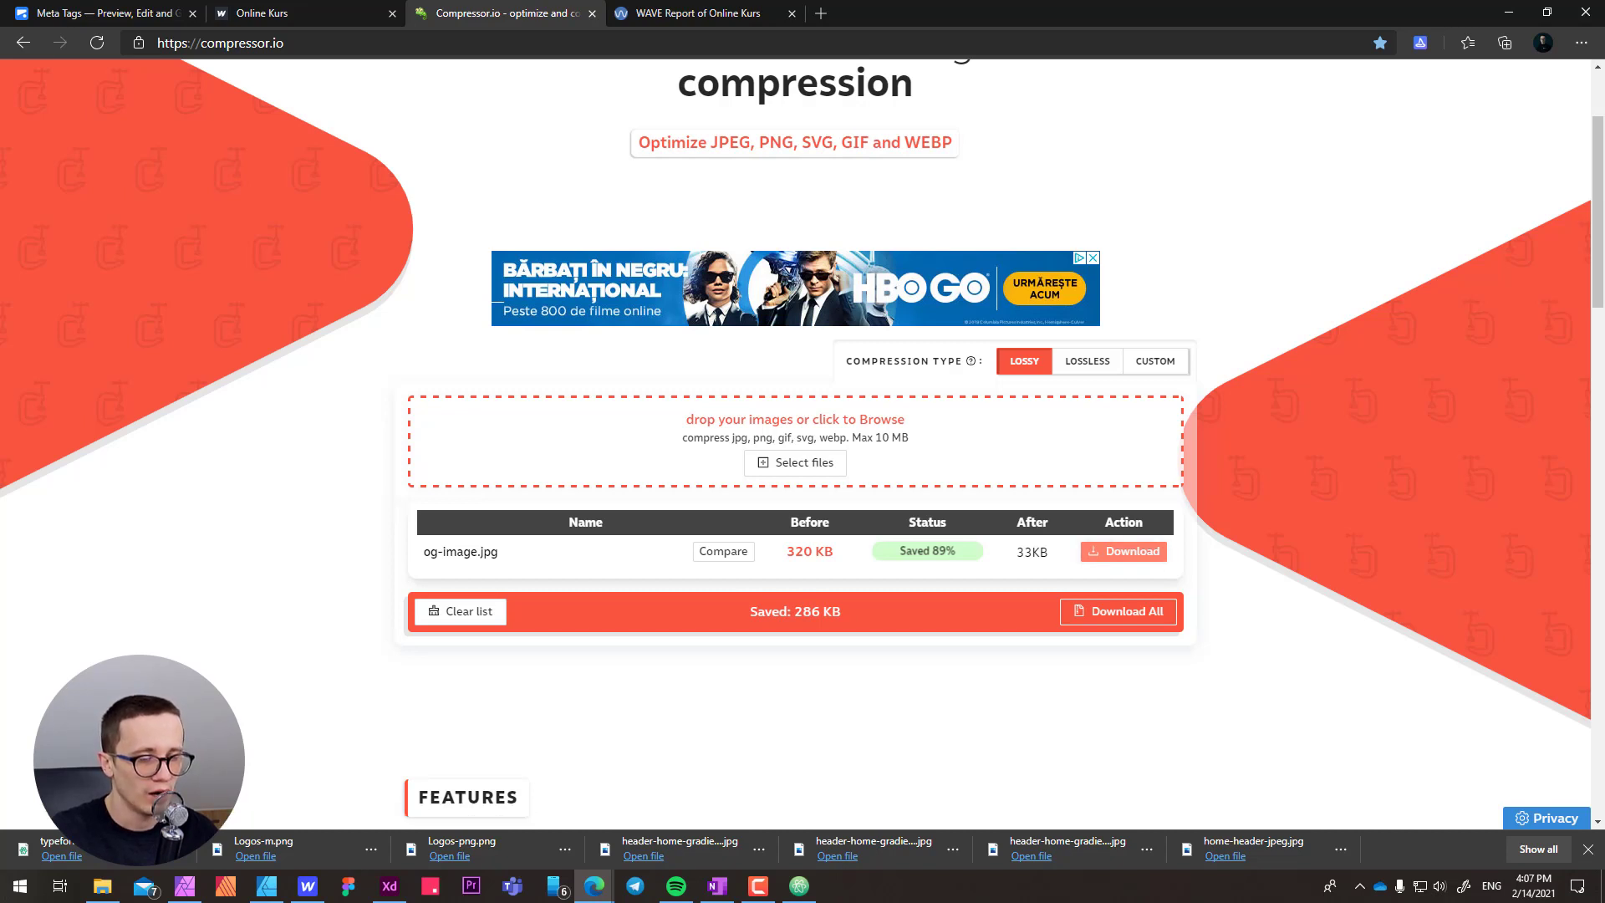
- Download the compressed og-image.jpg into the Homepage folder, replacing the existing file
left_click(1124, 551)
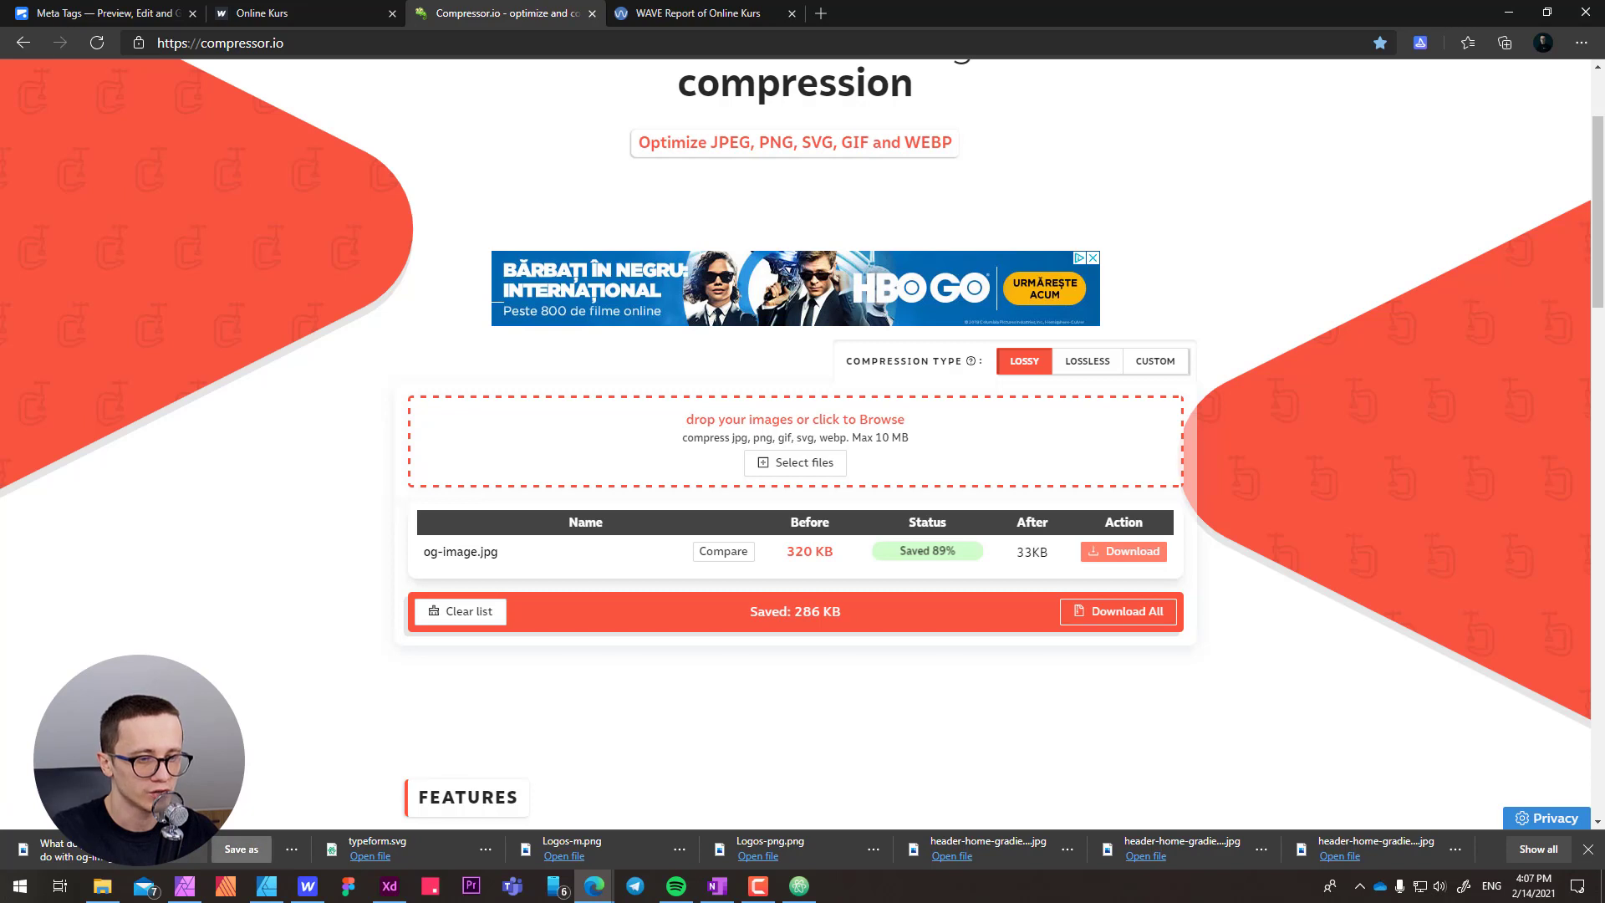
left_click(241, 849)
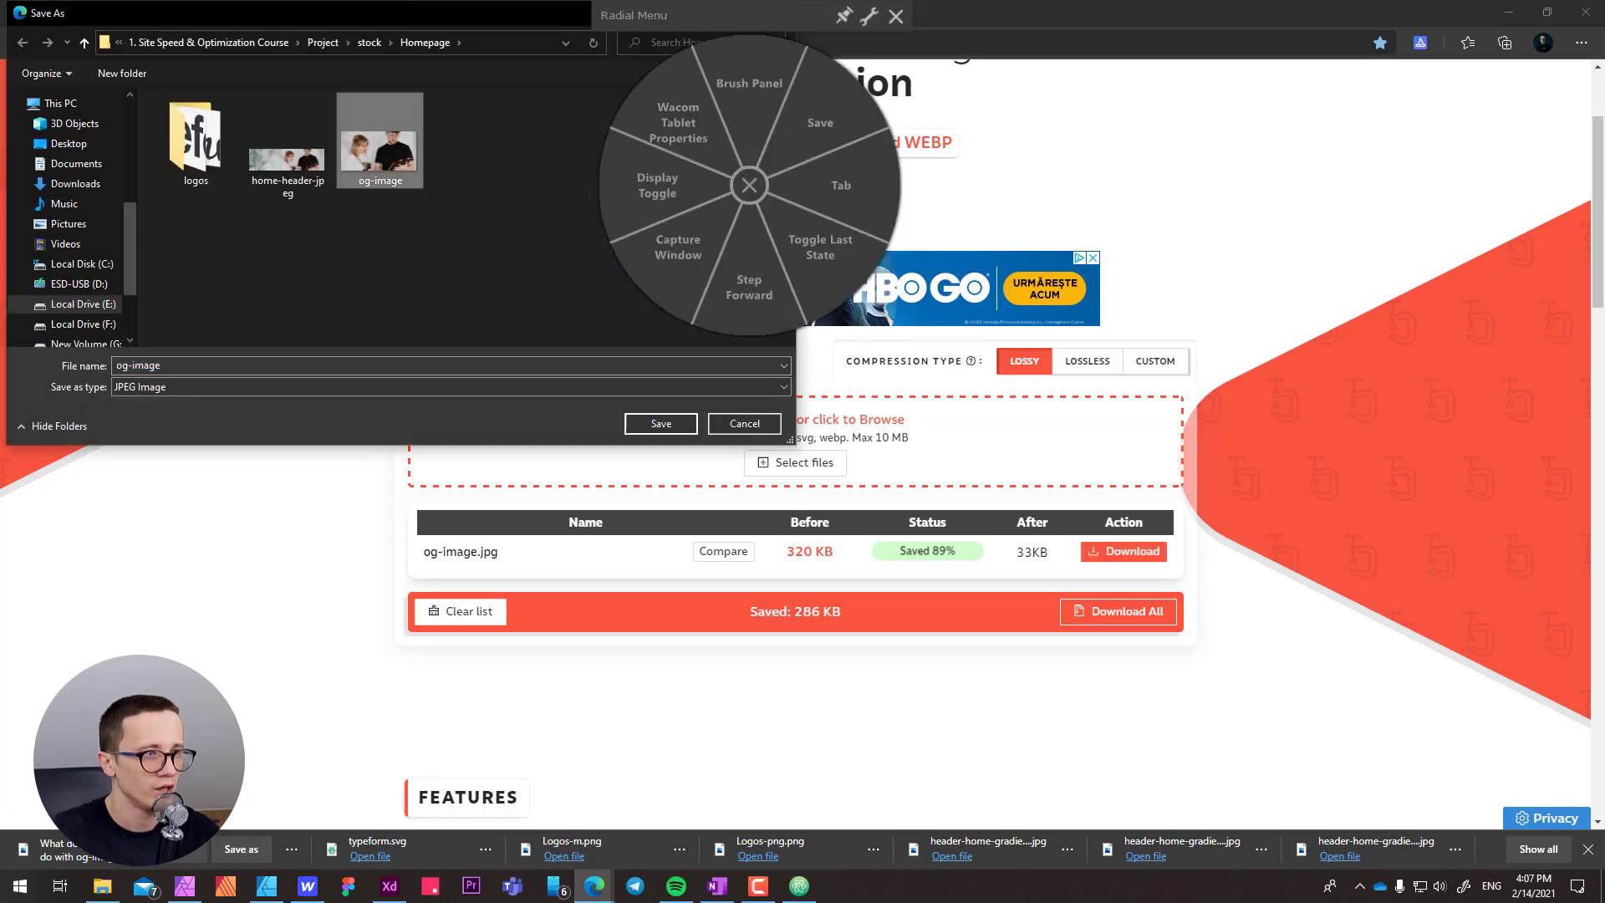
left_click(749, 184)
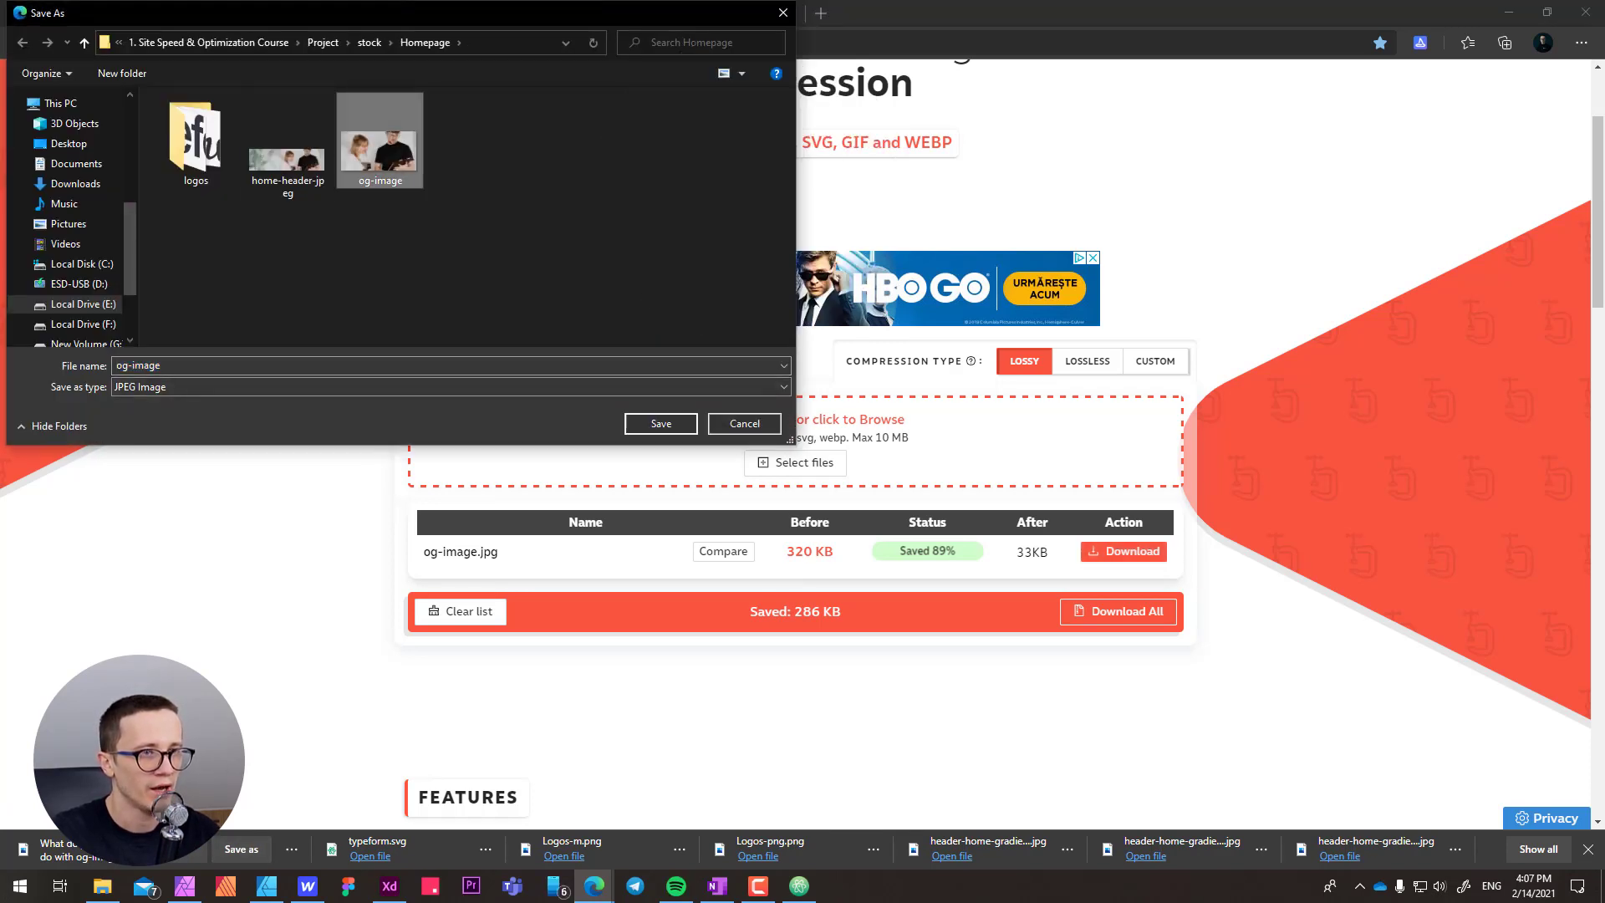
left_click(660, 423)
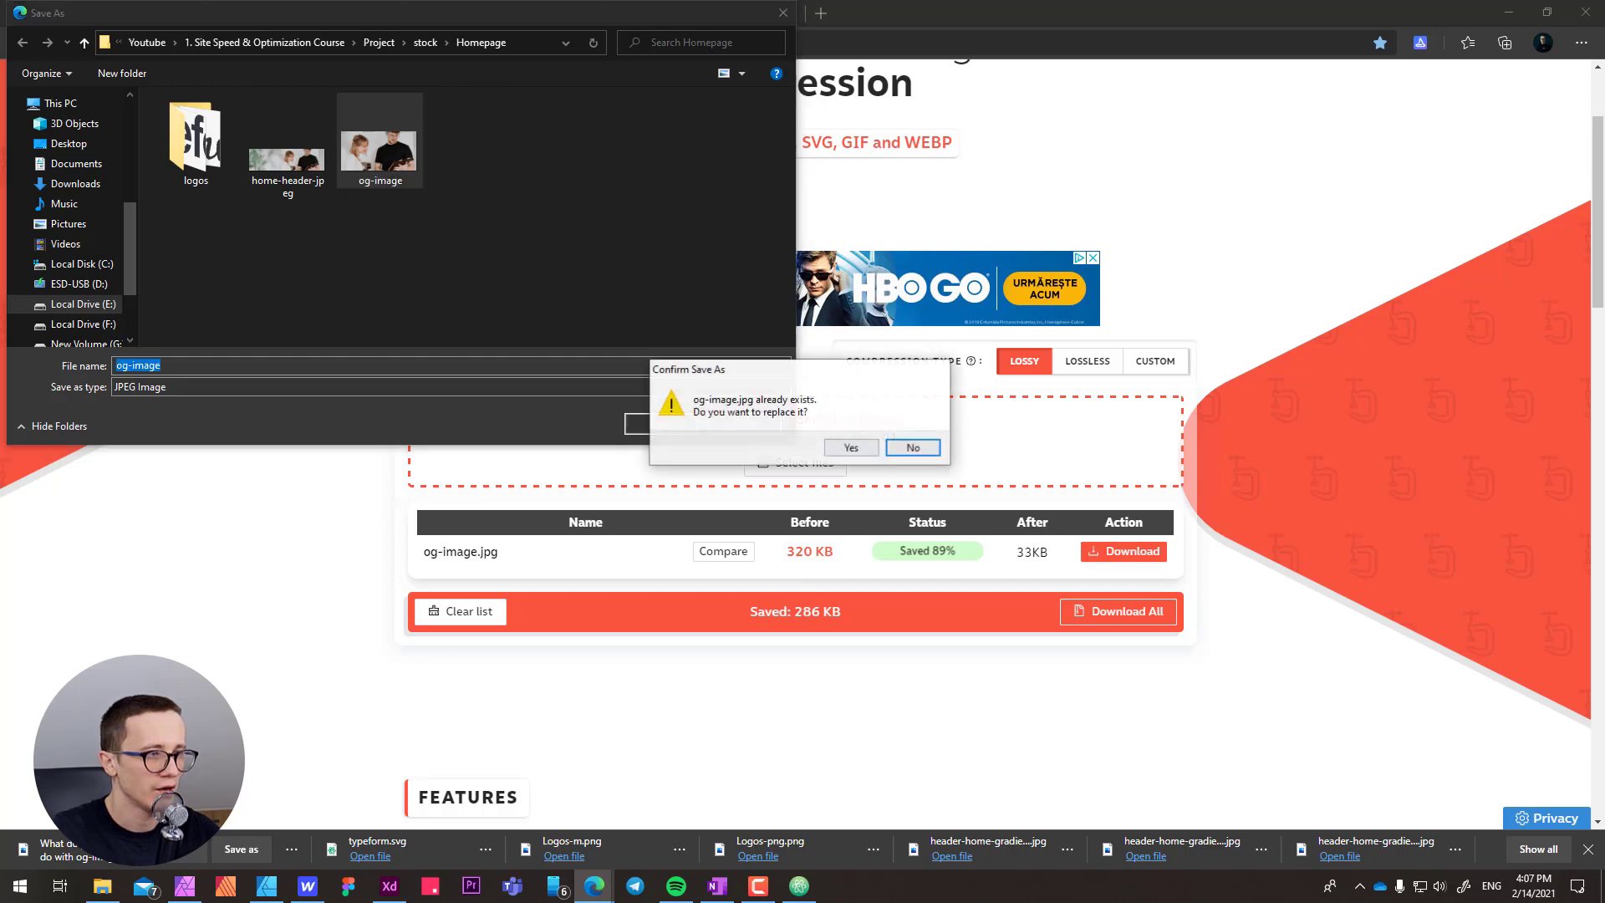
left_click(852, 448)
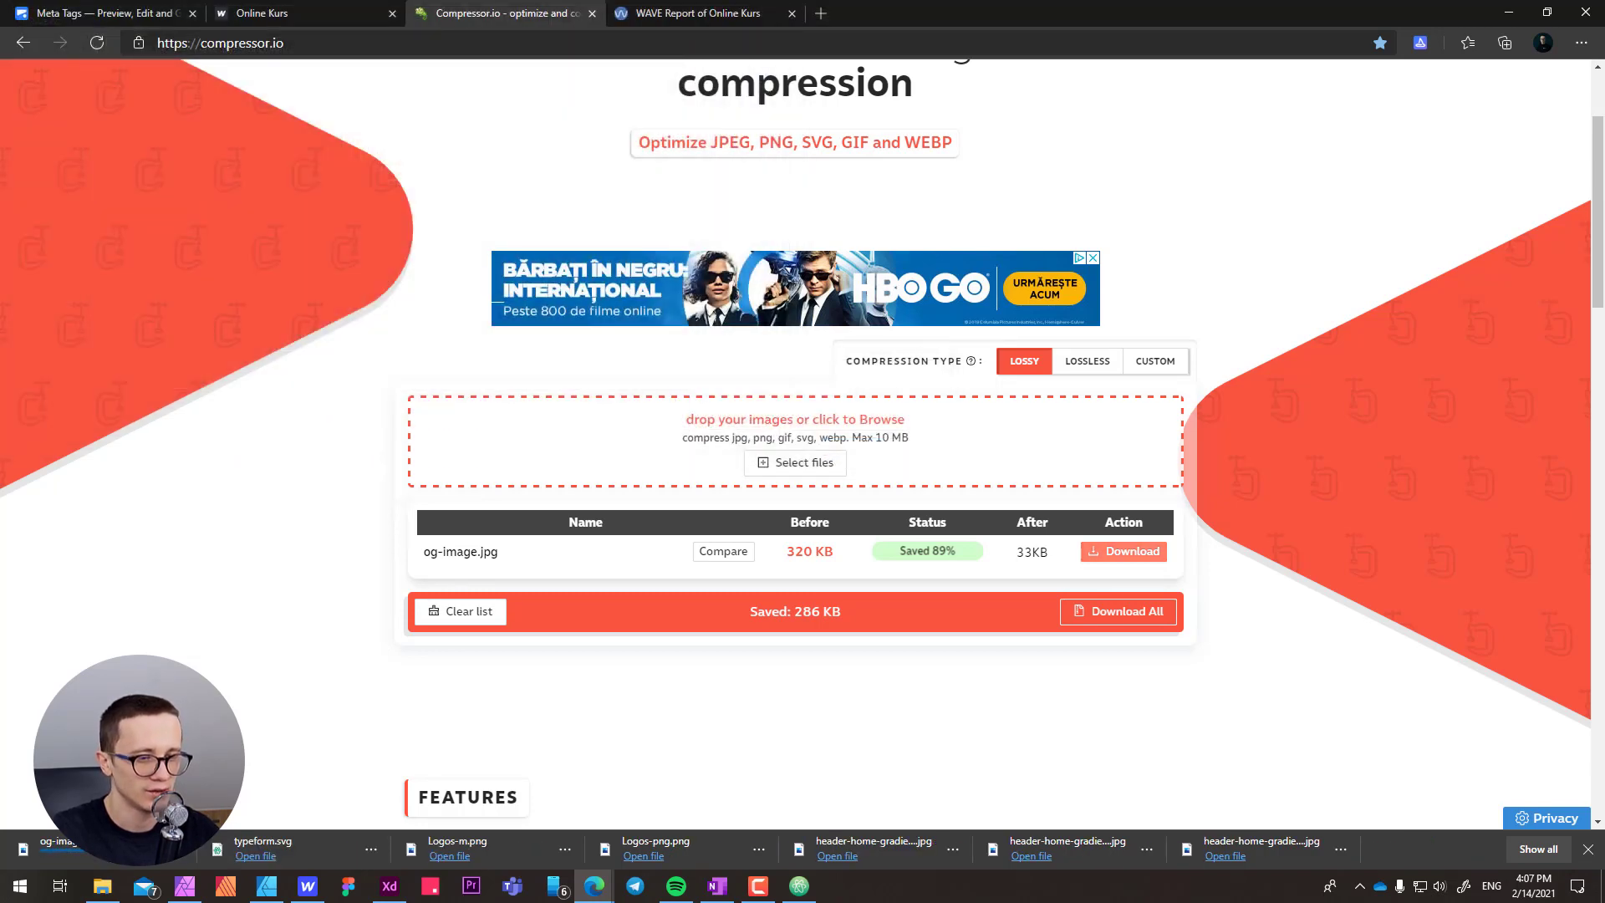
- Switch to Webflow, save the Home page settings and open the Homepage asset folder in the expanded asset view
left_click(308, 885)
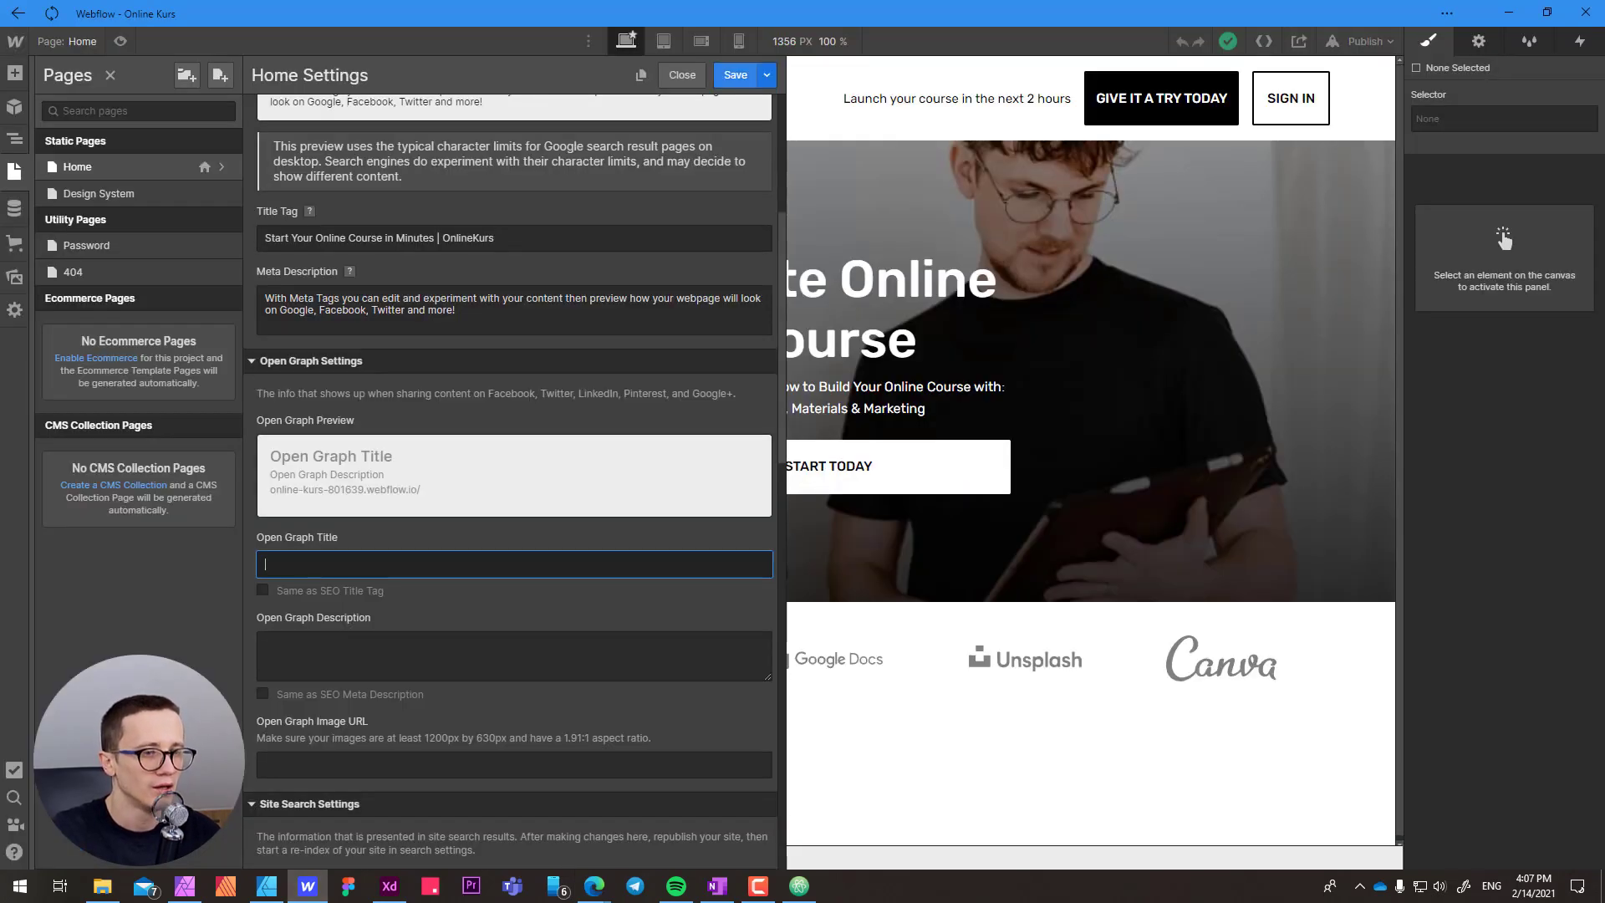
left_click(735, 75)
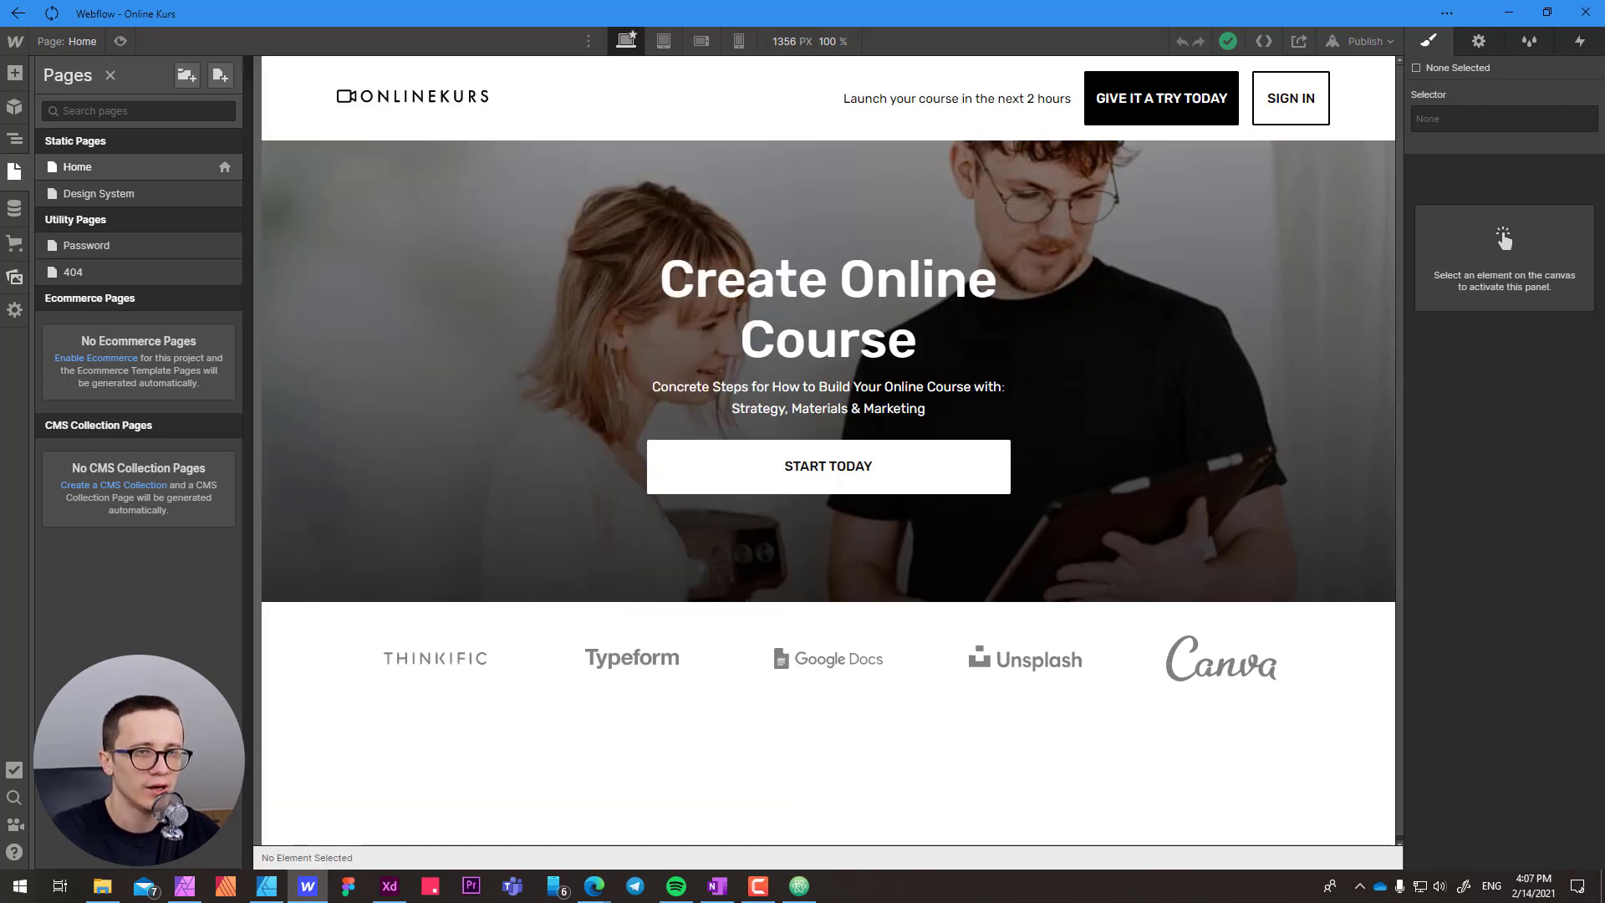
key("j")
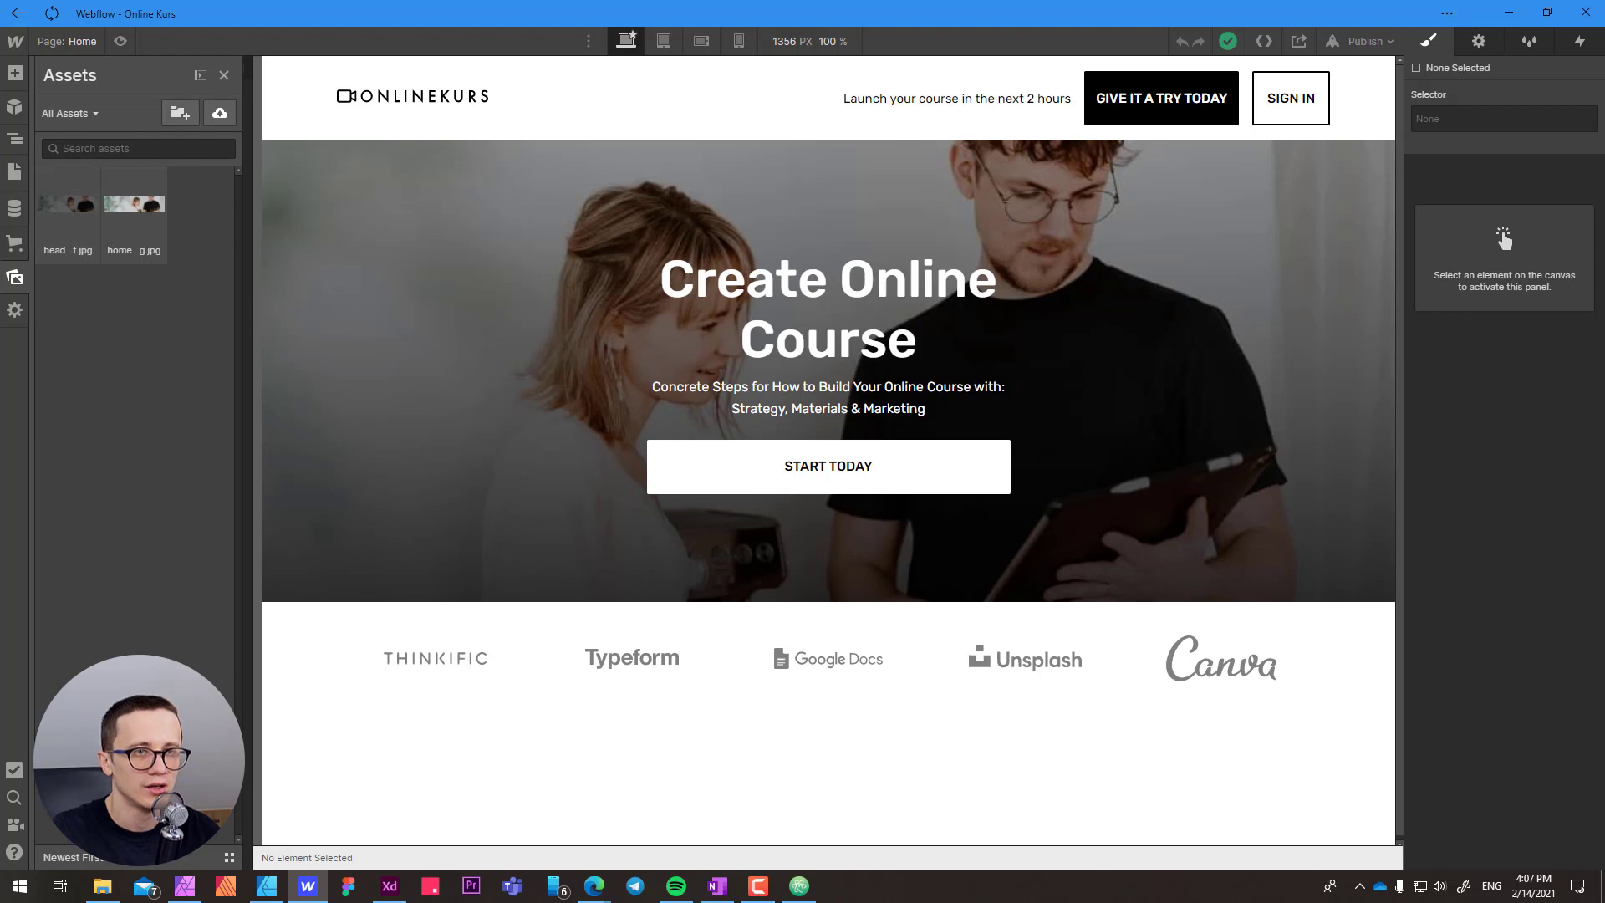
left_click(70, 113)
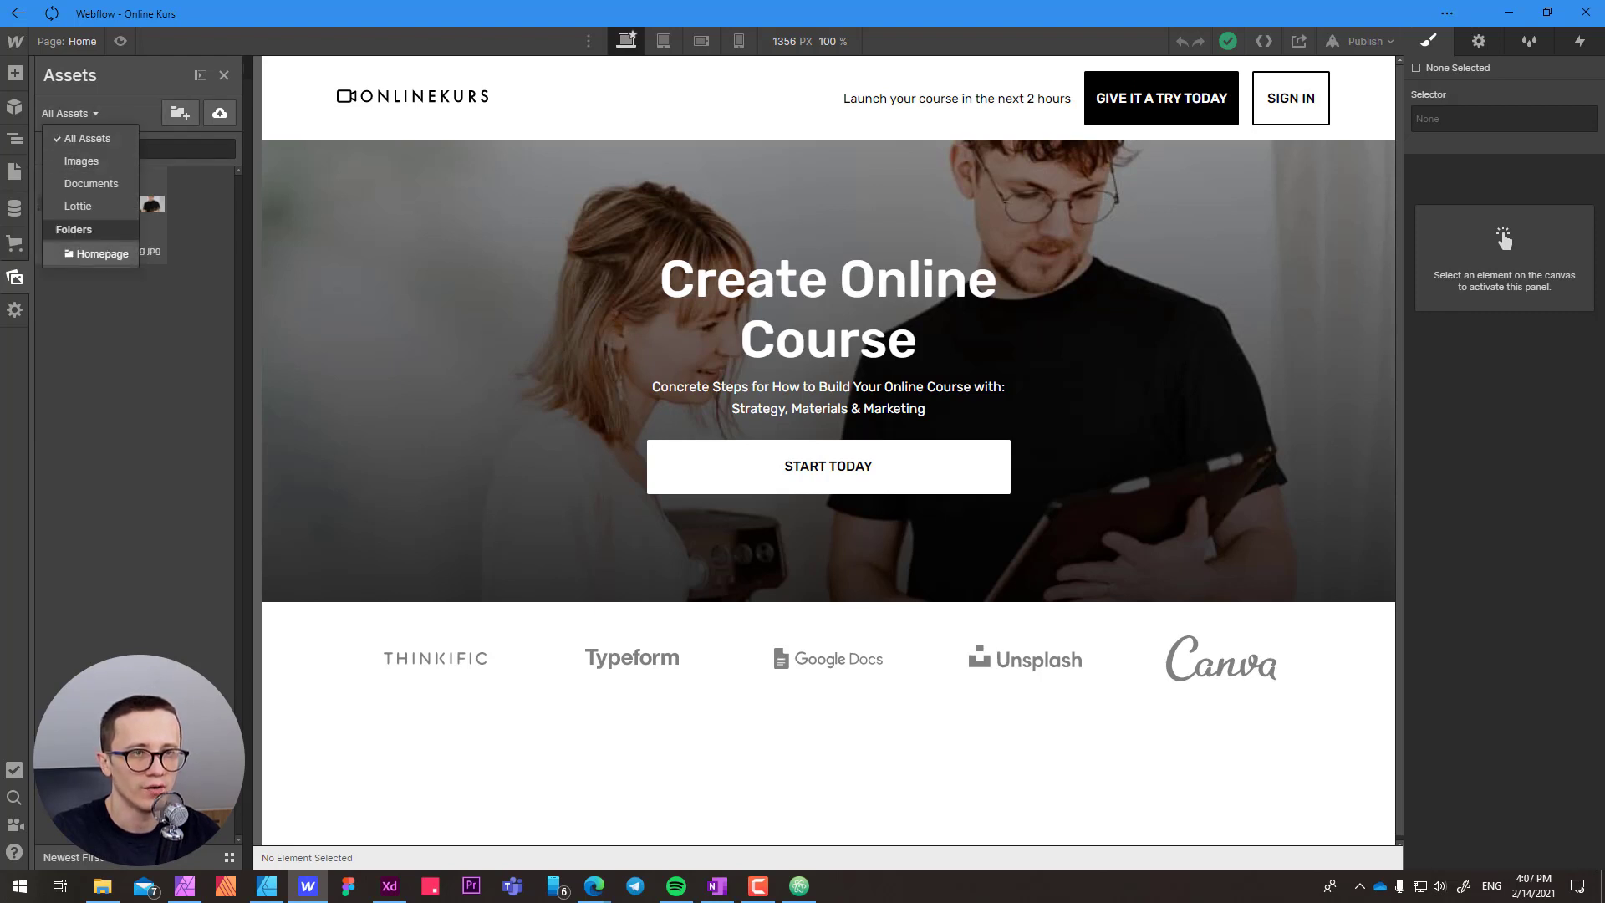
left_click(96, 253)
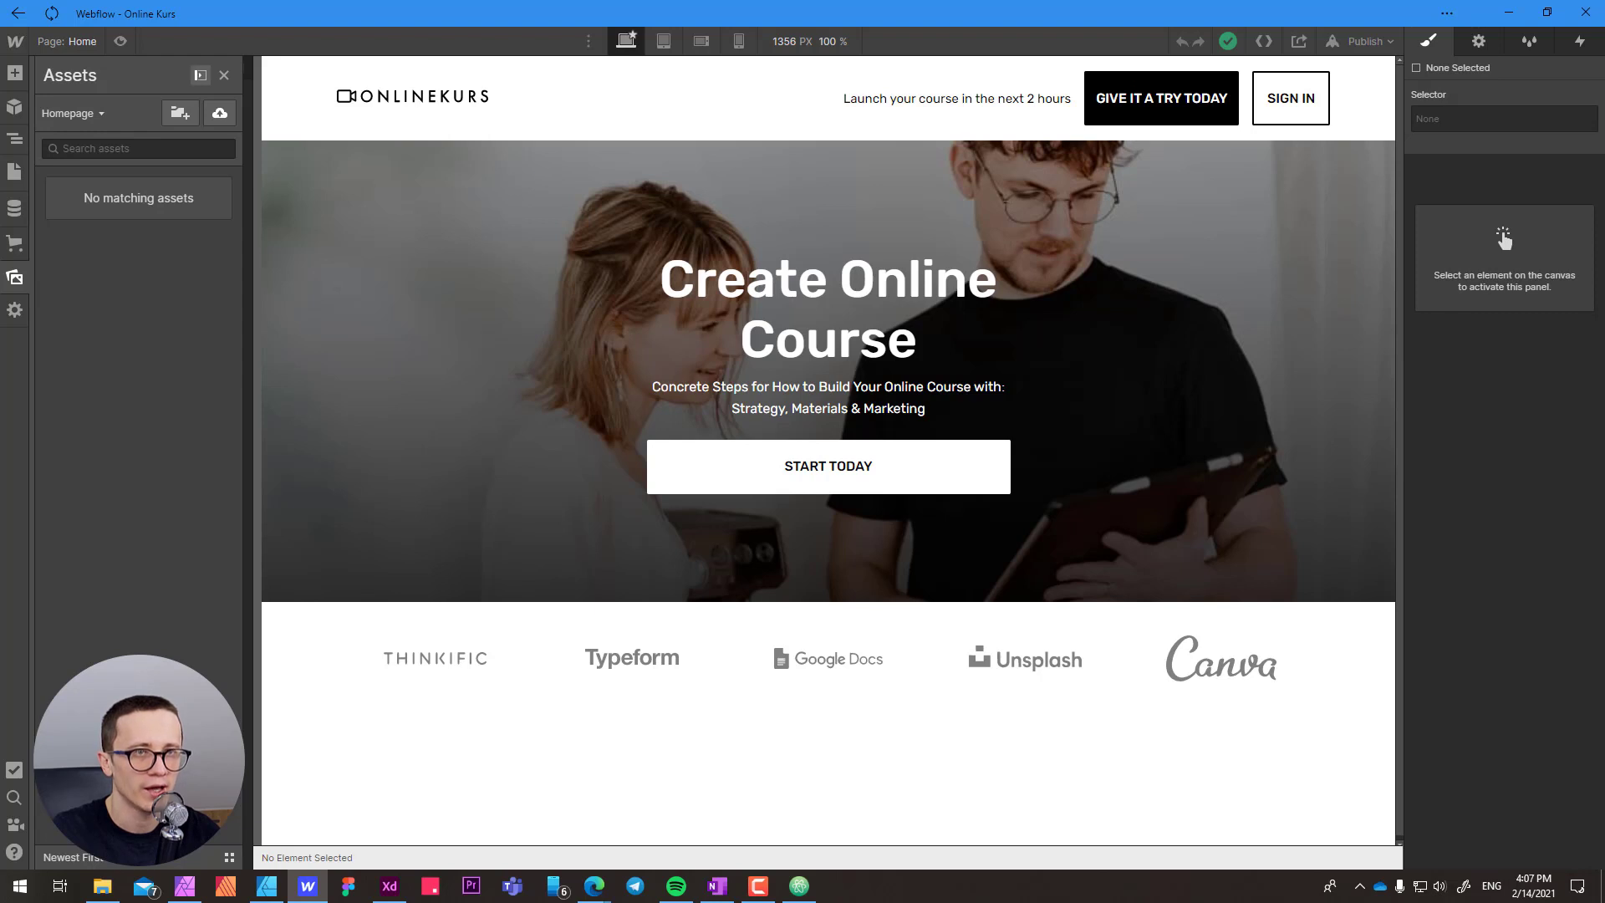
left_click(200, 75)
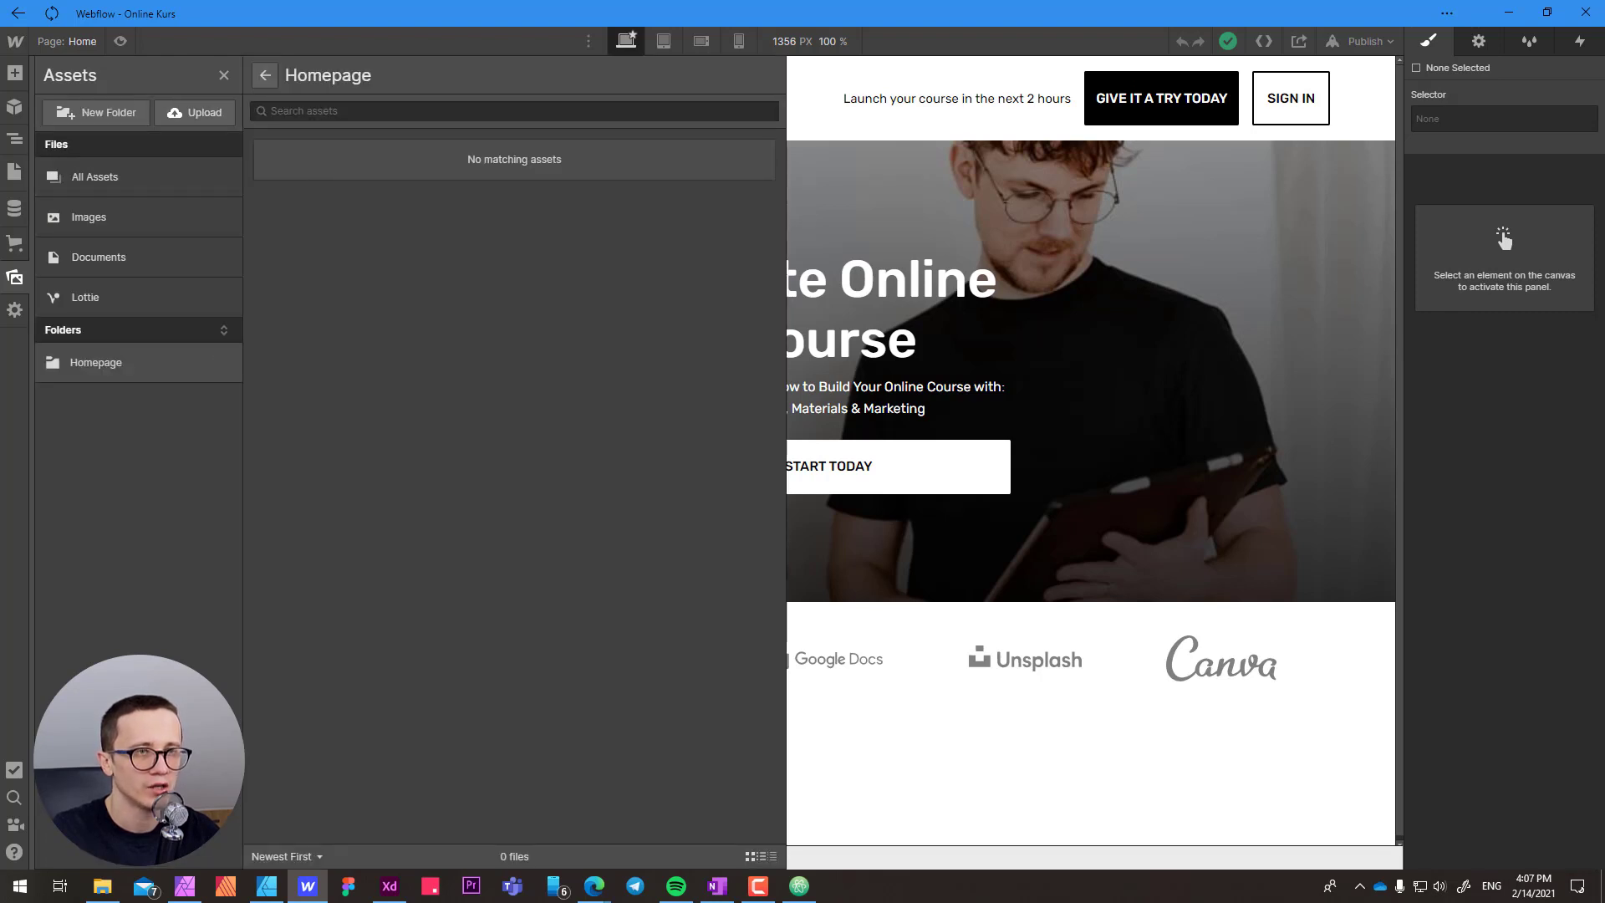
- Upload the og-image file from the project's Homepage folder into the Homepage asset folder
left_click(194, 112)
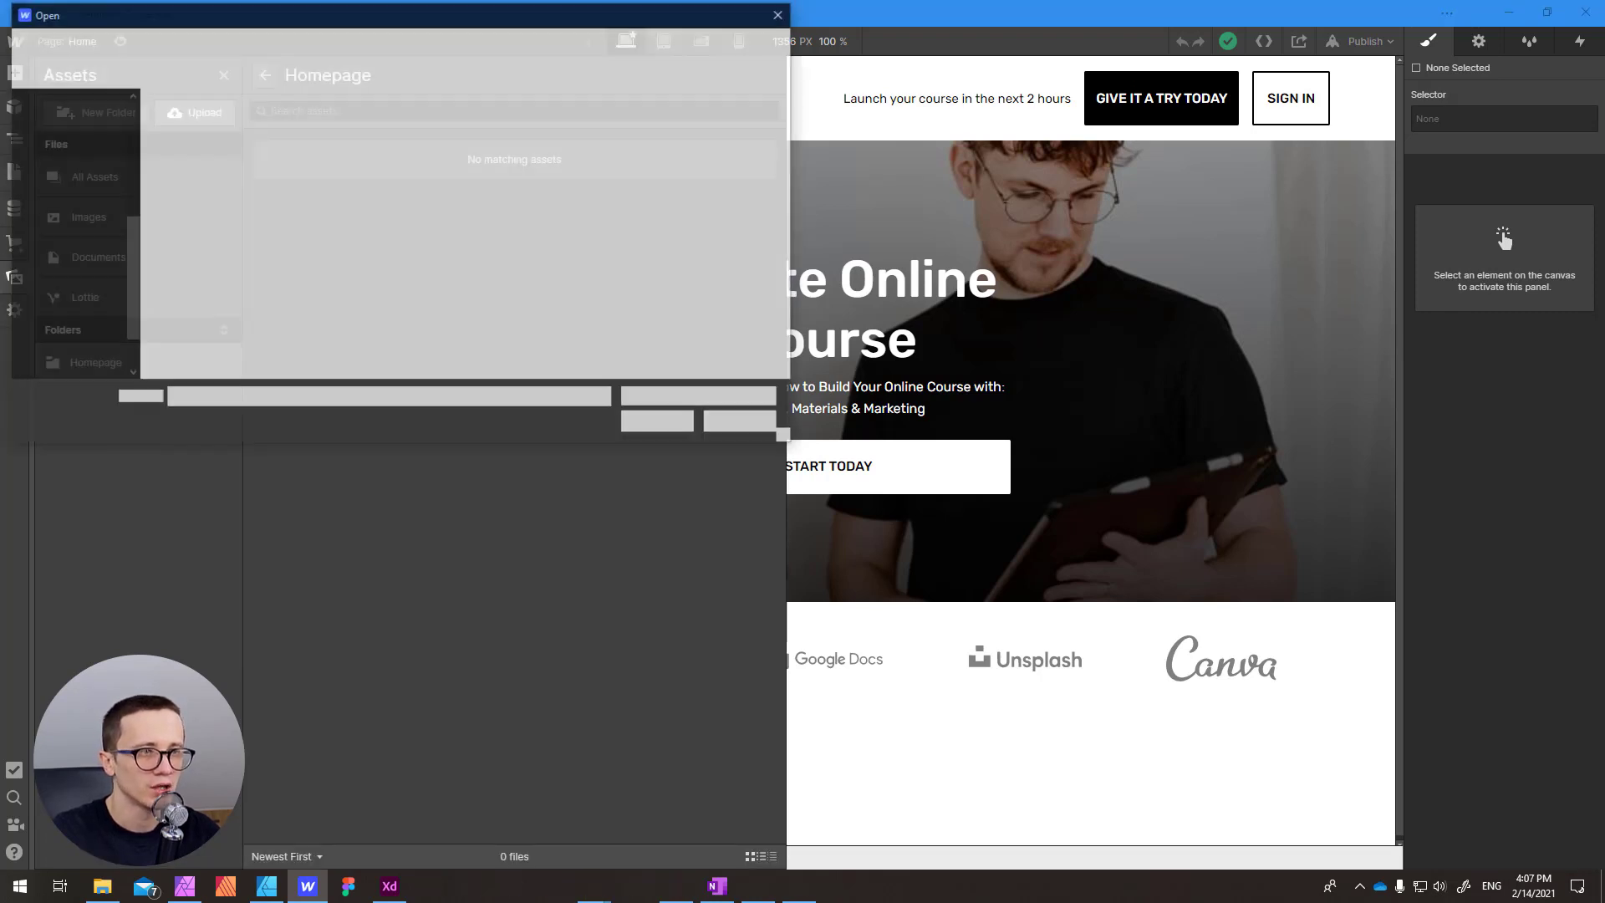
left_click(653, 144)
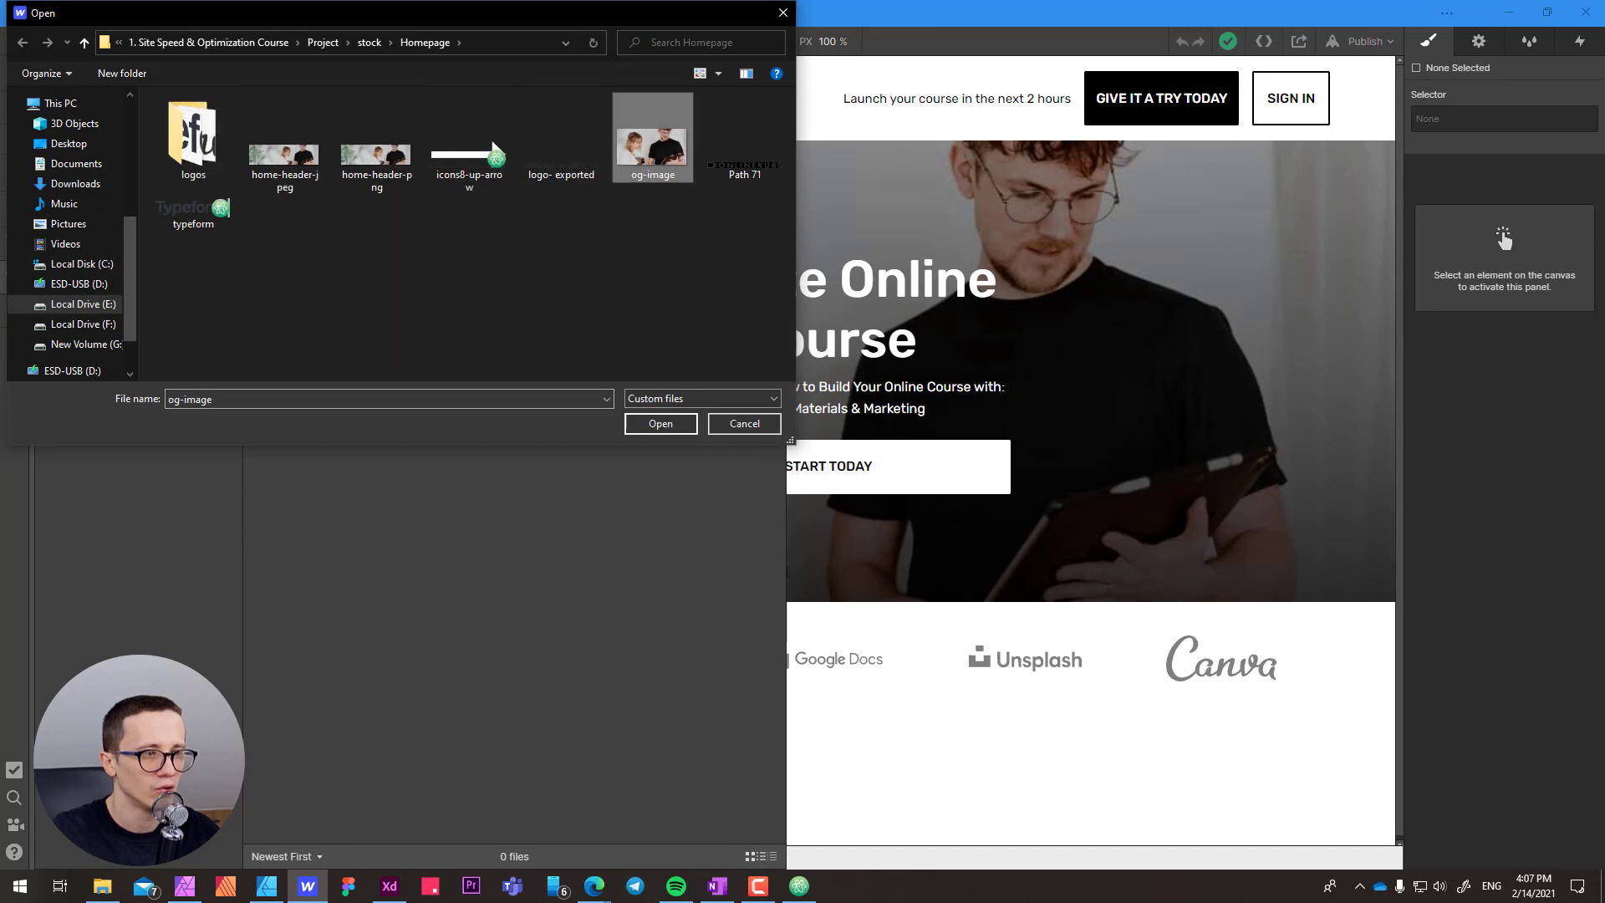
key("Return")
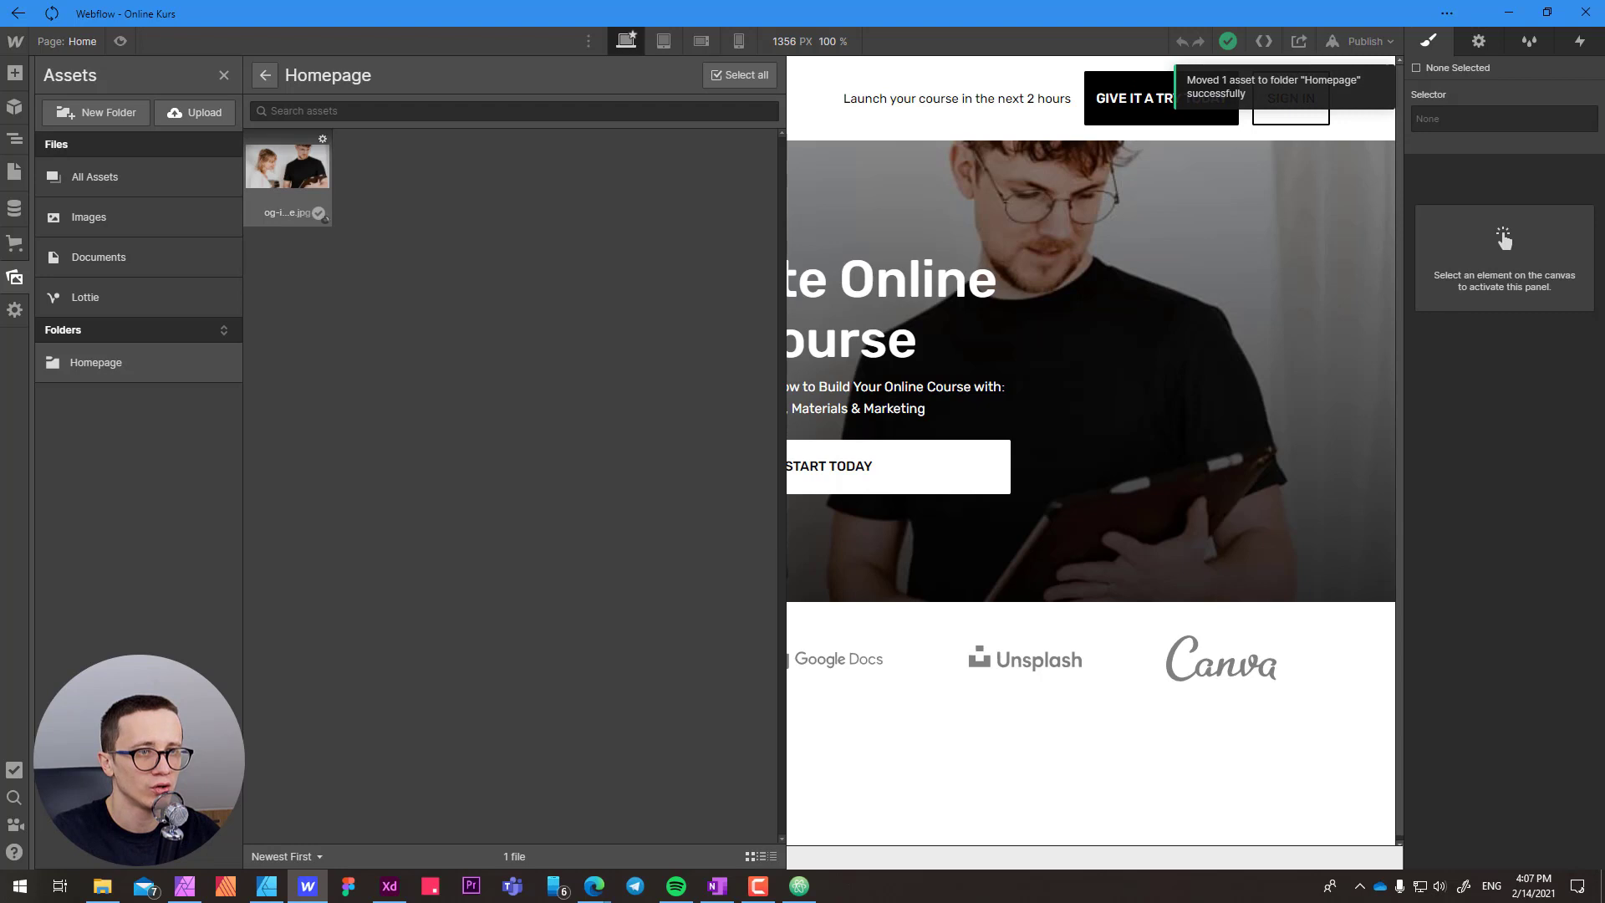
- Copy the asset link of og-image.jpg from its asset details
left_click(323, 139)
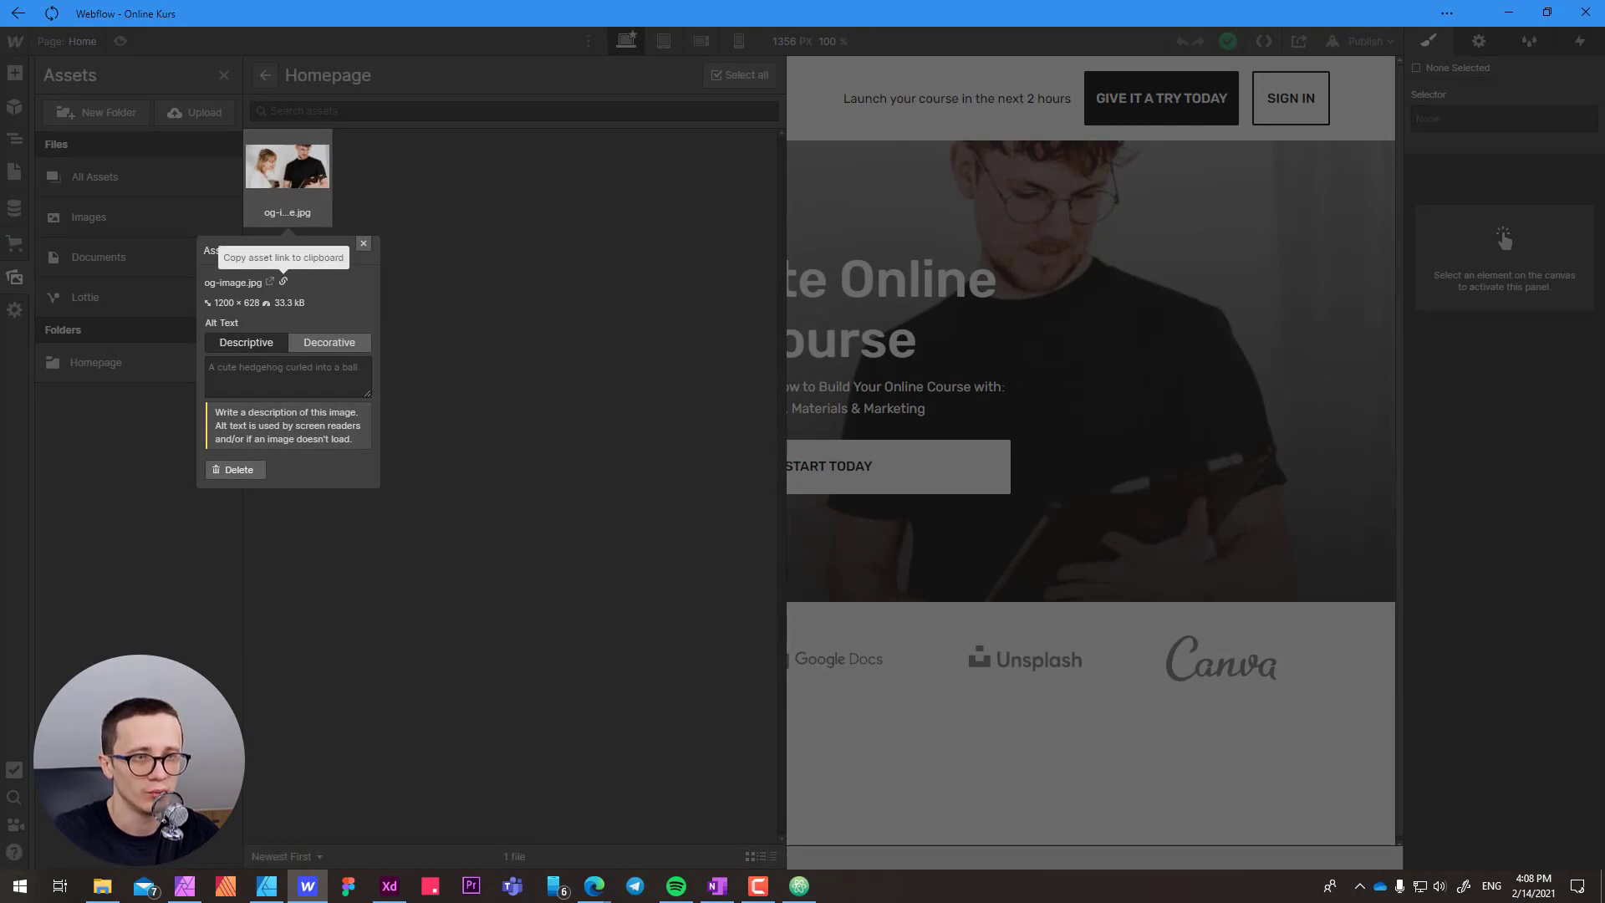
left_click(284, 282)
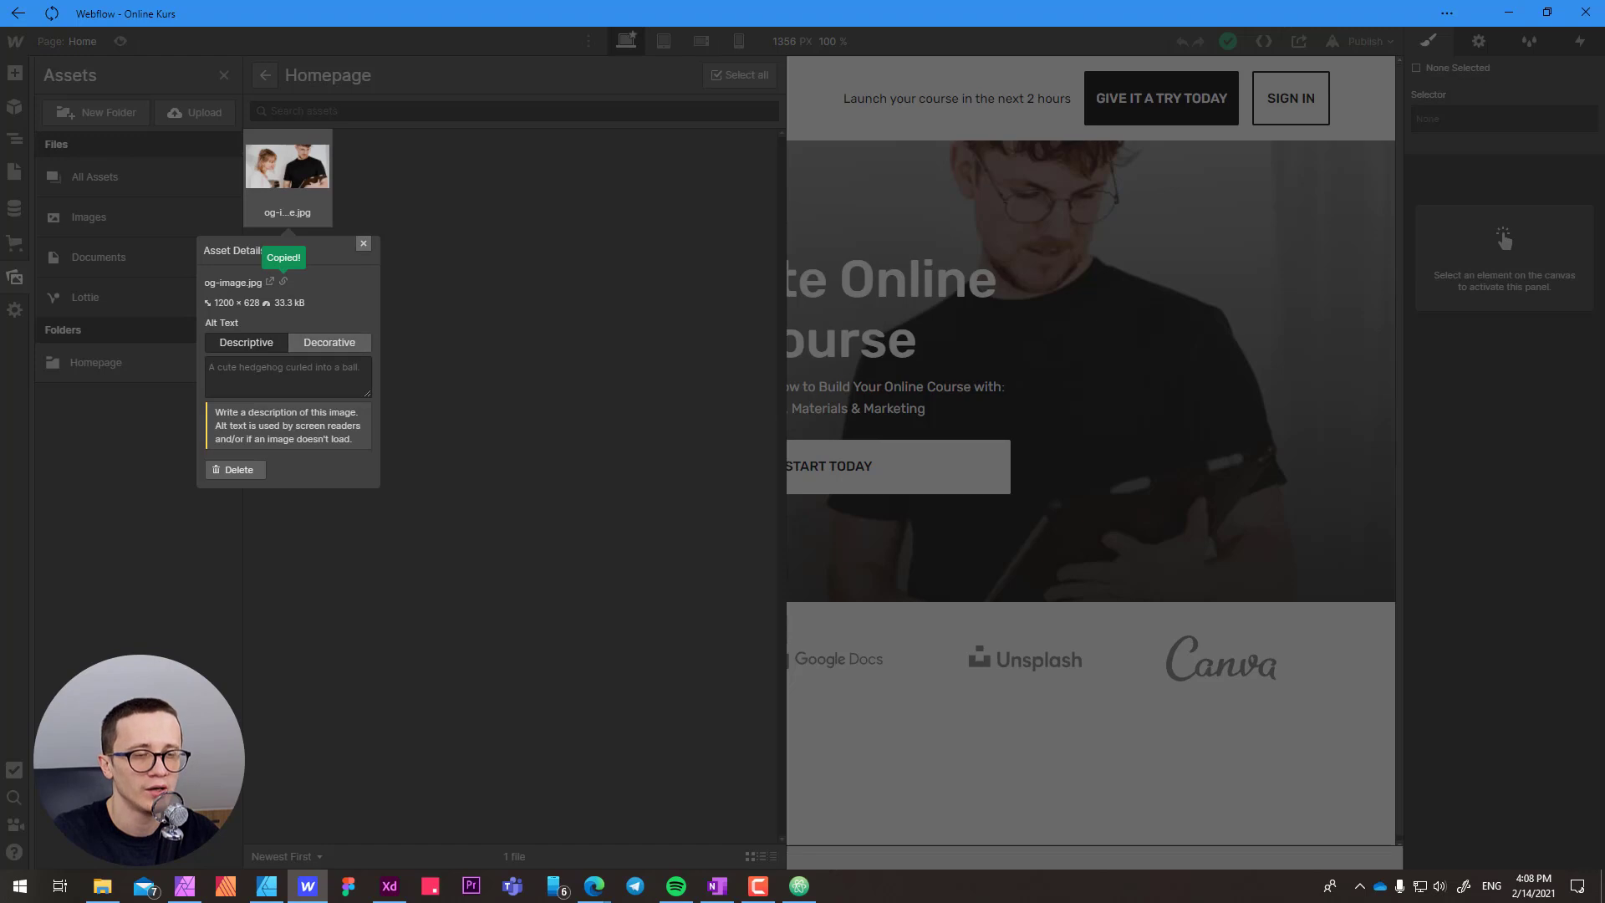
left_click(363, 243)
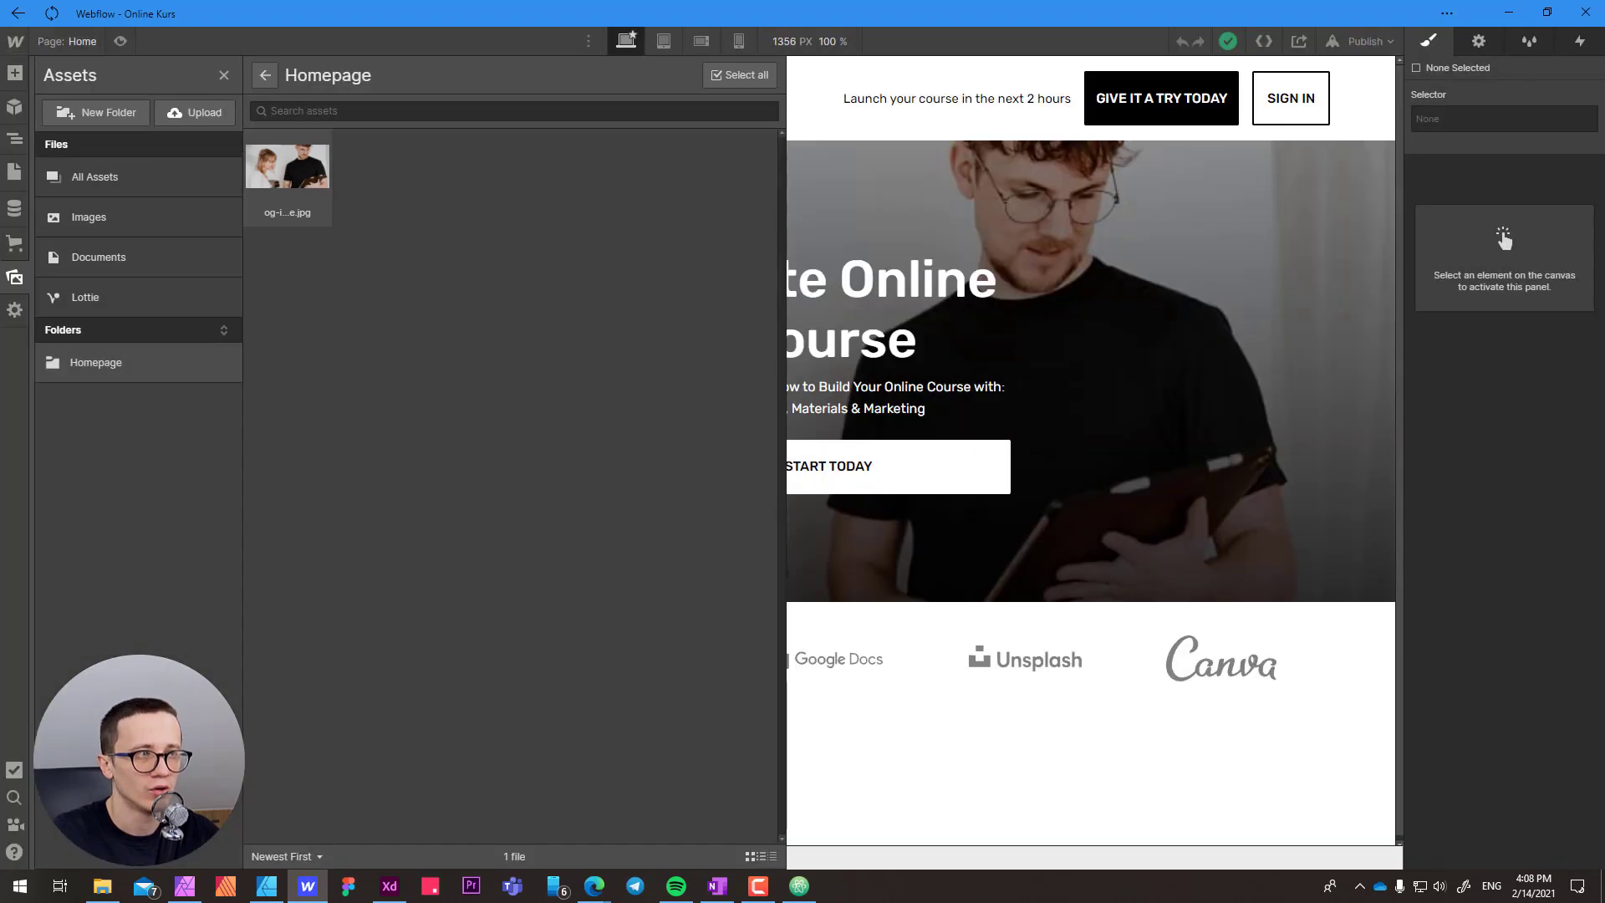
- Paste the copied og-image.jpg link as the Home page's Open Graph image URL and save the page settings
left_click(812, 99)
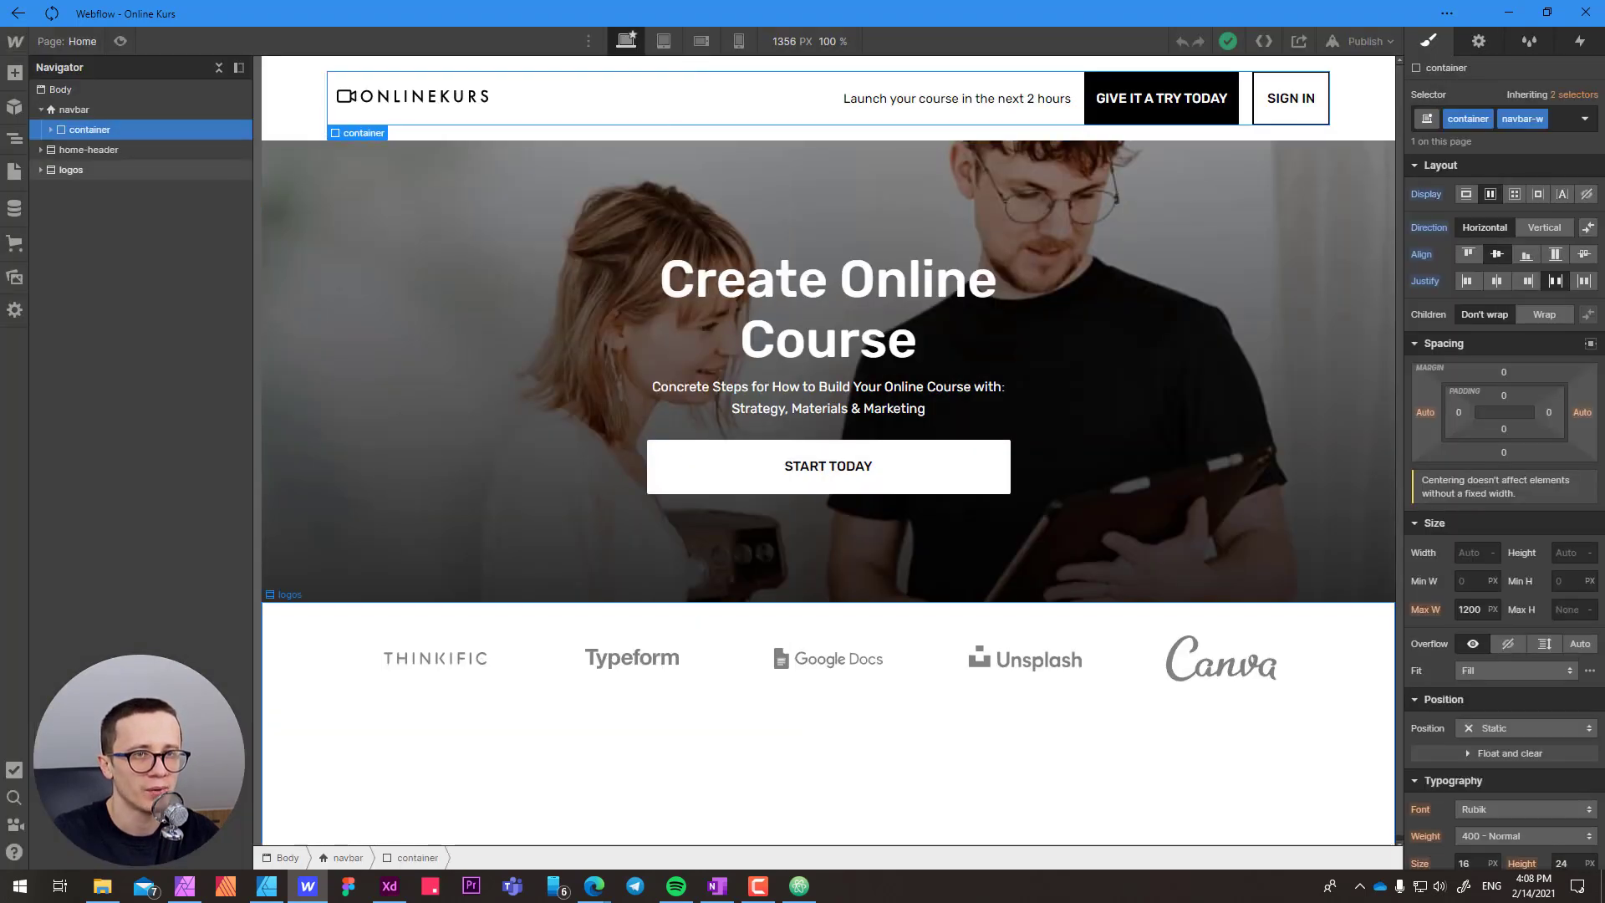
left_click(14, 172)
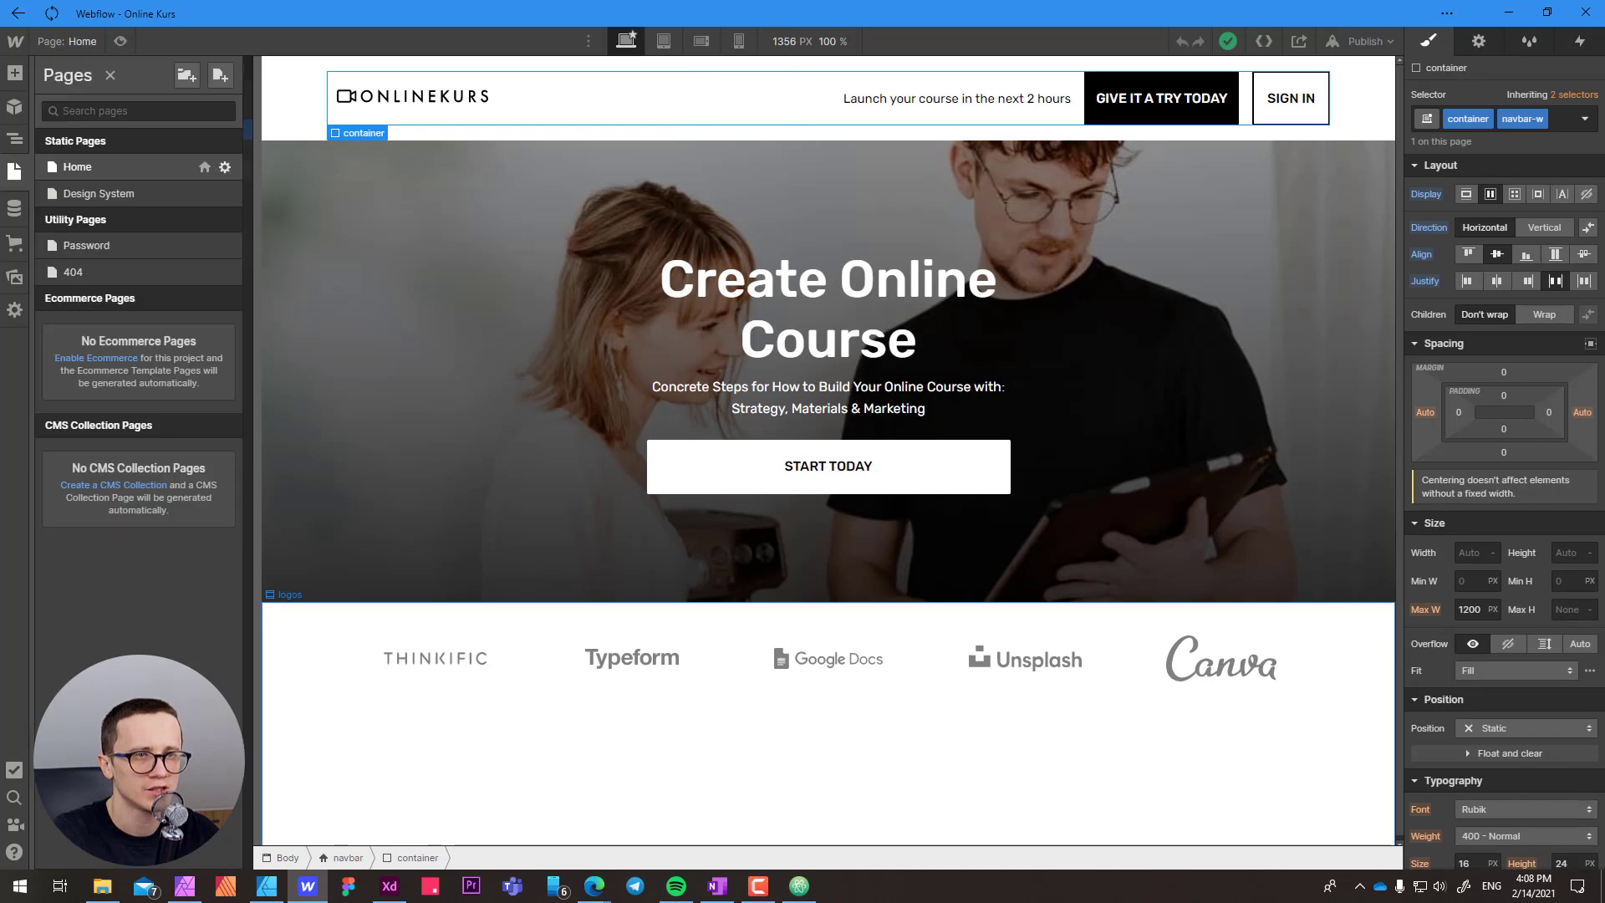
left_click(225, 167)
scroll(510, 481, "down", 8)
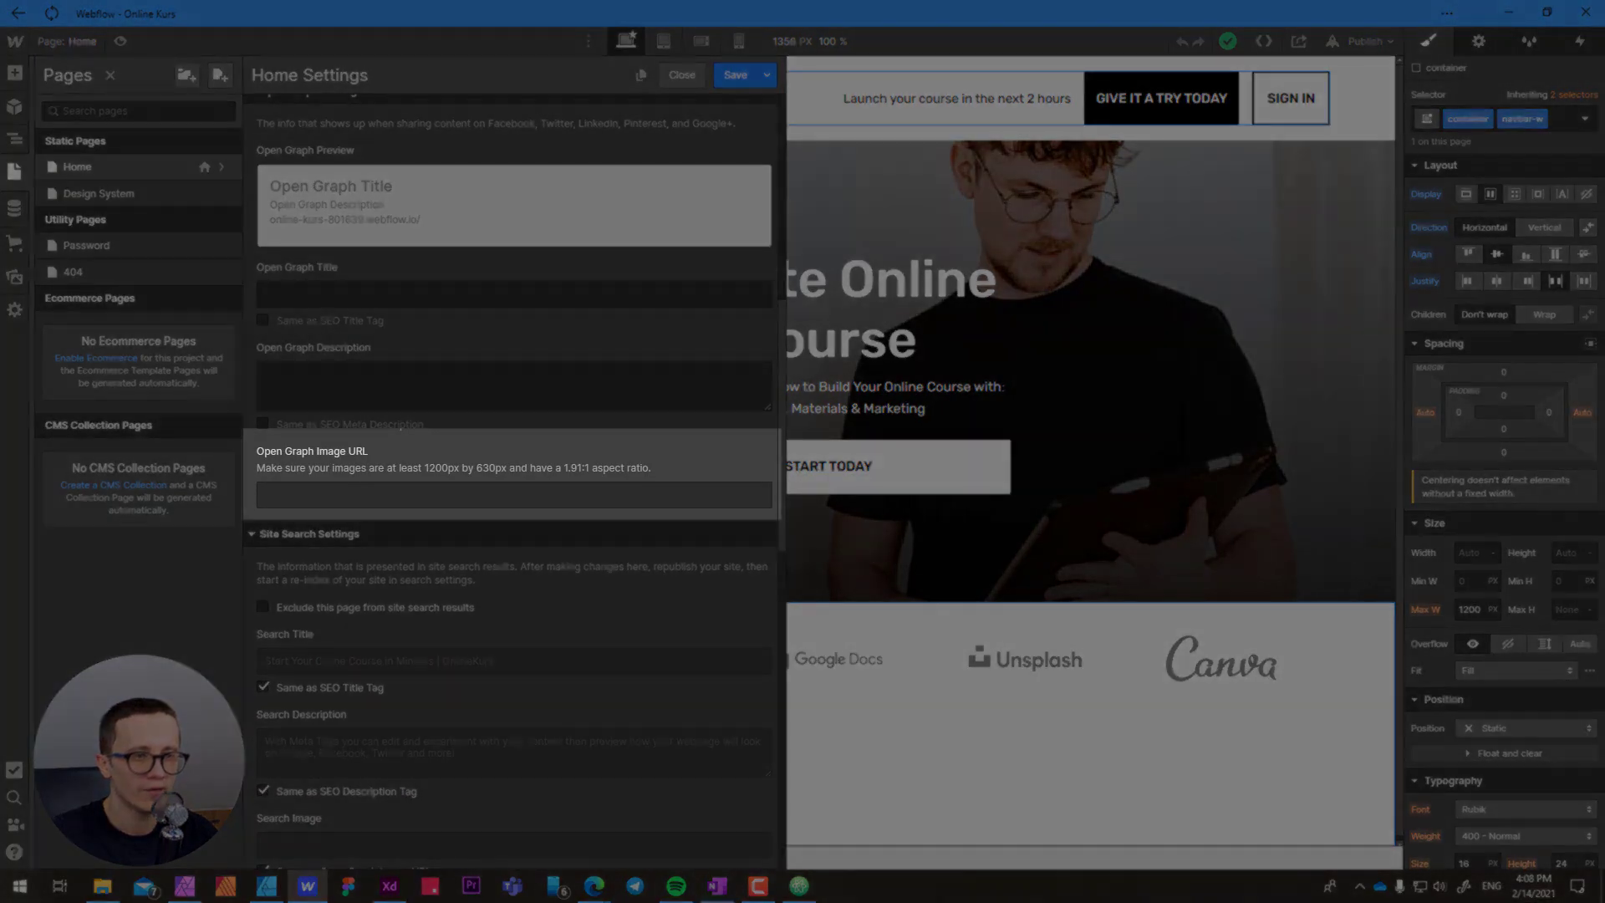
left_click(514, 495)
key("ctrl+v")
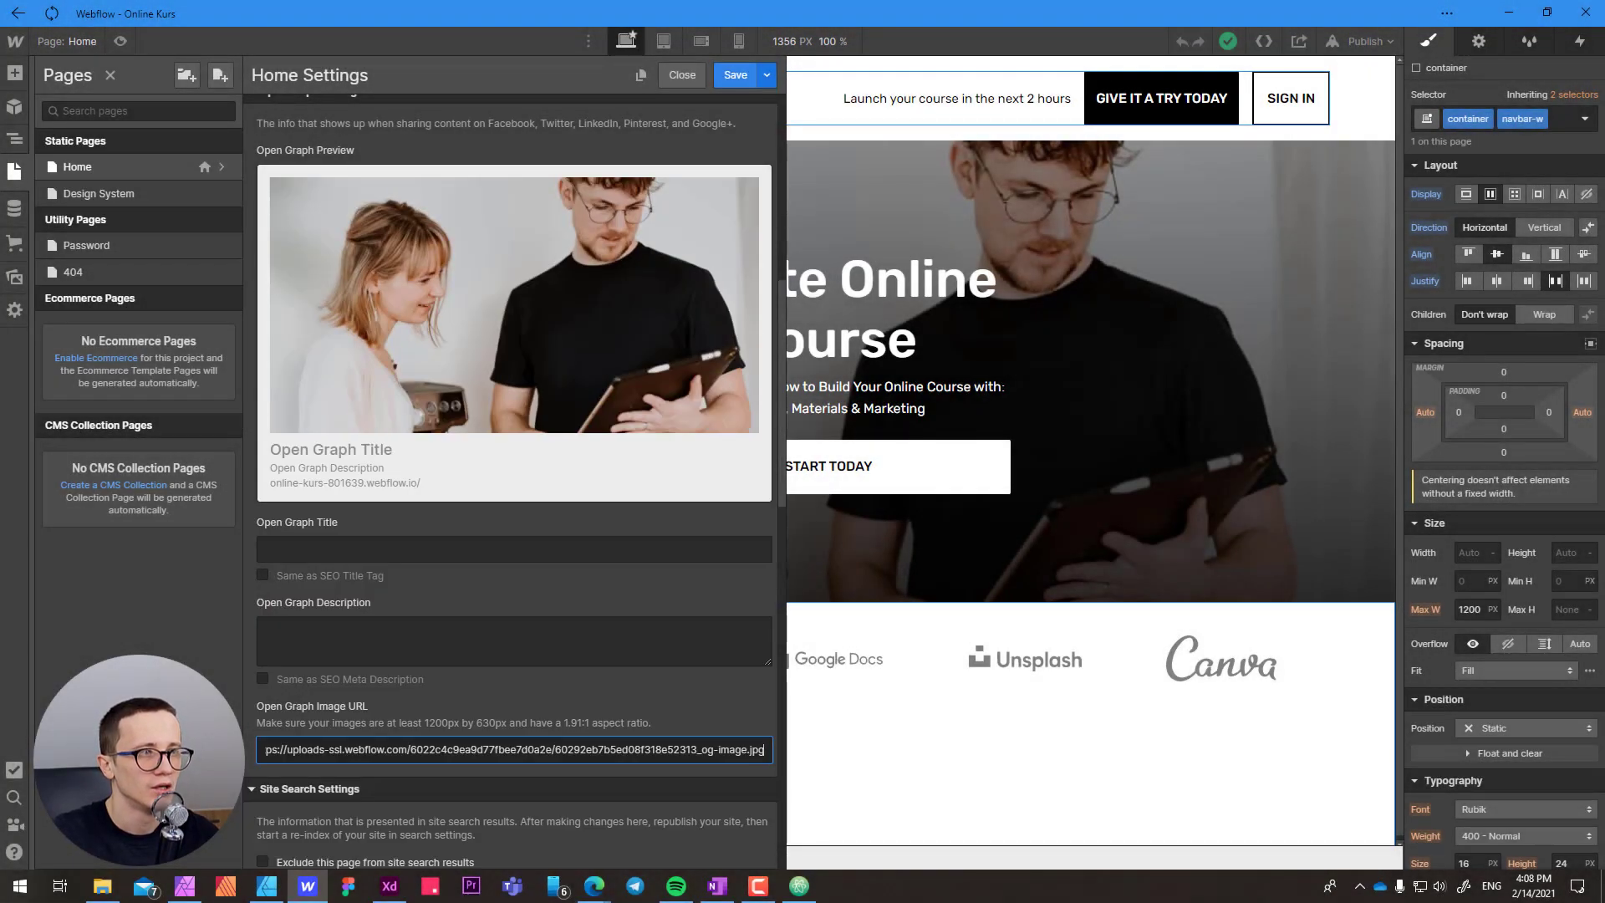
left_click(736, 75)
- Publish the site to its webflow.io domain and switch to Edge for the live page
left_click(1369, 41)
left_click(1305, 249)
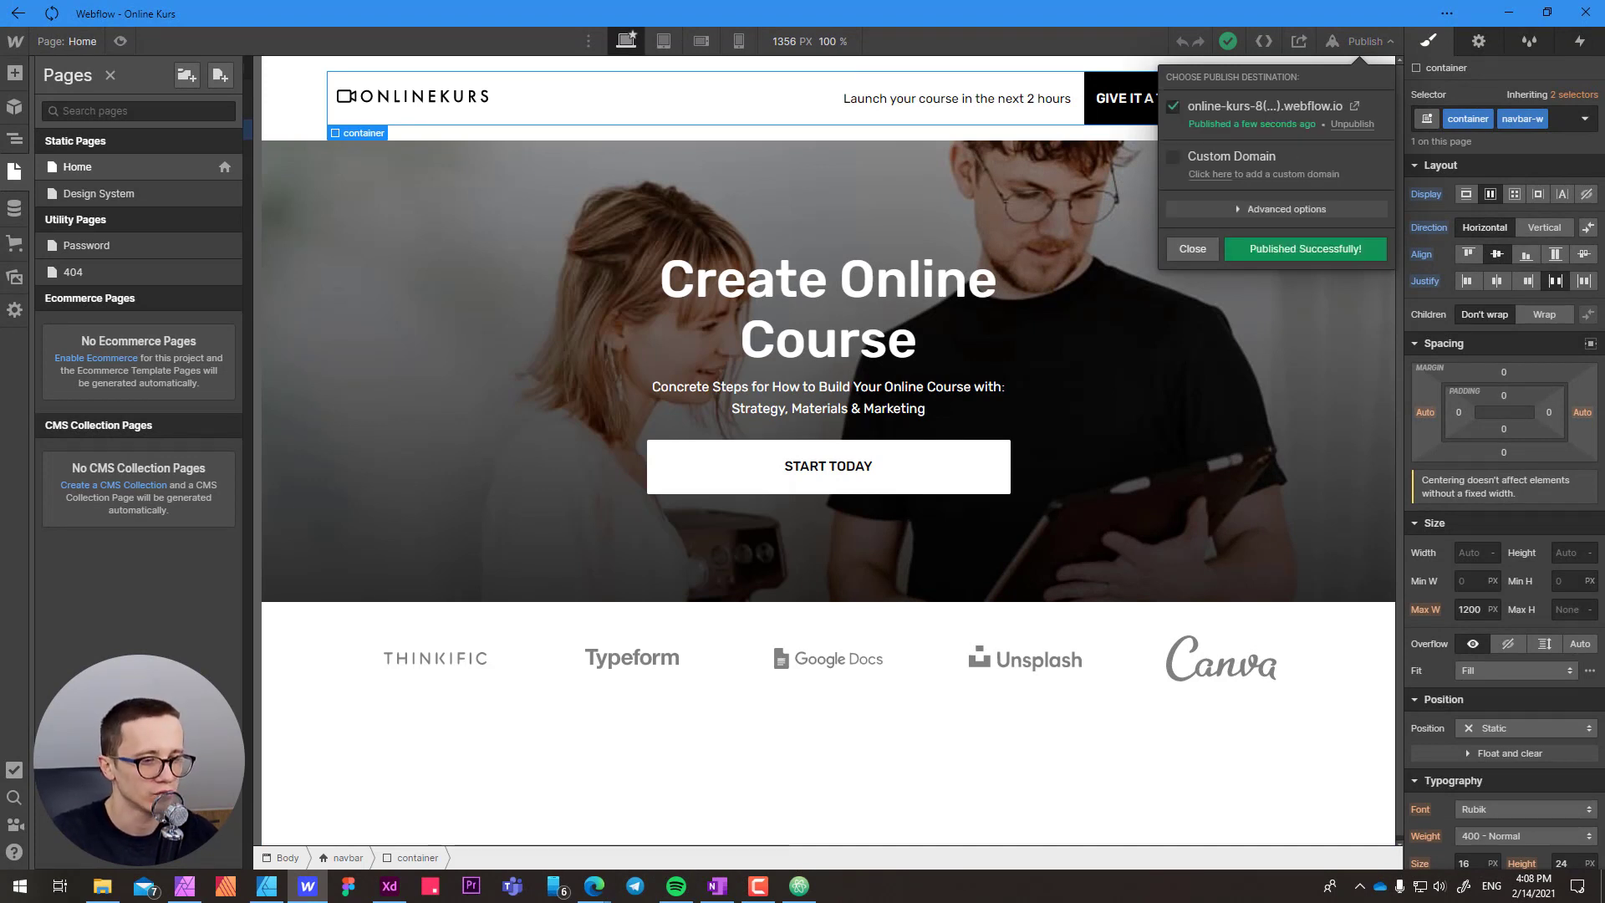
left_click(594, 886)
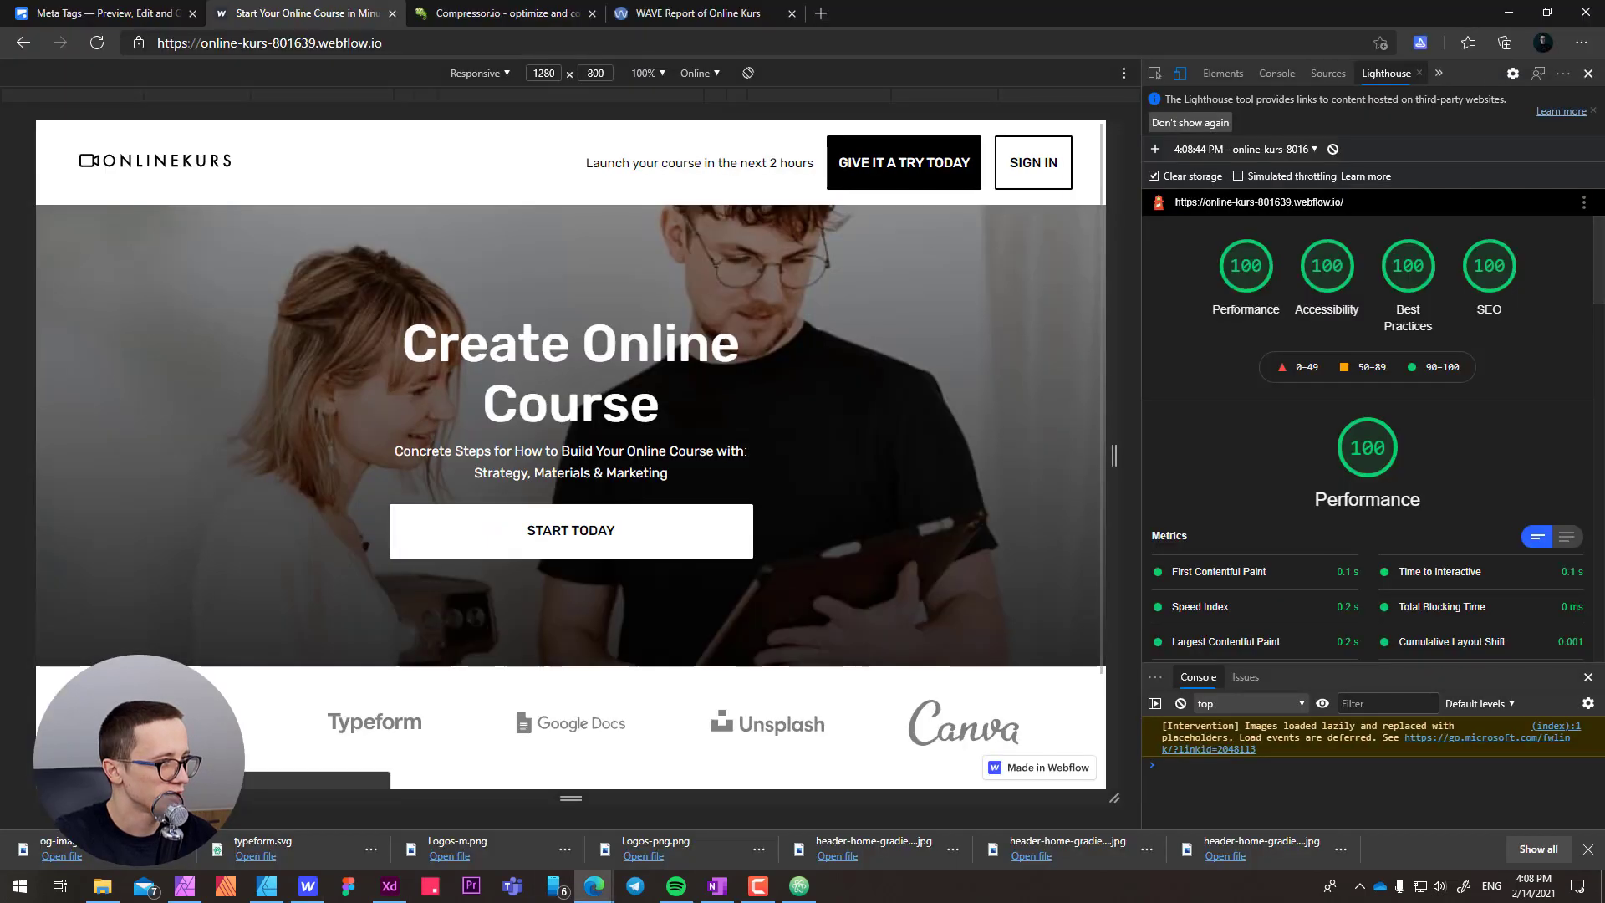